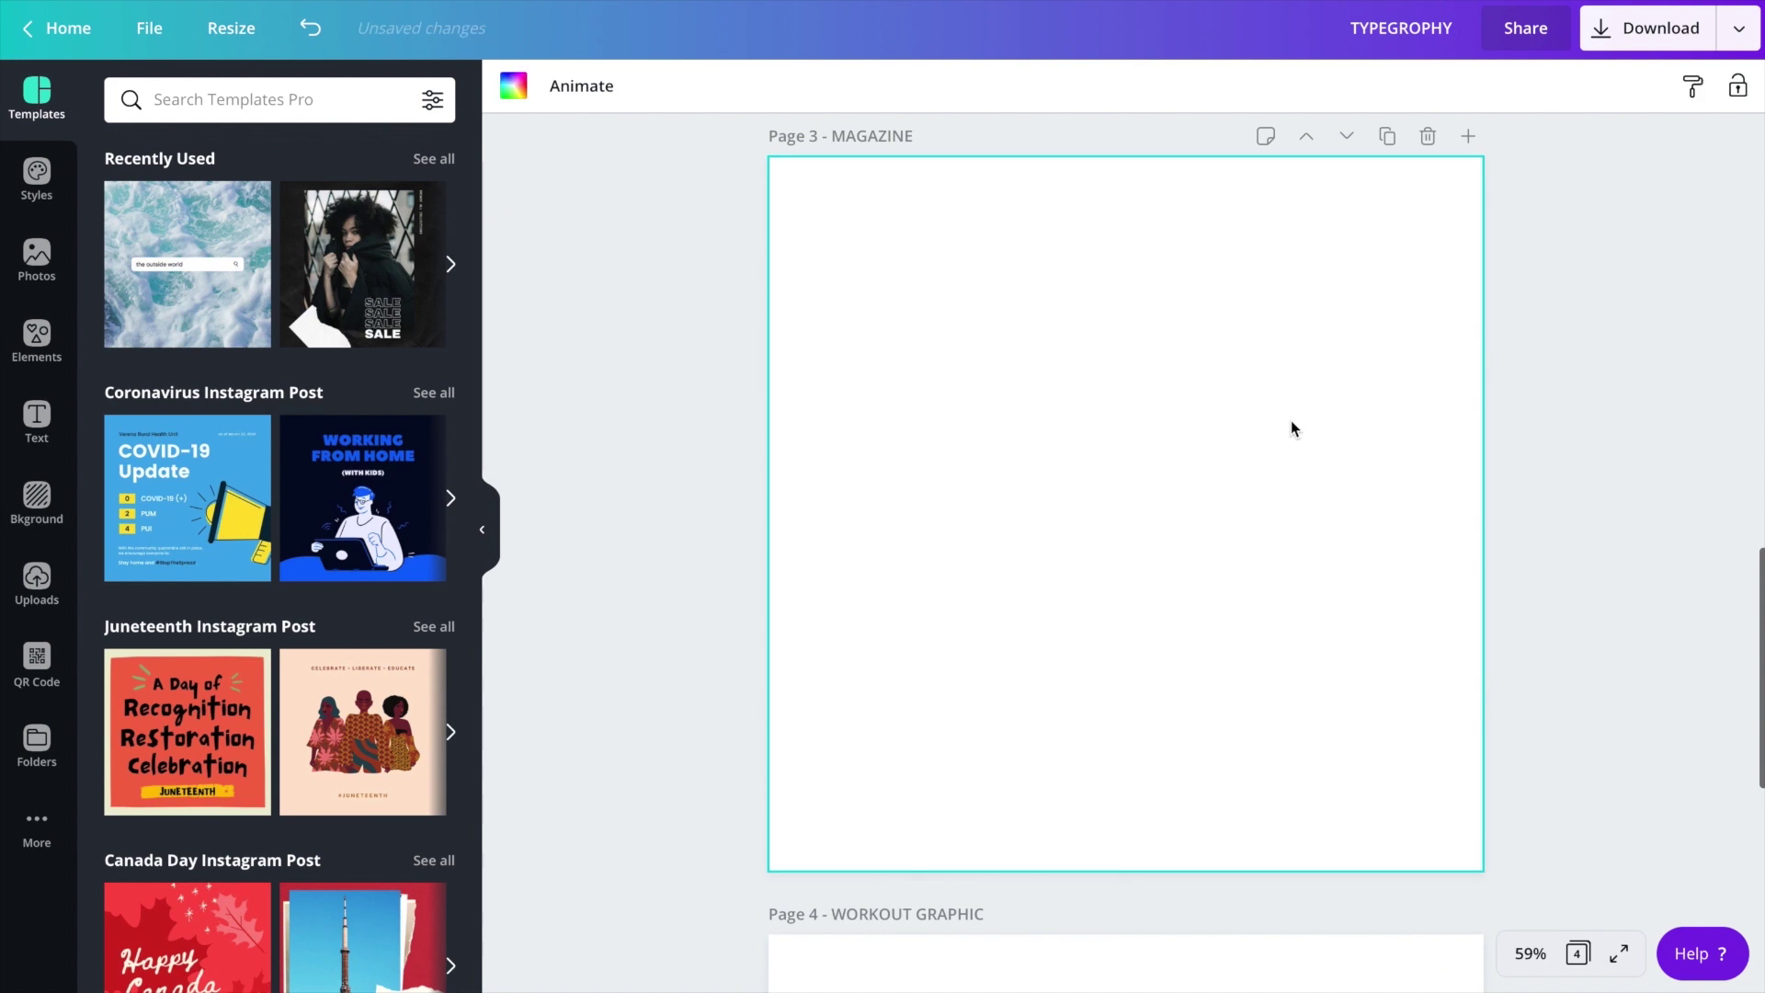
- Add a single-image grid to the MAGAZINE page and resize it to a portrait frame with white margins
scroll(1291, 421, up, 1)
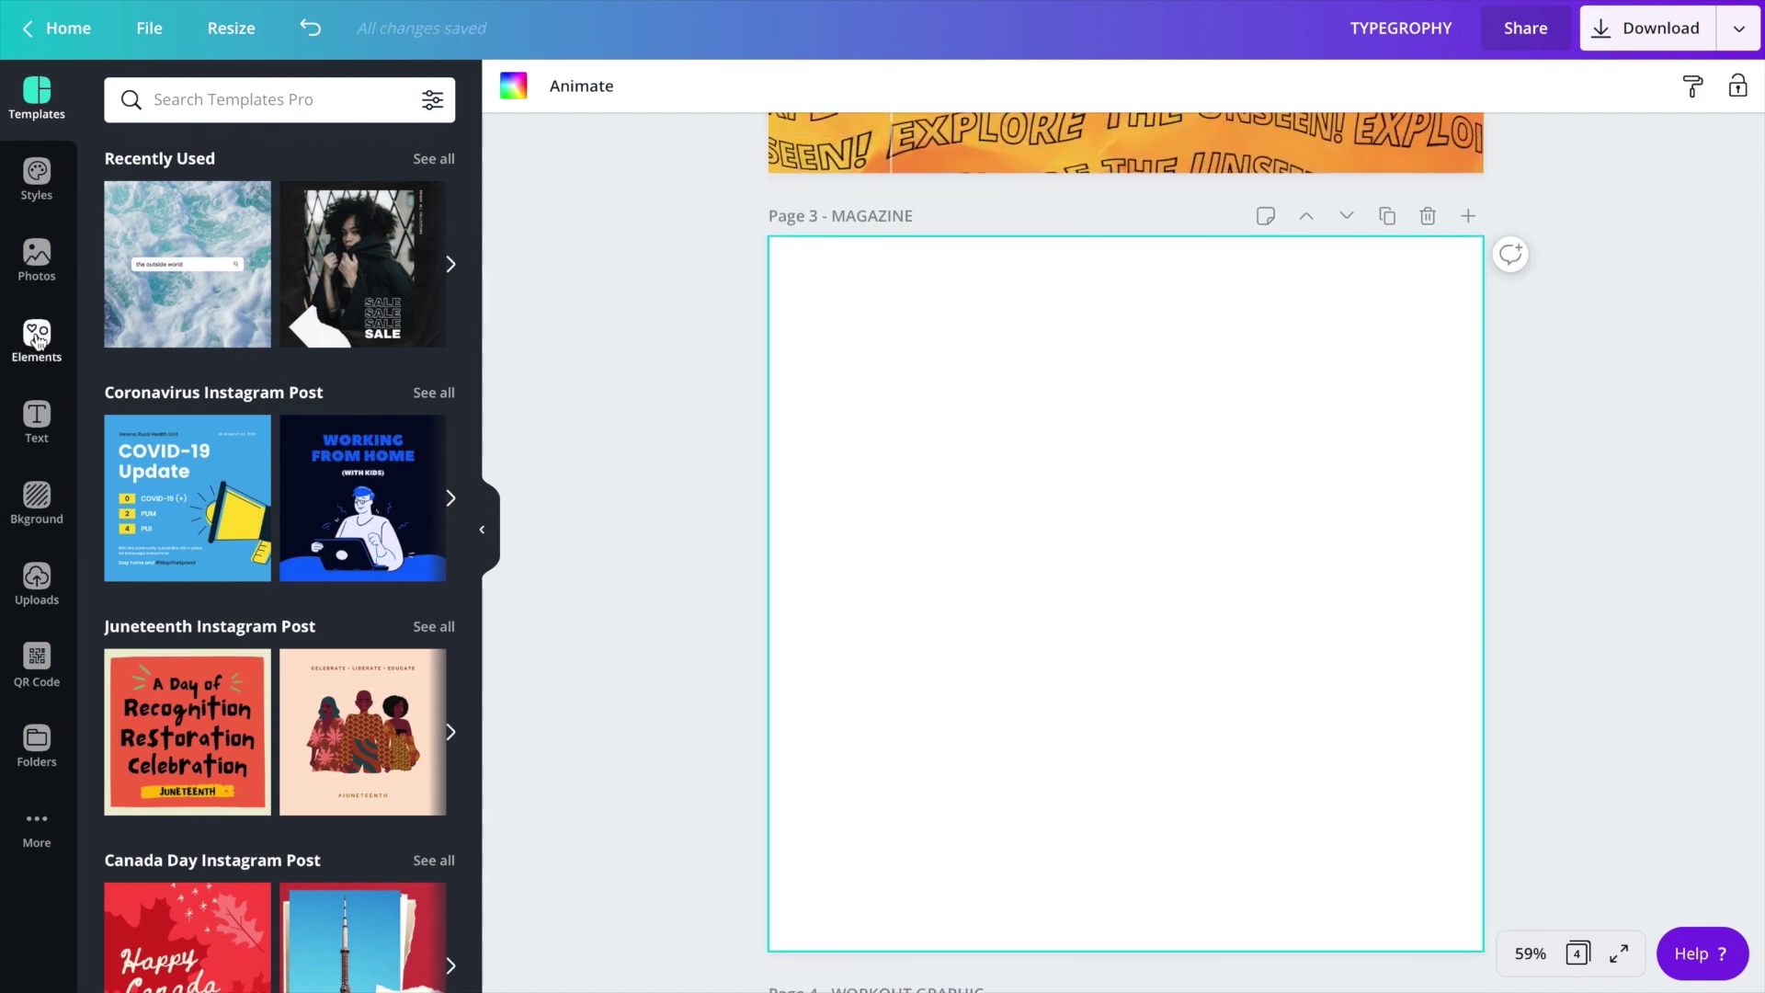
click(36, 338)
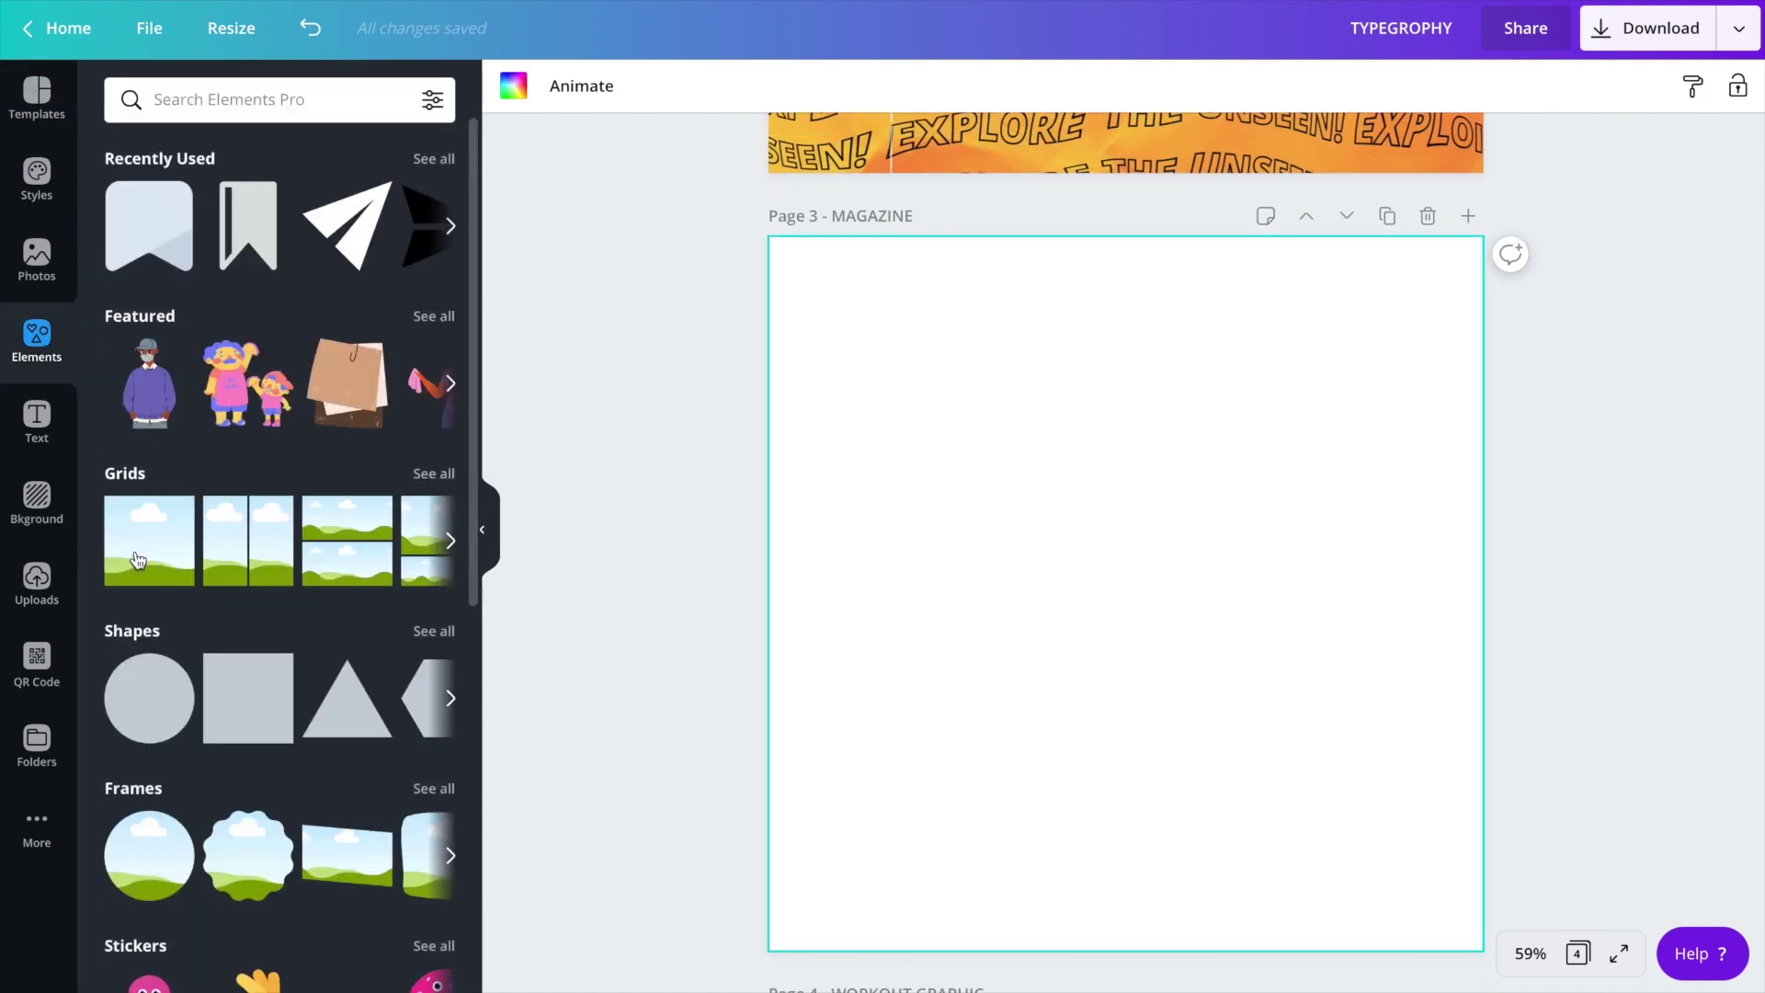
click(138, 560)
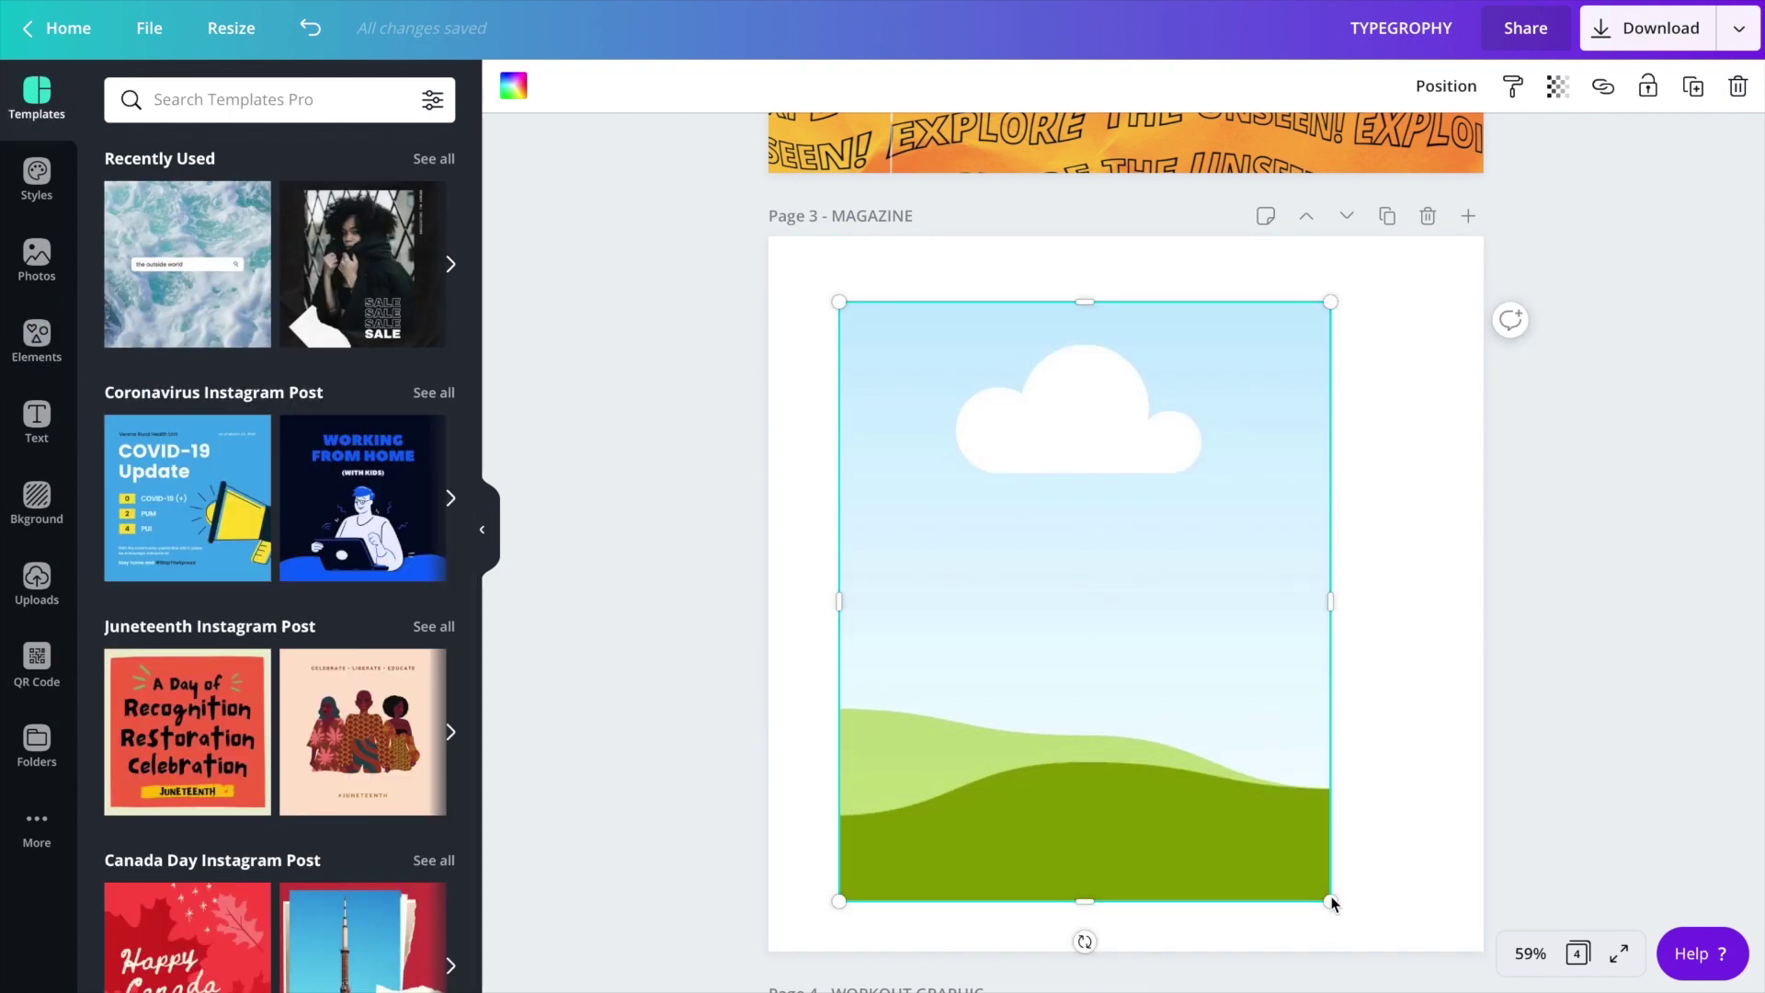
drag(1330, 898, 1331, 899)
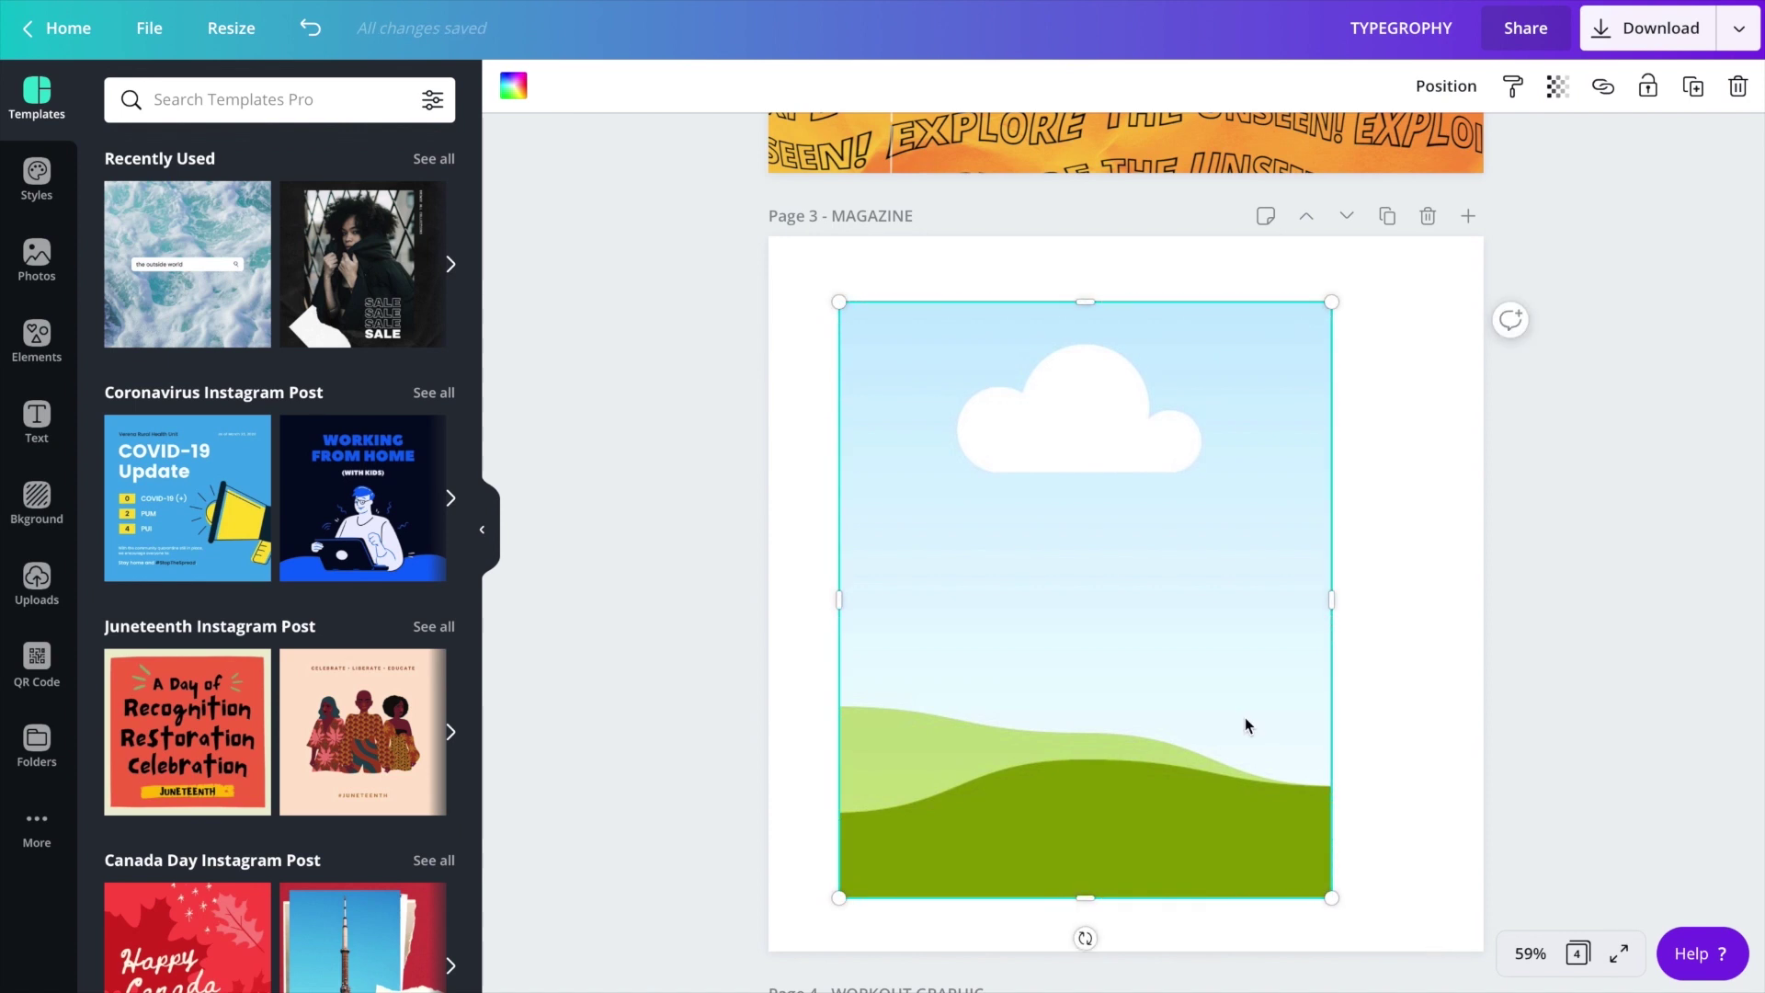
- Center the portrait grid on the page, vertically and horizontally
drag(1197, 630, 1222, 628)
click(1447, 85)
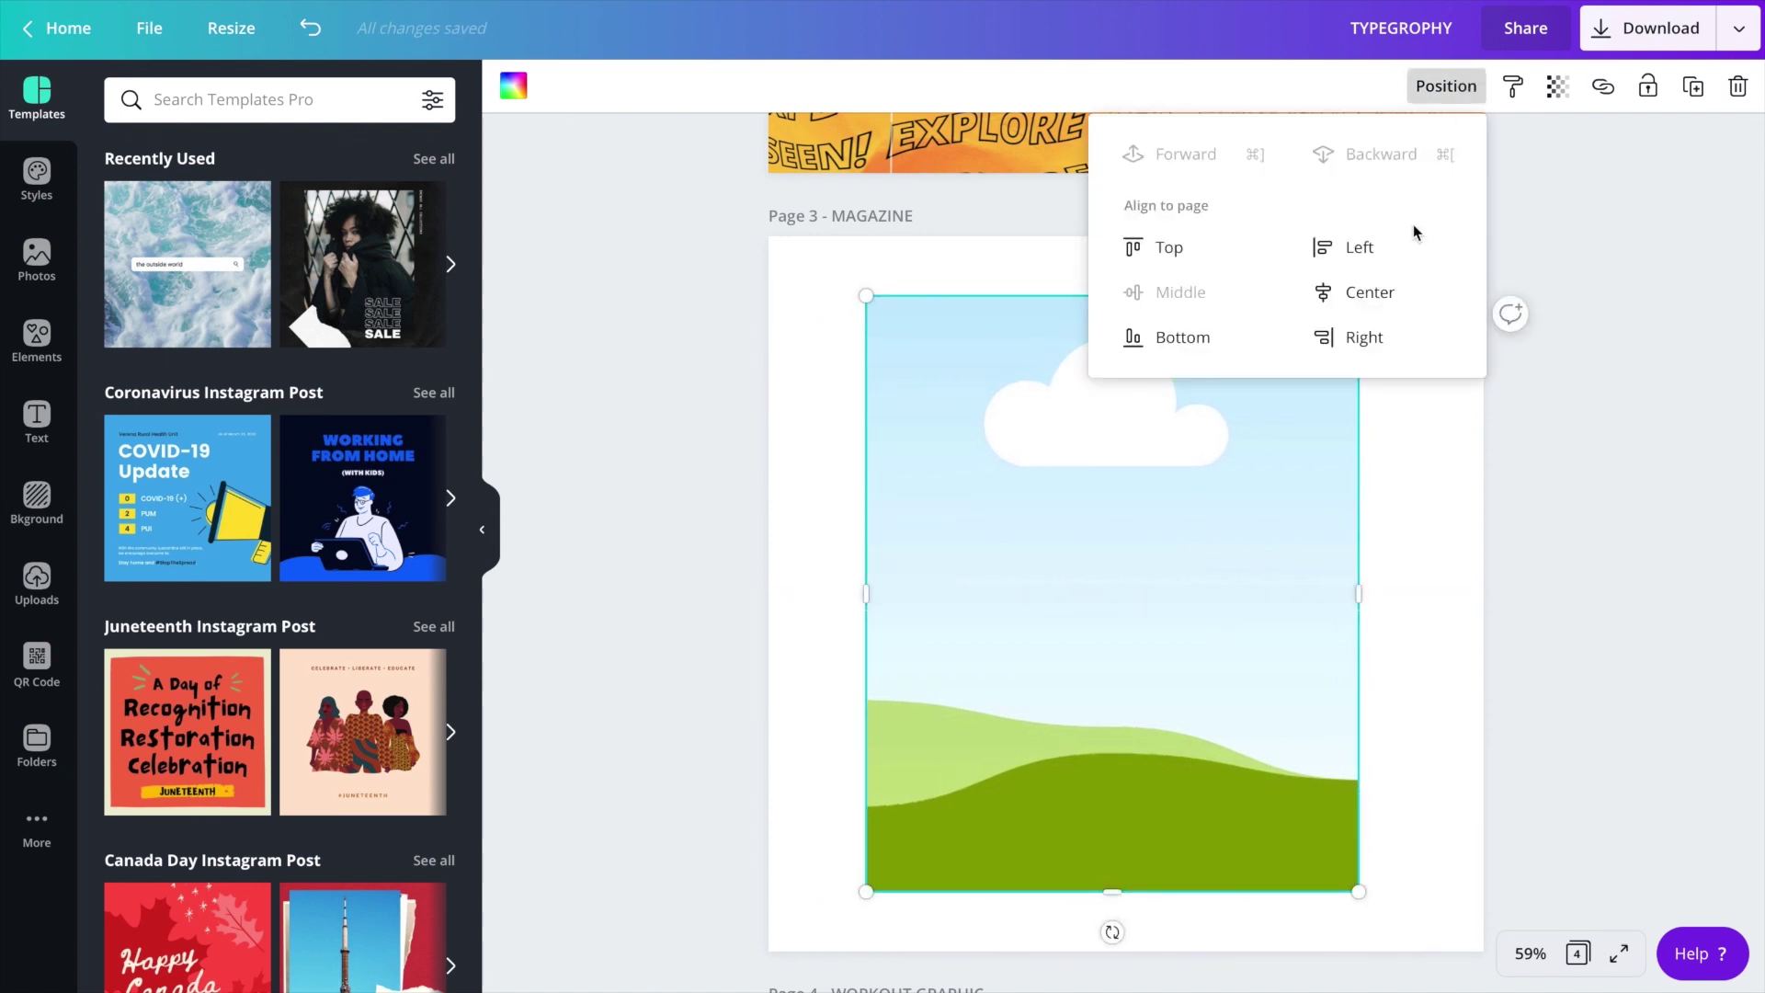
click(1361, 287)
click(1459, 597)
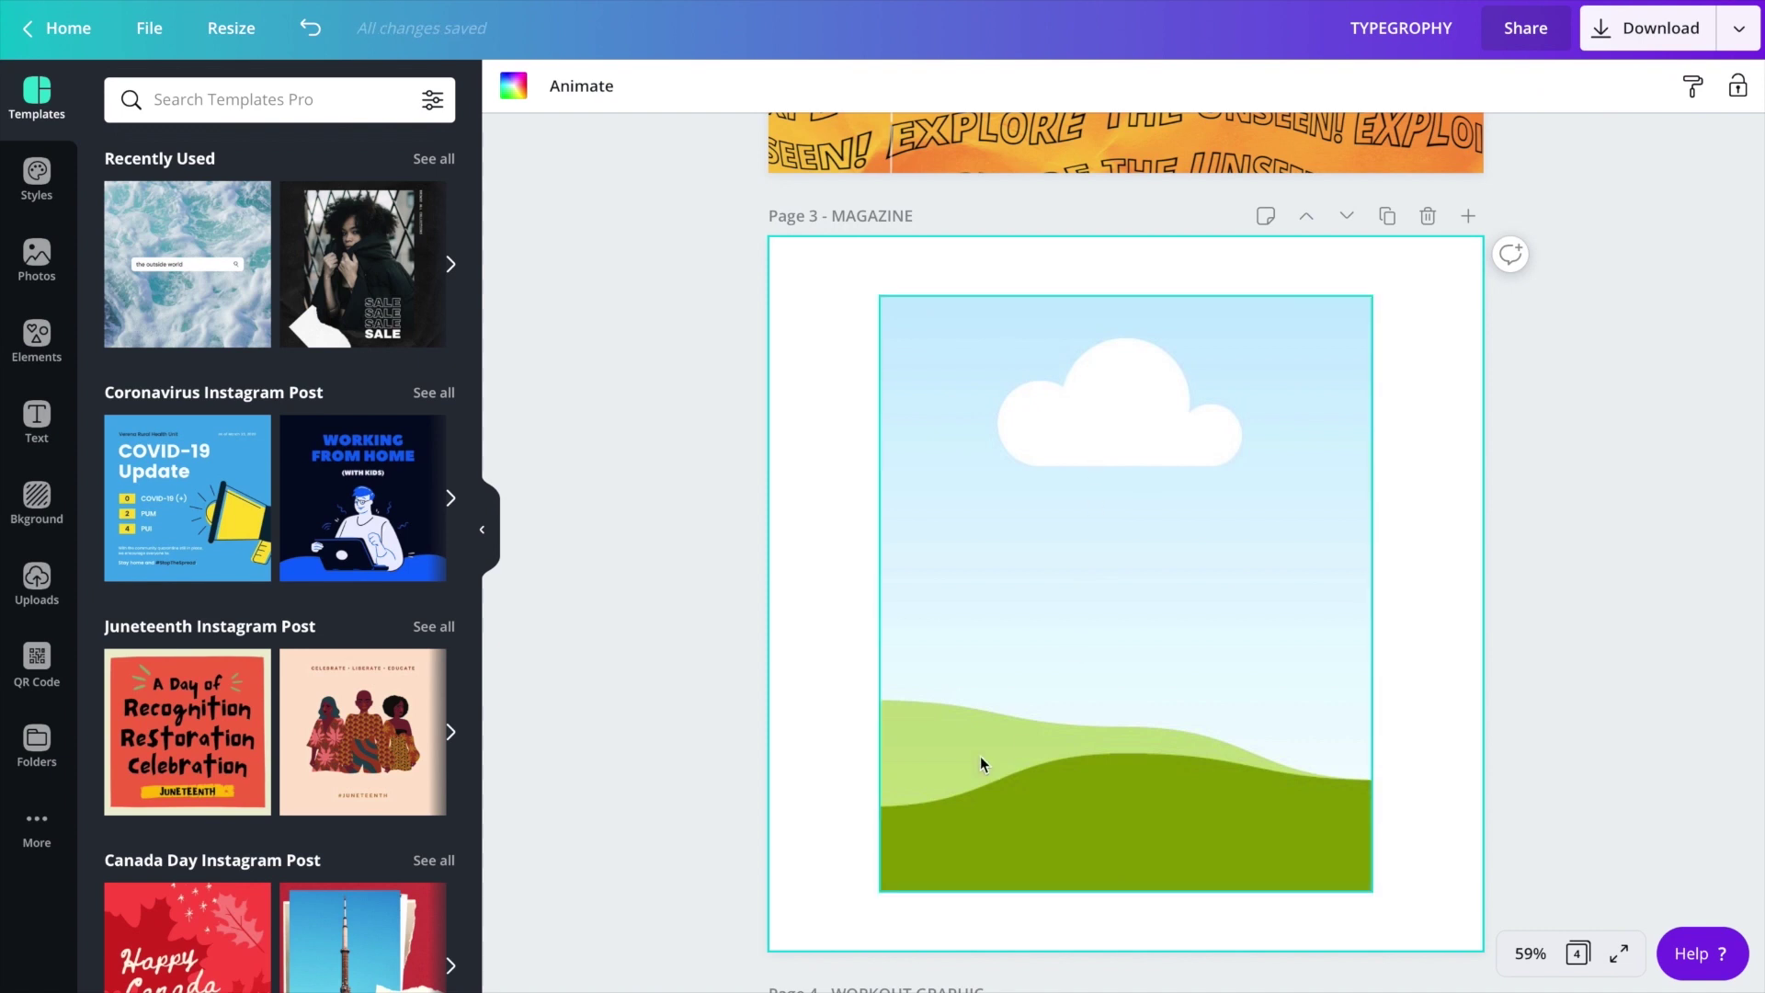
click(1035, 781)
click(818, 621)
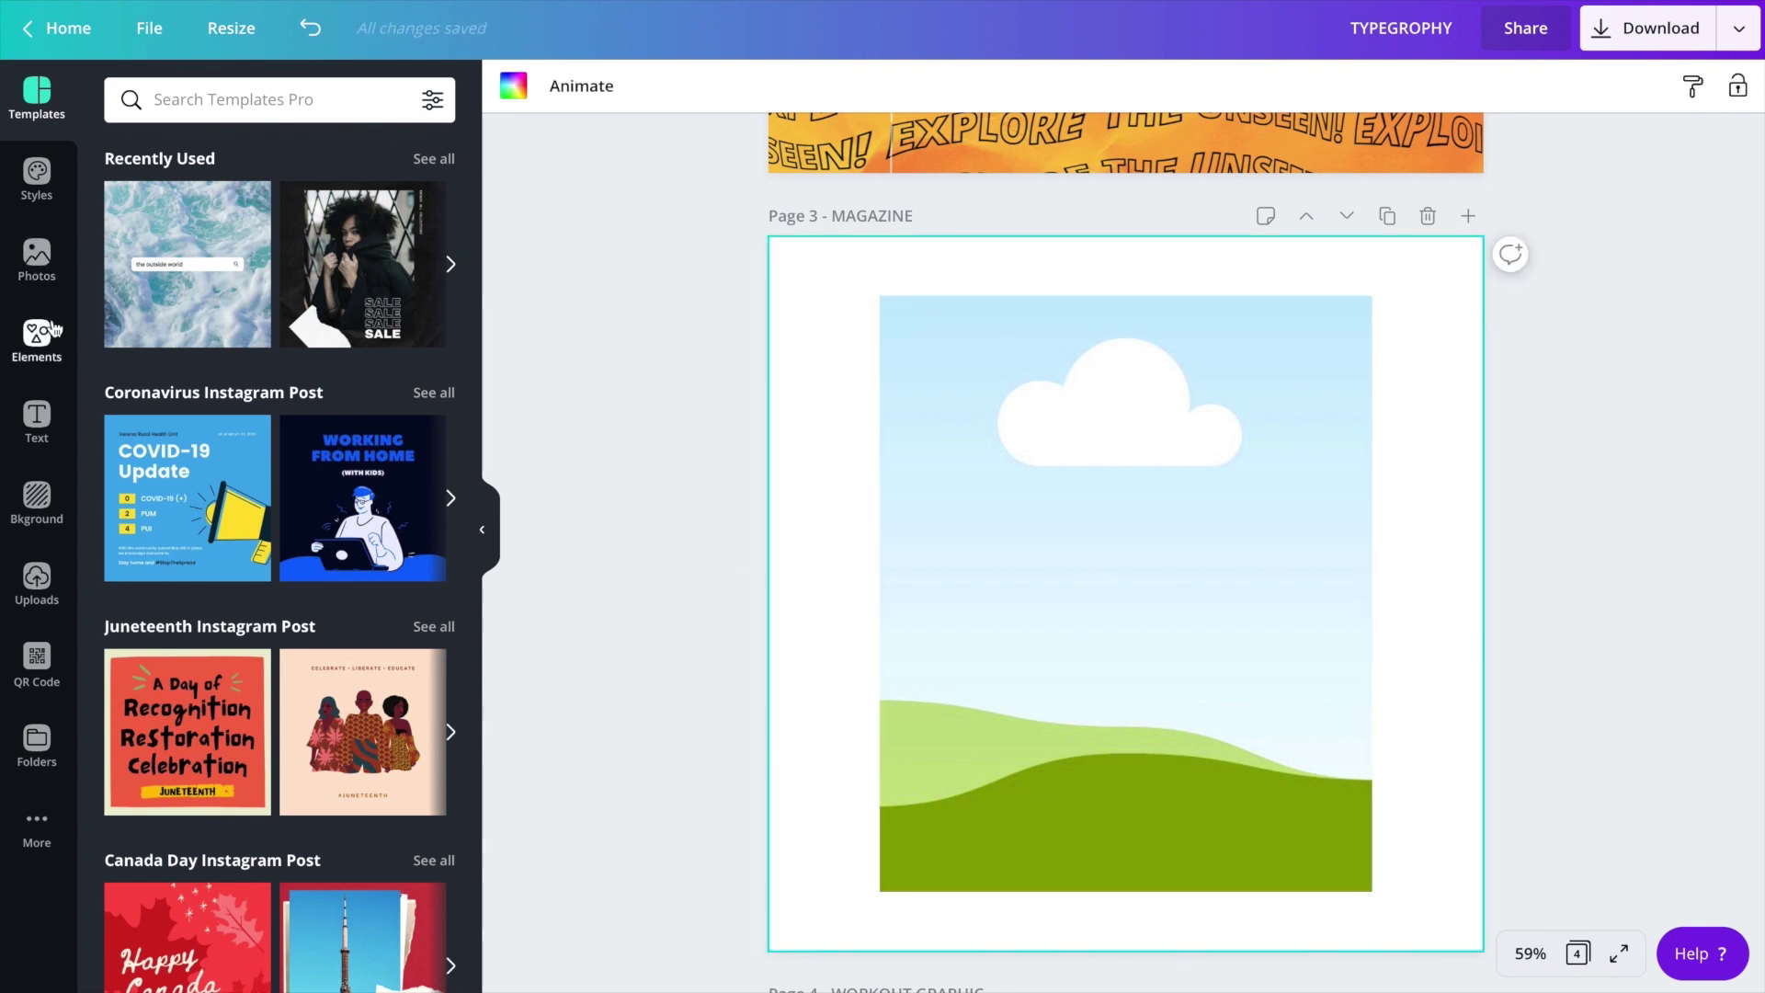
- Add a subheading to the MAGAZINE page and replace its text with "Summer"
click(37, 418)
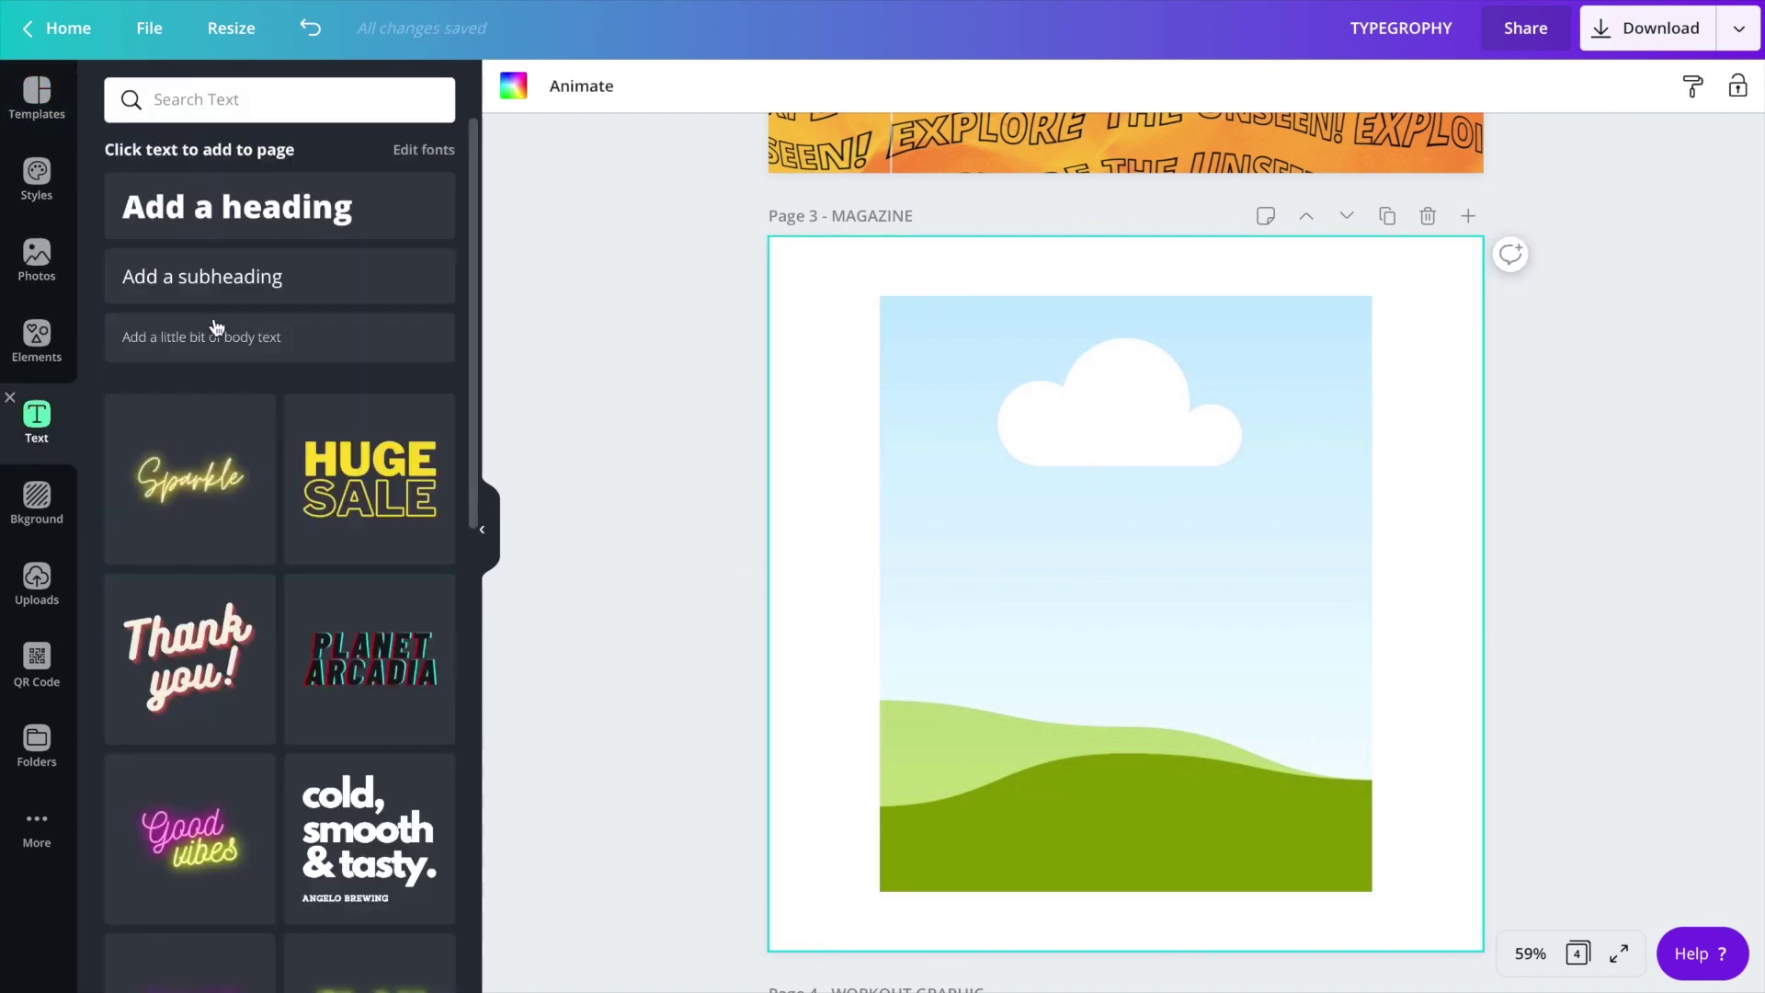
click(237, 276)
click(40, 136)
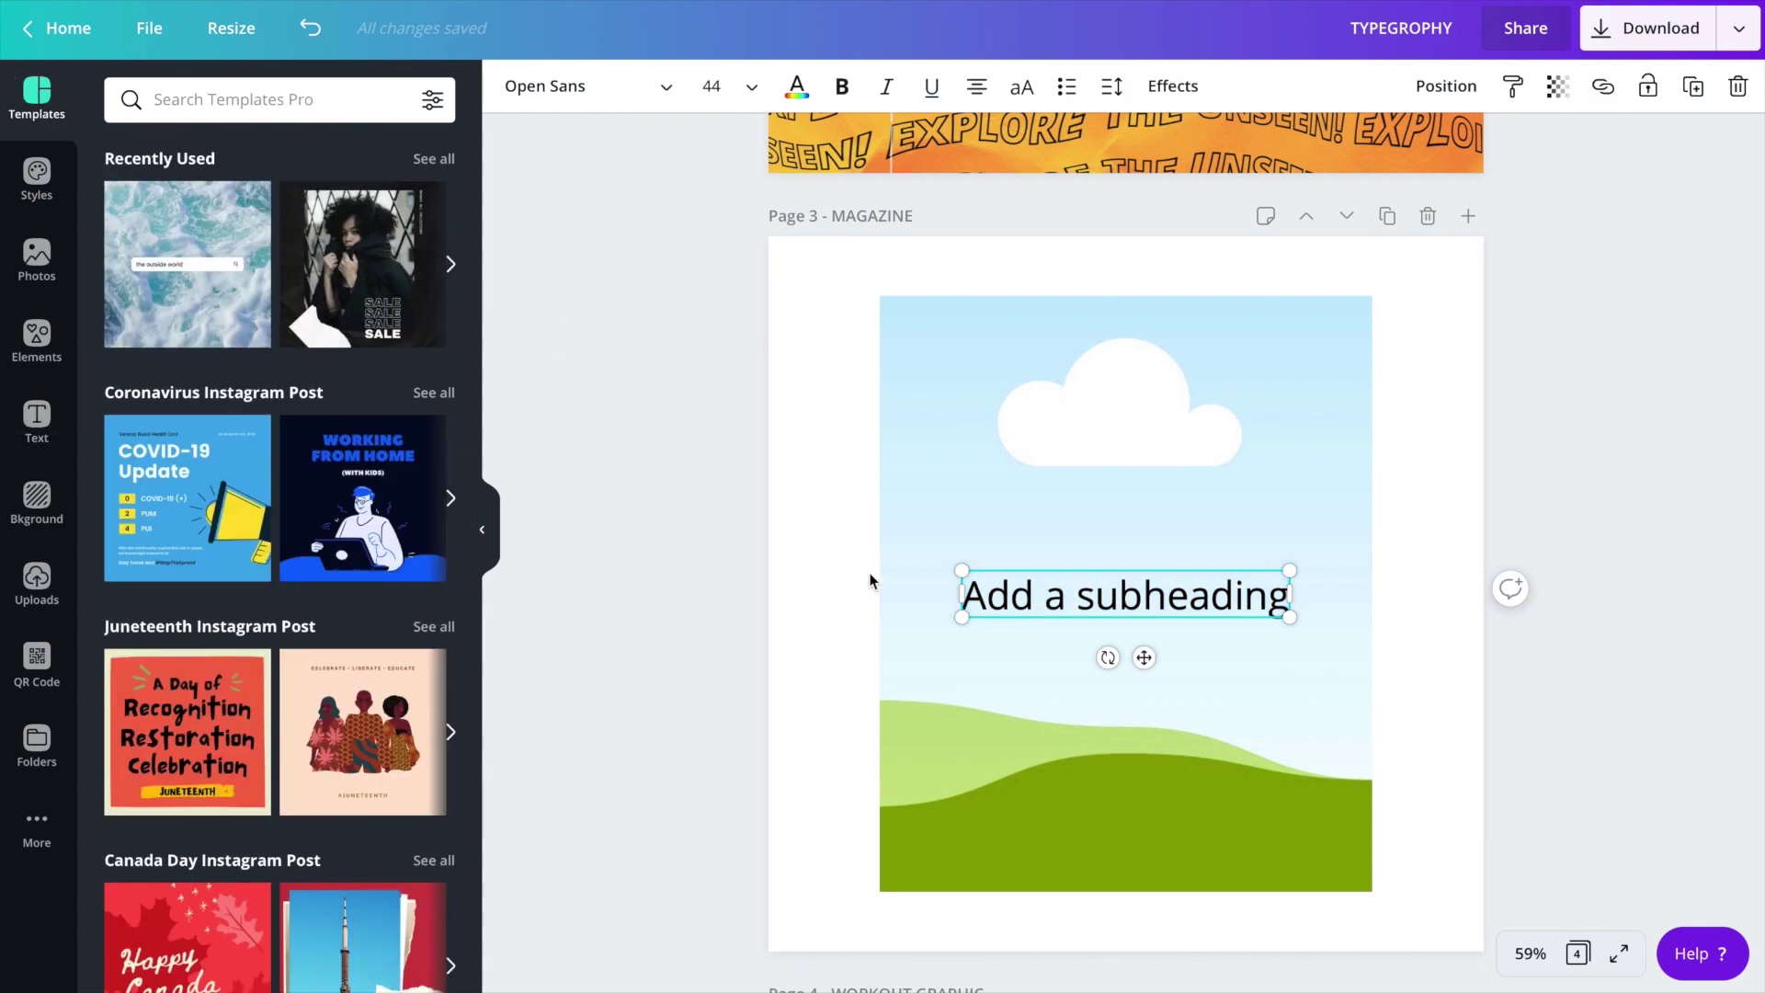
triple_click(1078, 602)
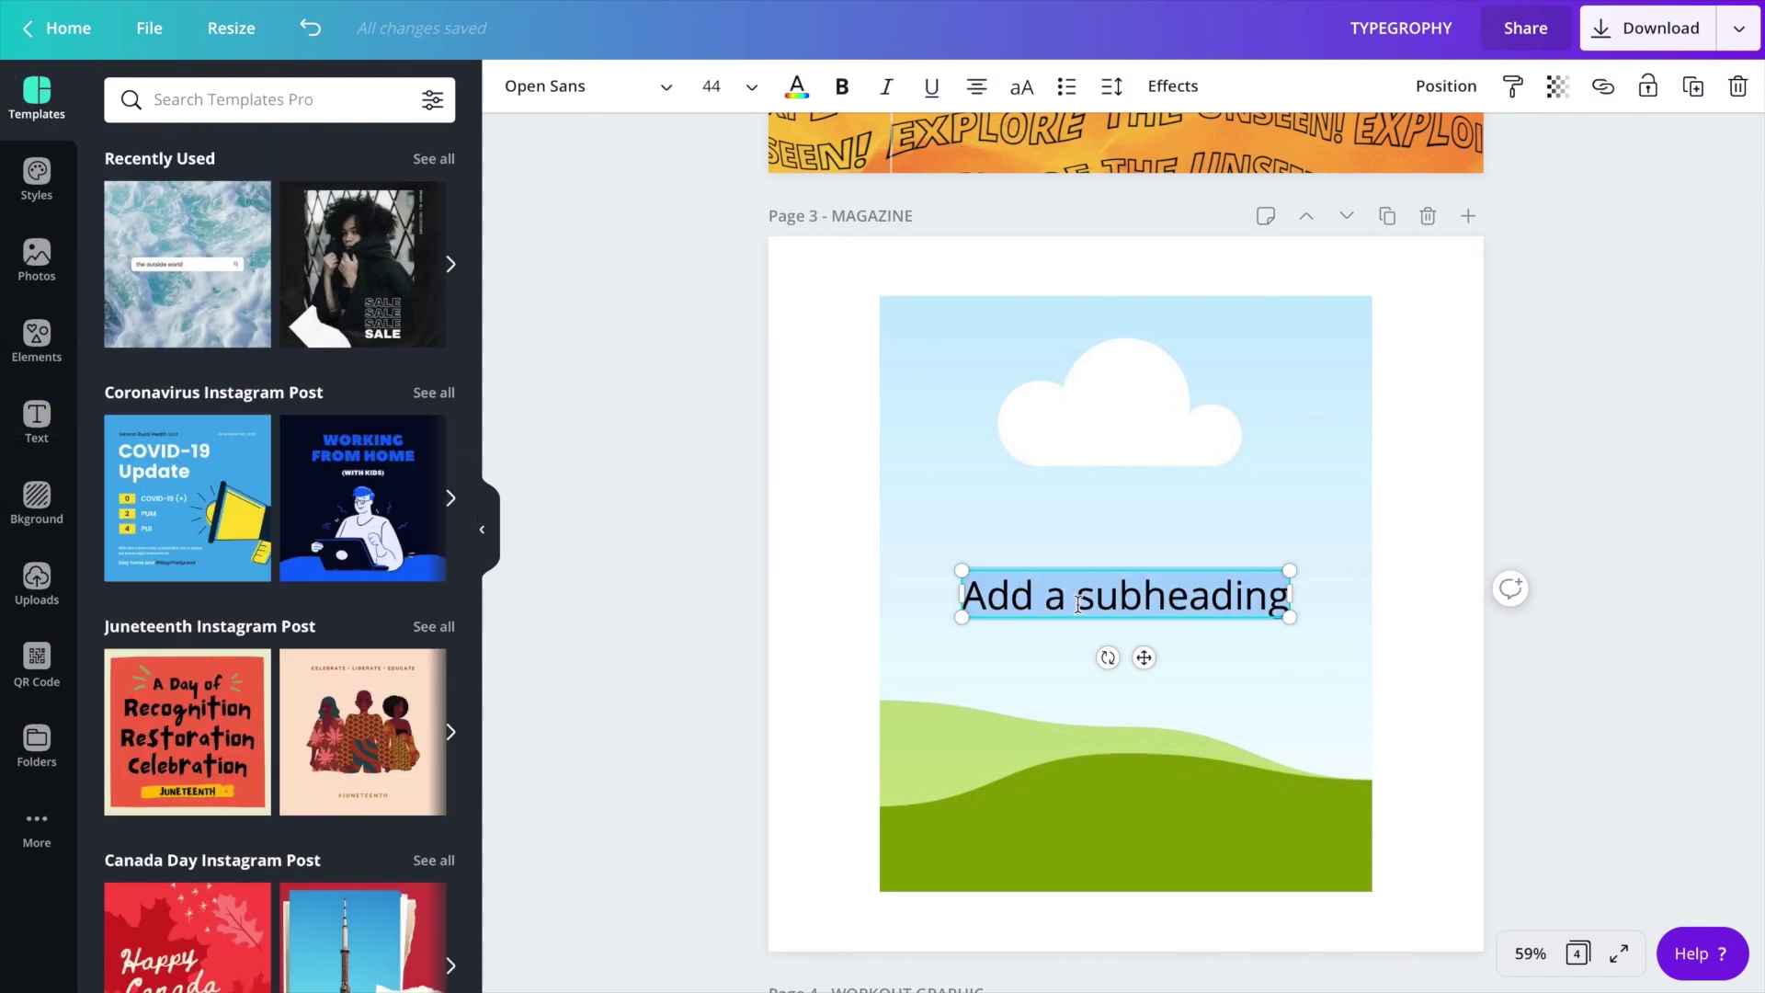
text(Summer)
- Set the Summer text to uppercase and move it up onto the grid's cloud
click(1174, 84)
click(1174, 83)
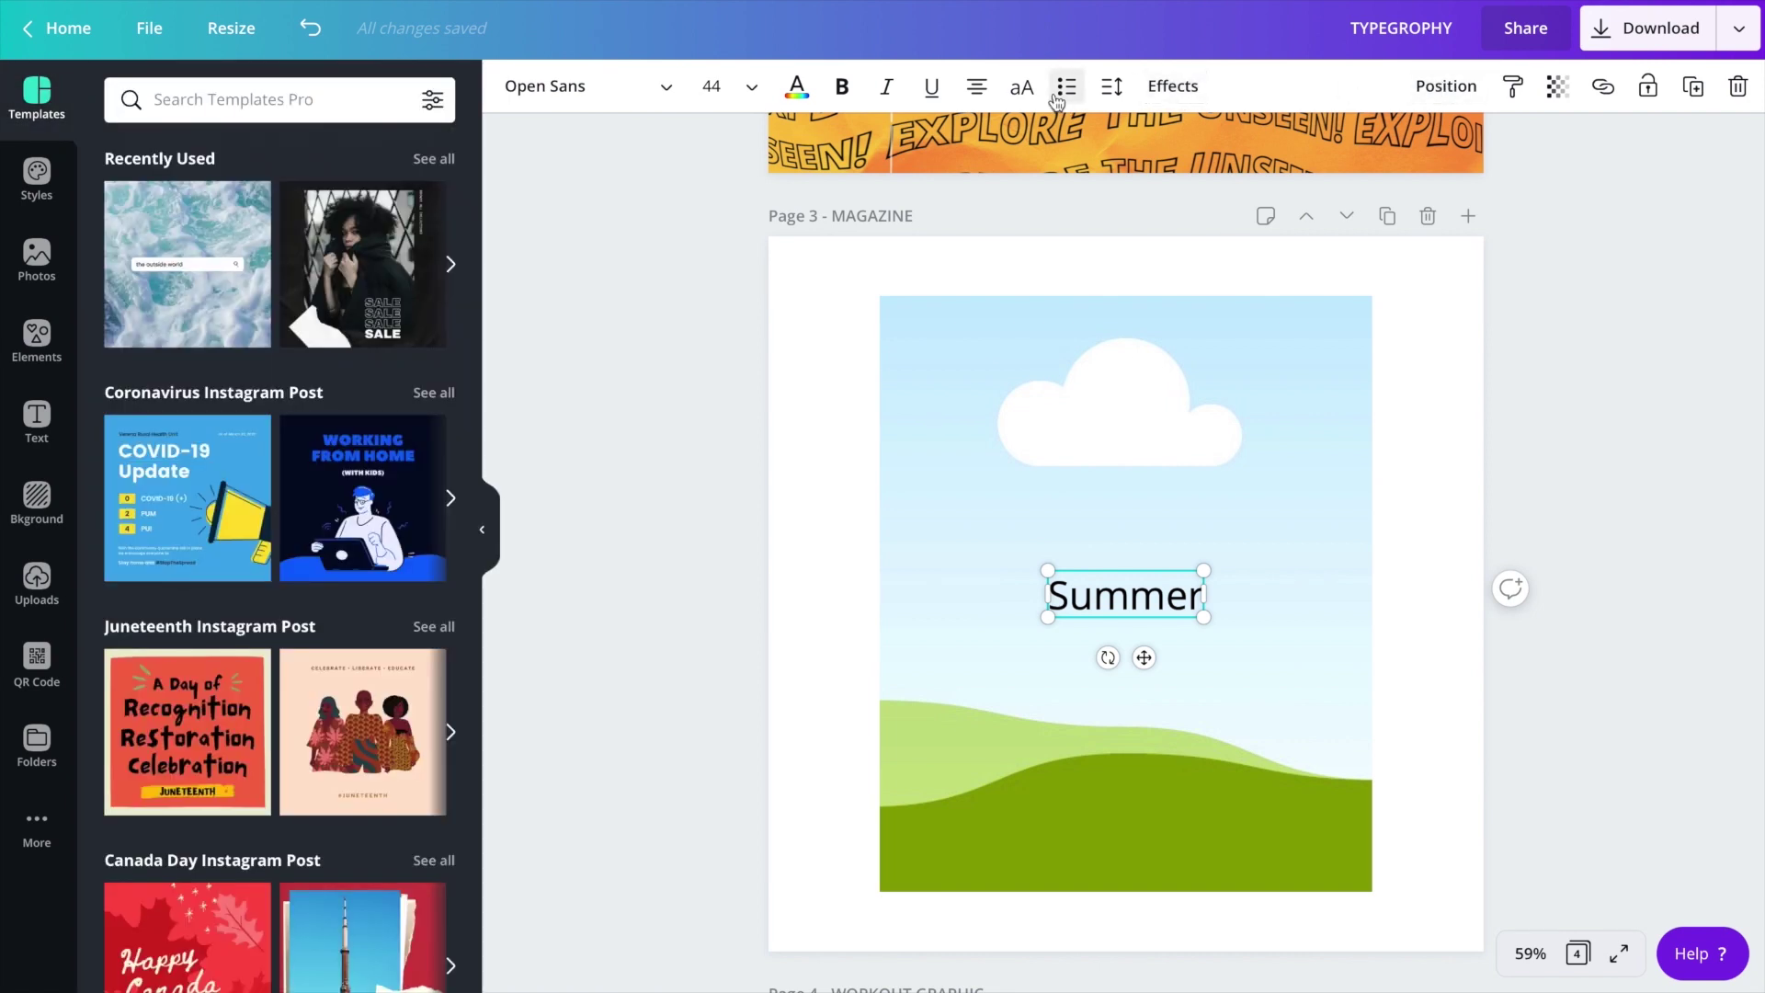
click(1020, 85)
drag(1143, 657, 1142, 485)
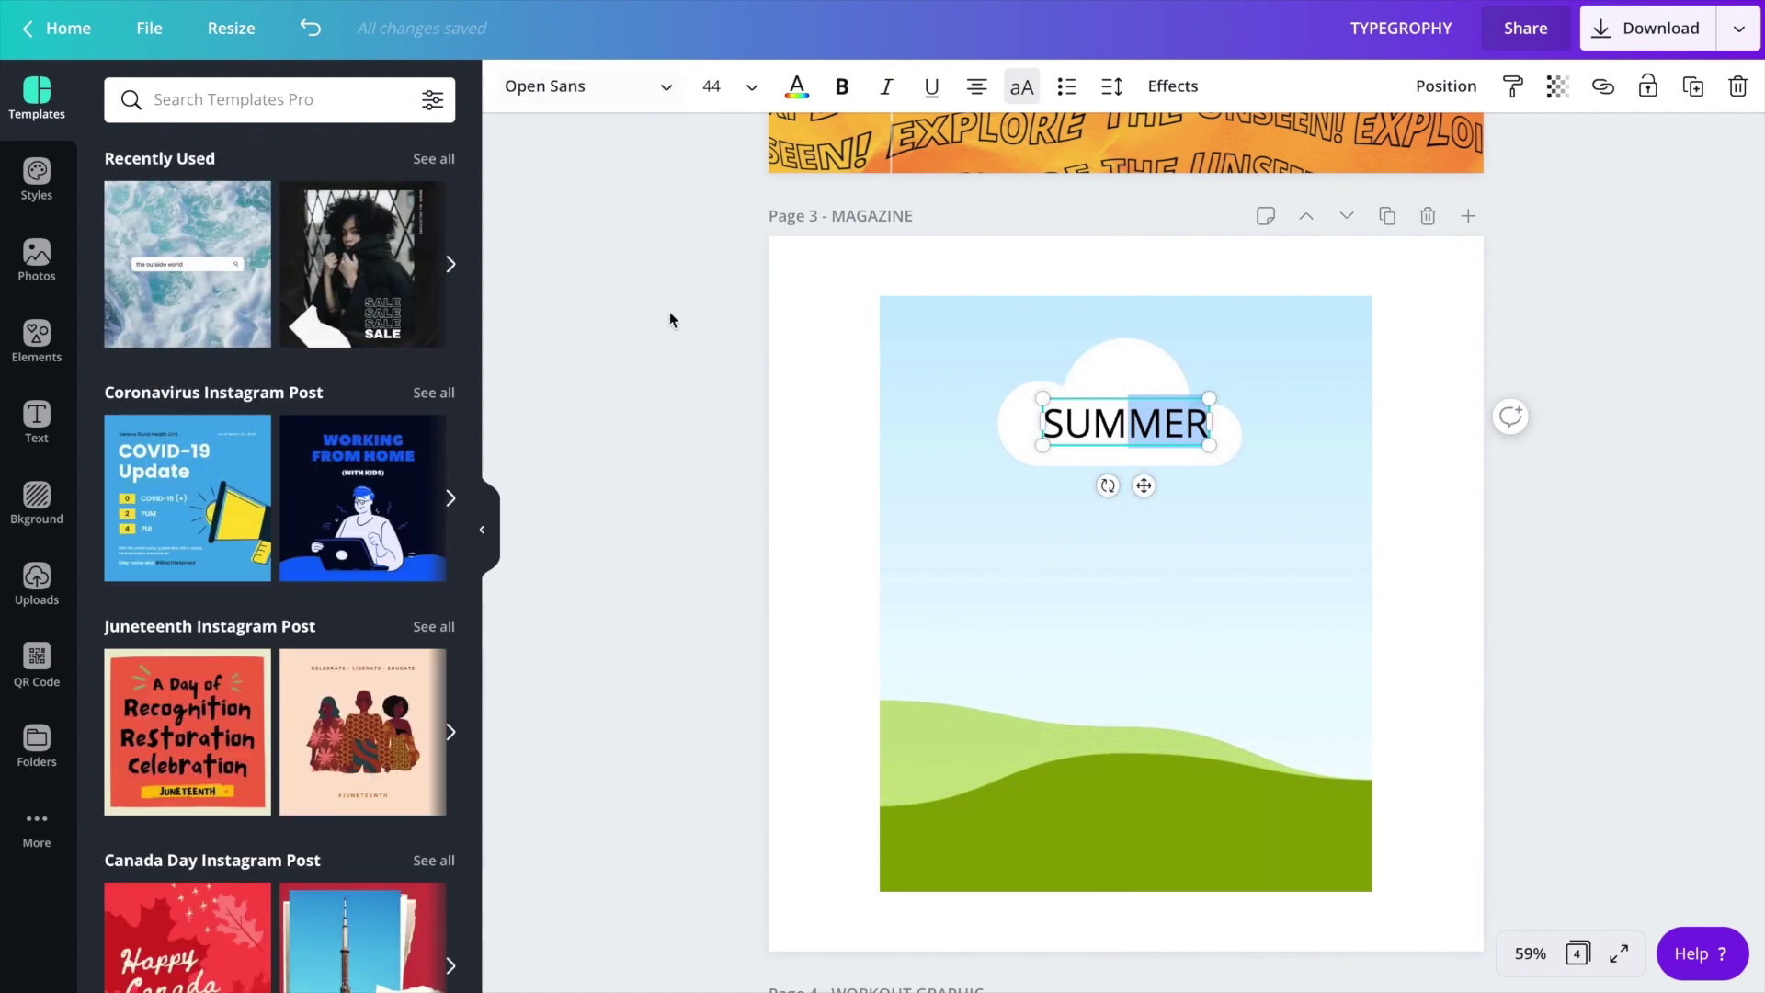
click(839, 363)
- Change the SUMMER text to the Public Sans Bold font at size 12
click(1124, 434)
click(580, 92)
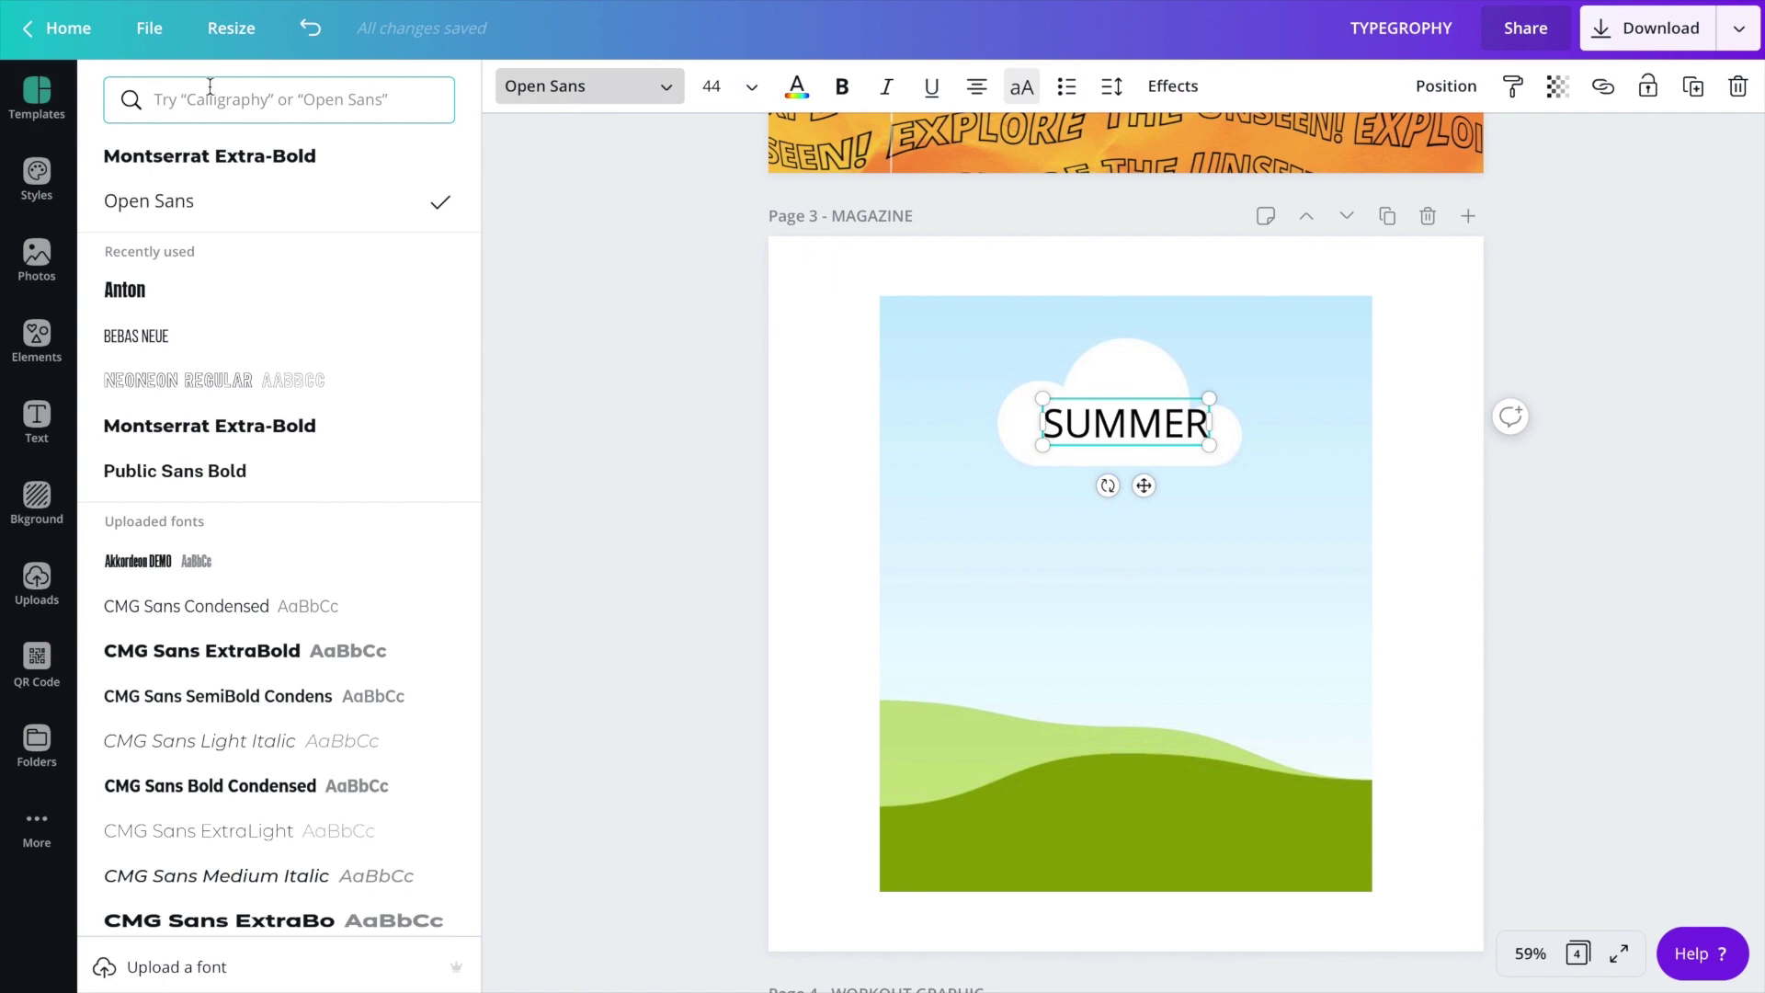
click(300, 484)
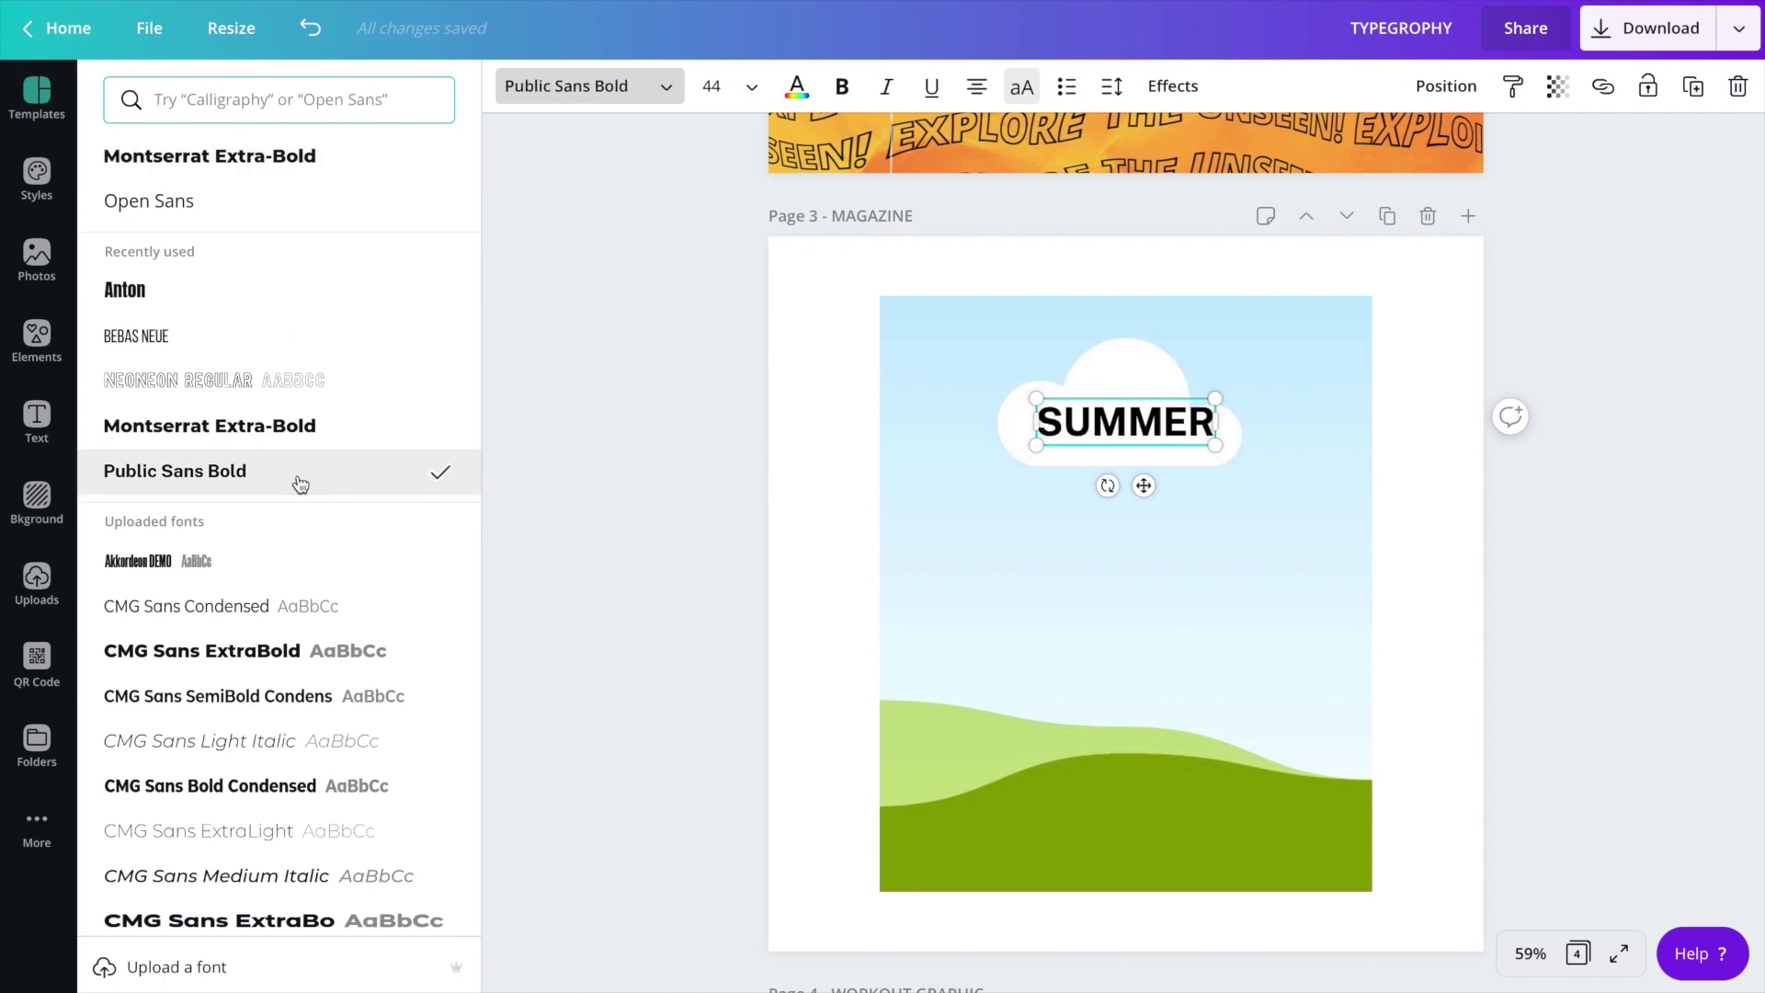
click(735, 87)
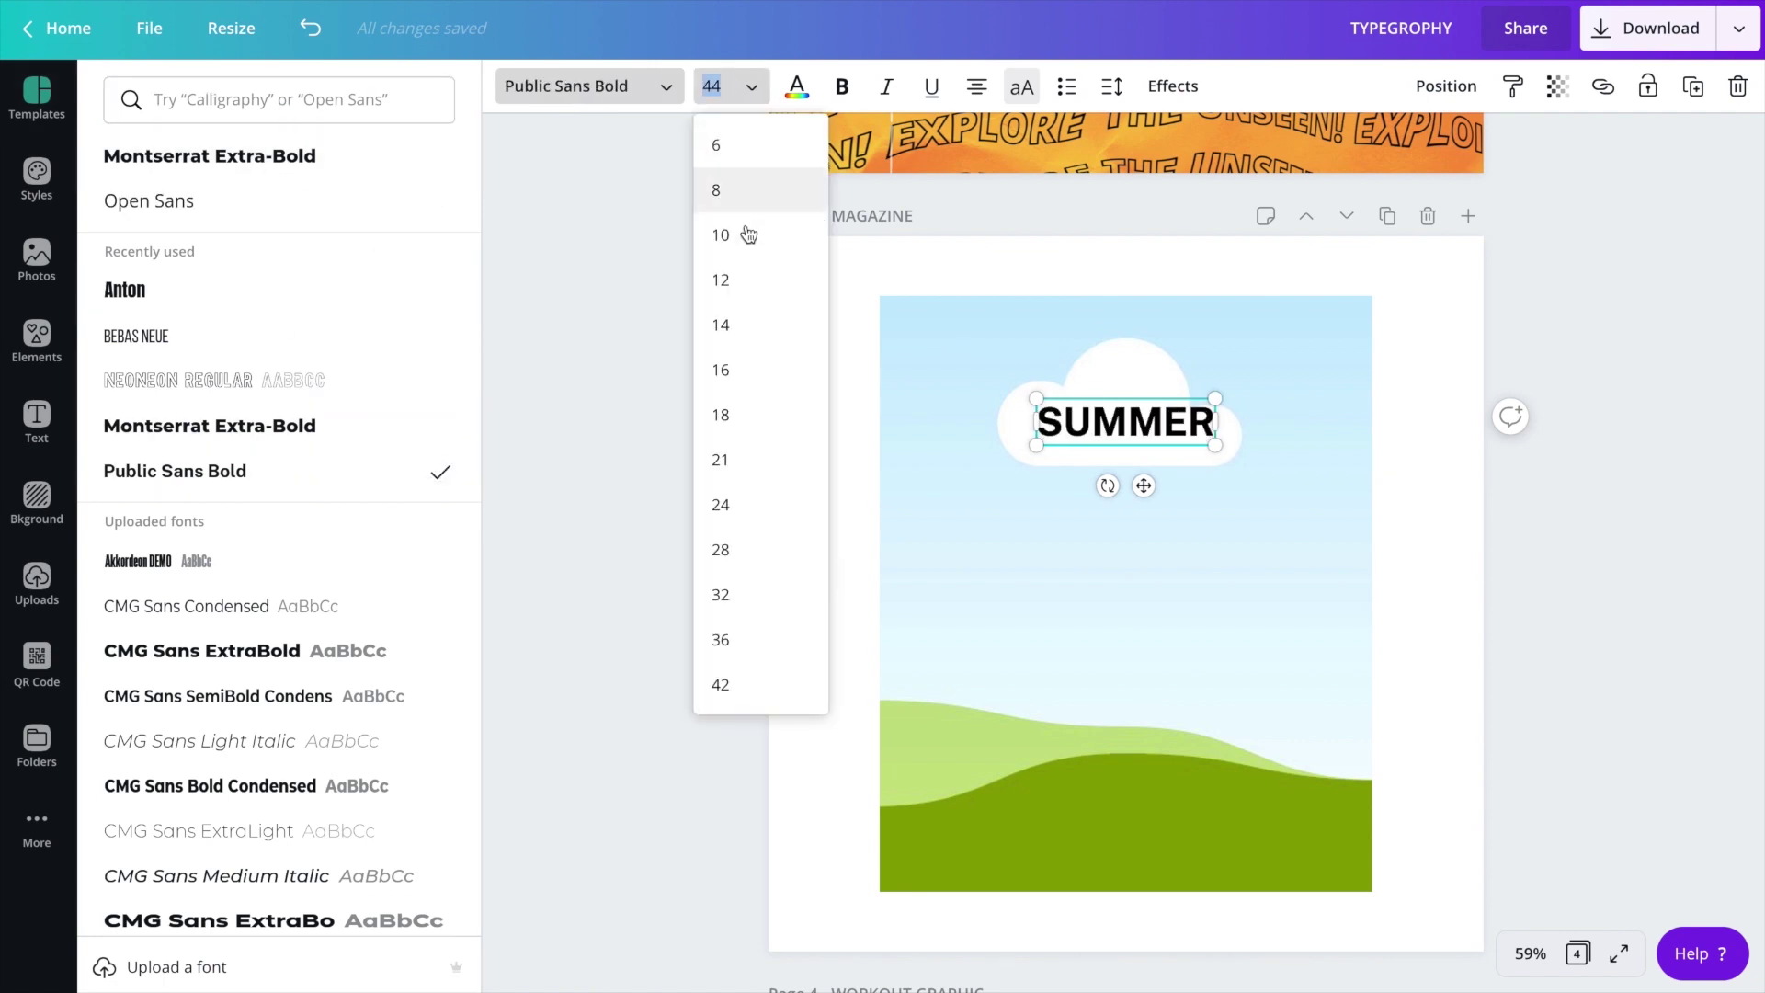
click(749, 281)
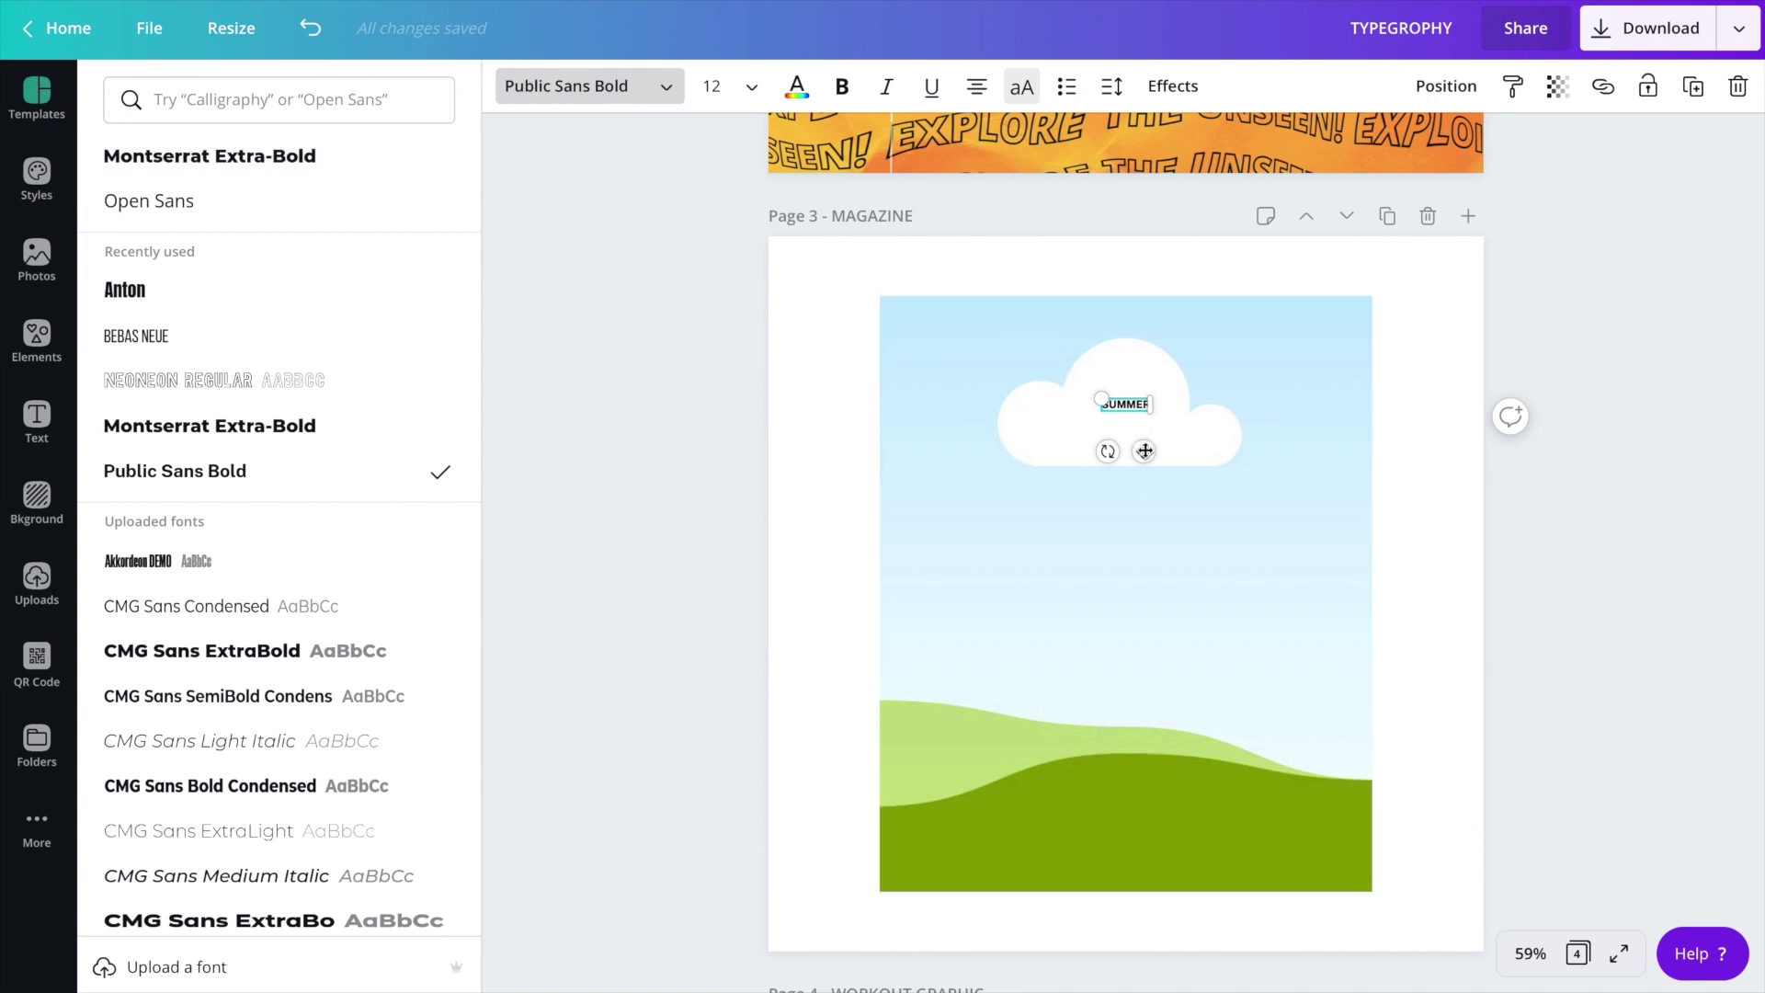
- Set the SUMMER text's letter spacing to 70 and move it into the white margin above the grid, centered
click(1113, 88)
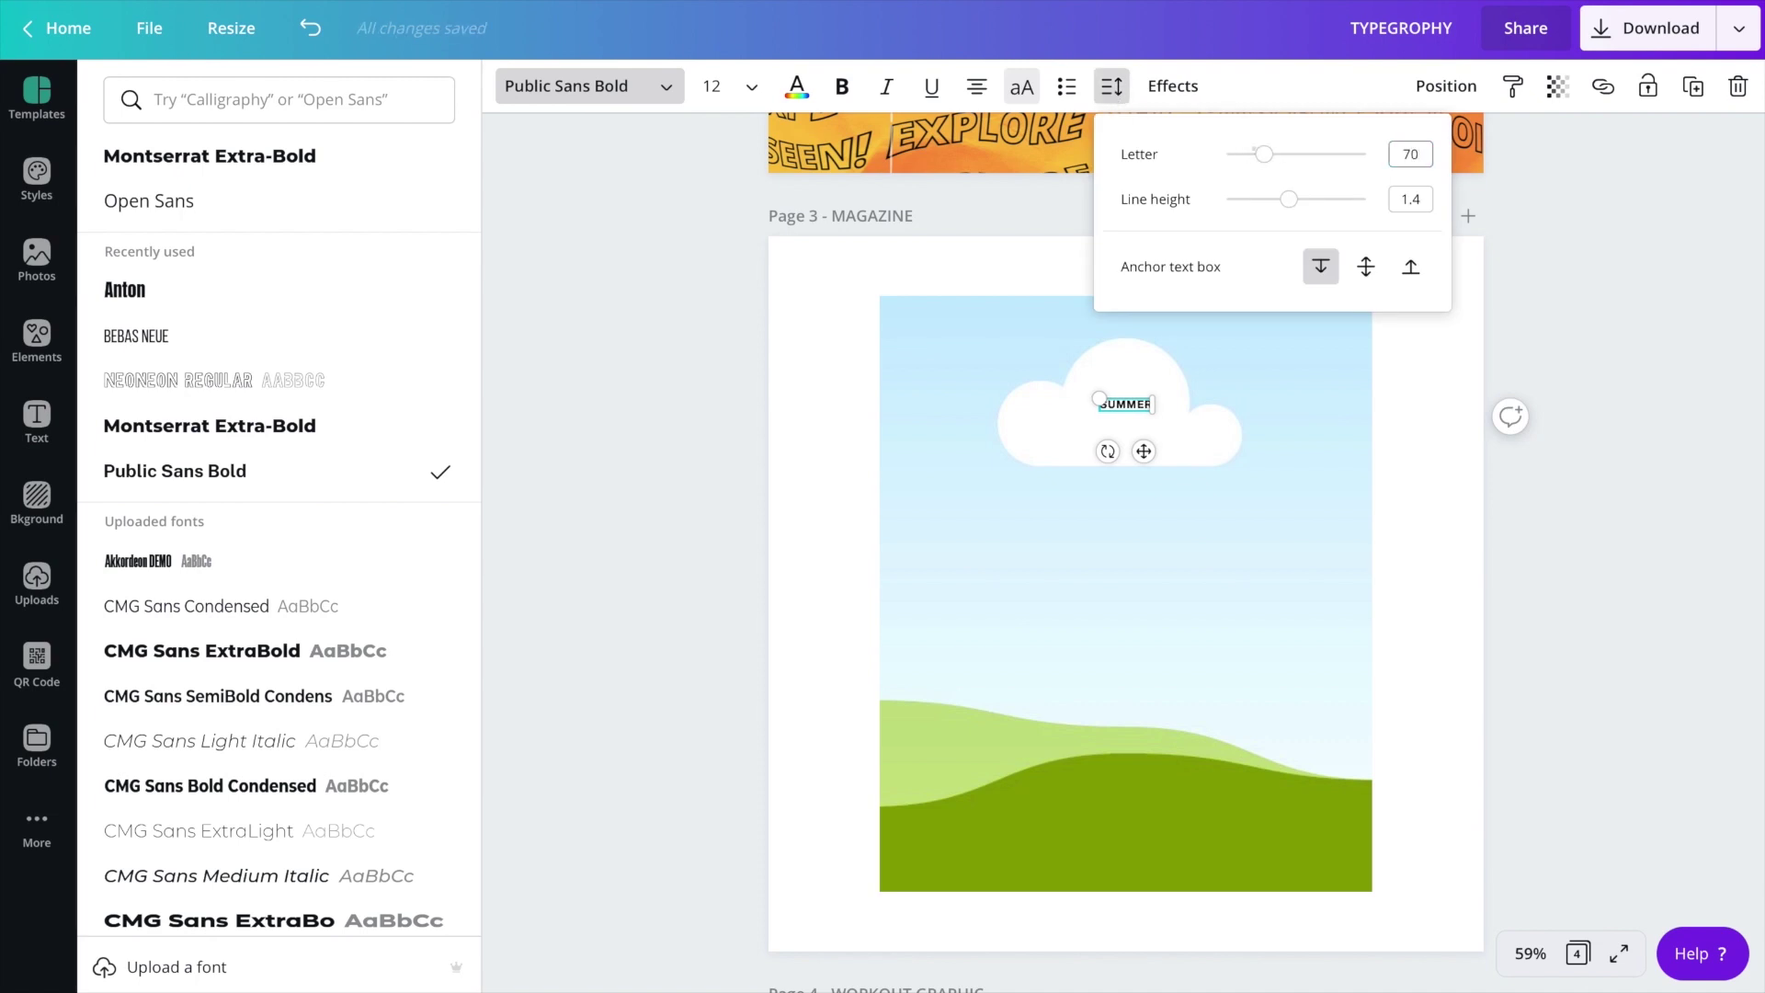
drag(1143, 451, 1146, 313)
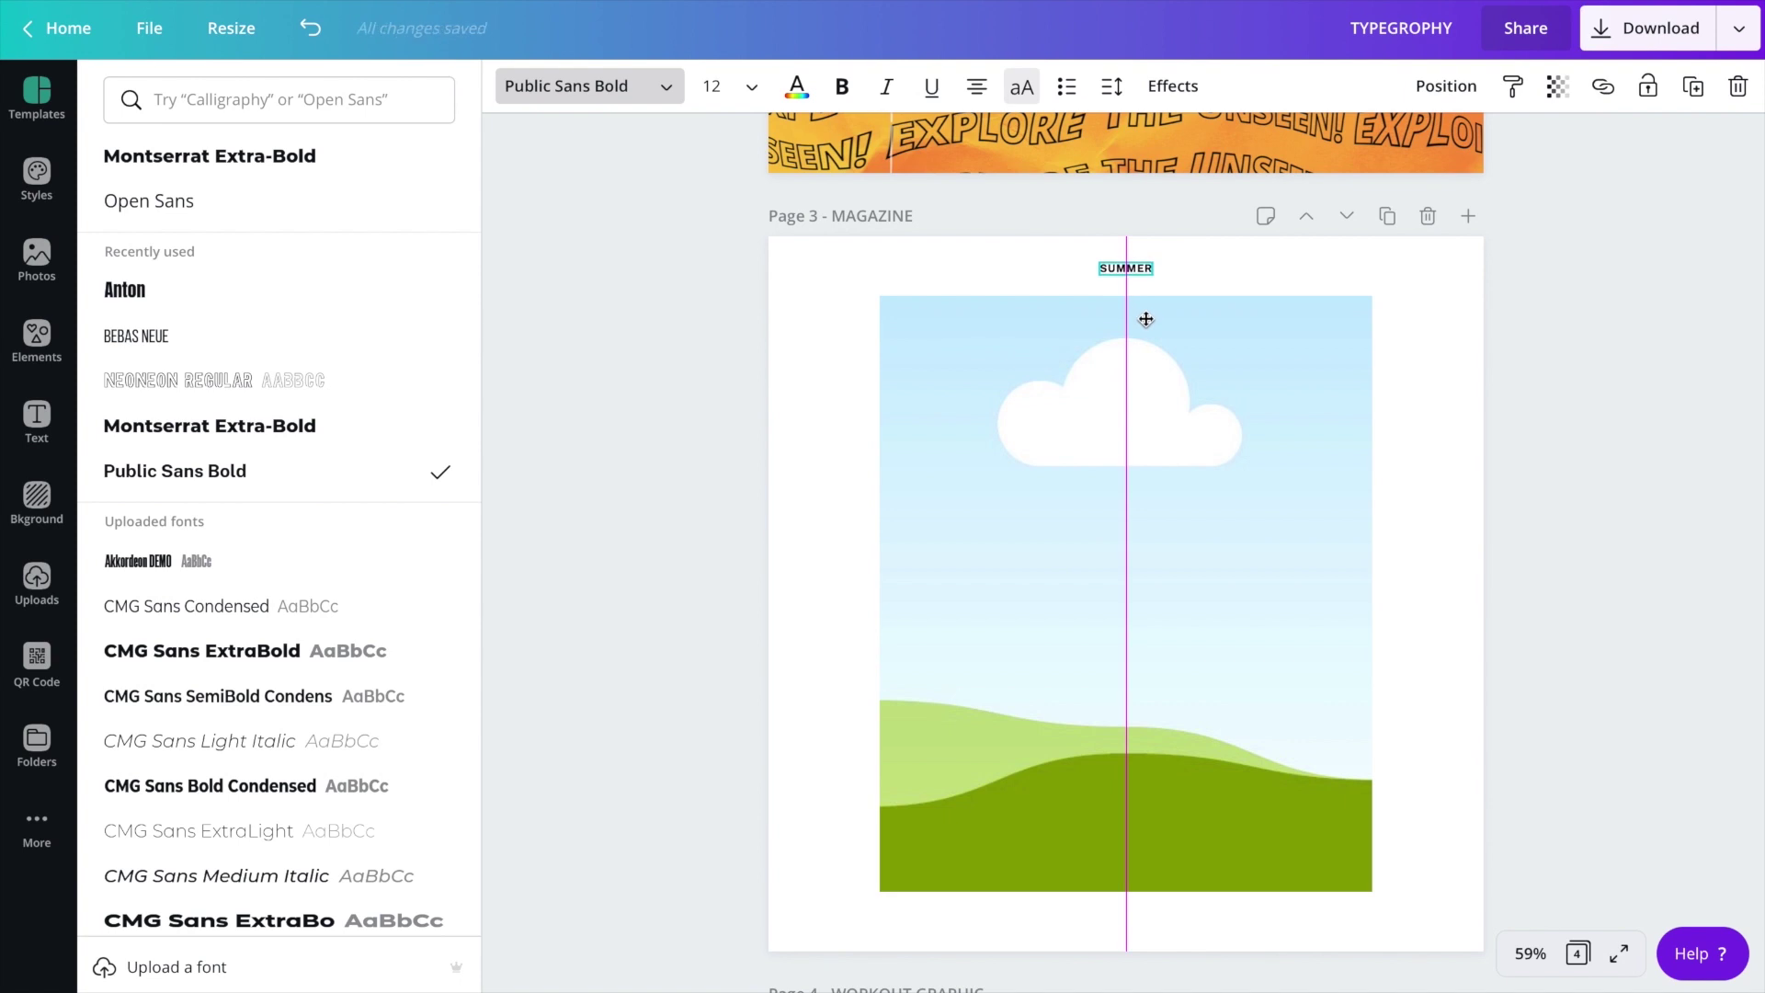
click(1423, 508)
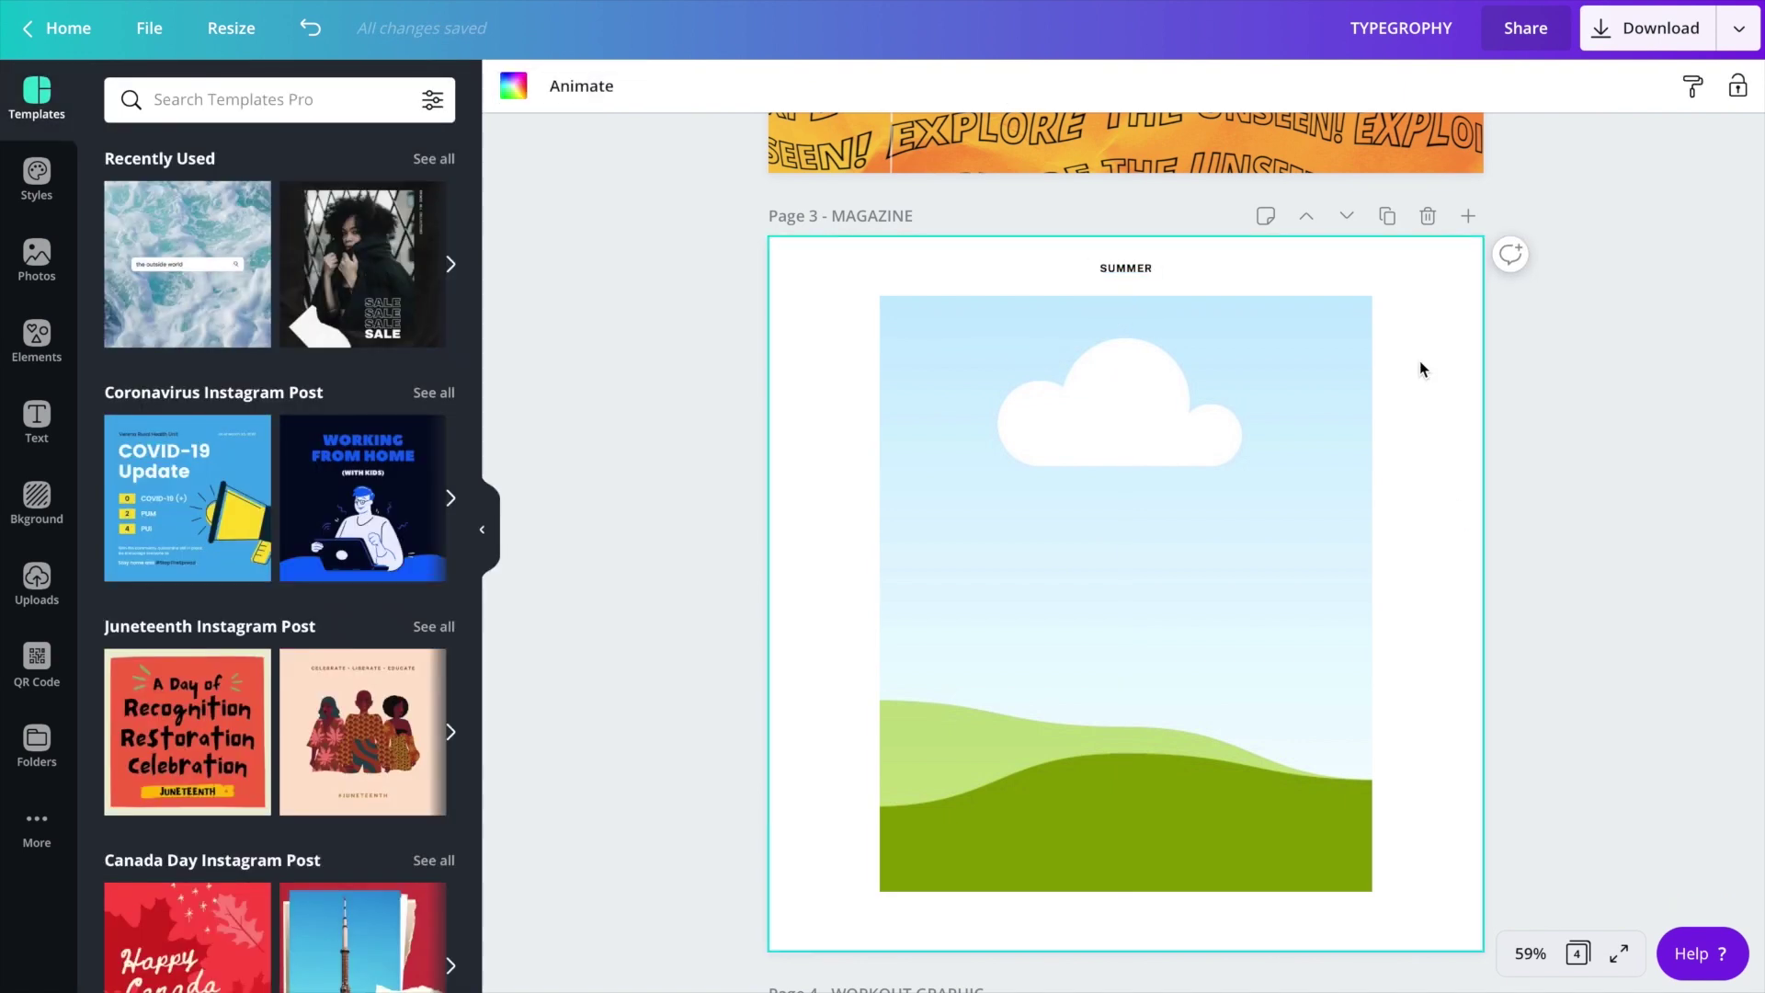
- Add a navy rectangle filling the top margin's height in the page's top-left corner and align SUMMER vertically with it
key(r)
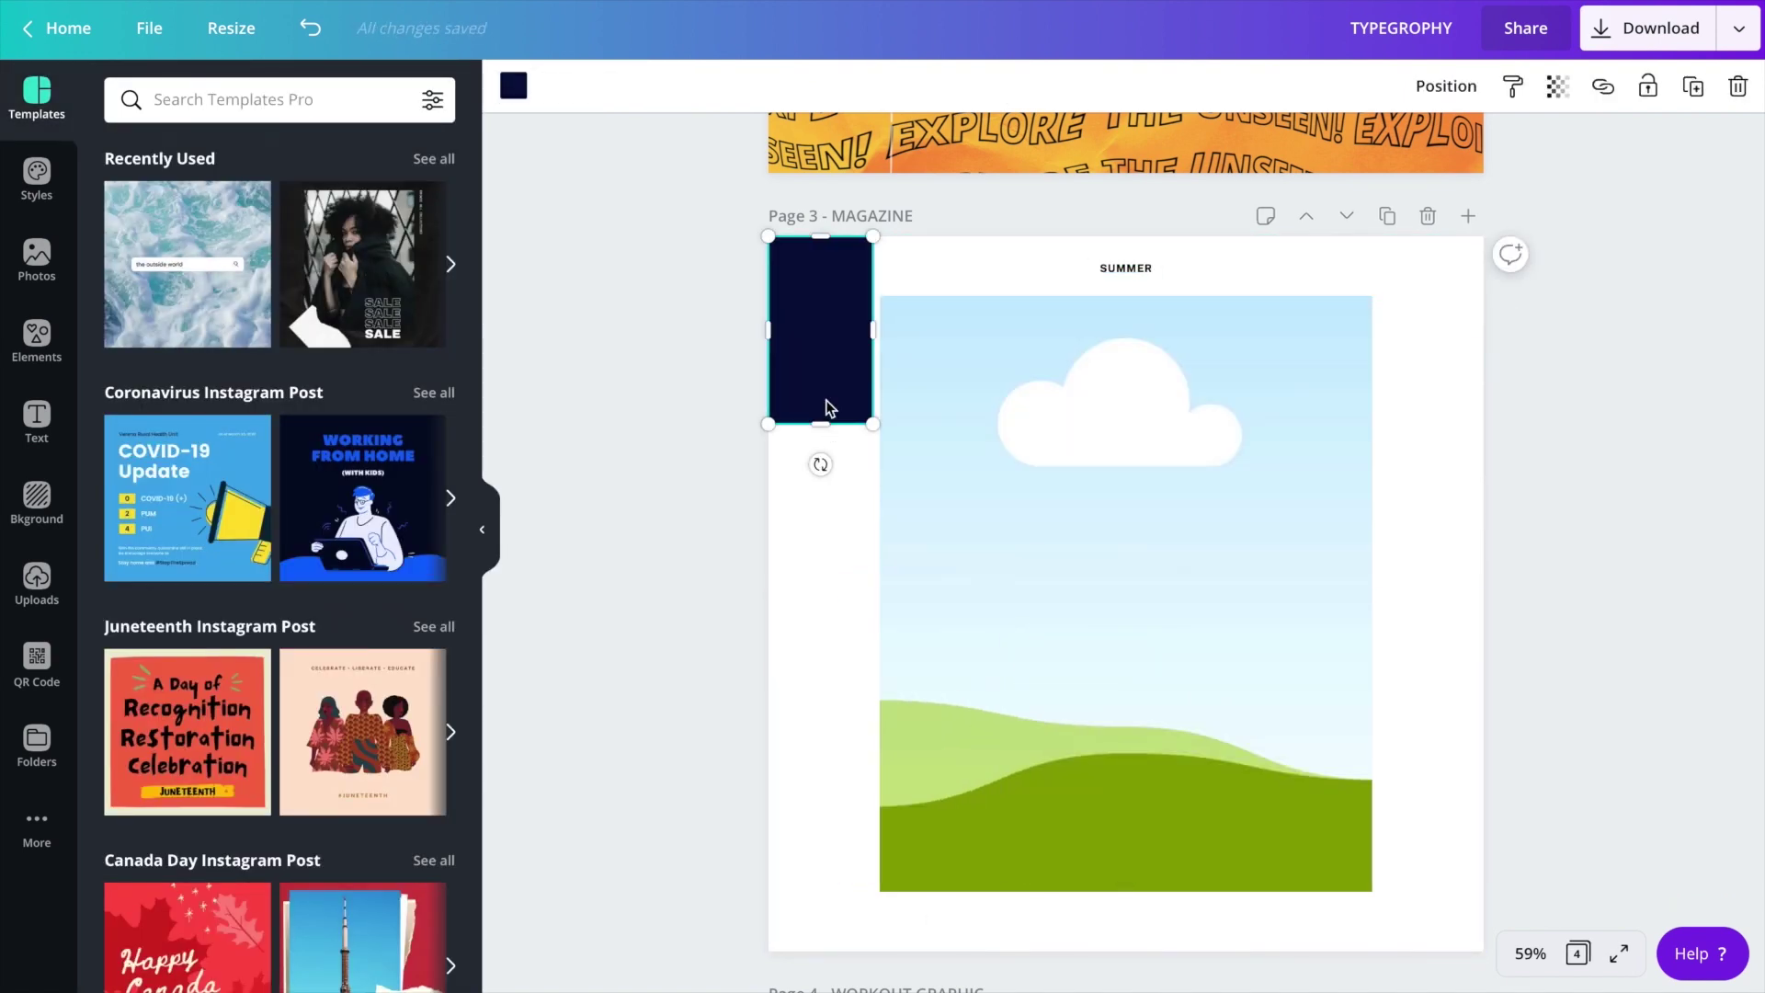
drag(821, 419, 826, 293)
click(1126, 267)
drag(1144, 318, 1168, 267)
- Widen the SUMMER text box while keeping the font size at 12
click(1219, 265)
click(1139, 267)
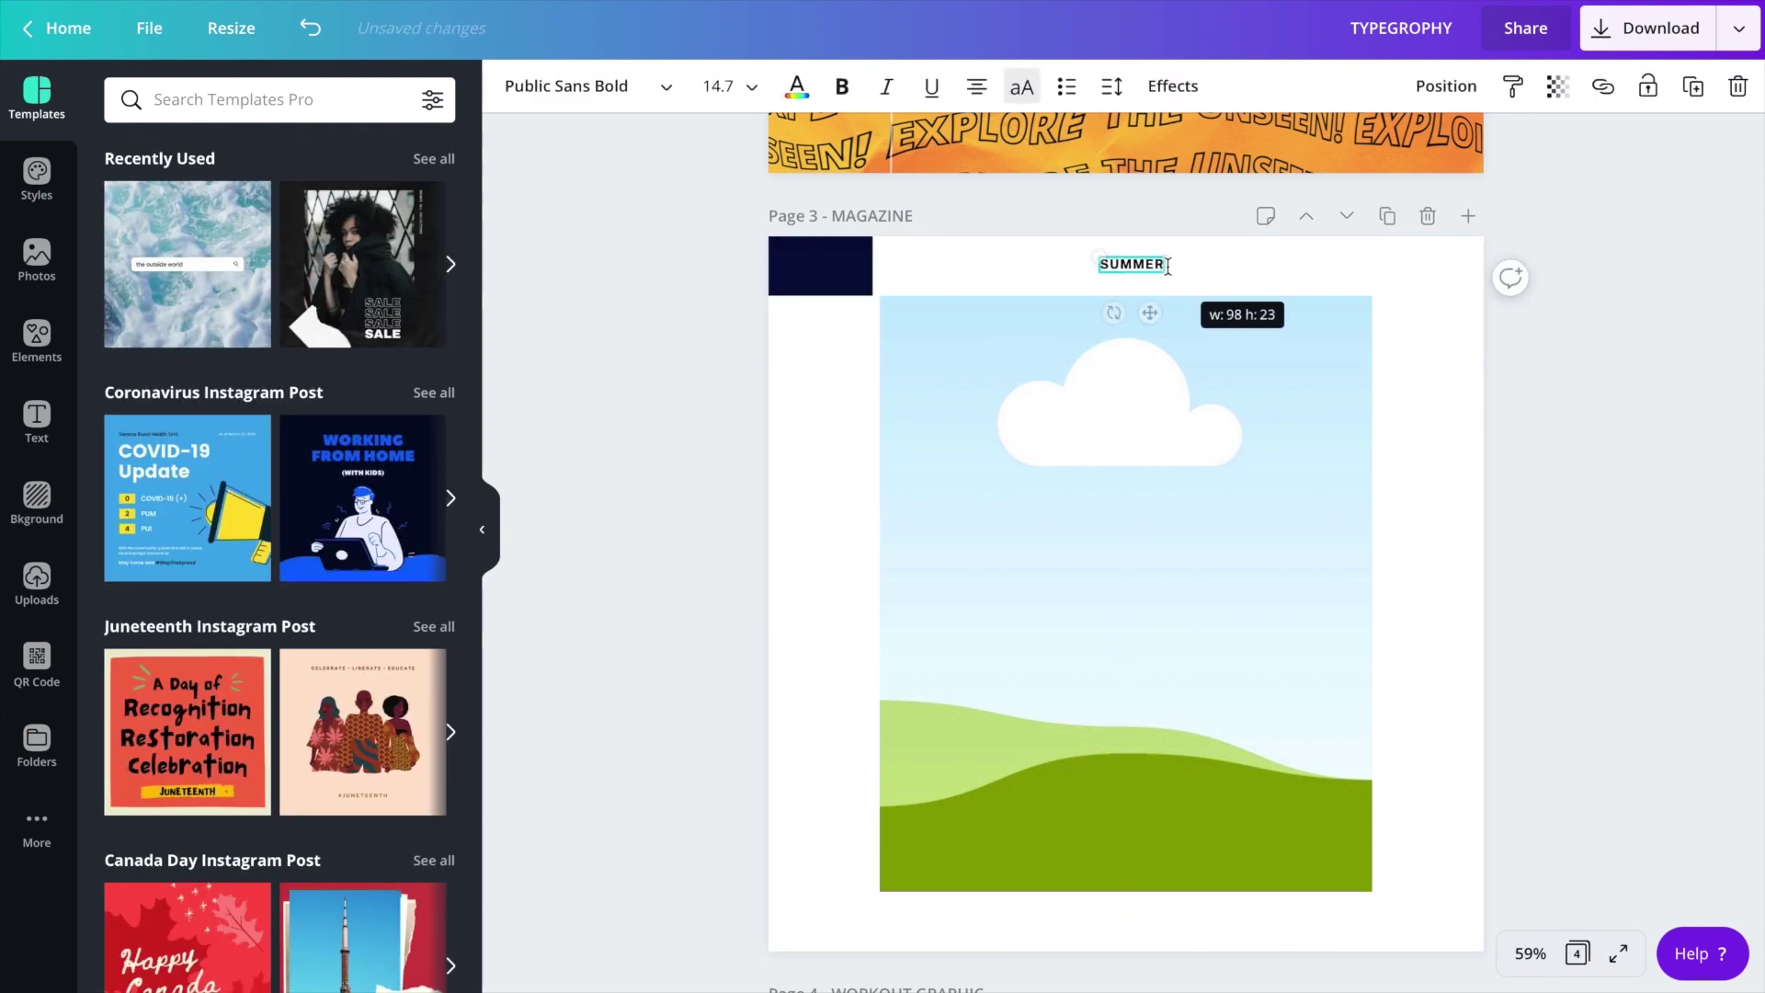
key(ctrl+z)
click(1528, 955)
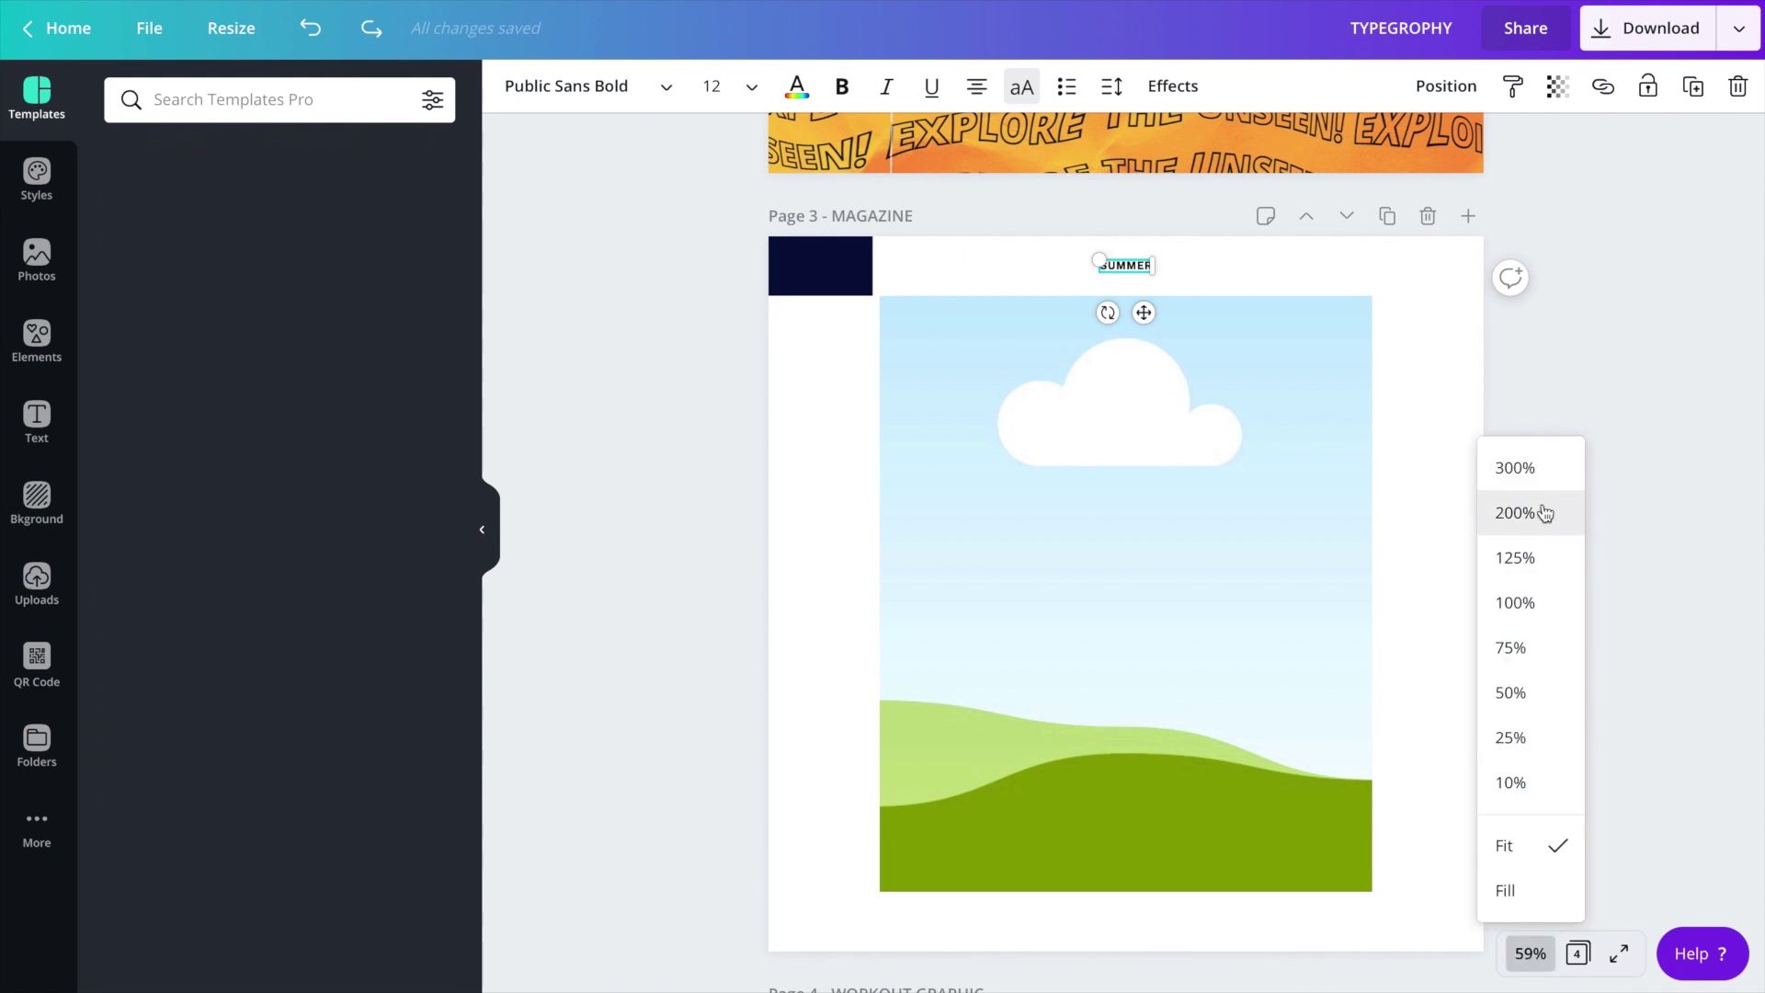
click(1540, 574)
drag(1164, 360, 1222, 360)
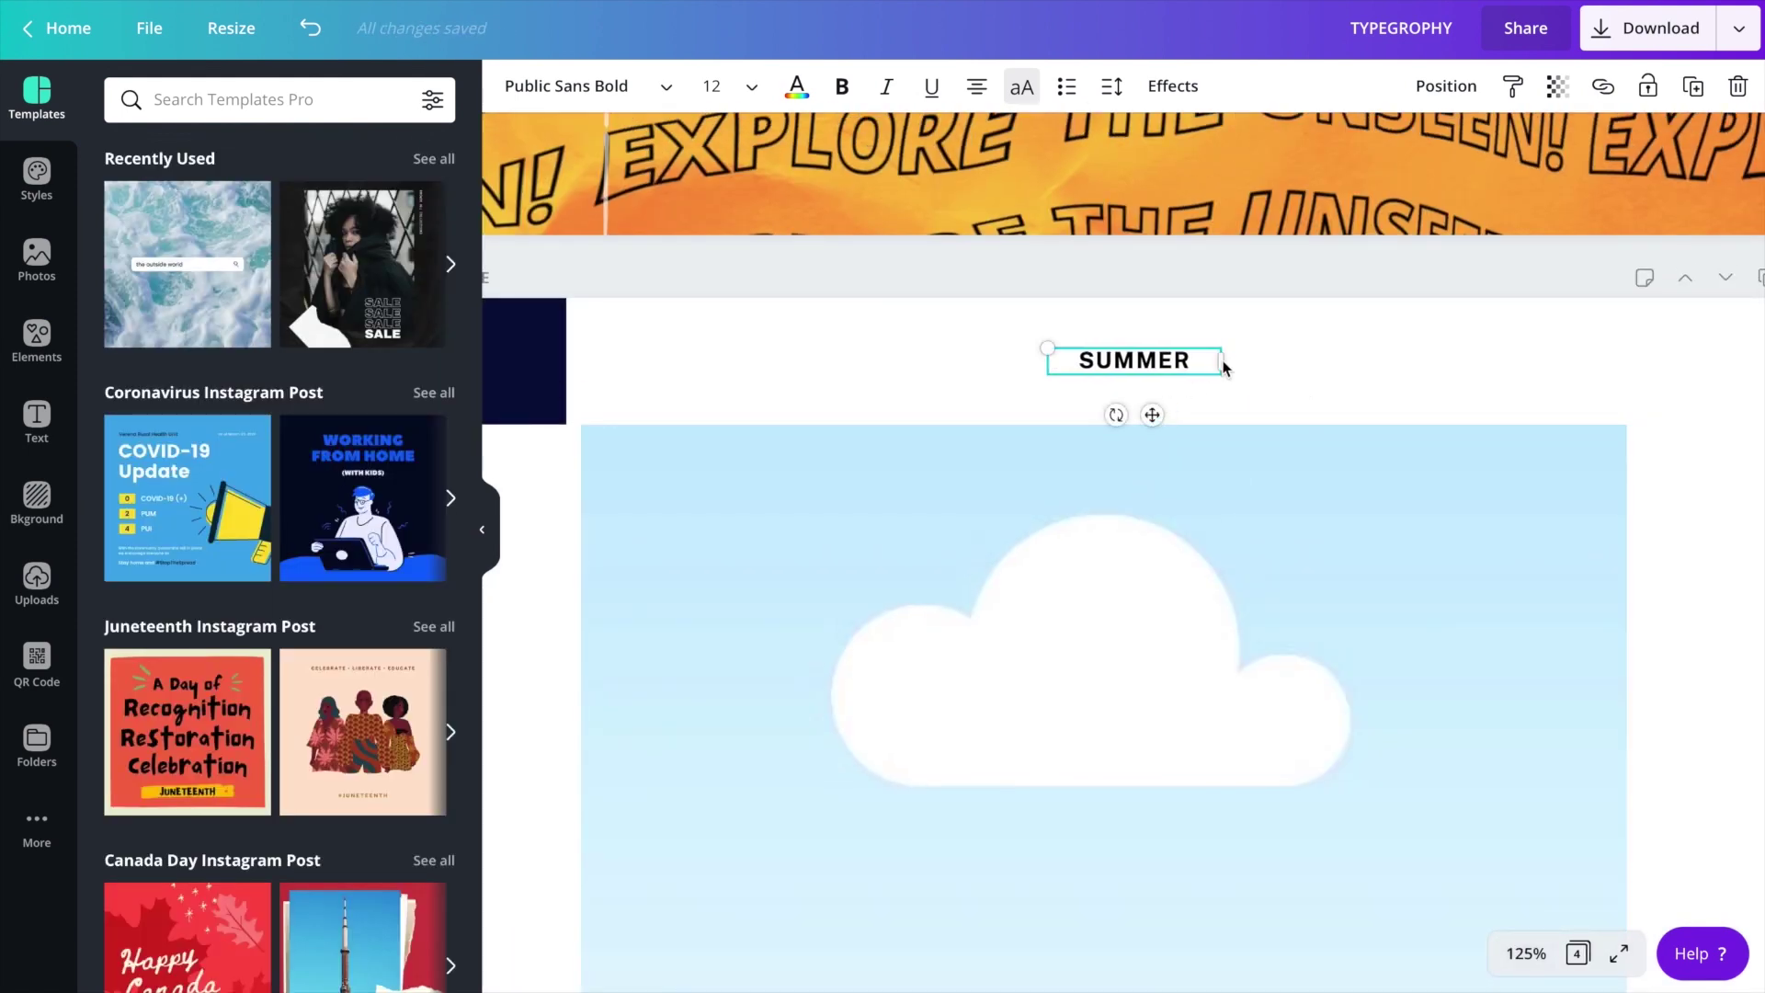
- Center the SUMMER text box horizontally on the page and place it midway in the margin above the grid
click(1430, 87)
click(1369, 292)
click(1231, 299)
click(1169, 253)
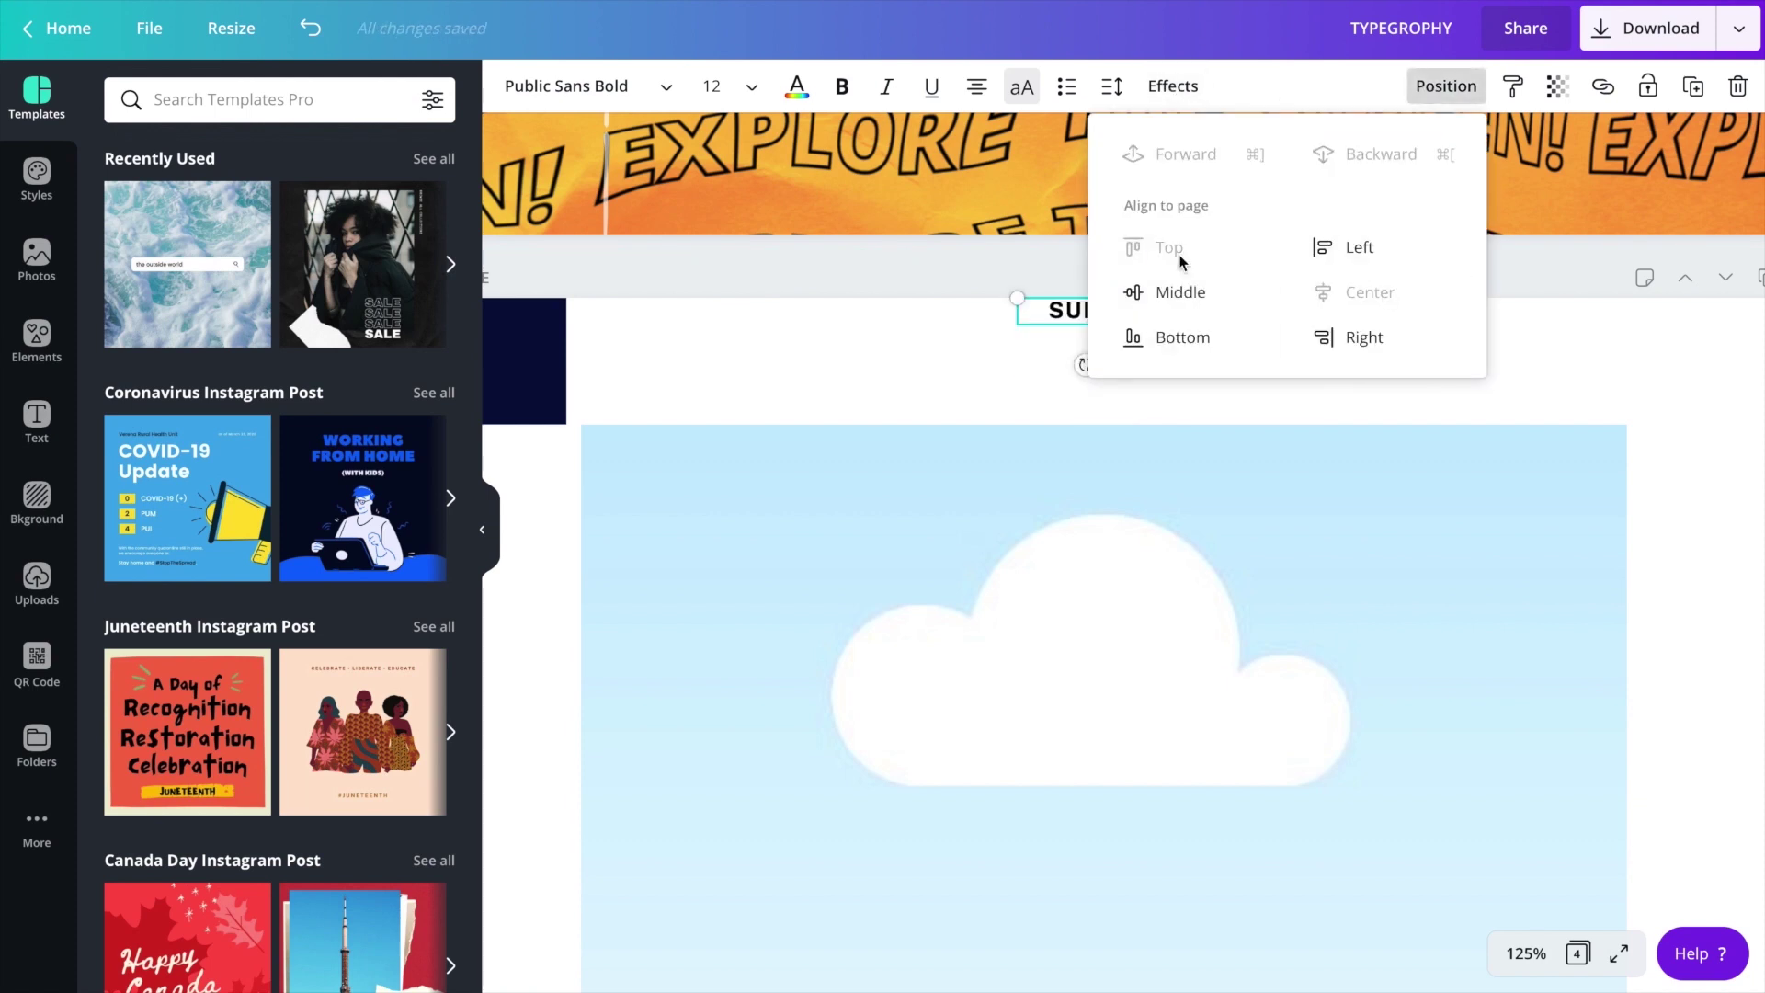
click(1117, 358)
drag(1122, 365, 1306, 400)
click(1223, 391)
click(1155, 372)
- Duplicate the SUMMER text beside the original and change the copy to "7.21.20"
key(ctrl+d)
double_click(1304, 366)
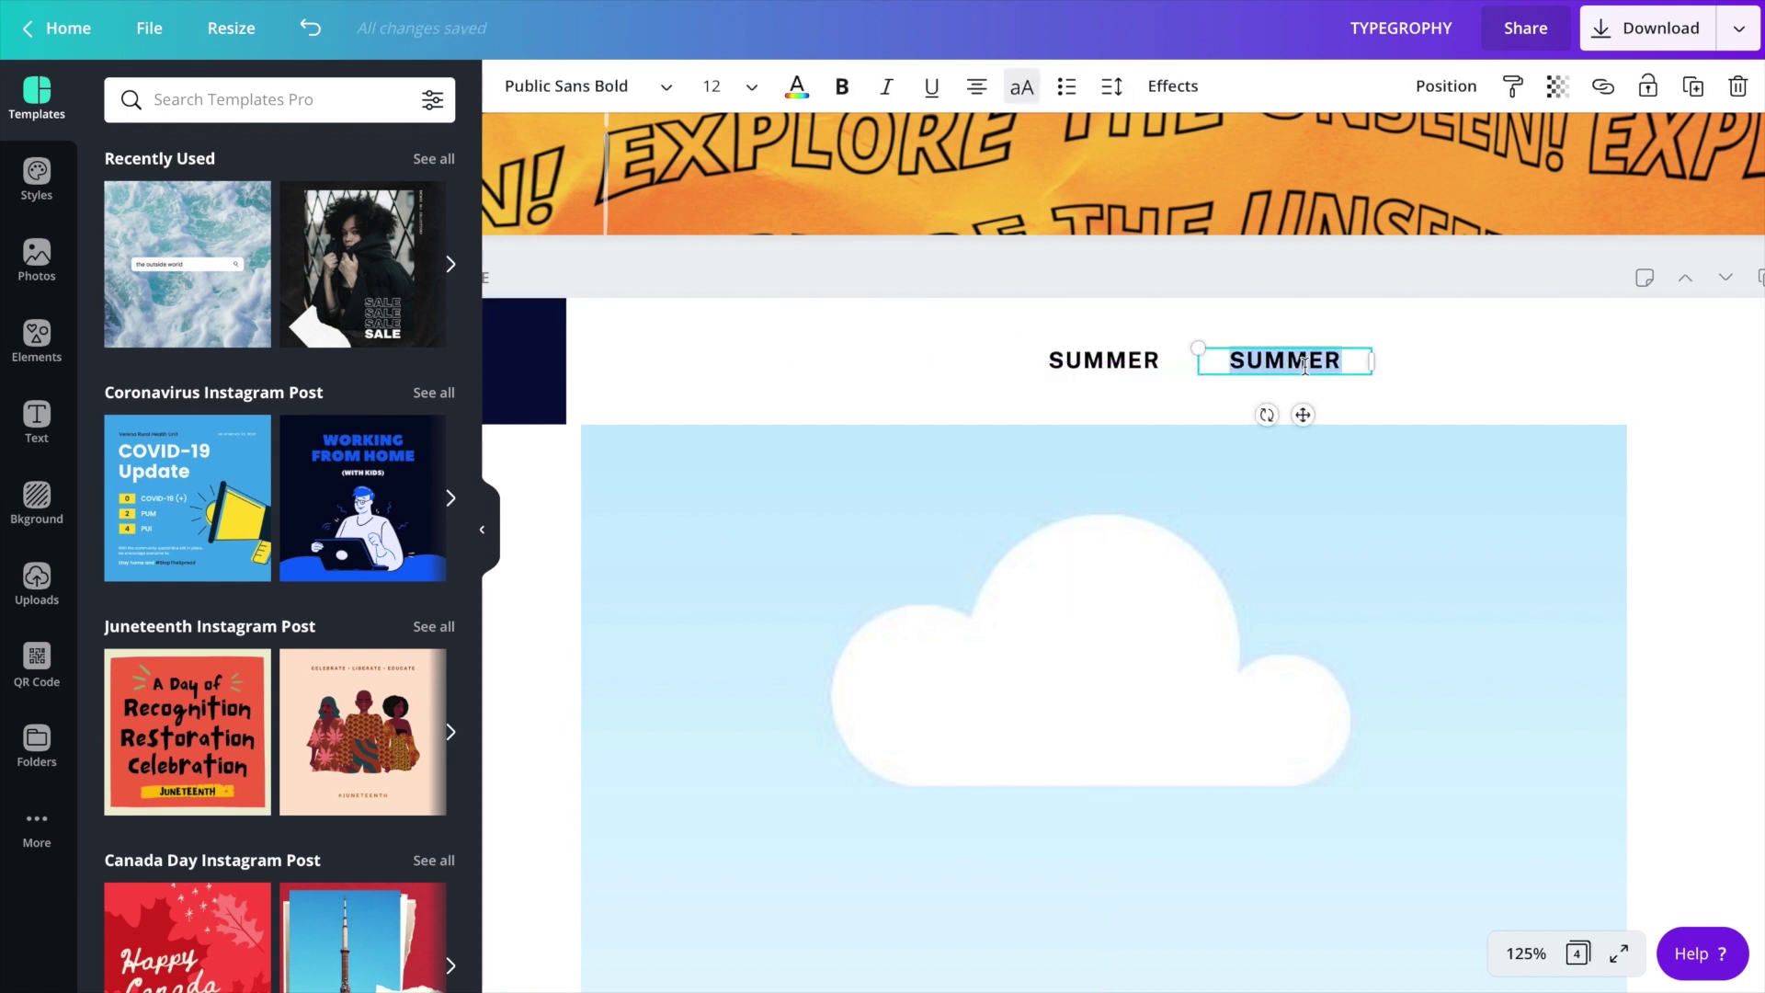
text(7.21)
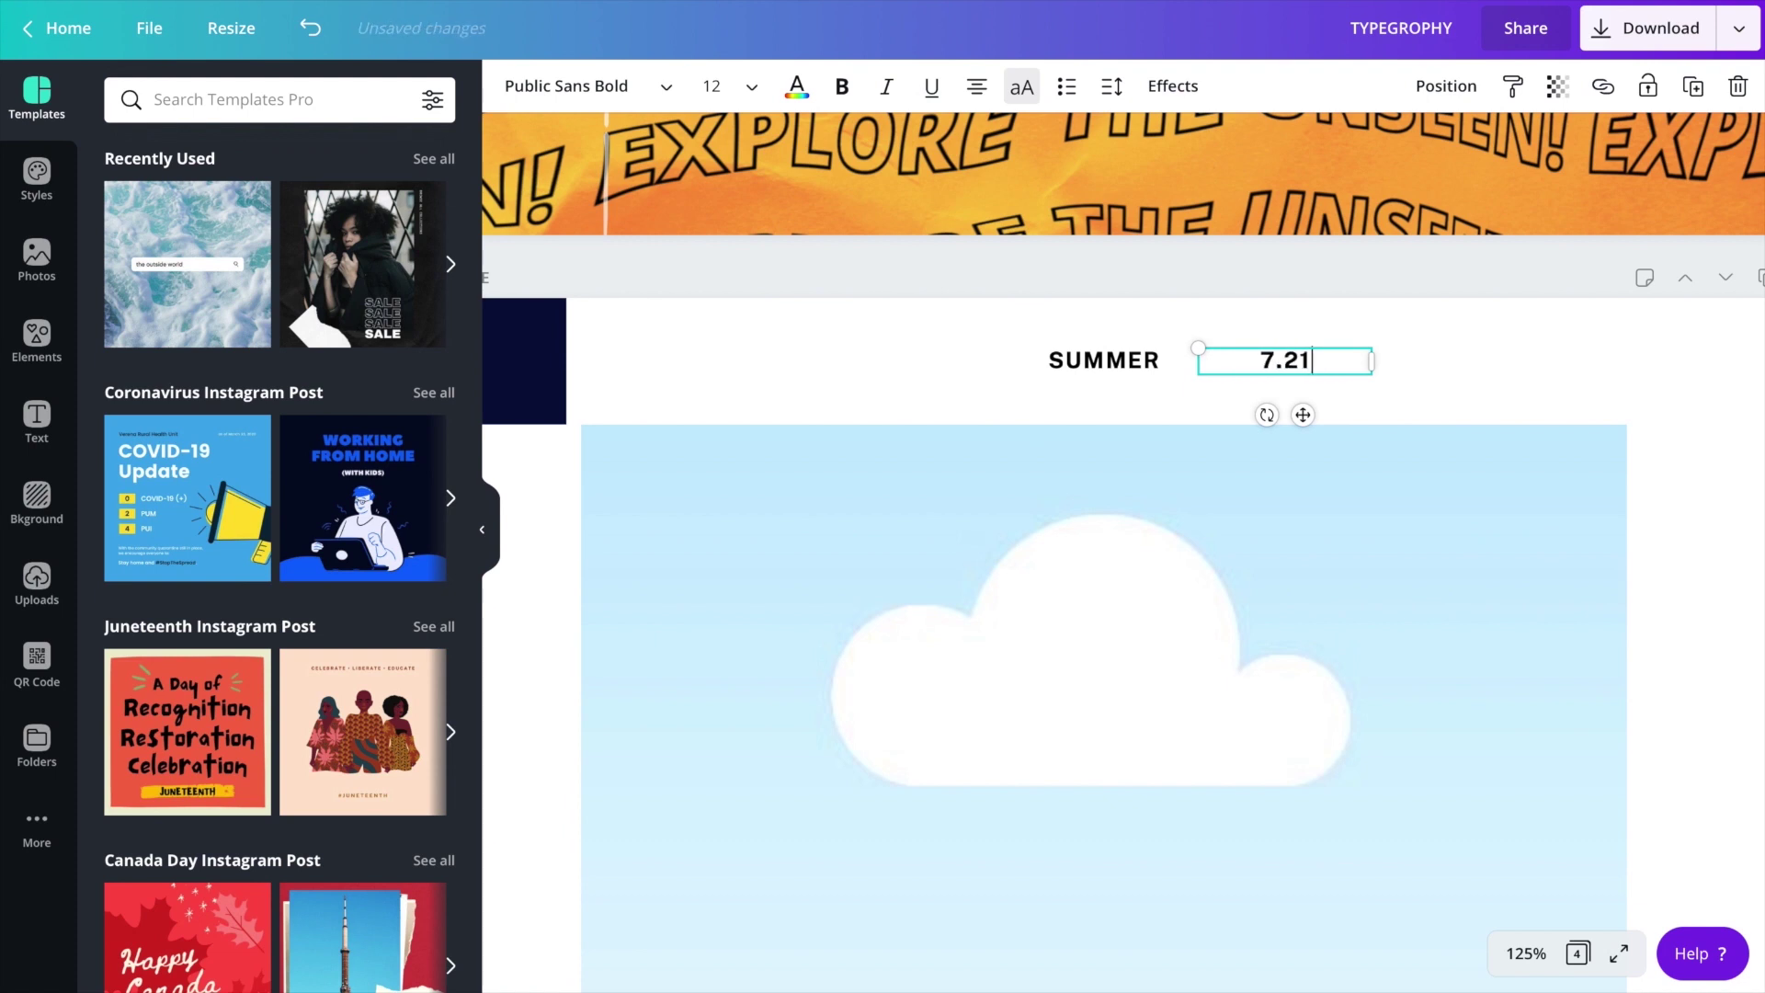
click(1414, 385)
- Right-align the 7.21.20 text and move it flush with the grid's right edge, level with SUMMER
click(1318, 370)
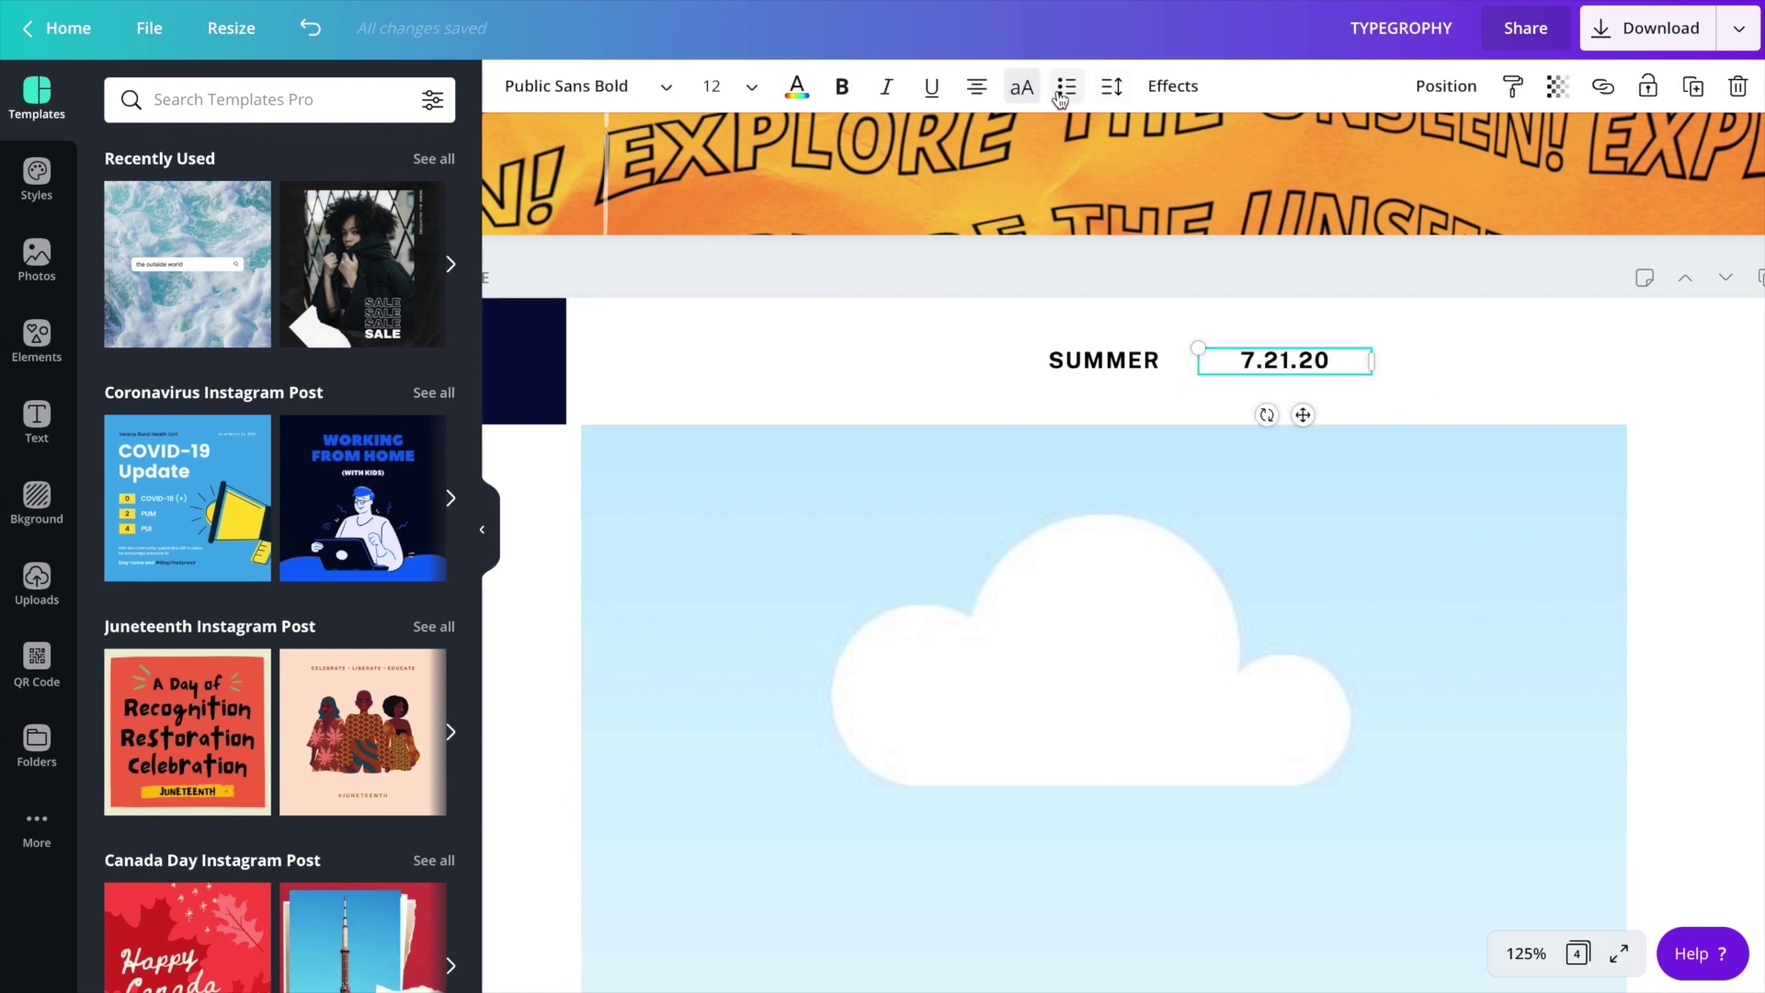
click(983, 96)
drag(1305, 413, 1208, 441)
- Duplicate the 7.21.20 text and change the copy to "NO.7"
key(ctrl+d)
double_click(1216, 384)
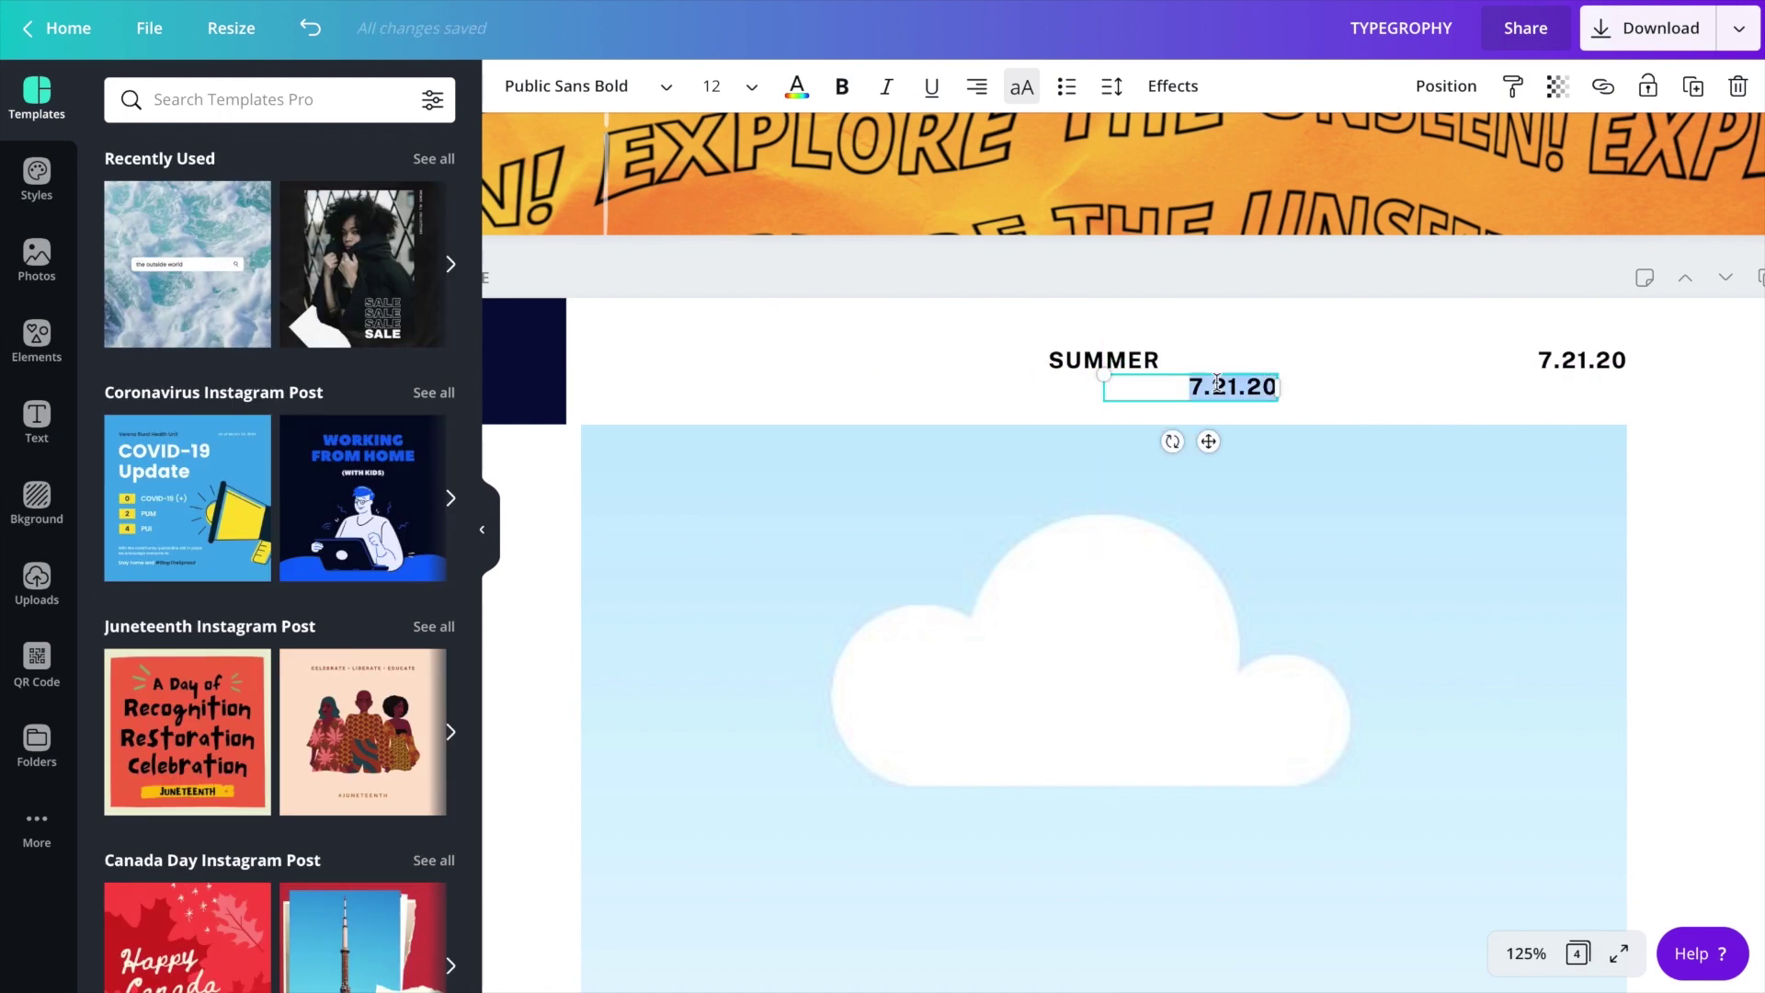
text(NO.7)
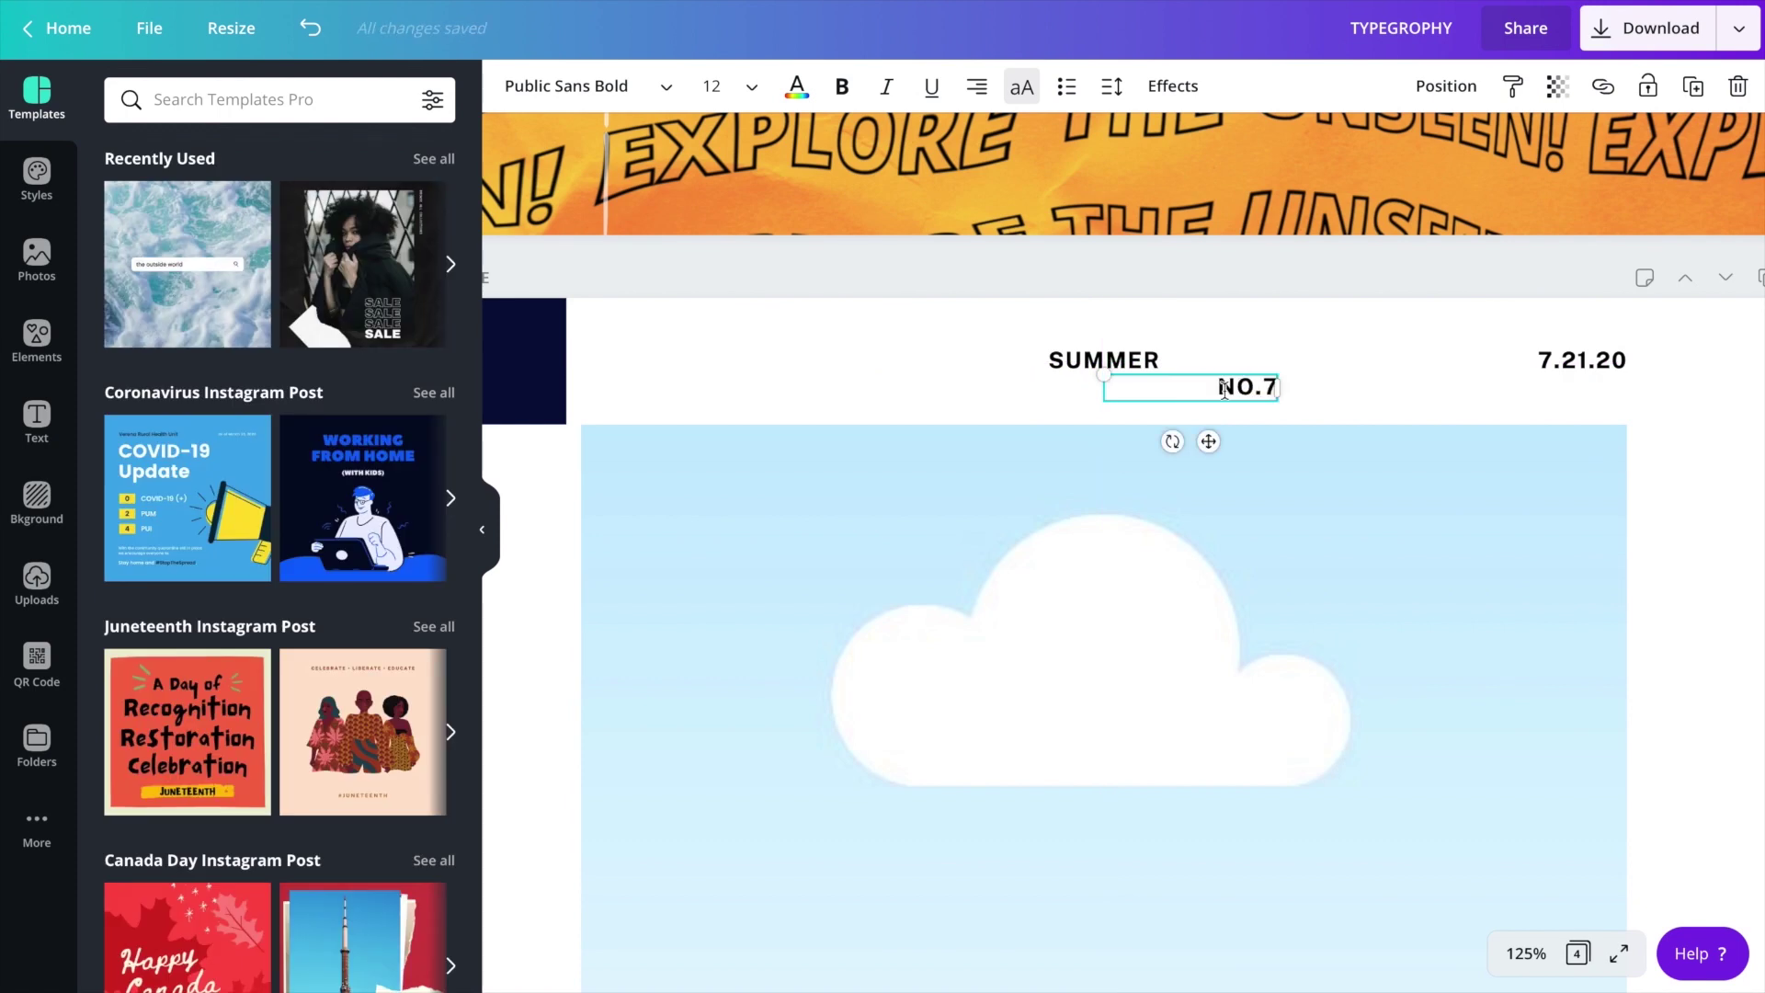
- Justify the NO.7 text and move it flush with the grid's left edge, level with SUMMER
click(976, 85)
drag(1208, 441, 681, 410)
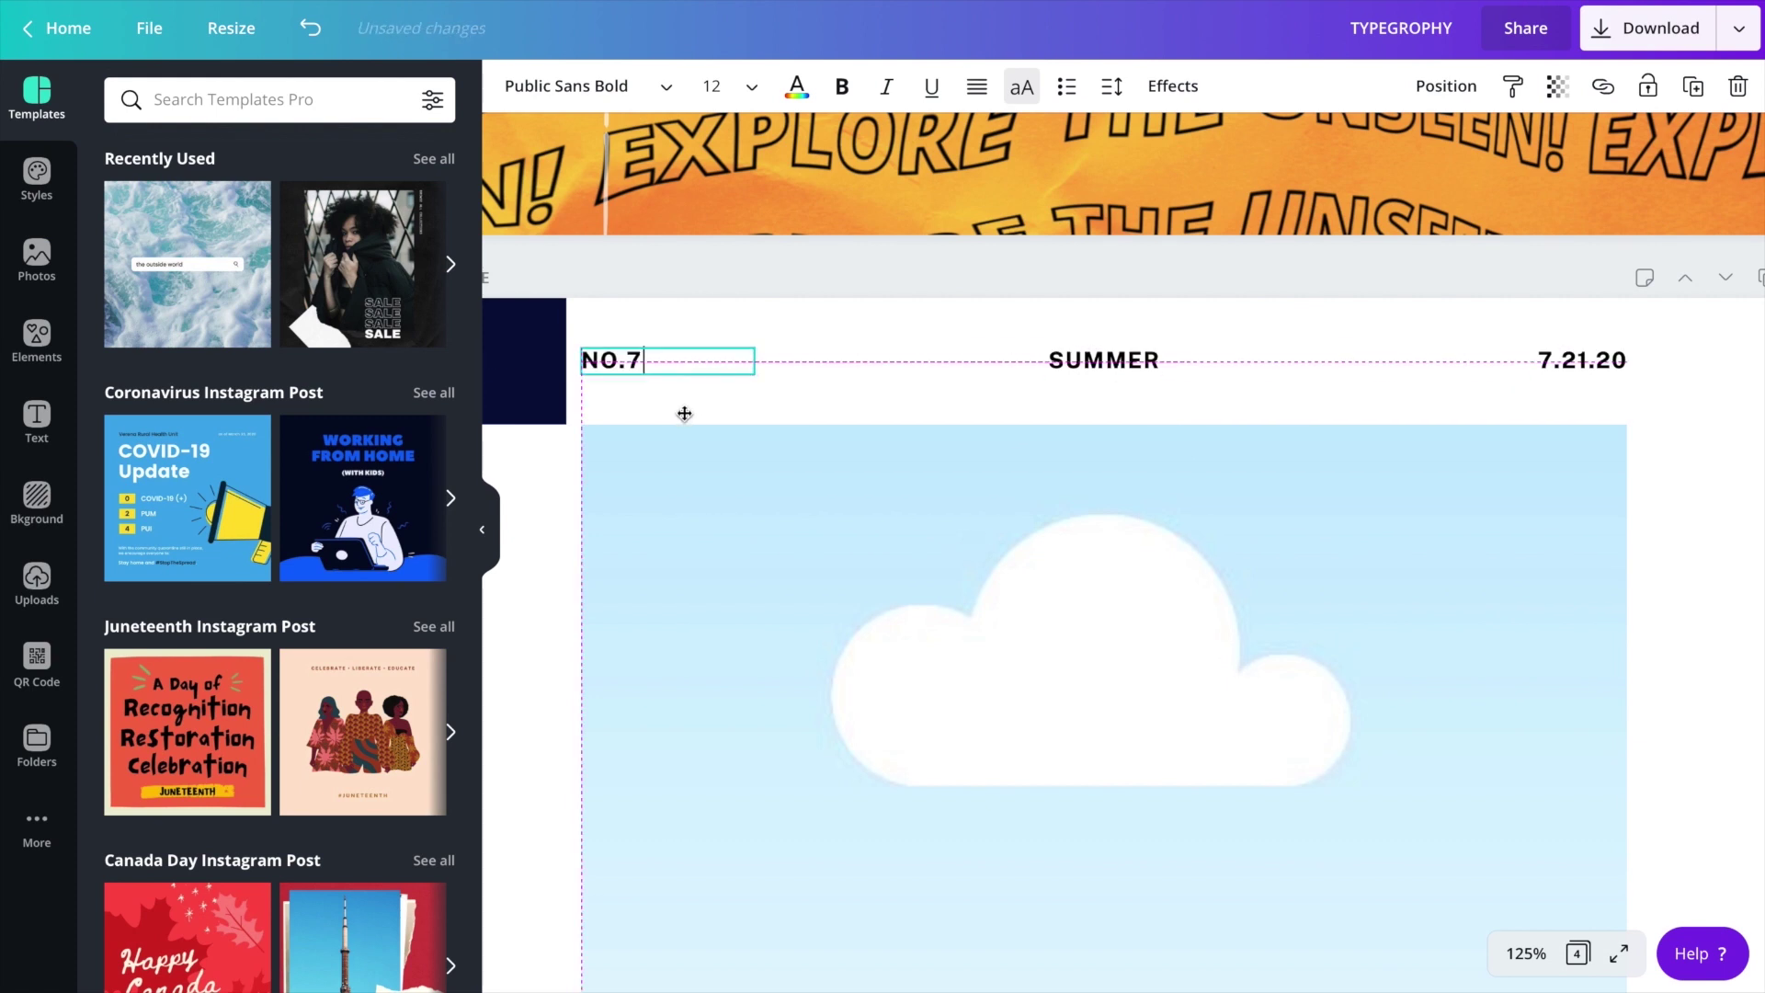
click(885, 412)
- Duplicate the NO.7, SUMMER and 7.21.20 texts together and move the copies into the margin below the grid
drag(1625, 328, 634, 414)
key(ctrl+d)
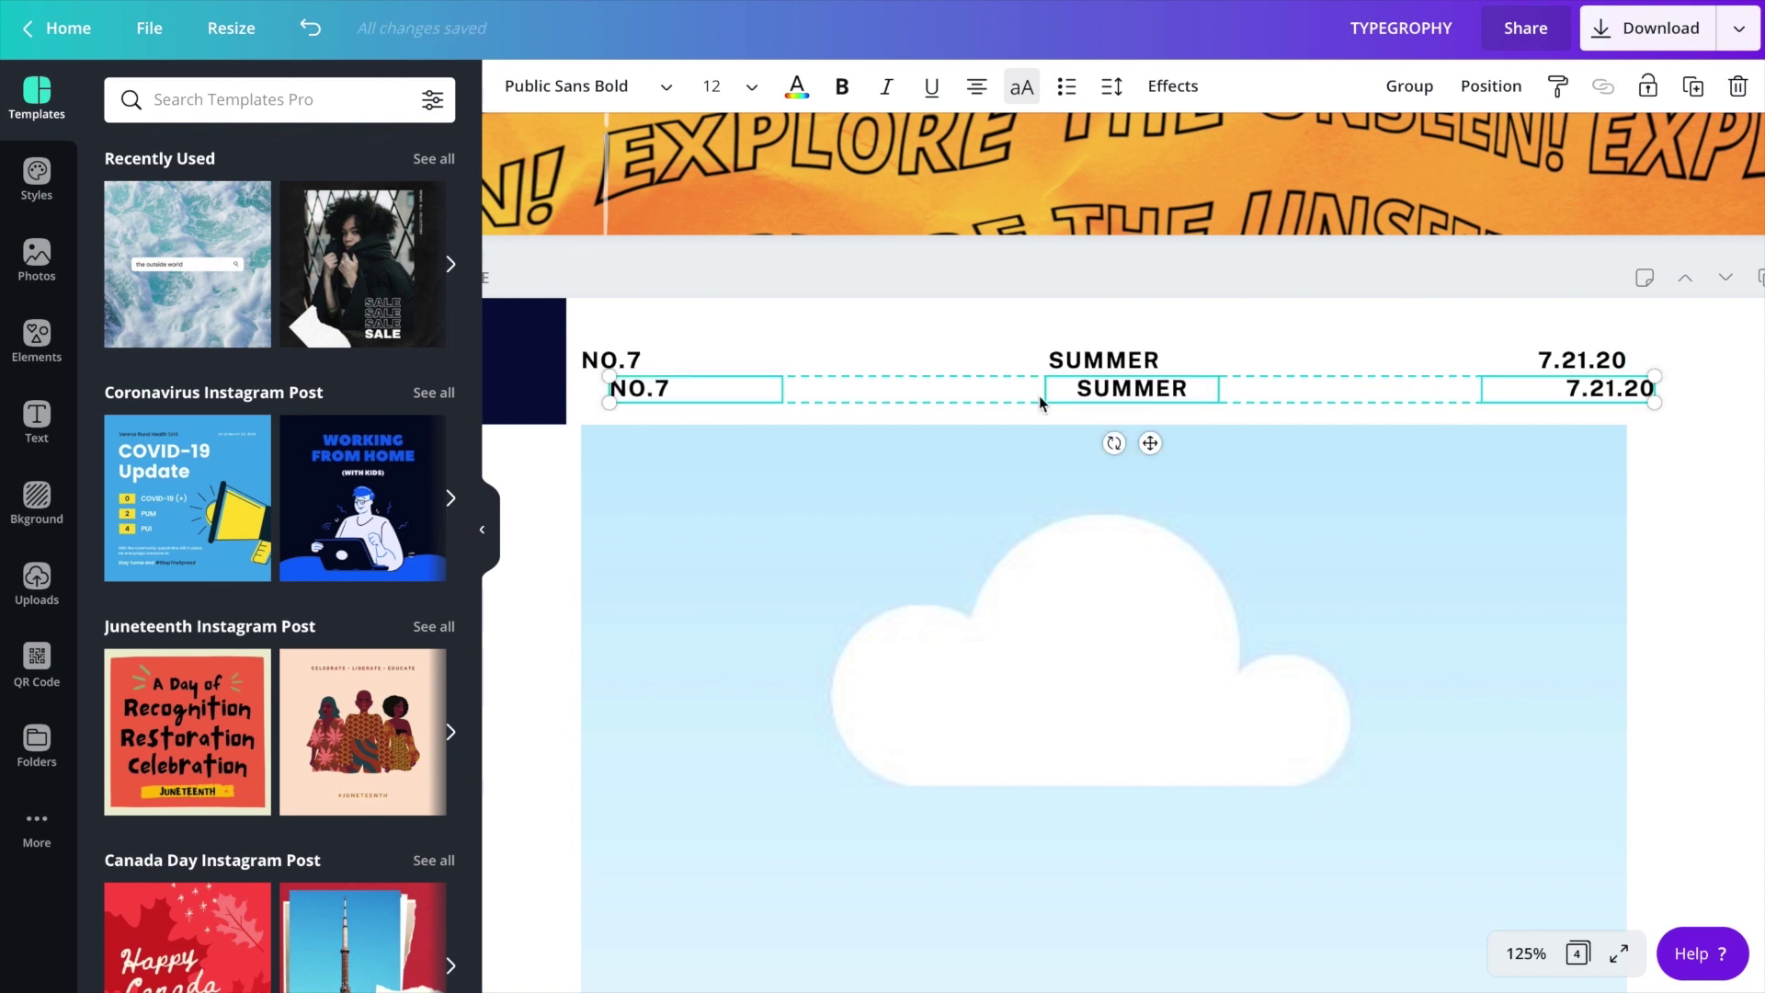
drag(1150, 442, 1142, 898)
scroll(1143, 898, down, 5)
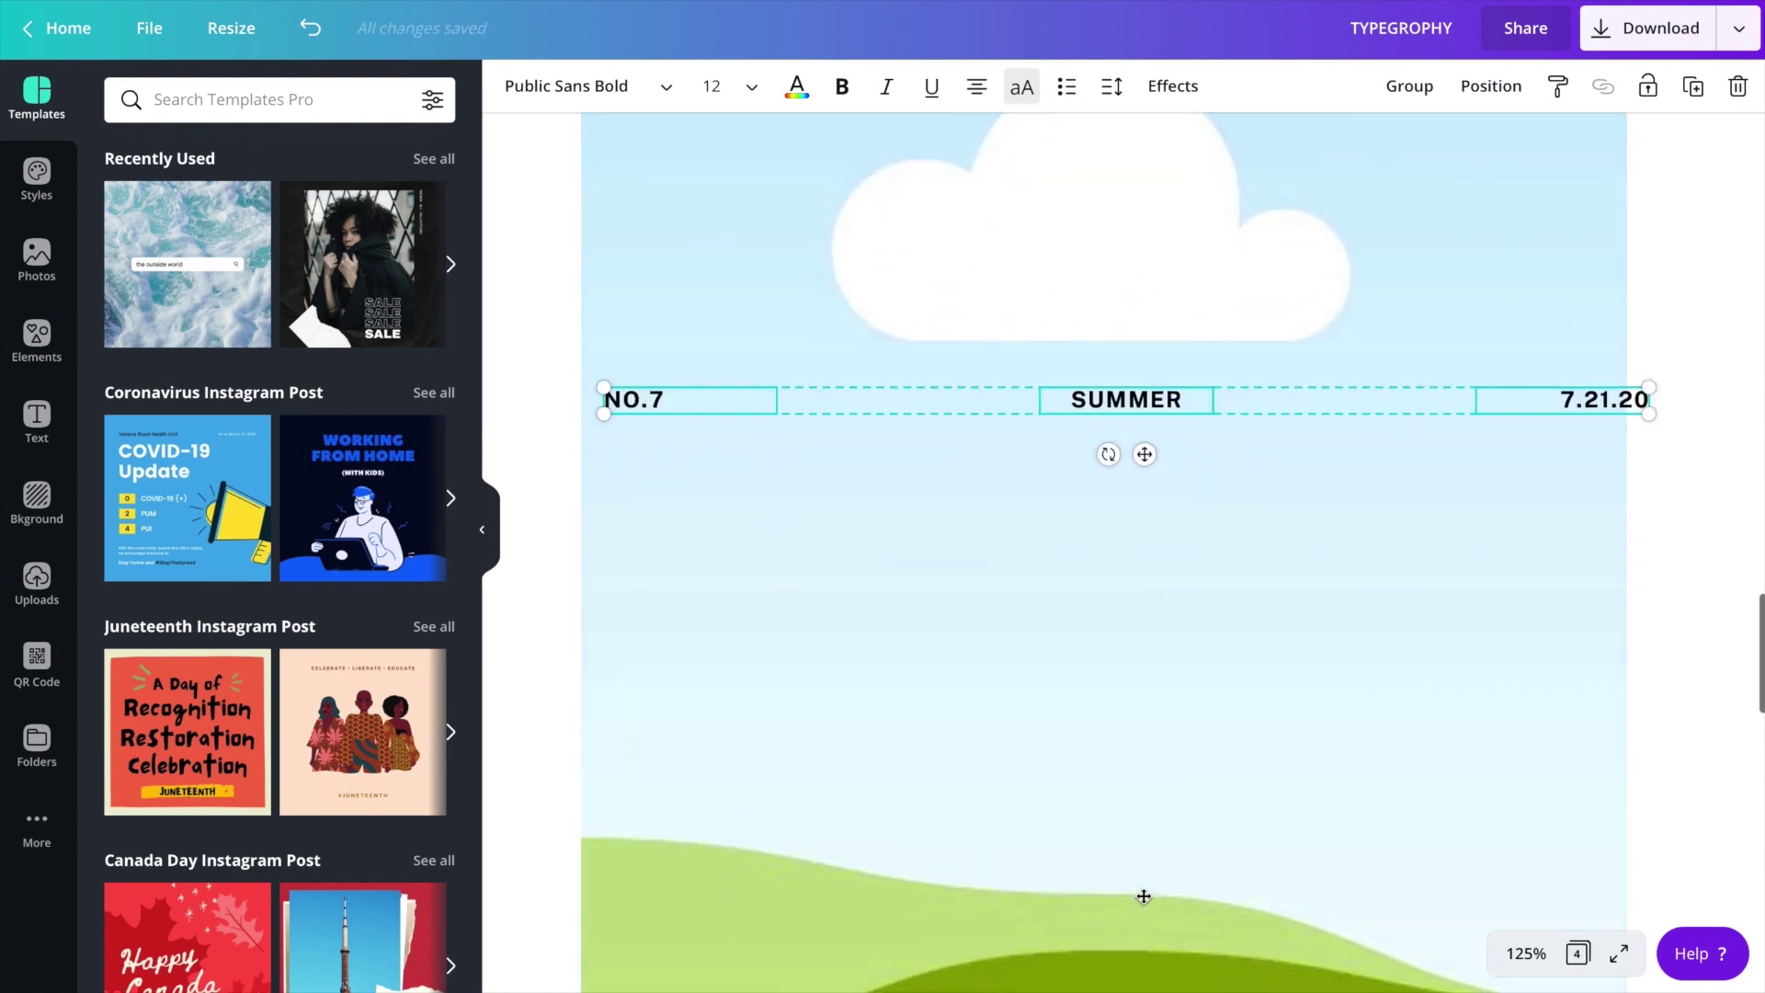
drag(1146, 442, 1138, 775)
scroll(1169, 439, down, 3)
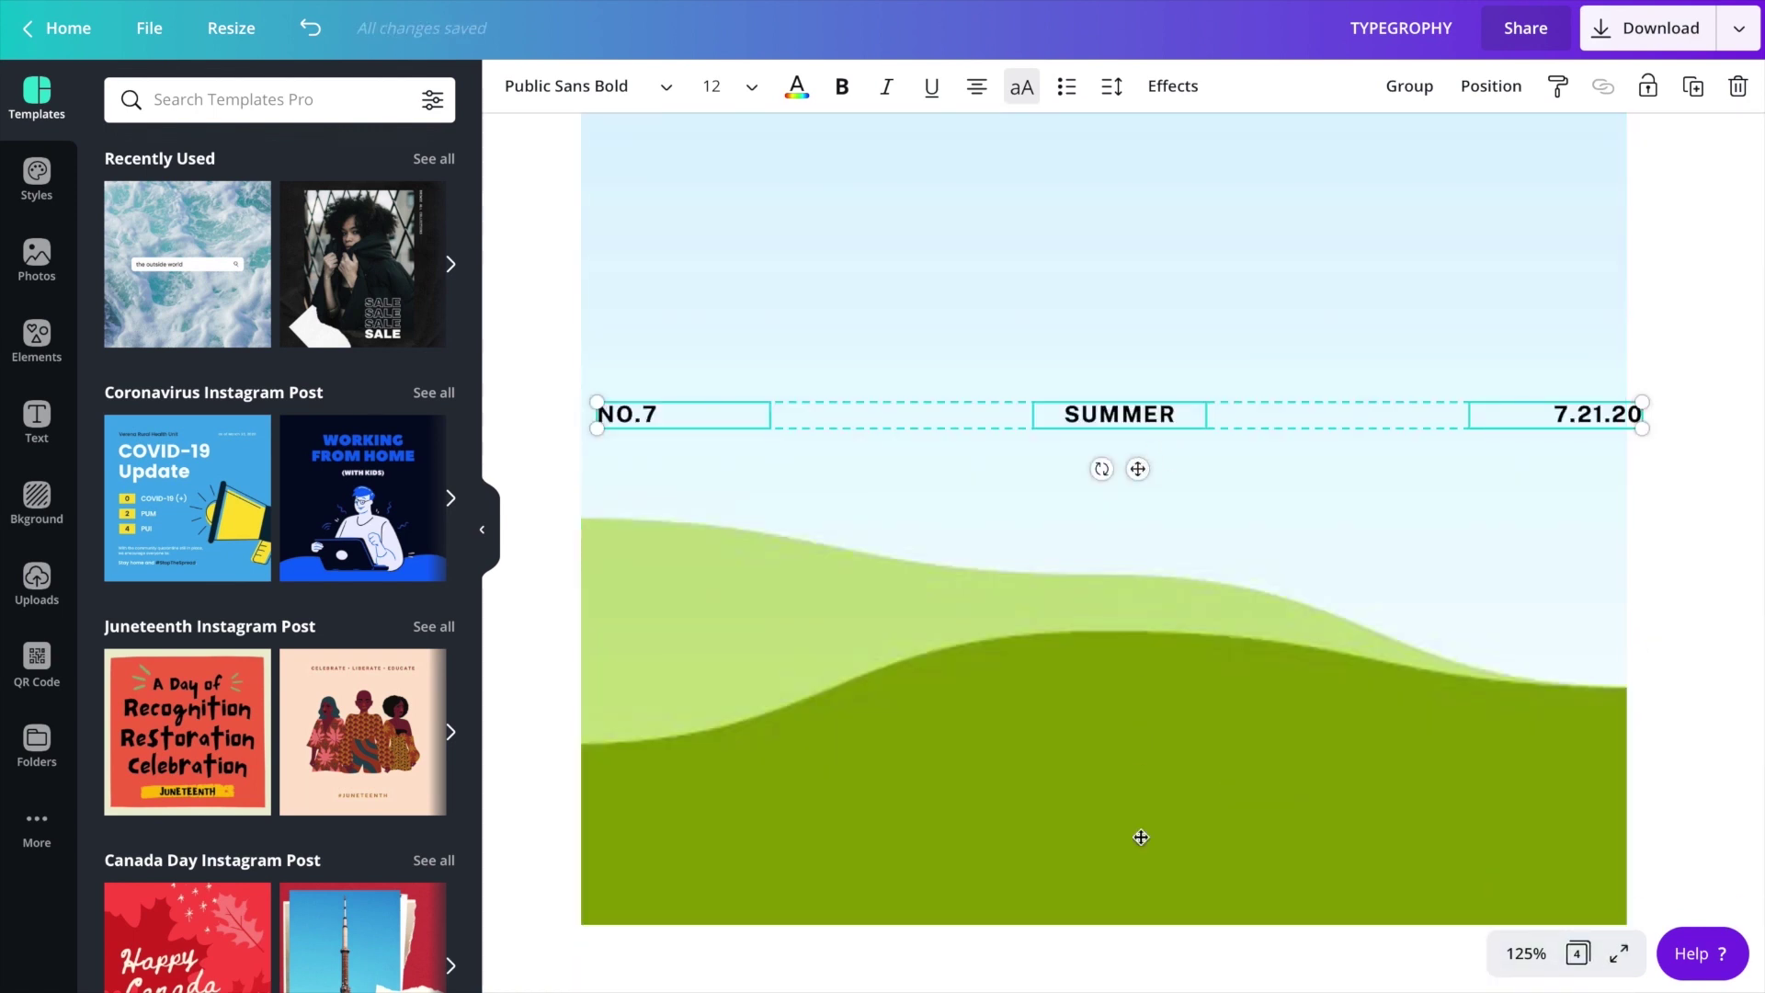
drag(1141, 836, 1142, 983)
scroll(1165, 858, down, 2)
drag(1153, 776, 1149, 797)
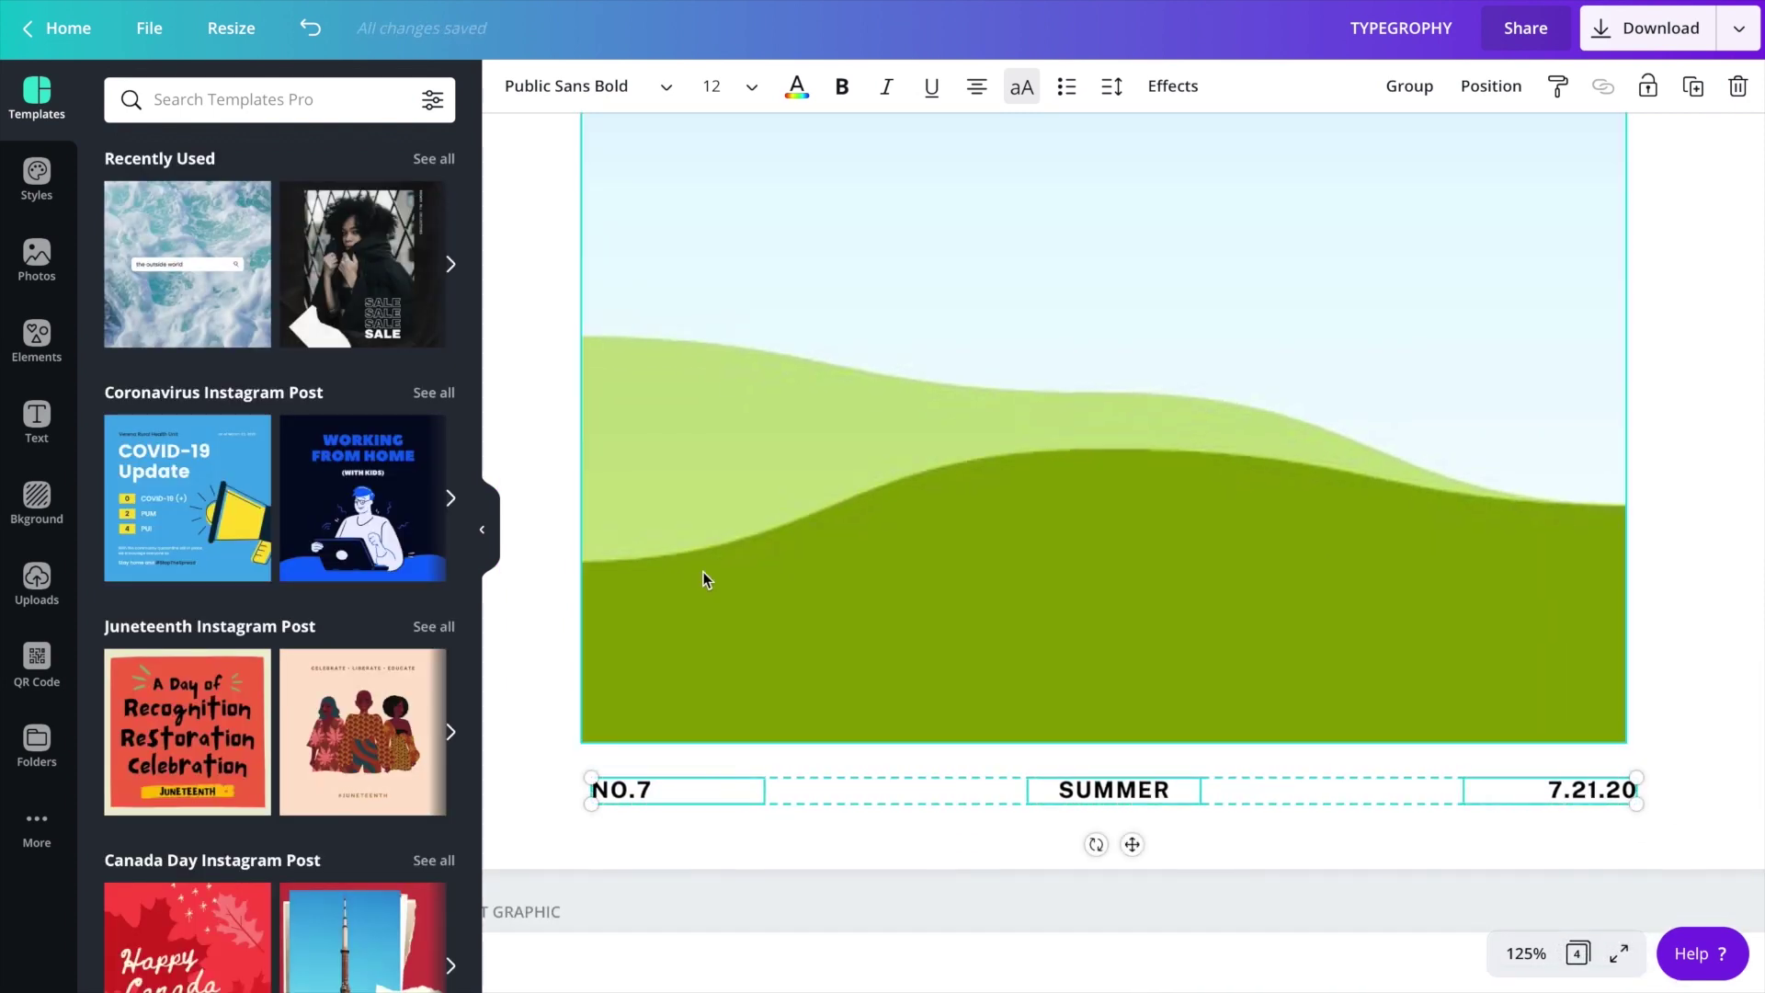
- Align the navy rectangle to the bottom of the page as a spacer beside the lower text row
scroll(567, 376, up, 8)
click(559, 373)
click(1445, 85)
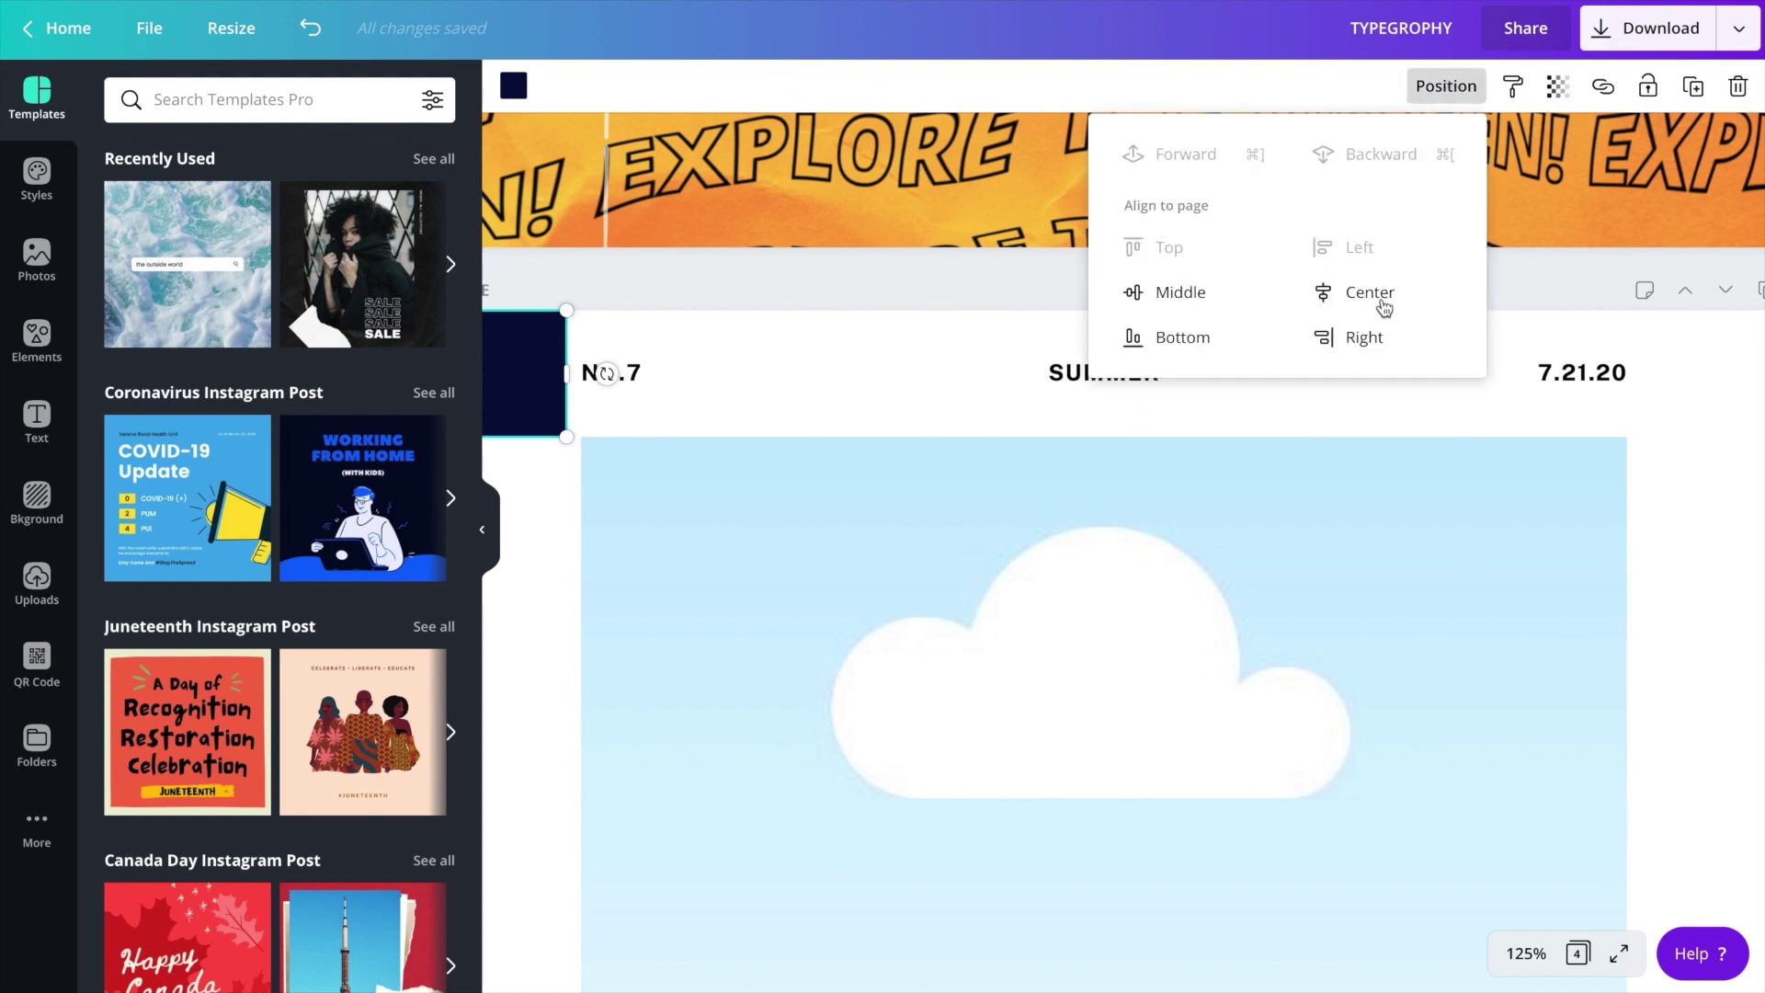
click(1181, 337)
scroll(974, 586, down, 5)
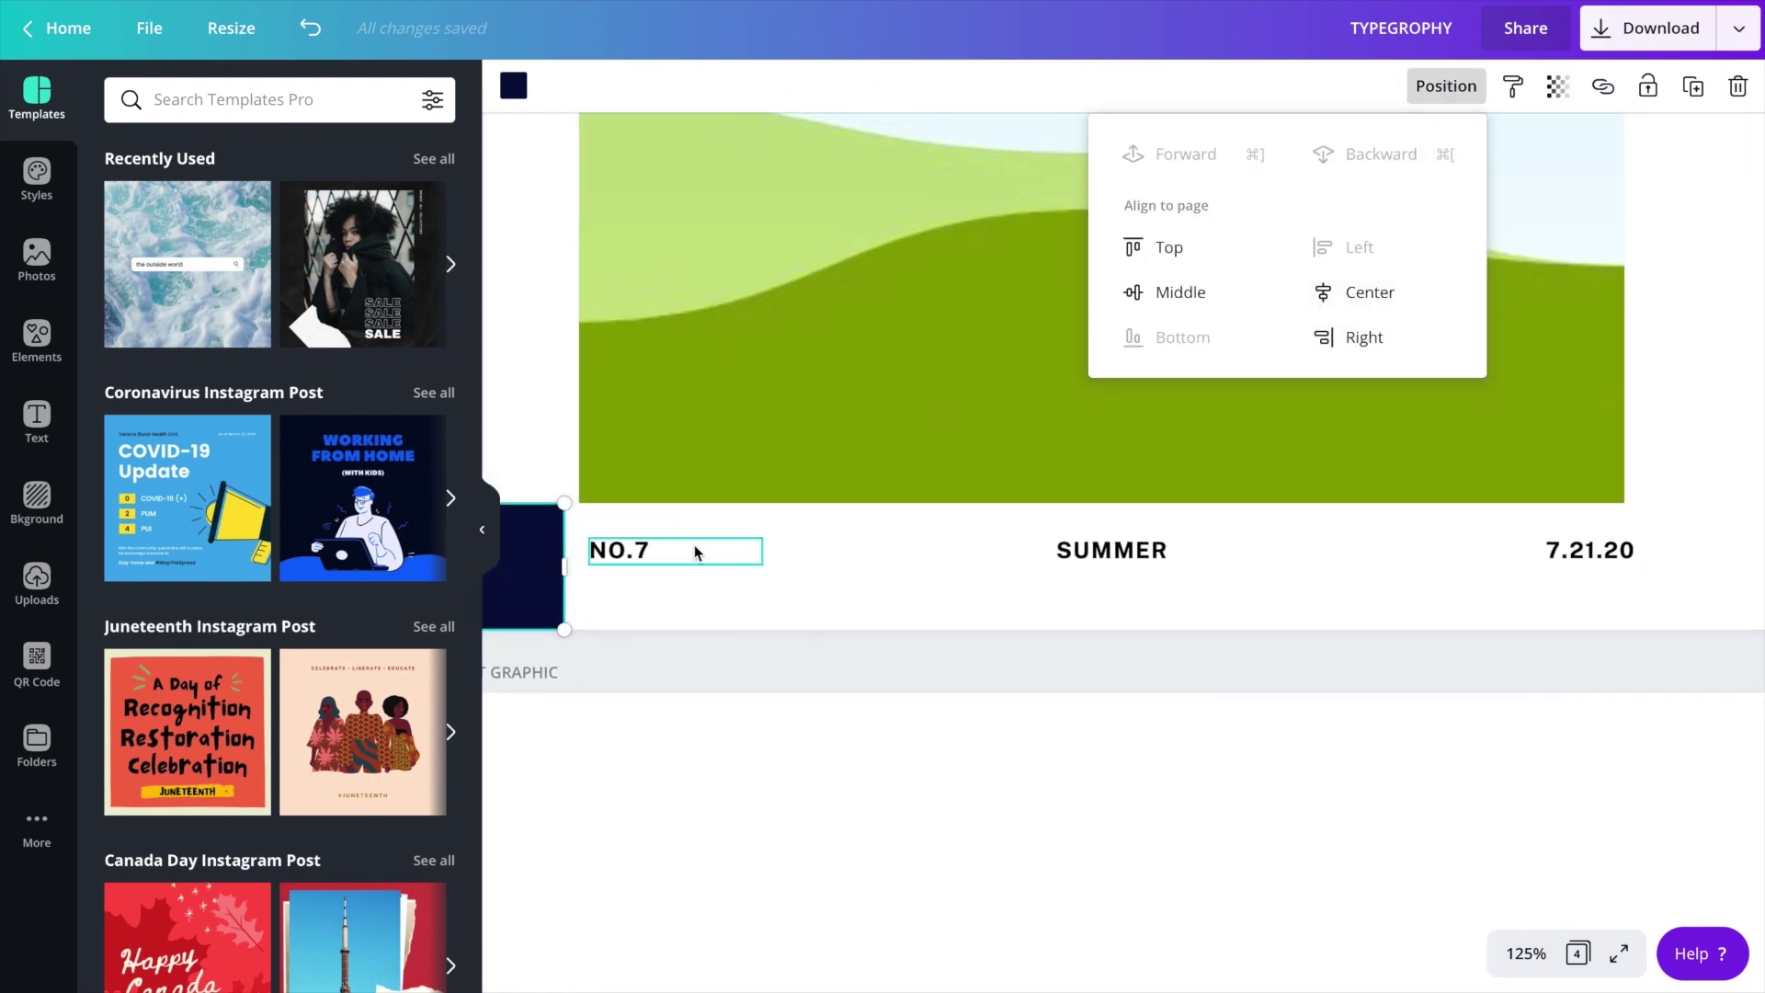
- Center the lower NO.7, SUMMER and 7.21.20 row in the bottom margin, flush with both grid edges
drag(580, 516, 1552, 619)
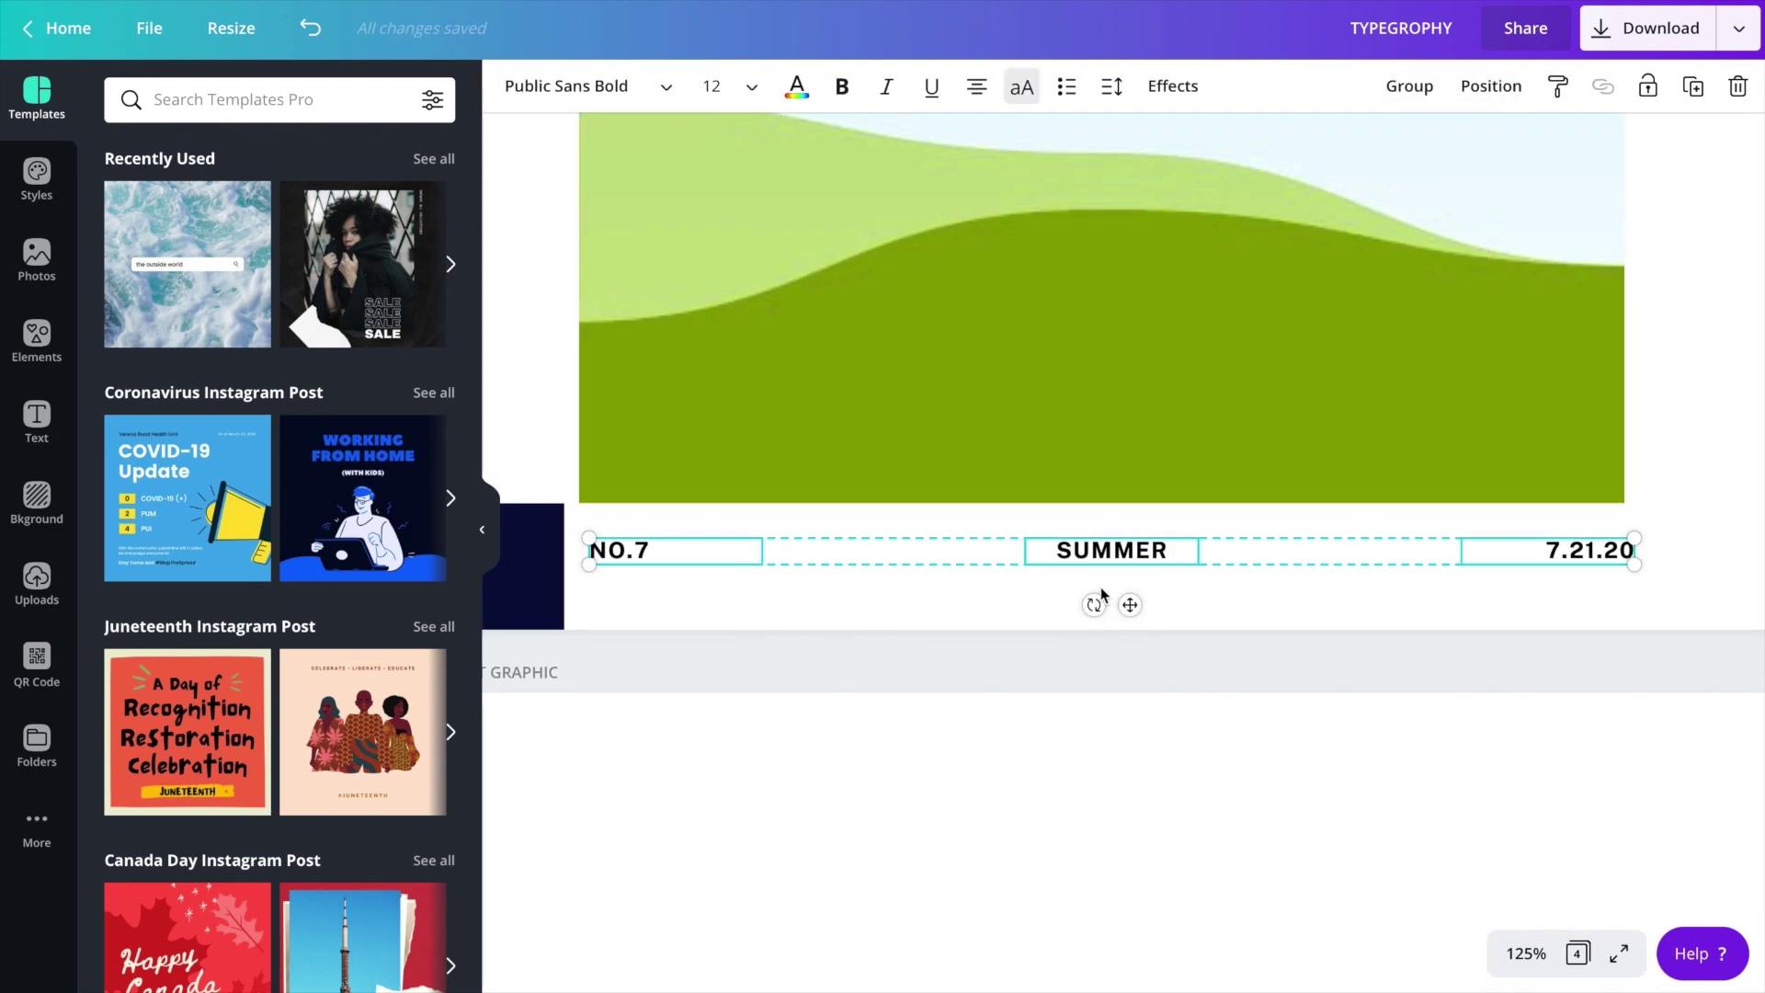
drag(1131, 605, 1125, 615)
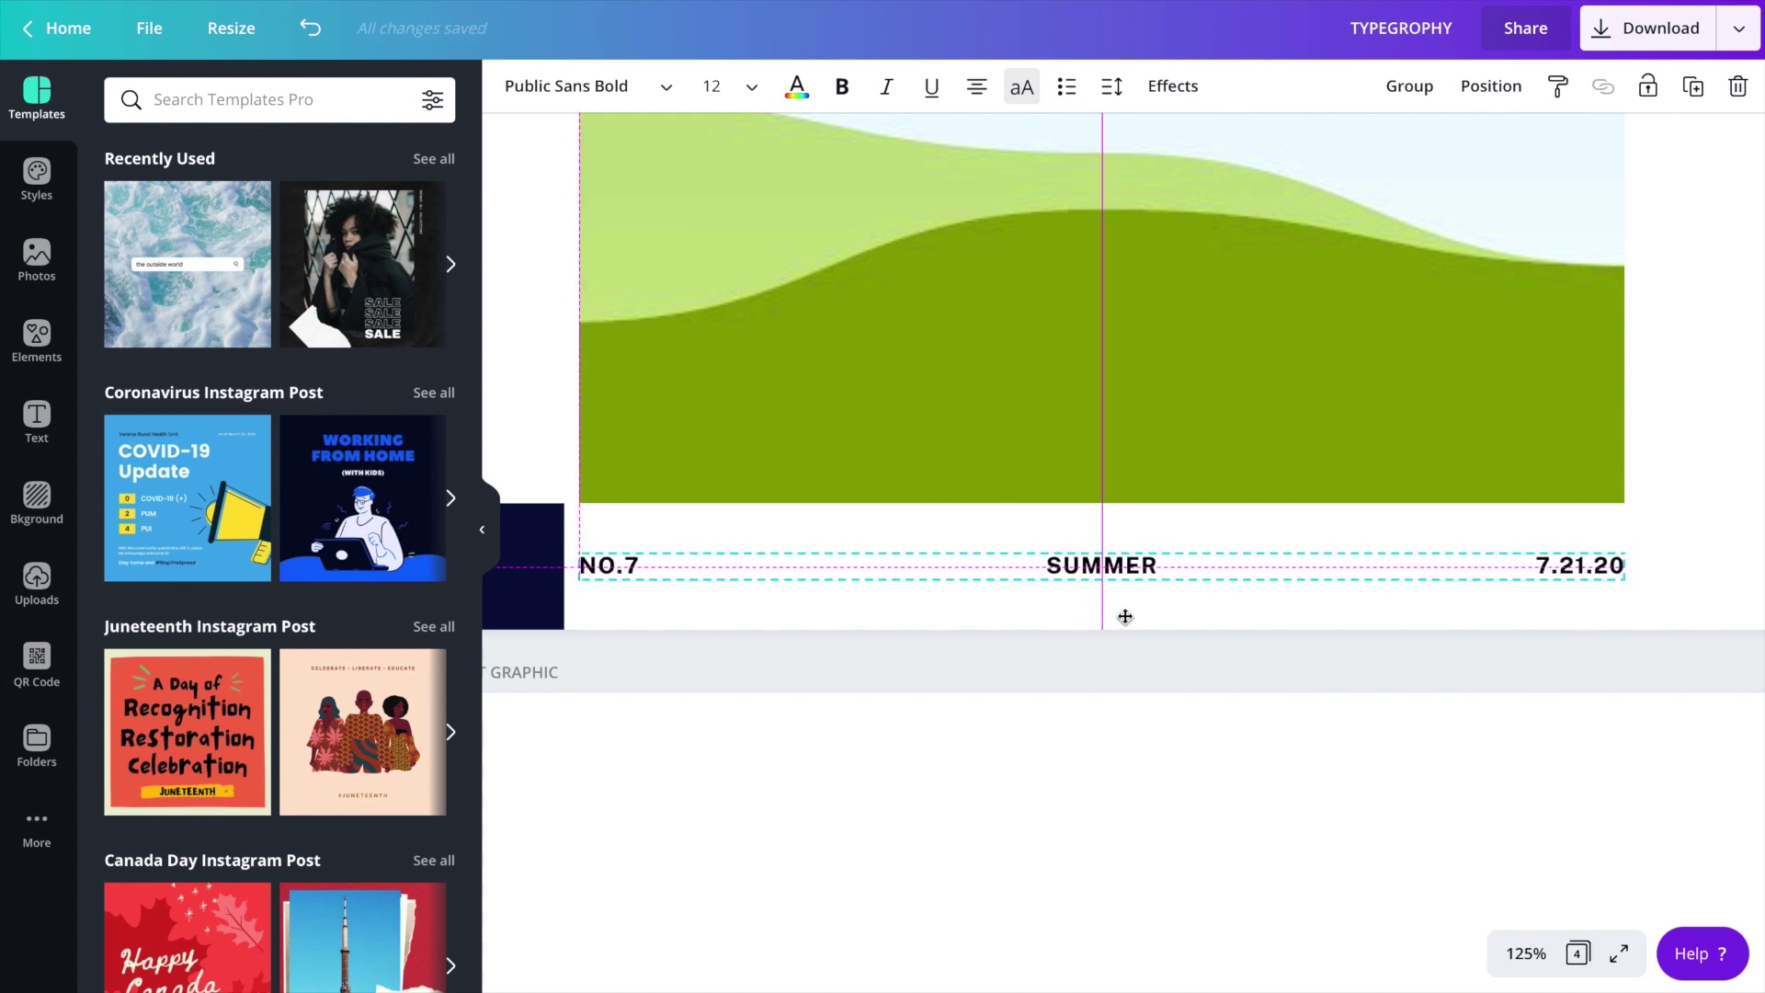
- Rotate the lower row's 7.21.20, SUMMER and NO.7 texts upside down, realigning the outer two with the grid's edges
click(1522, 577)
drag(1518, 622, 1538, 537)
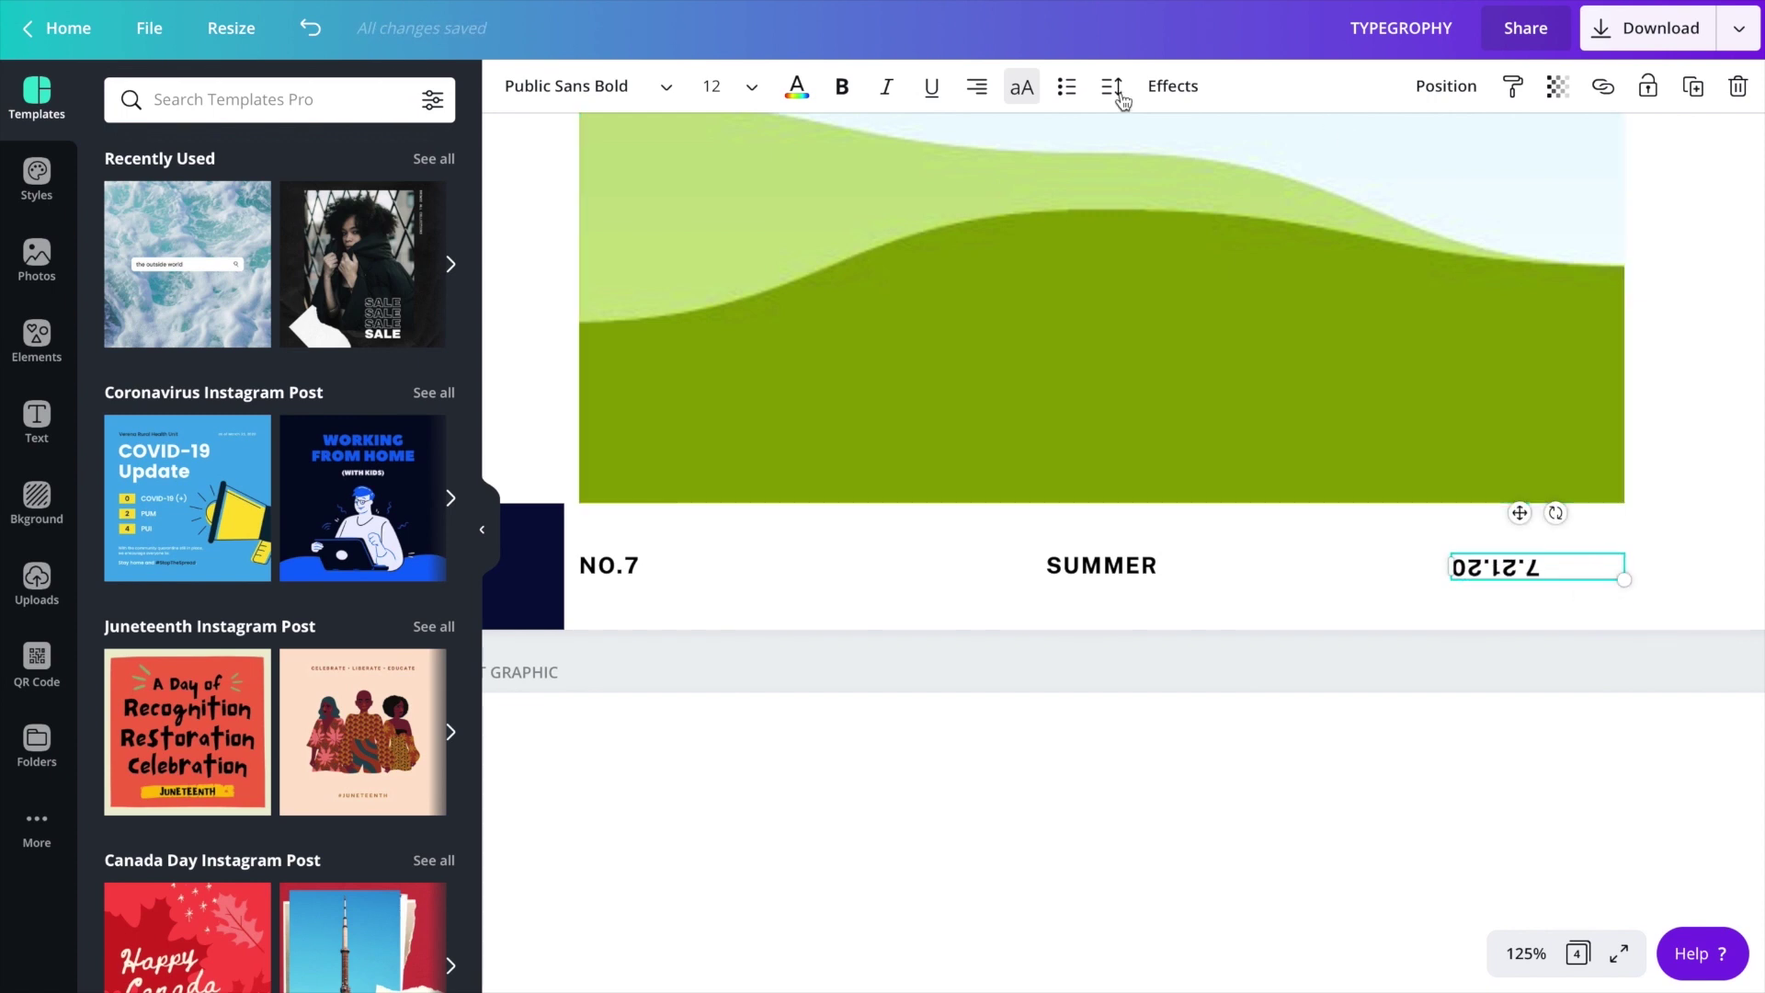
click(977, 86)
click(1084, 566)
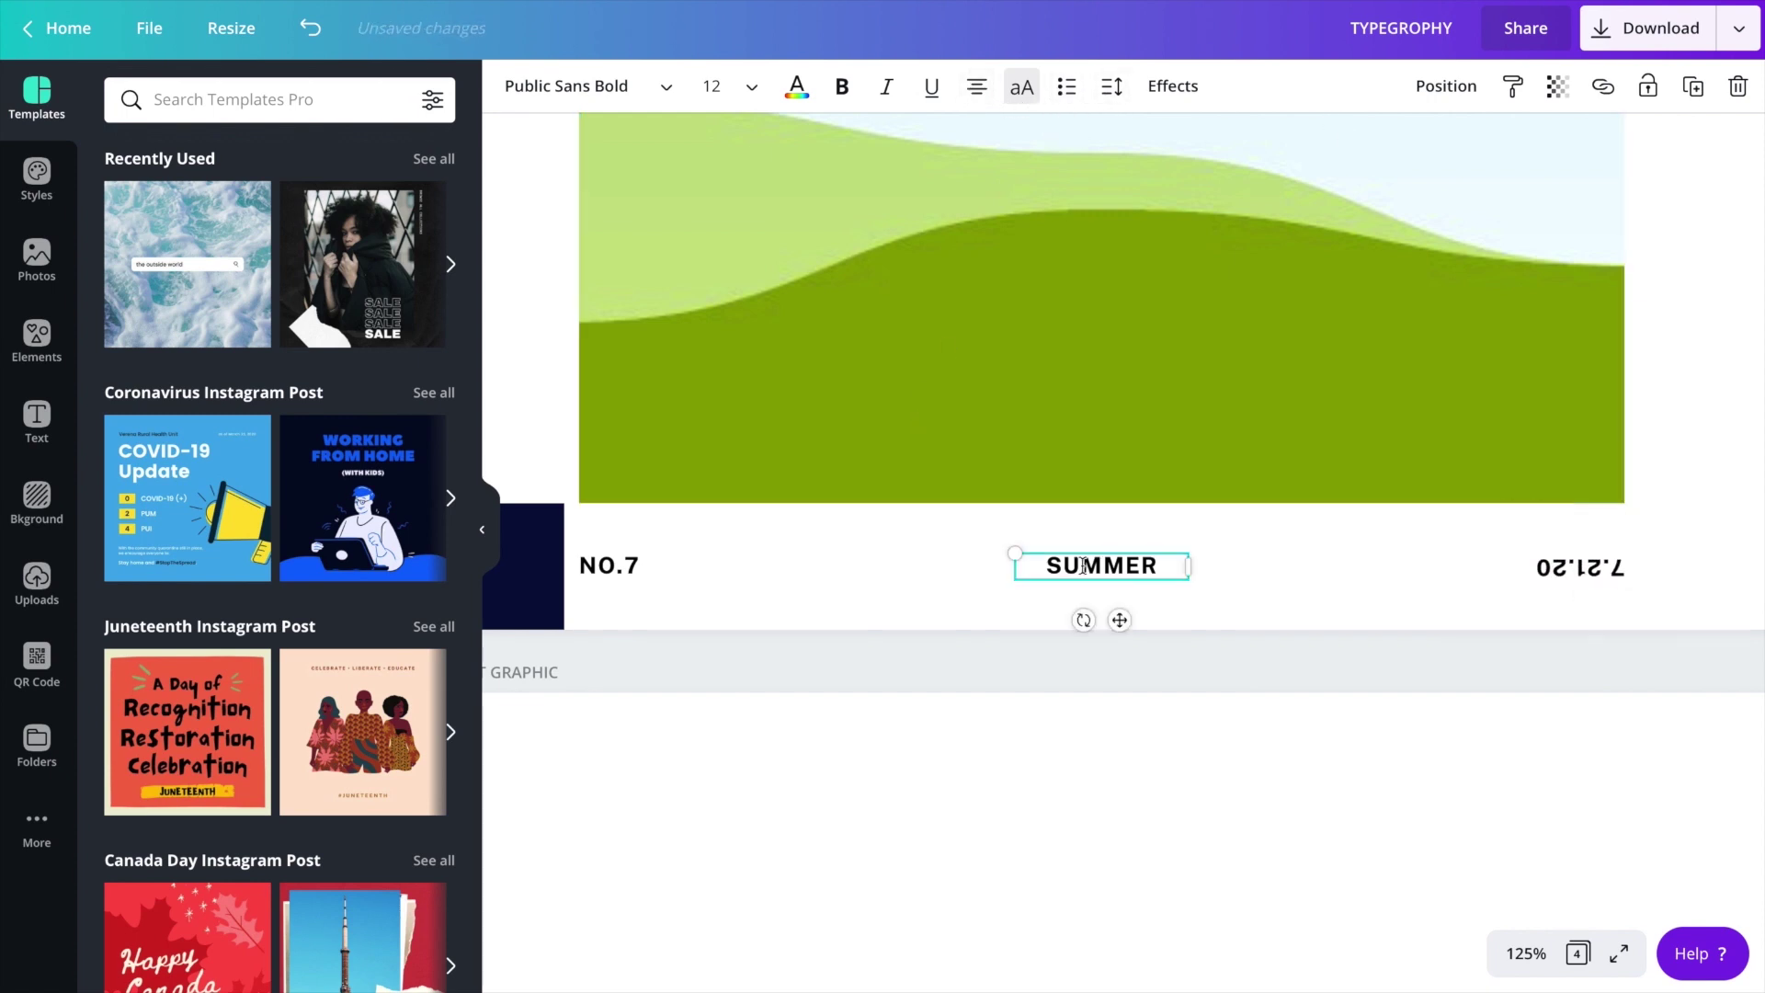
drag(1084, 619, 1101, 530)
click(636, 562)
drag(685, 622, 682, 520)
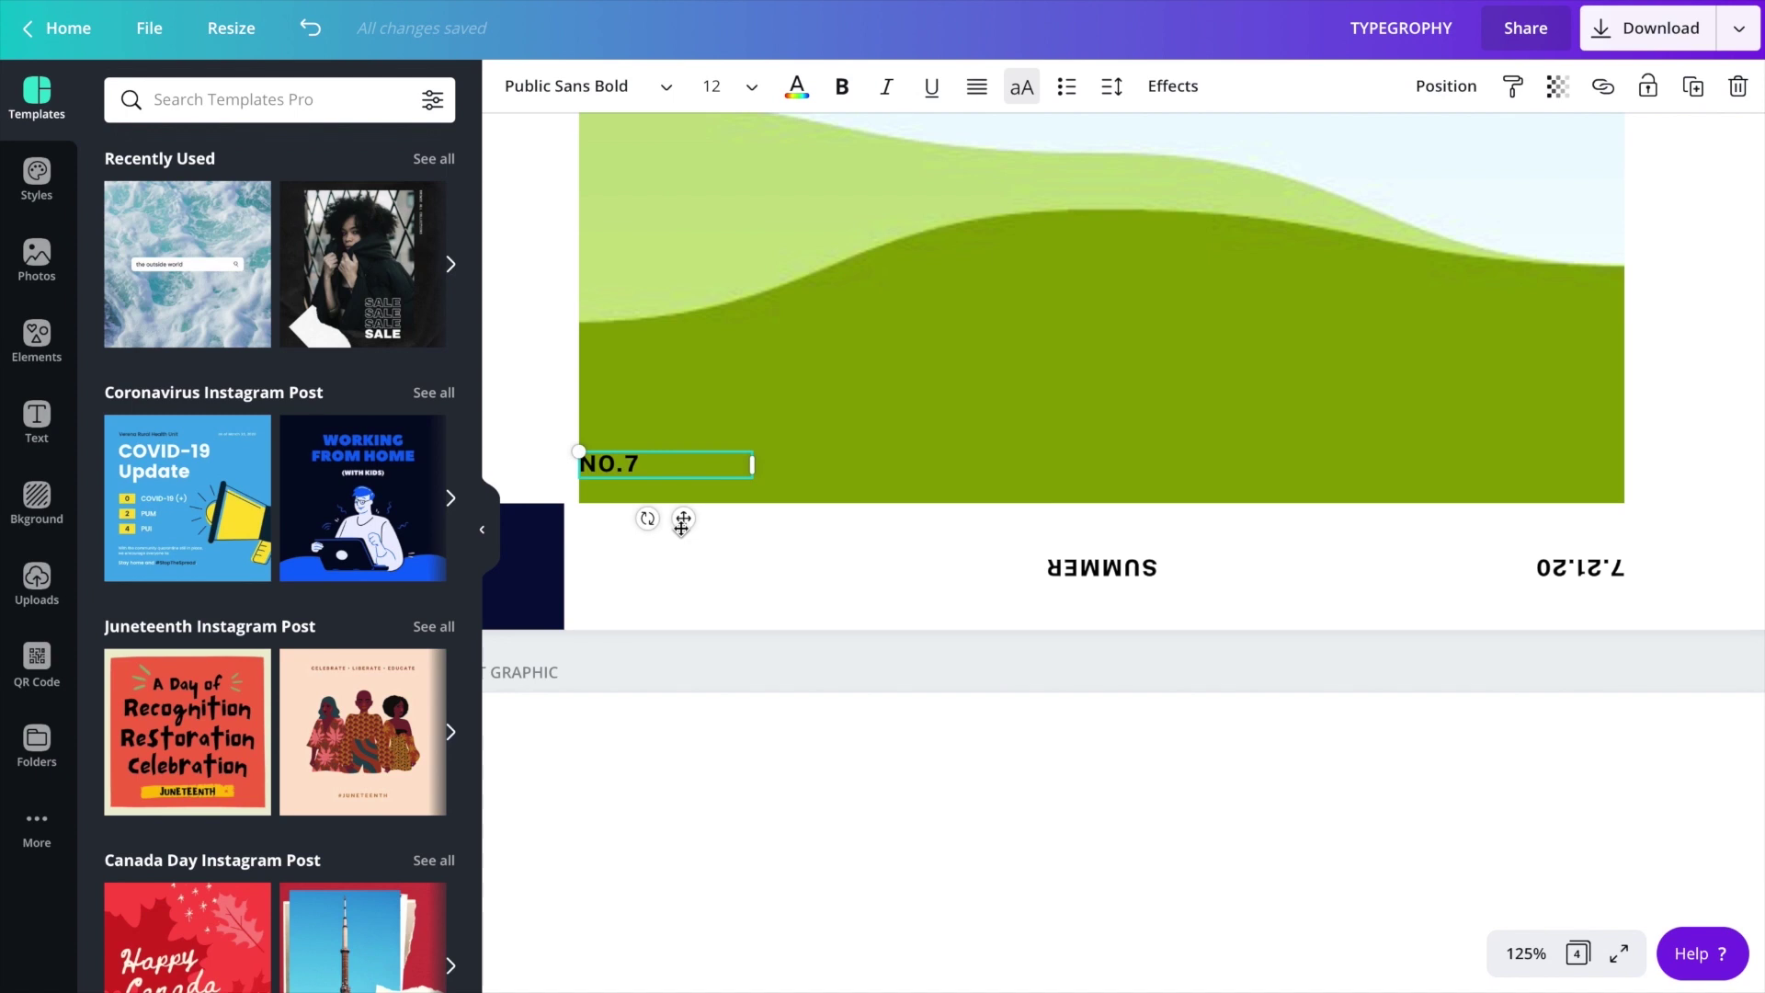
key(ctrl+z)
drag(647, 619, 687, 512)
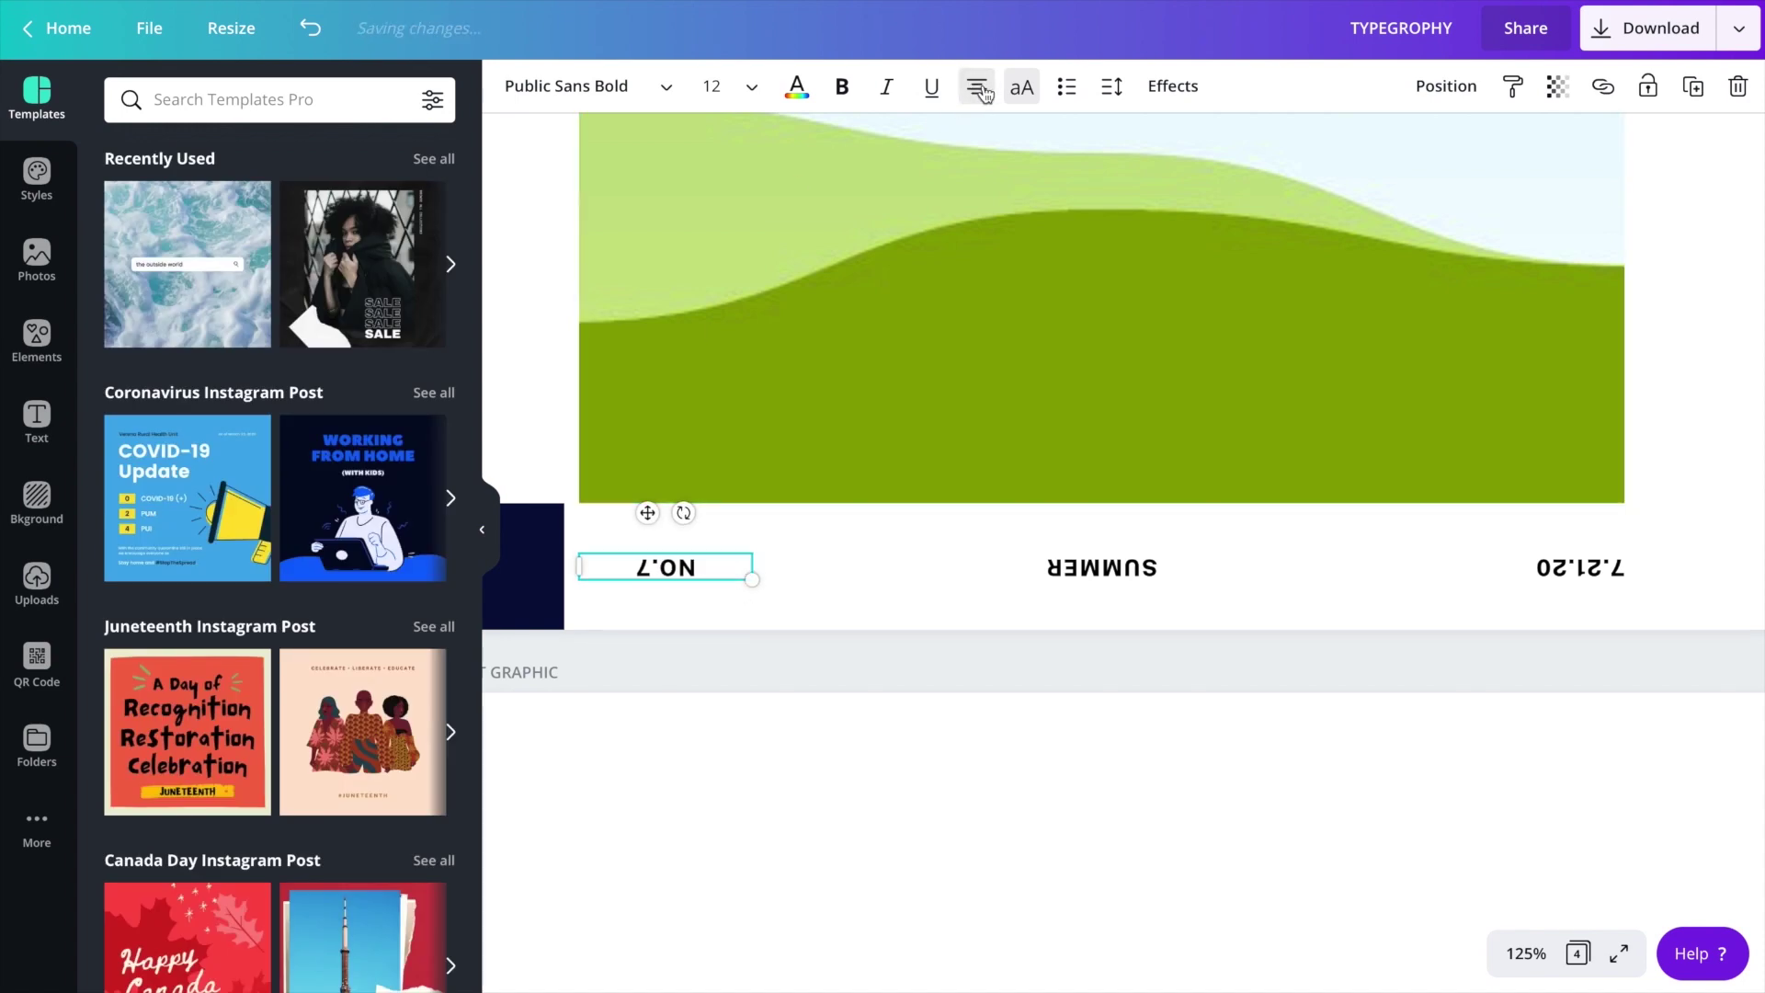
click(849, 551)
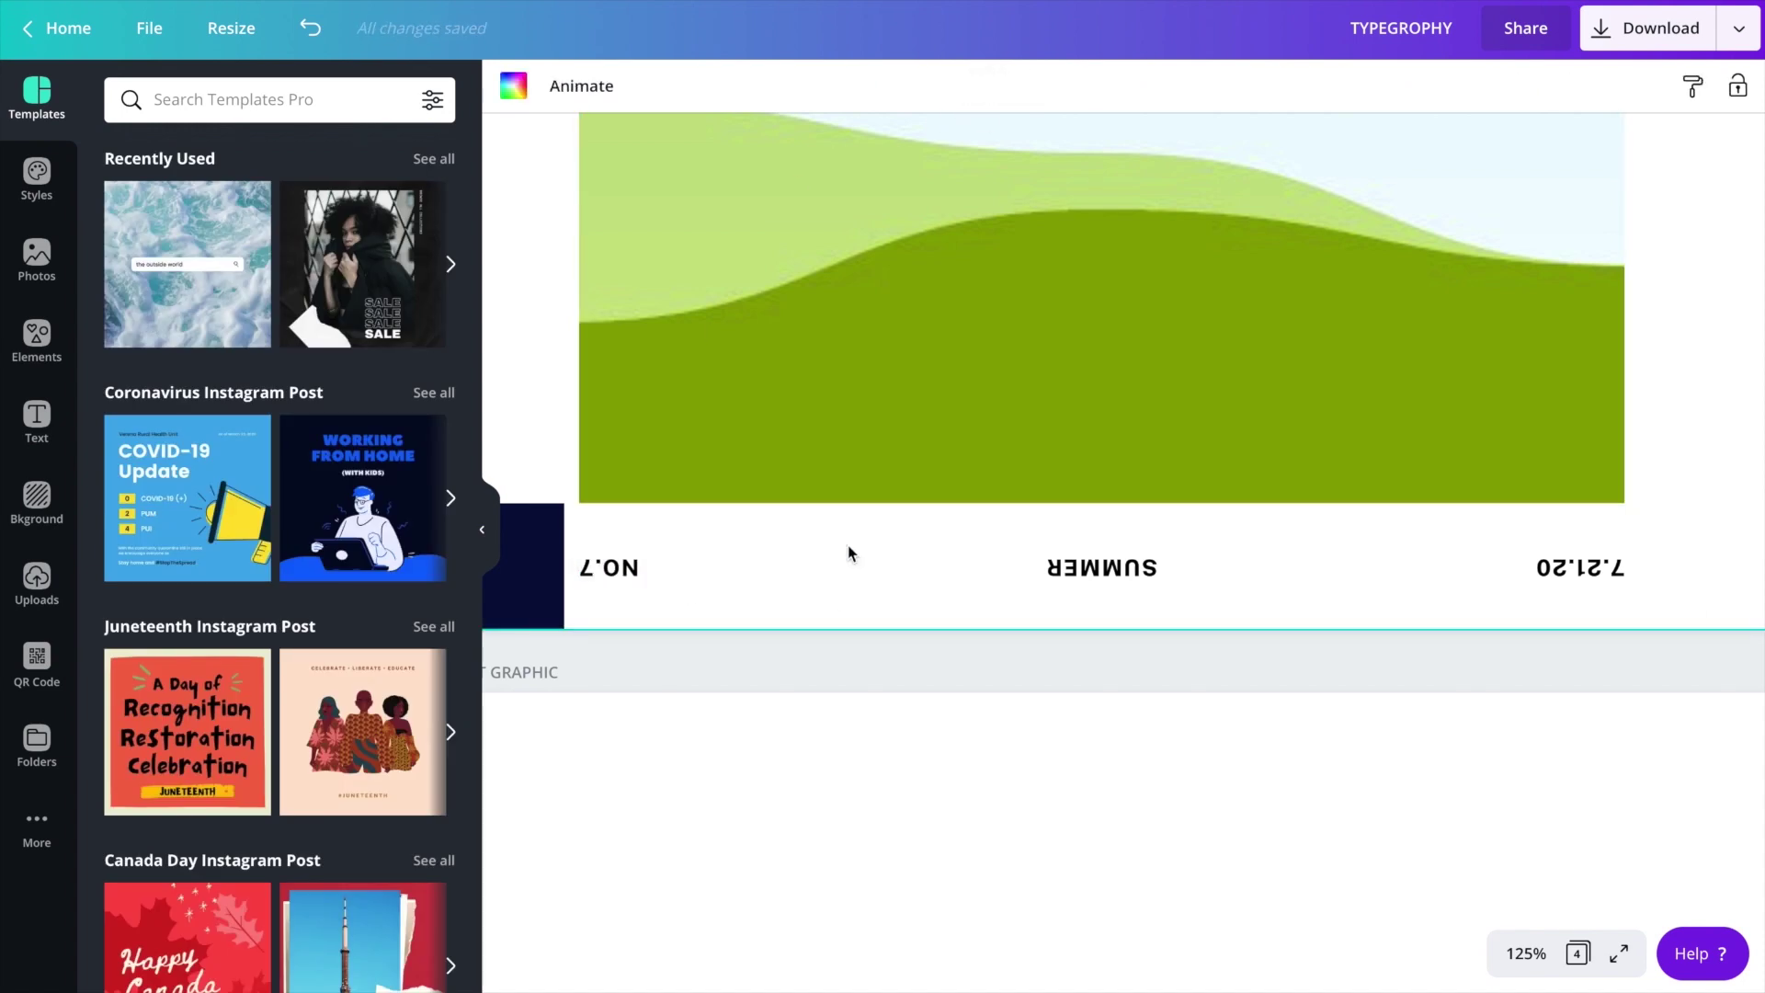
- Move the navy rectangle up into the left margin and widen it to span from the page edge to the grid
click(1519, 956)
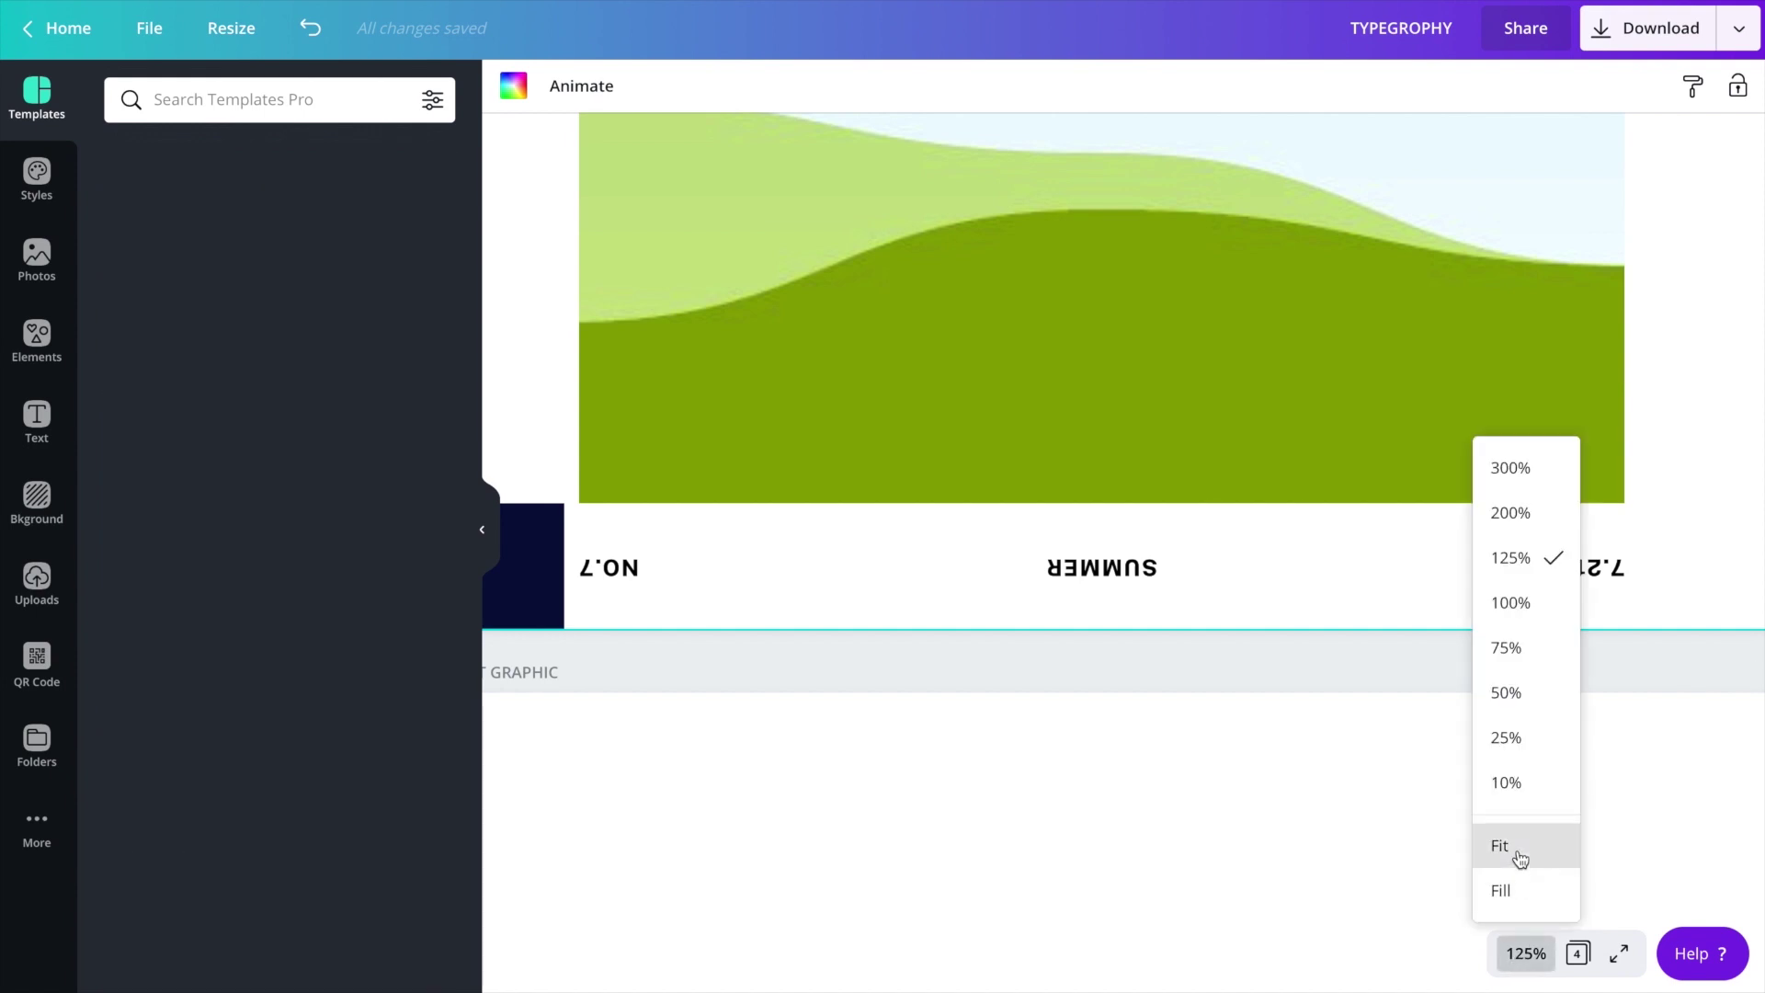
click(1461, 851)
scroll(1453, 398, up, 5)
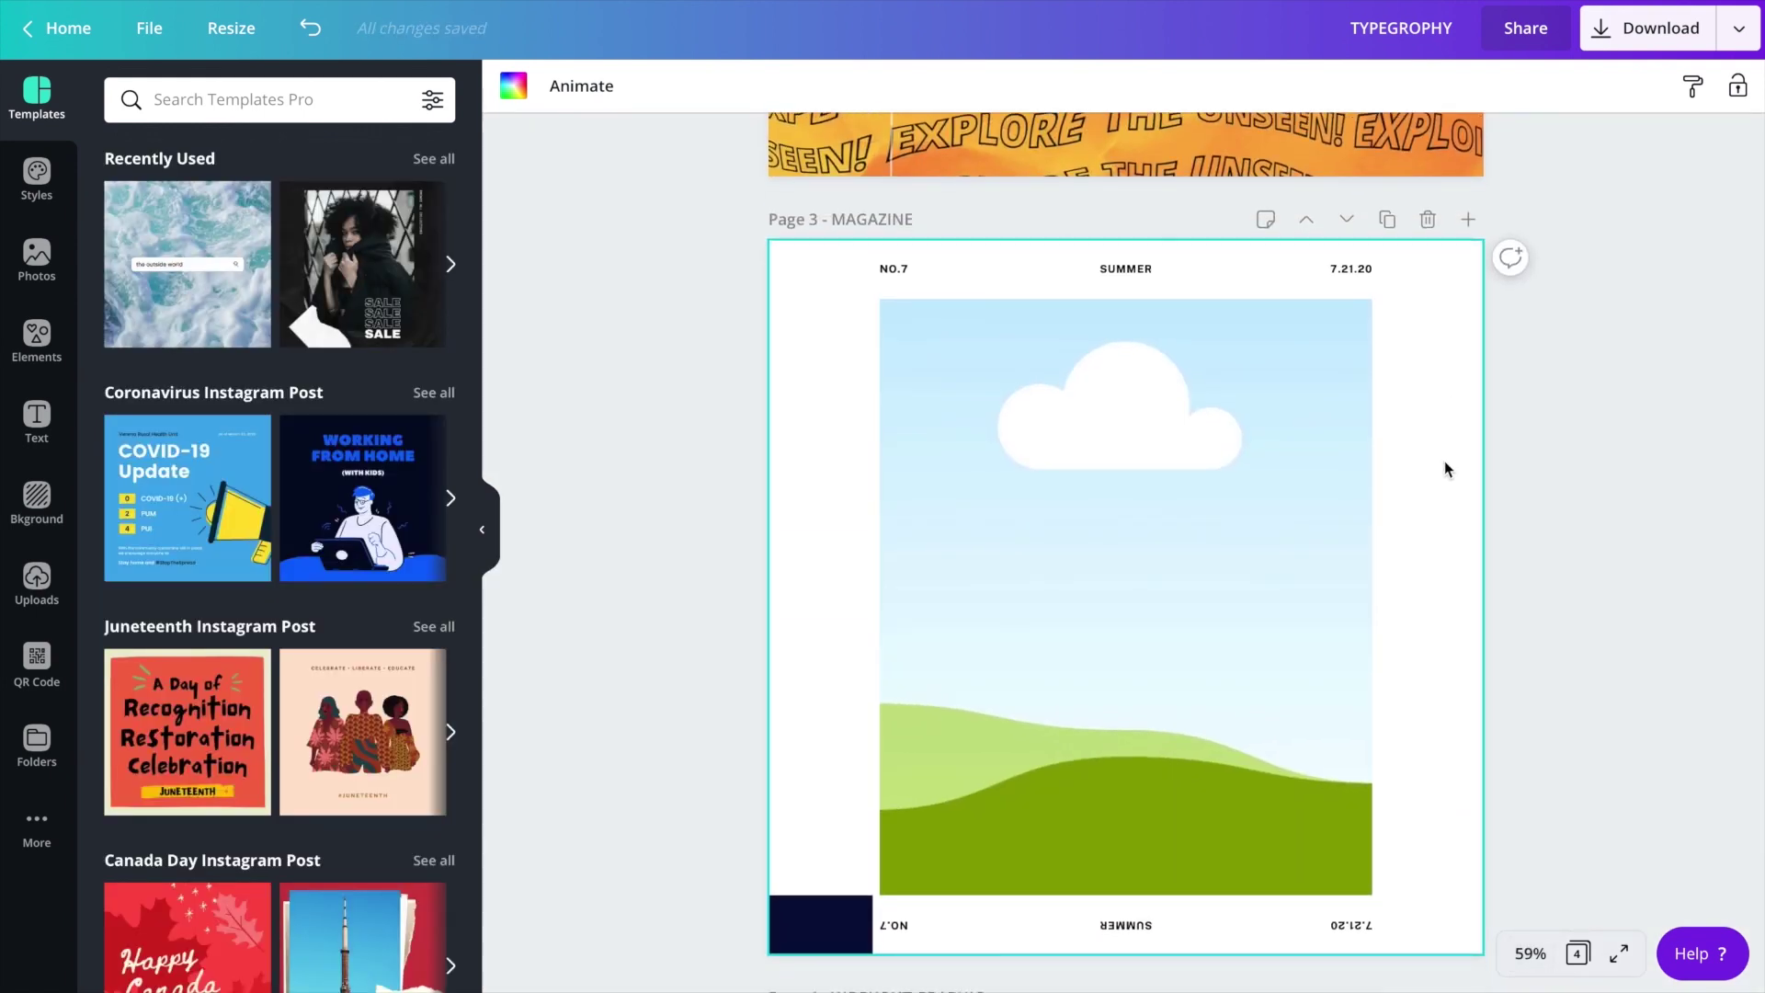
click(814, 931)
drag(814, 915, 824, 818)
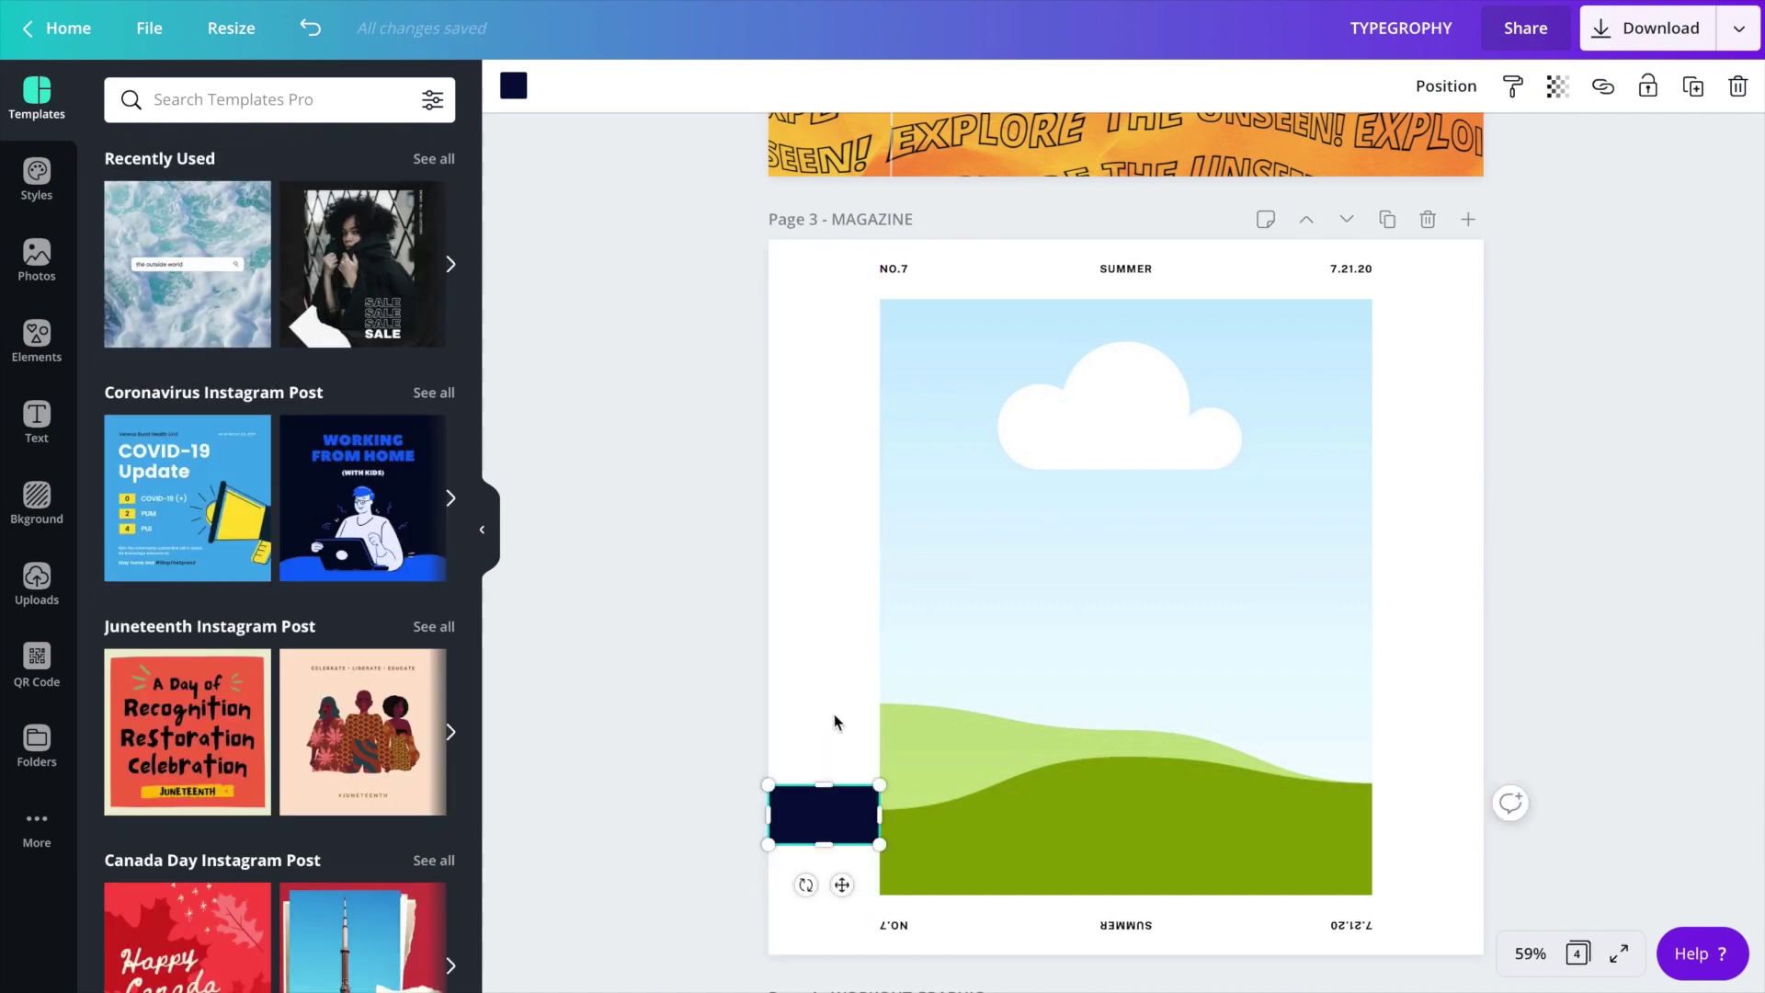
click(836, 723)
- Duplicate the upper SUMMER text, place the copy over the grid and change it to THEWEDDING.COM on one line
click(1125, 269)
key(ctrl+d)
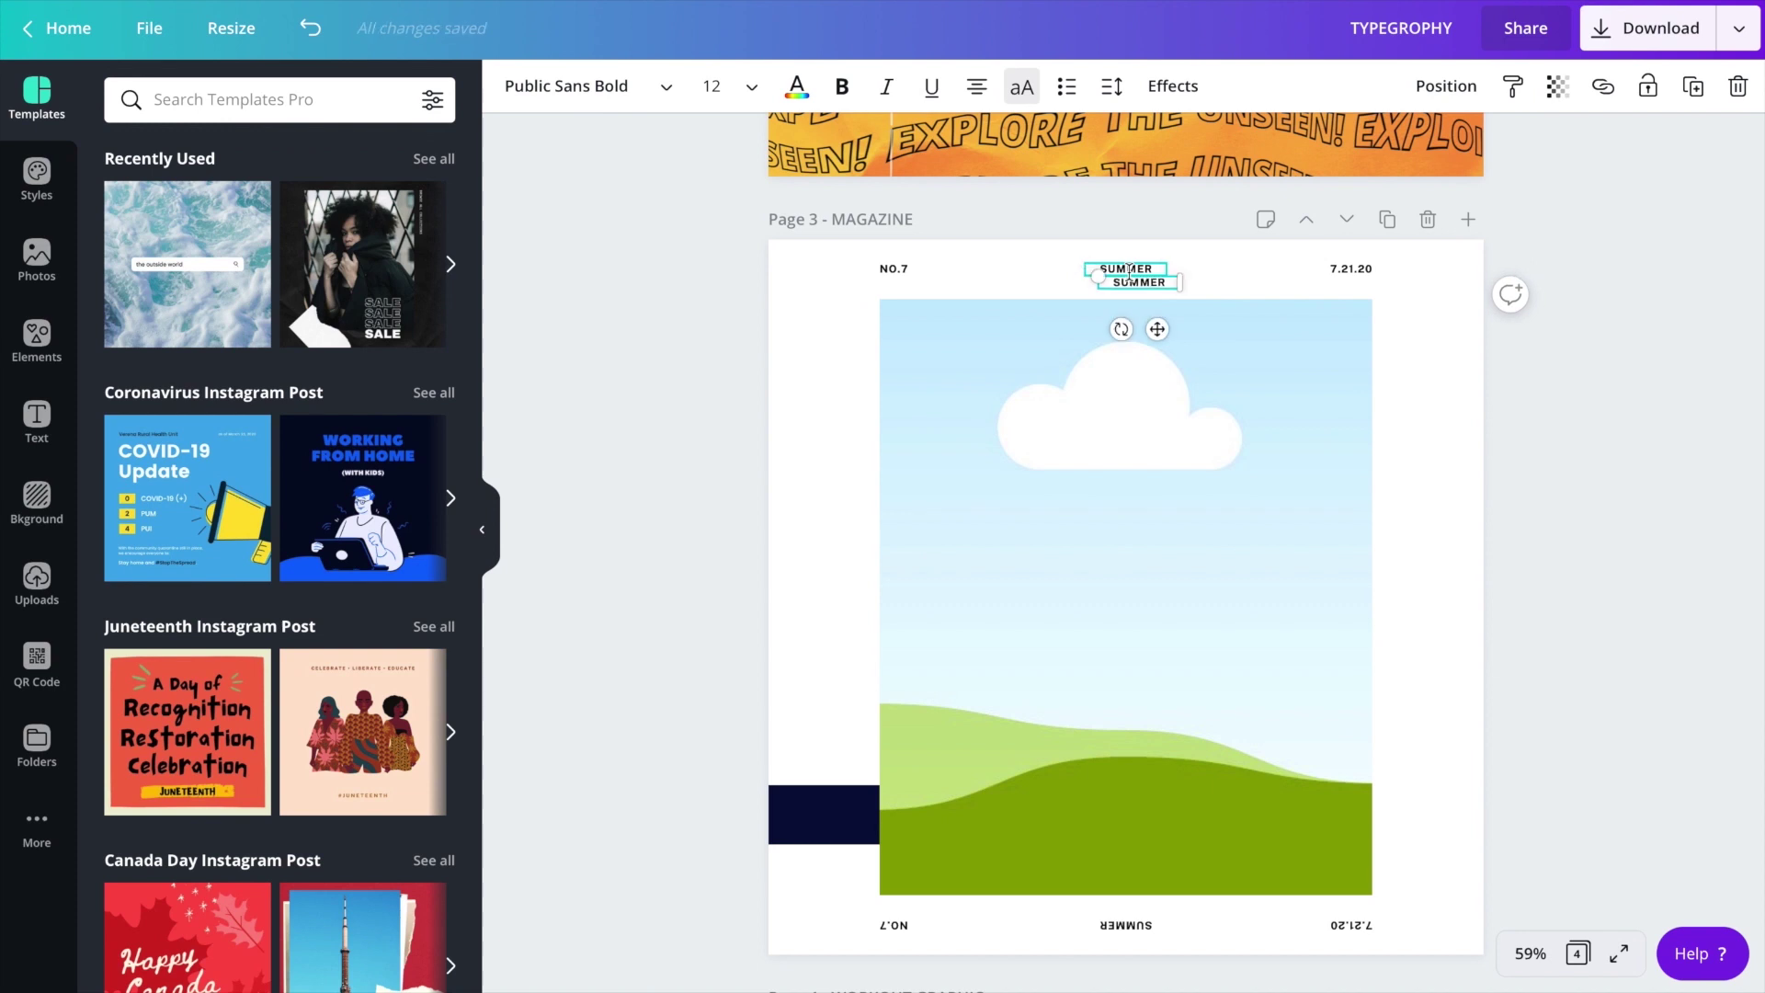
drag(1156, 329, 1049, 628)
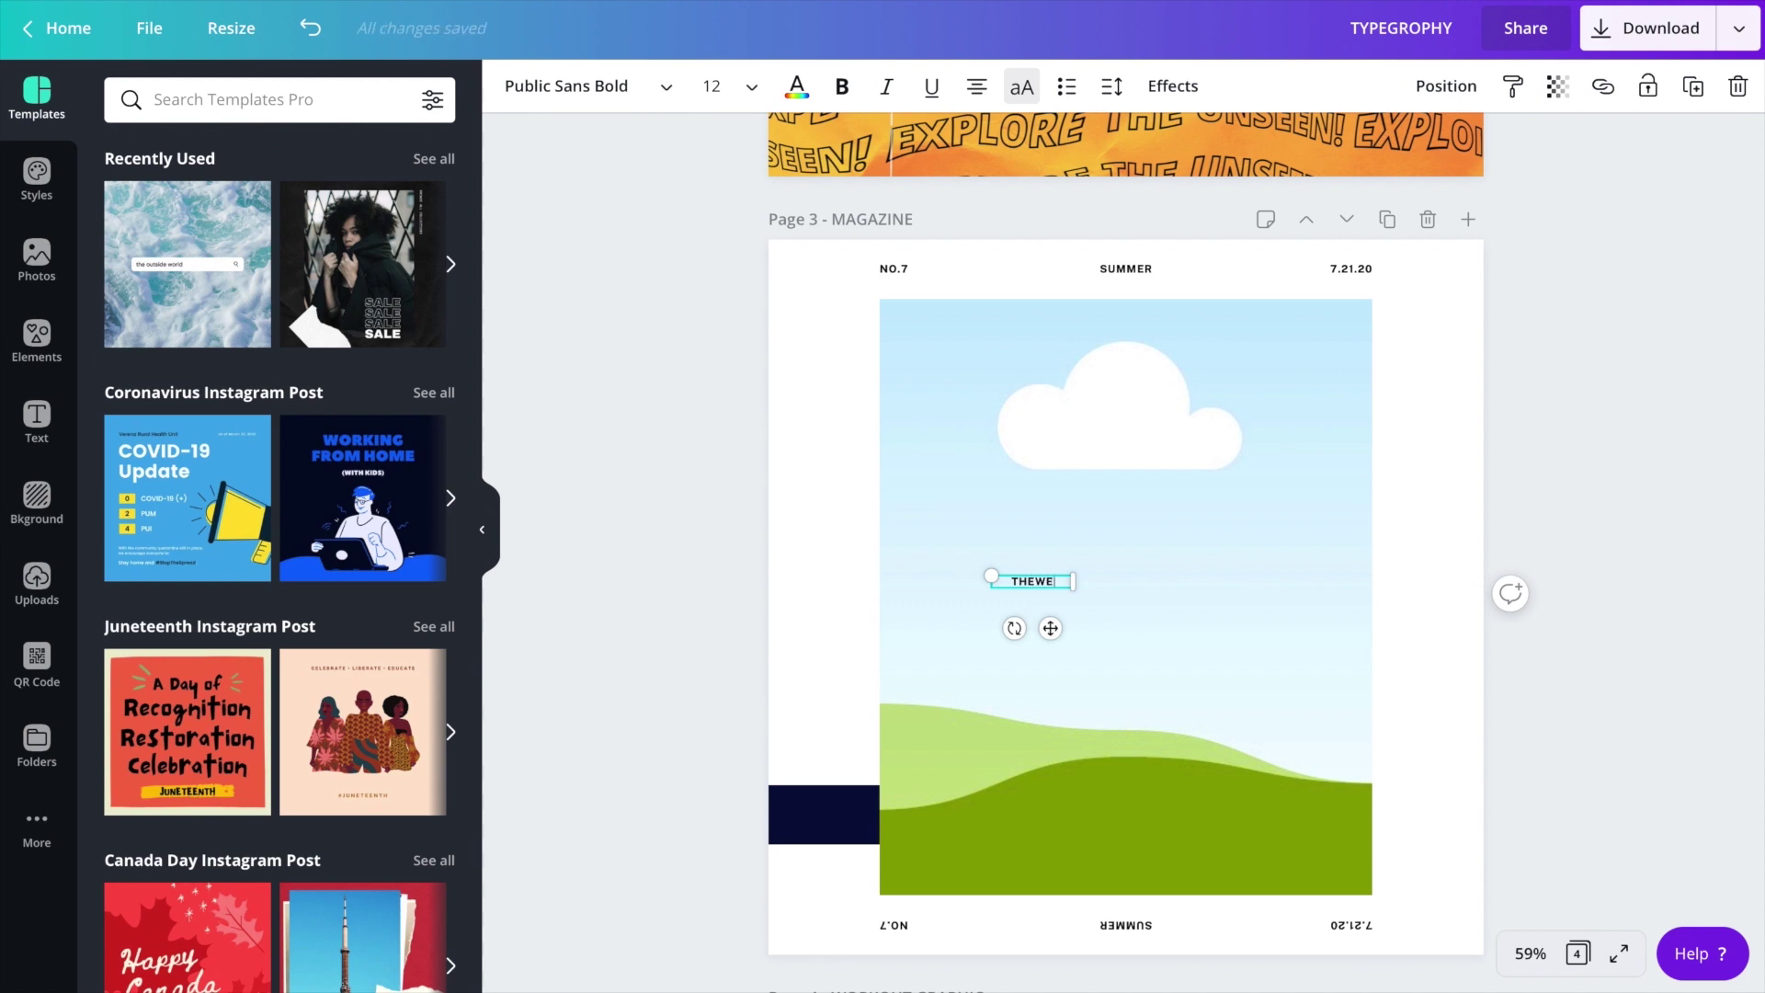
text(.co)
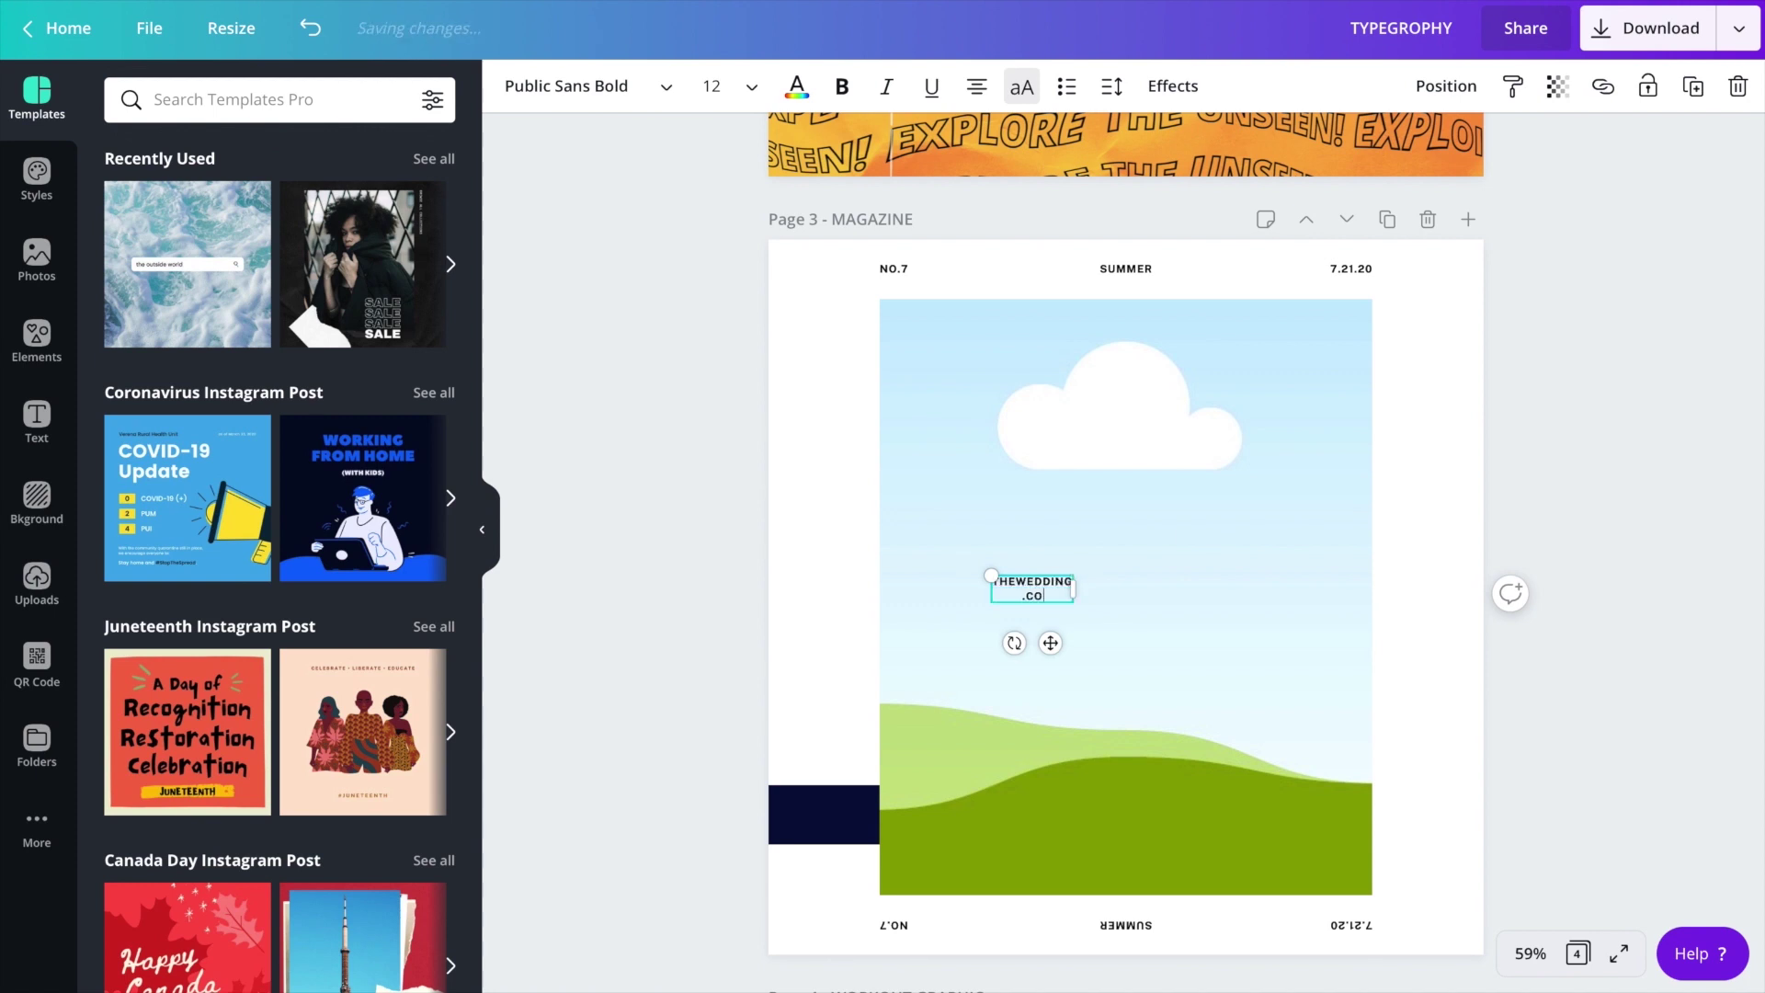
drag(1073, 593, 1149, 594)
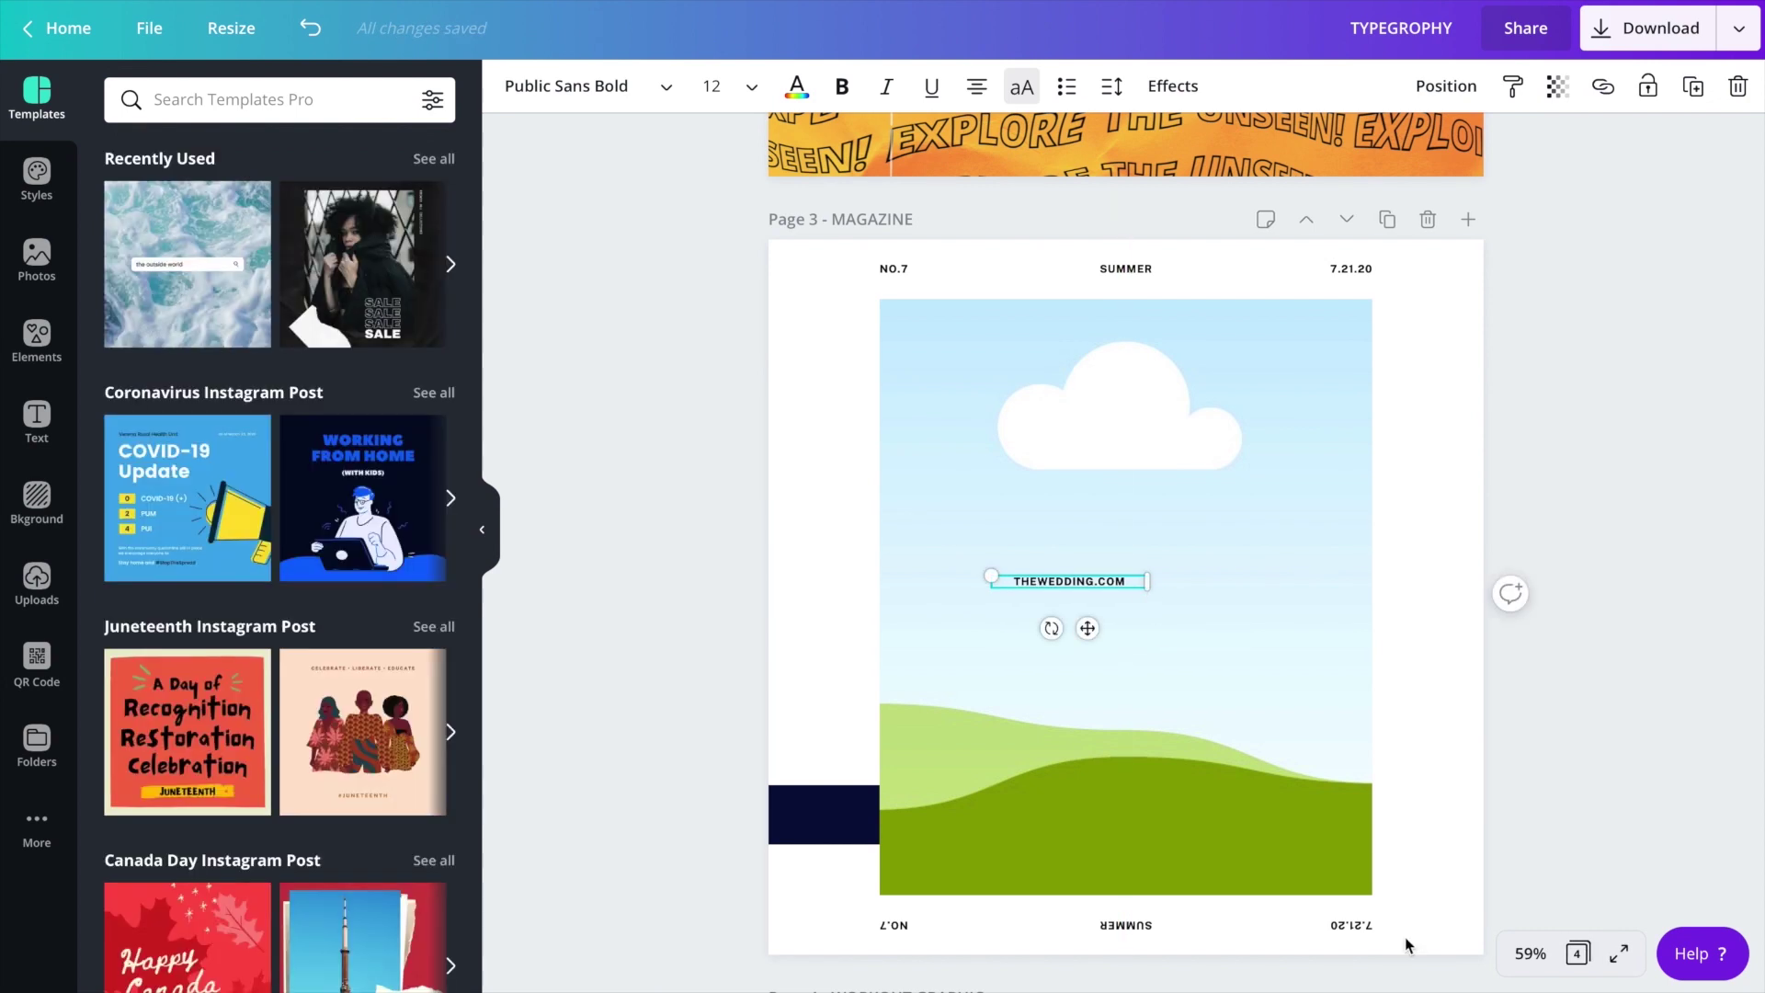
- Rotate THEWEDDING.COM to read upward, center it in the left margin above the navy rectangle and align it to the page's middle
click(1530, 953)
click(1544, 646)
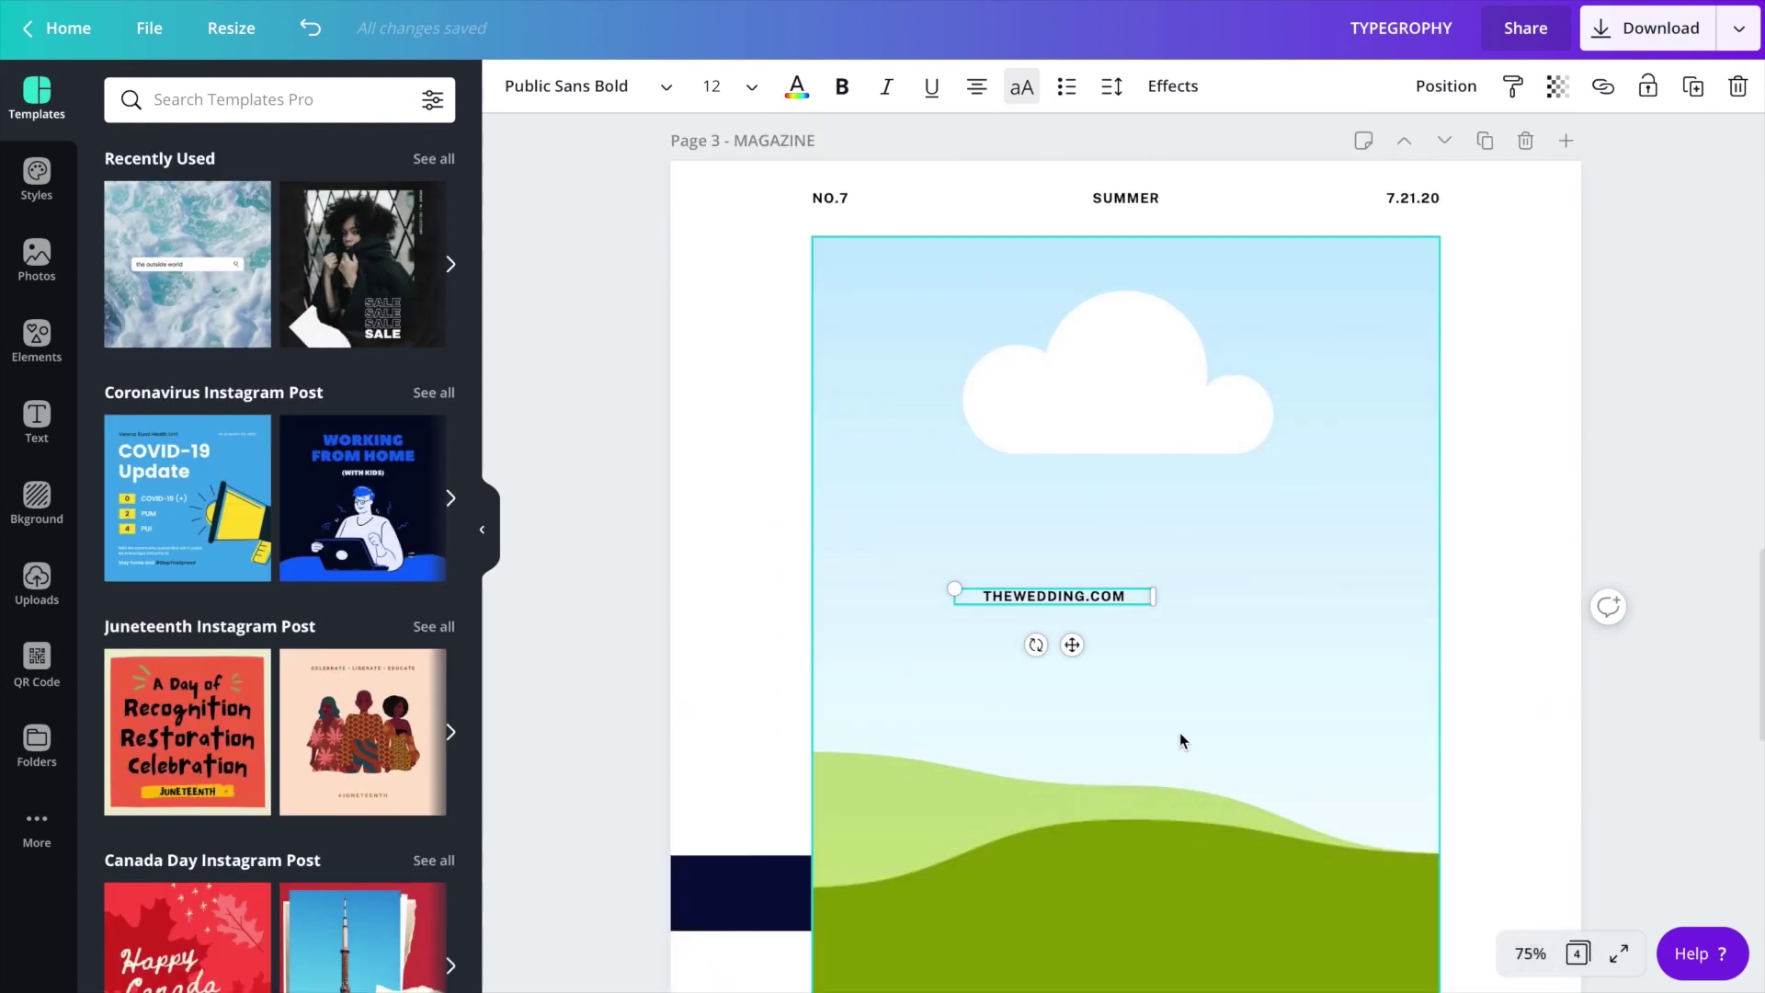
click(1471, 554)
click(1117, 598)
drag(1047, 655, 792, 717)
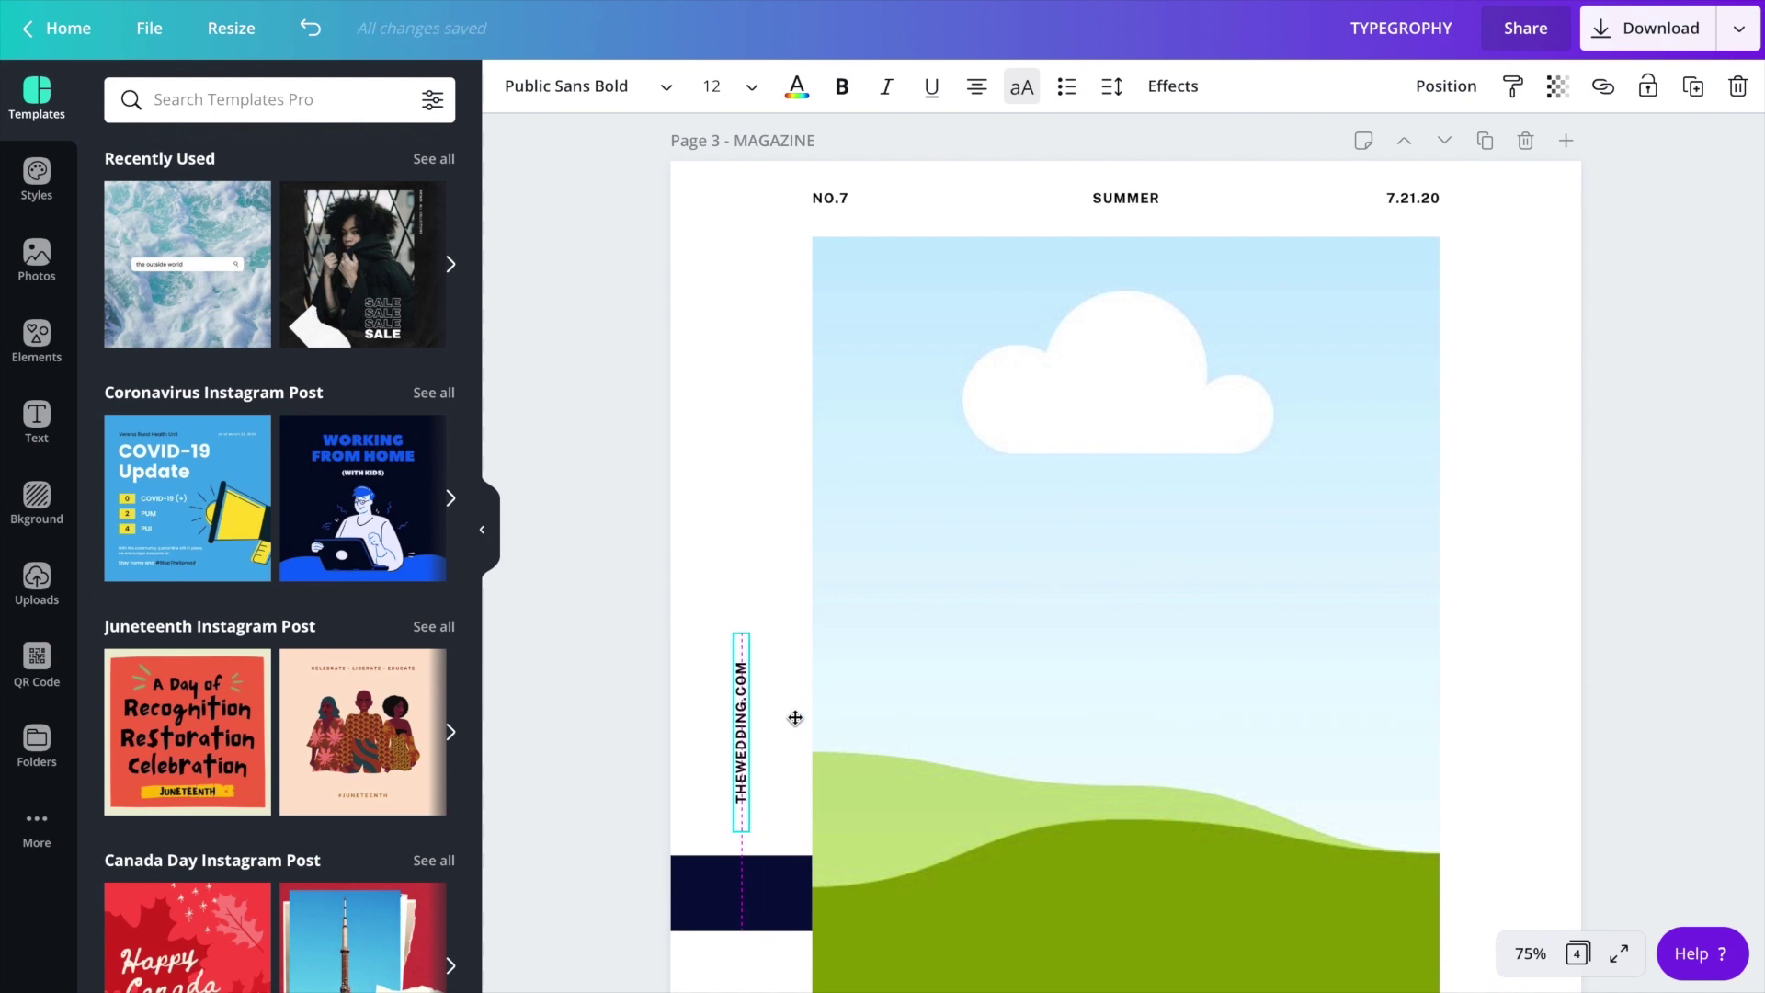
click(1452, 89)
click(1182, 292)
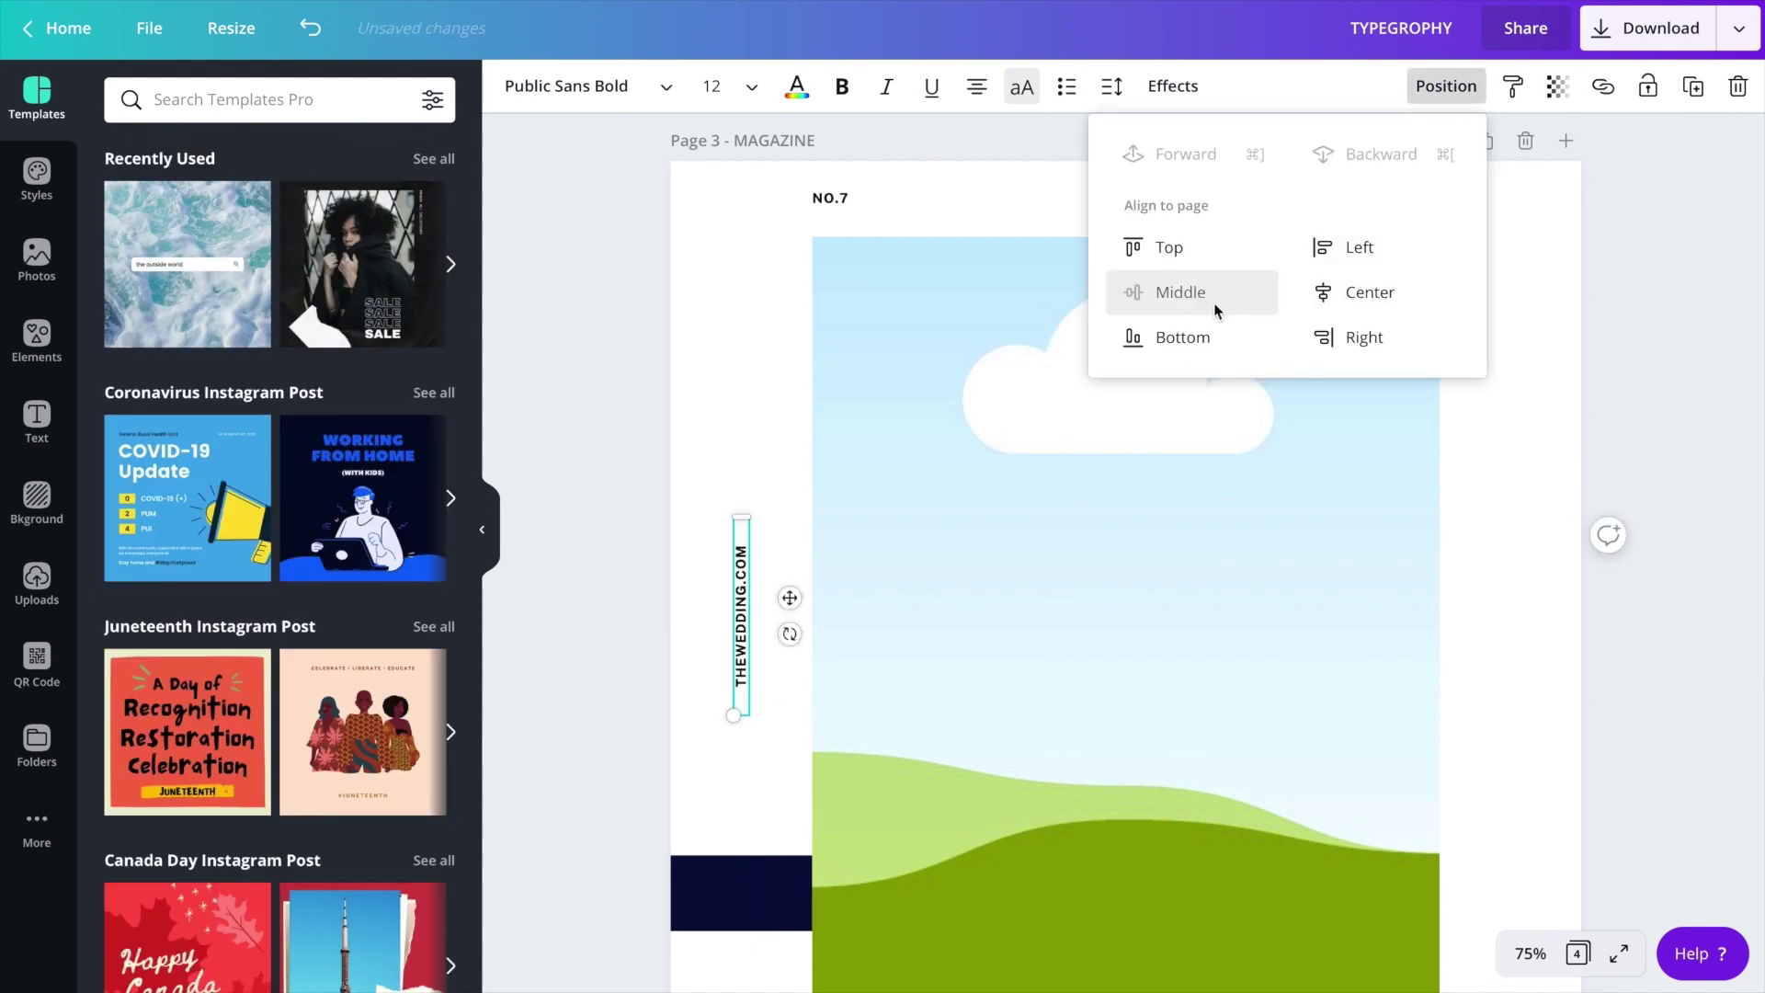
click(705, 717)
- Align the navy rectangle to the right edge of the page as a spacer for the opposite margin
click(728, 886)
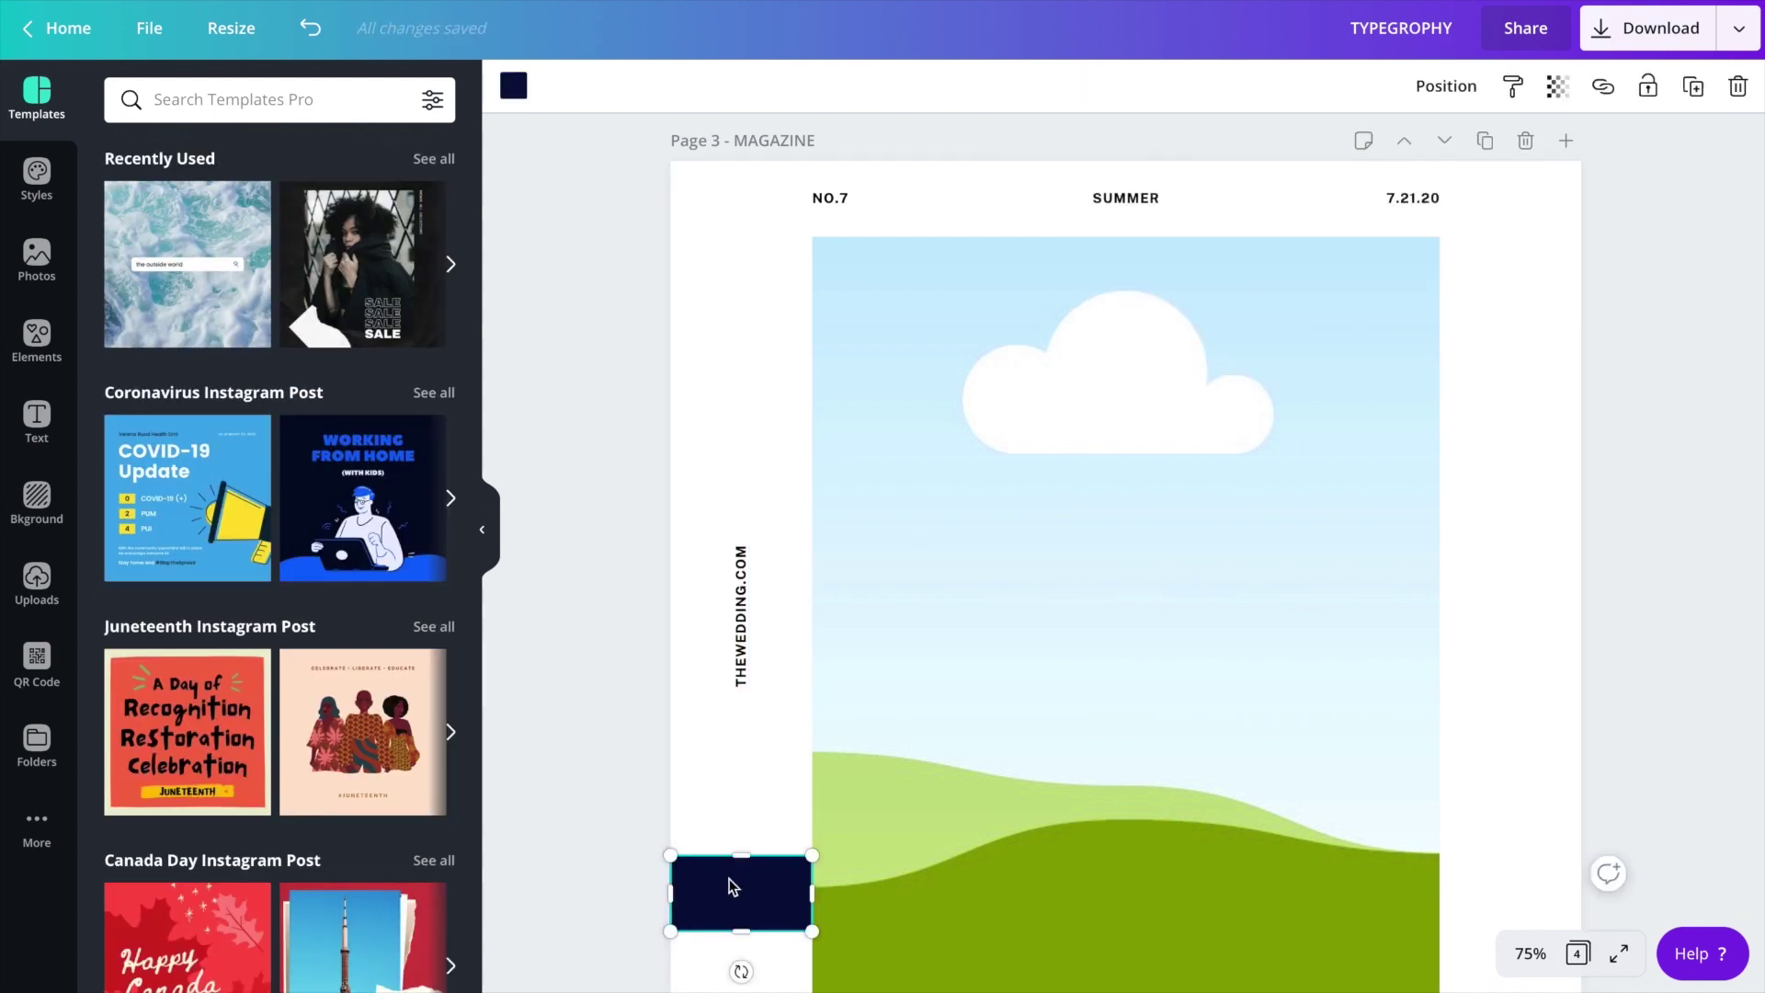
click(1446, 85)
click(1364, 338)
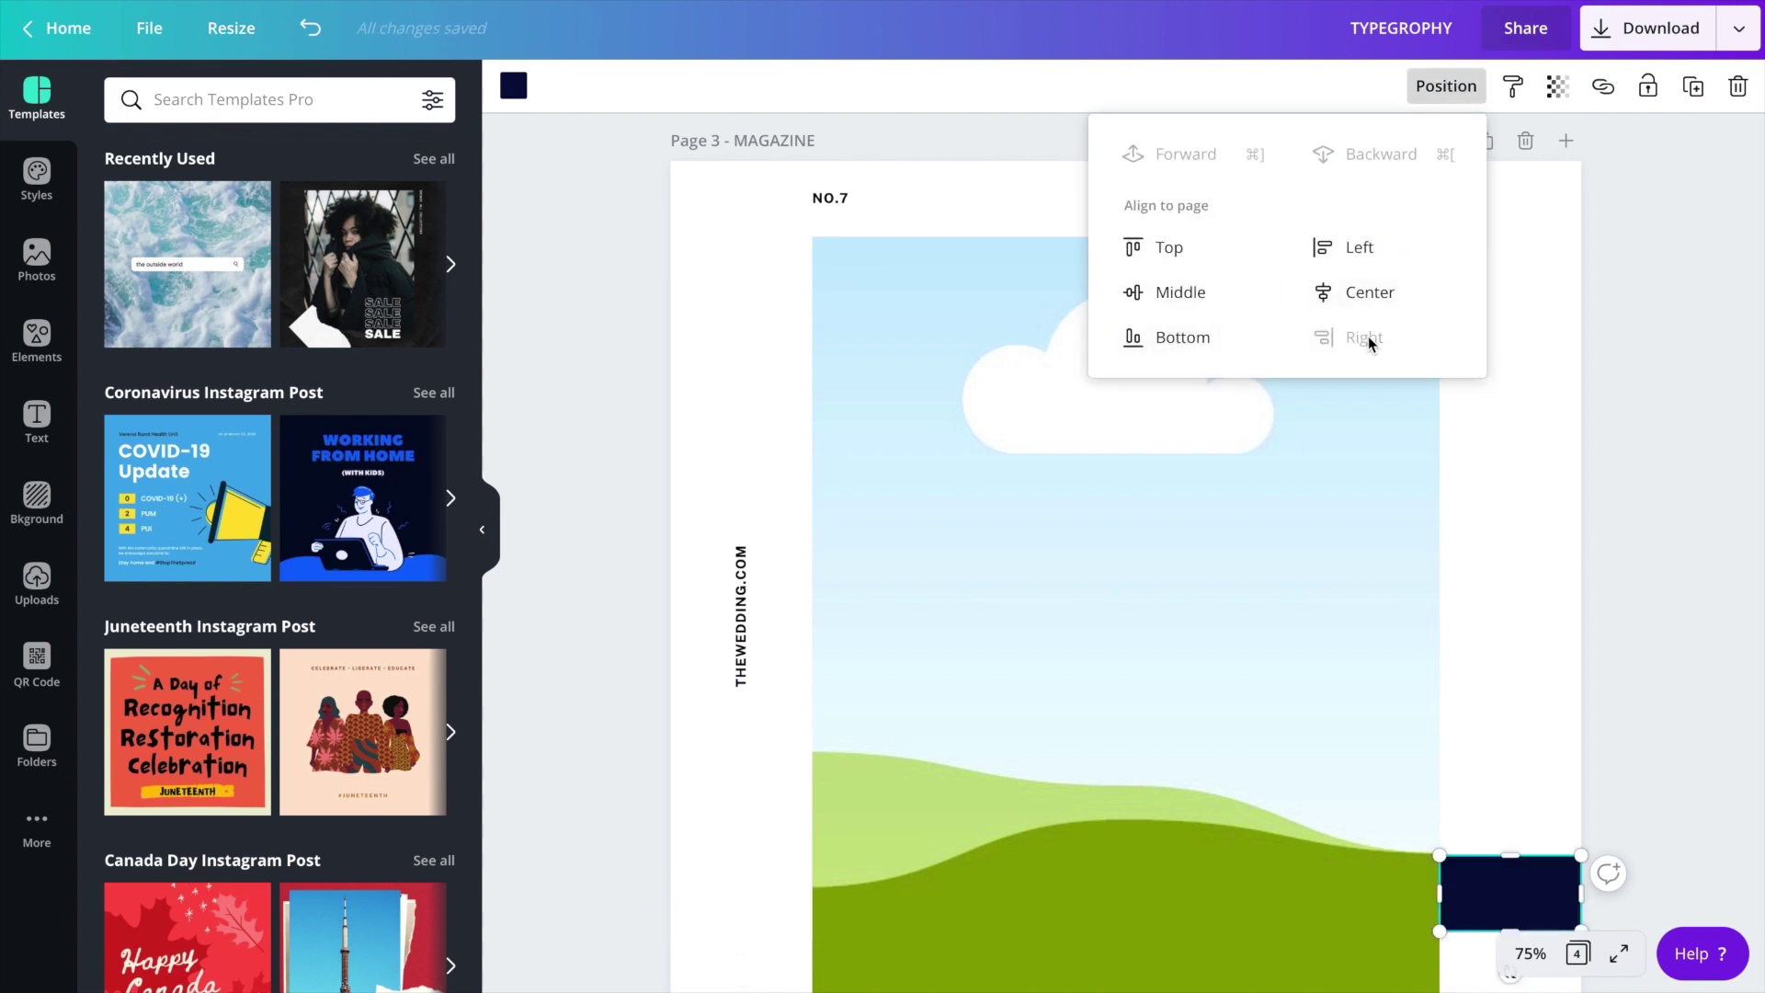
- Duplicate the vertical THEWEDDING.COM text, turn the copy to read downward and center it in the right margin at mid-page height
click(743, 593)
key(ctrl+d)
drag(809, 617, 1462, 643)
click(1446, 86)
click(1369, 292)
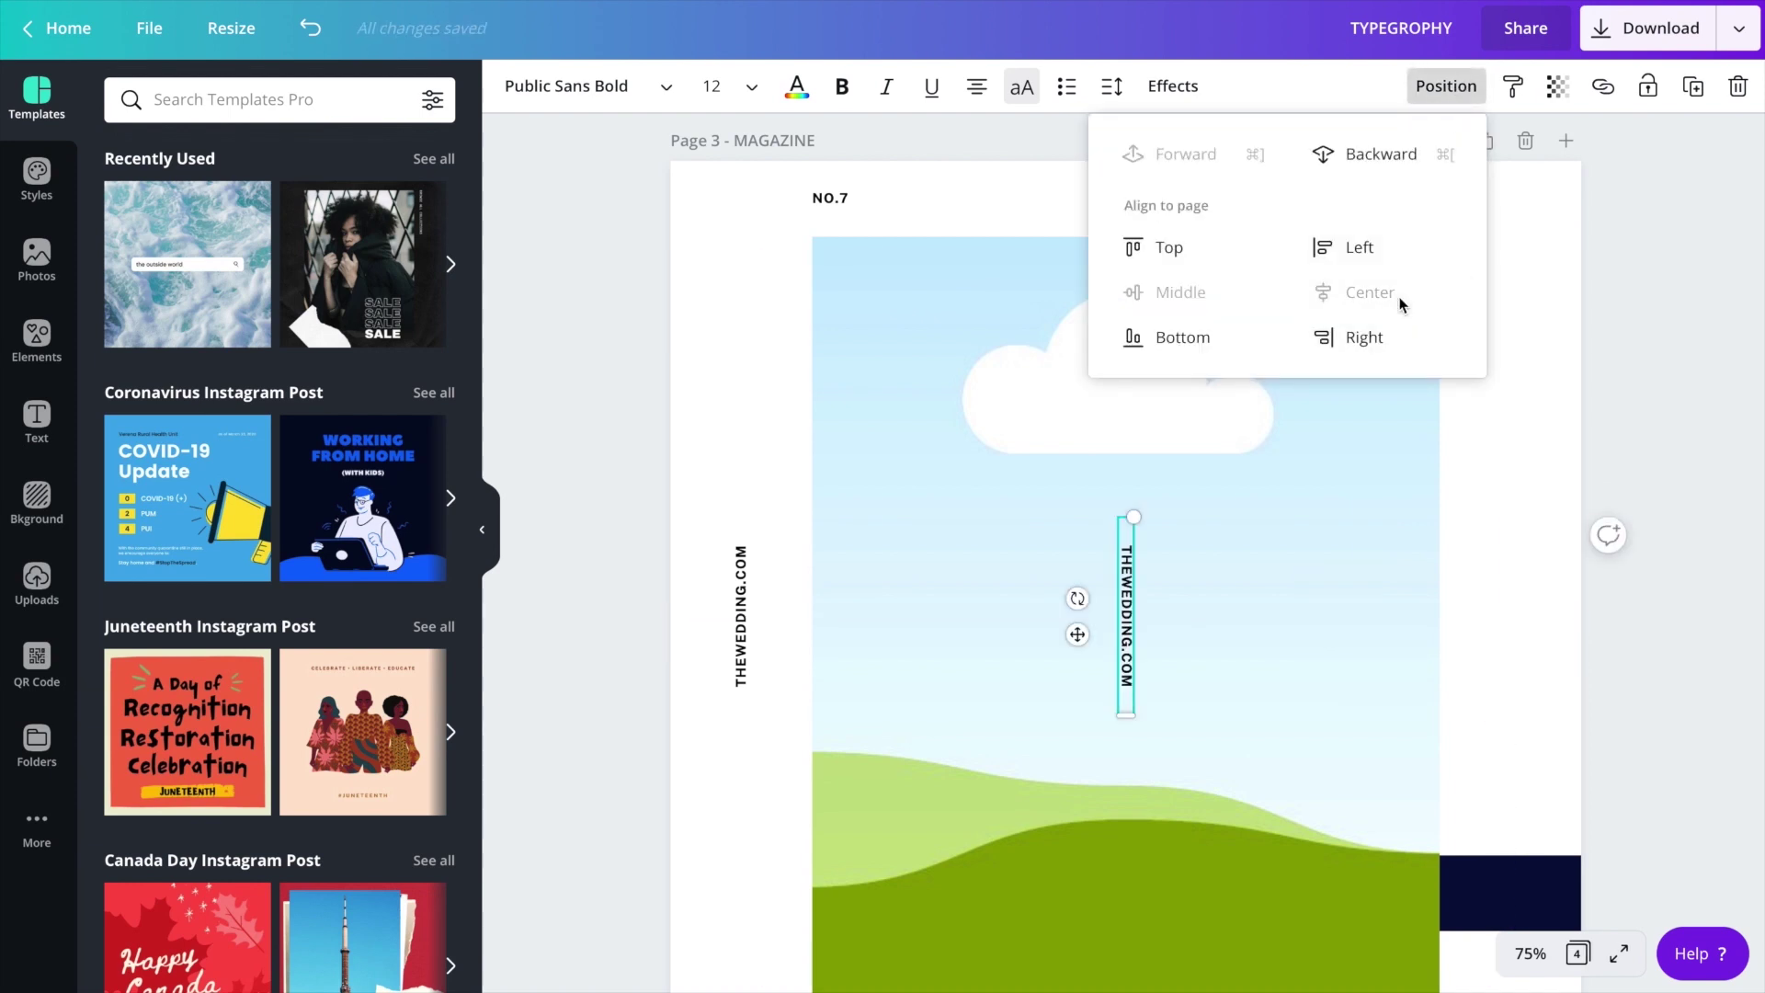
key(super+z)
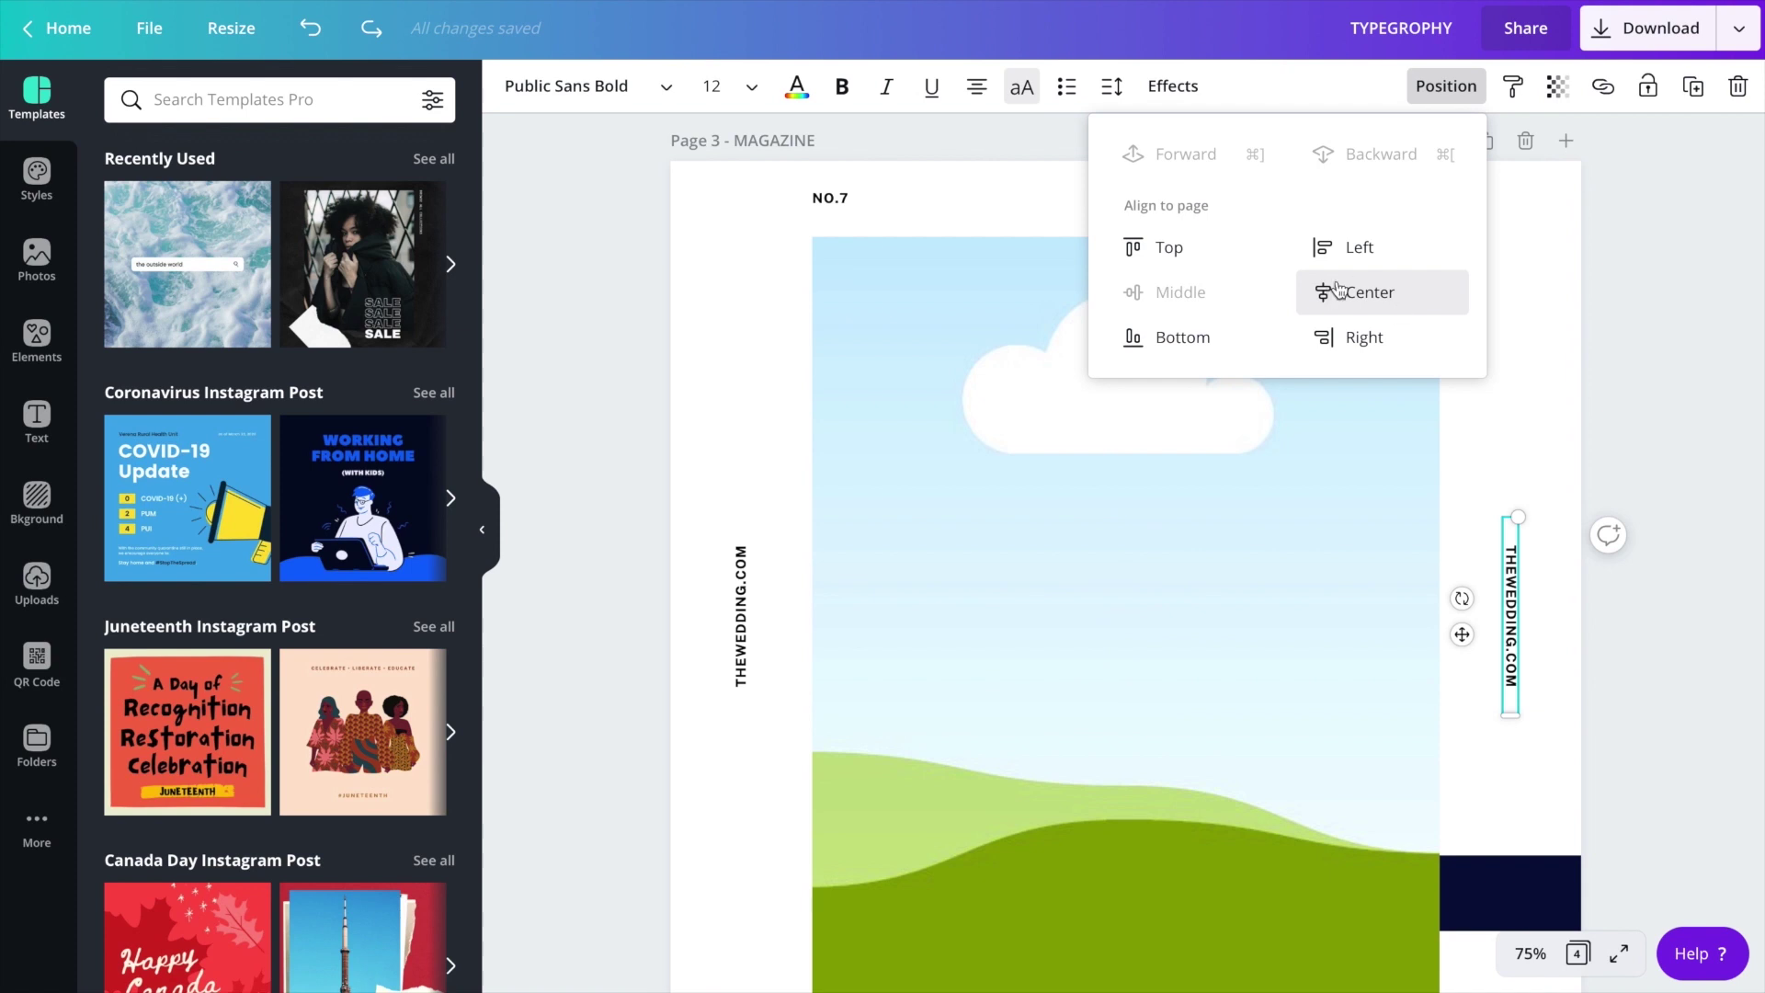
click(1530, 456)
- Delete the navy spacer rectangle from the page
click(1488, 865)
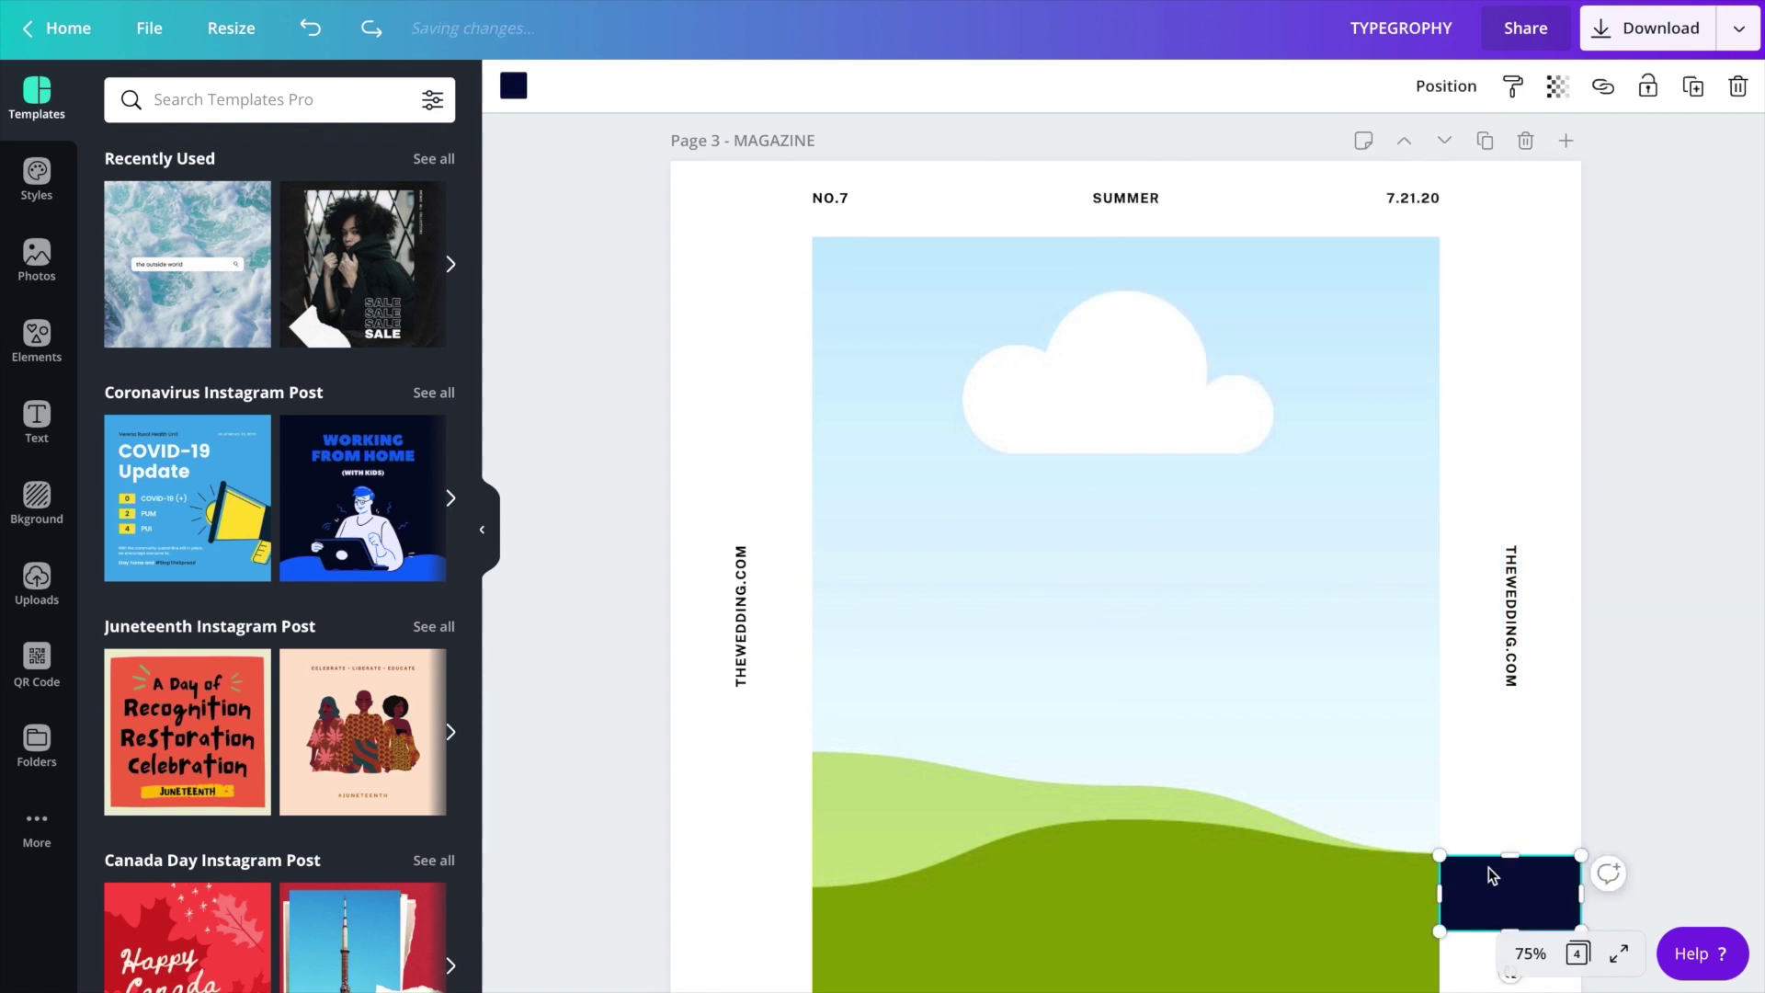
key(Delete)
click(1530, 953)
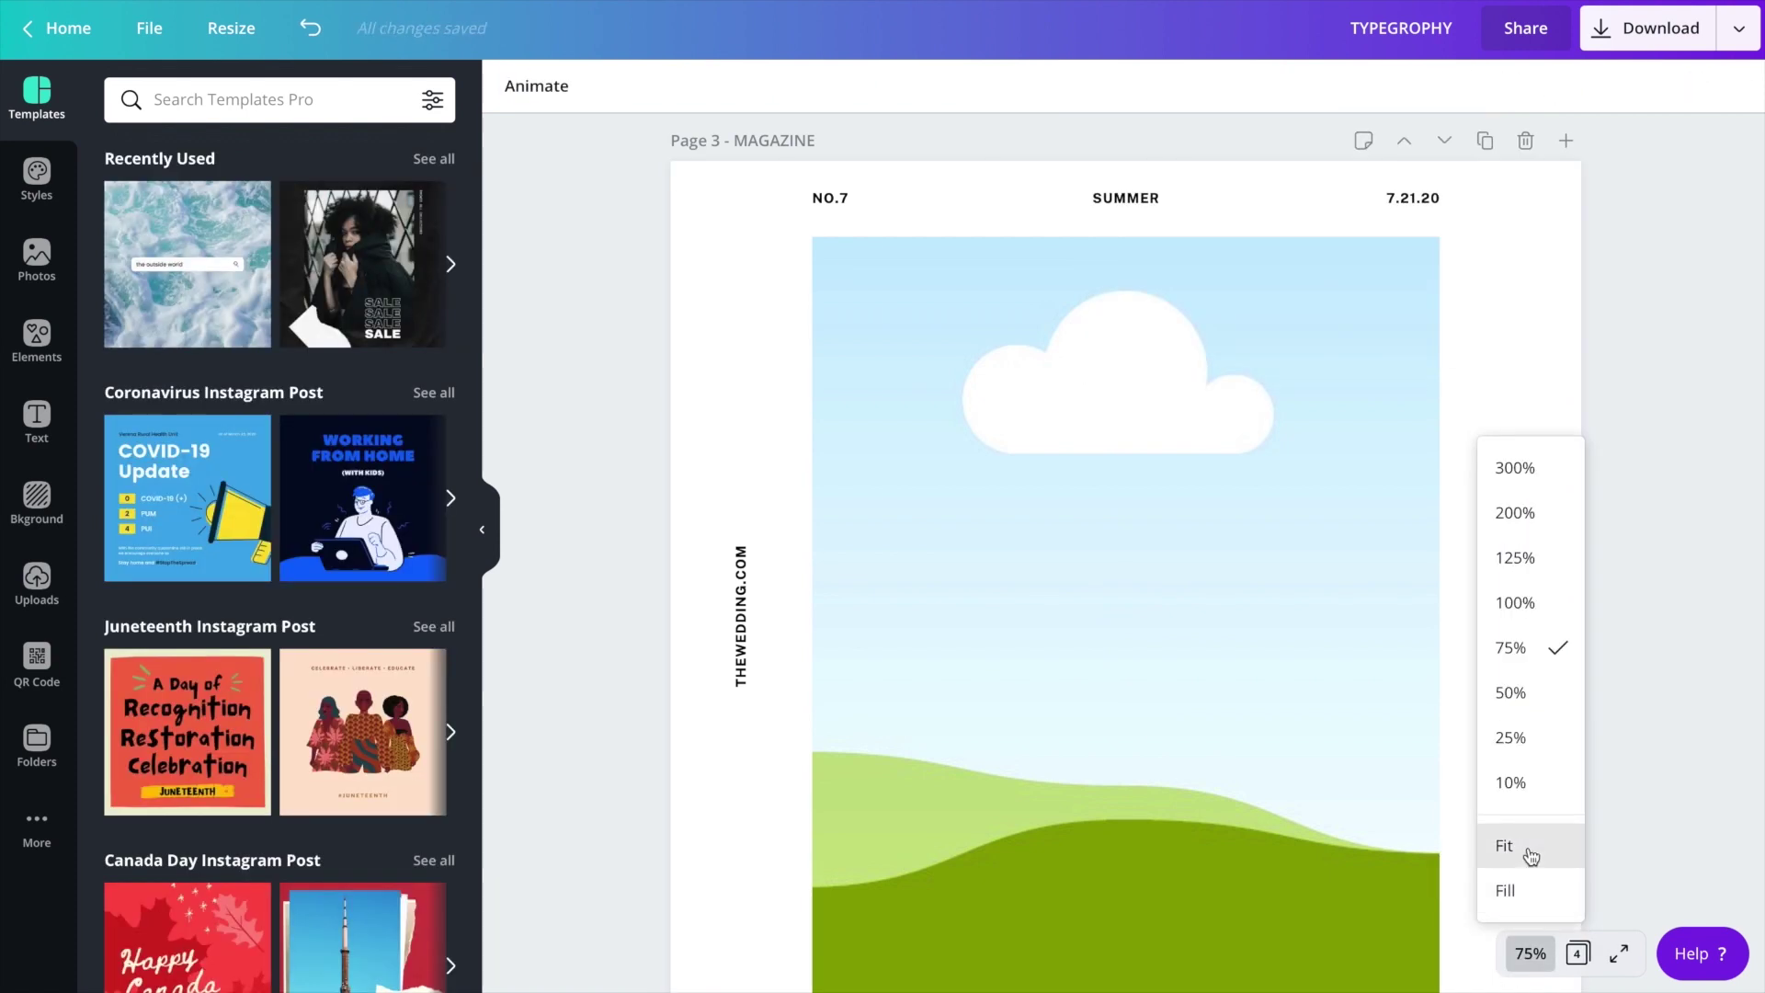
click(1507, 843)
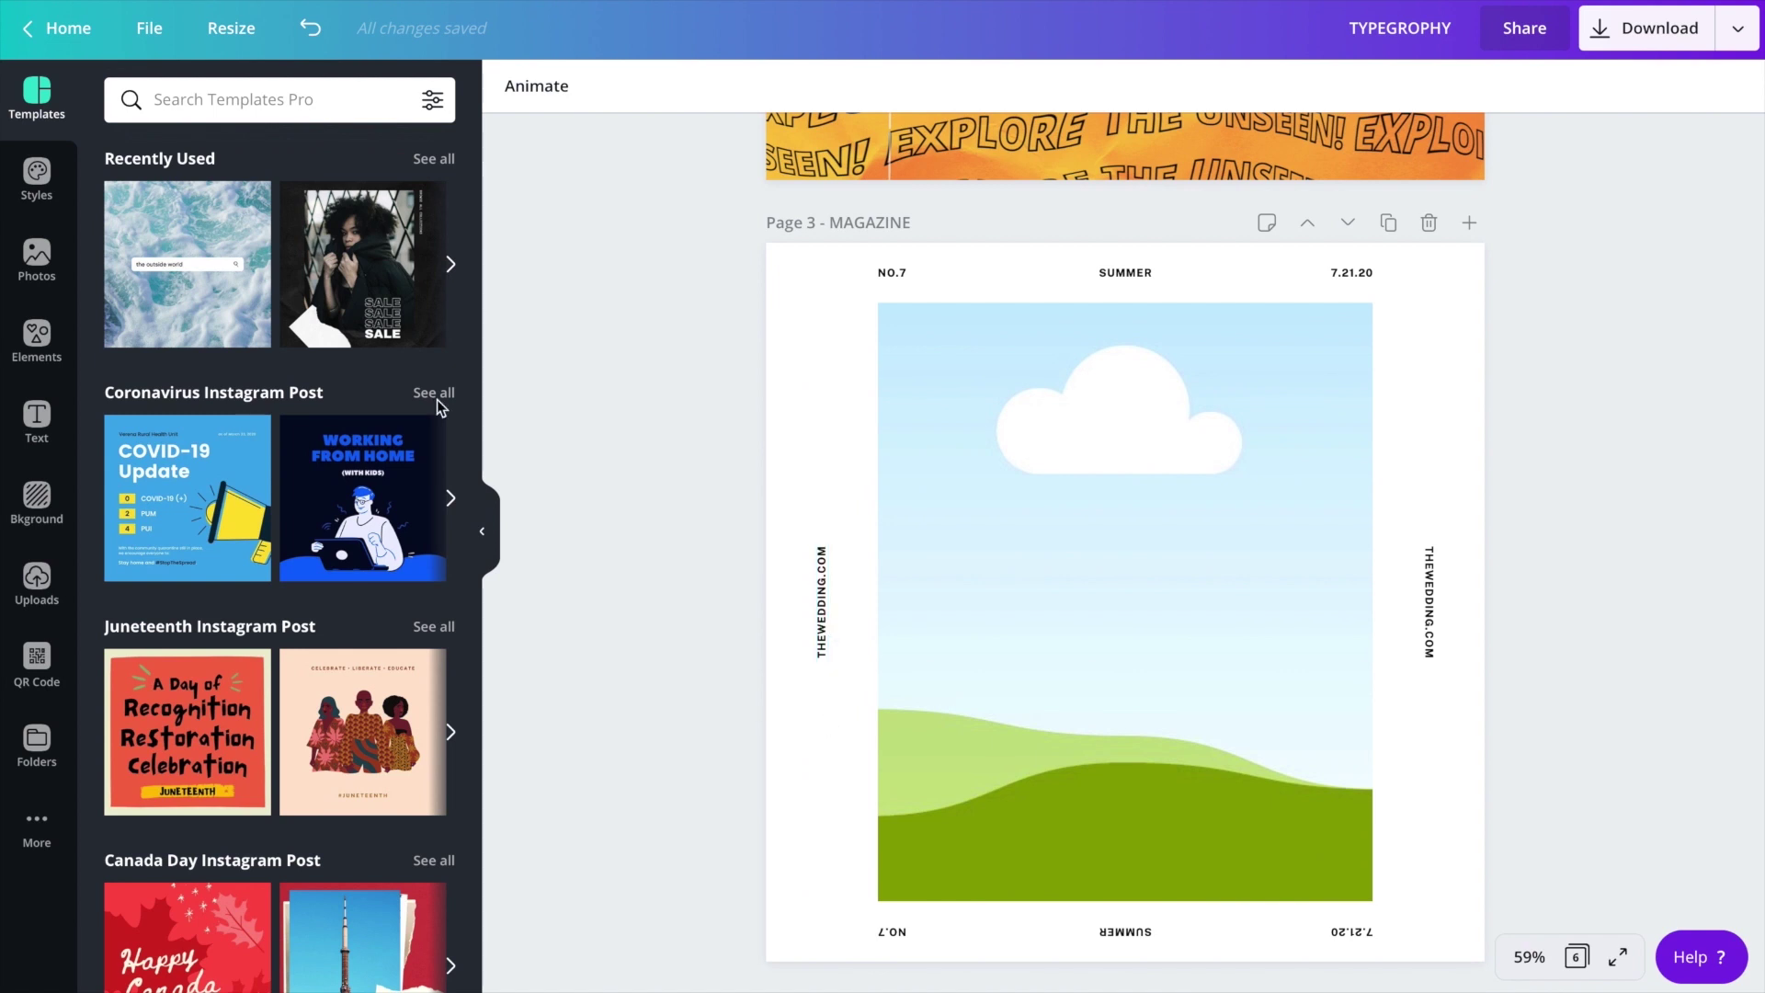
- Add a heading to page 3, replace its text with M followed by a line break, and move it up onto the cloud
click(36, 419)
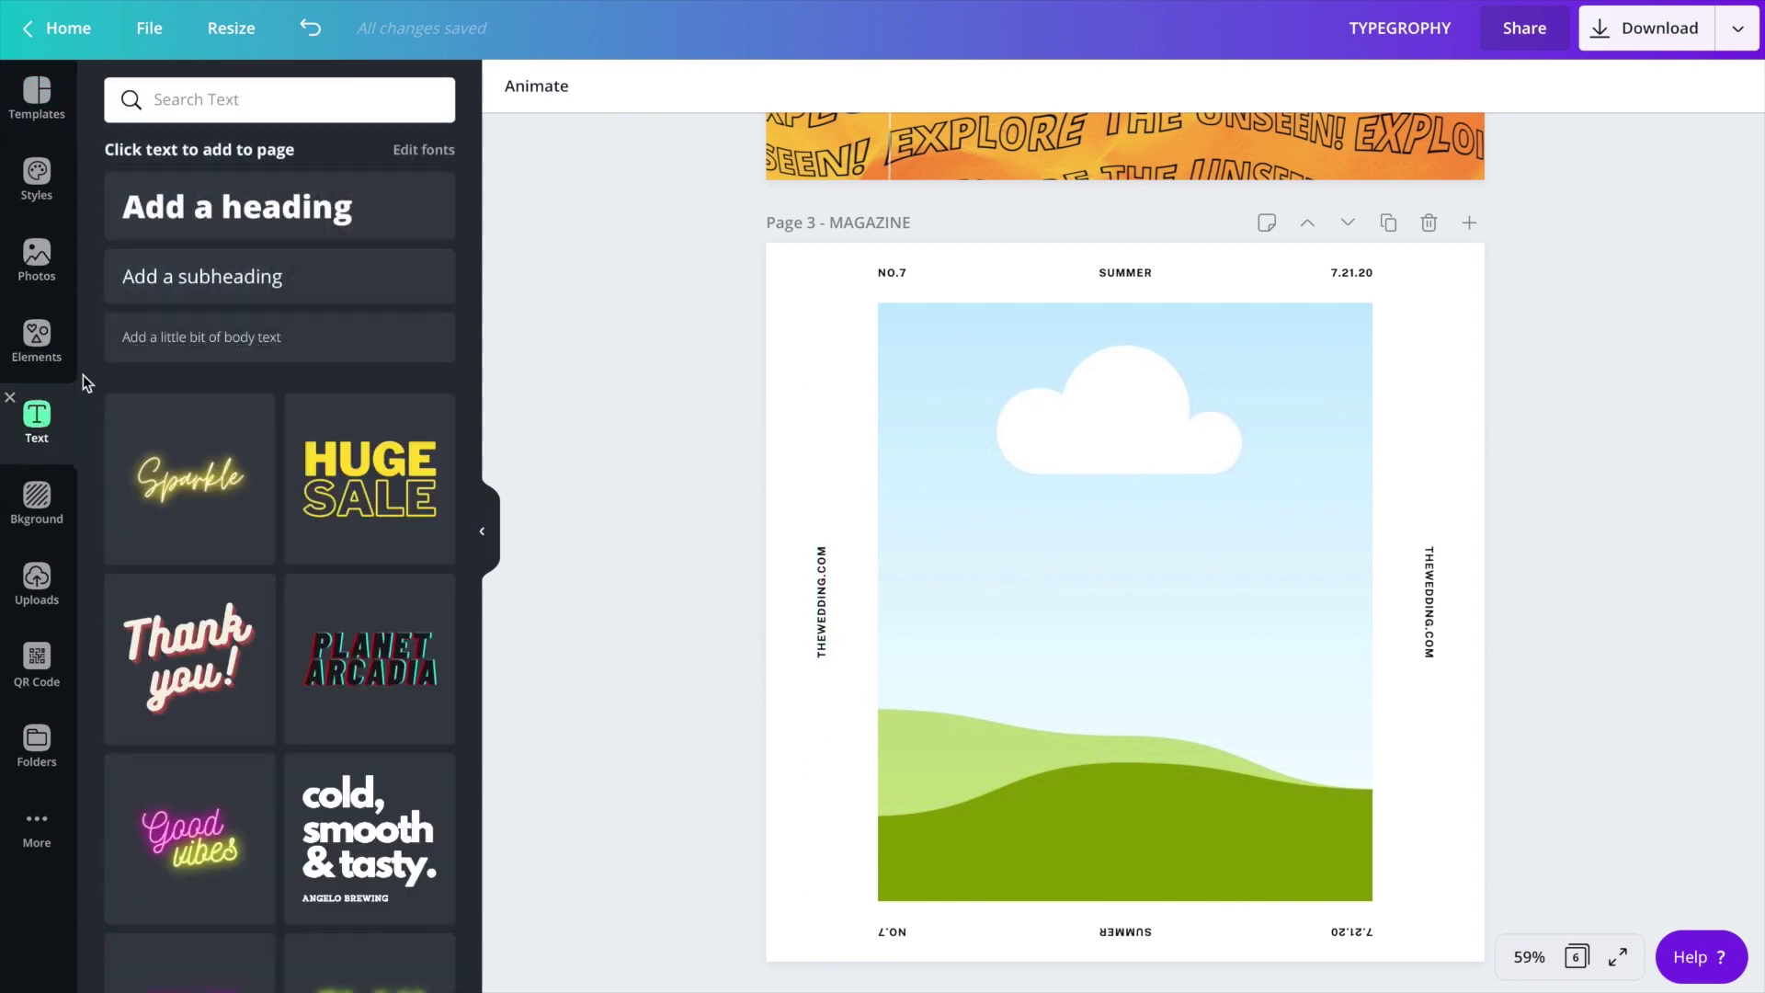
click(236, 220)
triple_click(1049, 602)
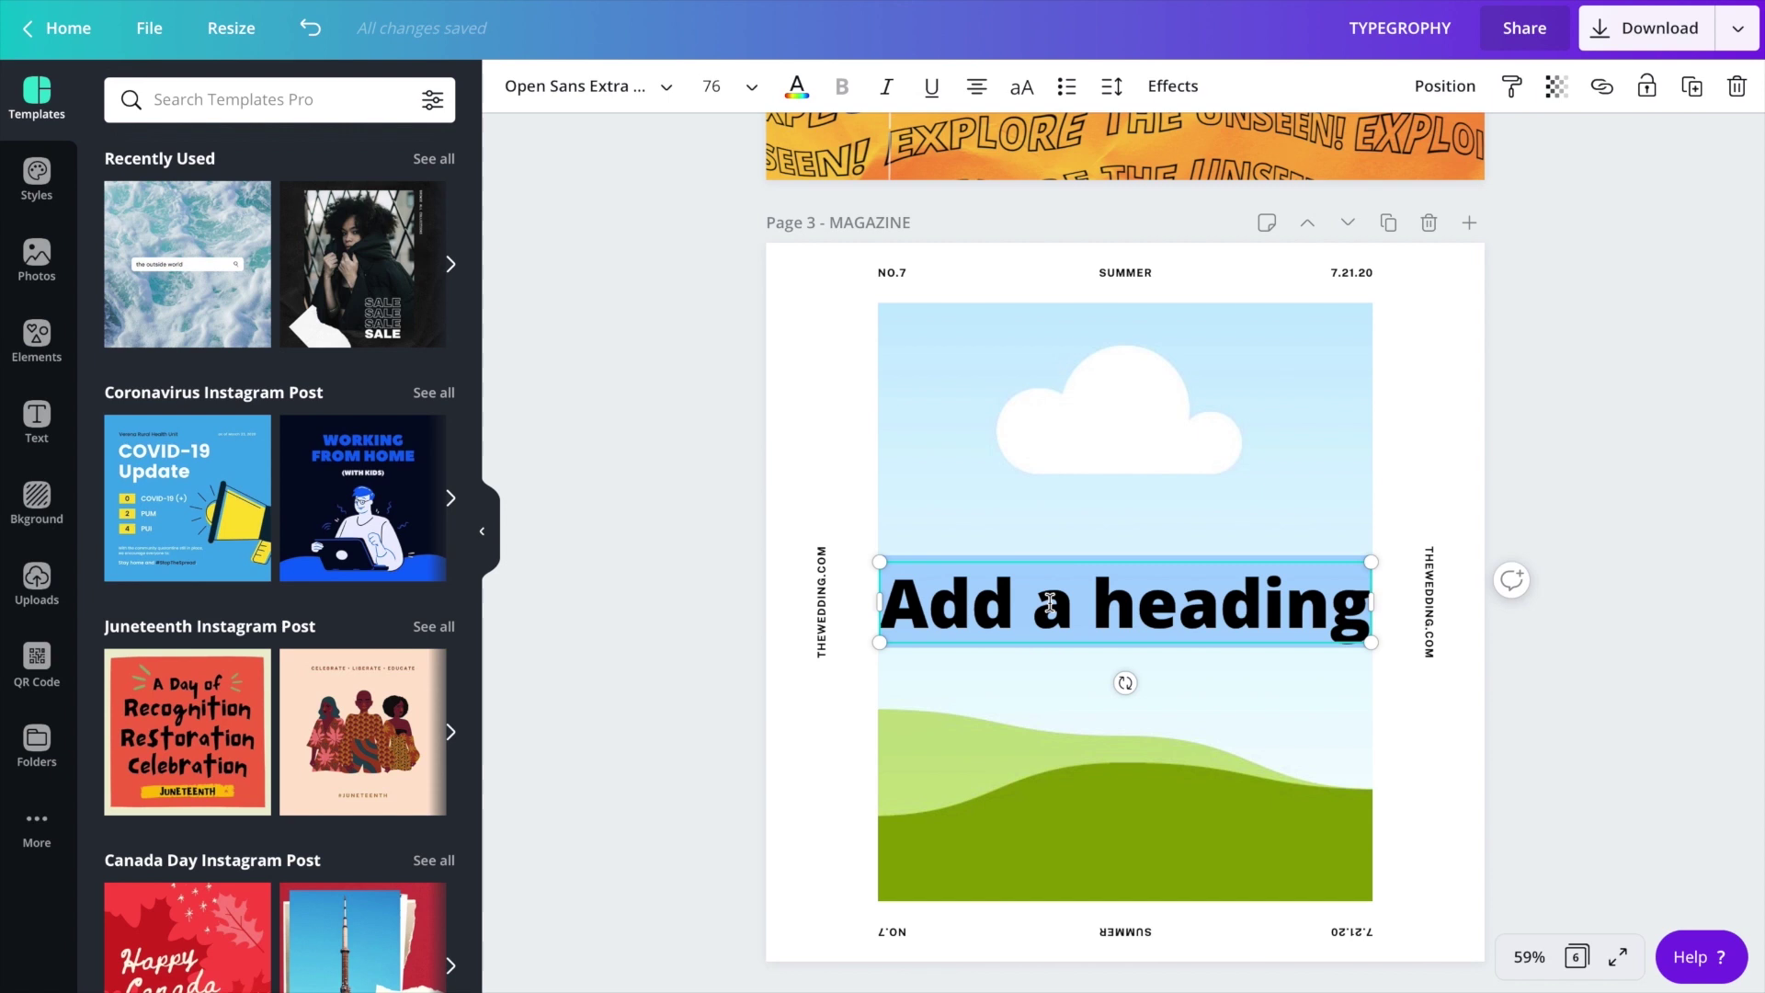
text(M)
key(Return)
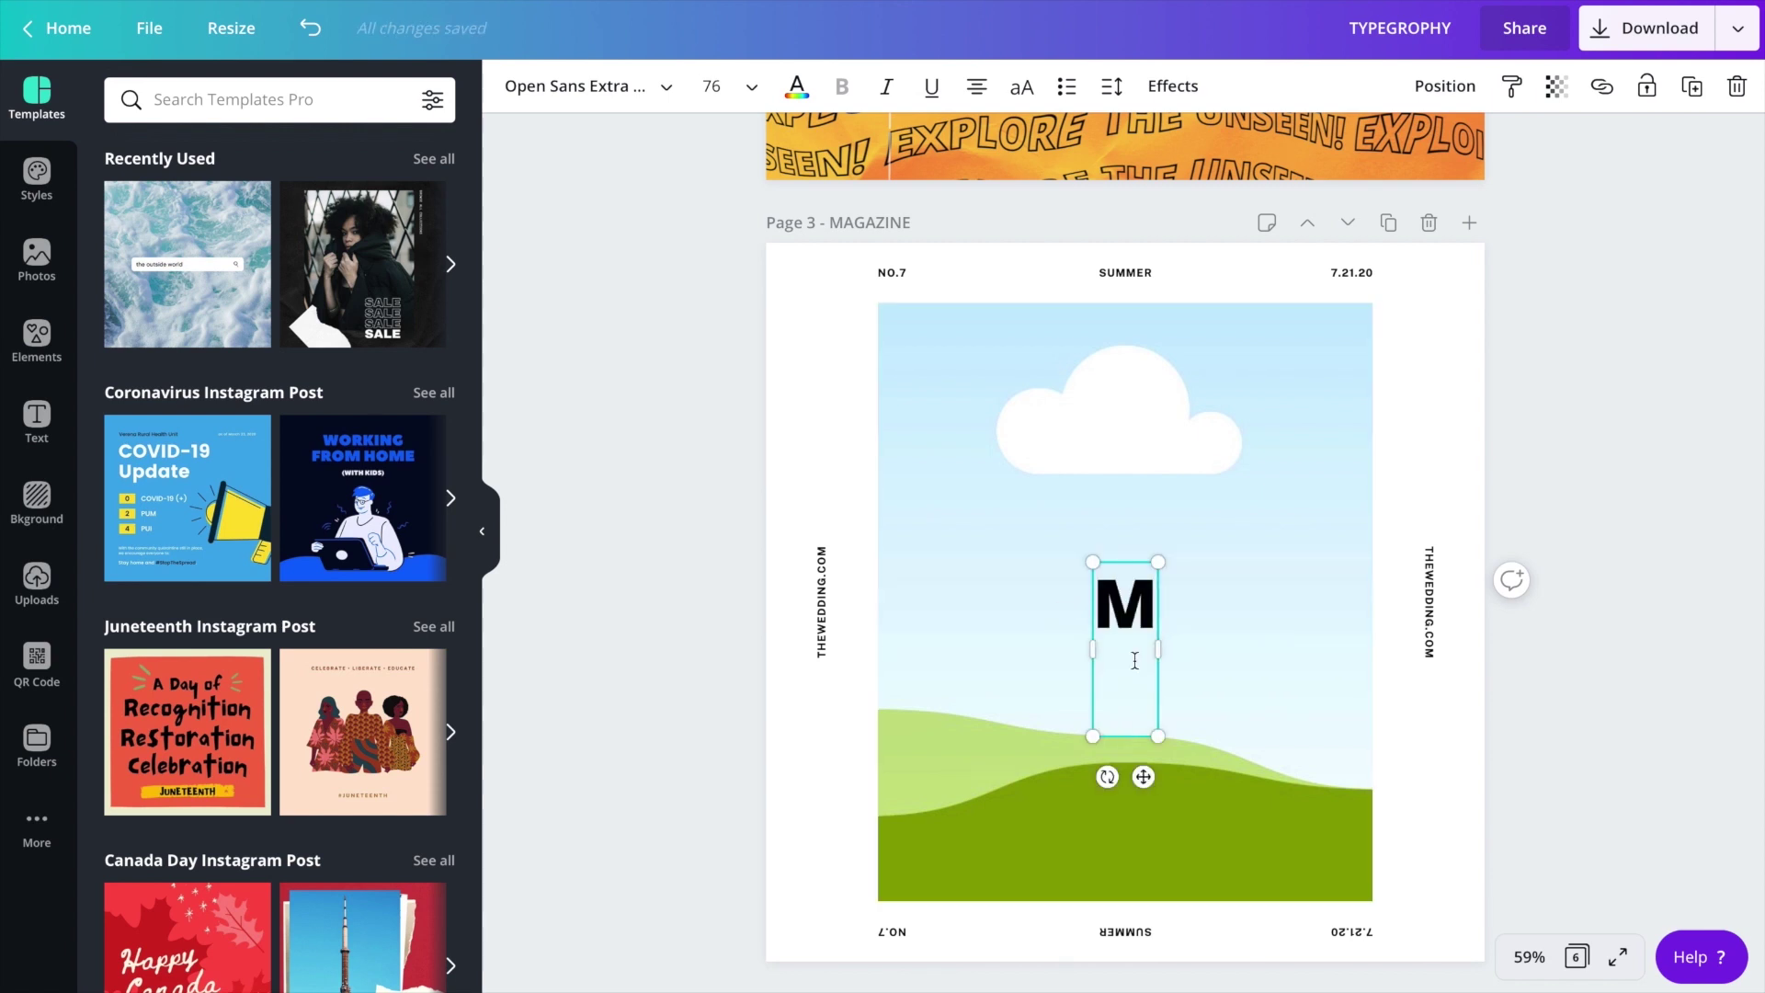
drag(1143, 776, 1143, 593)
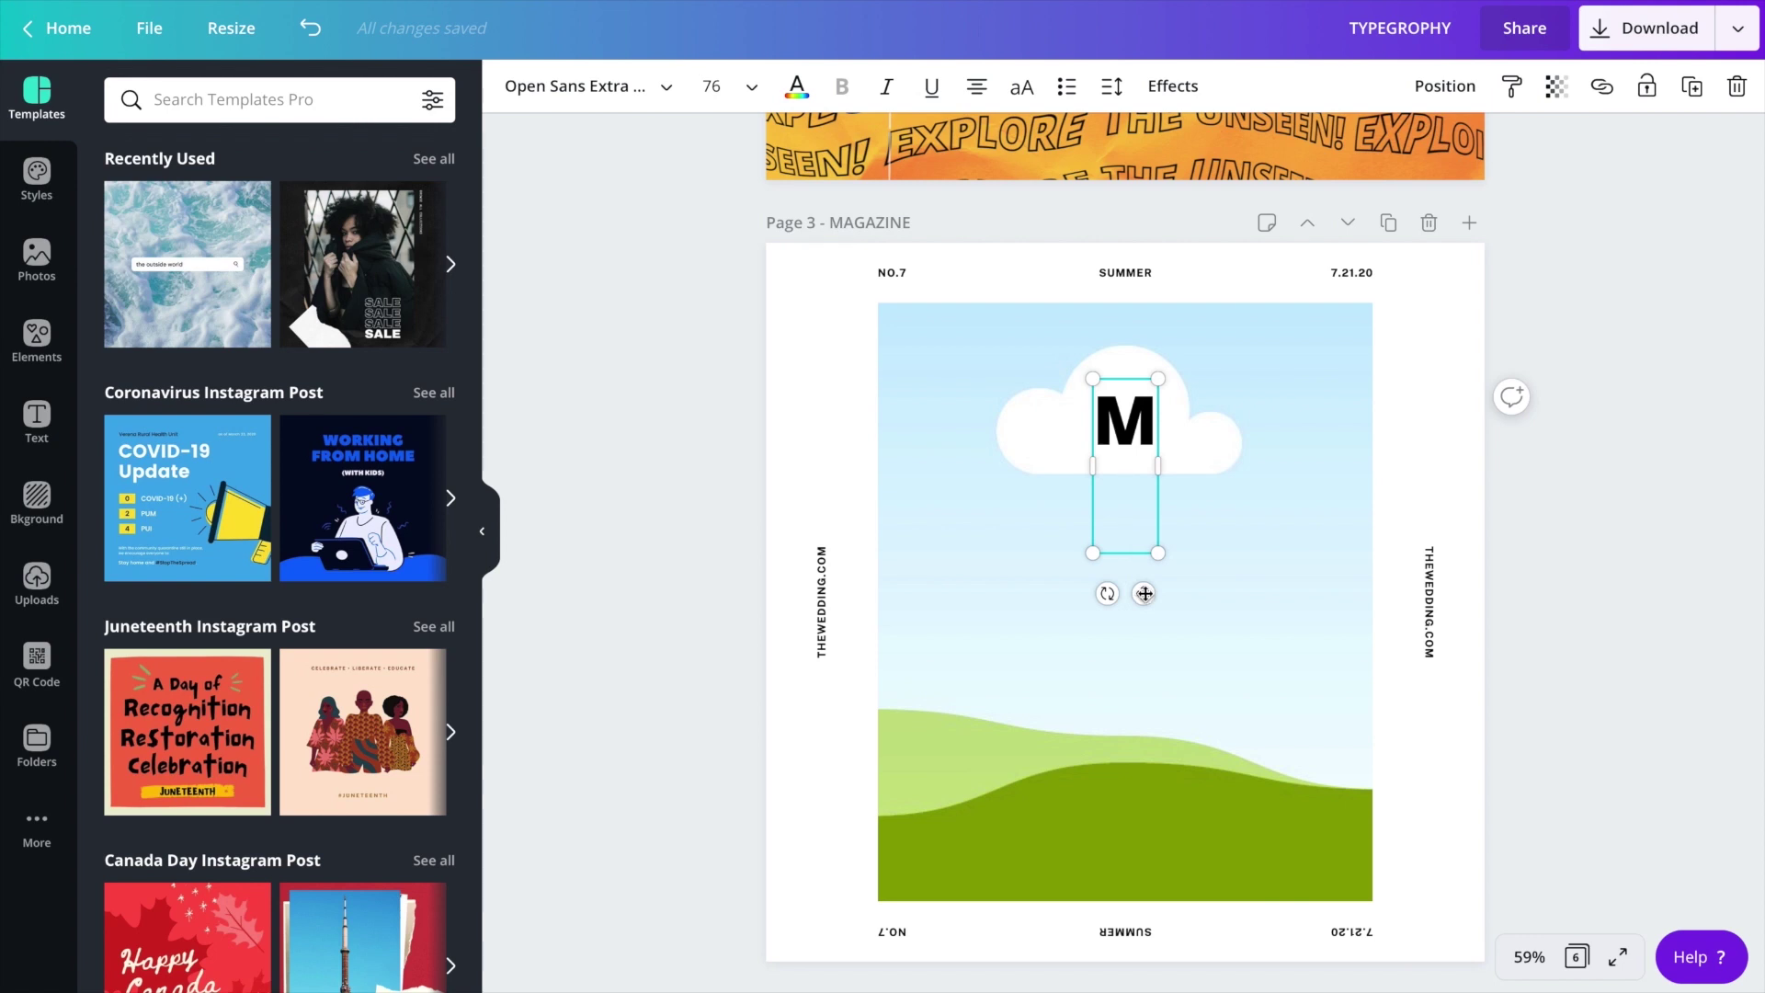
- Add A, G, A and Z under the M, one letter per line, and move the column up near the grid's top edge
text(A)
key(Return)
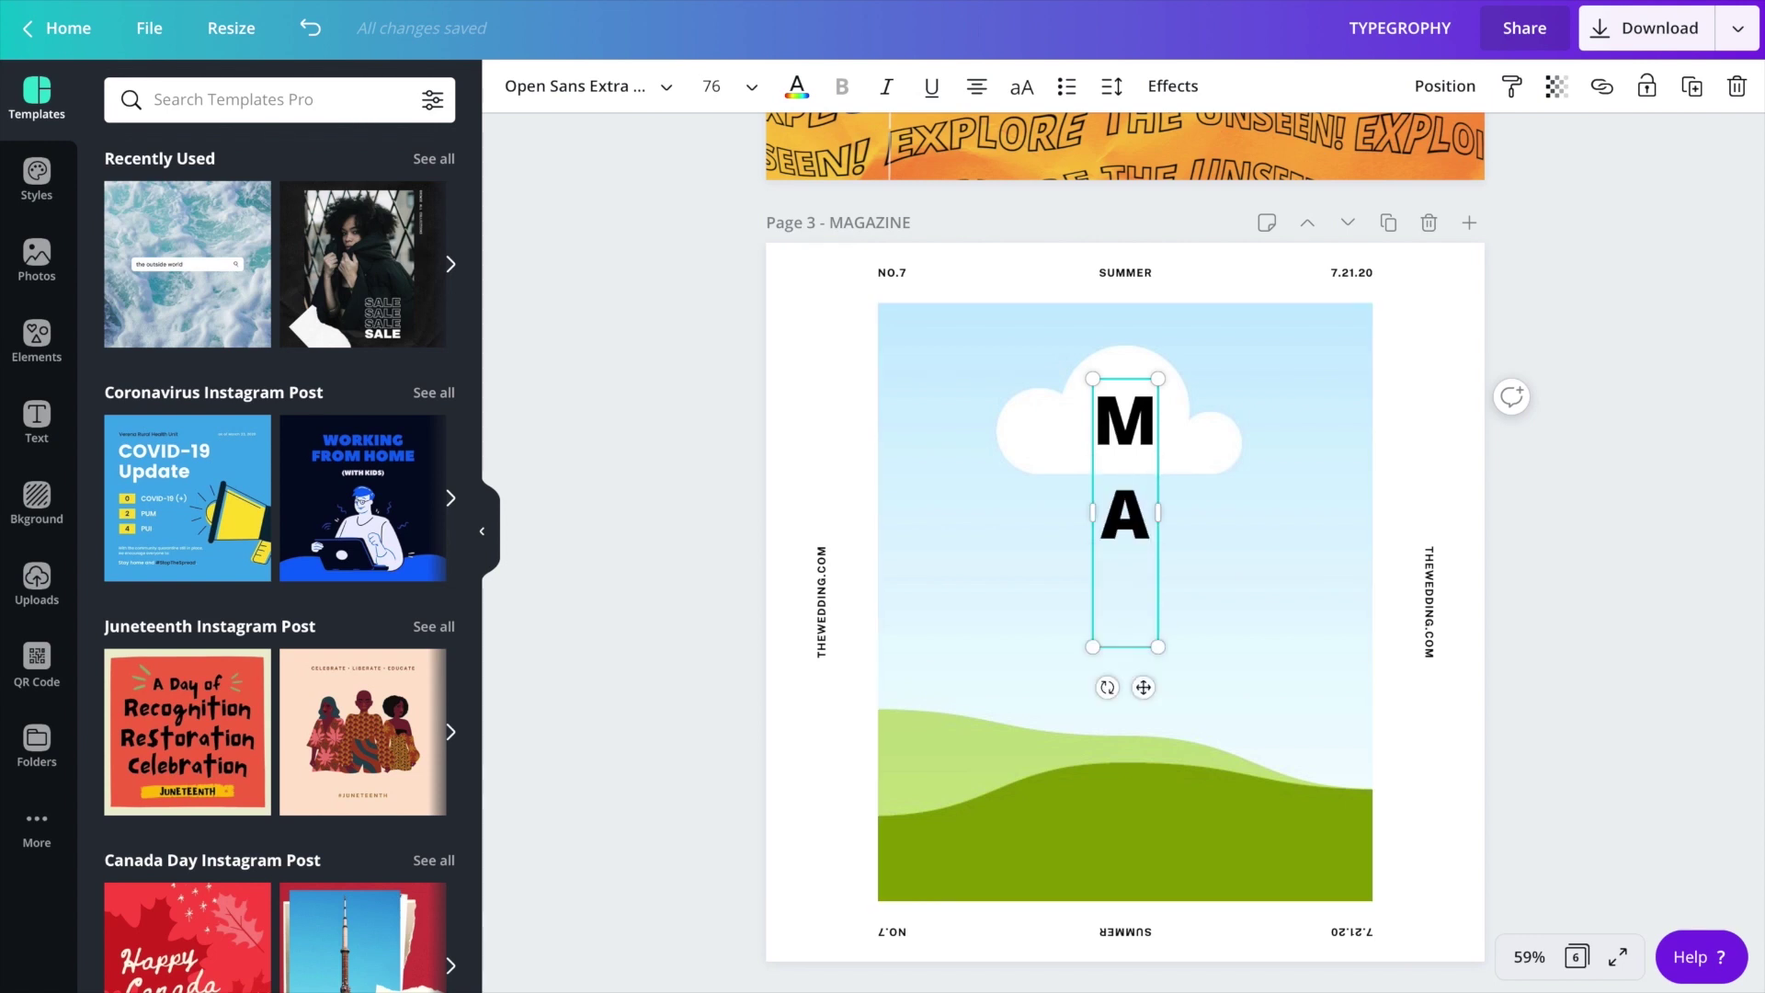
text(G)
key(Return)
text(A)
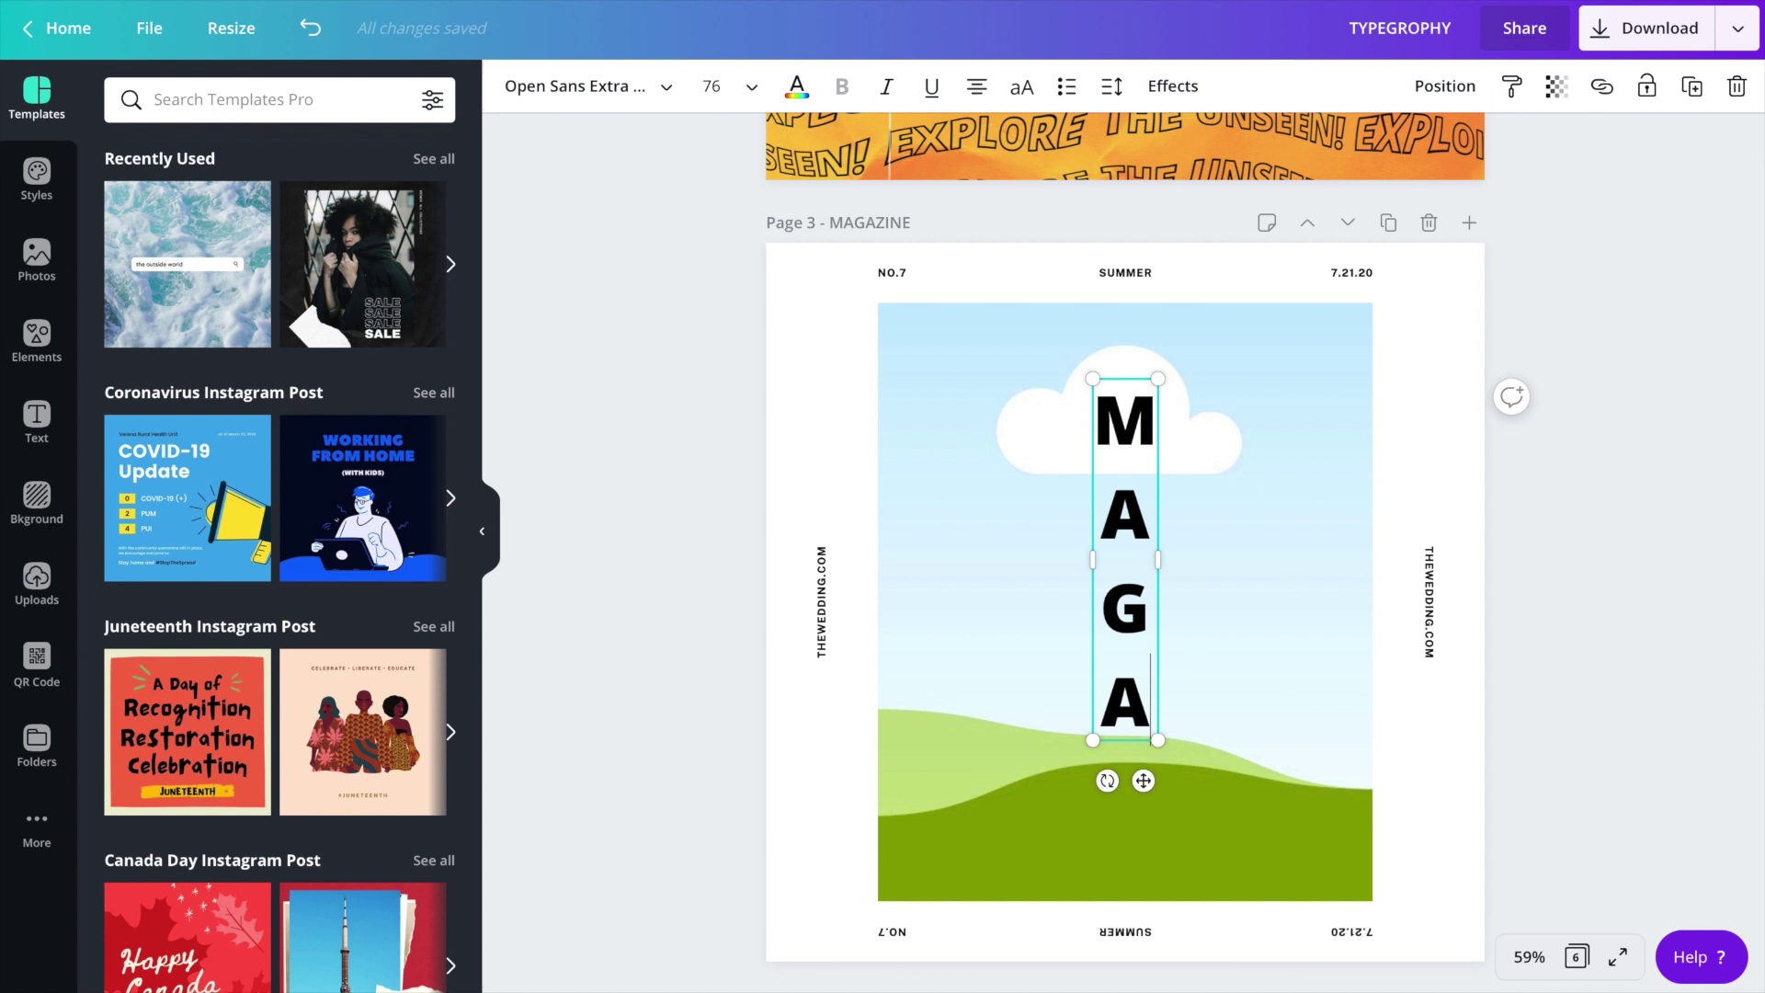
key(Return)
text(Z)
click(1142, 424)
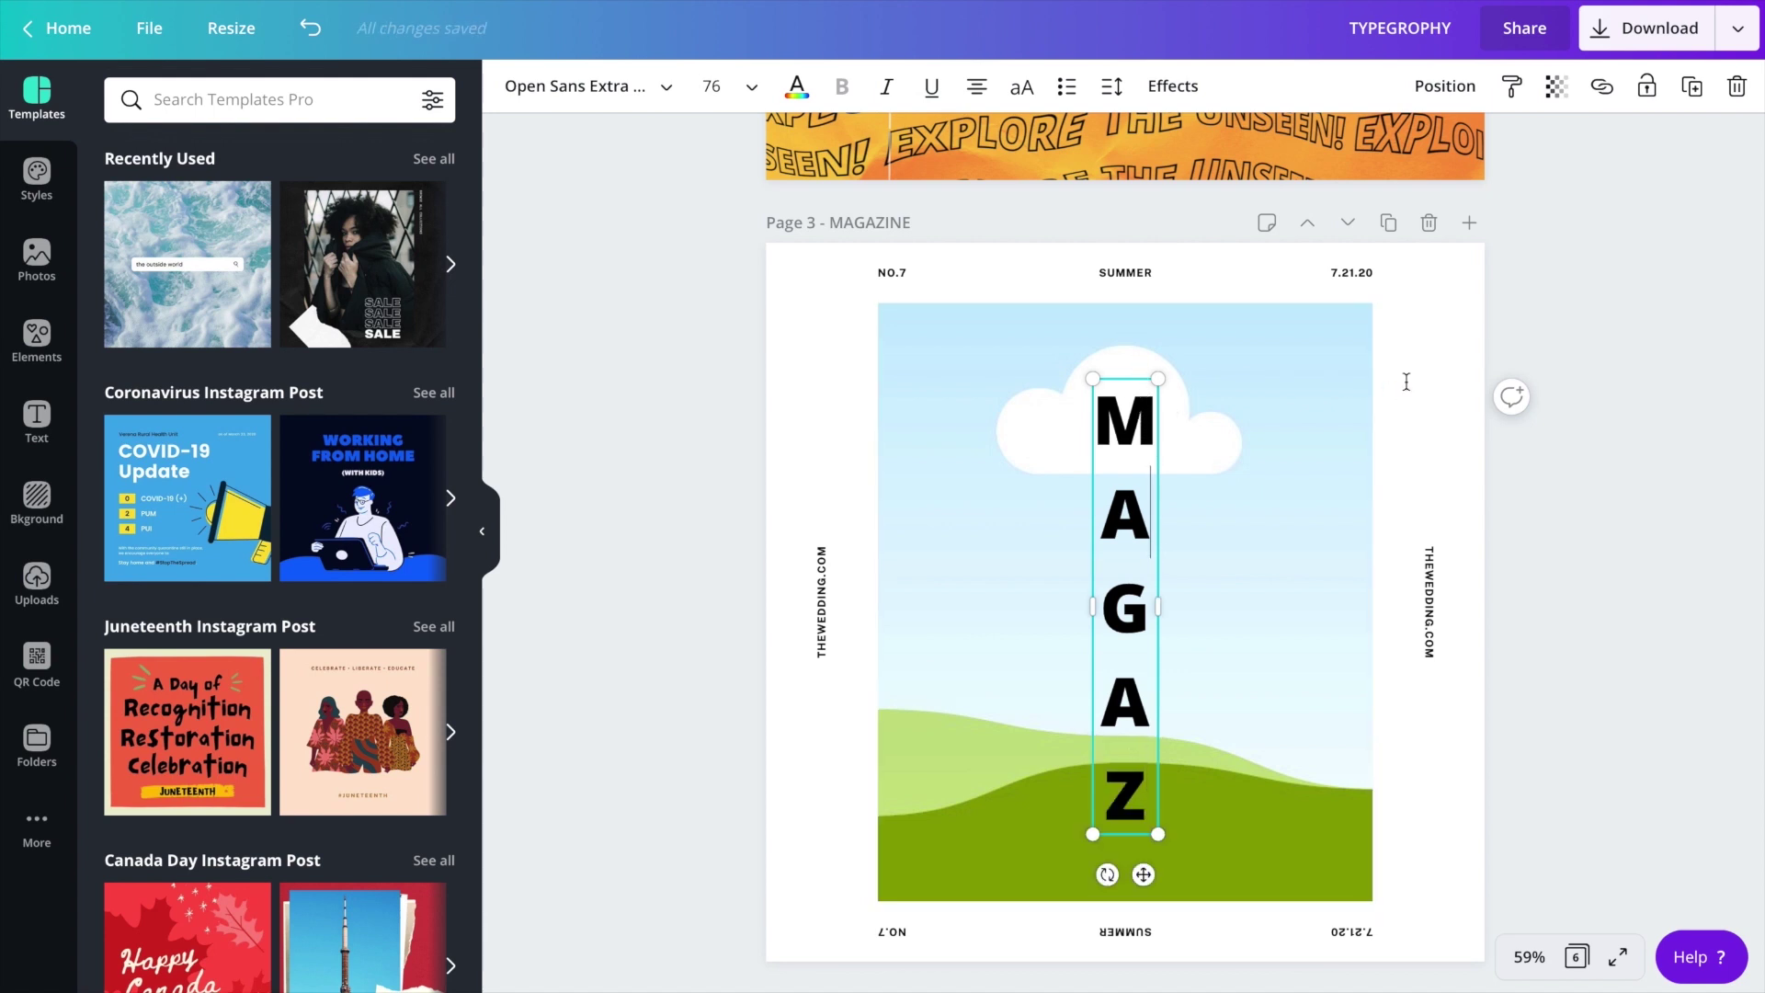
drag(1138, 472, 1138, 445)
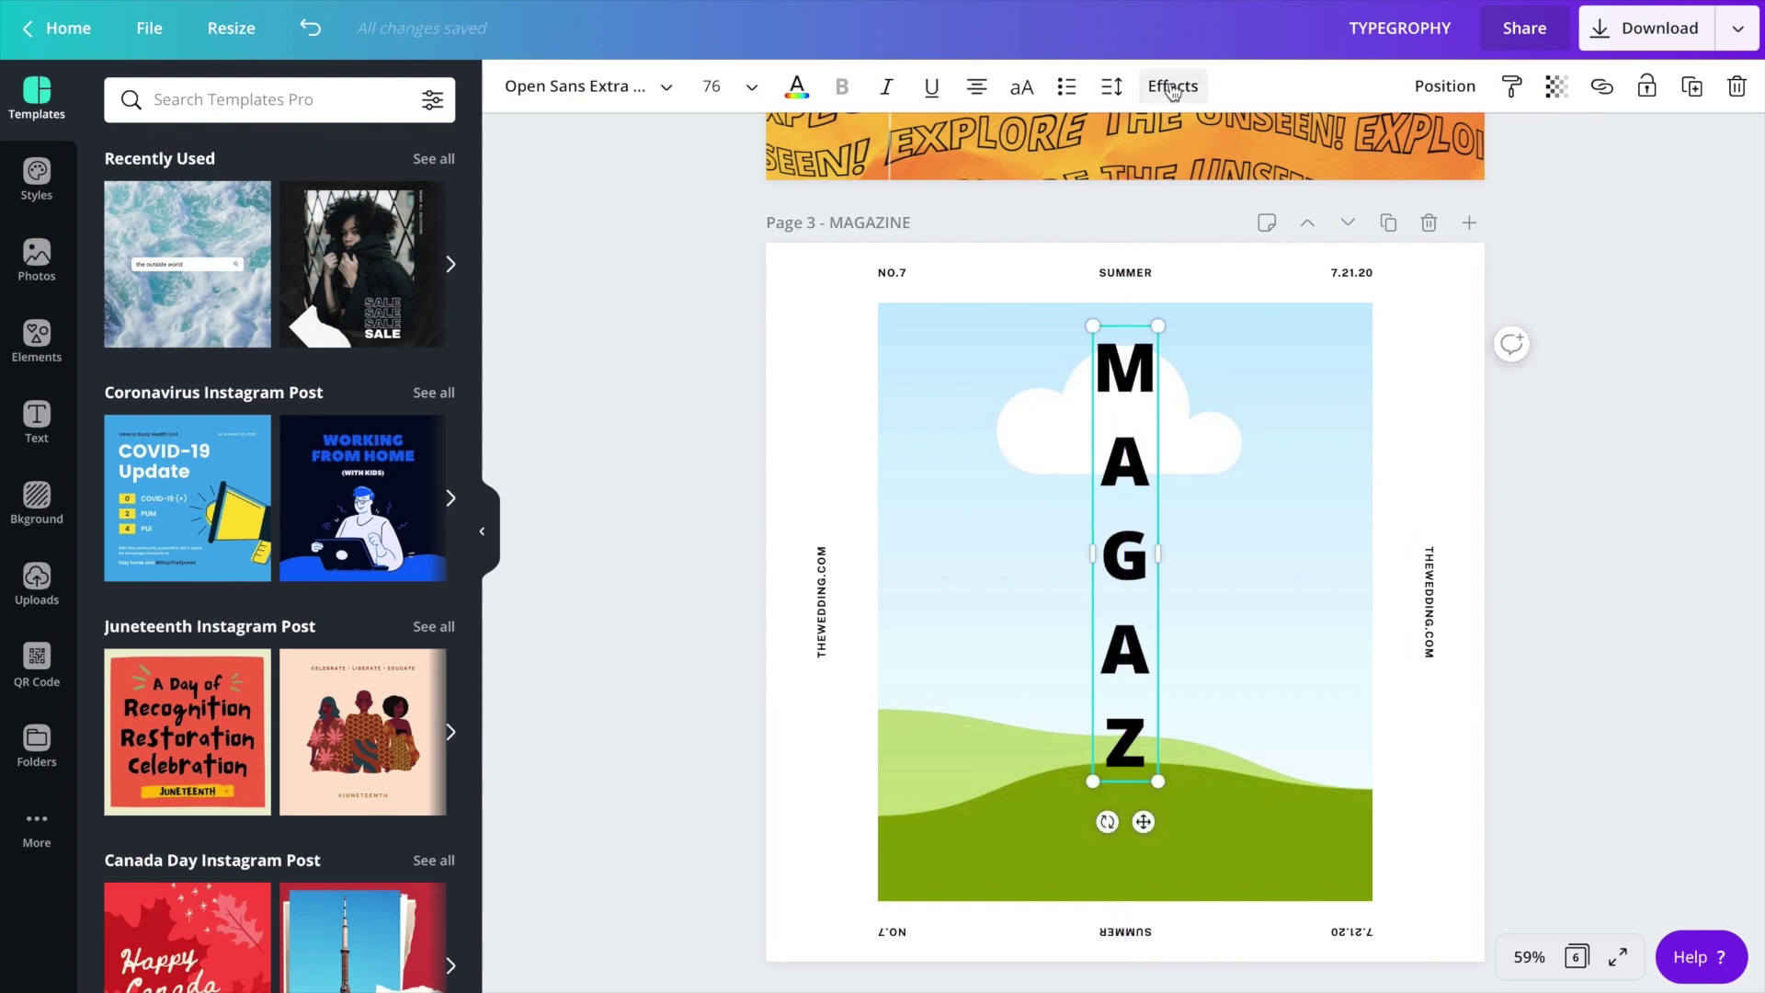
- Add I, N and E on separate lines to complete the vertical MAGAZINE heading
key(Return)
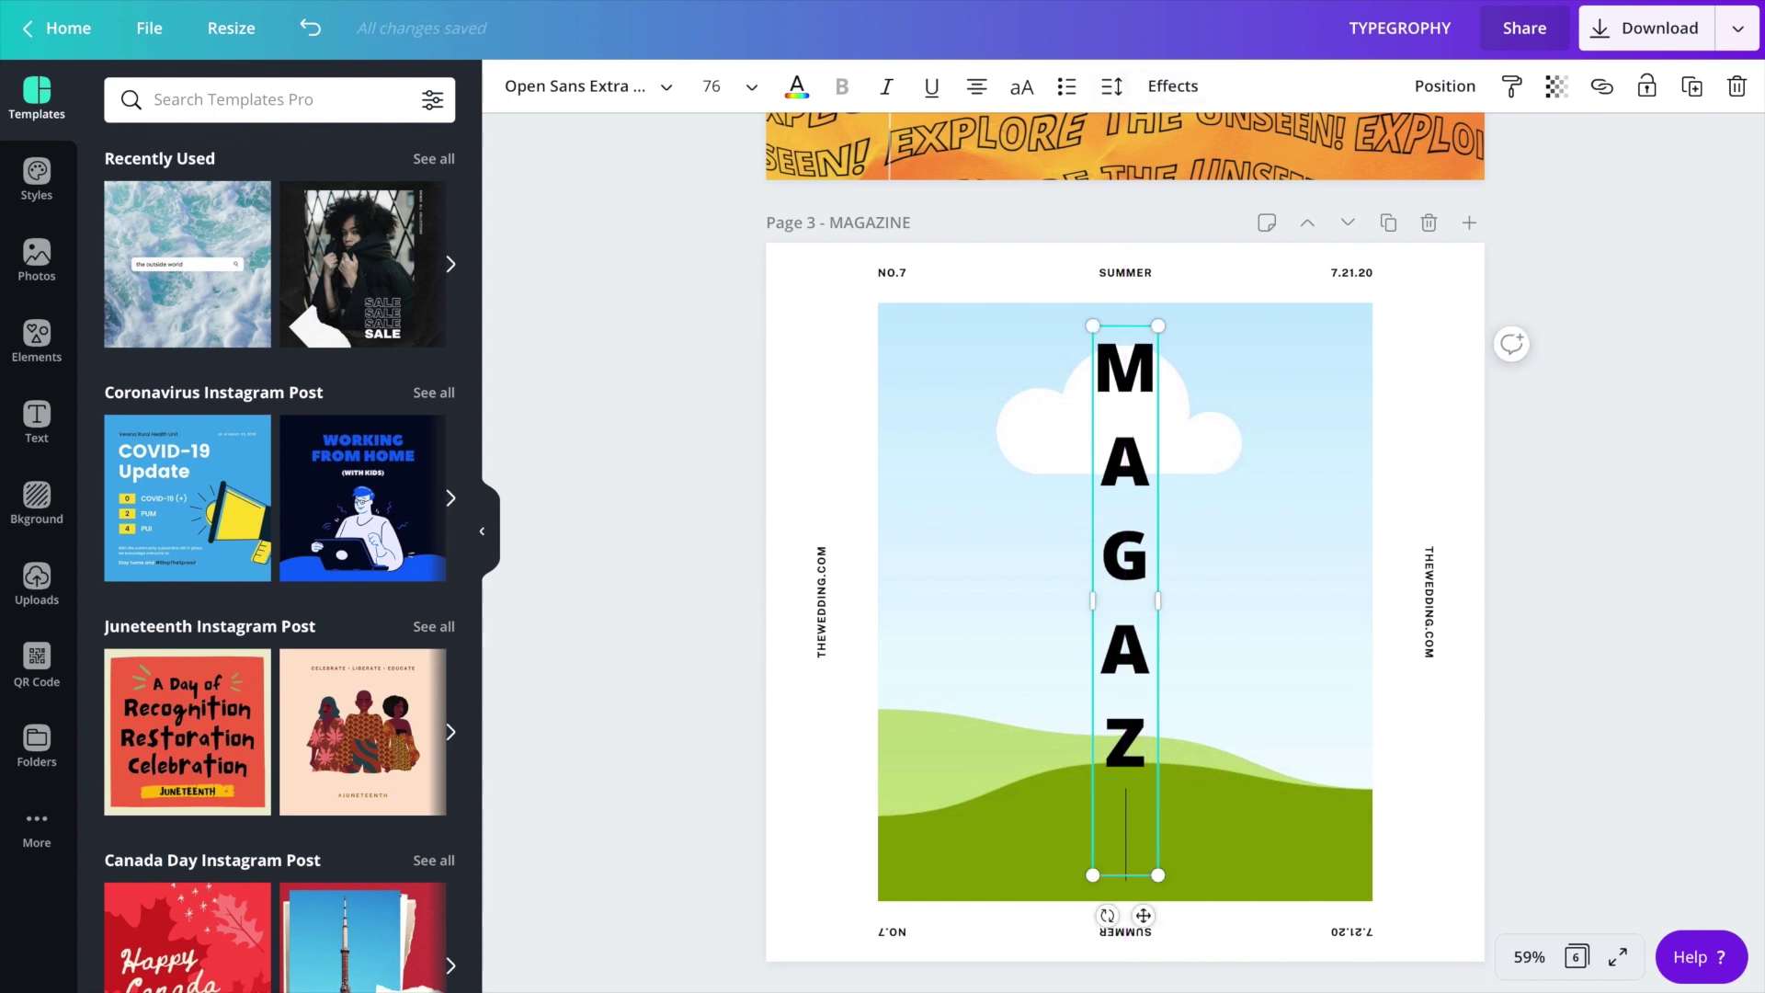
text(I)
key(Return)
text(N)
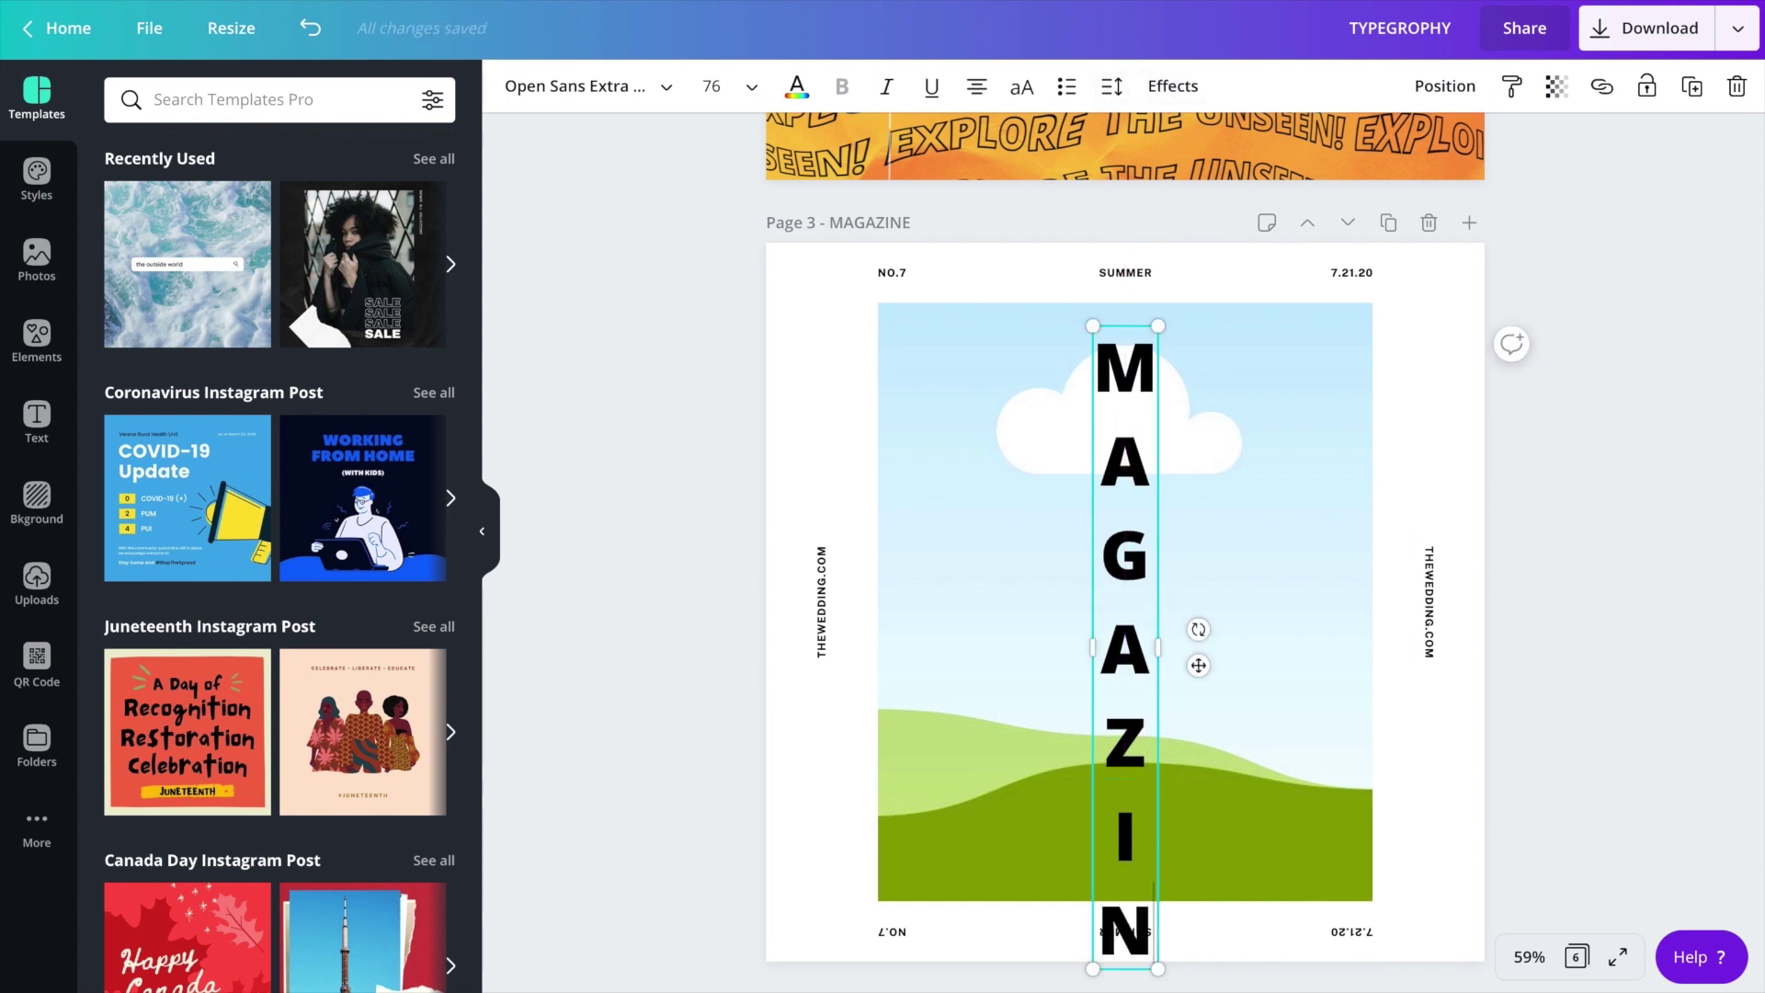
key(Return)
text(E)
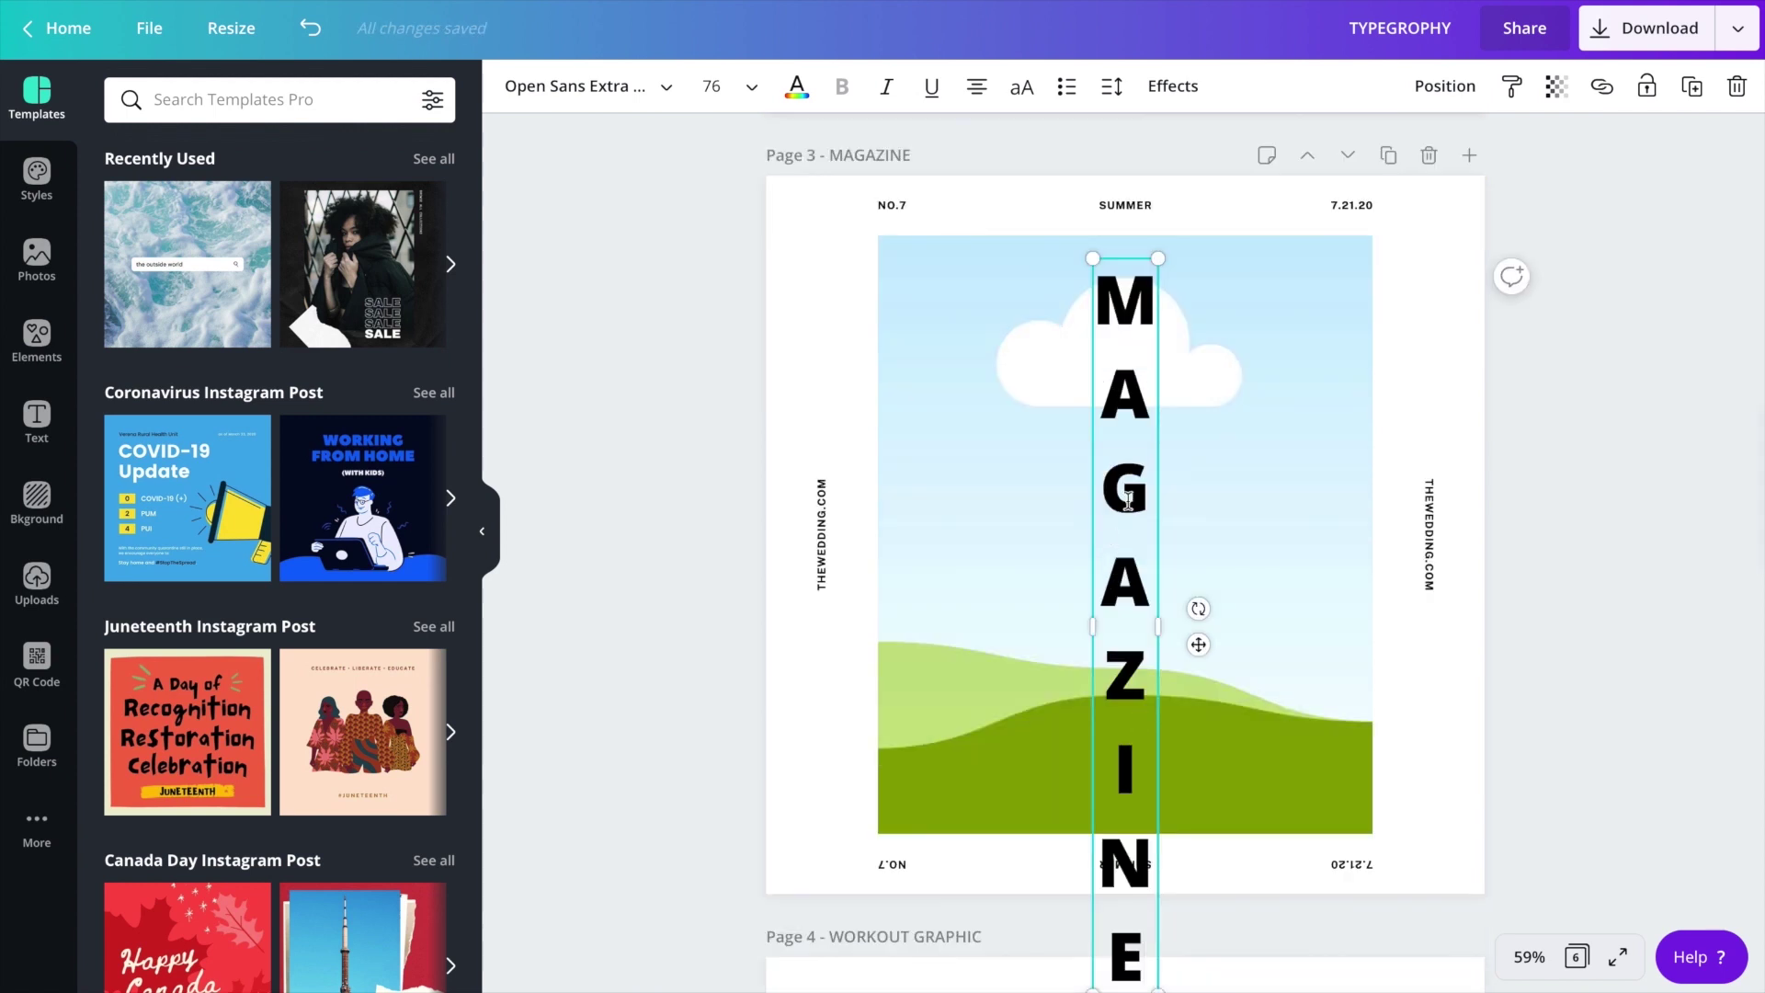
- Set the vertical MAGAZINE heading's font size to 70 and tighten its line height to 1.04
drag(1198, 645, 1198, 573)
click(711, 86)
text(70)
key(Return)
click(1183, 101)
click(1111, 86)
drag(1284, 197, 1266, 211)
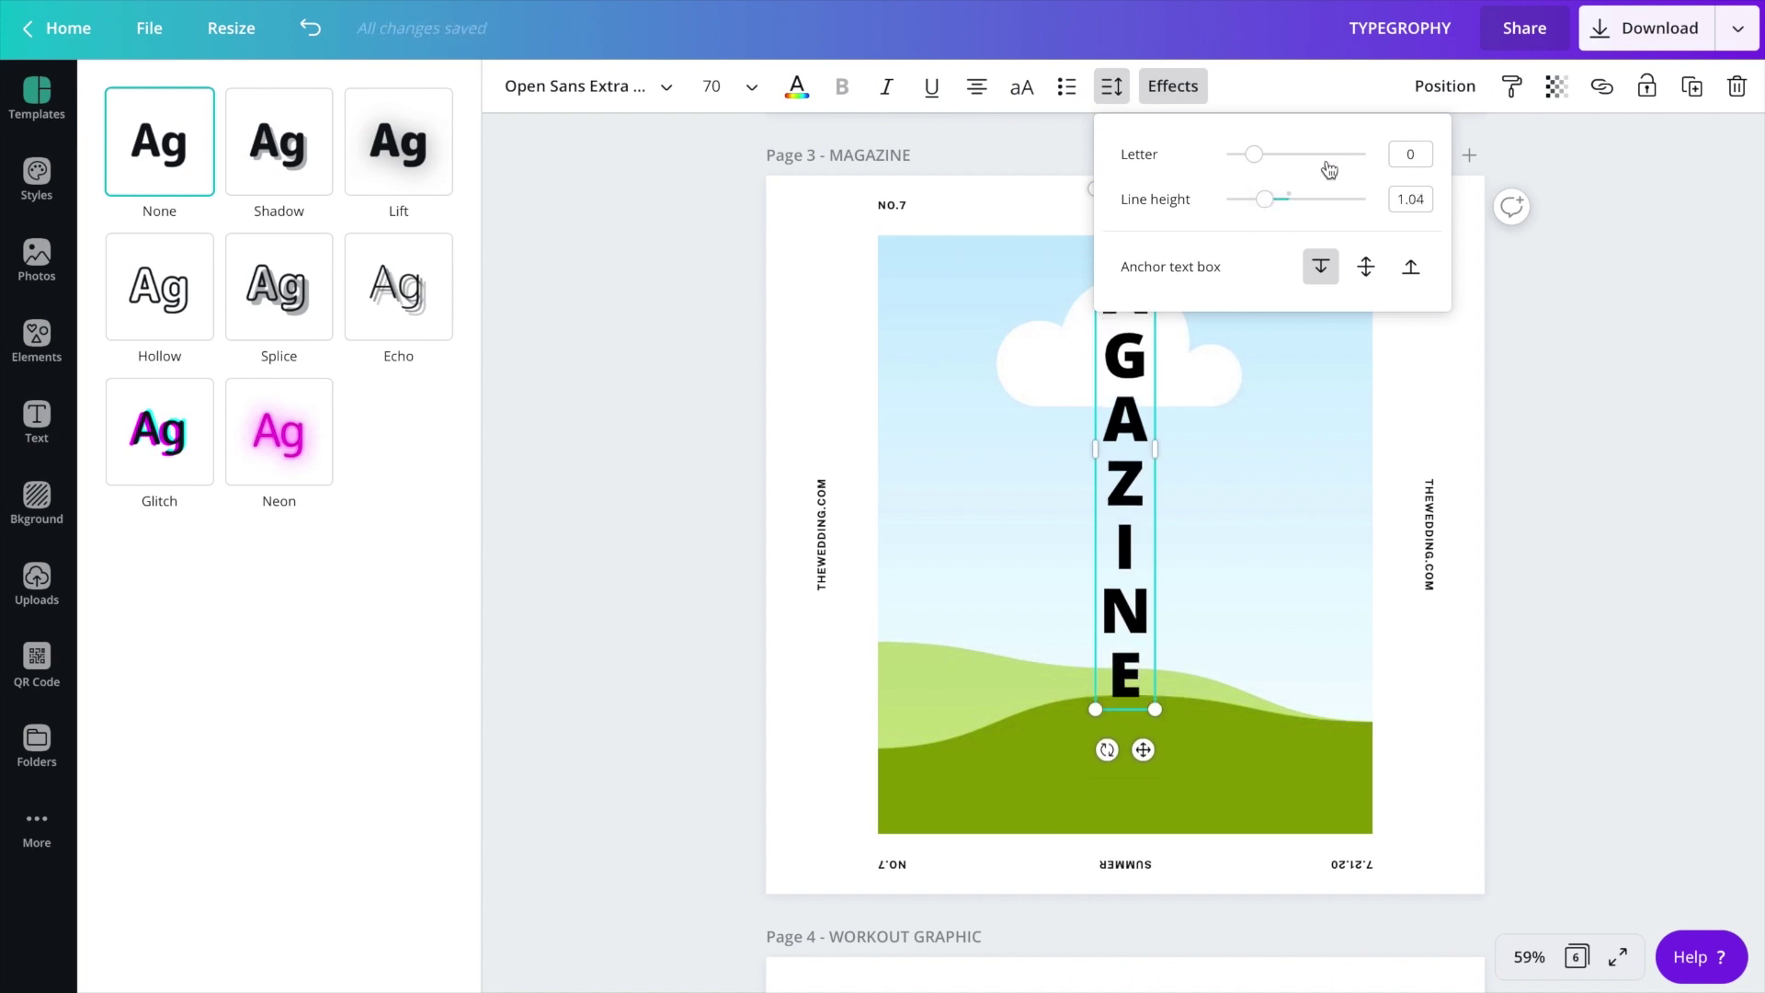
- Align the MAGAZINE heading to the vertical middle of the page
click(1443, 88)
click(1274, 300)
click(644, 280)
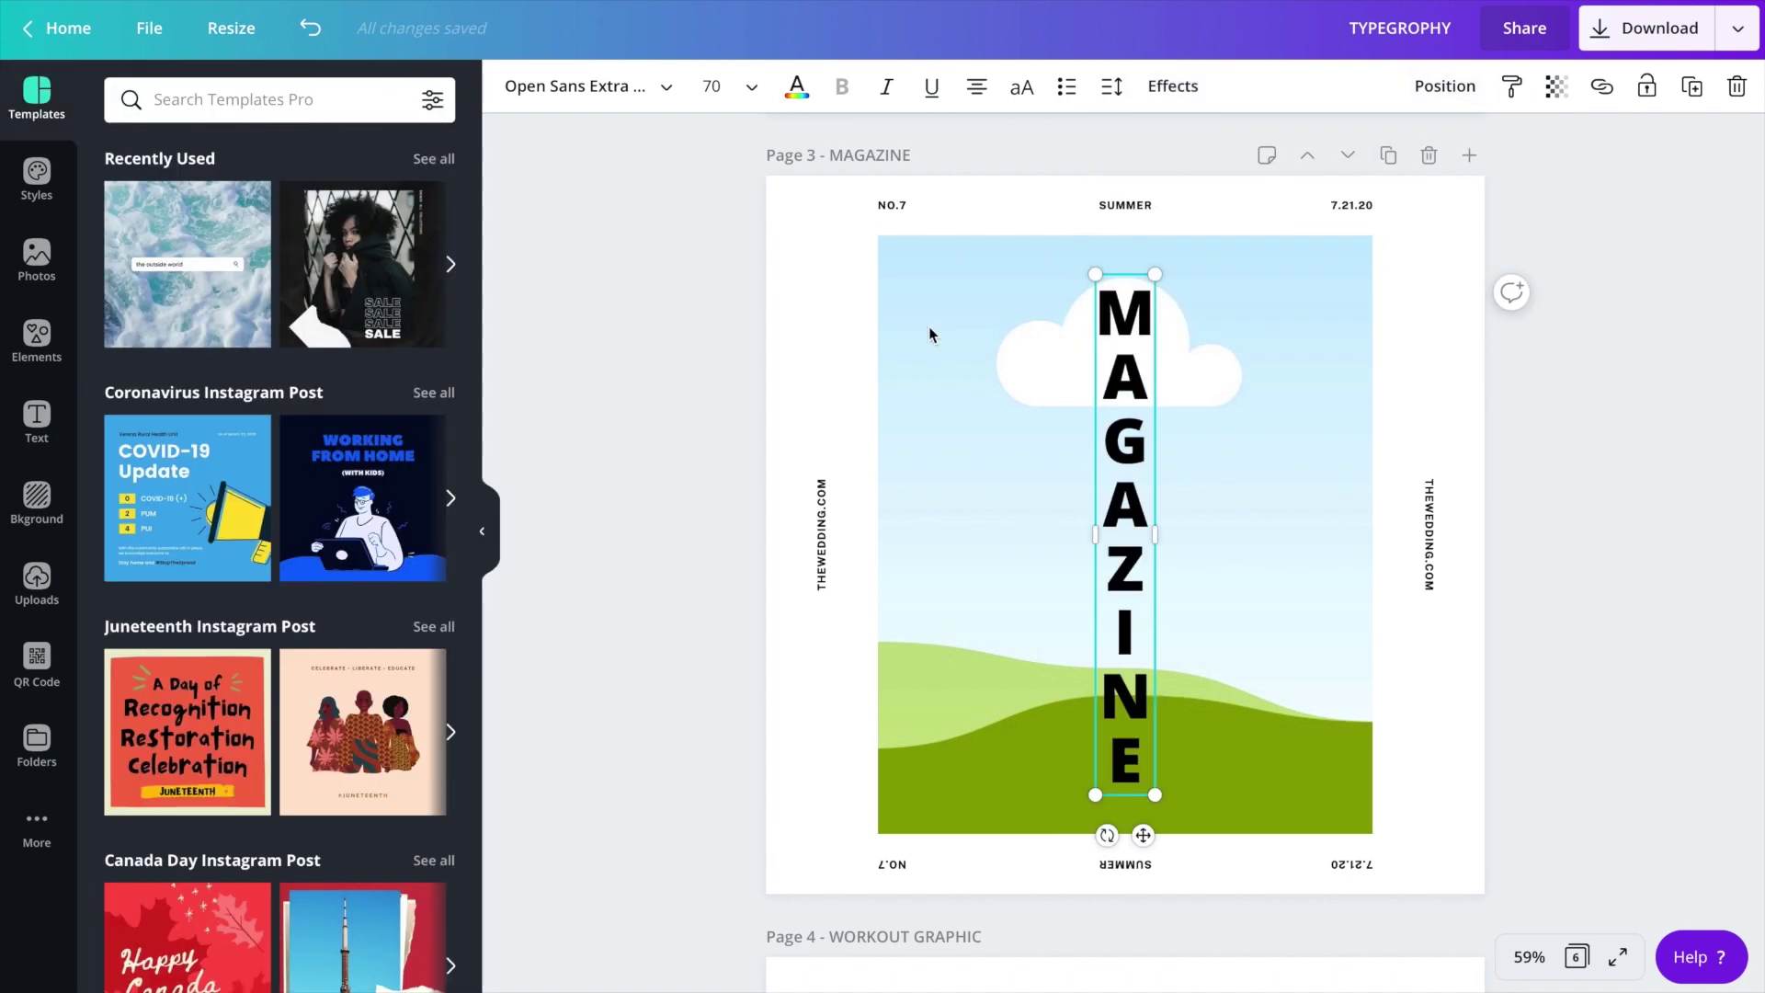
click(1477, 345)
click(1137, 471)
click(1439, 87)
click(832, 309)
click(1124, 533)
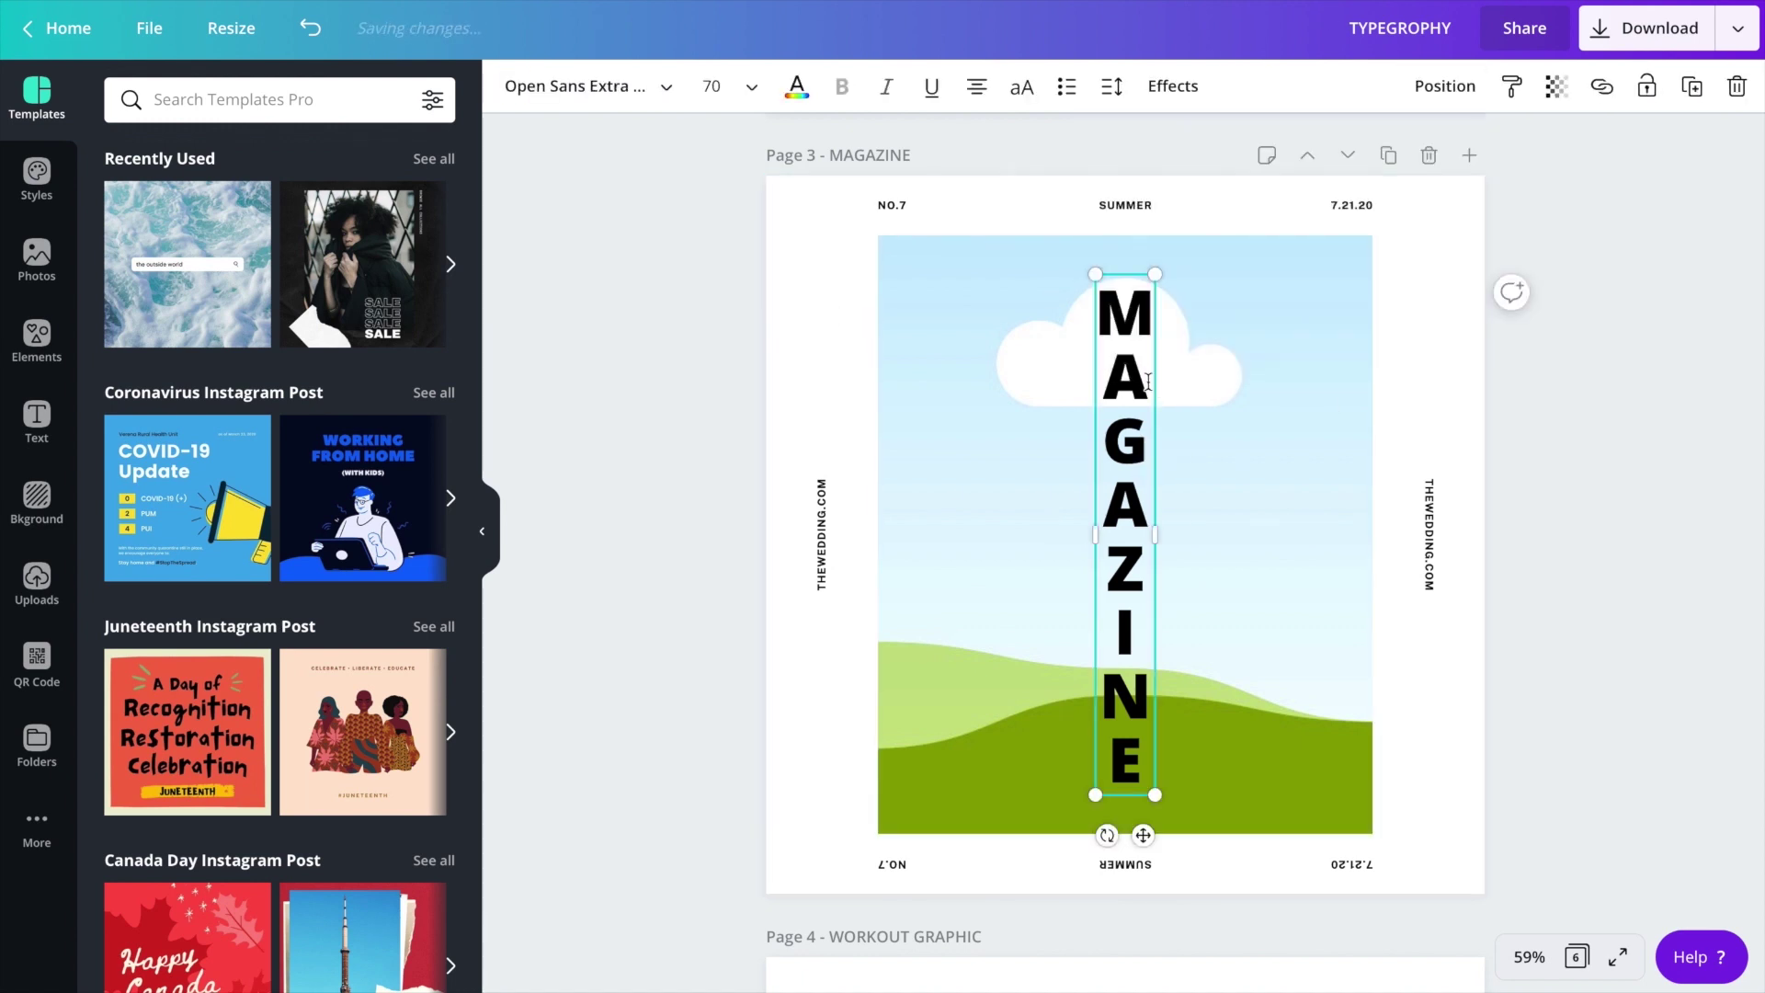
- Change the MAGAZINE heading's font to Montserrat Extra-Bold and apply the Hollow effect with thickness 55
click(622, 87)
click(293, 154)
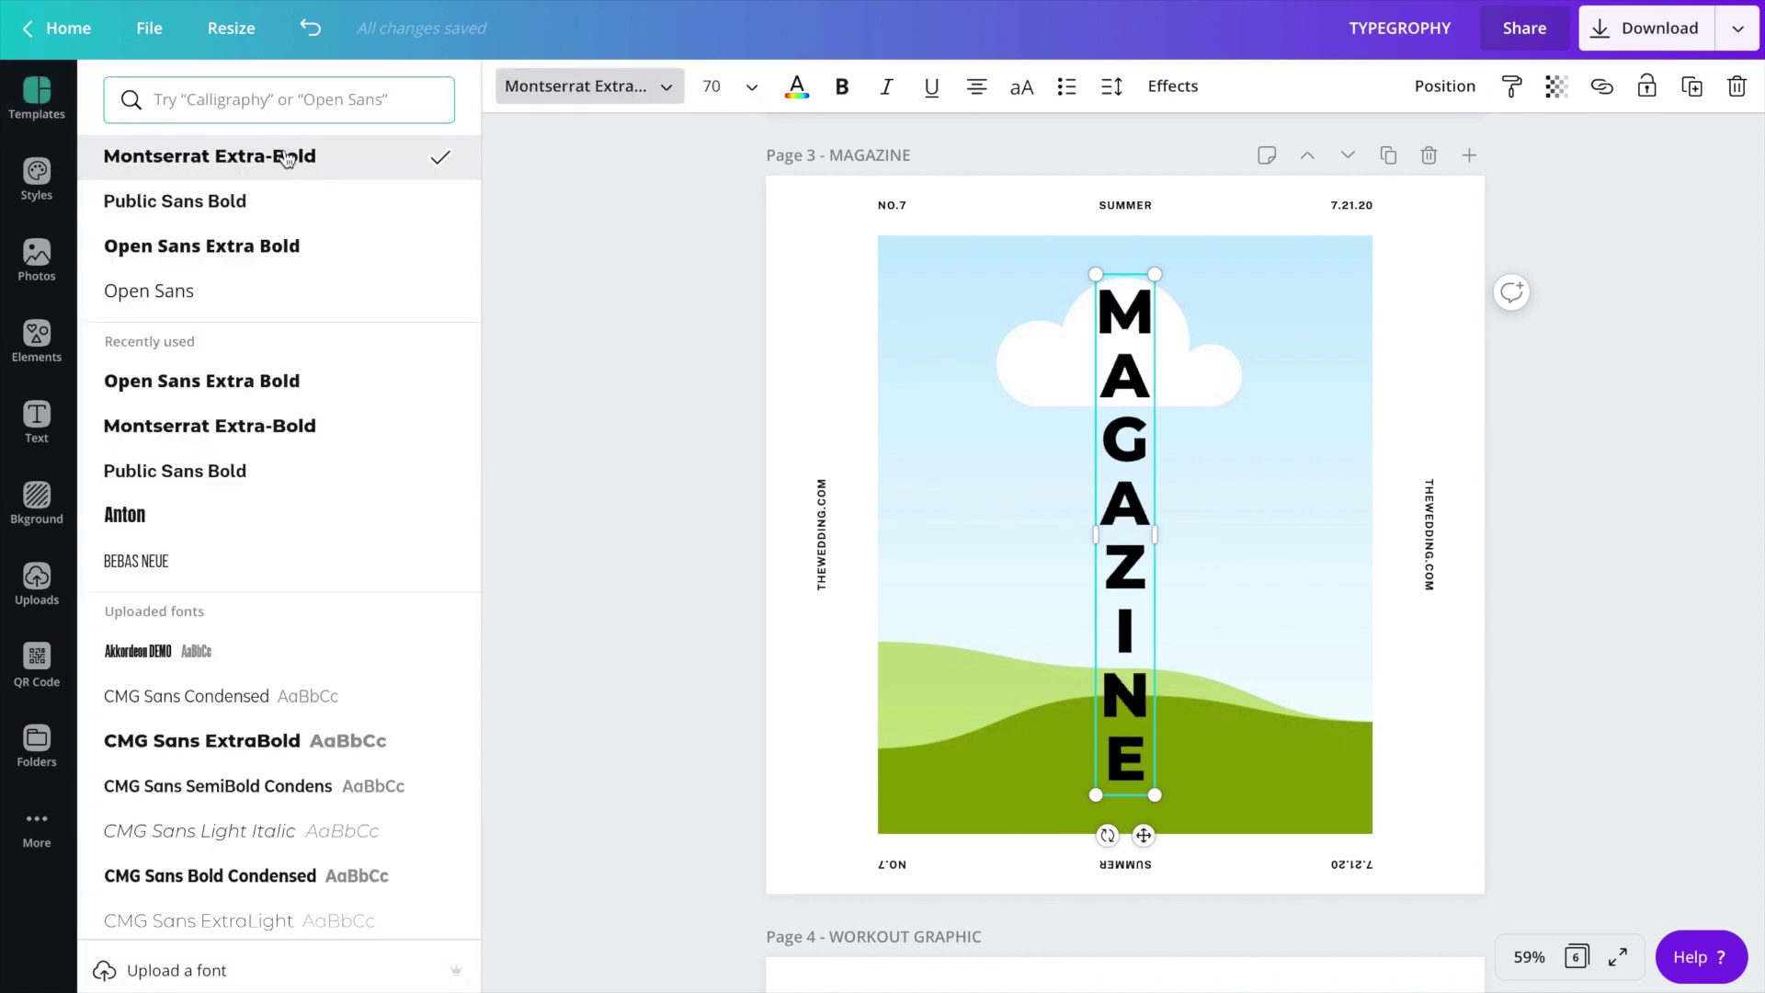
click(1173, 86)
click(168, 298)
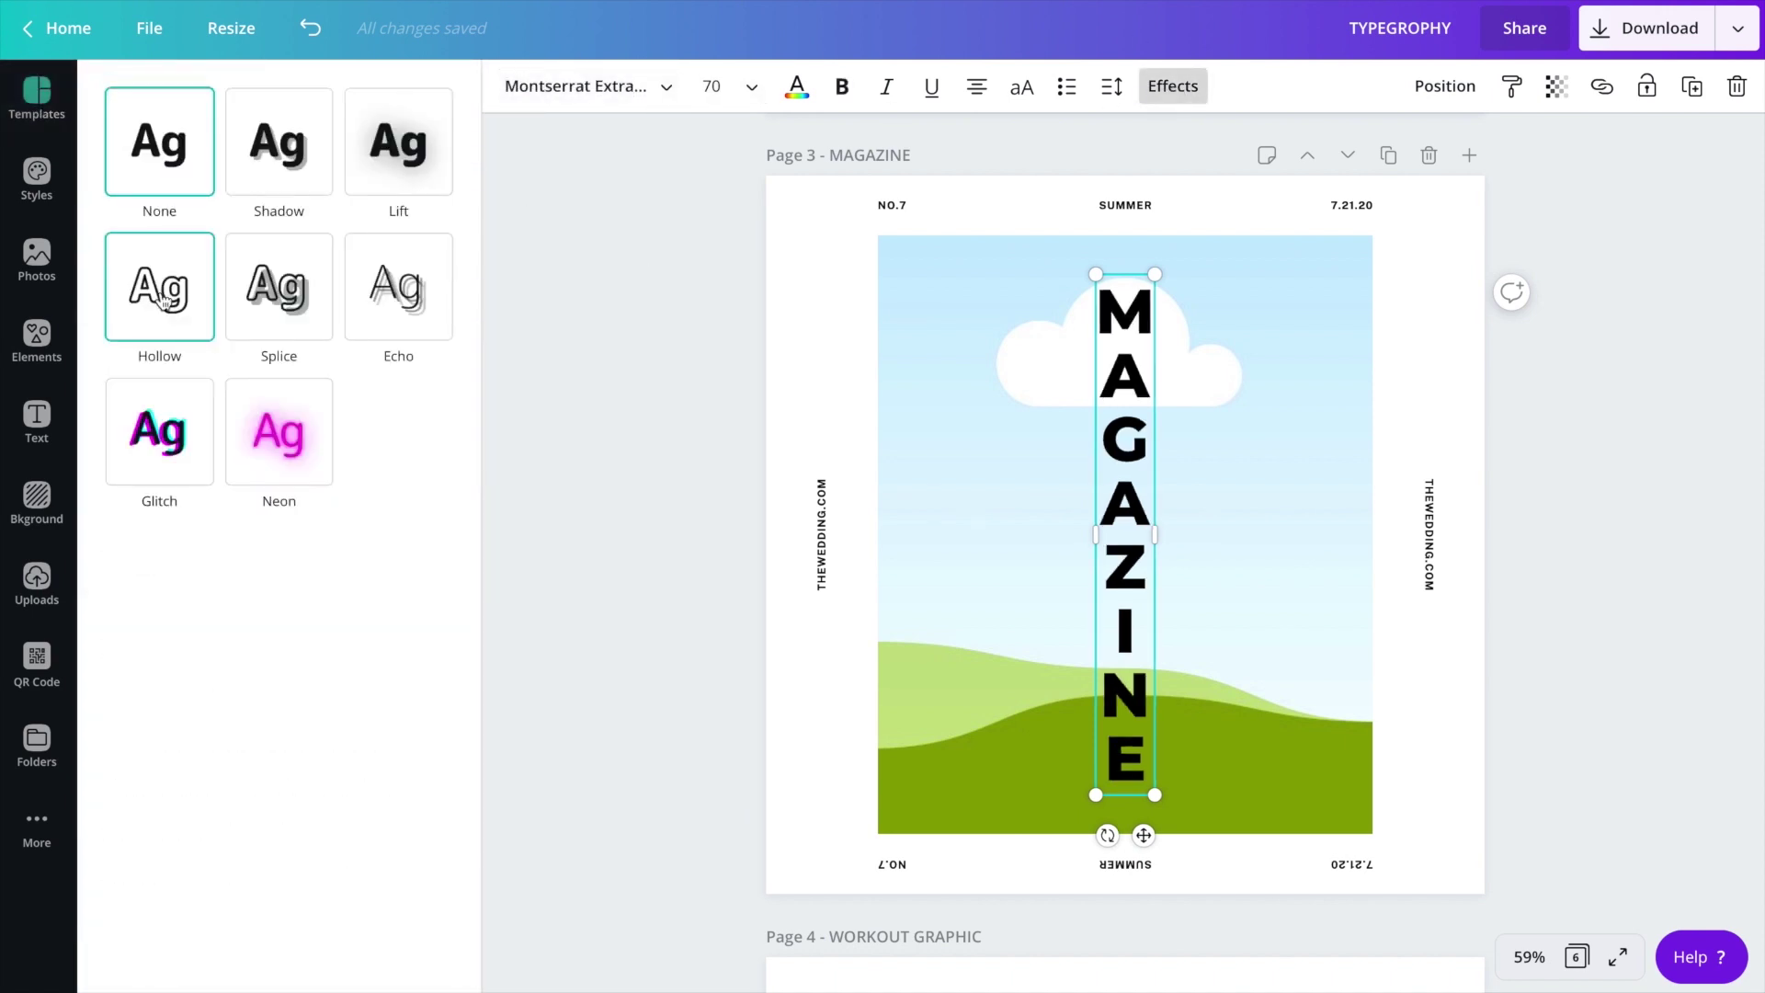
drag(278, 421, 283, 425)
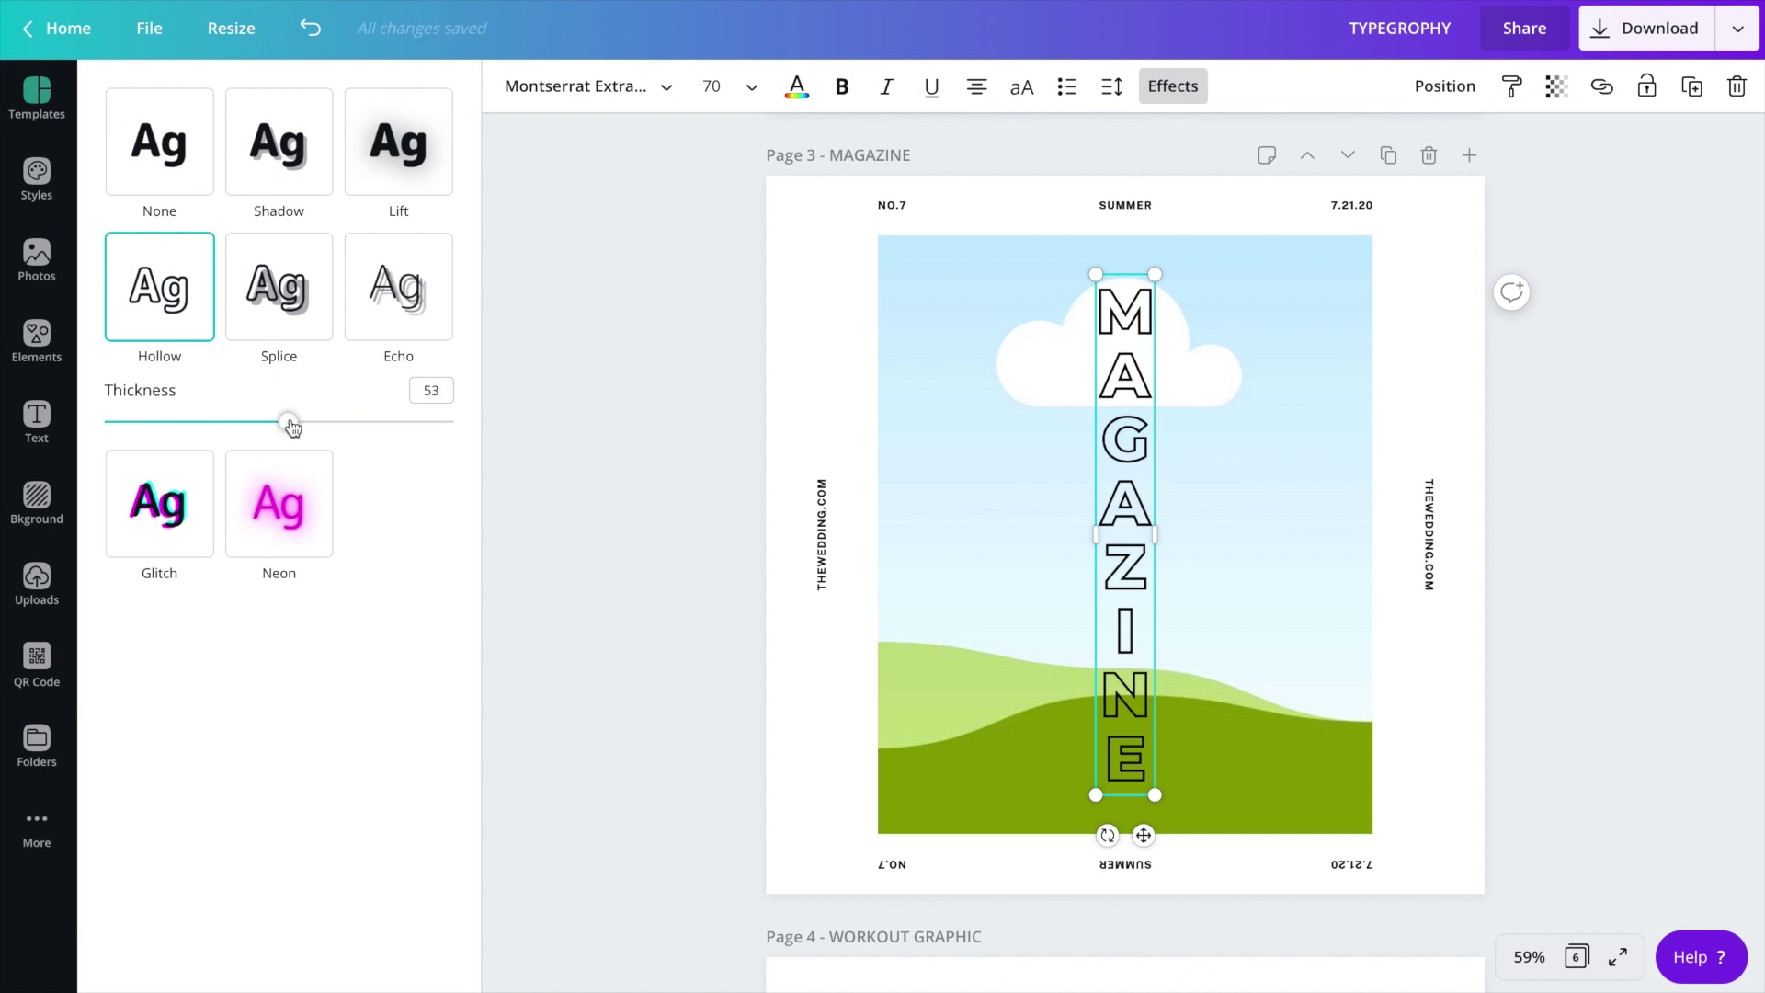
click(1445, 86)
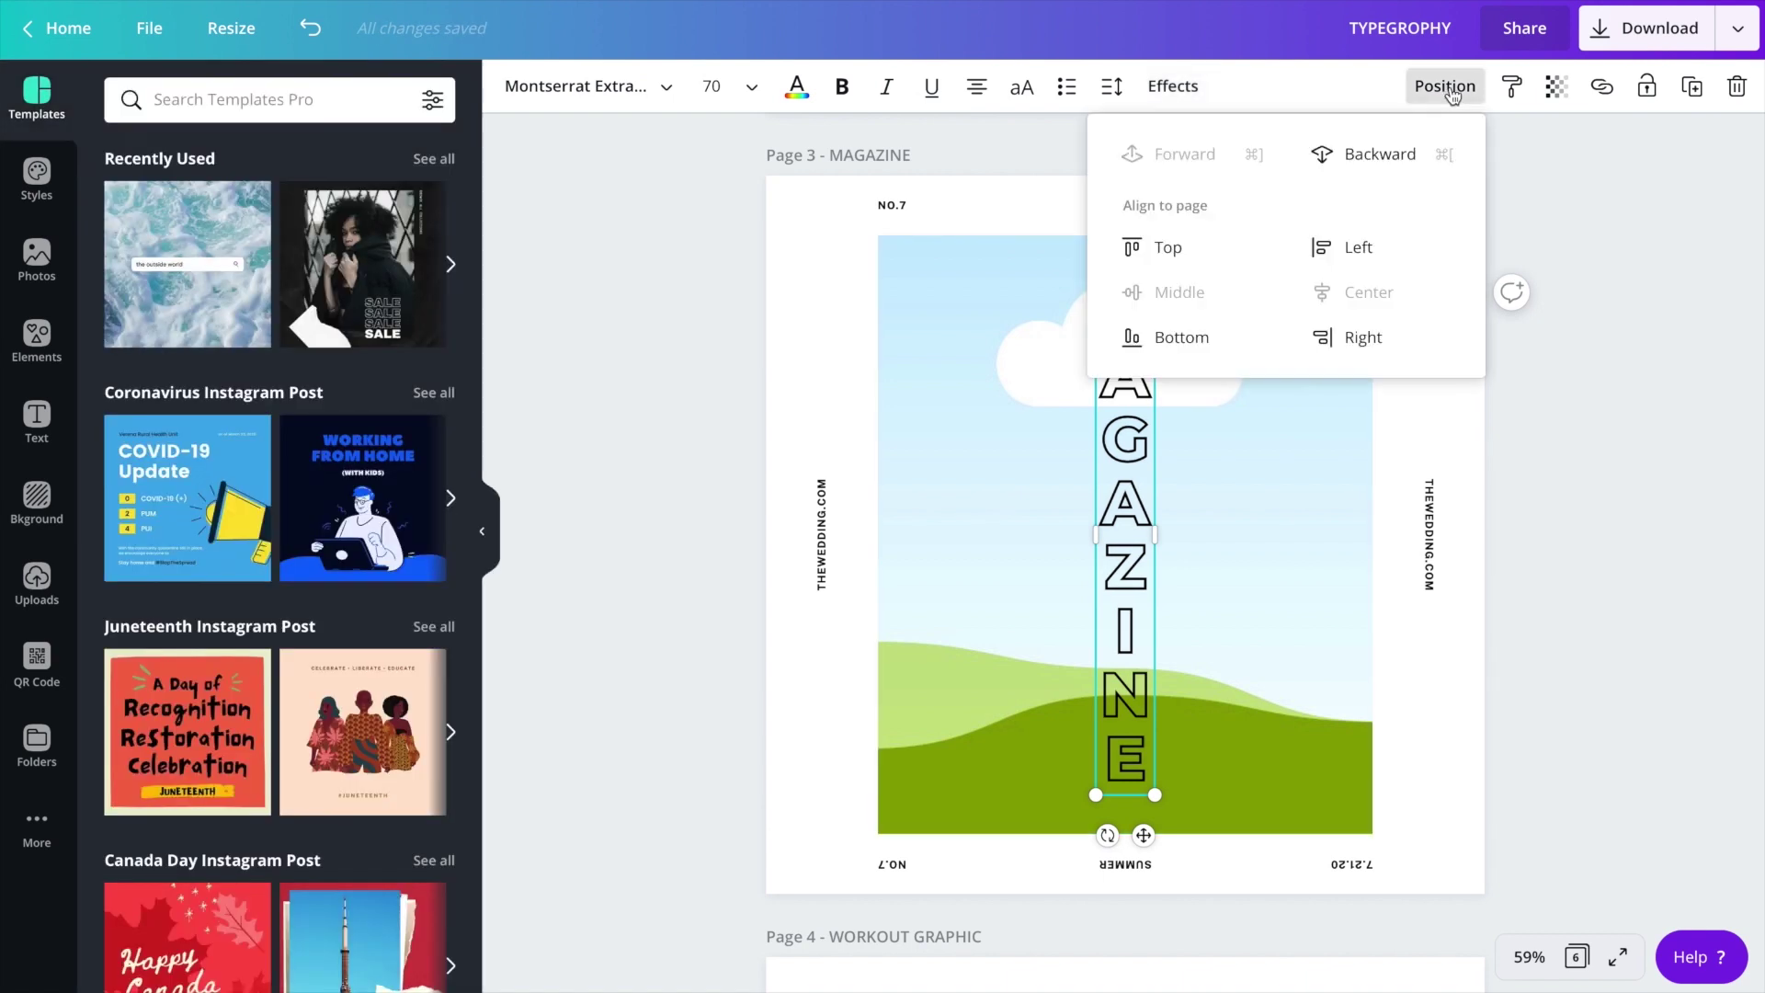
click(846, 336)
click(1140, 407)
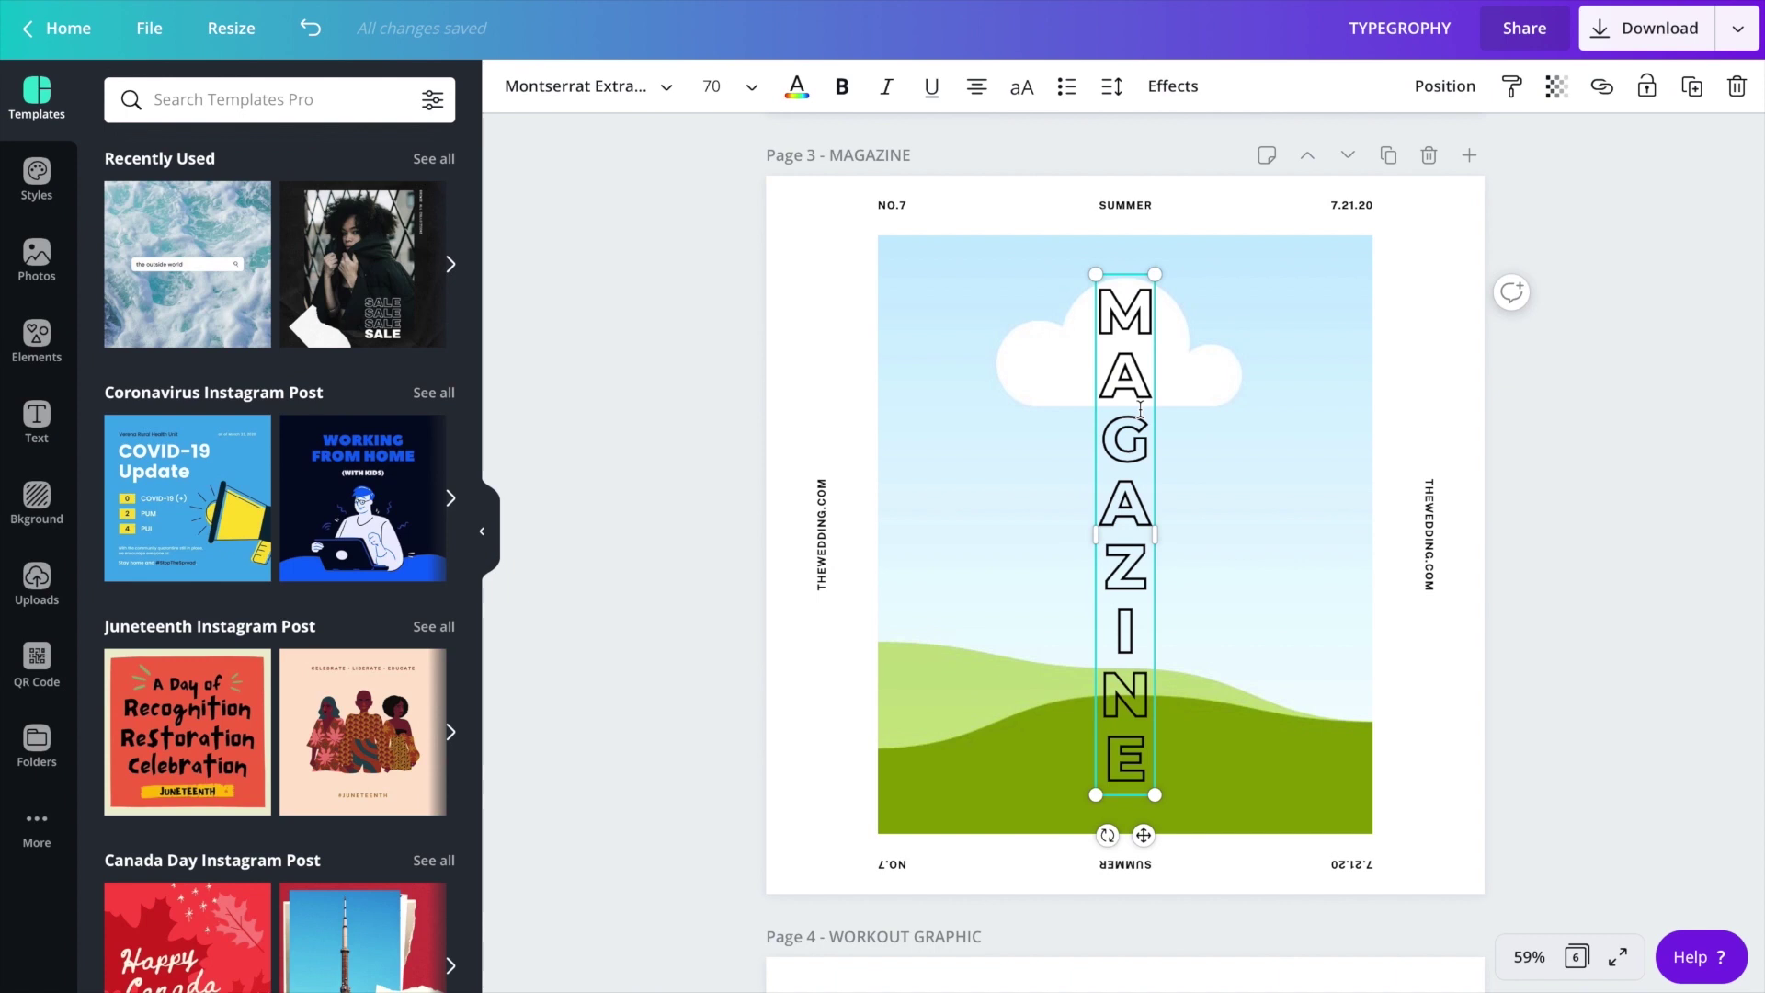
- Duplicate the MAGAZINE heading to its left and replace the copy's text with F followed by a line break
key(ctrl+d)
drag(1142, 427, 982, 430)
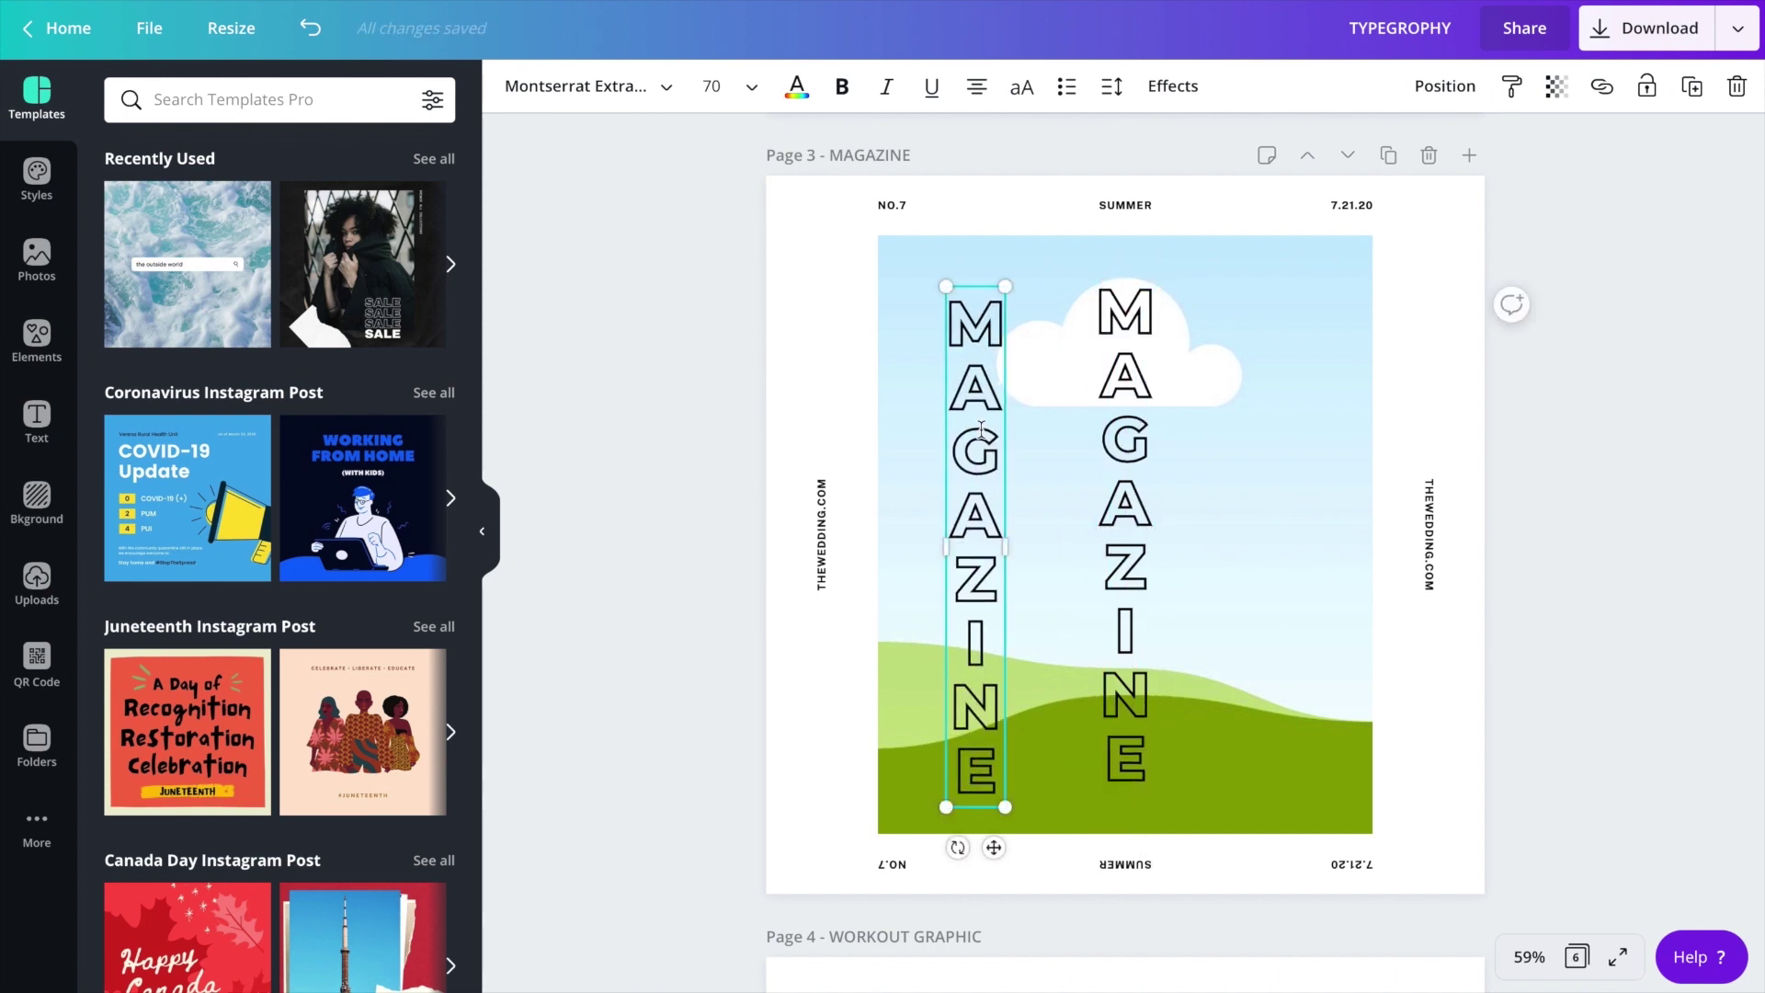
double_click(971, 327)
drag(971, 326, 976, 781)
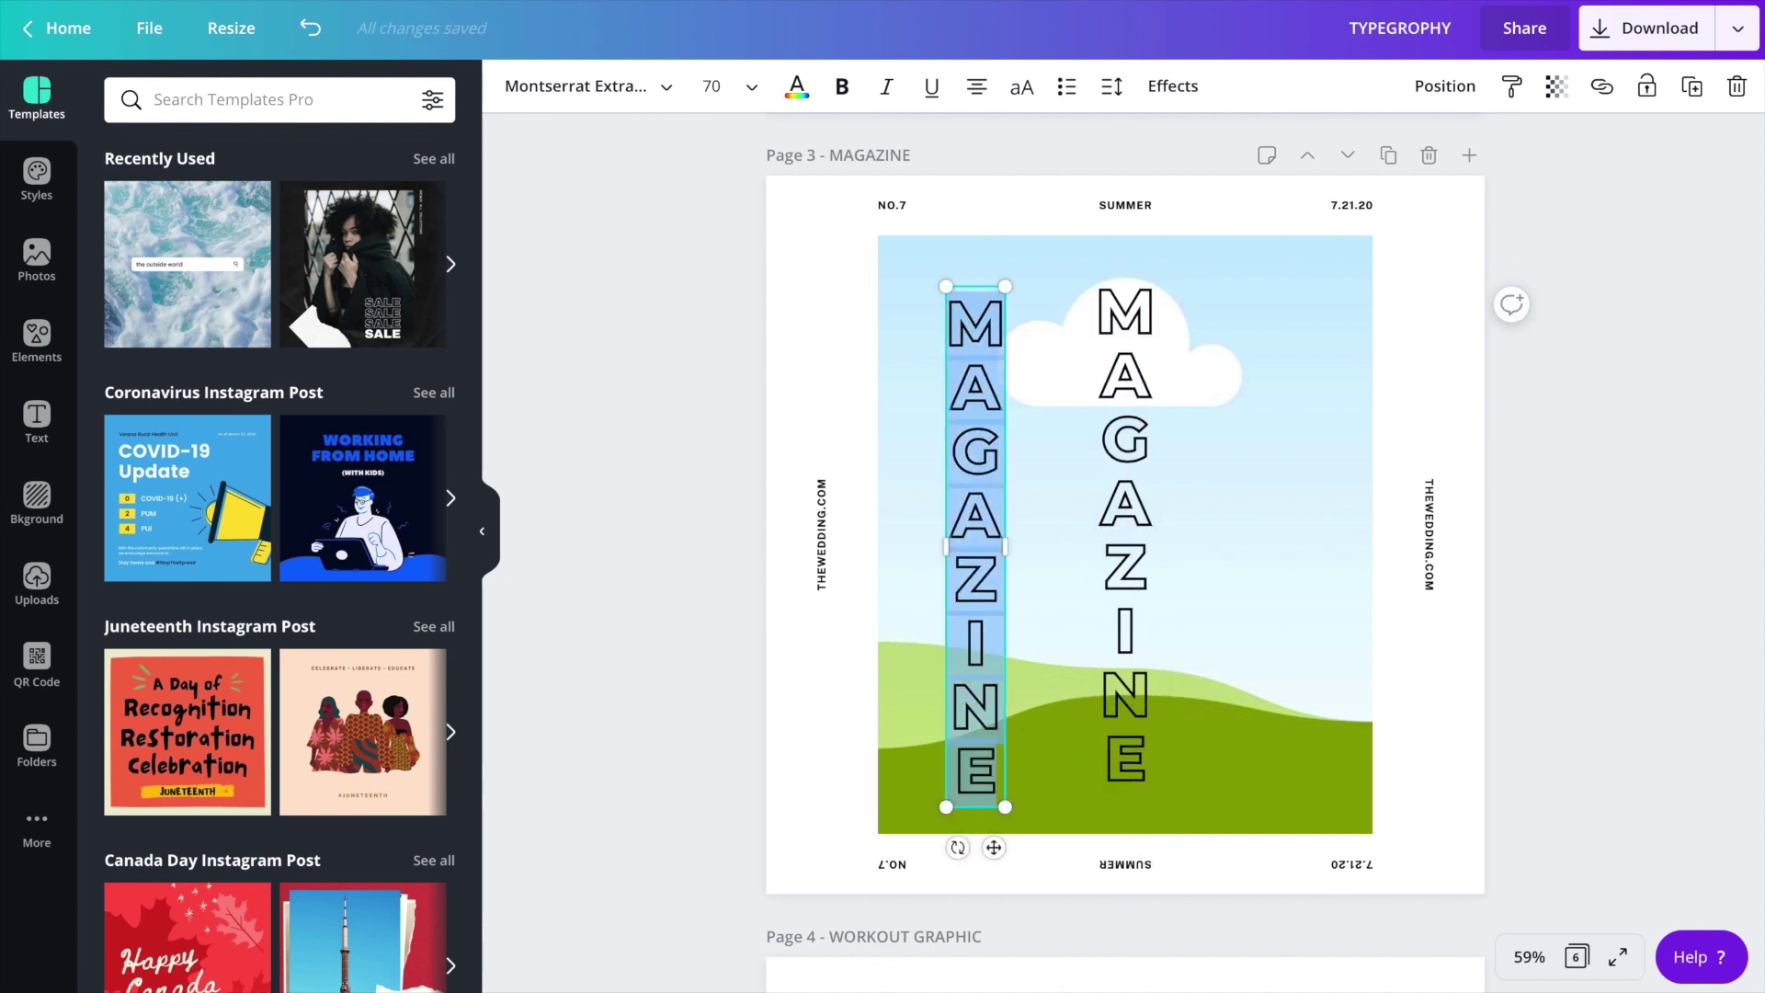
text(F)
key(Return)
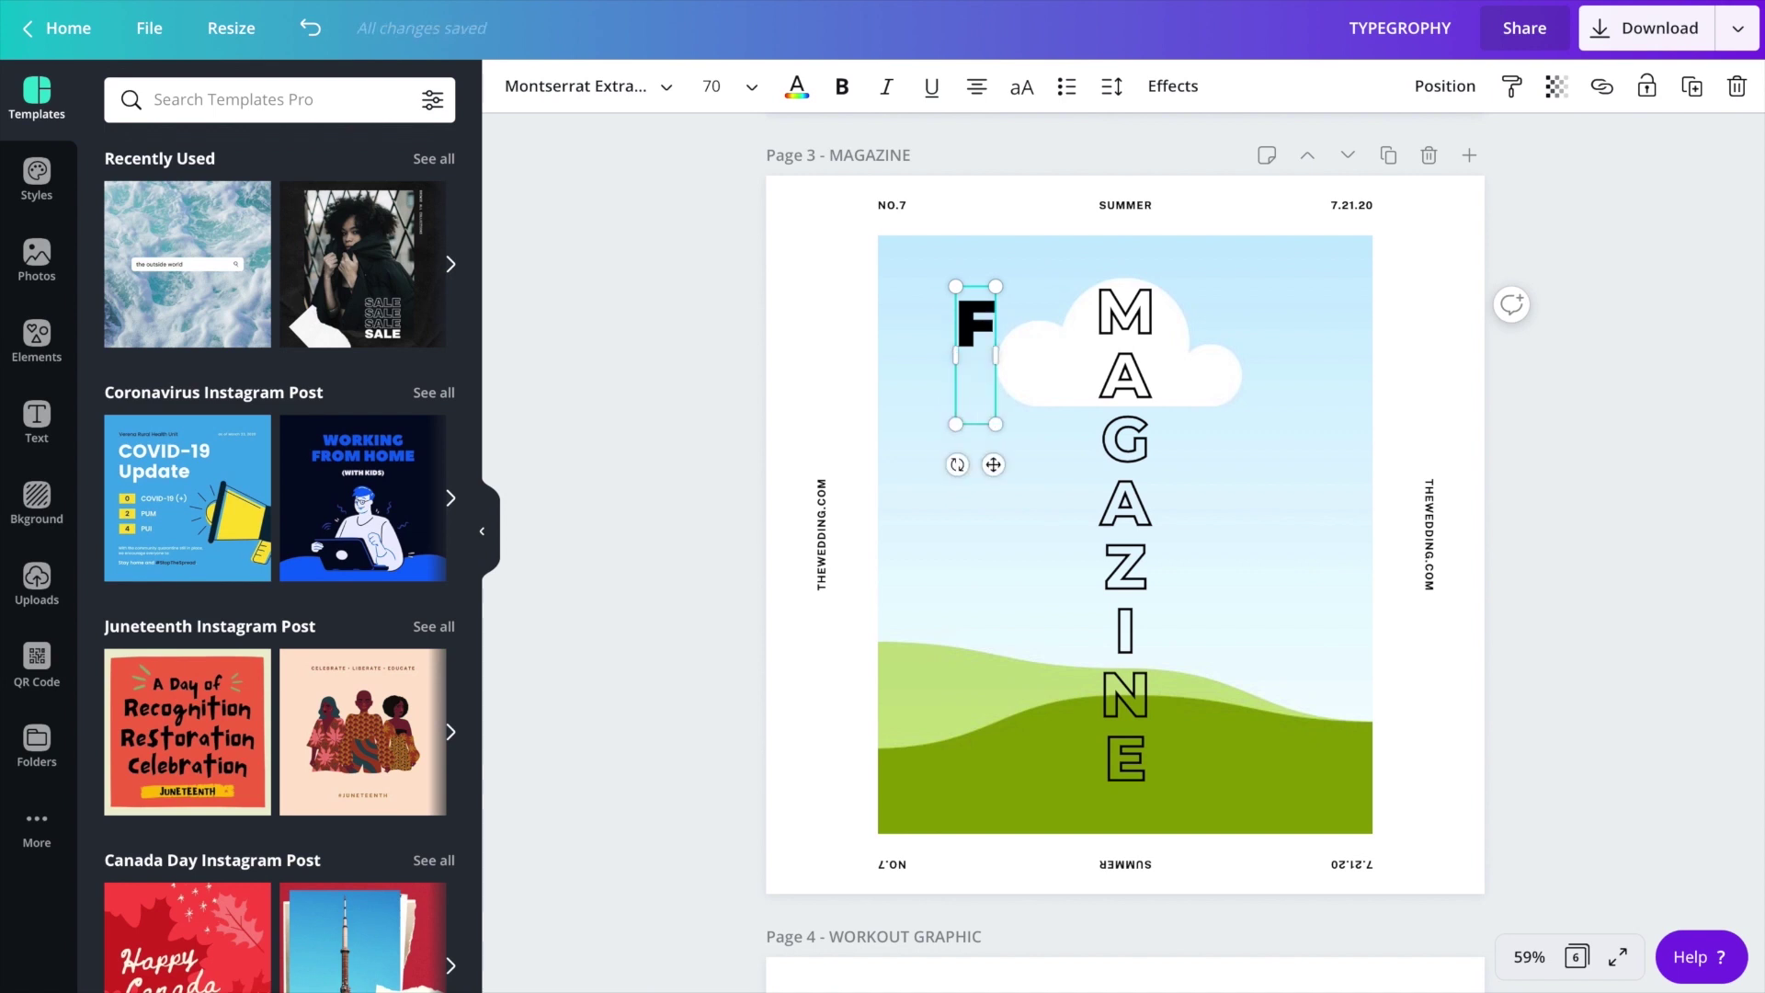
- Add O, R, E, V, E and R under the F, one letter per line, to spell FOREVER
text(O)
key(Return)
text(R)
key(Return)
text(EV)
key(BackSpace)
key(Return)
text(V)
key(Return)
text(E)
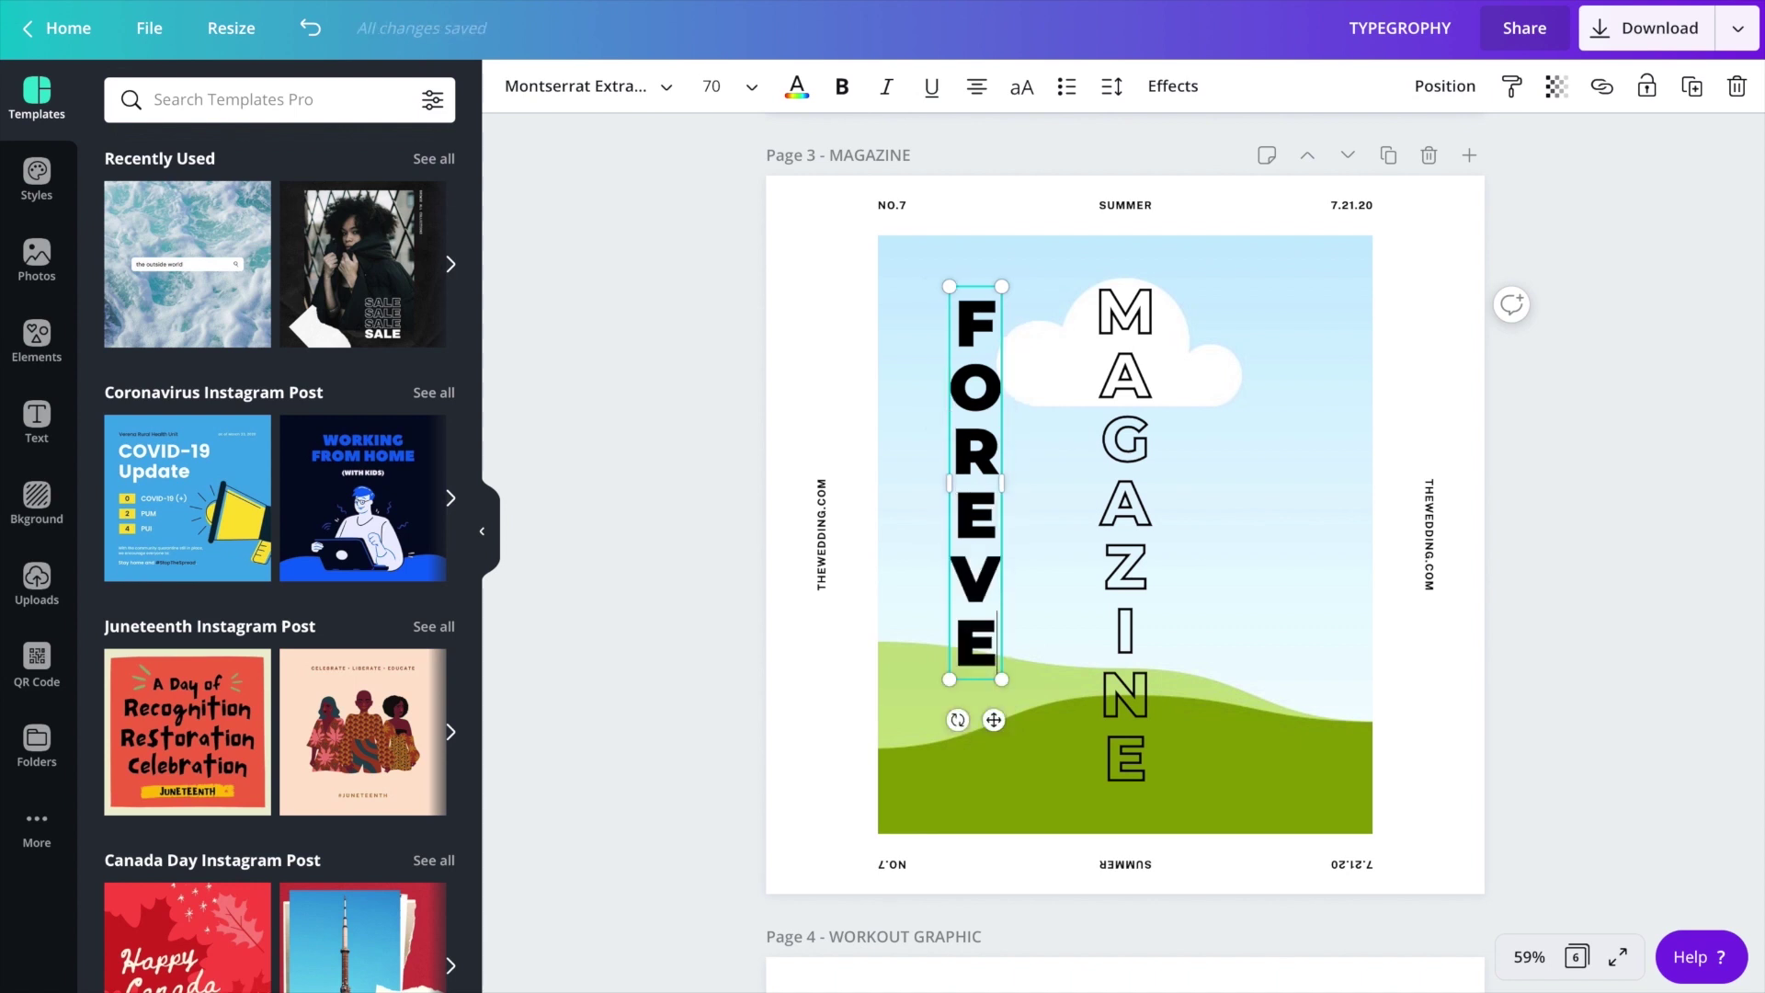
key(Return)
text(R)
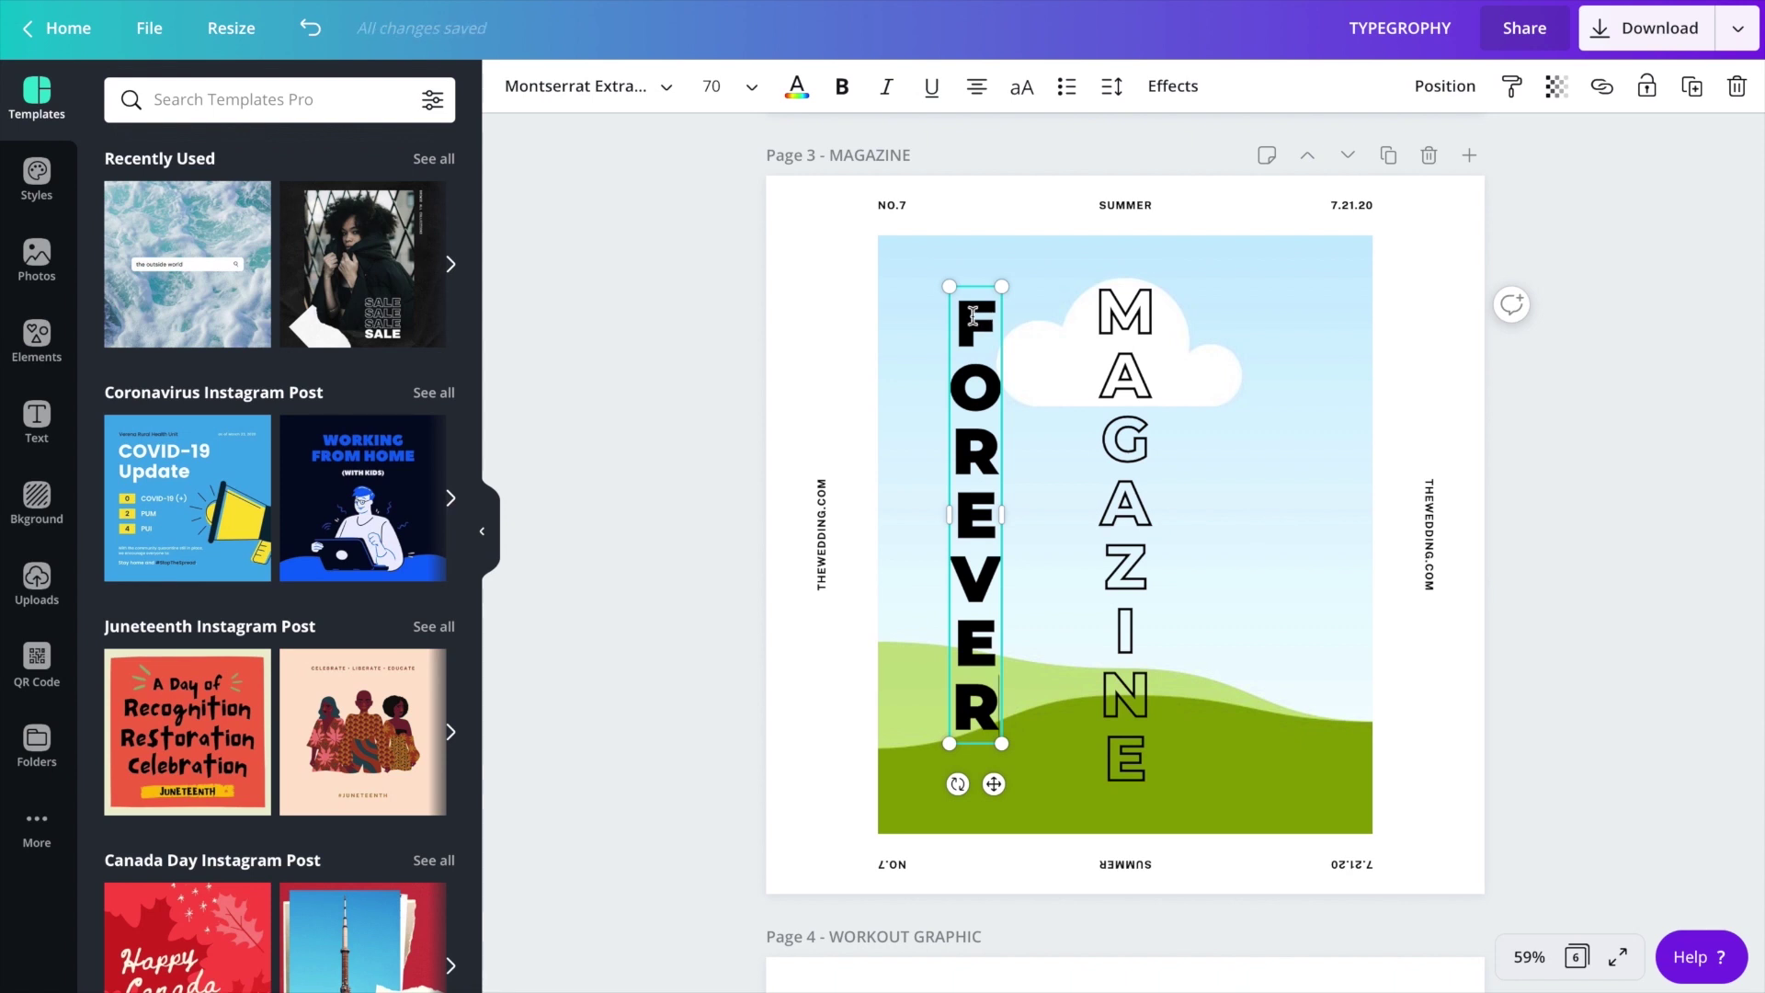
- Set the FOREVER column's font size to 40 and place it vertically centered near the image grid's left edge
click(852, 423)
click(963, 336)
click(710, 86)
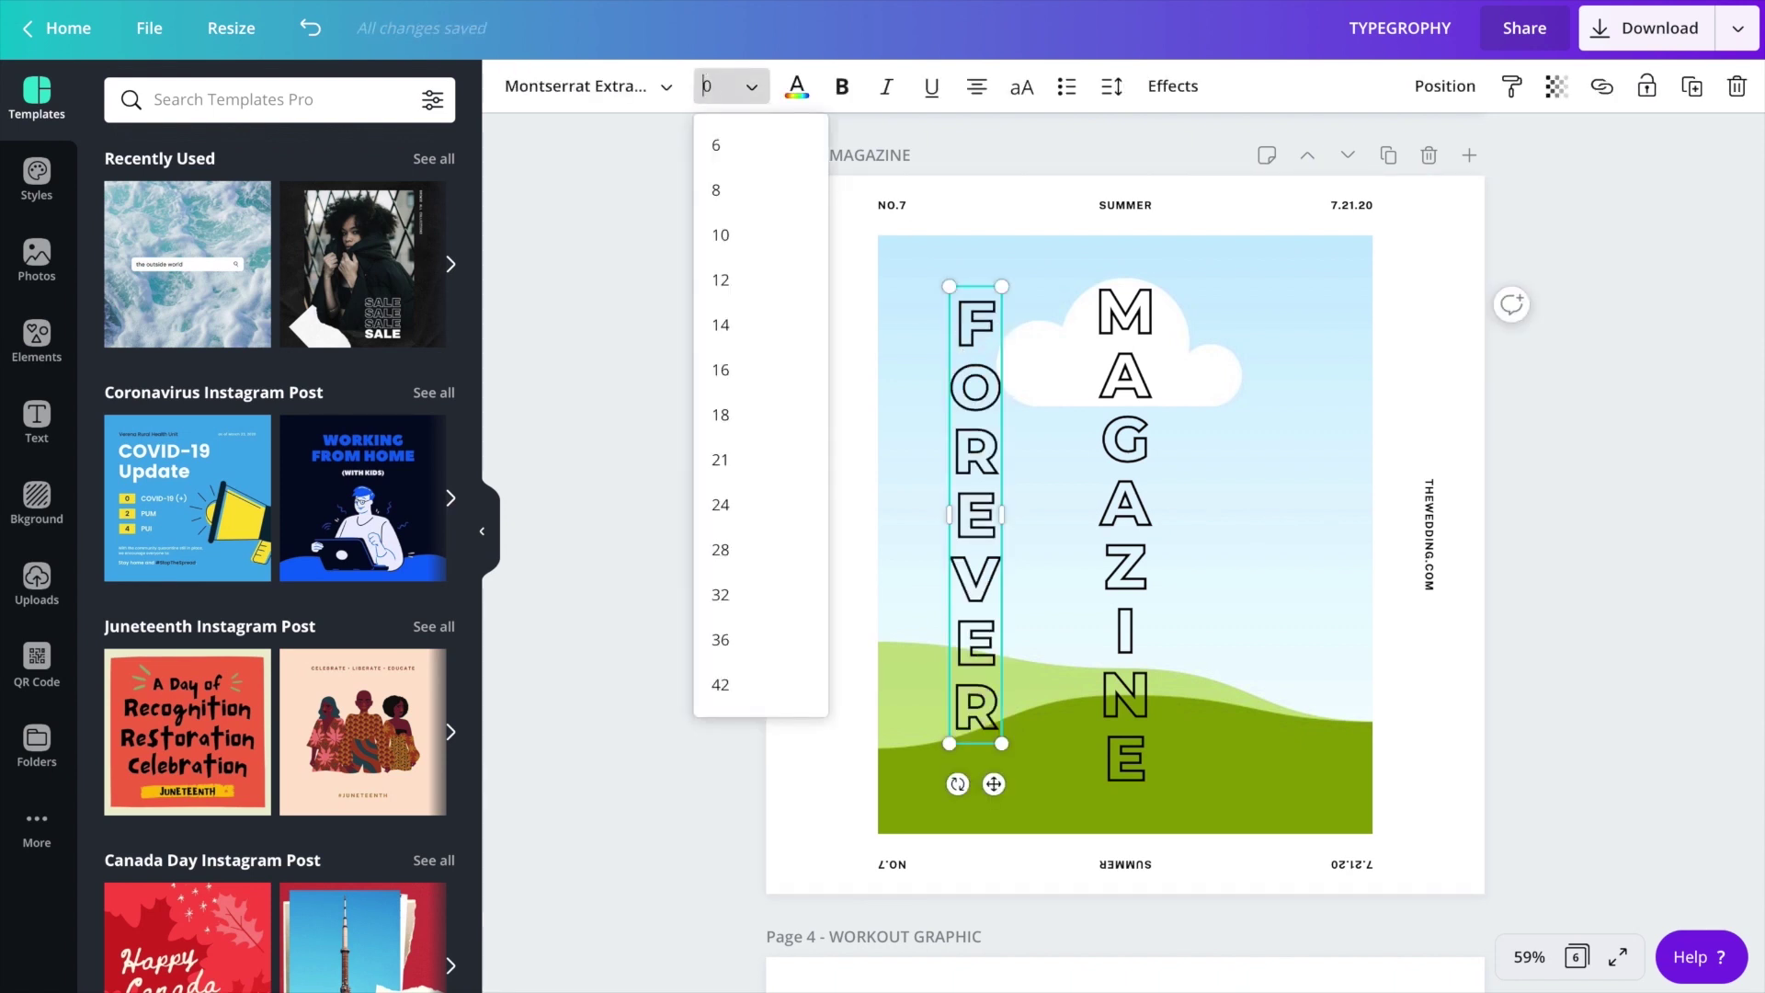
text(40)
key(Return)
click(1443, 92)
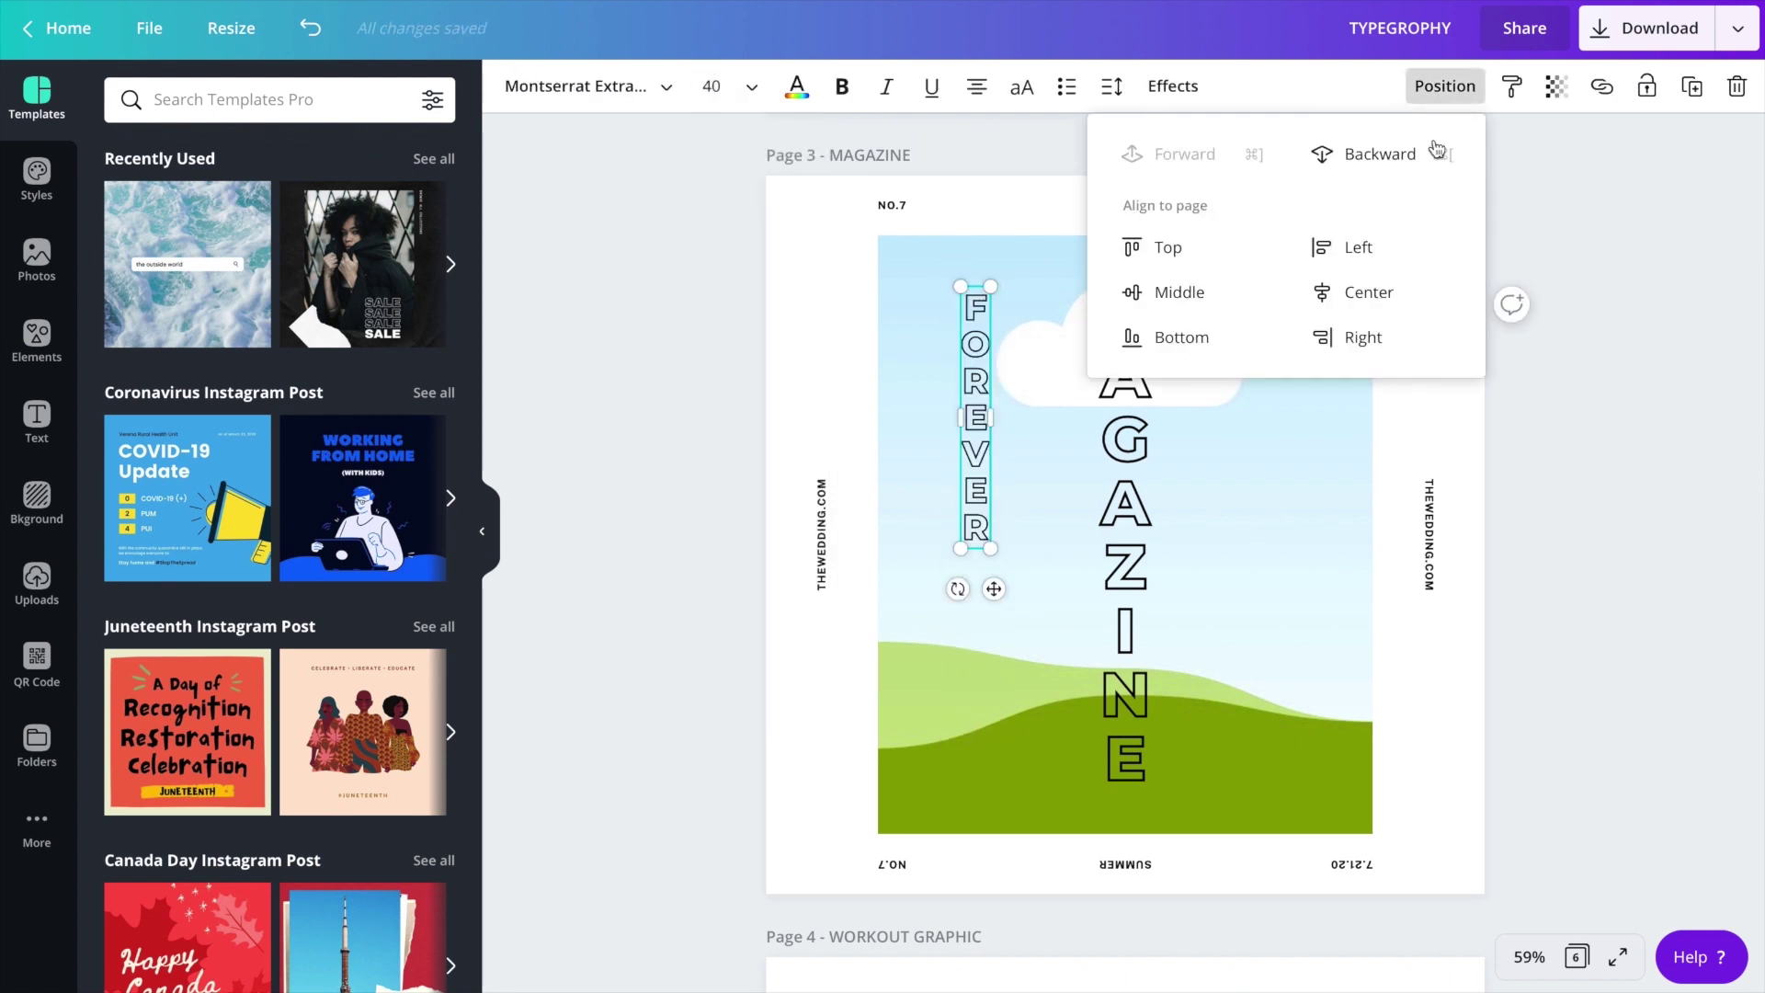
click(1194, 291)
drag(992, 705, 945, 710)
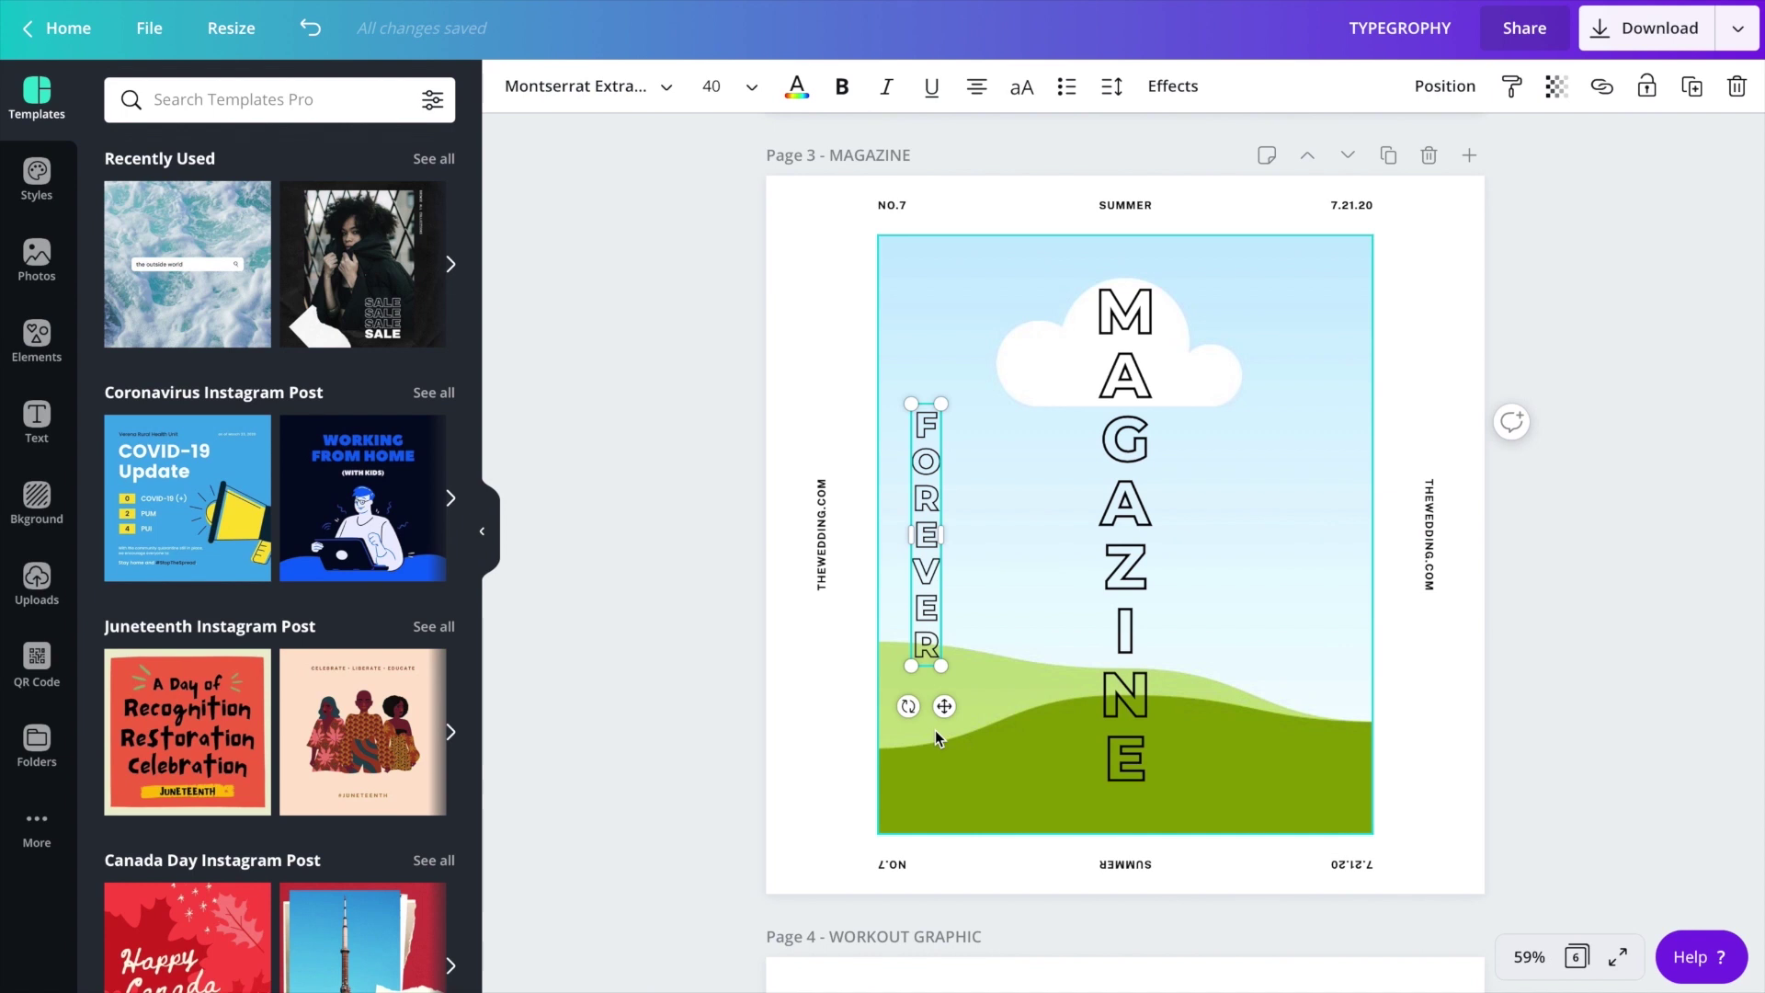
- Add a navy rectangle and shrink it into a narrow spacer between the image grid's left edge and the FOREVER column
click(848, 471)
key(r)
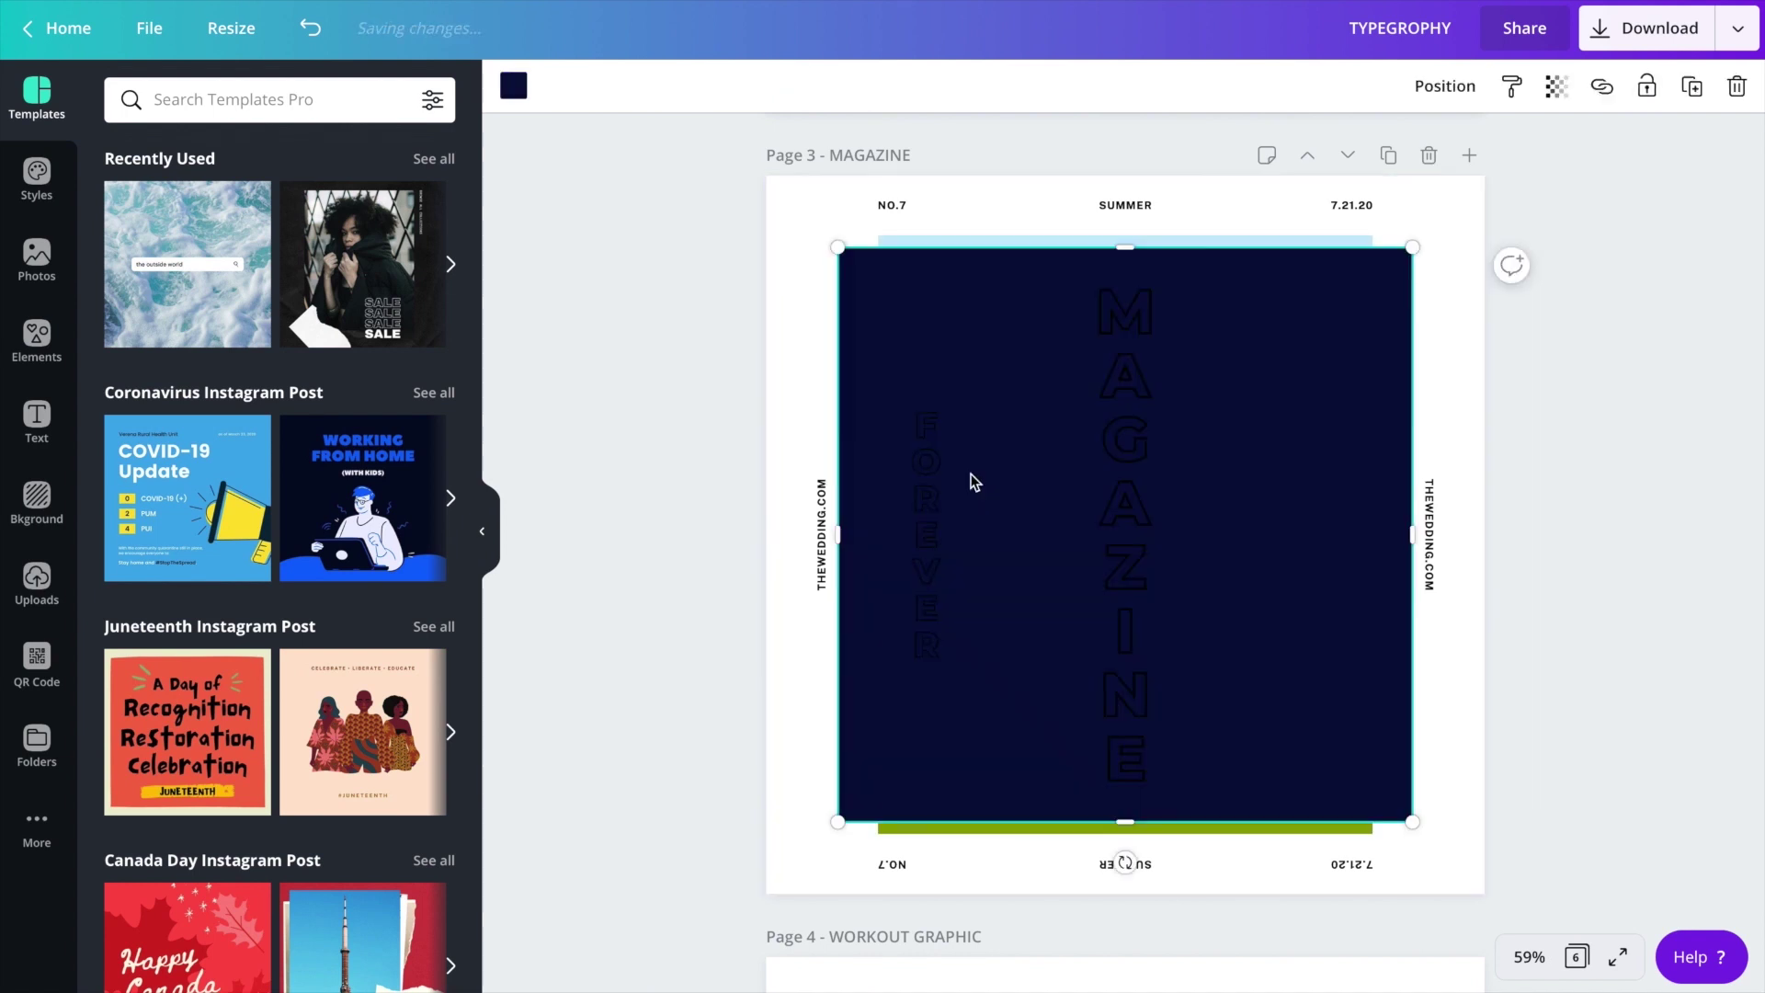
drag(1376, 251, 907, 656)
drag(874, 820, 874, 740)
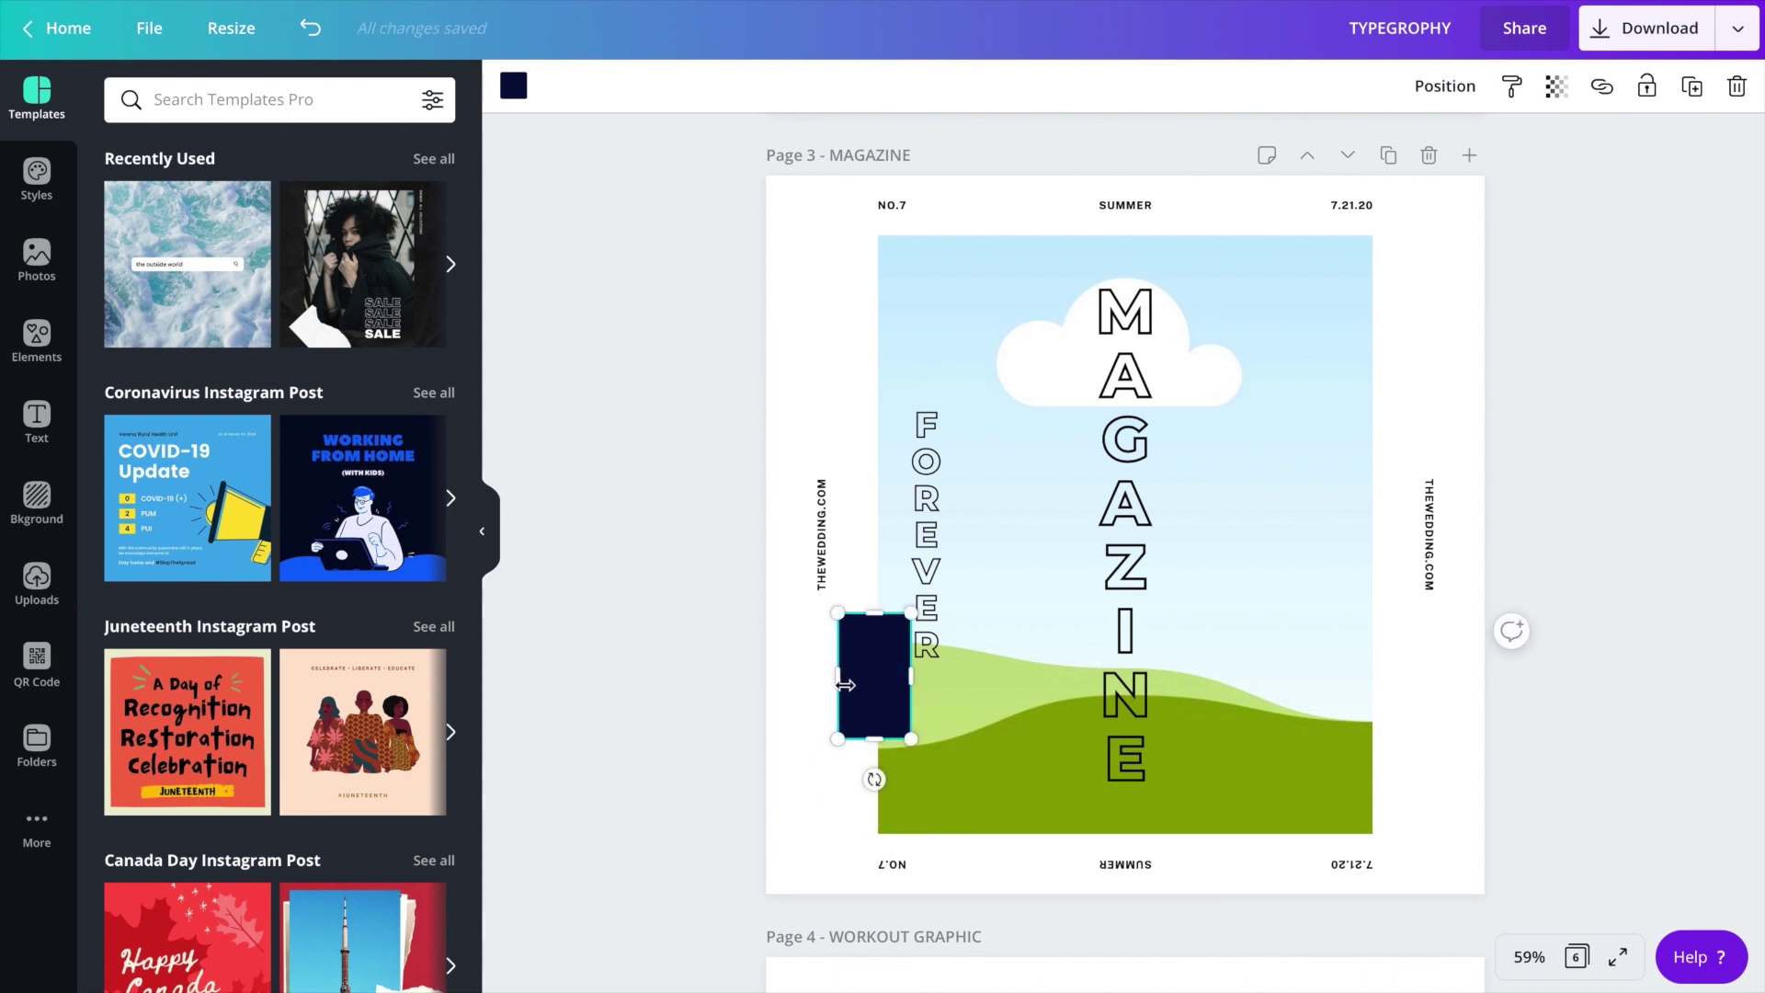
drag(840, 677, 880, 684)
- Move the spacer, vertically centered, to the inside of the grid's right edge and place a copy of the FOREVER column against it
click(1440, 87)
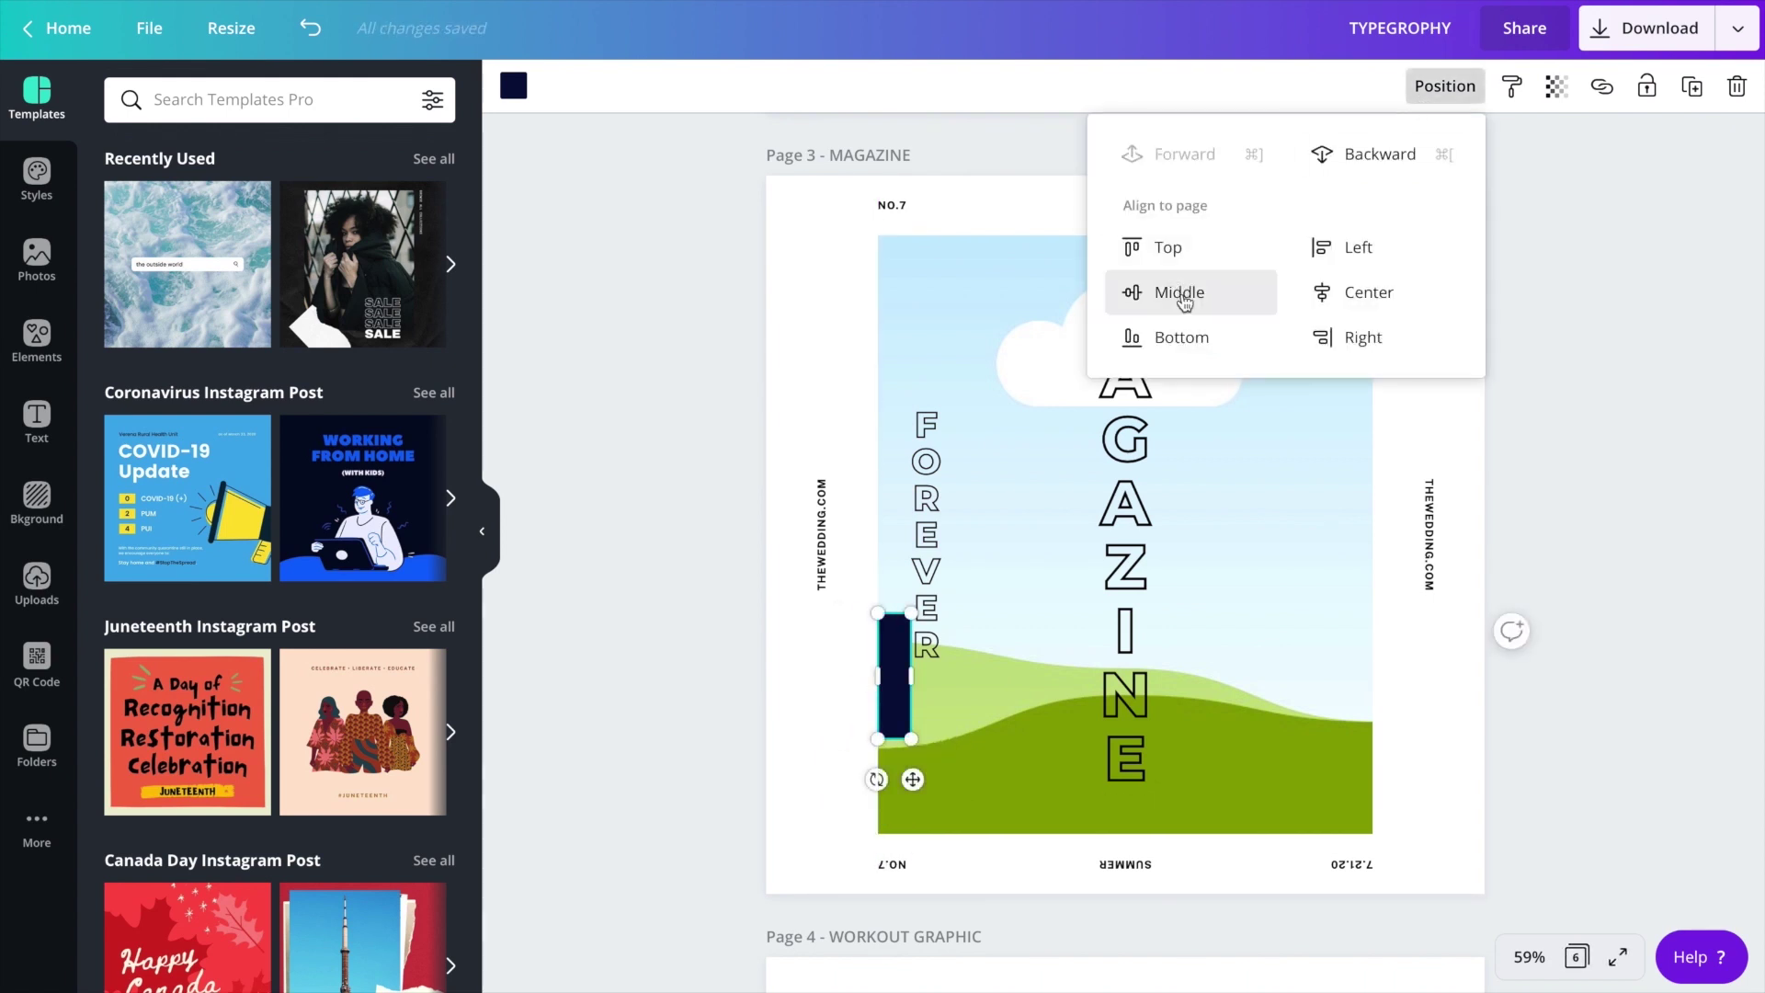
click(1177, 292)
drag(912, 640, 1372, 639)
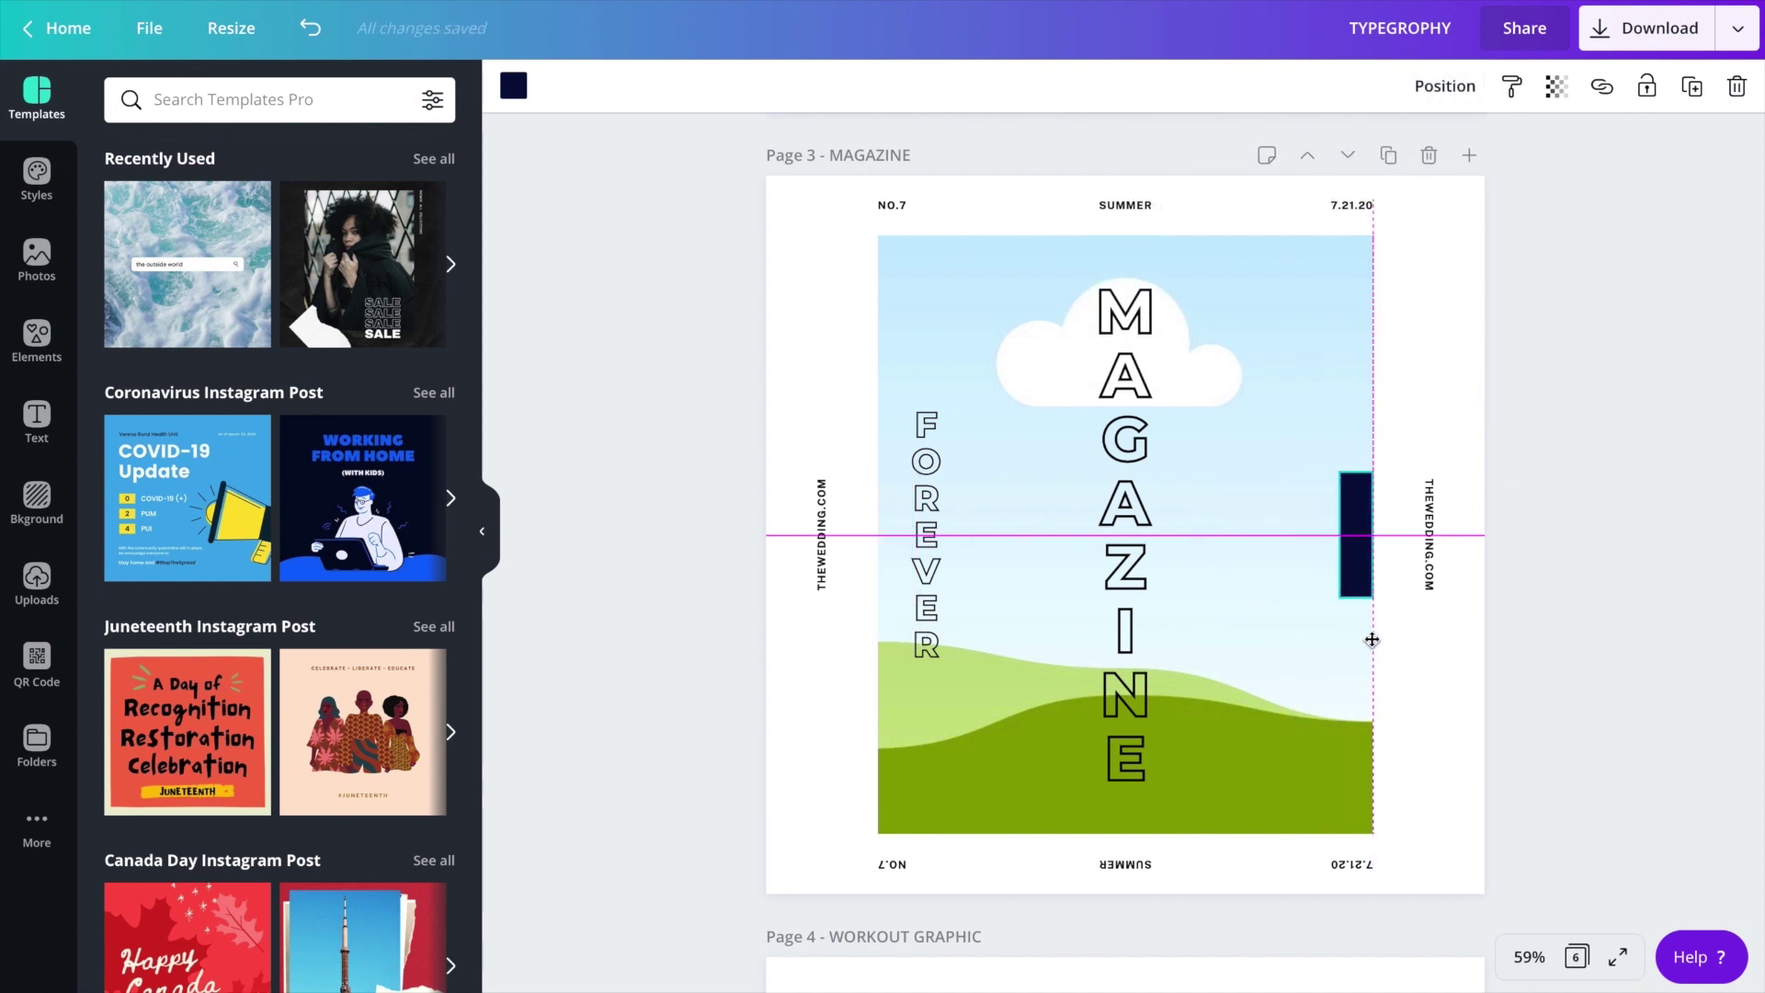
click(926, 570)
drag(1132, 716, 1344, 715)
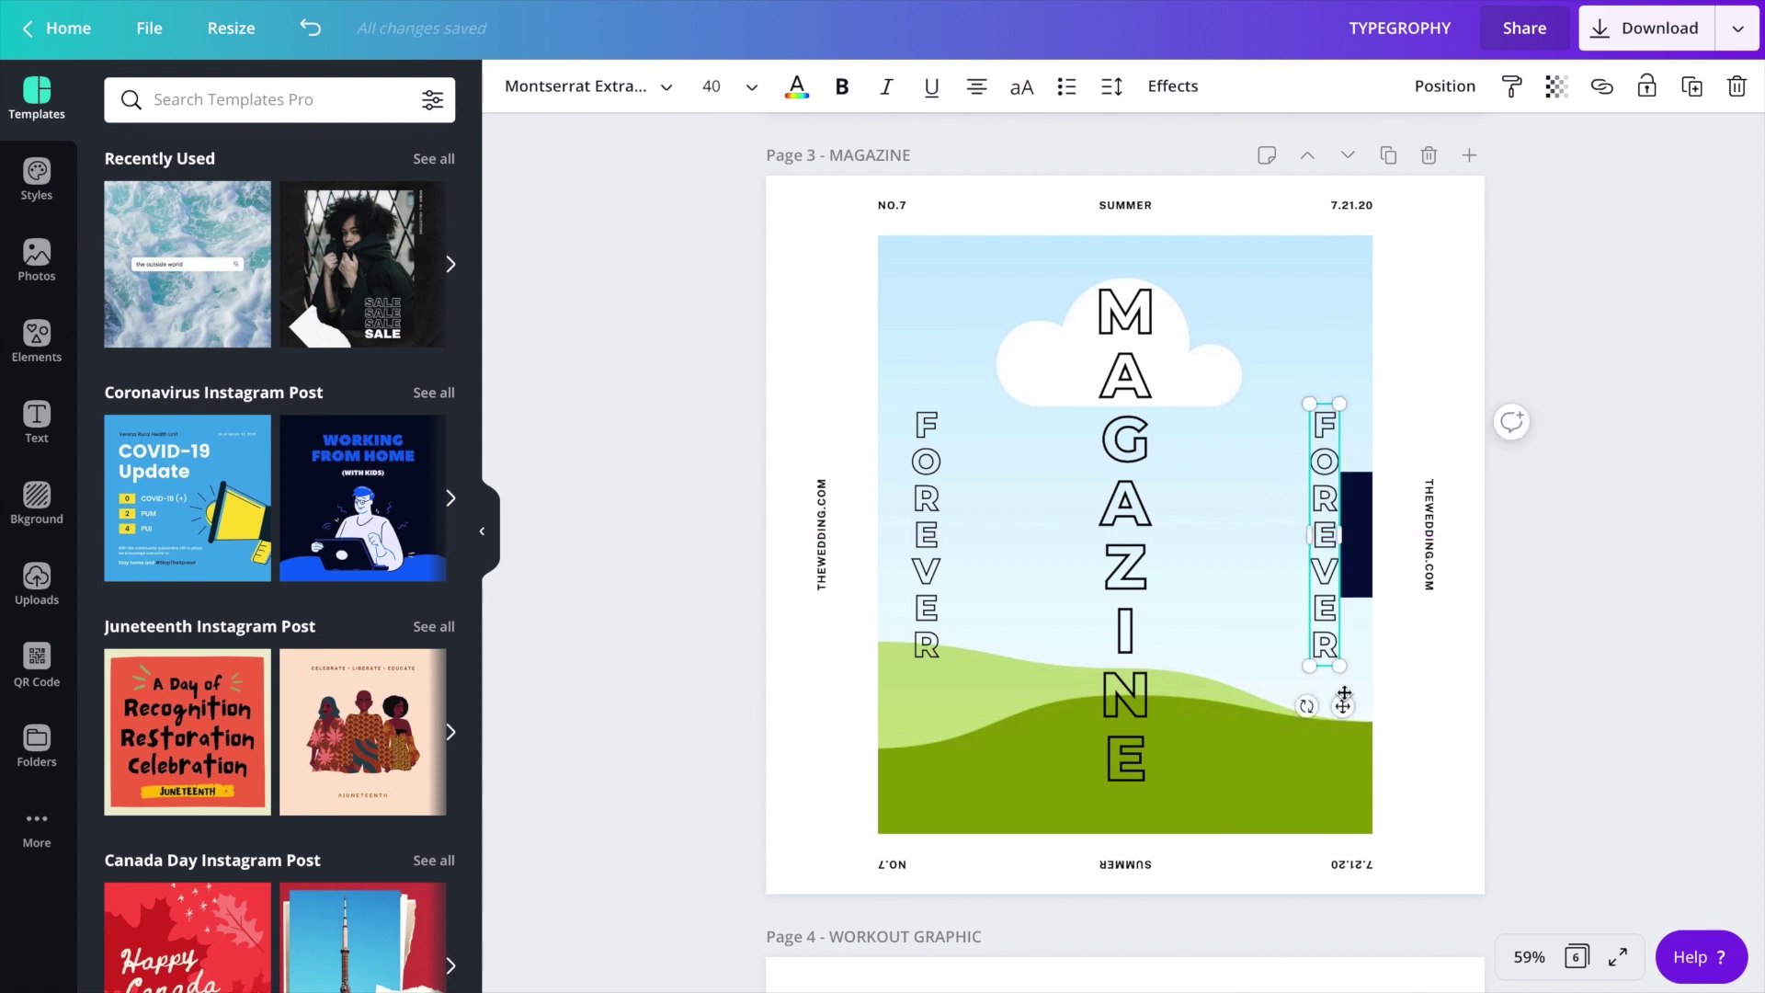
- Remove the Hollow effect from both FOREVER columns so their letters are solid
click(1160, 95)
click(155, 171)
click(927, 533)
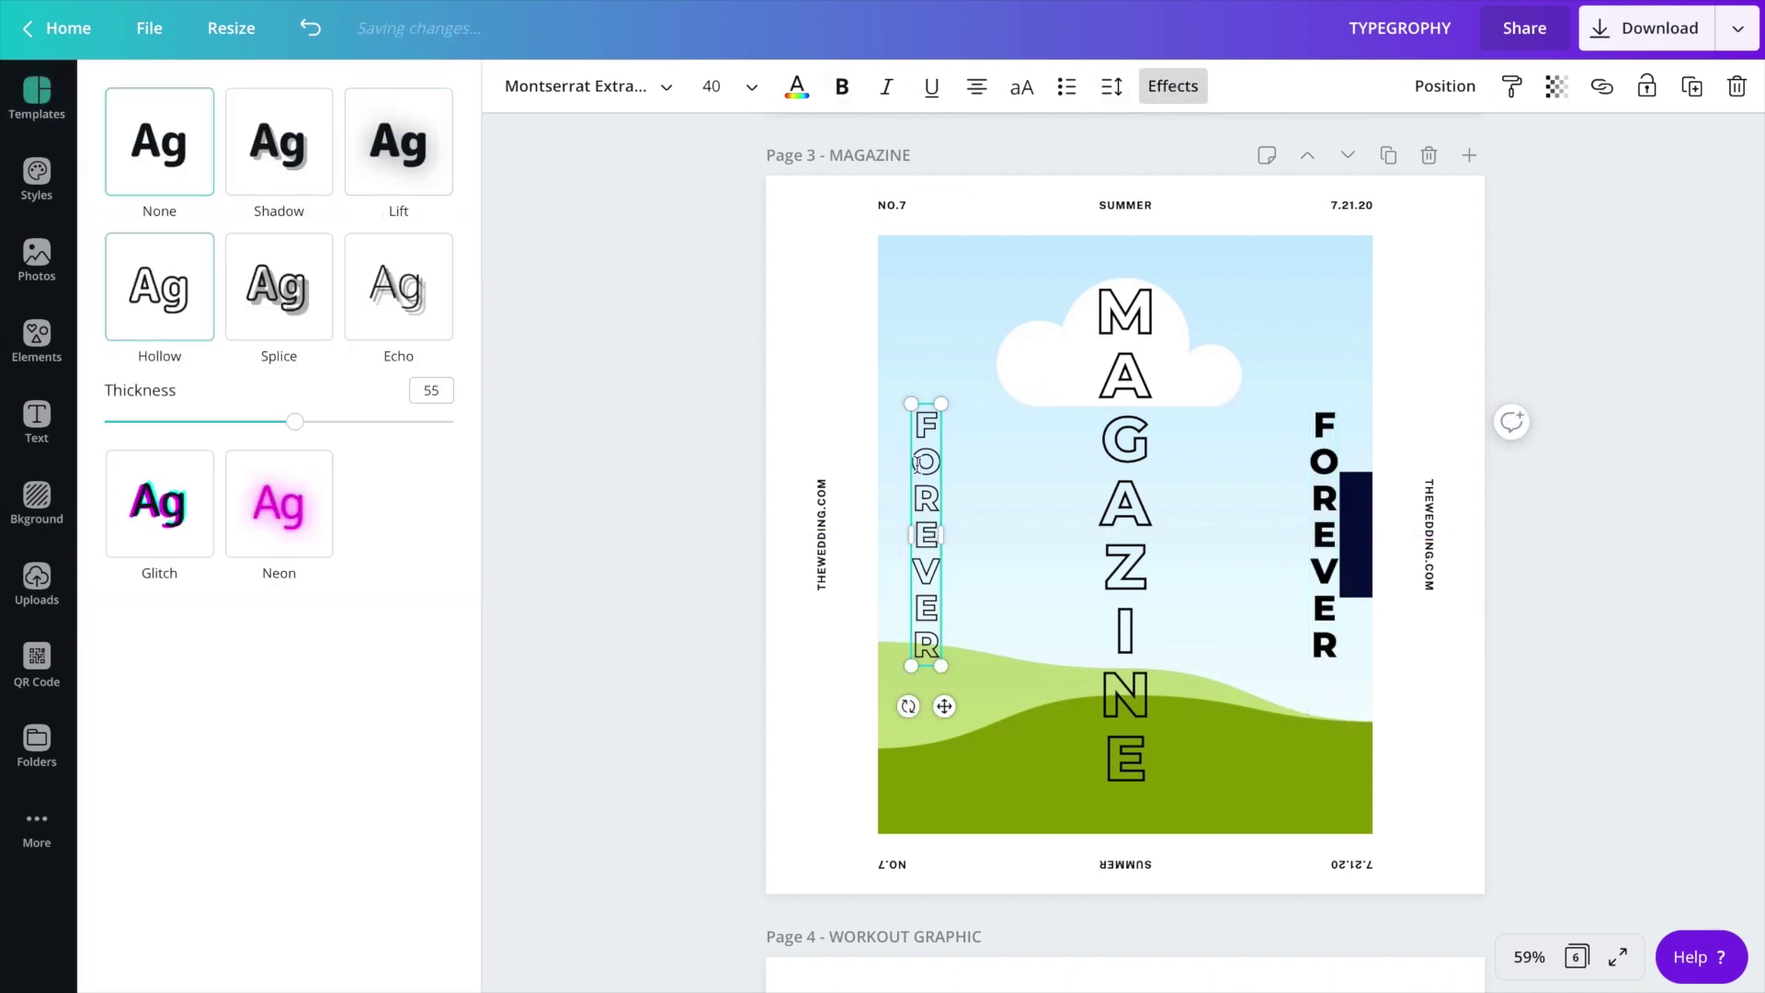
click(179, 143)
click(805, 338)
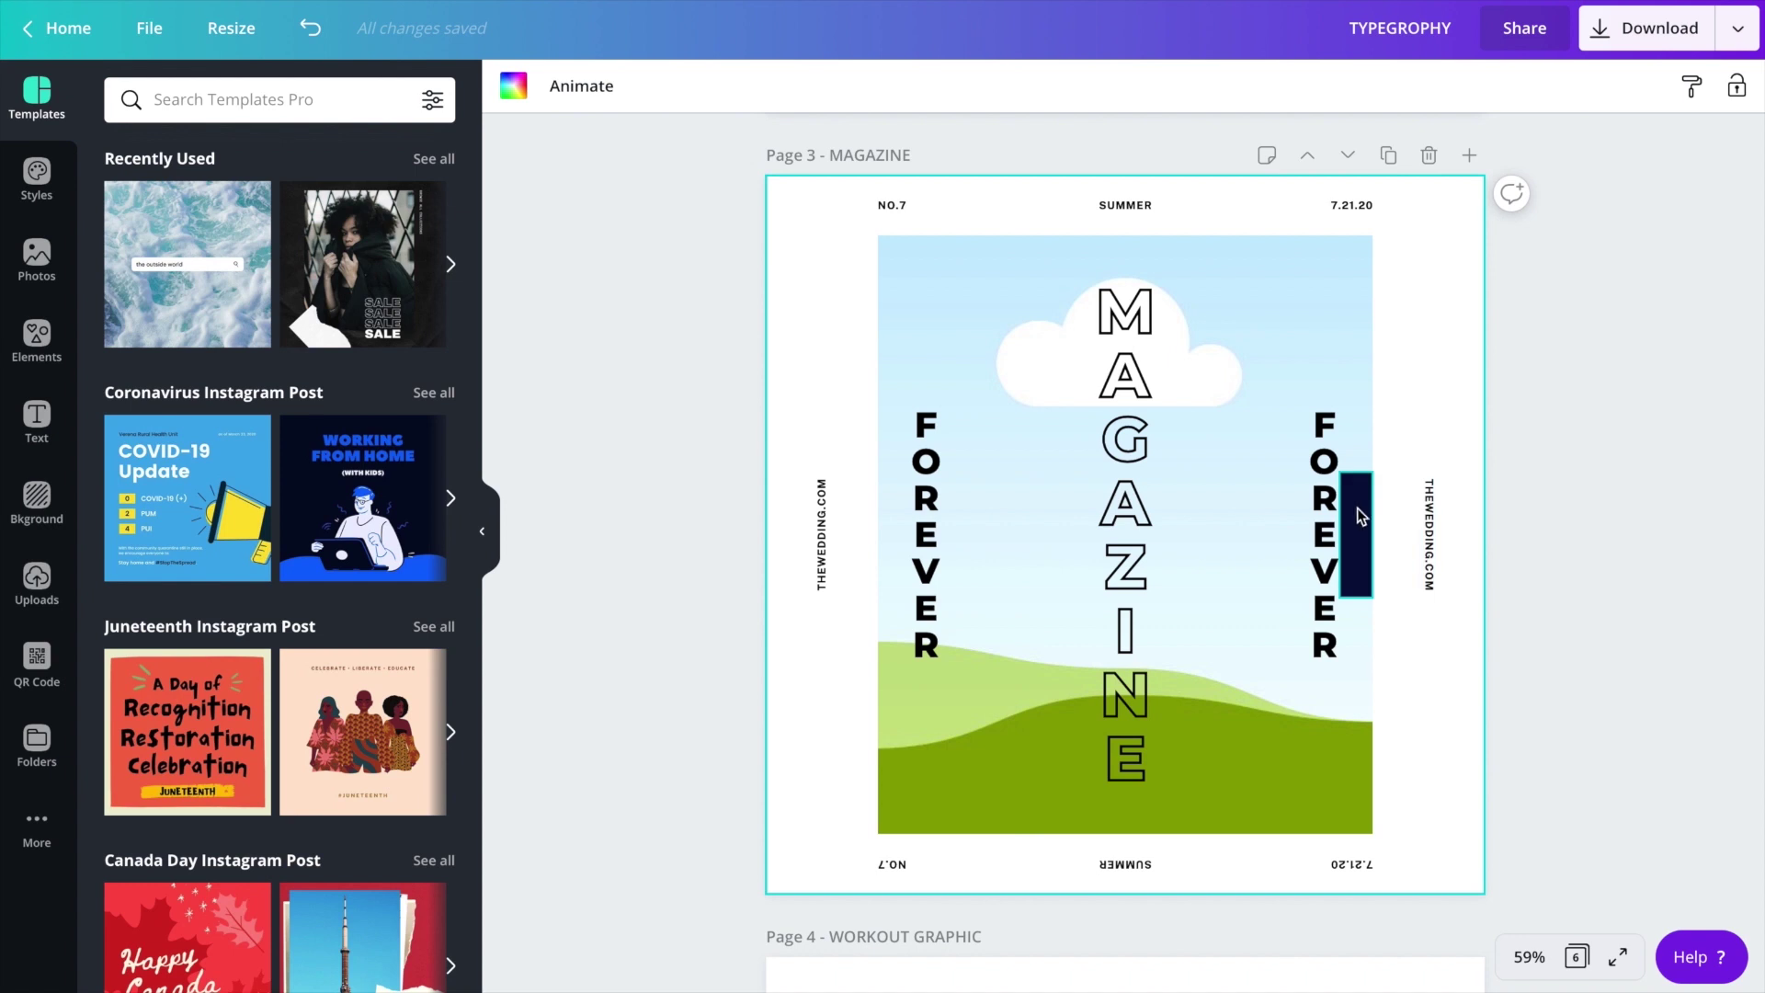
- Delete the navy spacer rectangle beside the right FOREVER column
click(1394, 390)
click(1122, 397)
click(1419, 349)
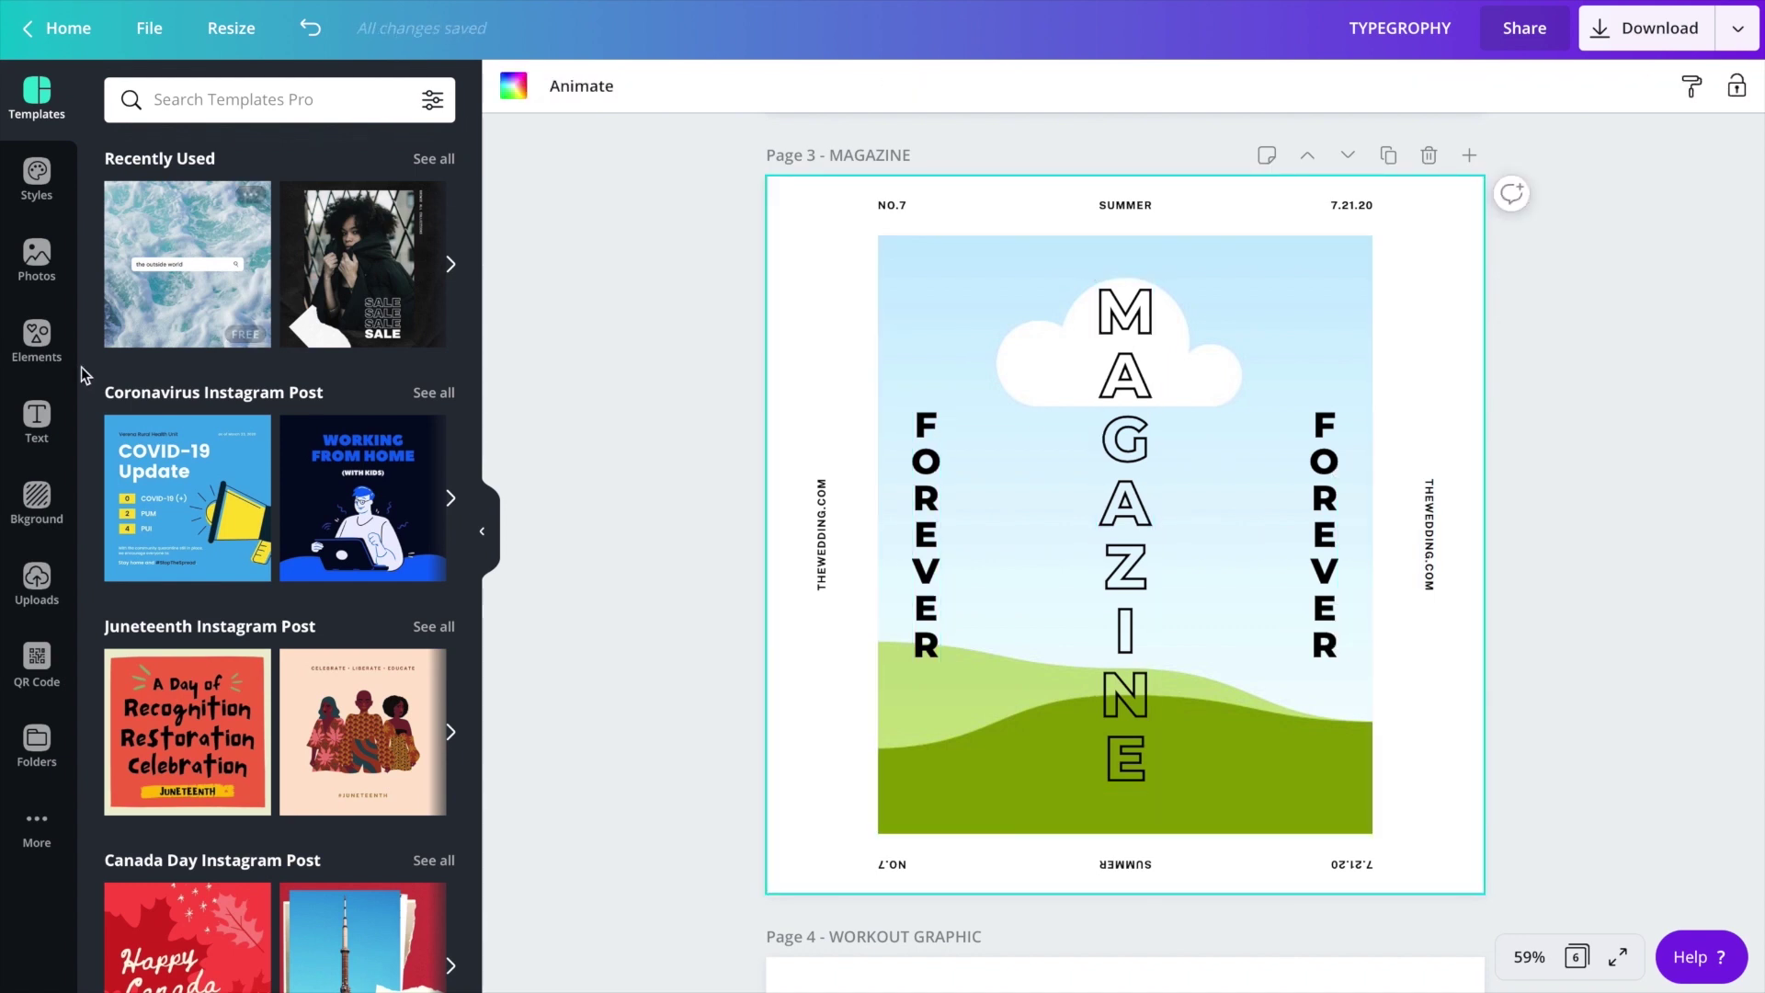
- Fill the image grid with the uploaded photo of the seated woman holding dried flowers
click(40, 582)
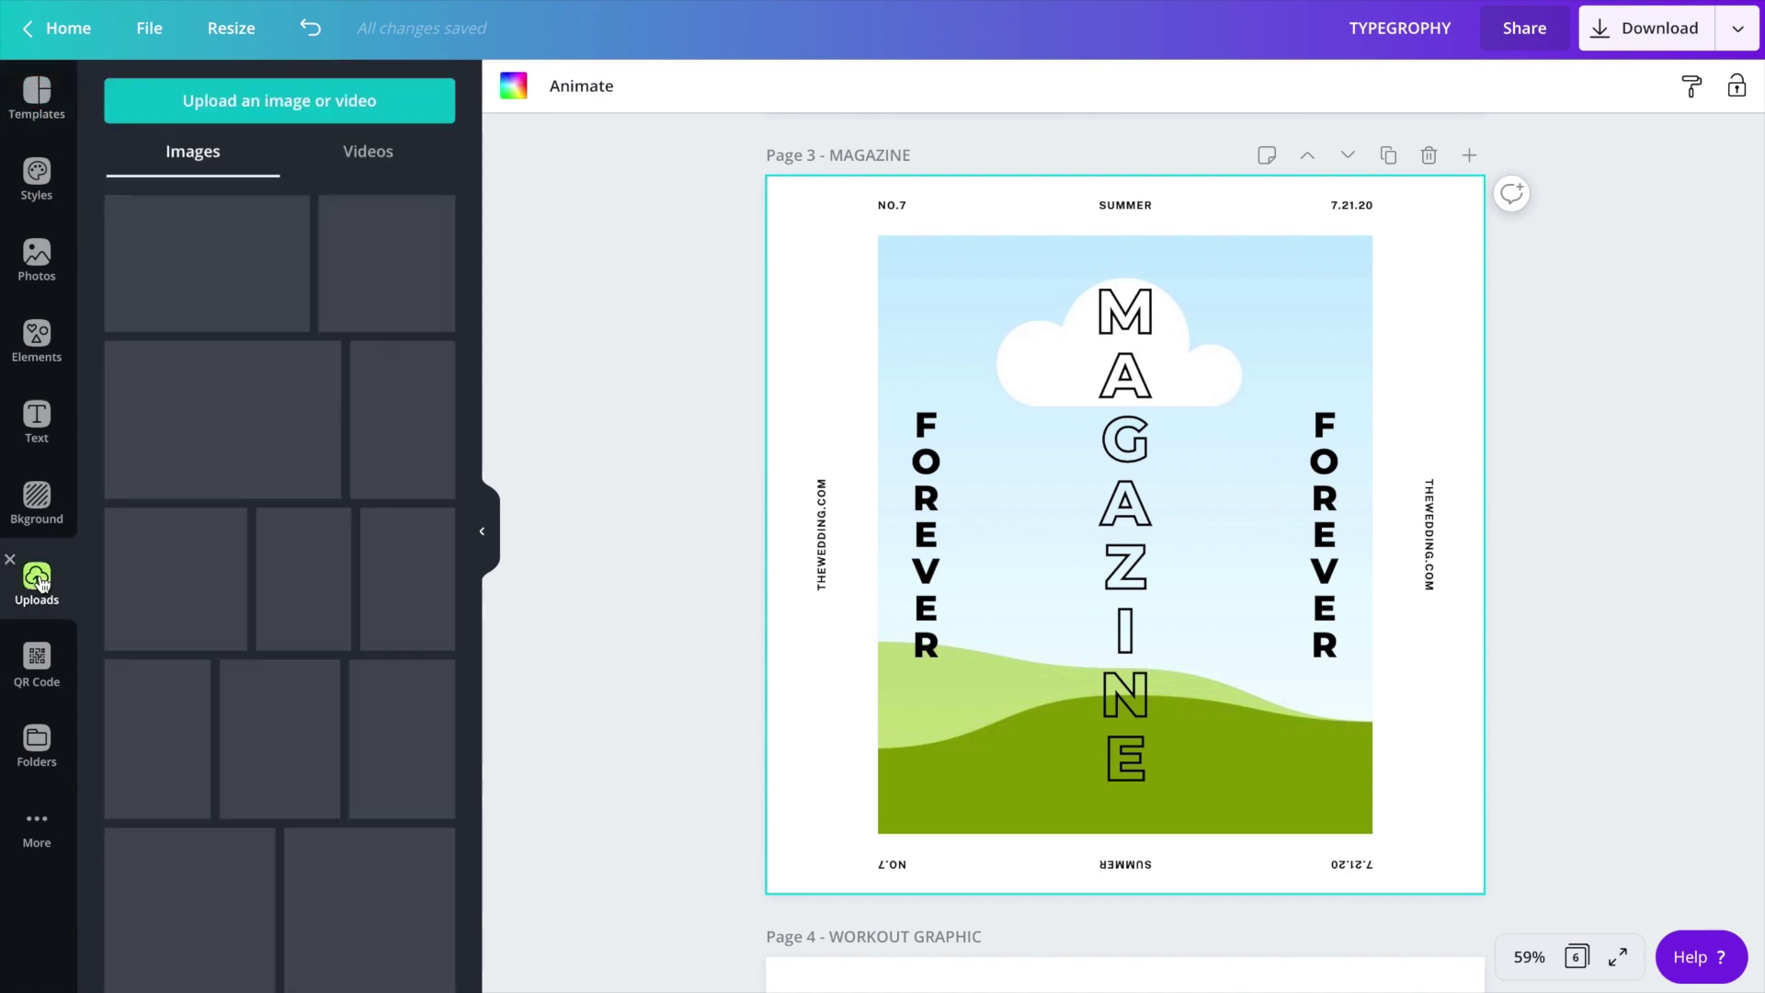
scroll(206, 652, down, 1)
drag(405, 512, 908, 344)
click(40, 89)
click(994, 322)
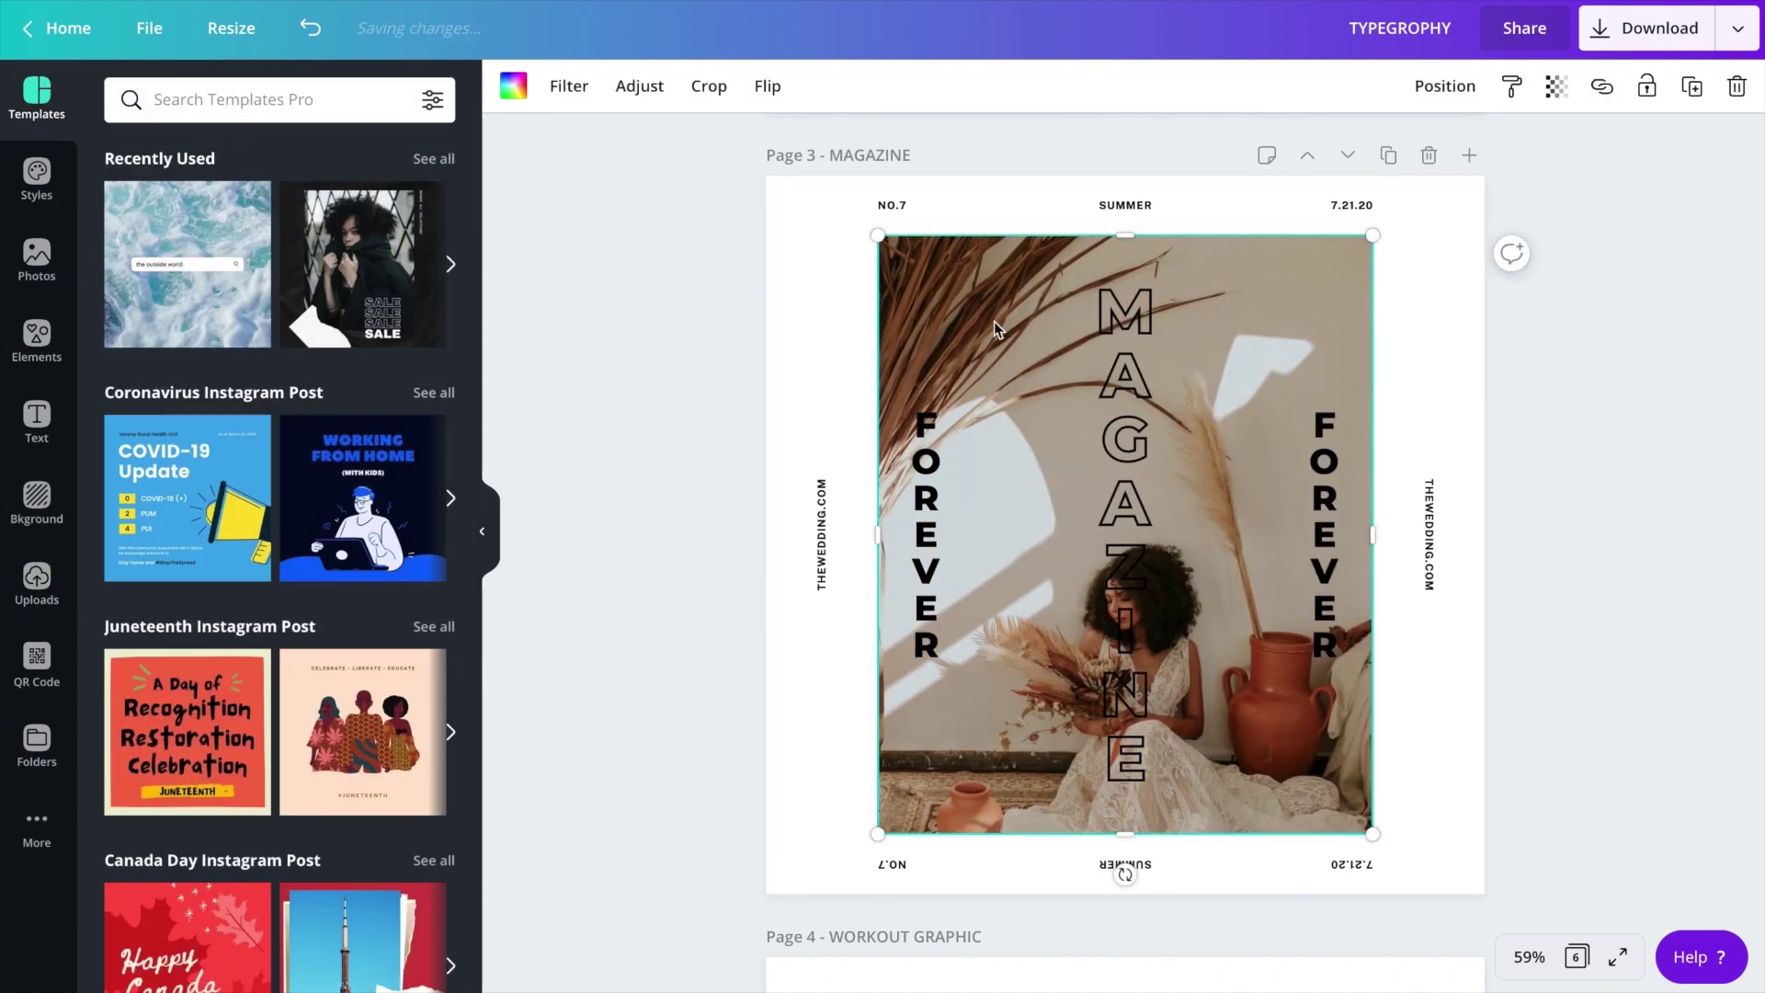
- Enlarge the photo within its frame and reposition it so the woman sits in the center of the grid
double_click(994, 321)
drag(727, 57, 686, 19)
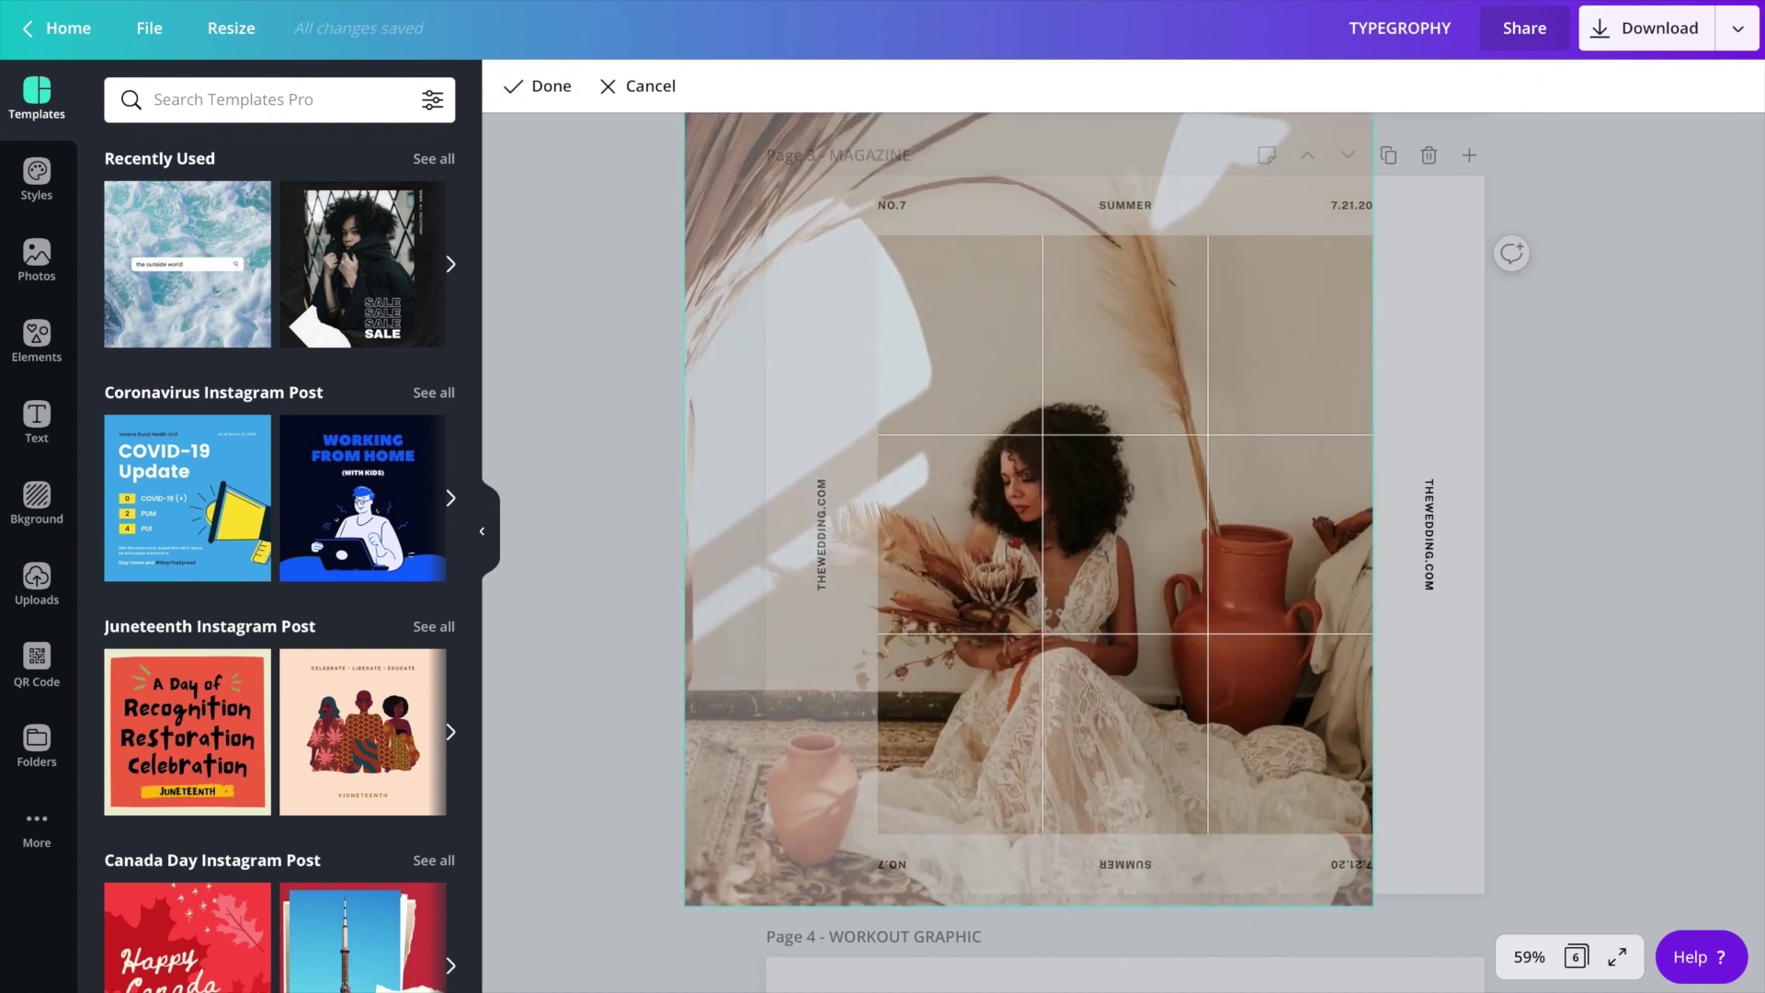
drag(950, 318, 1036, 257)
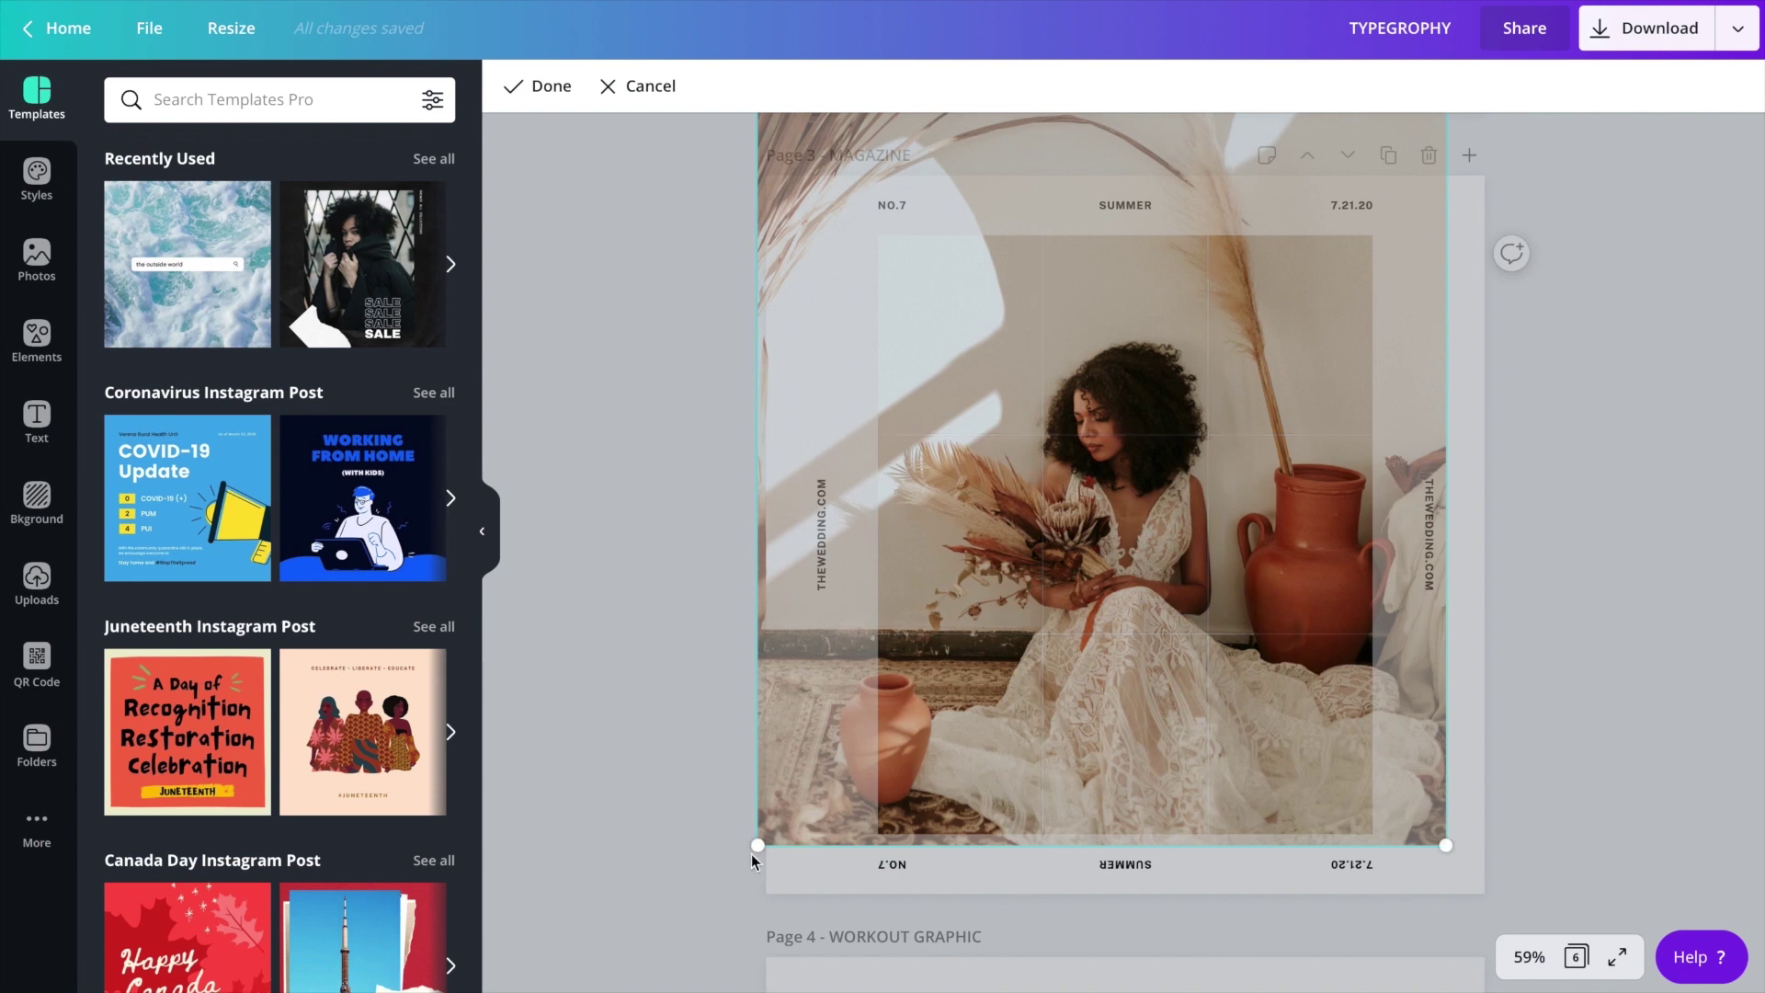
click(559, 96)
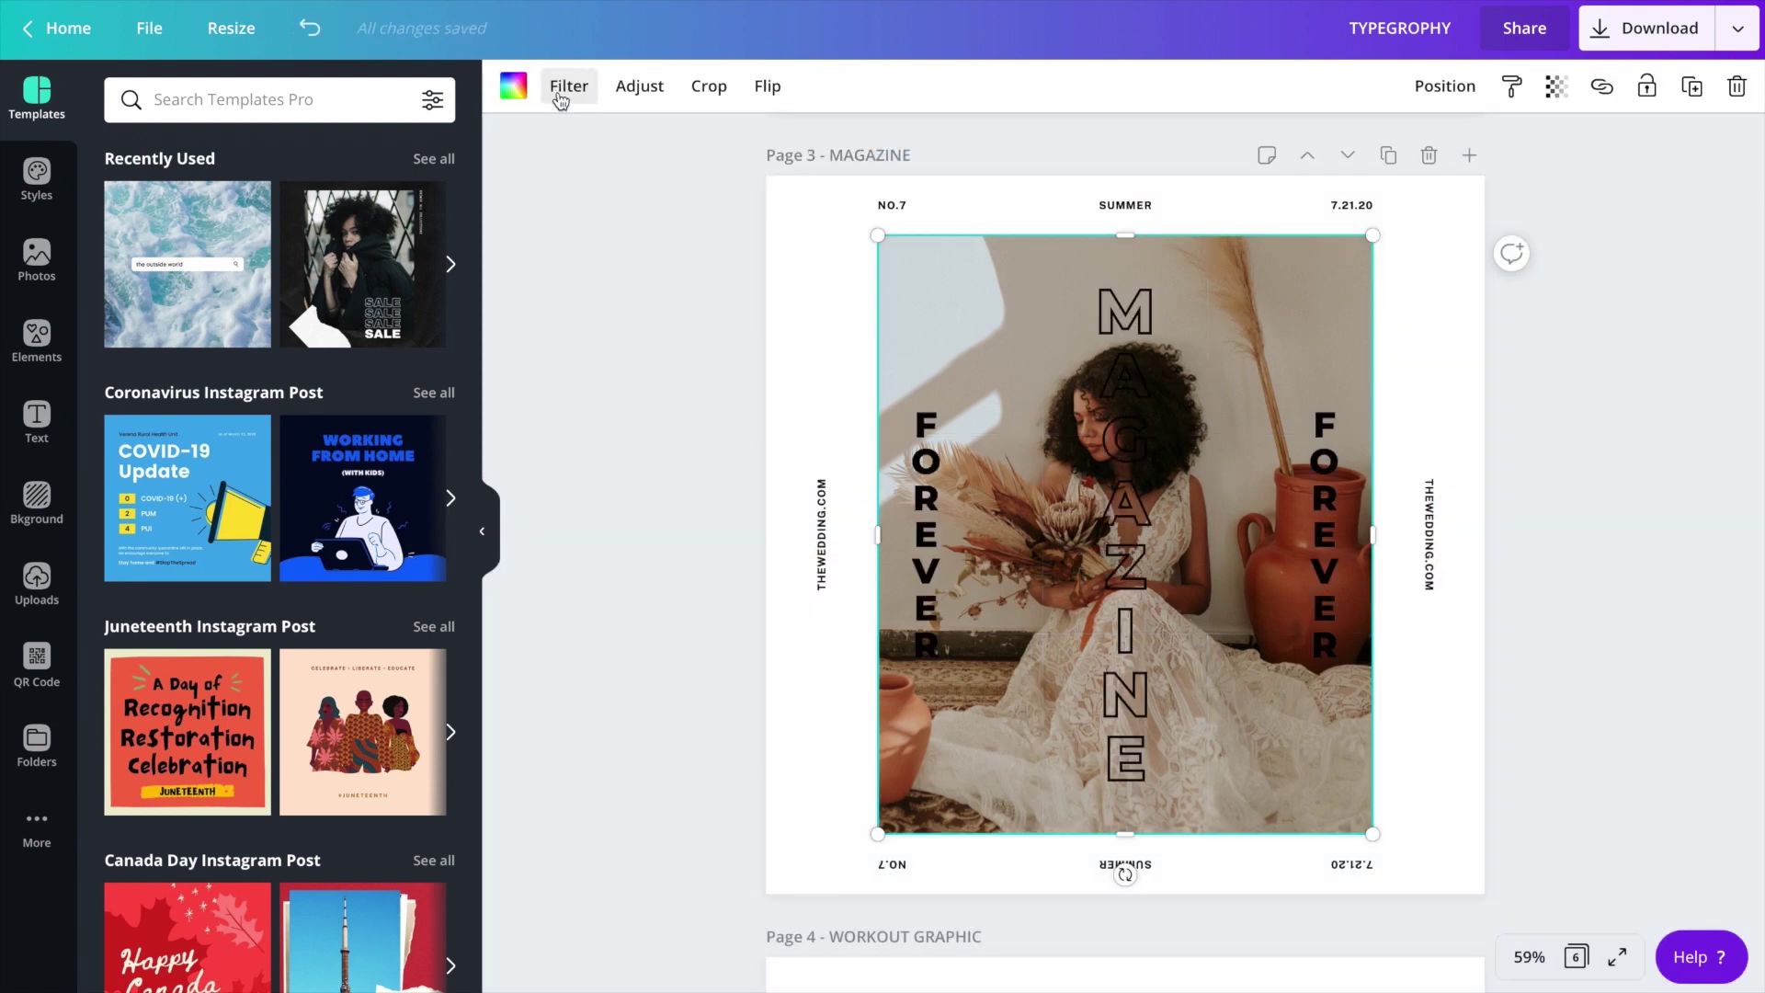
- Recolor the MAGAZINE heading and both FOREVER columns white
click(1103, 332)
click(809, 88)
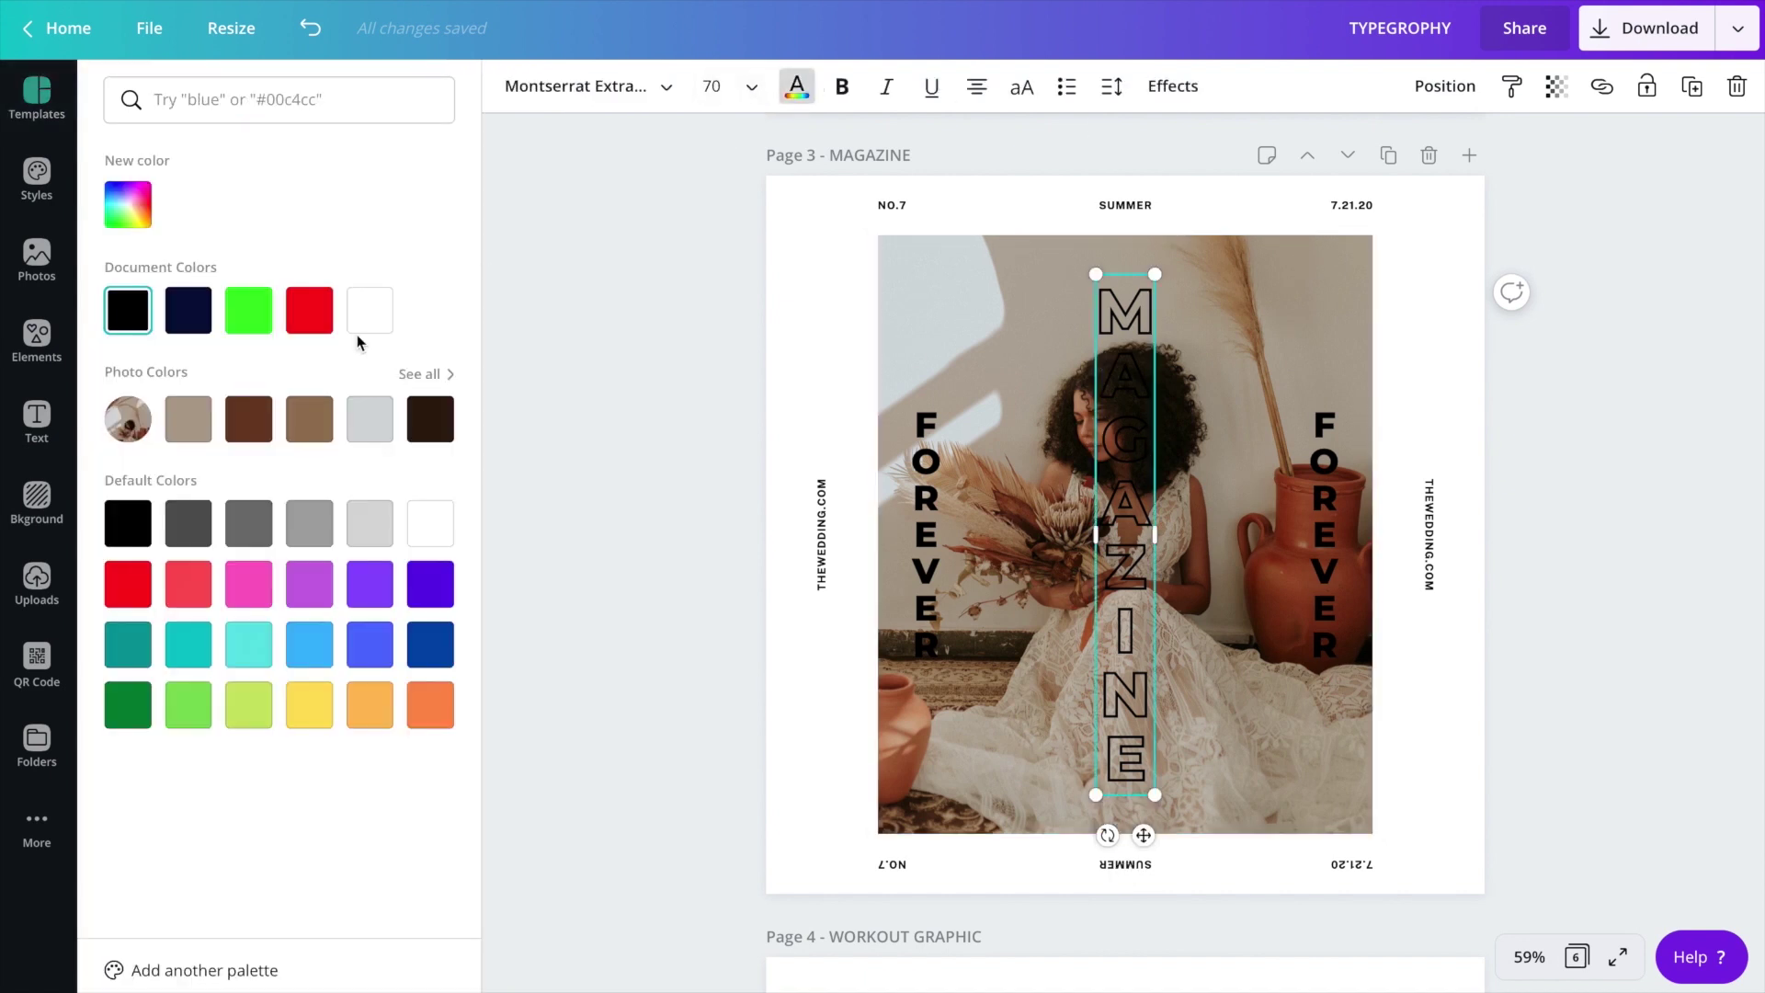
click(368, 314)
click(919, 508)
click(365, 318)
click(1324, 533)
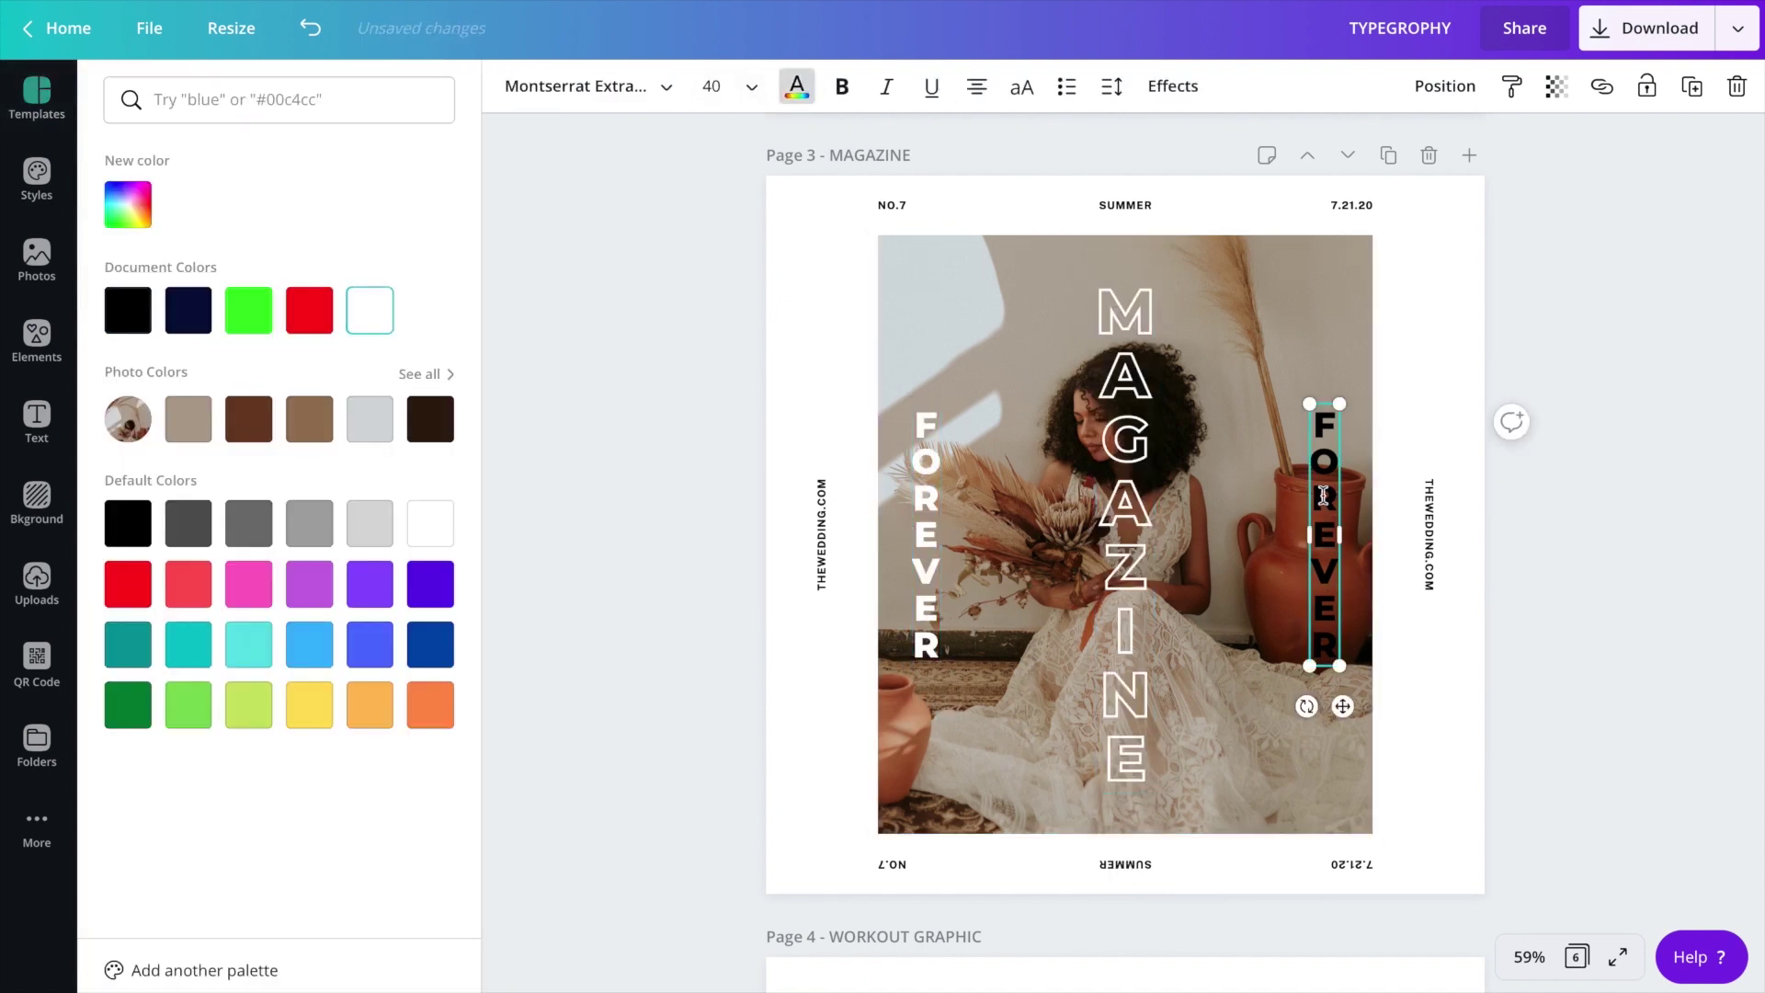
click(370, 310)
key(Escape)
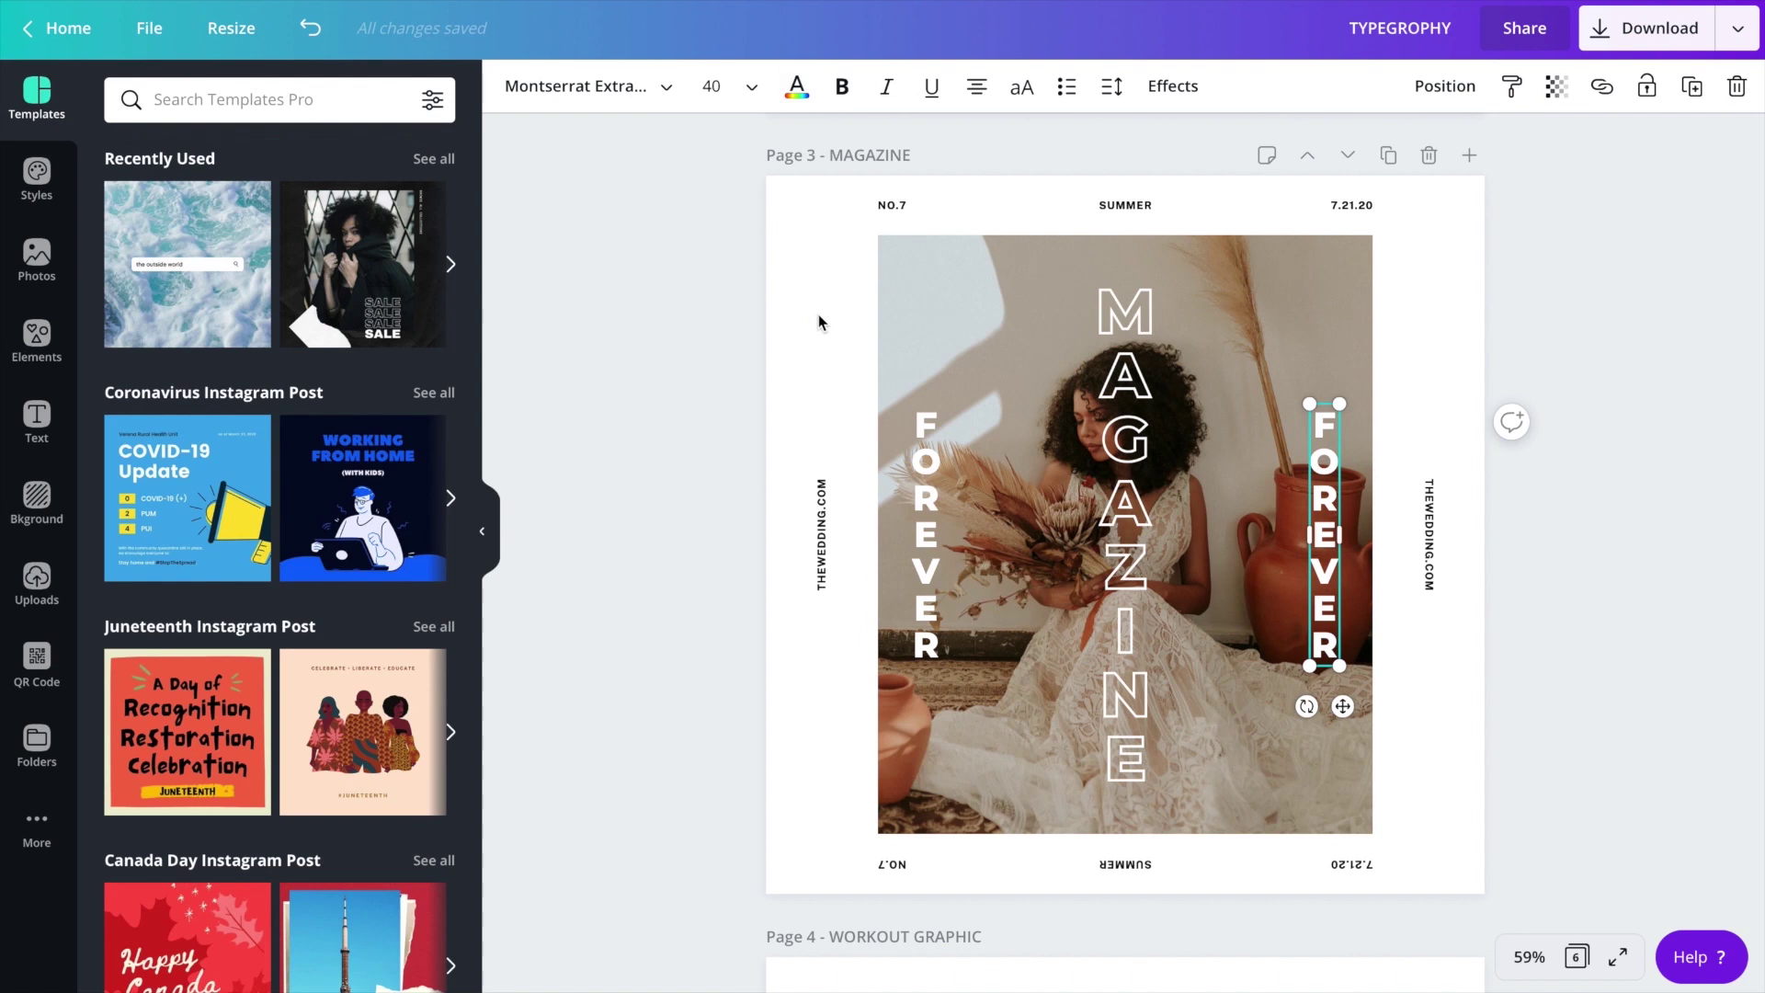
click(818, 315)
- Recolor the SUMMER text above the photo with the dark reddish-brown from the photo colors
click(1128, 205)
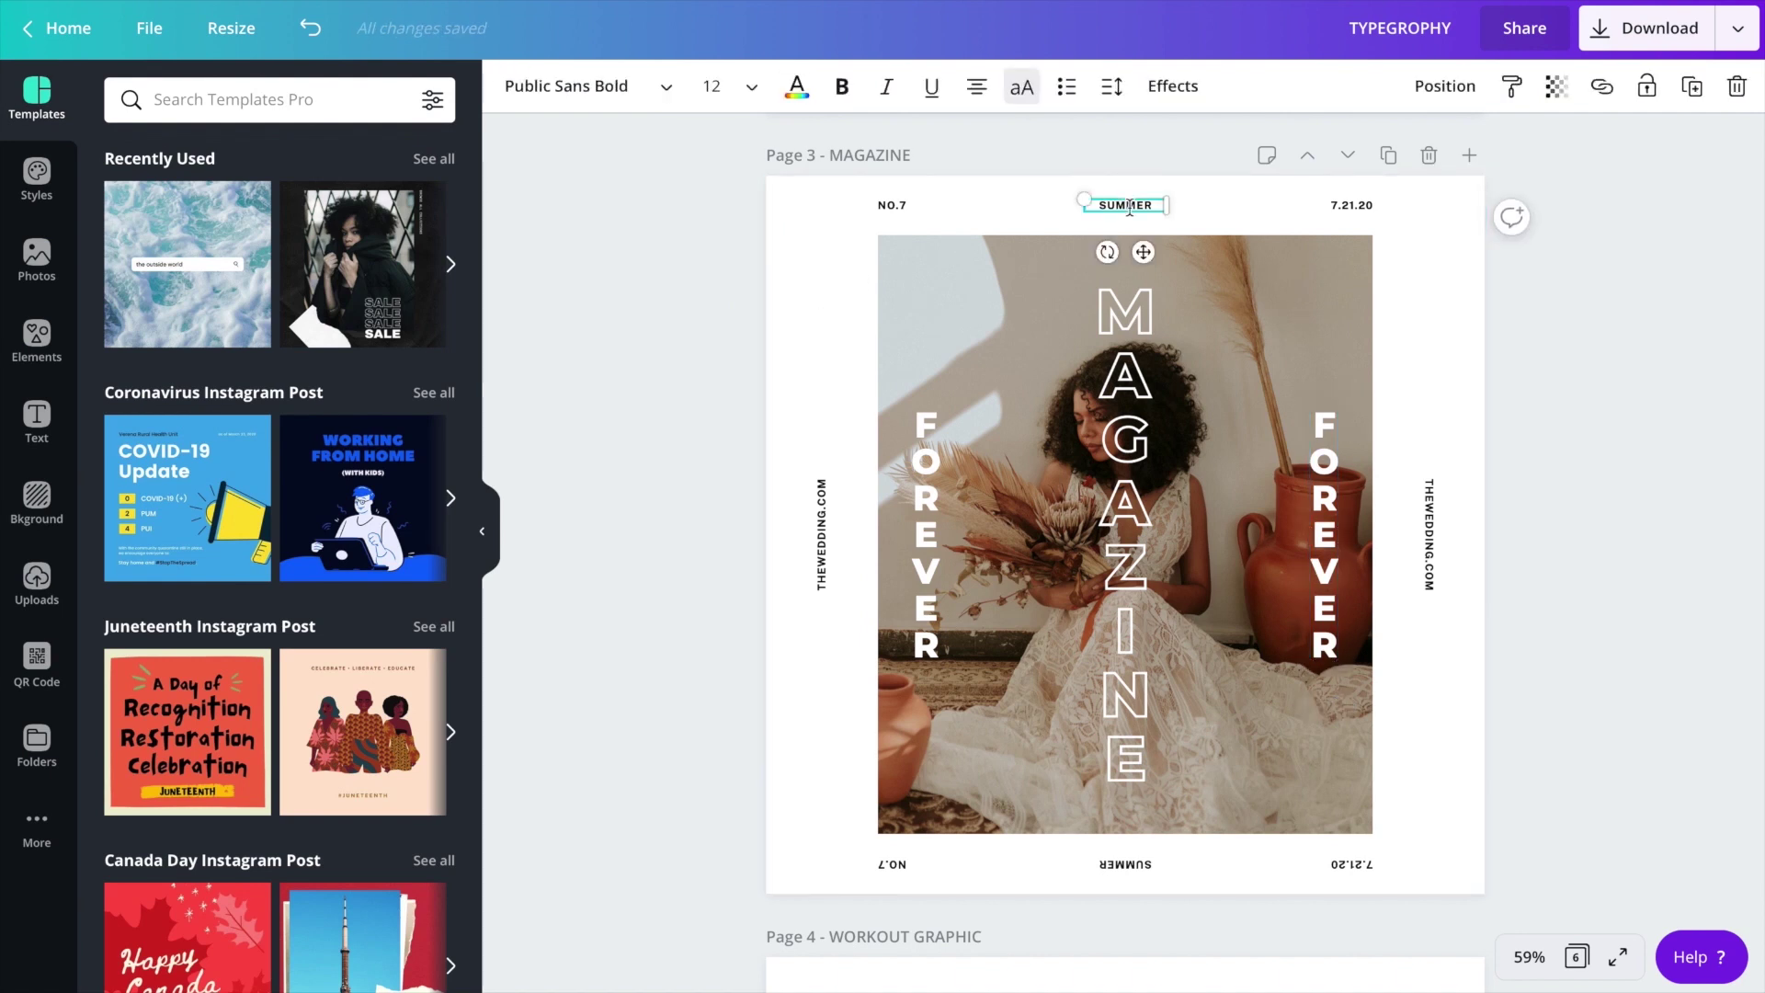
click(796, 90)
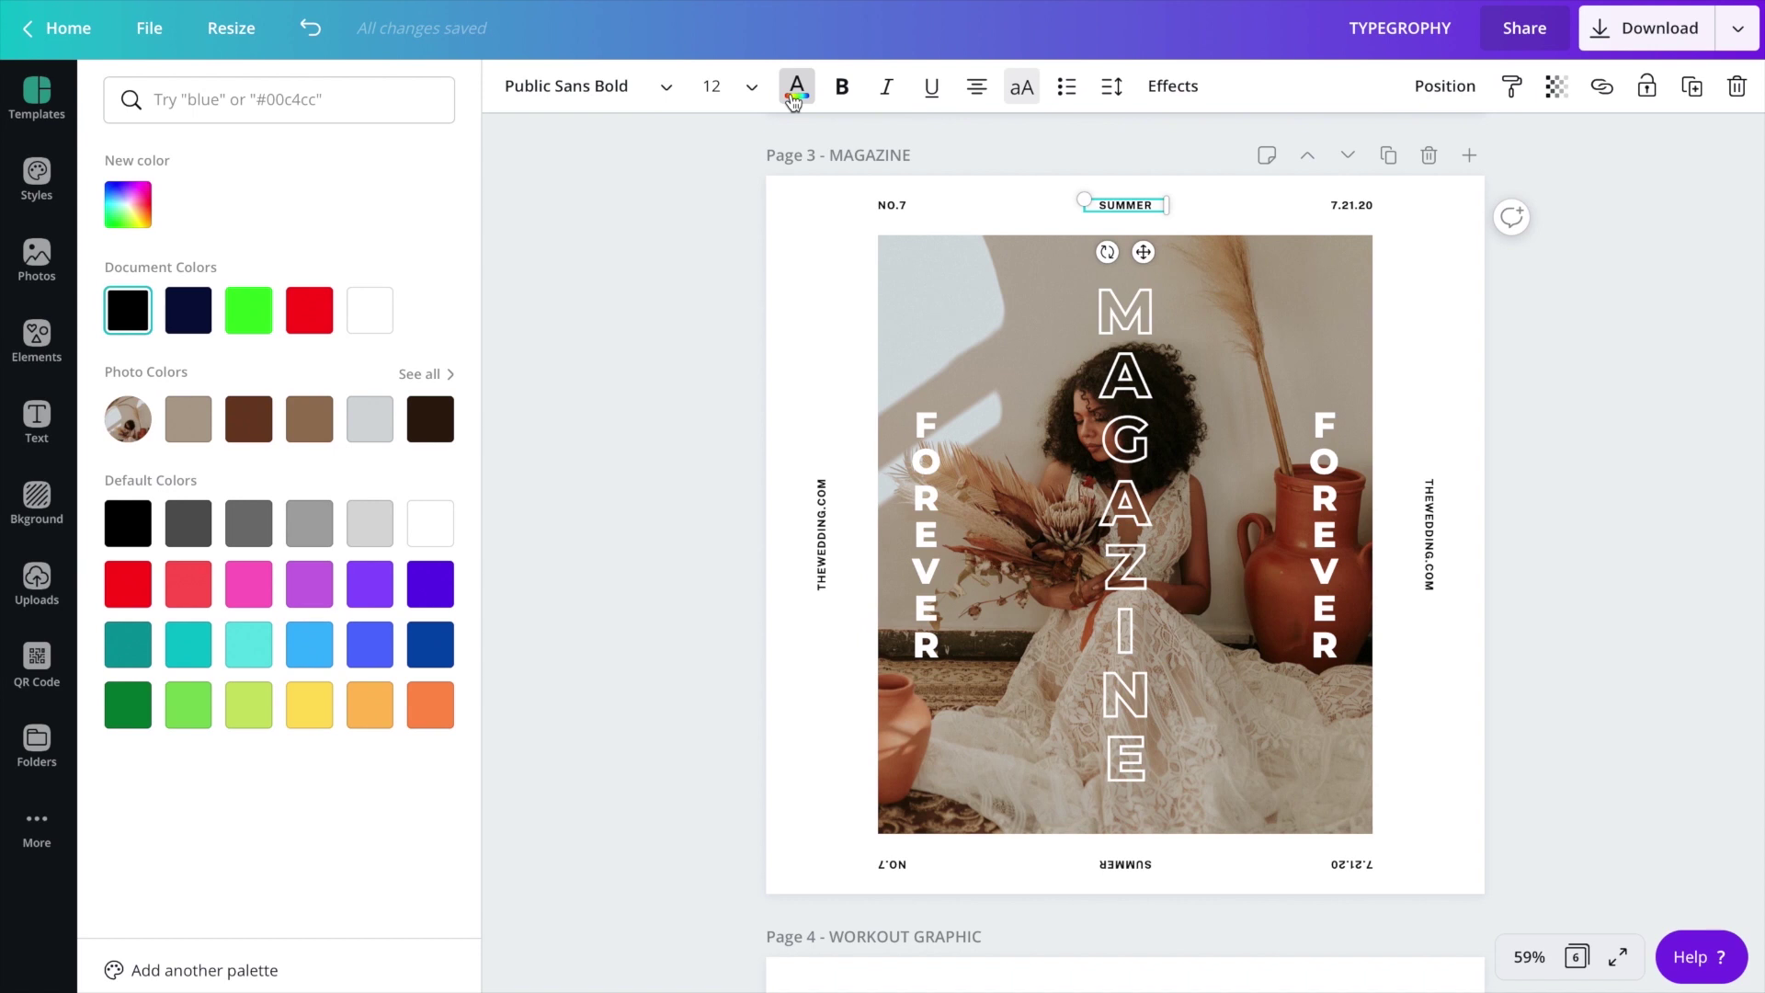
click(259, 425)
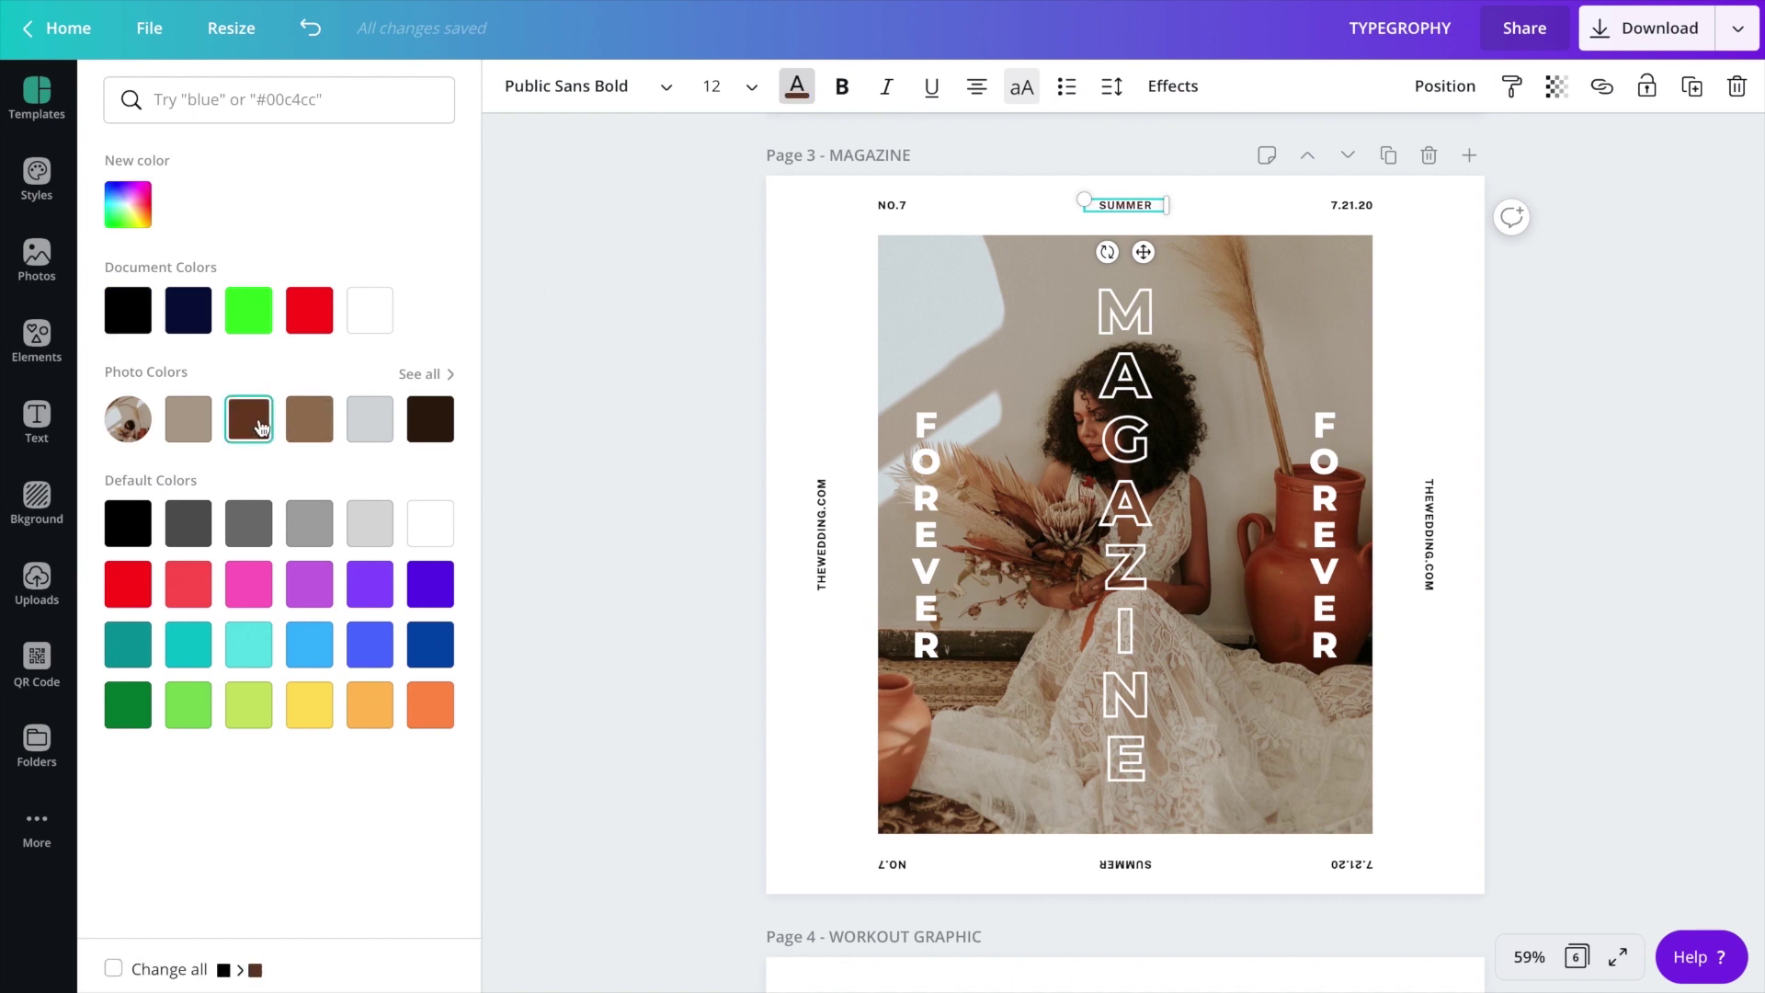
- Set the SUMMER text above the photo to the custom color #A64B12 and apply it to all the black margin texts
click(136, 224)
click(303, 430)
key(BackSpace)
key(BackSpace)
key(BackSpace)
key(BackSpace)
key(BackSpace)
key(BackSpace)
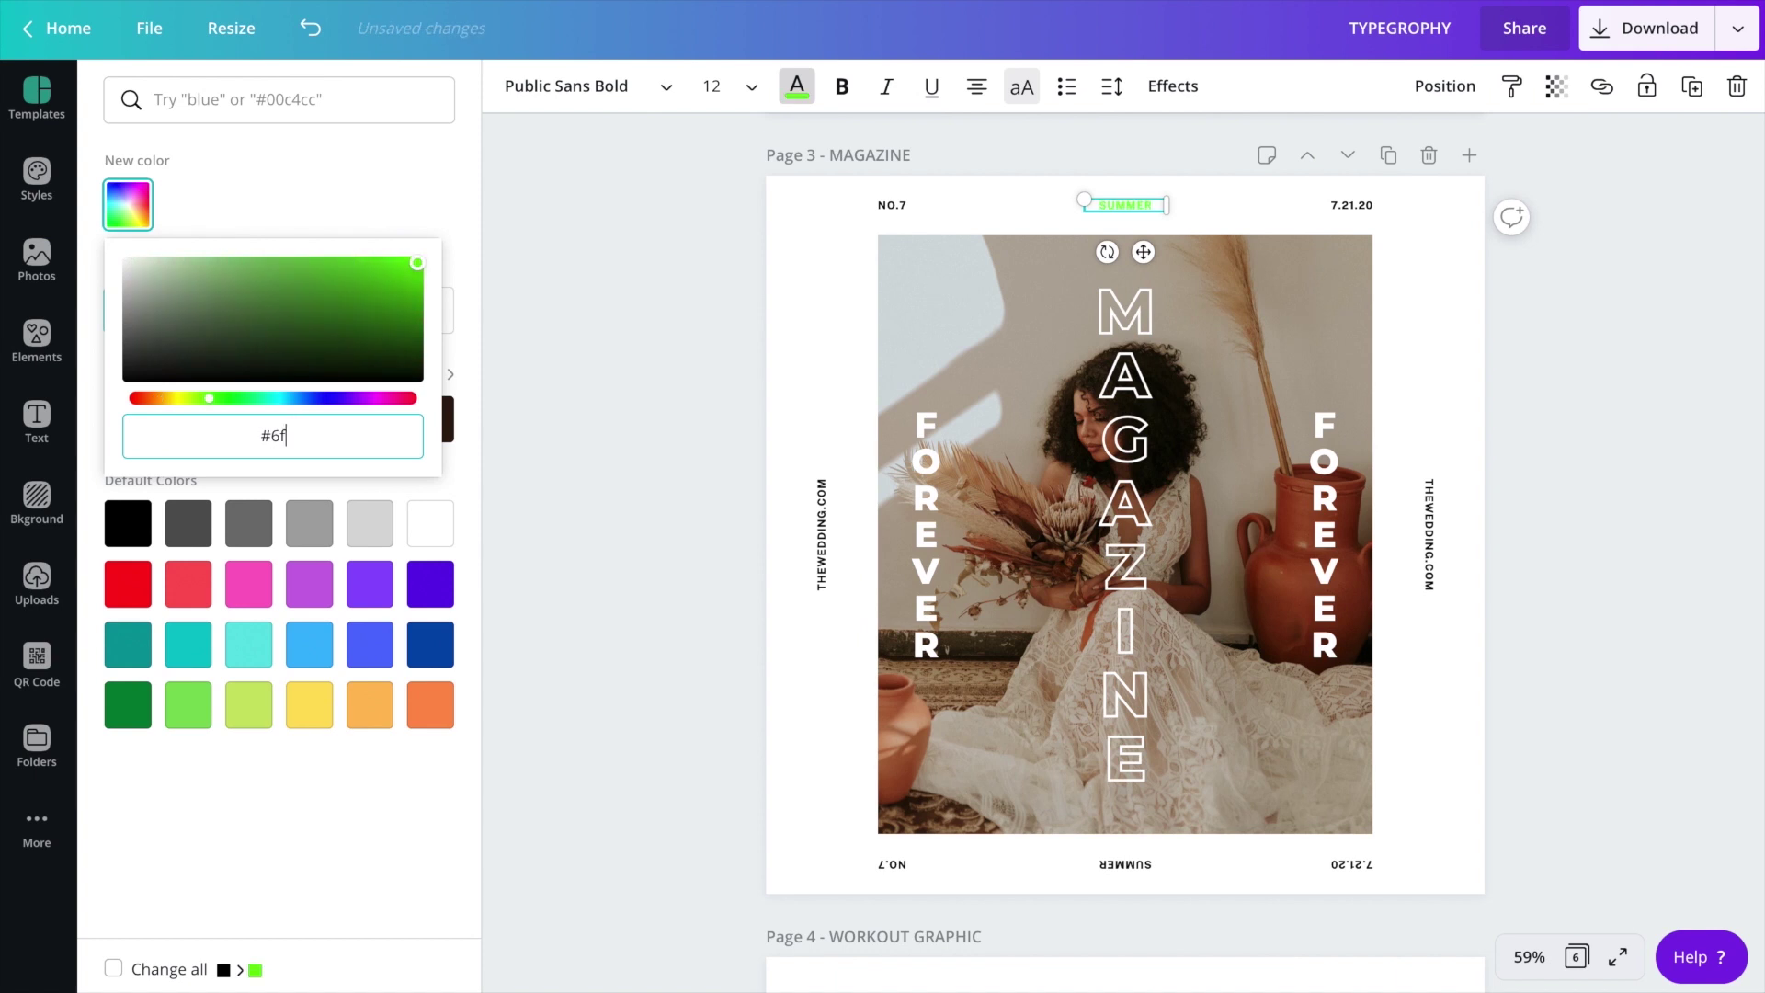
text(A)
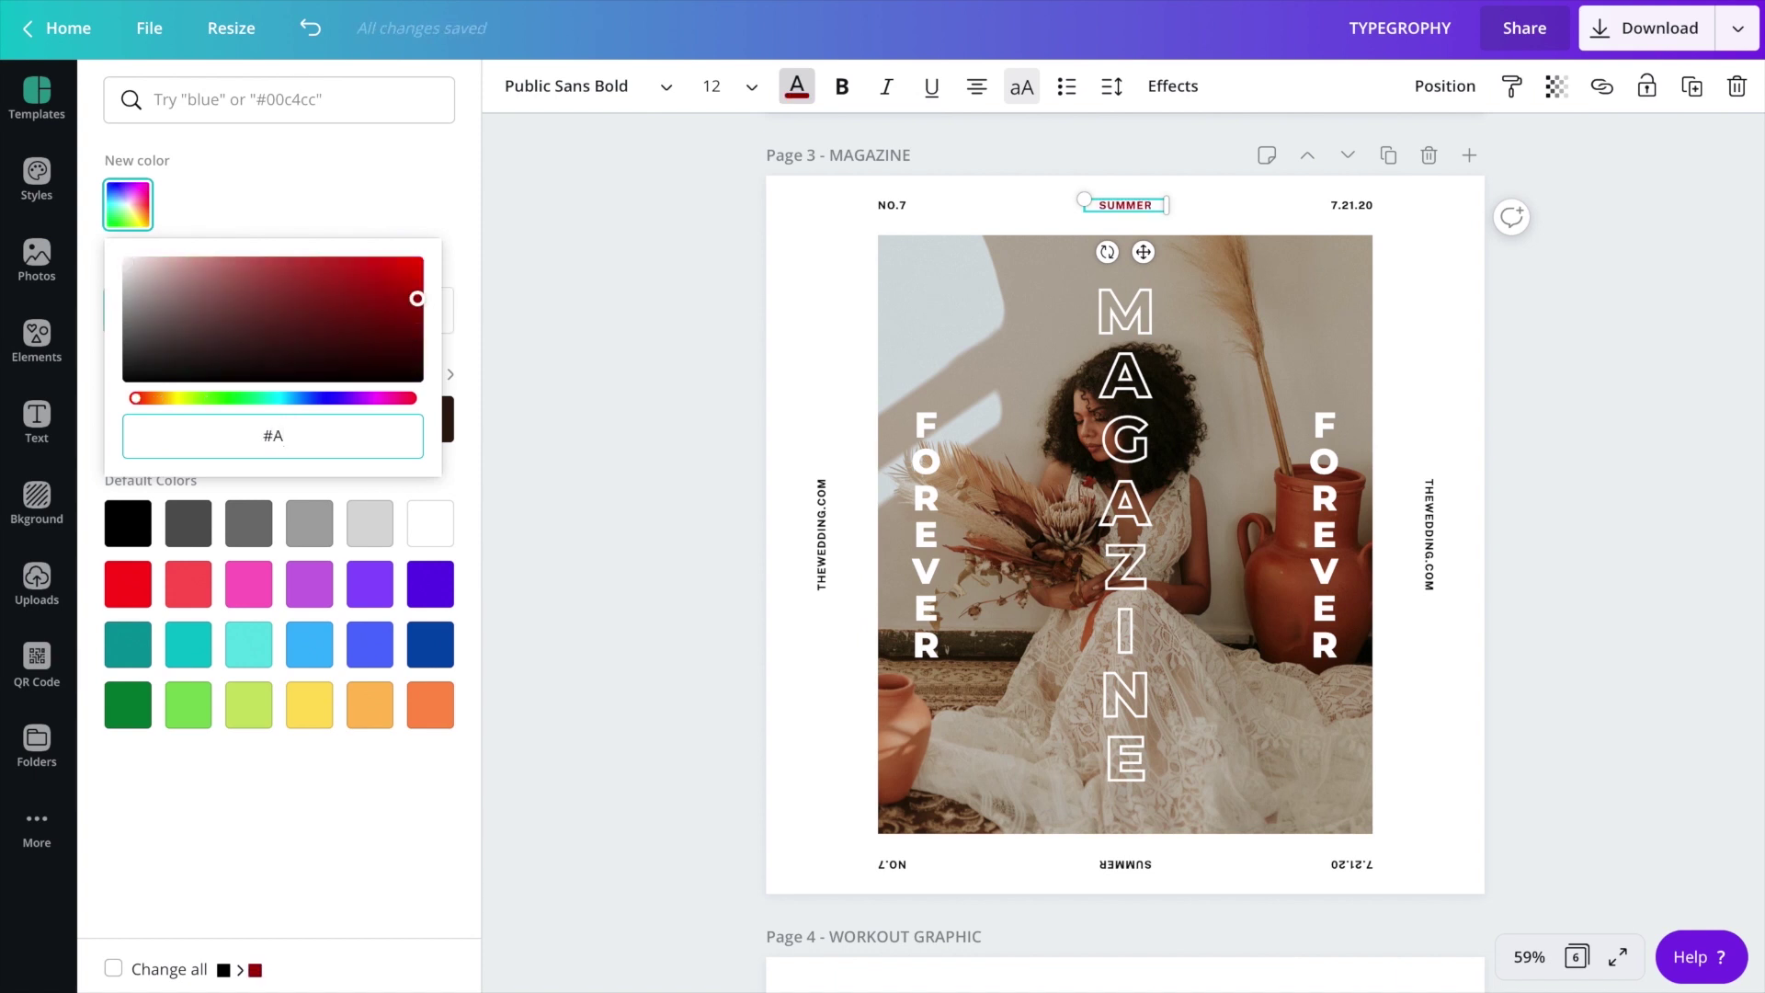
text(64)
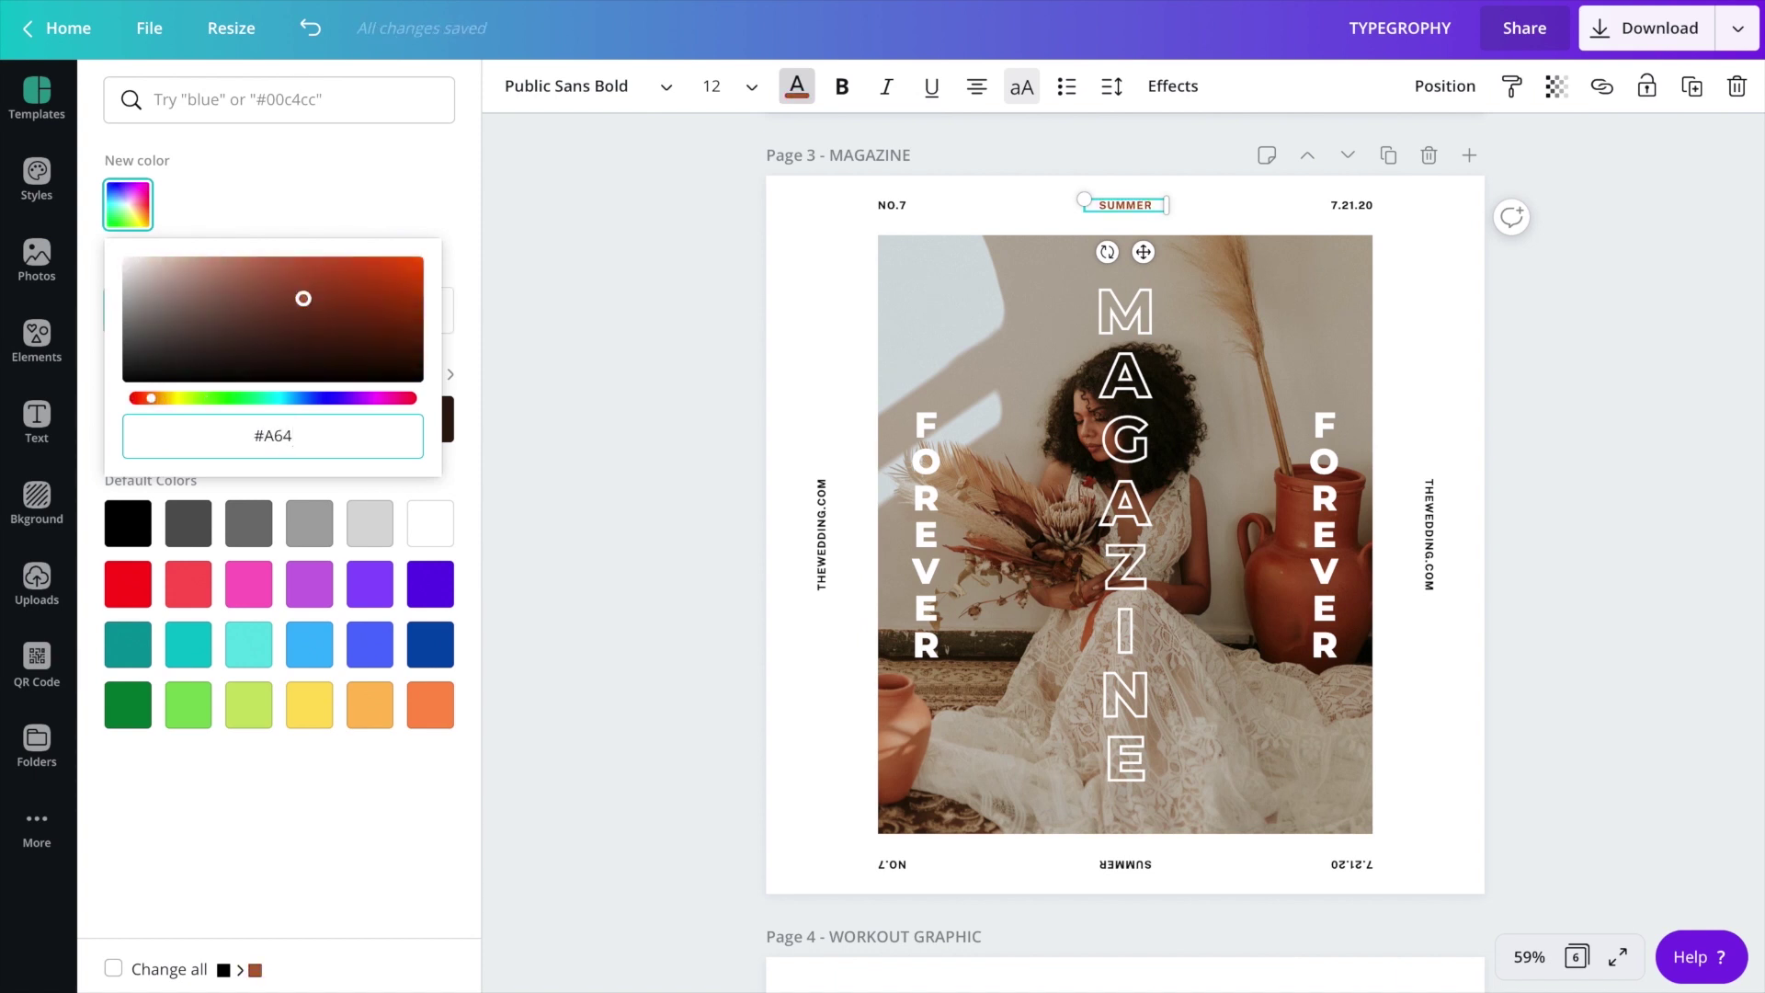
text(B12)
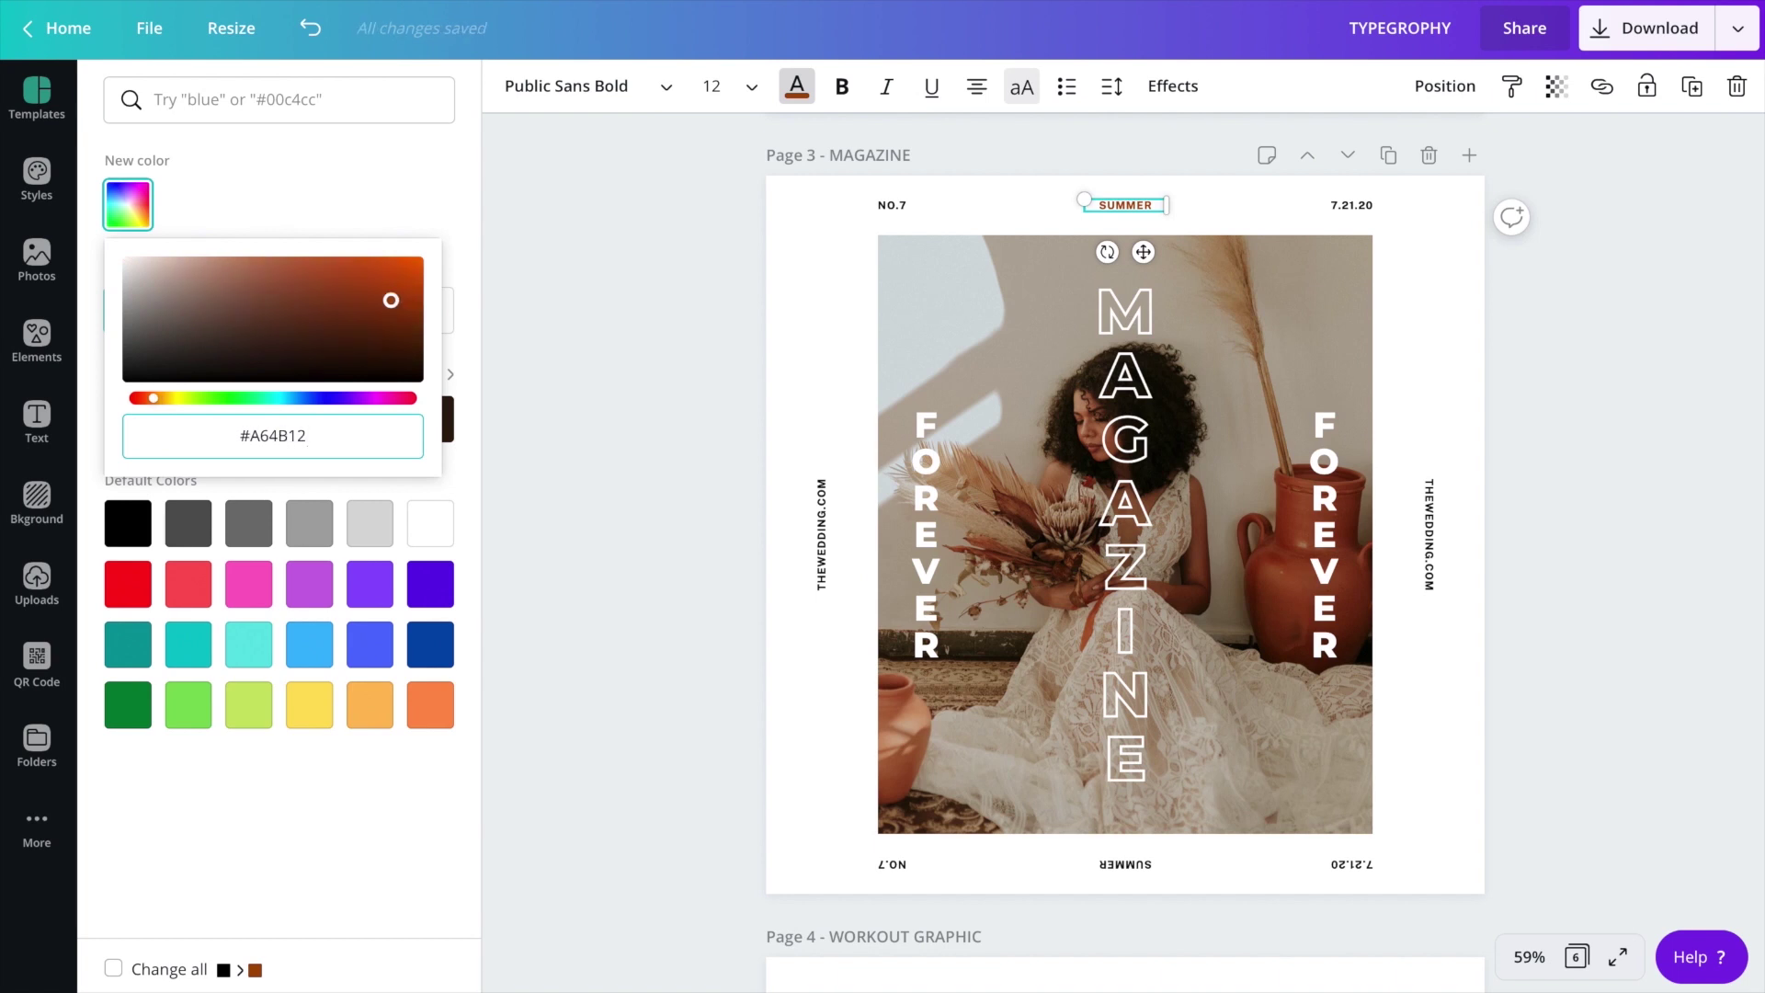
click(180, 960)
click(830, 322)
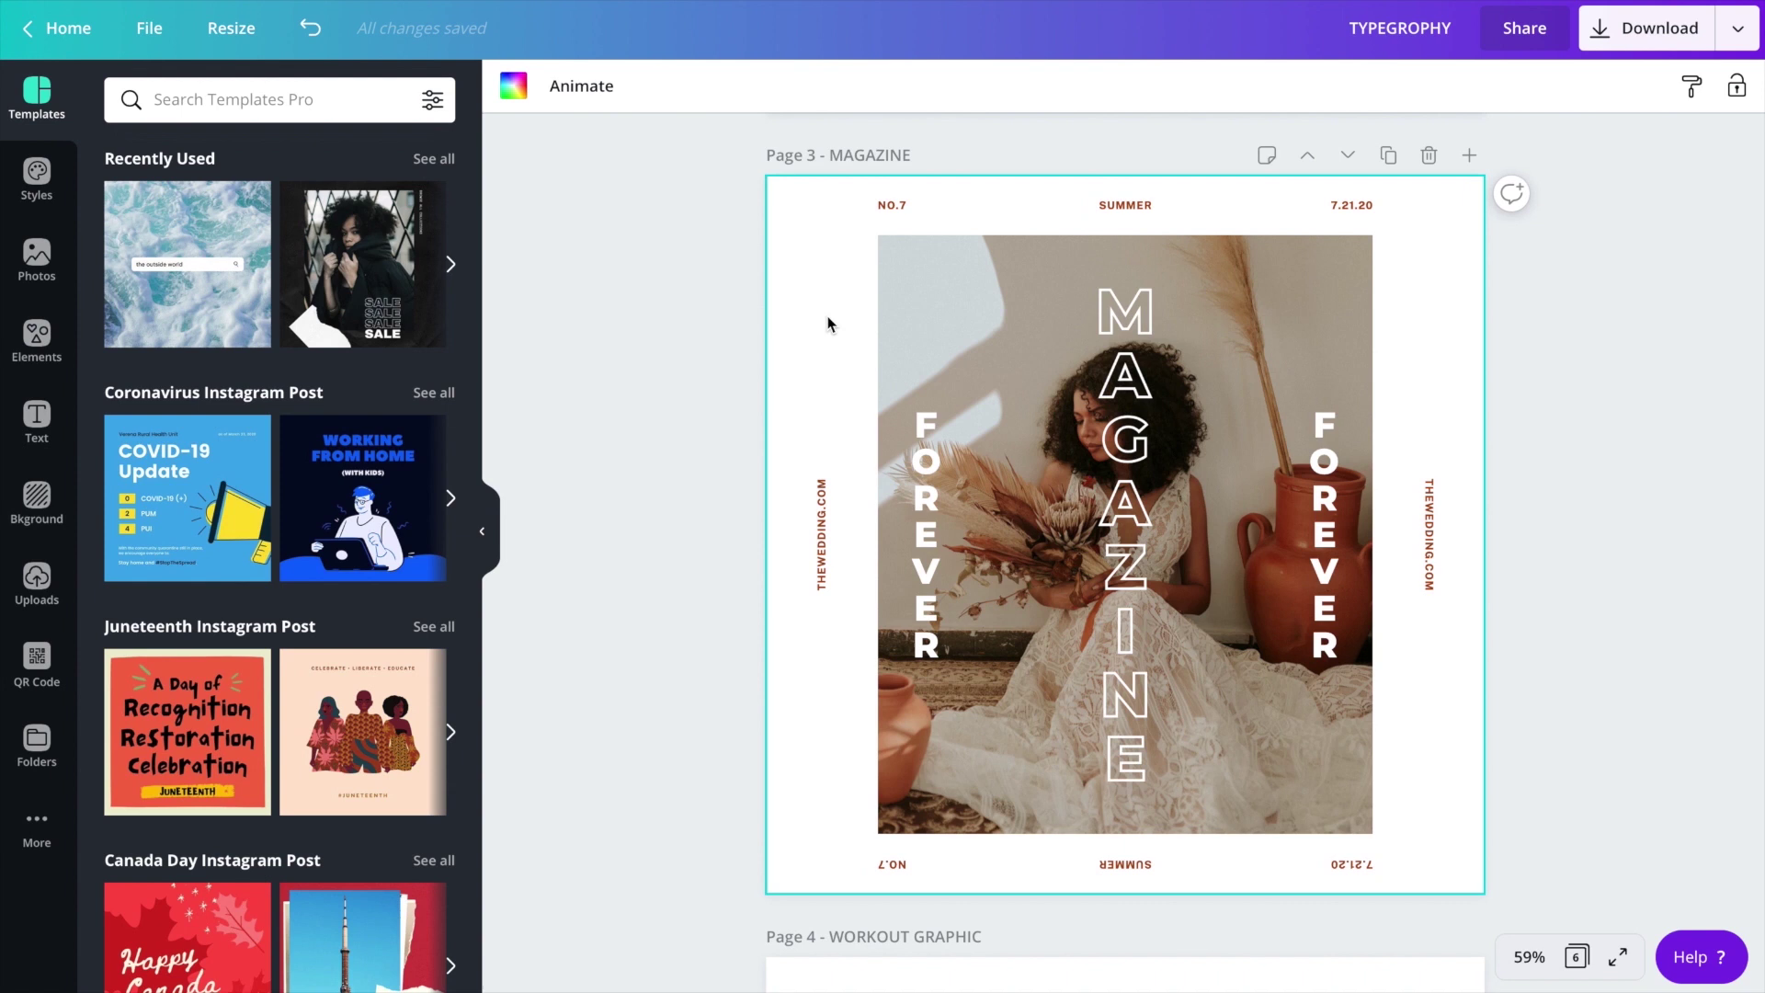
- Duplicate the photo grid and align the copy to the page's center and middle, over the original photo
click(919, 346)
click(1320, 318)
click(1321, 318)
key(ctrl+d)
click(1445, 85)
click(1375, 344)
click(1206, 331)
click(808, 315)
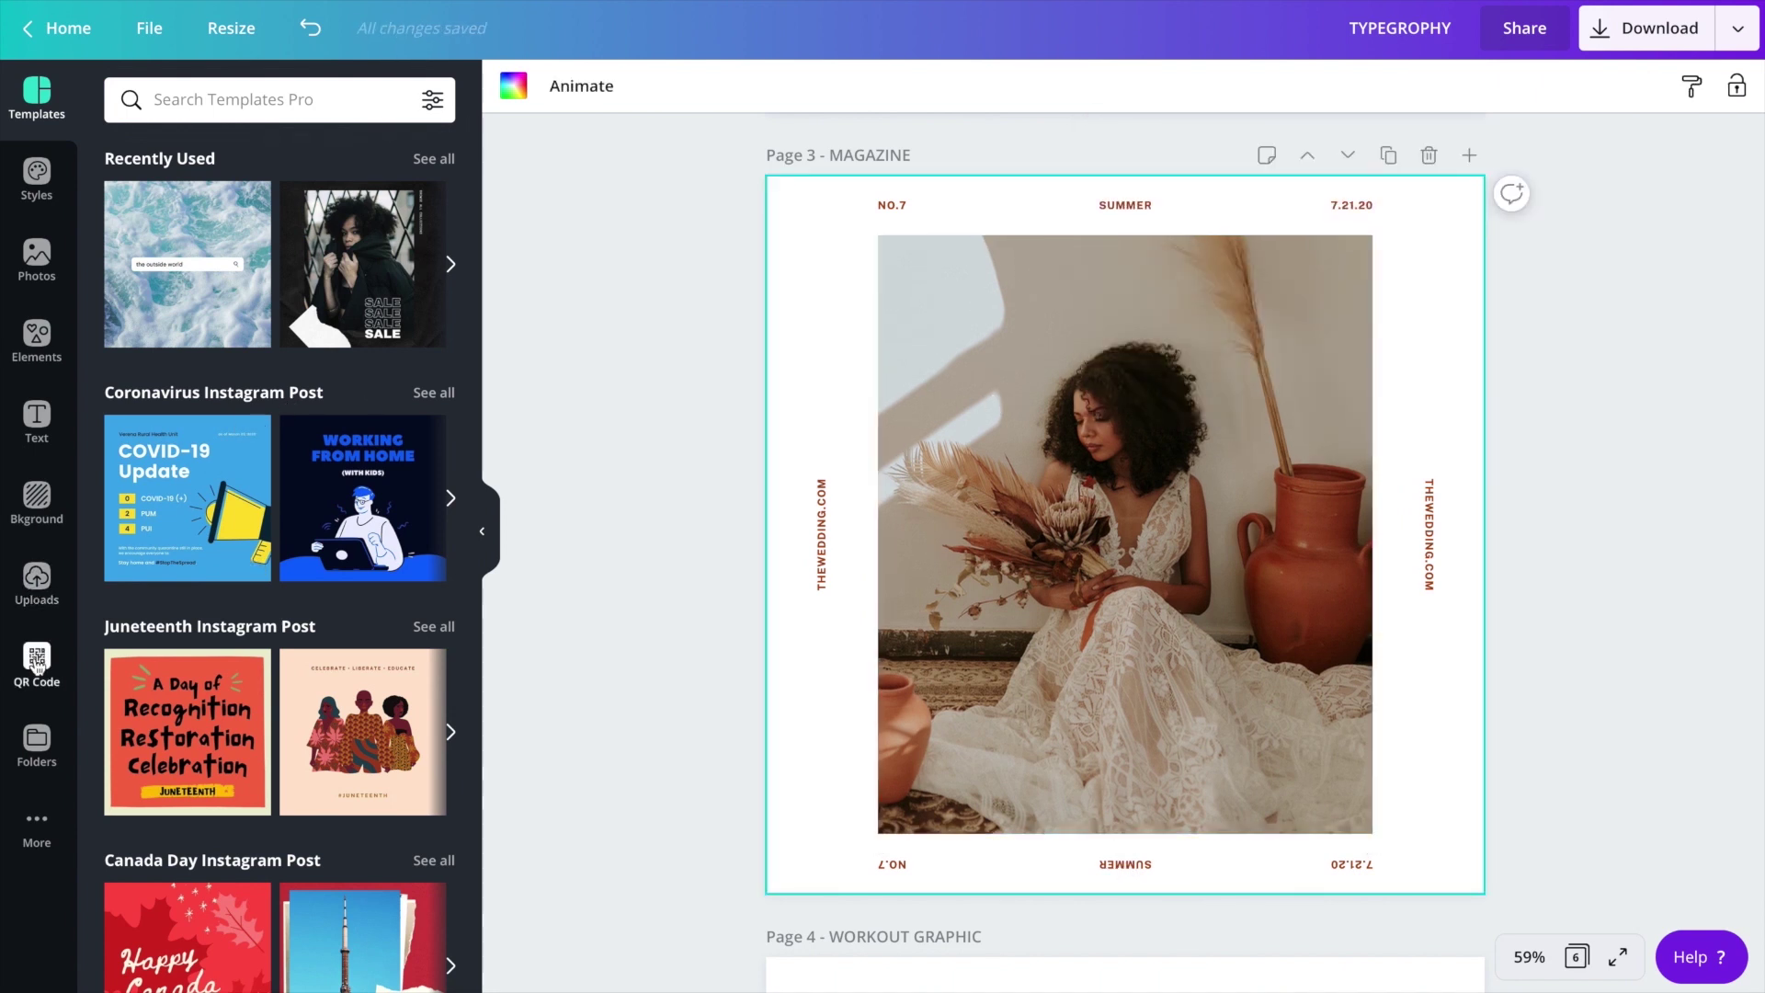
- Fill the duplicated grid with the transparent red light-leak texture from the uploaded images
click(37, 580)
scroll(234, 643, down, 5)
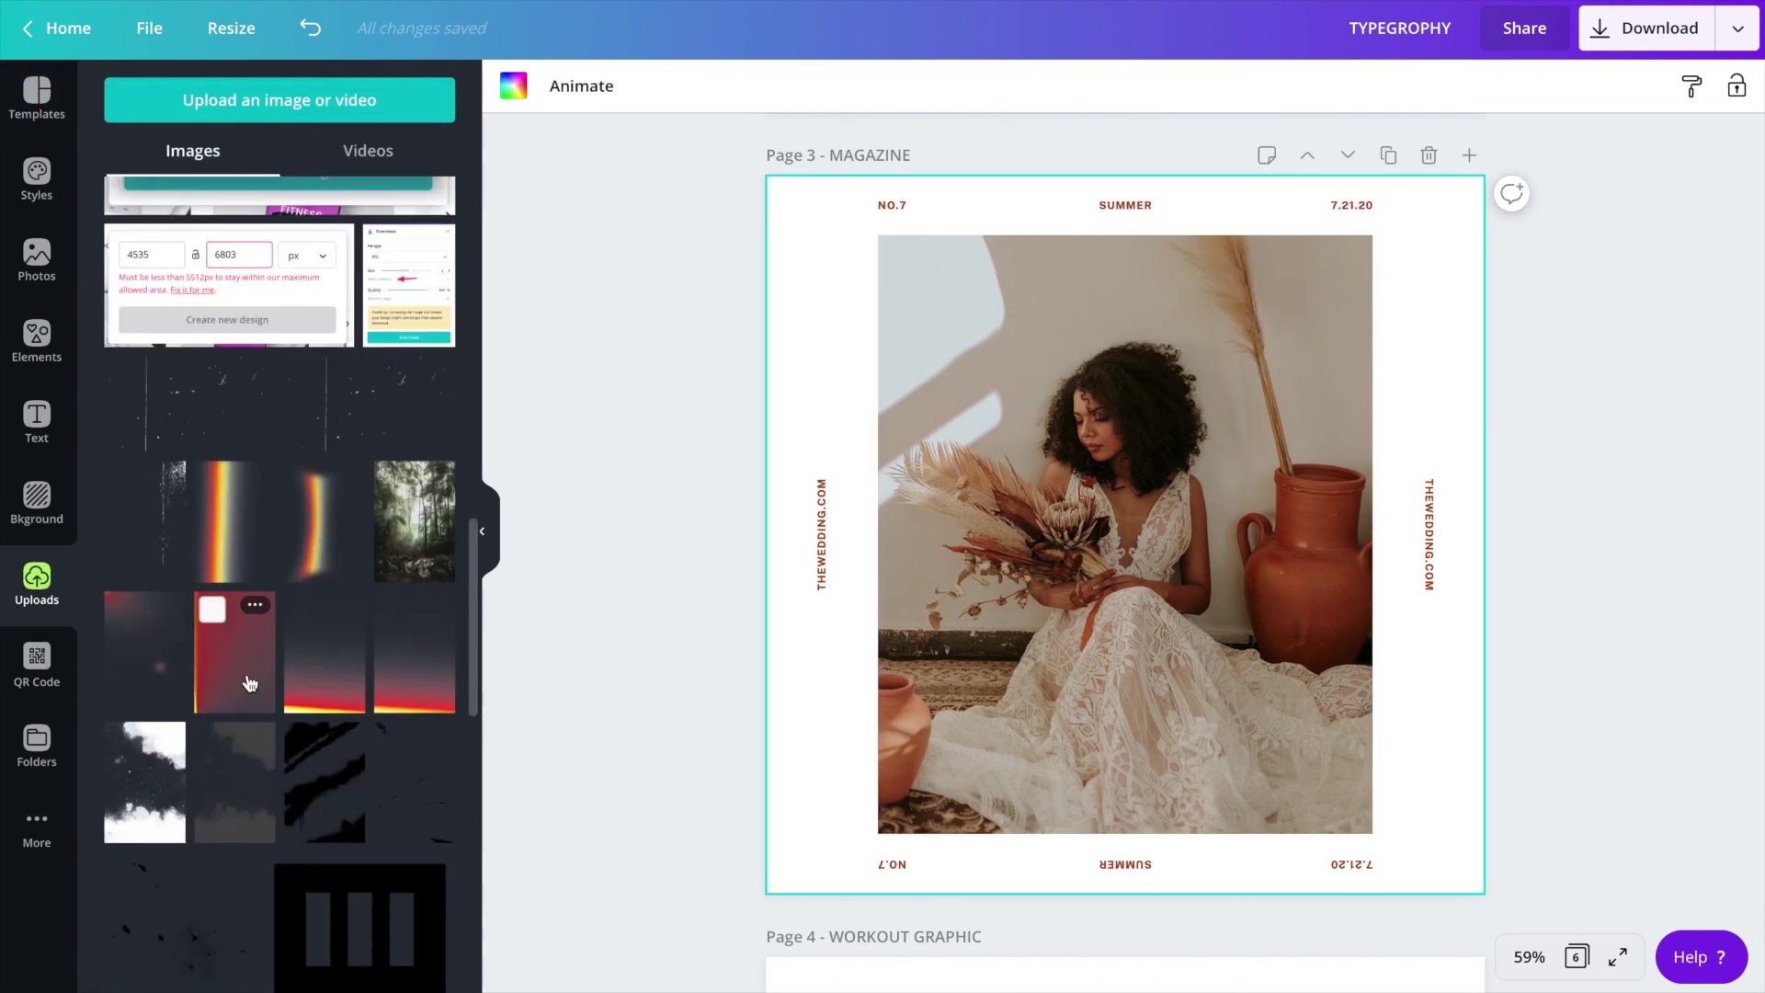
scroll(249, 682, down, 6)
click(374, 540)
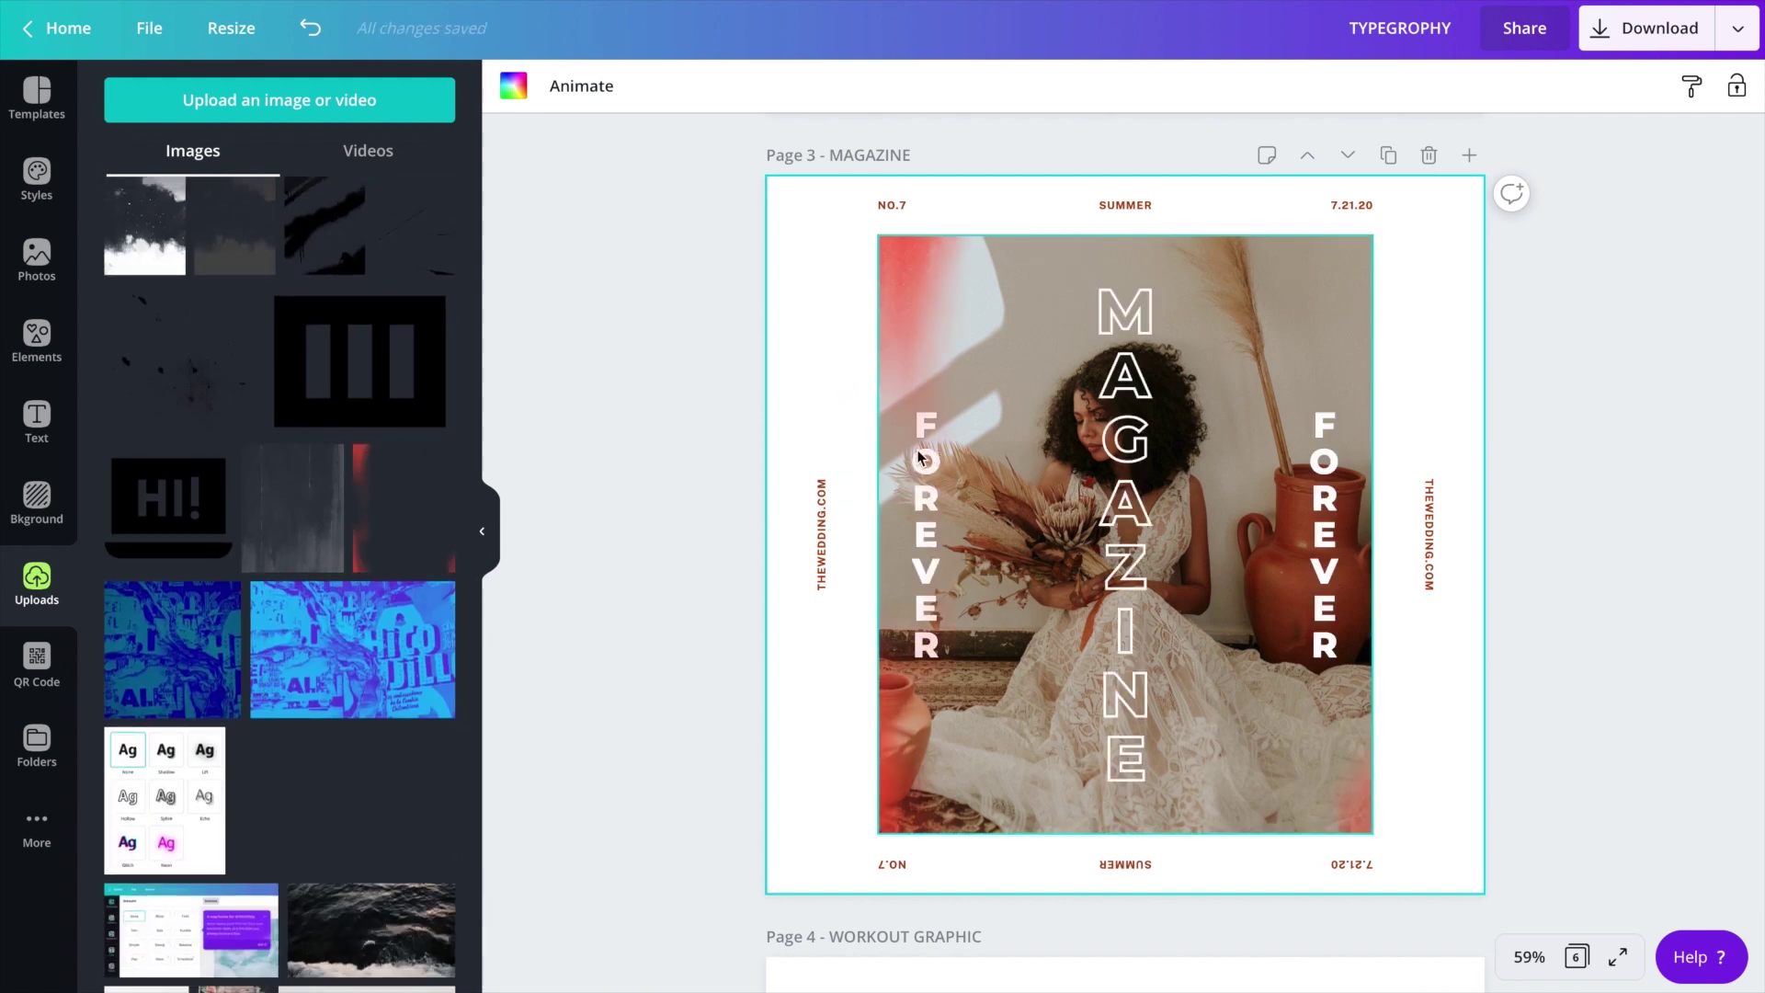
- Enlarge the light-leak overlay within its frame and reposition it so the red glow falls on the photo's upper-left corner
click(37, 92)
double_click(903, 262)
drag(1403, 197, 1512, 119)
drag(980, 339, 976, 433)
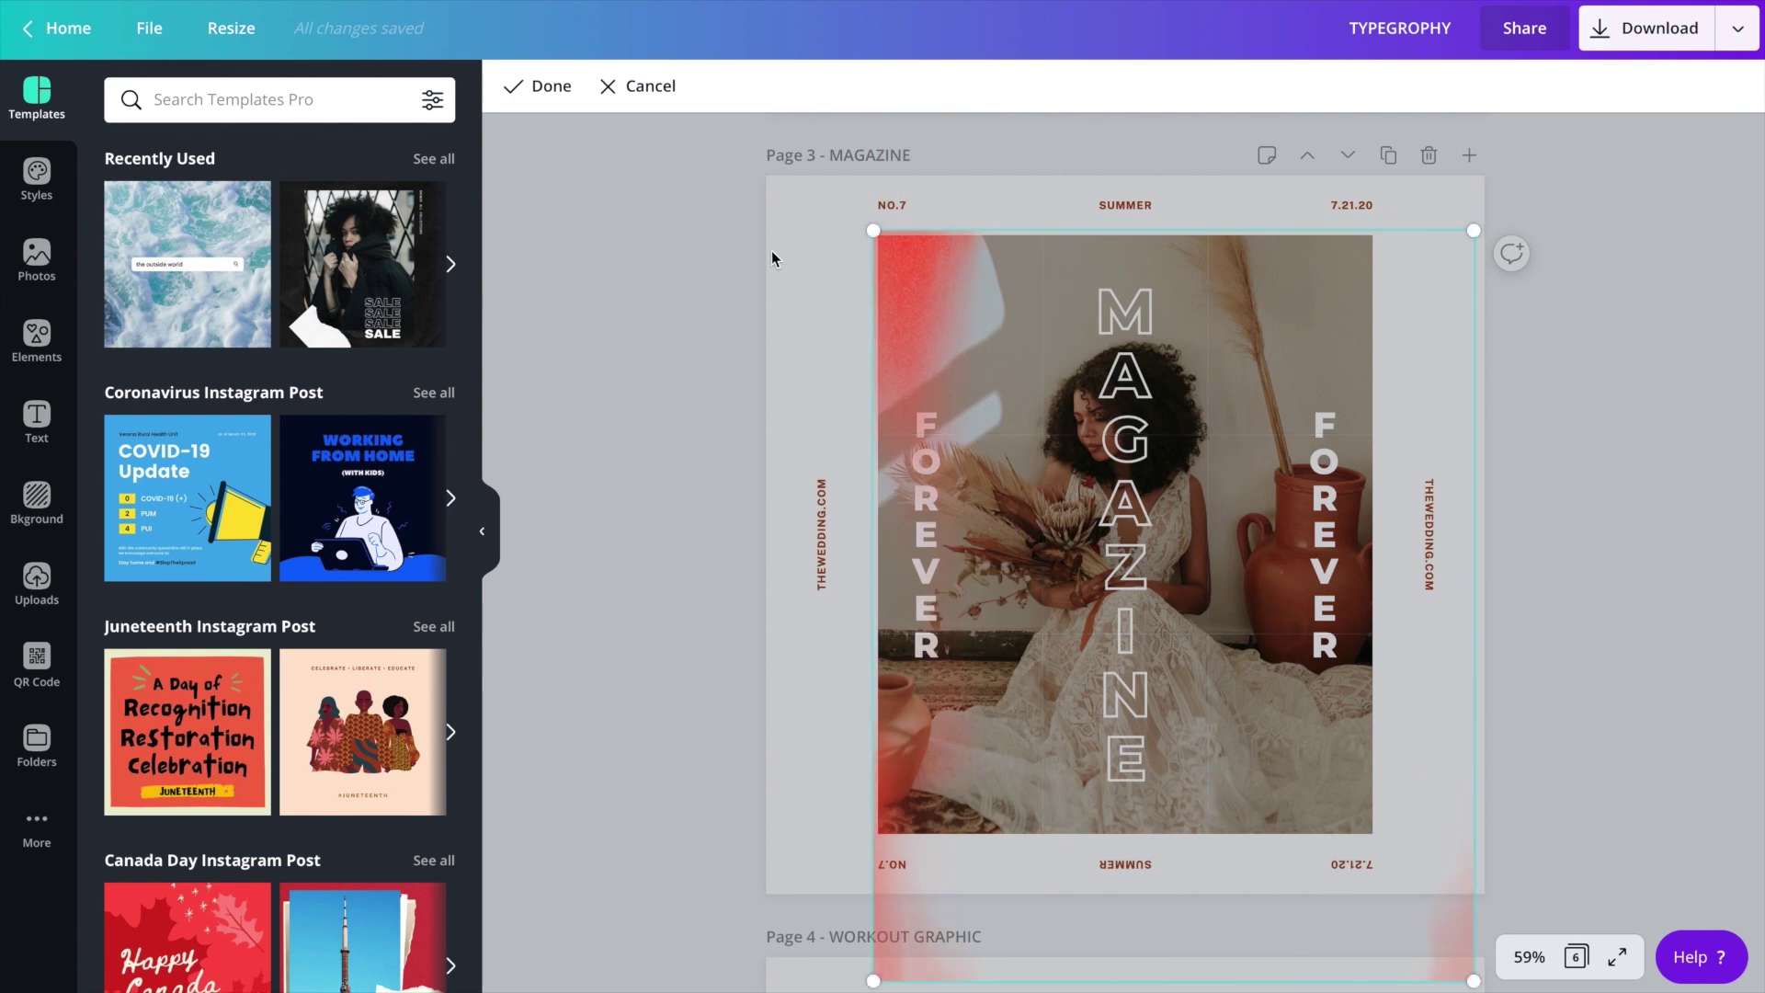
click(544, 89)
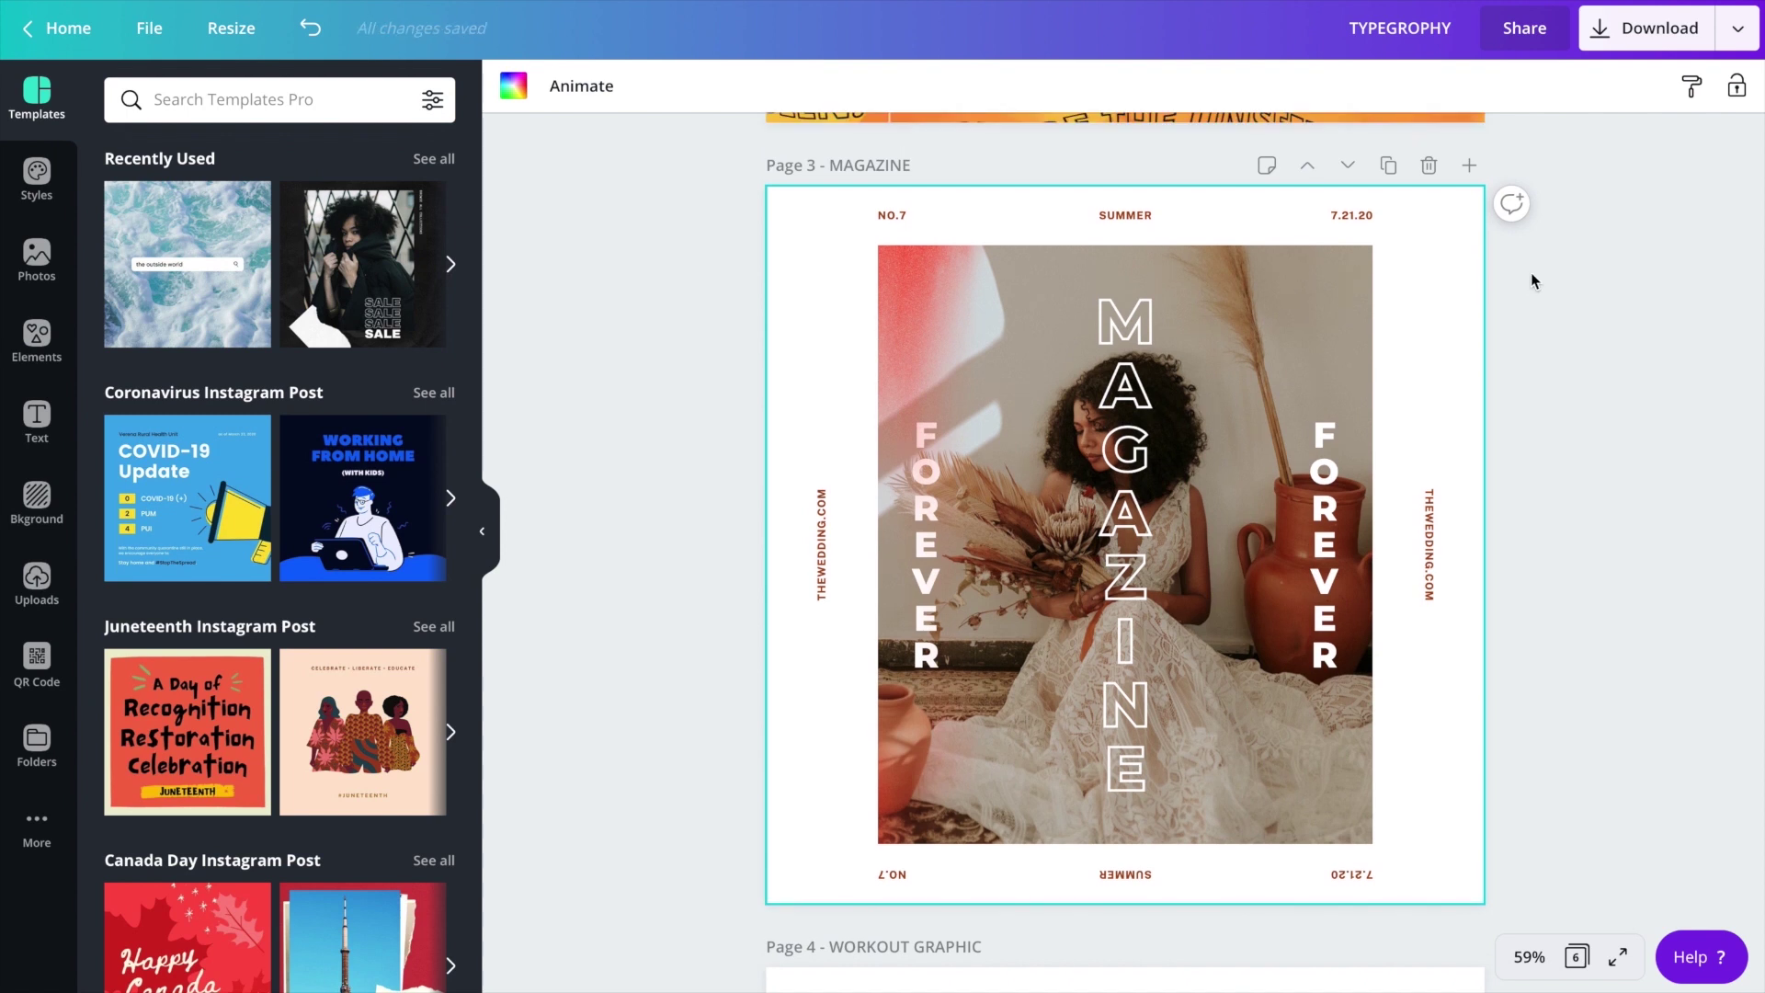
click(1552, 383)
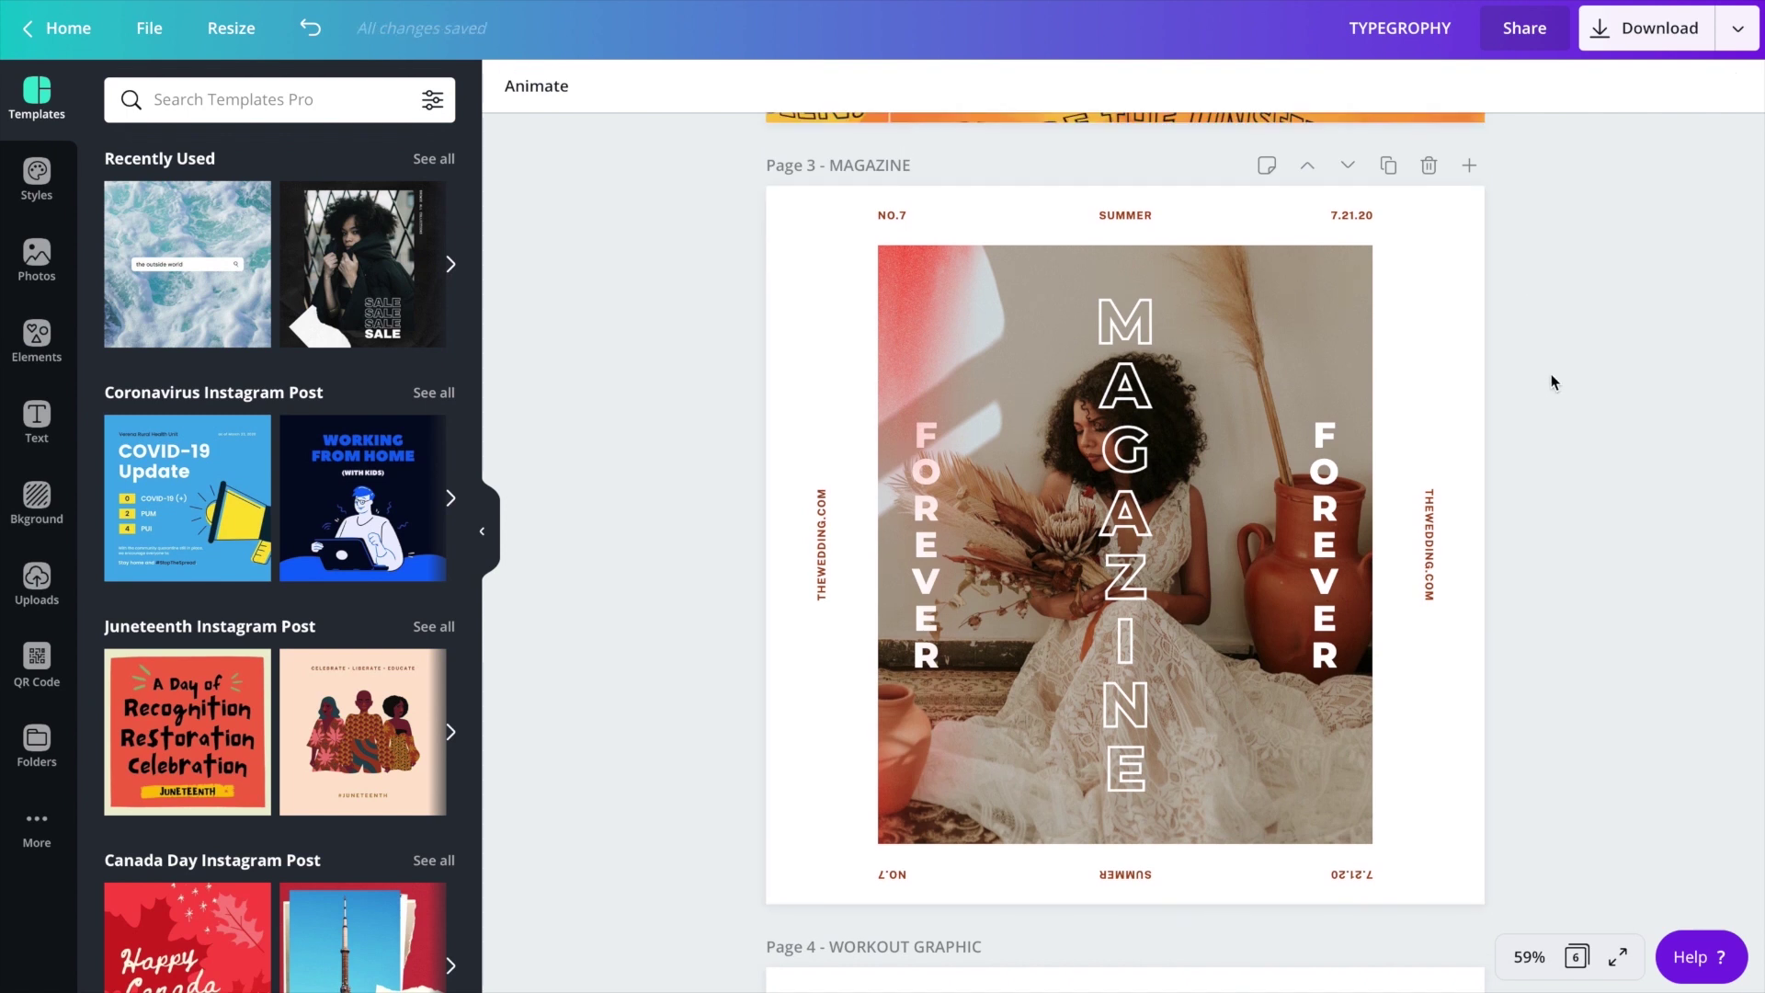
- Generate a QR code for CANVA.COM and place it small over the photo's lower-left corner
click(792, 707)
click(36, 662)
click(217, 260)
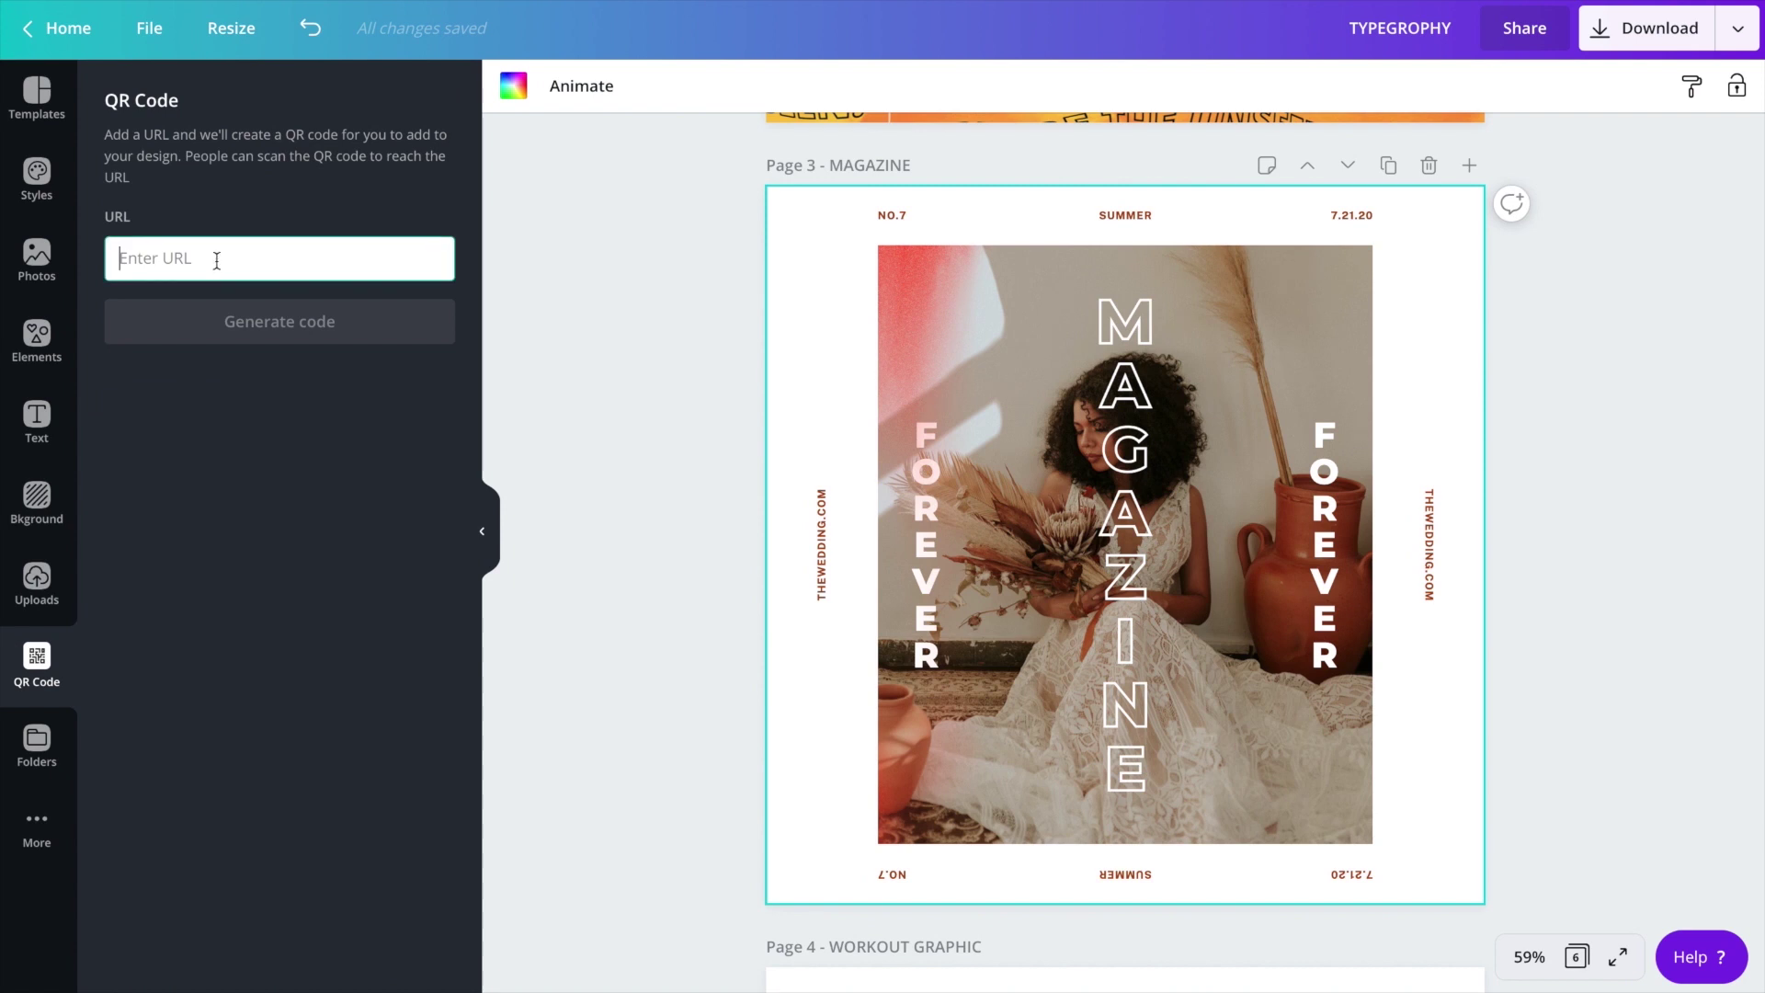
text(CANVA.COM)
click(236, 324)
drag(1267, 404, 911, 735)
drag(897, 838, 899, 845)
- Add a brown square sized slightly larger than the QR code, cover the code with it and set its transparency to 63
click(804, 776)
click(899, 774)
click(812, 776)
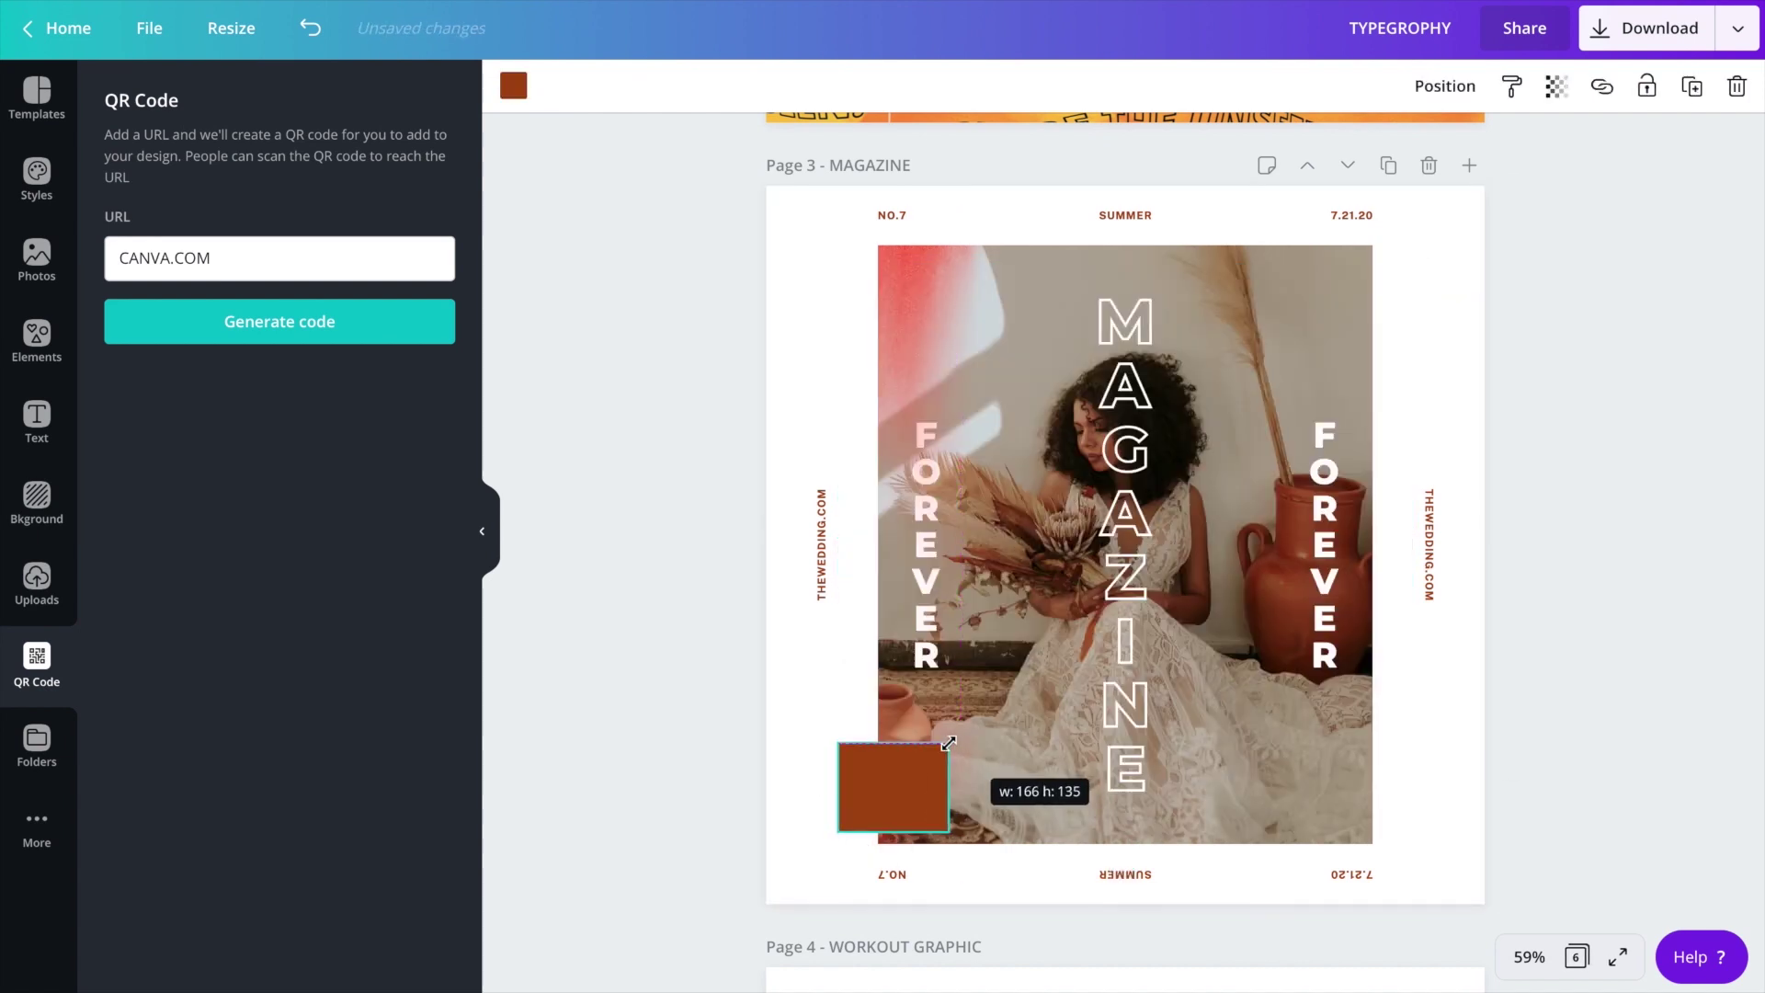
click(1556, 87)
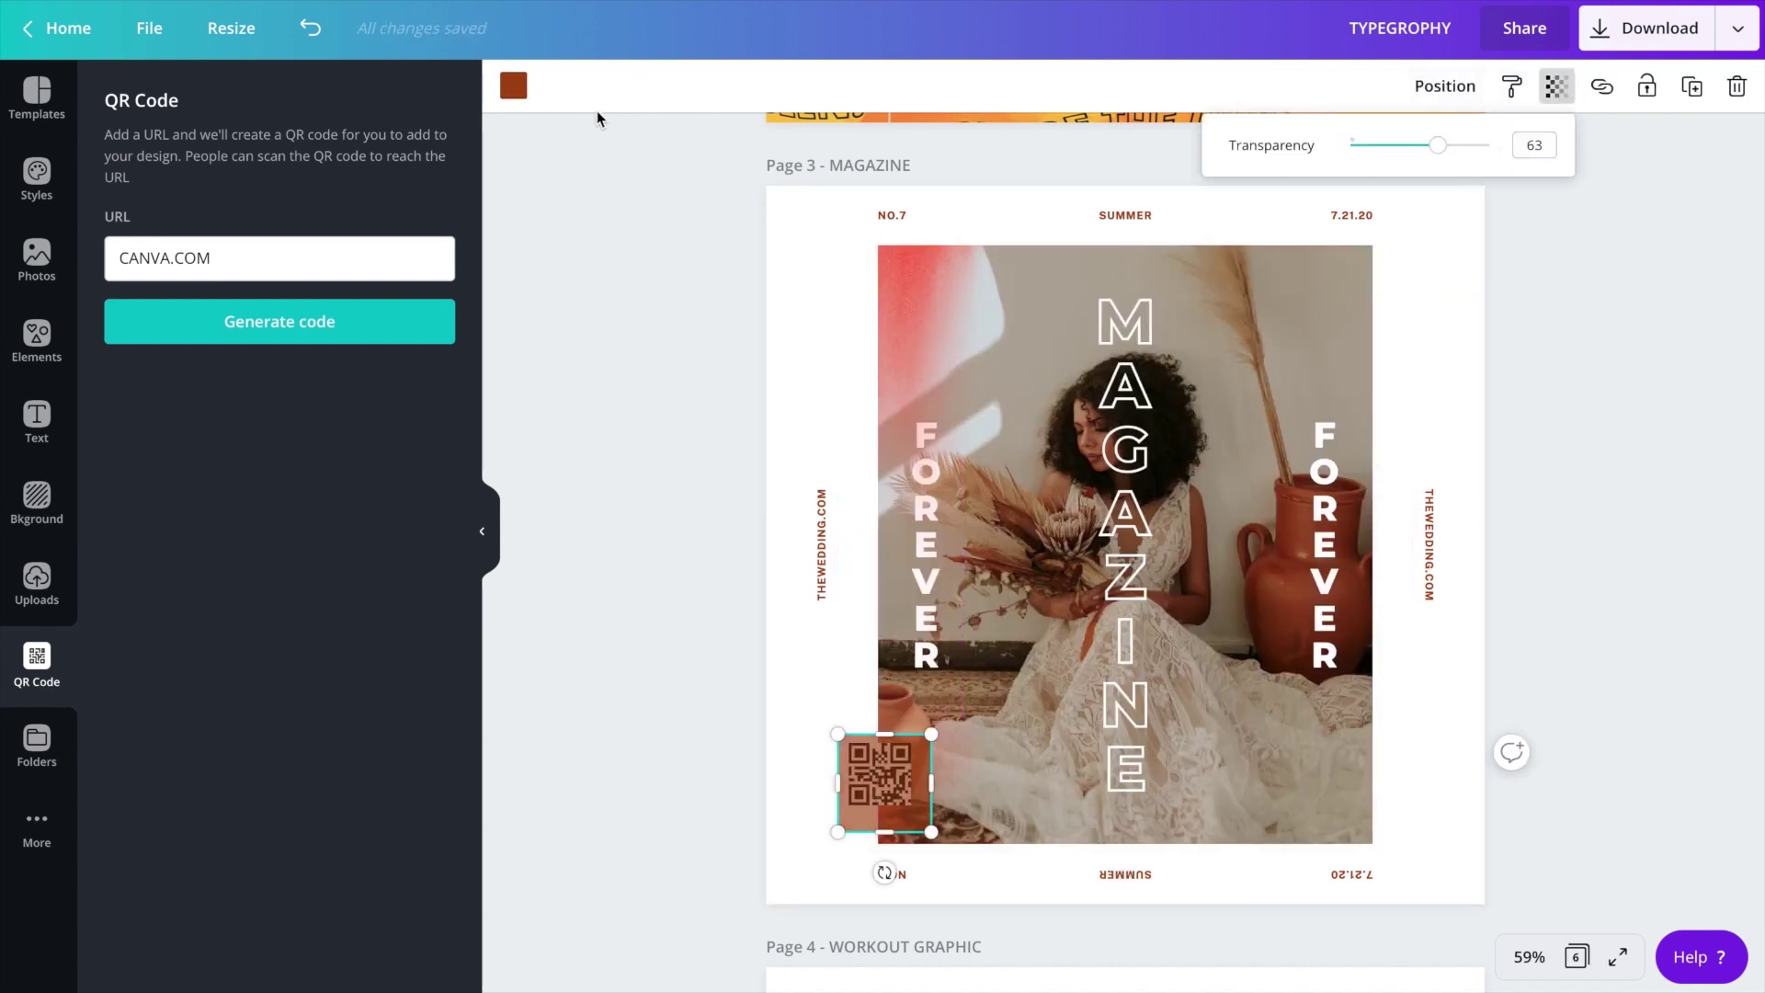
- Recolor the square white and shrink it to an even, narrow border around the QR code
click(513, 85)
click(429, 310)
drag(930, 824, 910, 810)
drag(839, 734, 900, 757)
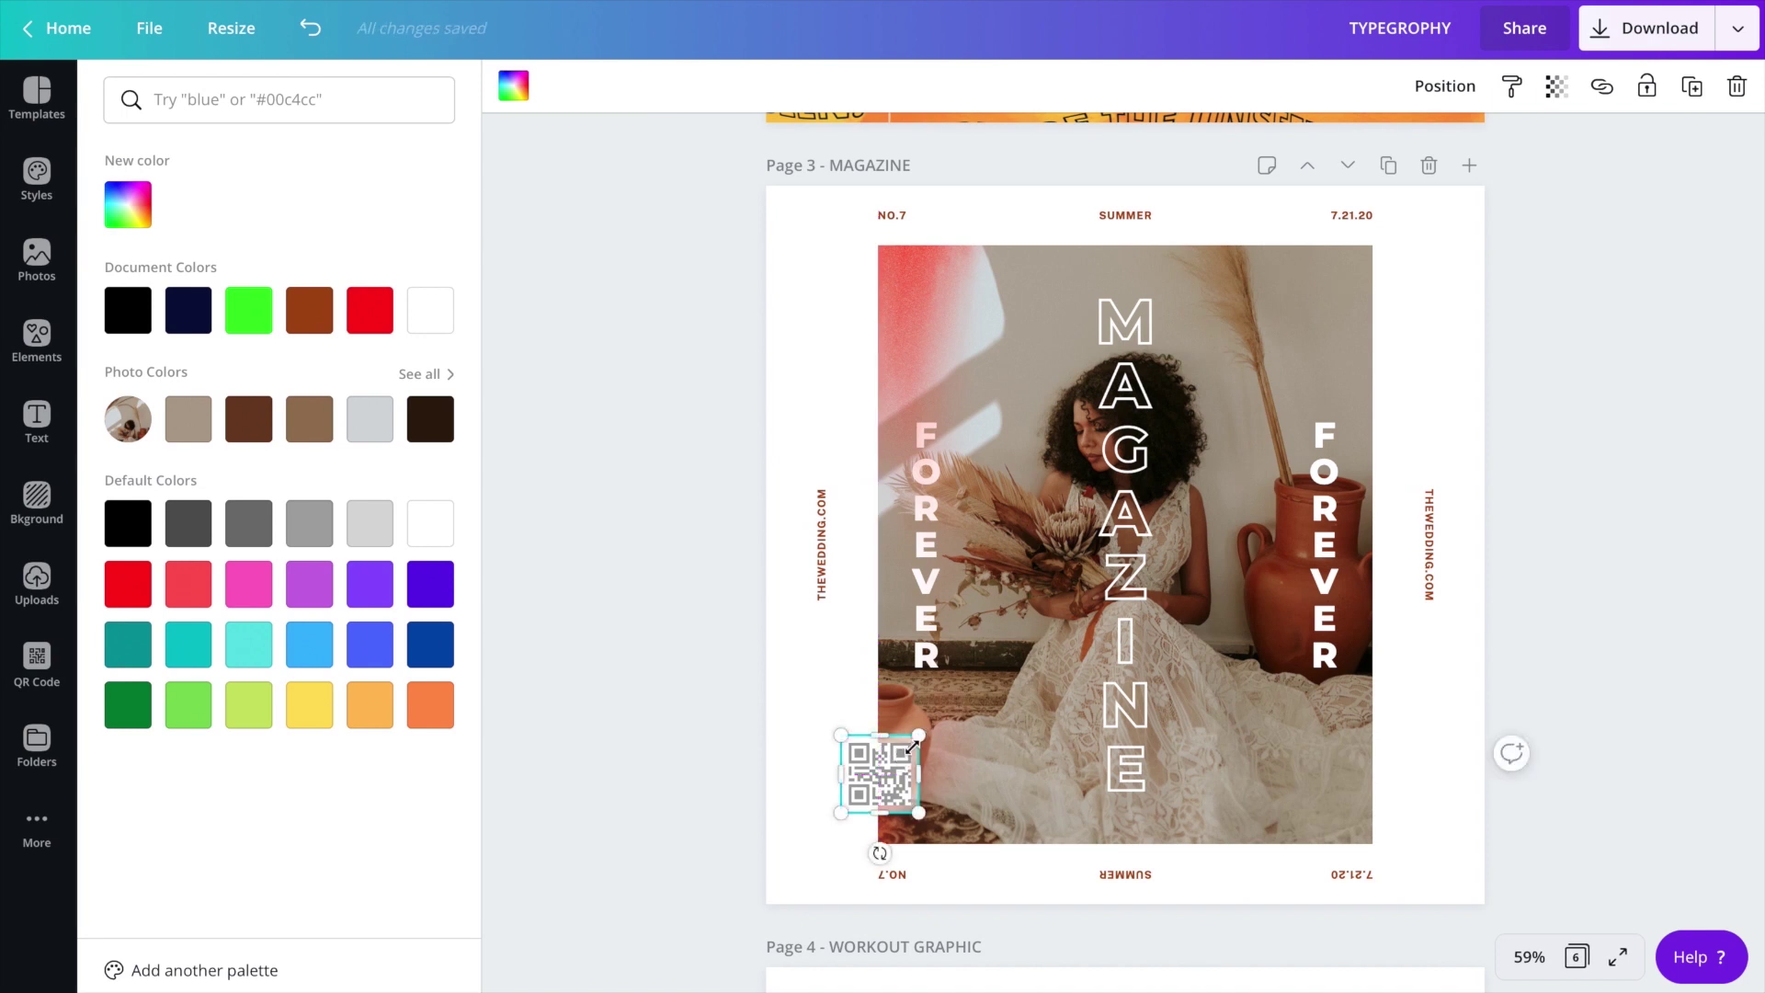
- Make the white square fully opaque and send it backward behind the QR code
click(1558, 87)
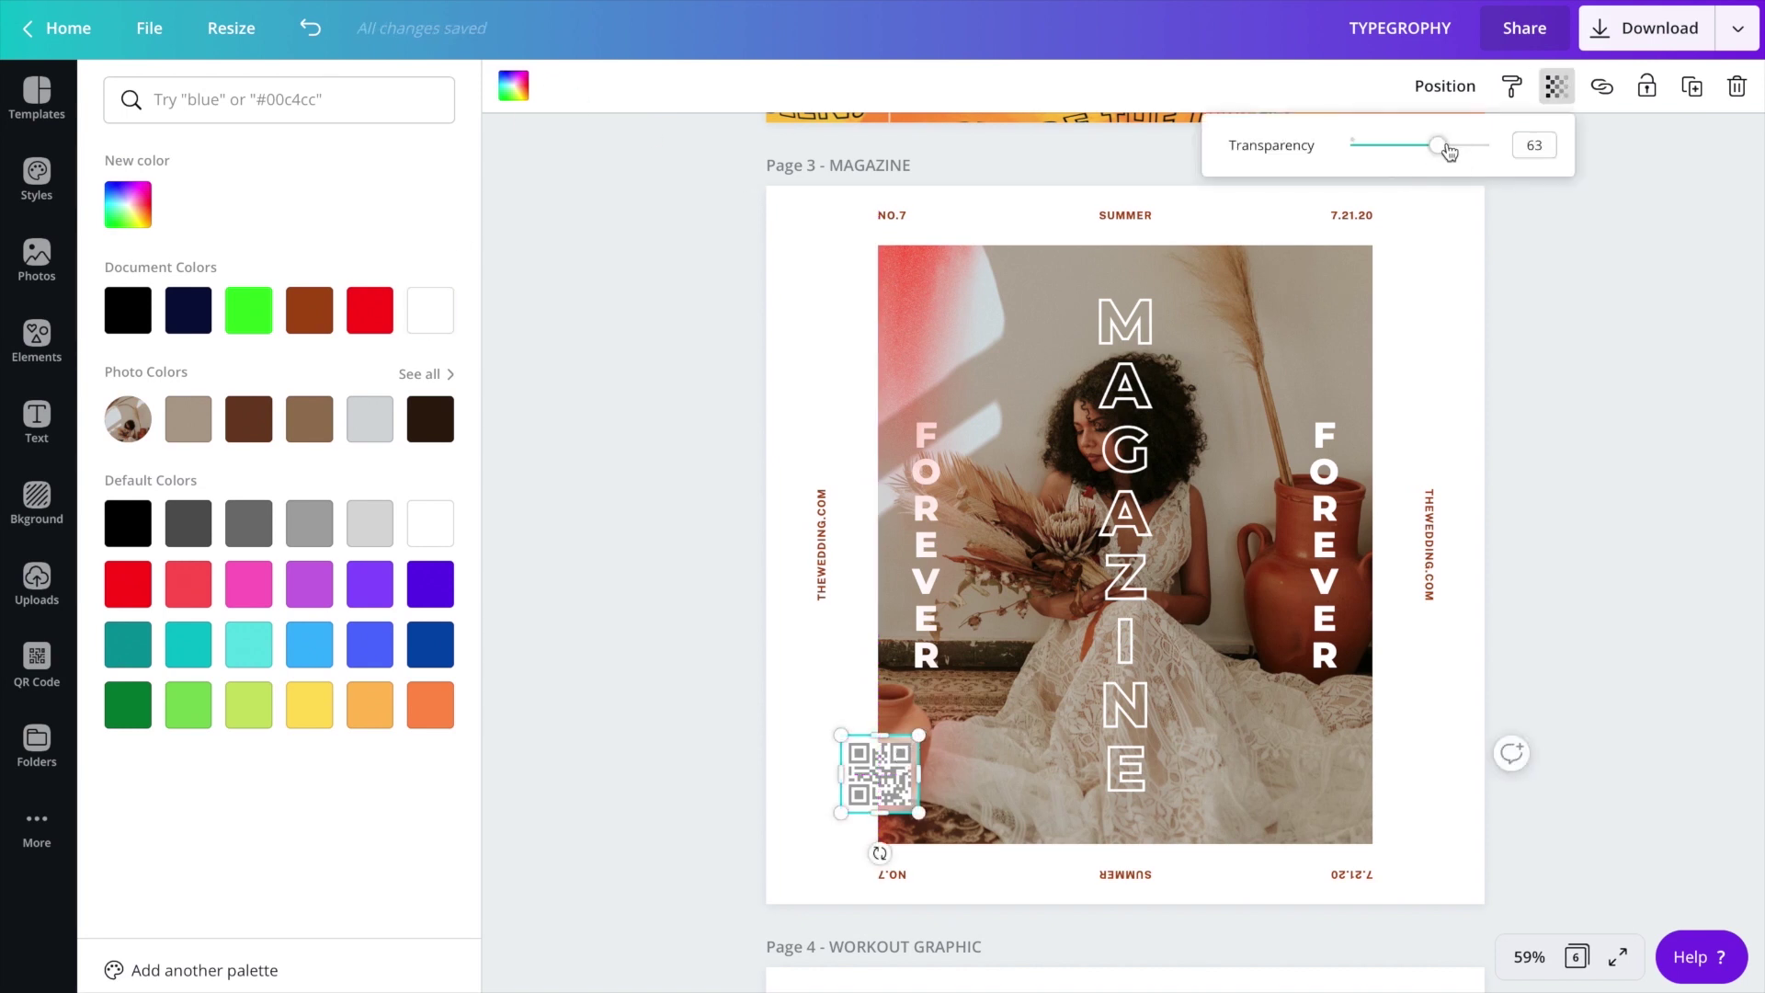
click(1463, 87)
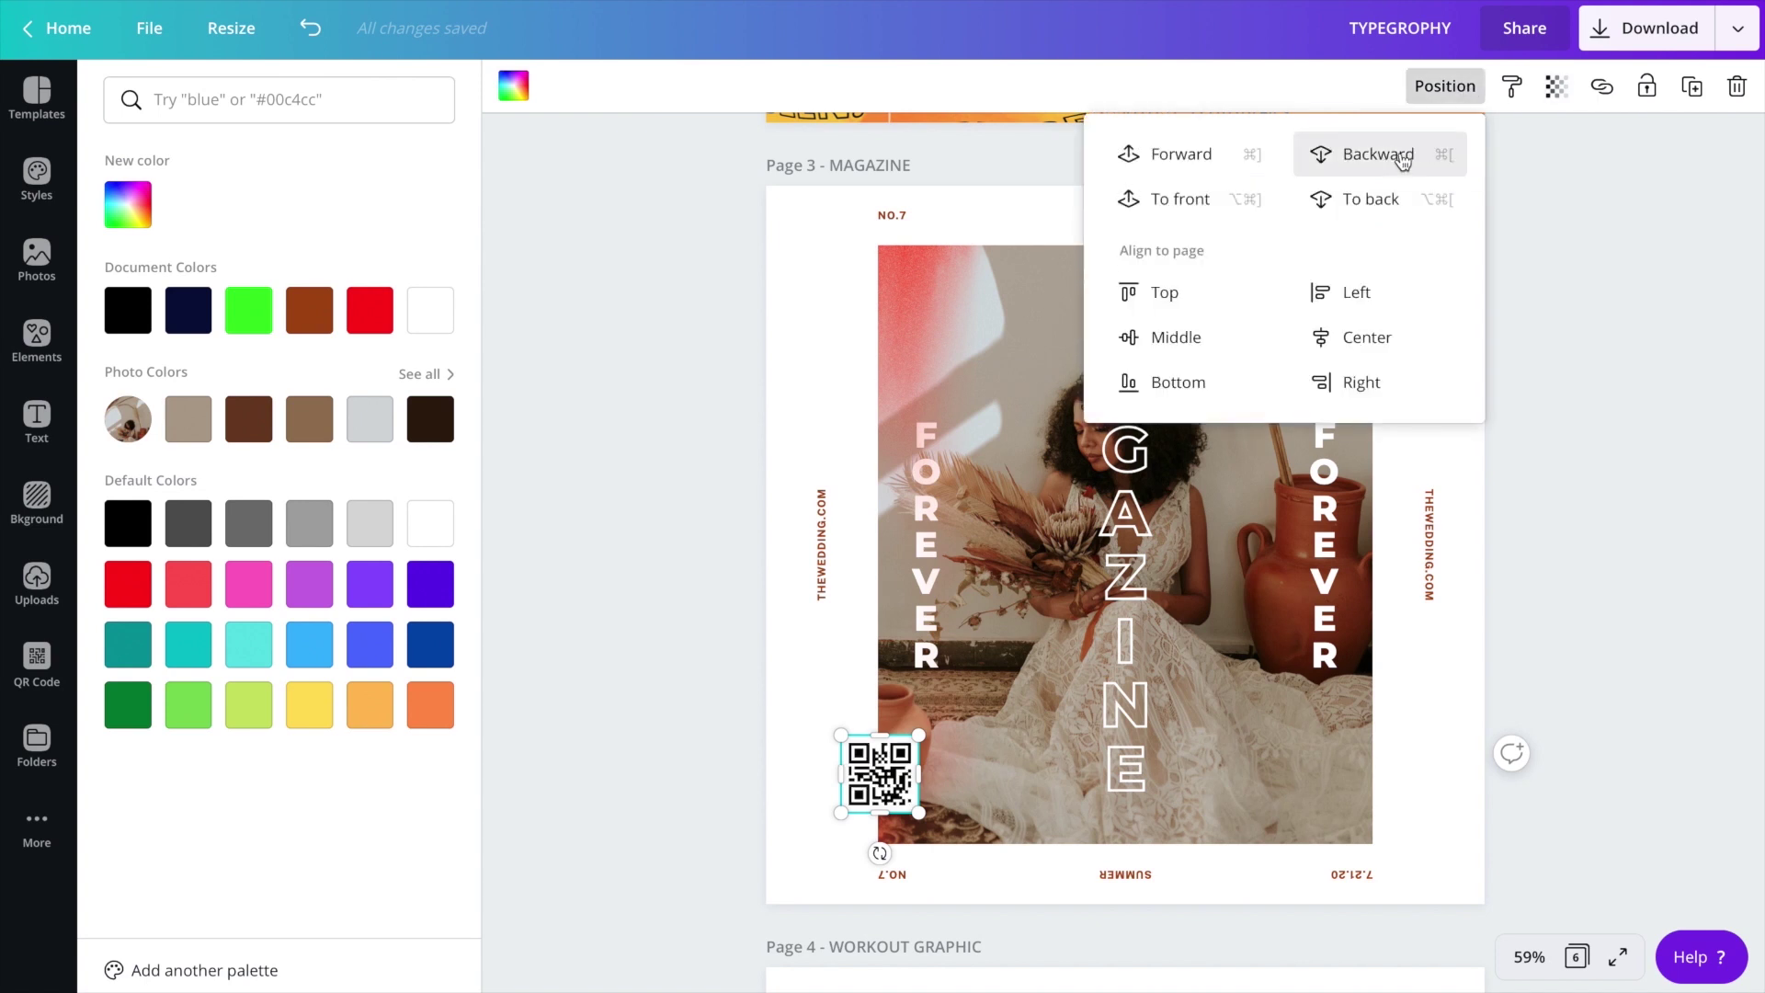
click(1392, 163)
- Send the QR code one layer backward and bring it forward again
click(901, 773)
click(1456, 101)
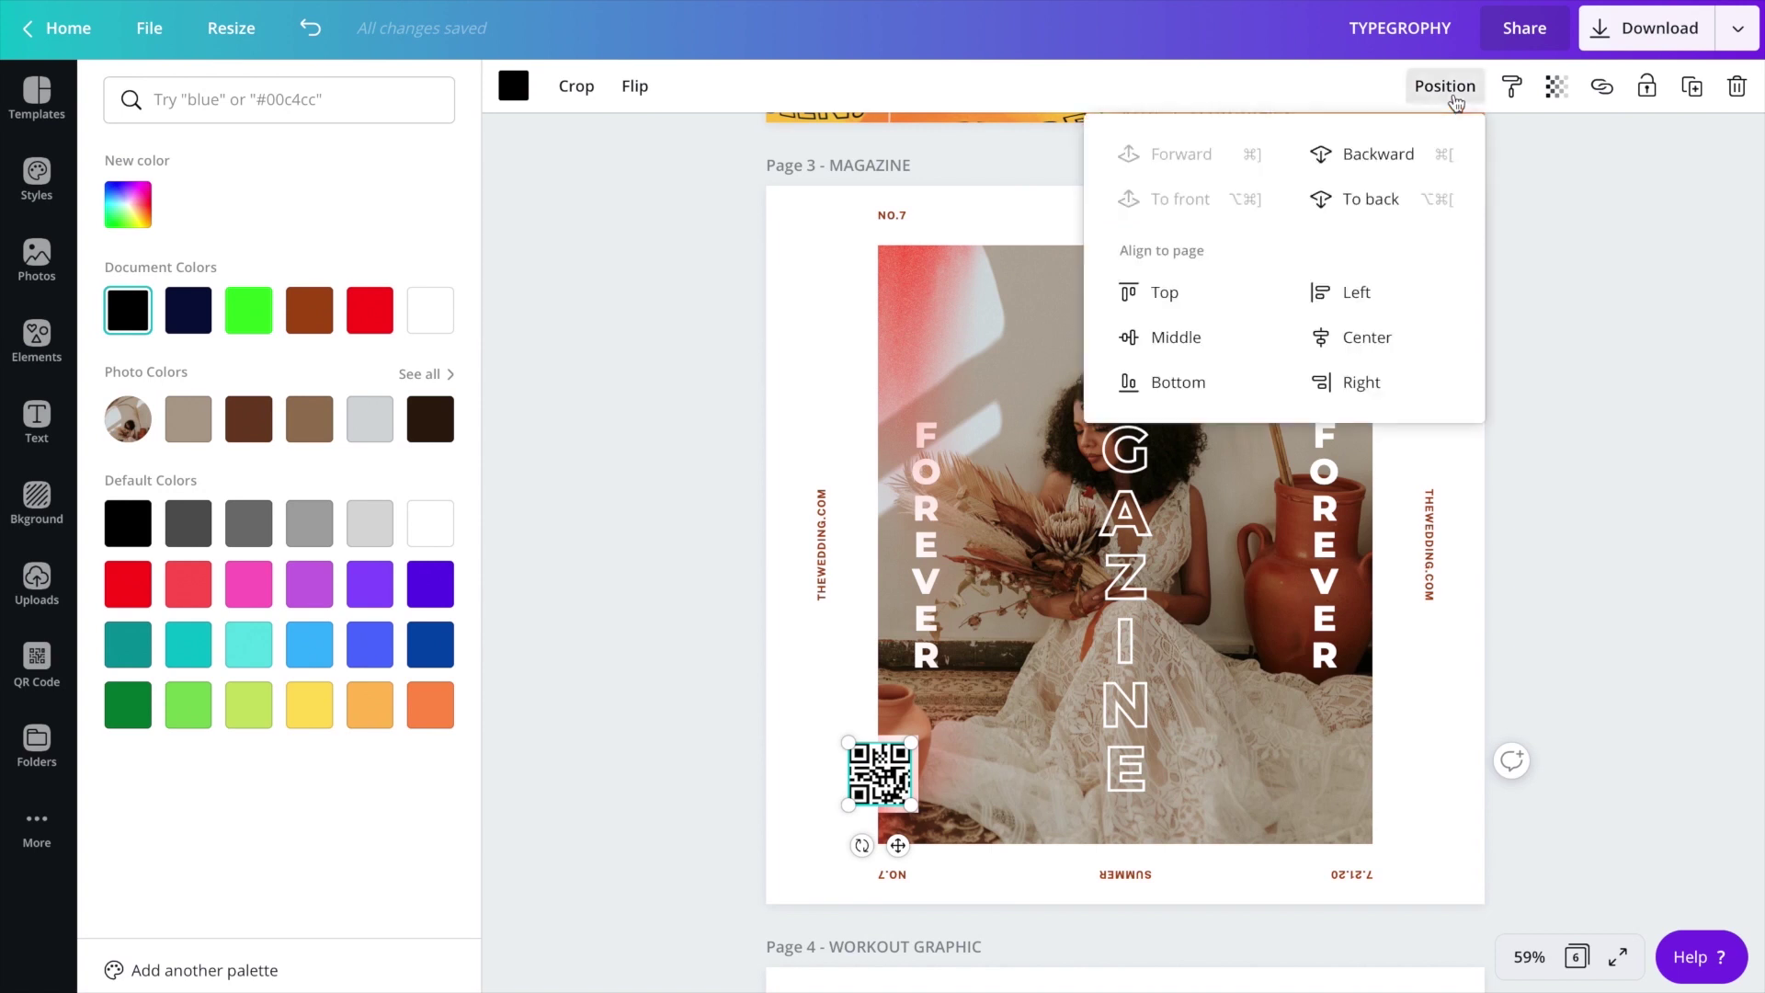
click(1373, 156)
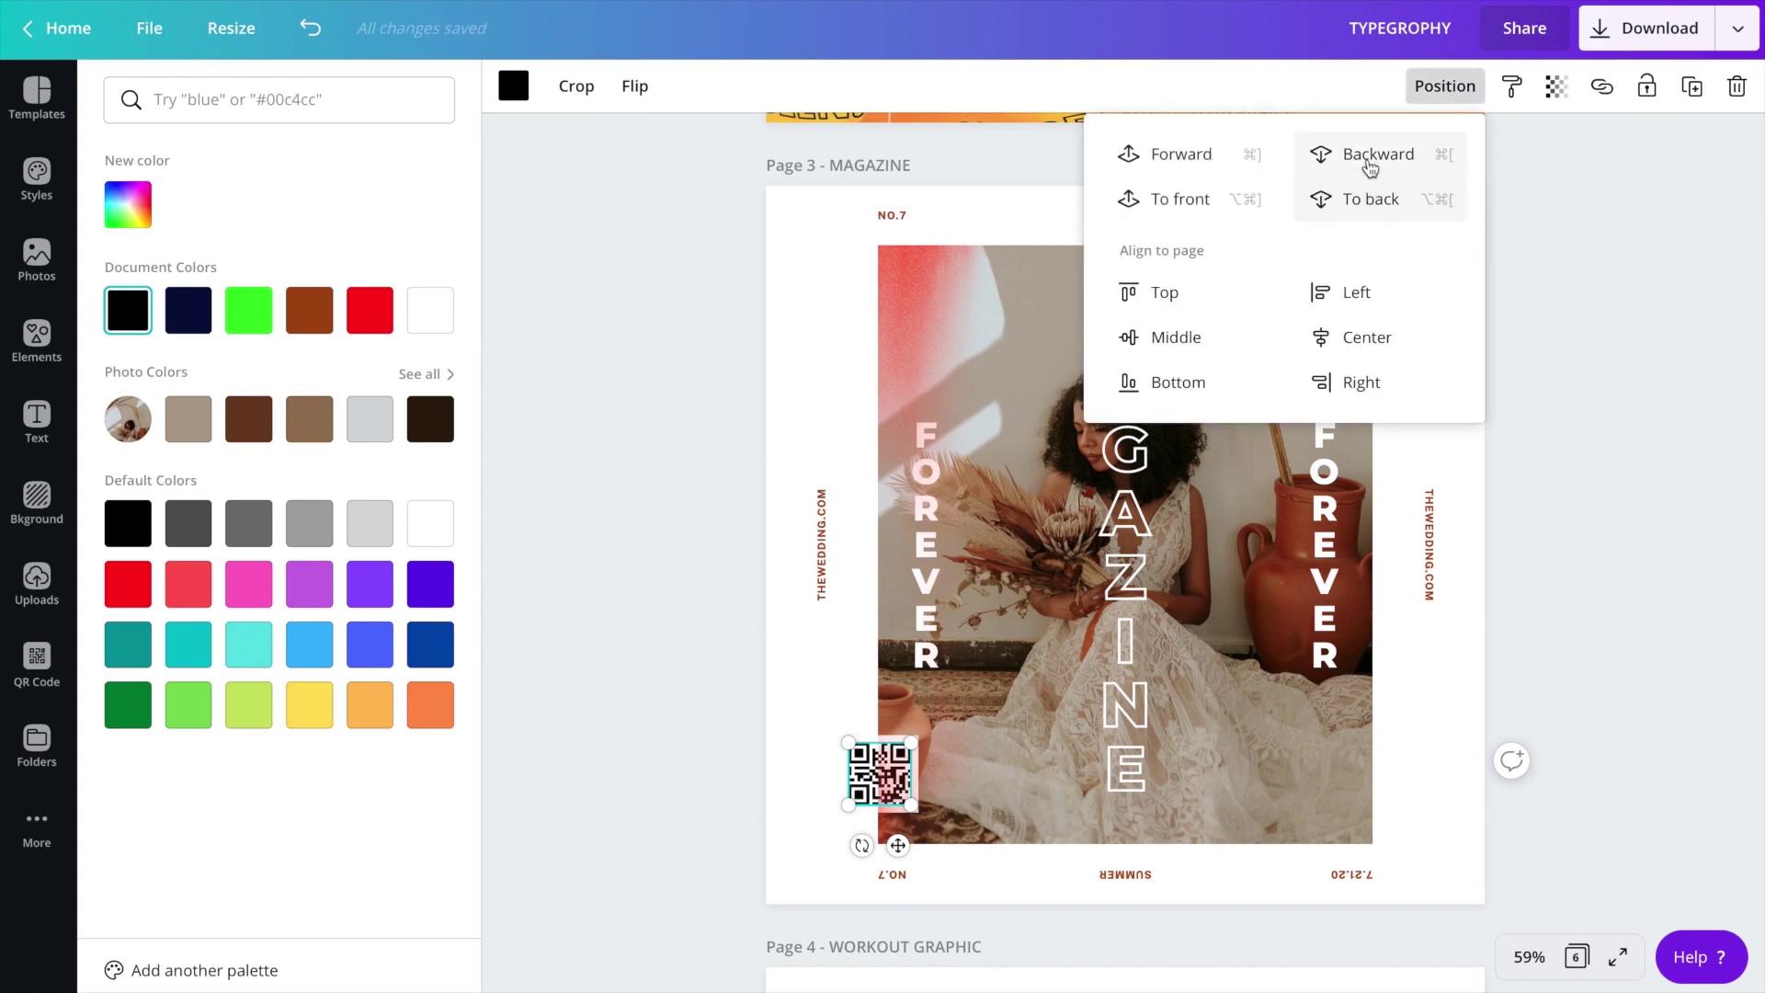
click(1184, 164)
- Open the layer order options for the white square behind the QR code
drag(859, 681, 866, 738)
click(1445, 87)
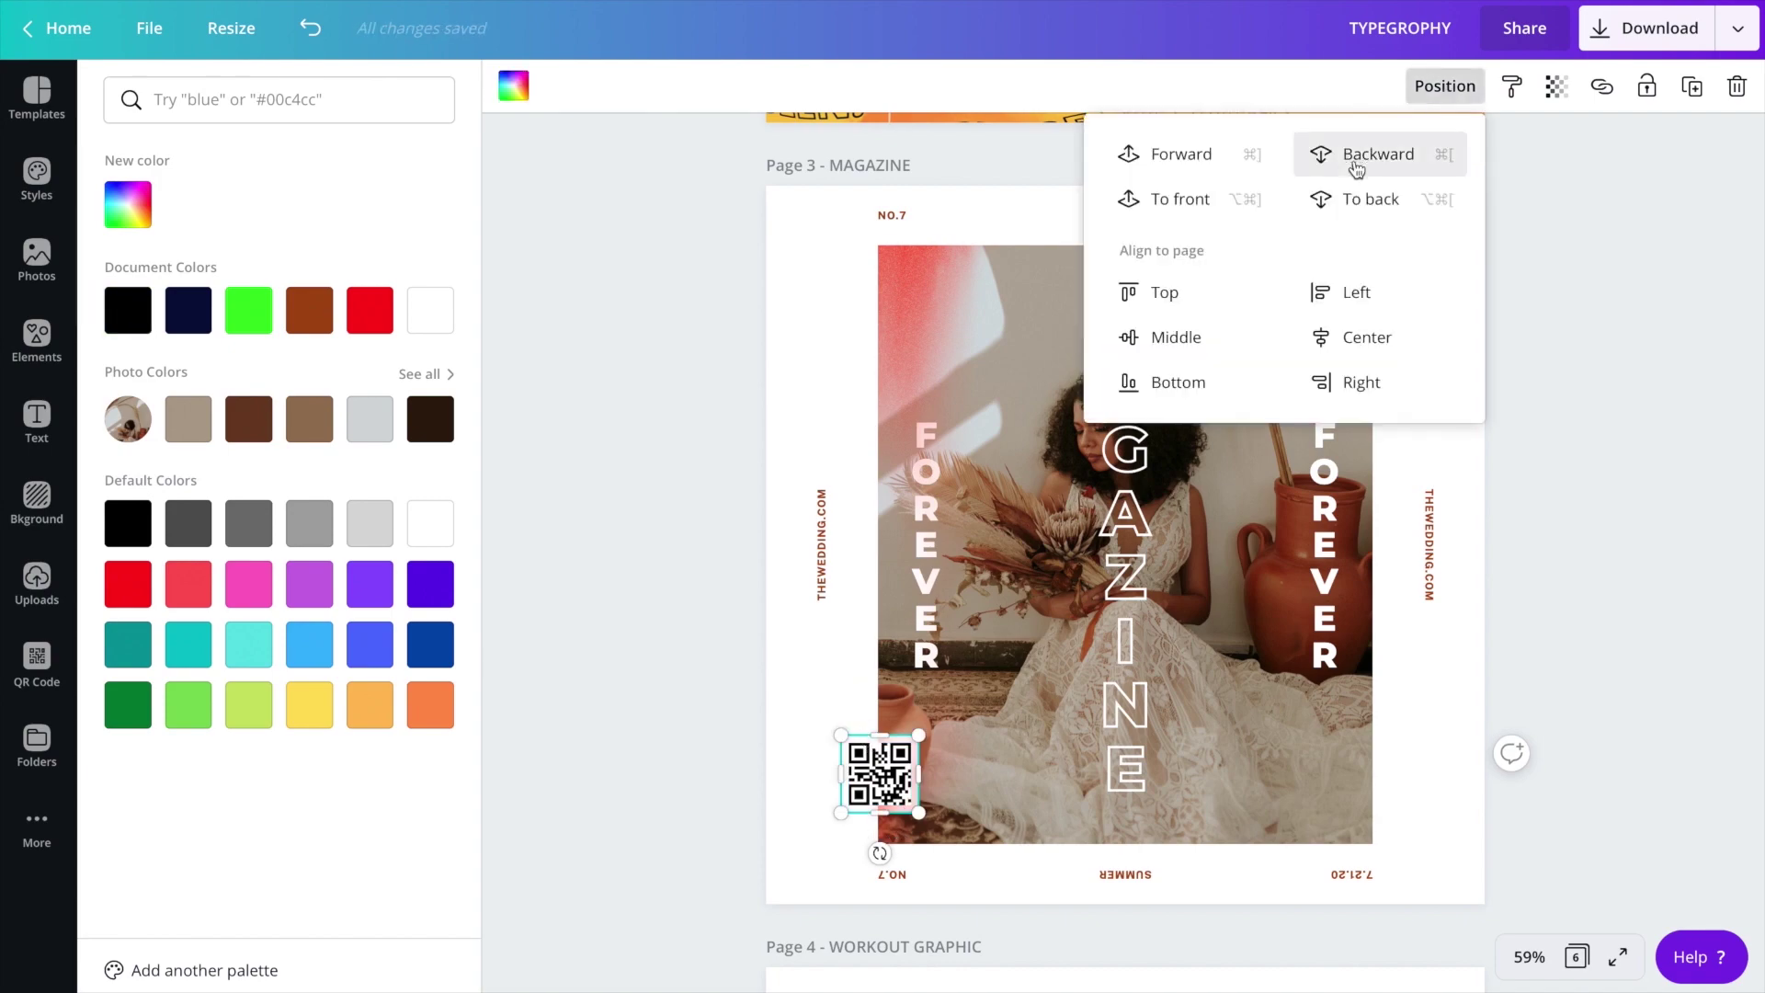
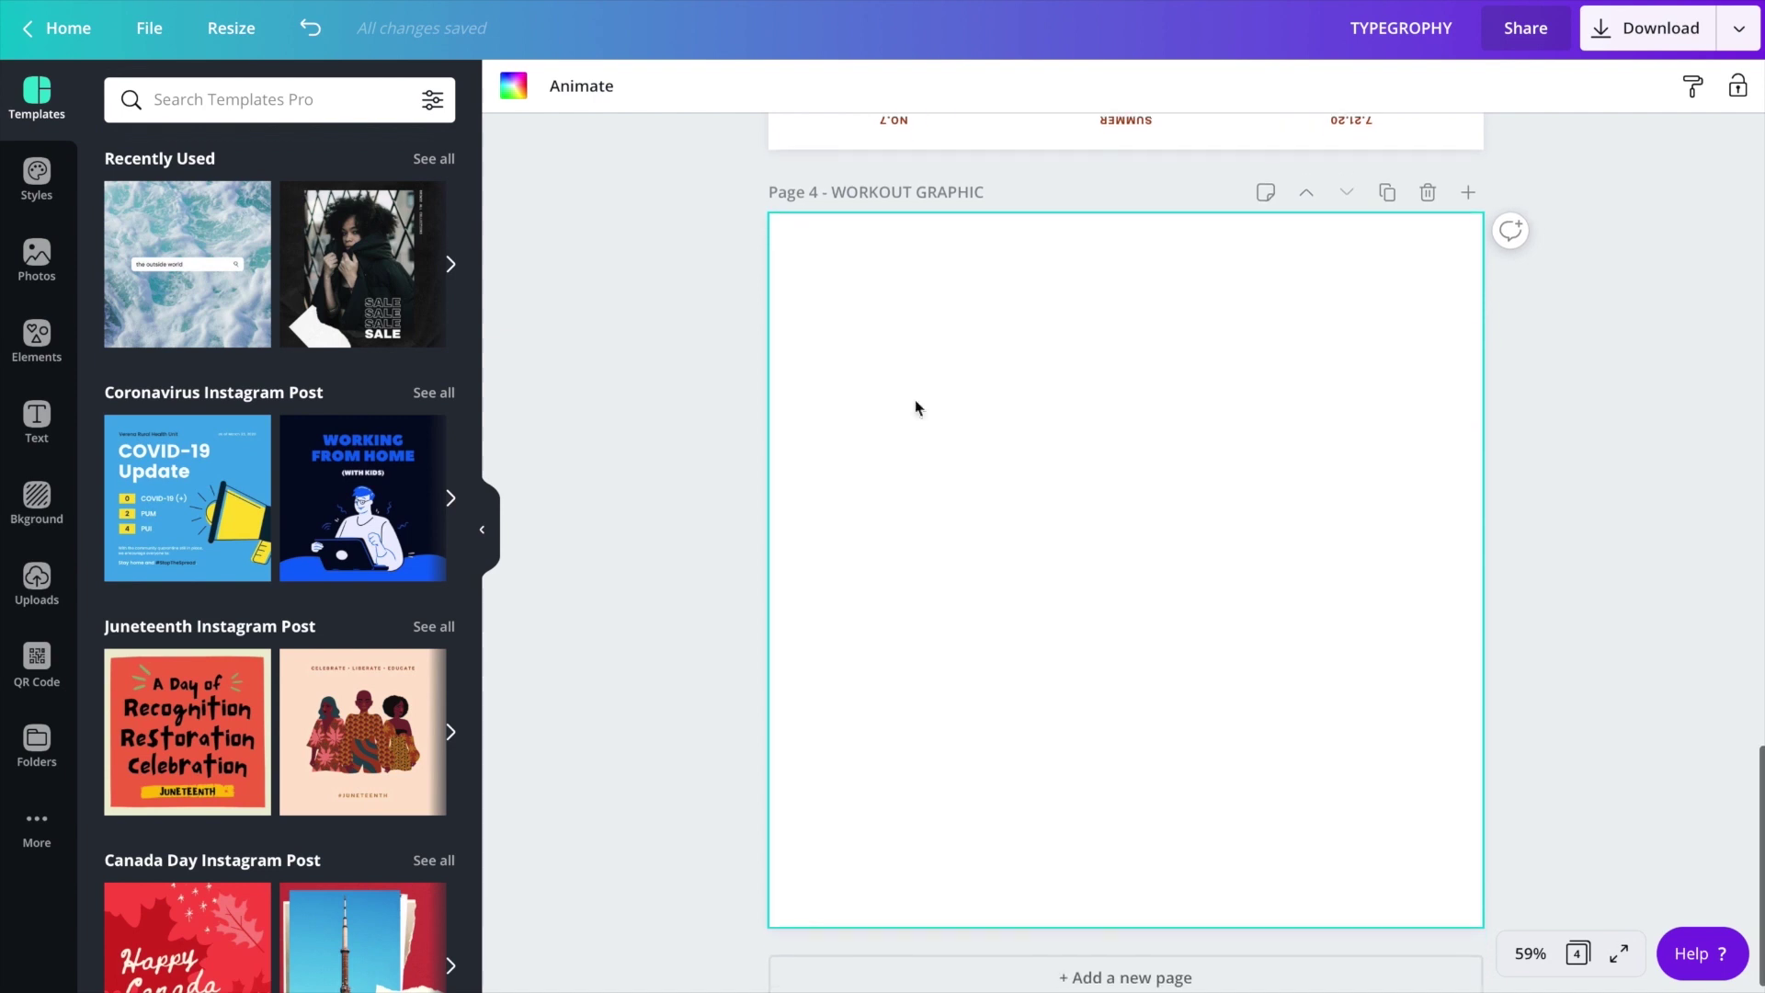
- Add a heading to the blank page 4 and replace its text with "Never"
click(36, 418)
click(246, 220)
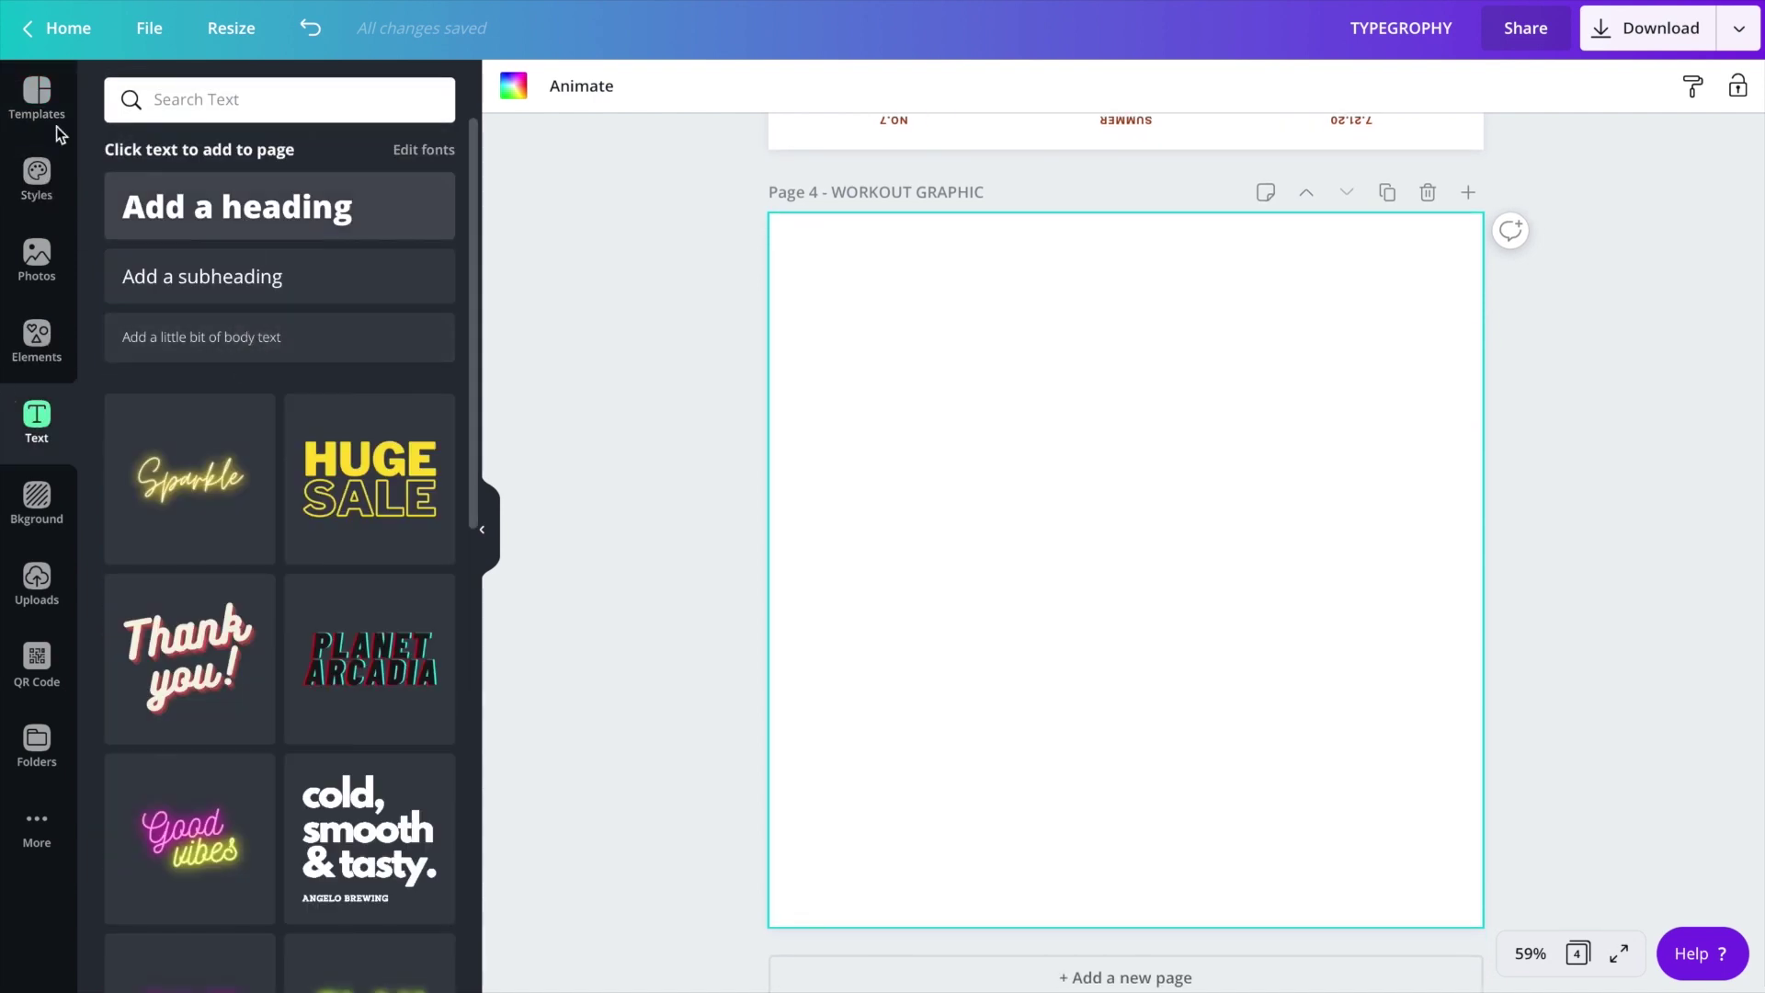
click(46, 108)
double_click(1052, 575)
double_click(1055, 571)
key(ctrl+a)
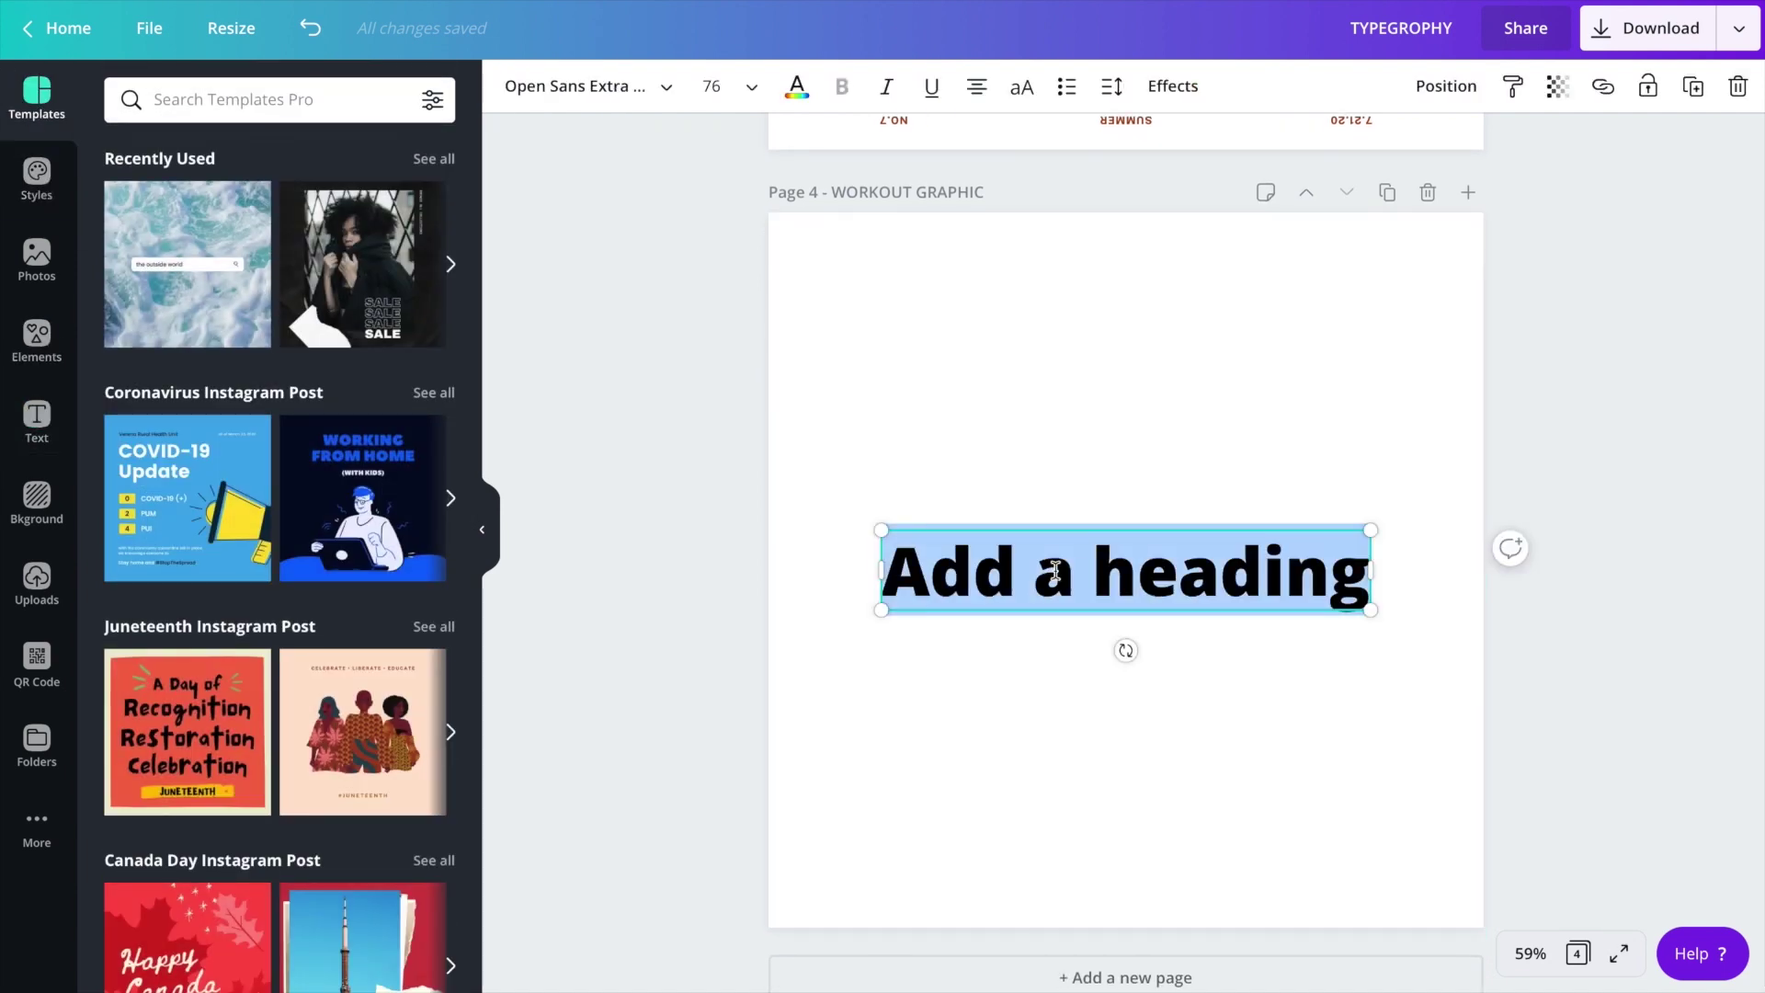
text(Never)
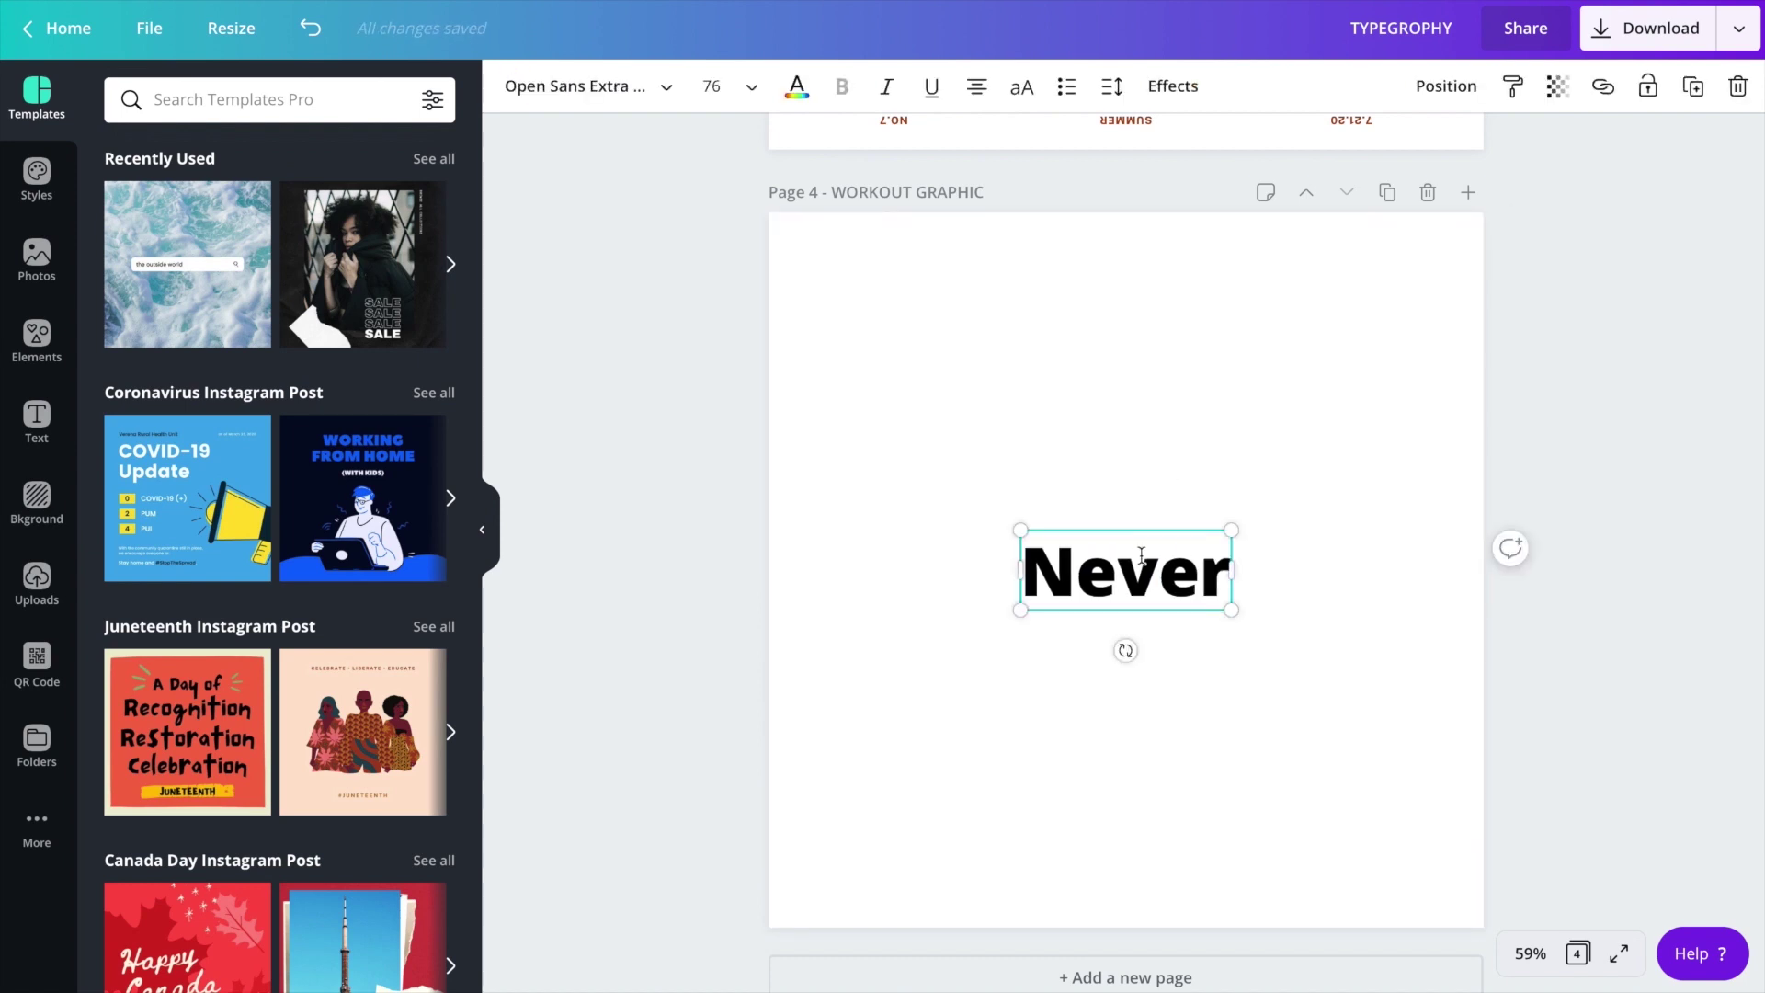
- Widen the letter spacing of the Never heading and make it all uppercase
click(1187, 84)
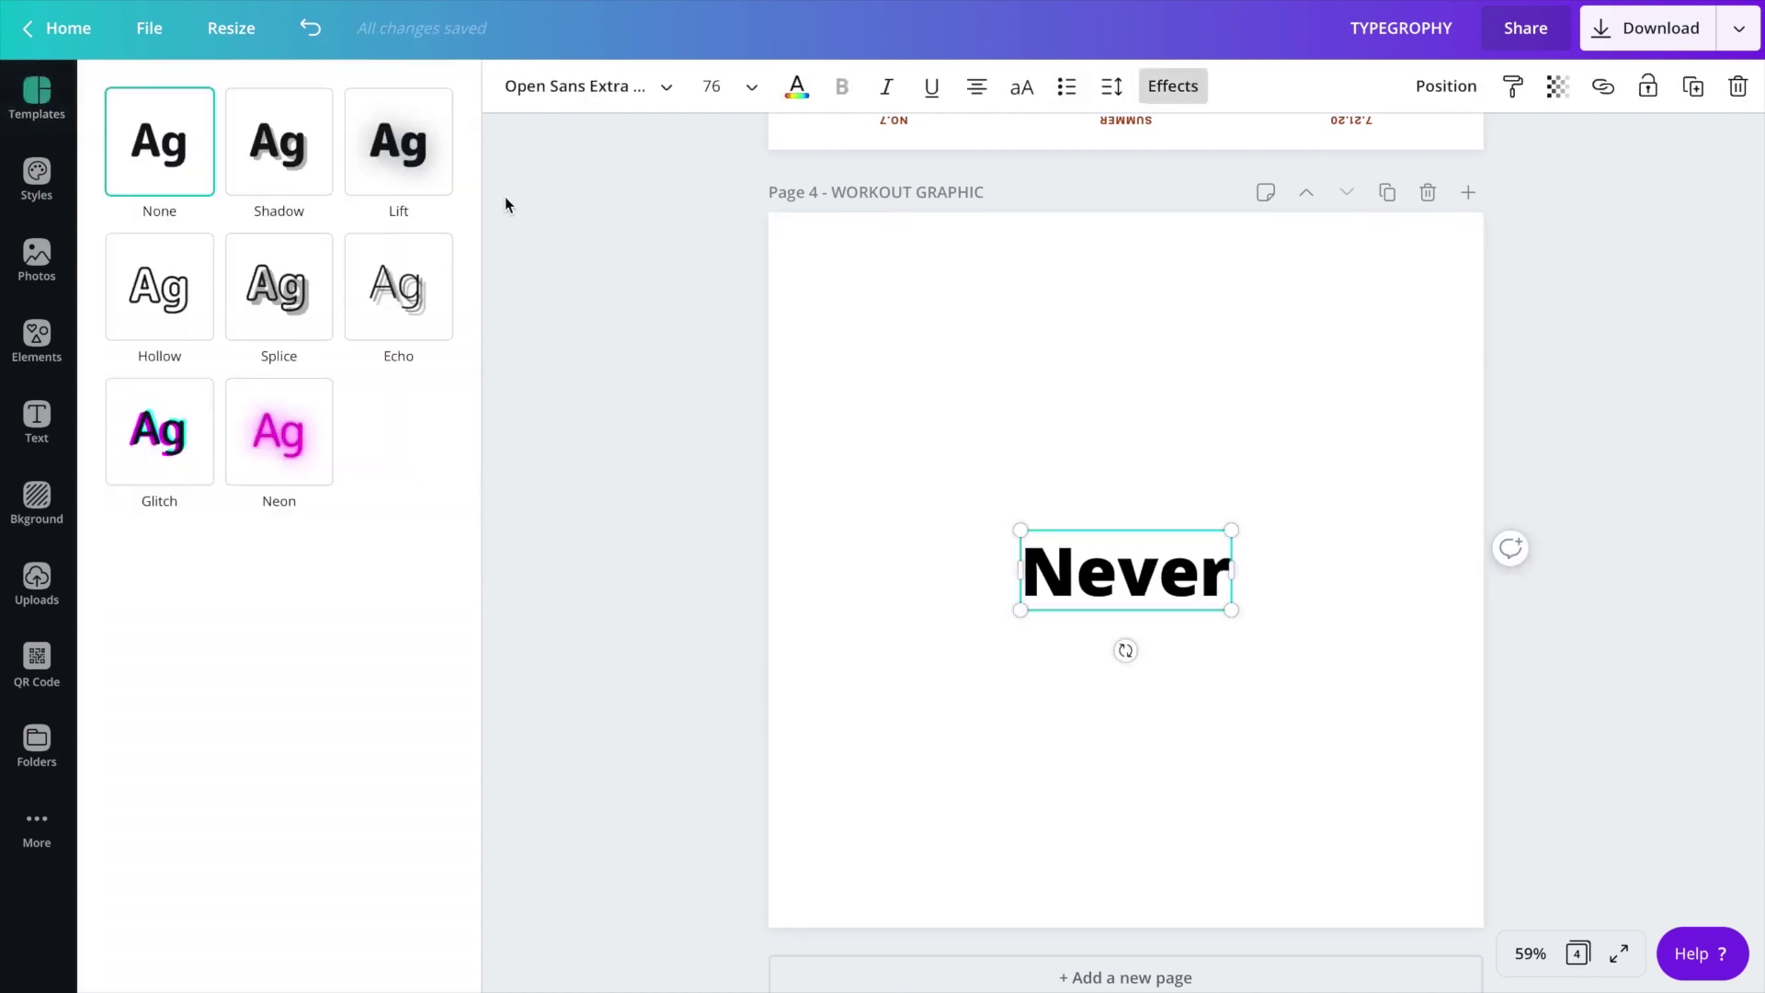
click(1176, 92)
click(1111, 87)
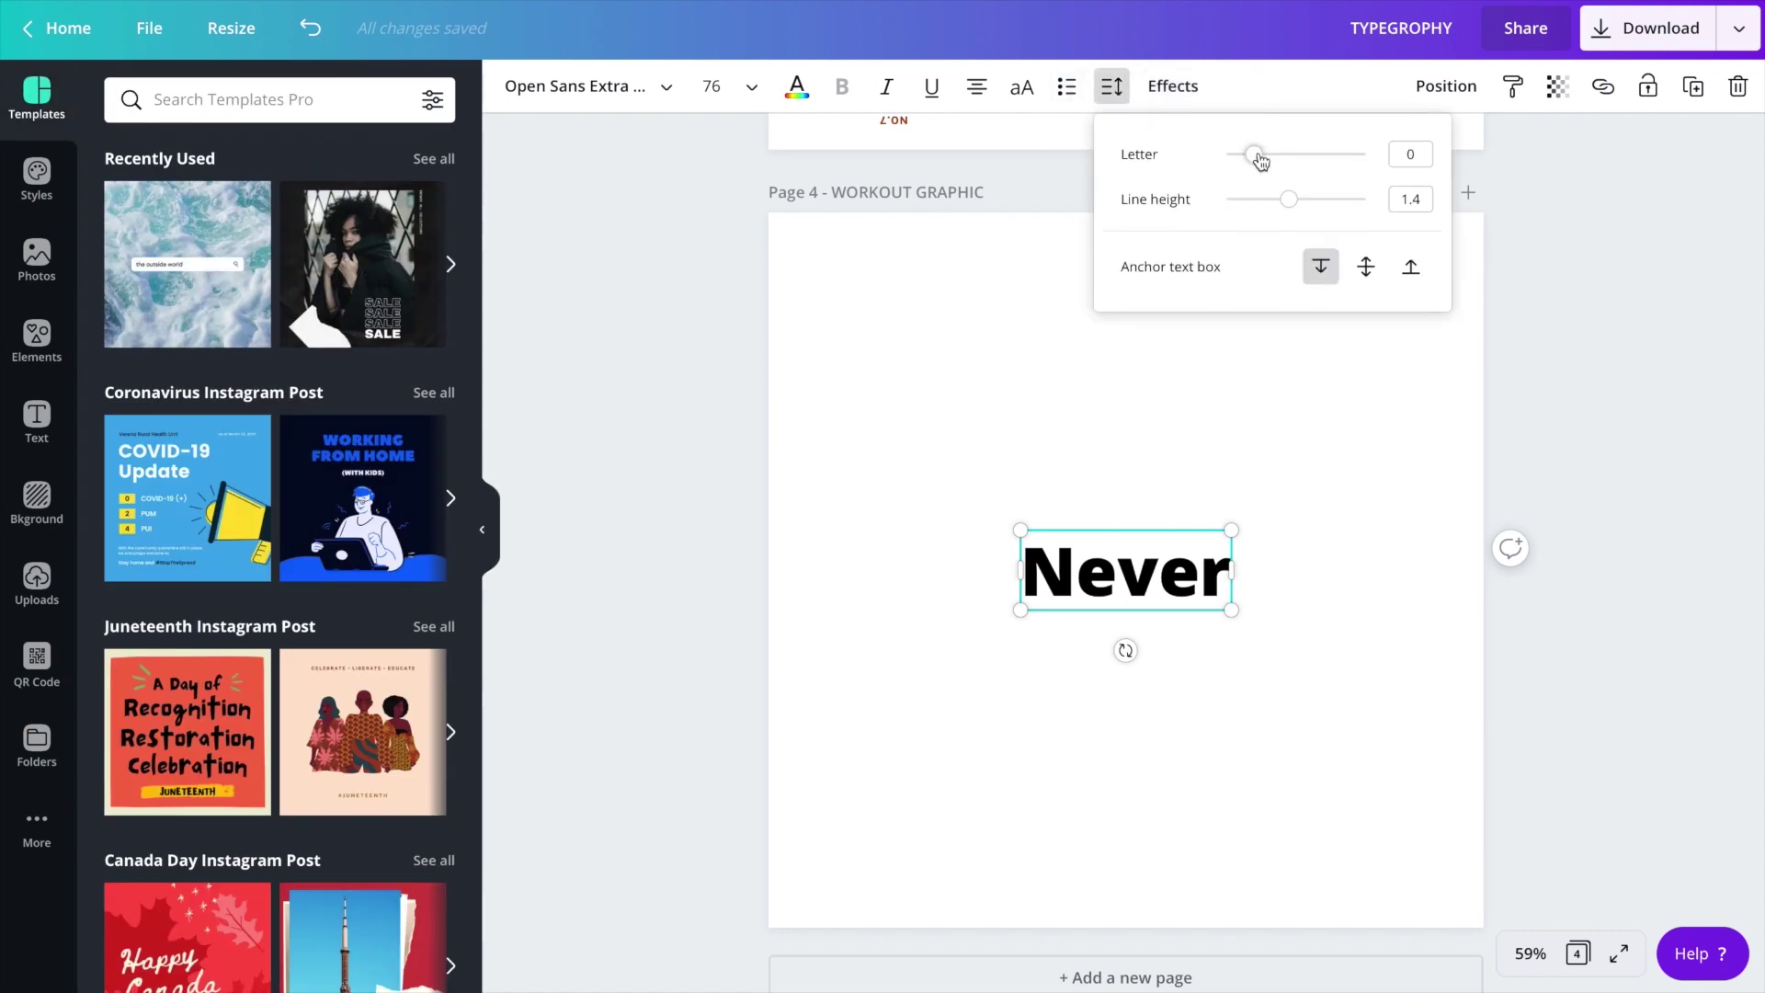
drag(1259, 161, 1282, 158)
click(1020, 87)
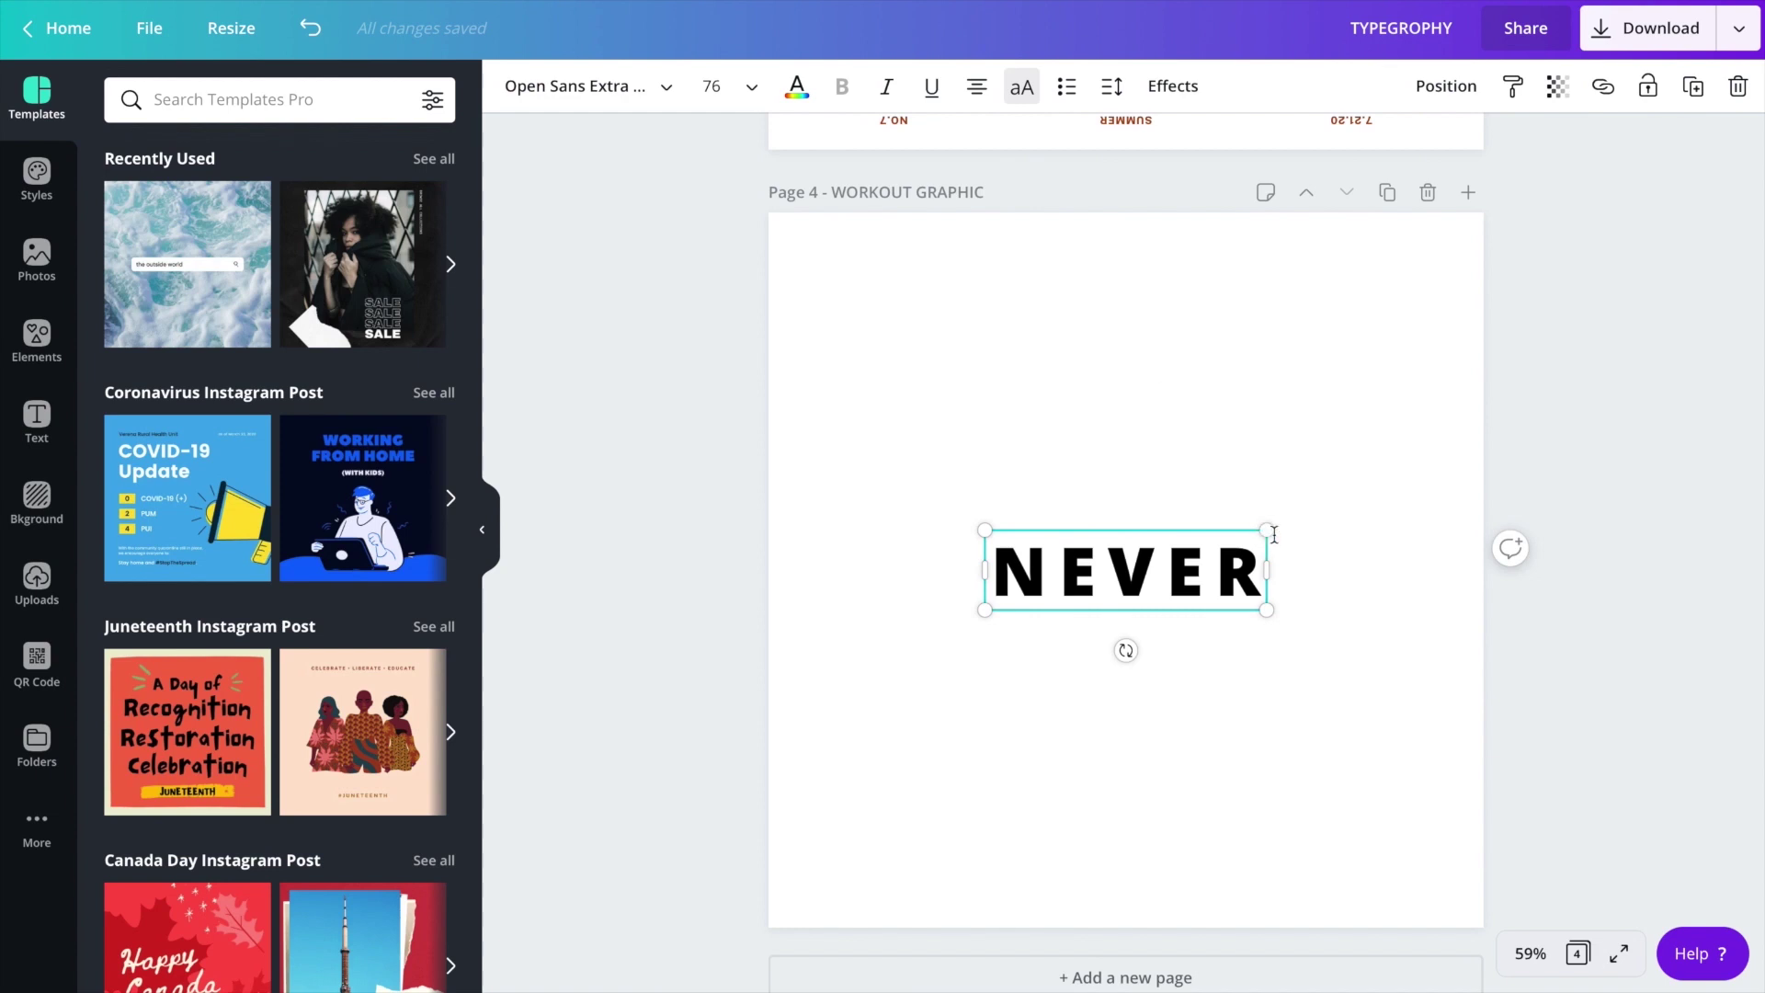
- Widen the NEVER text box, enlarge the text to size 99.3 and place it near the middle of the page
drag(1266, 570, 1327, 566)
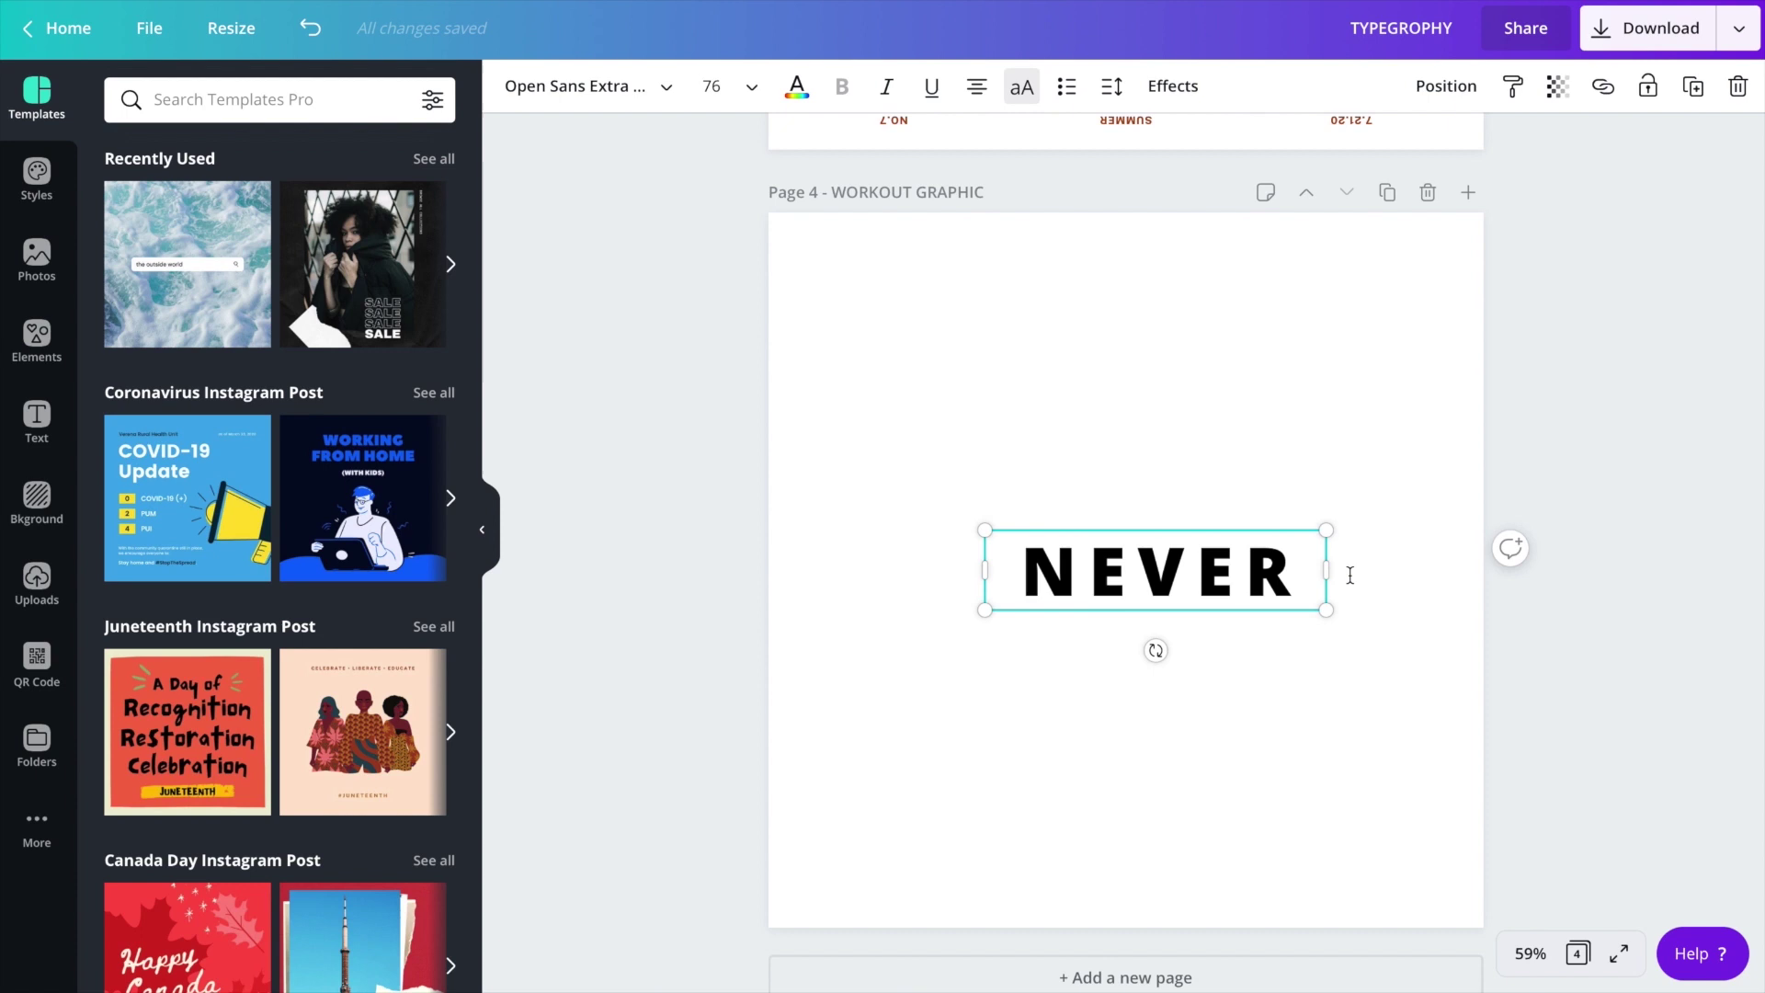
drag(961, 524, 873, 482)
click(1092, 487)
drag(1132, 575, 1132, 595)
click(1111, 669)
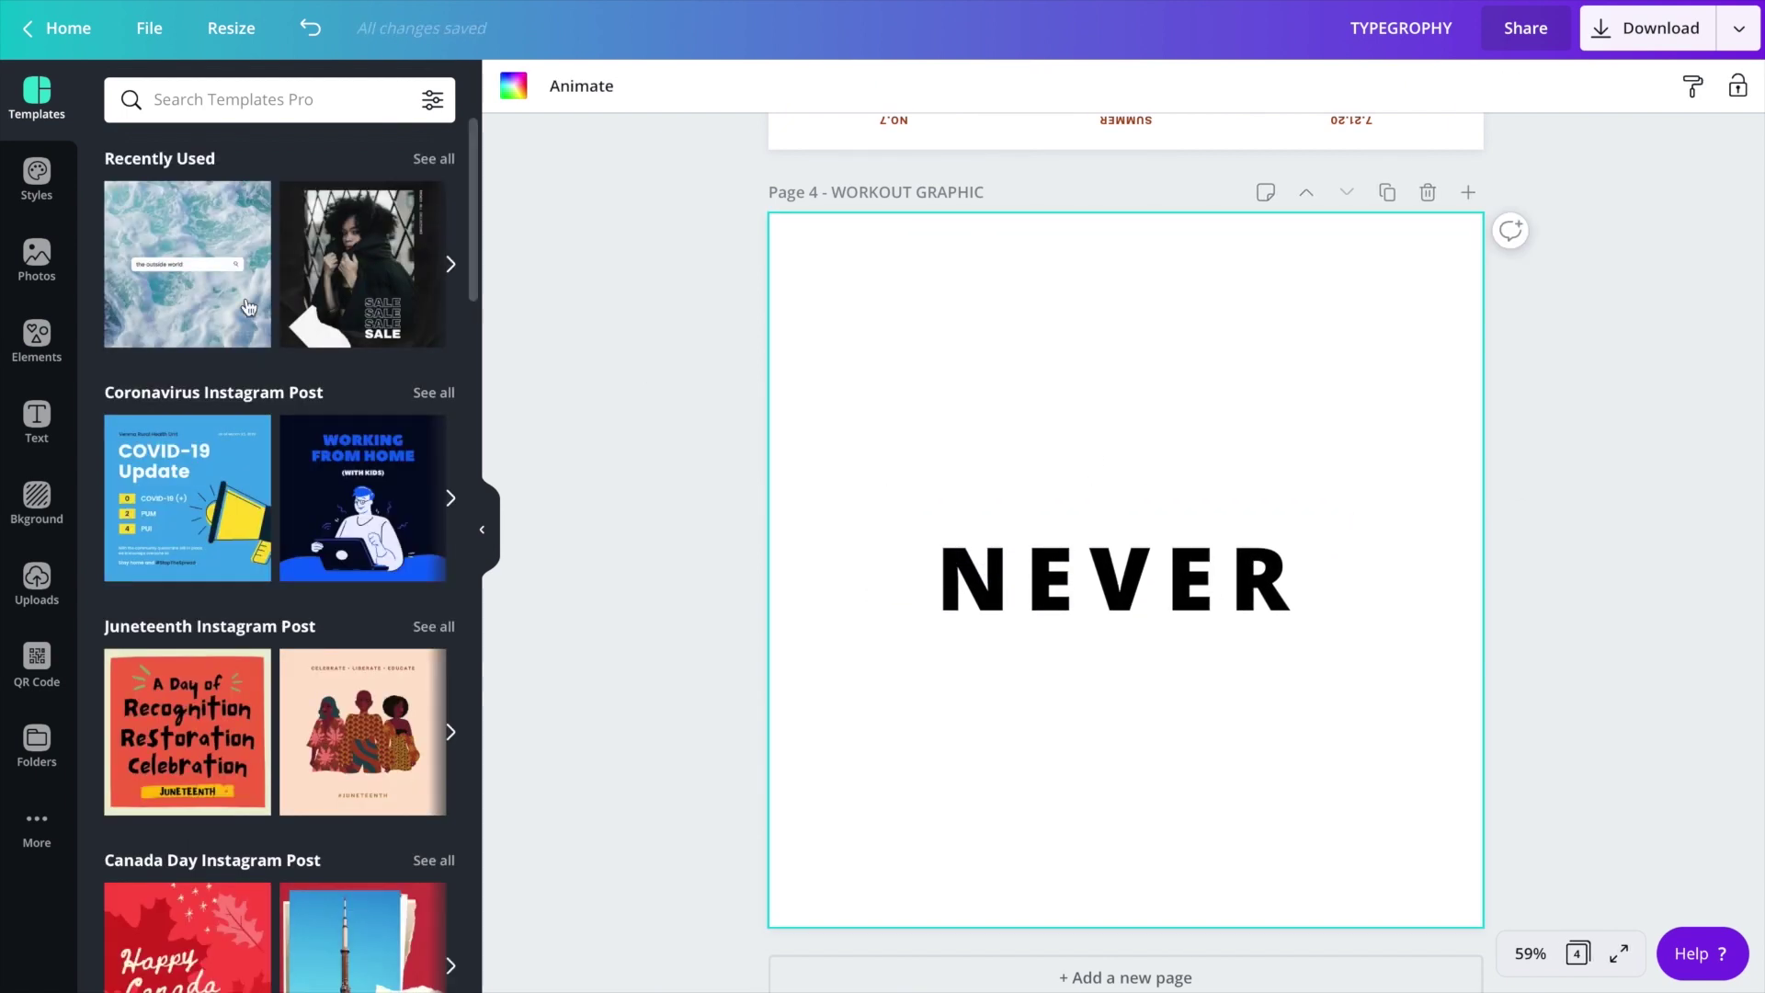
- Set the uploaded black-and-white pull-up photo as the page background and reposition its crop to show the man's head and hands
click(48, 584)
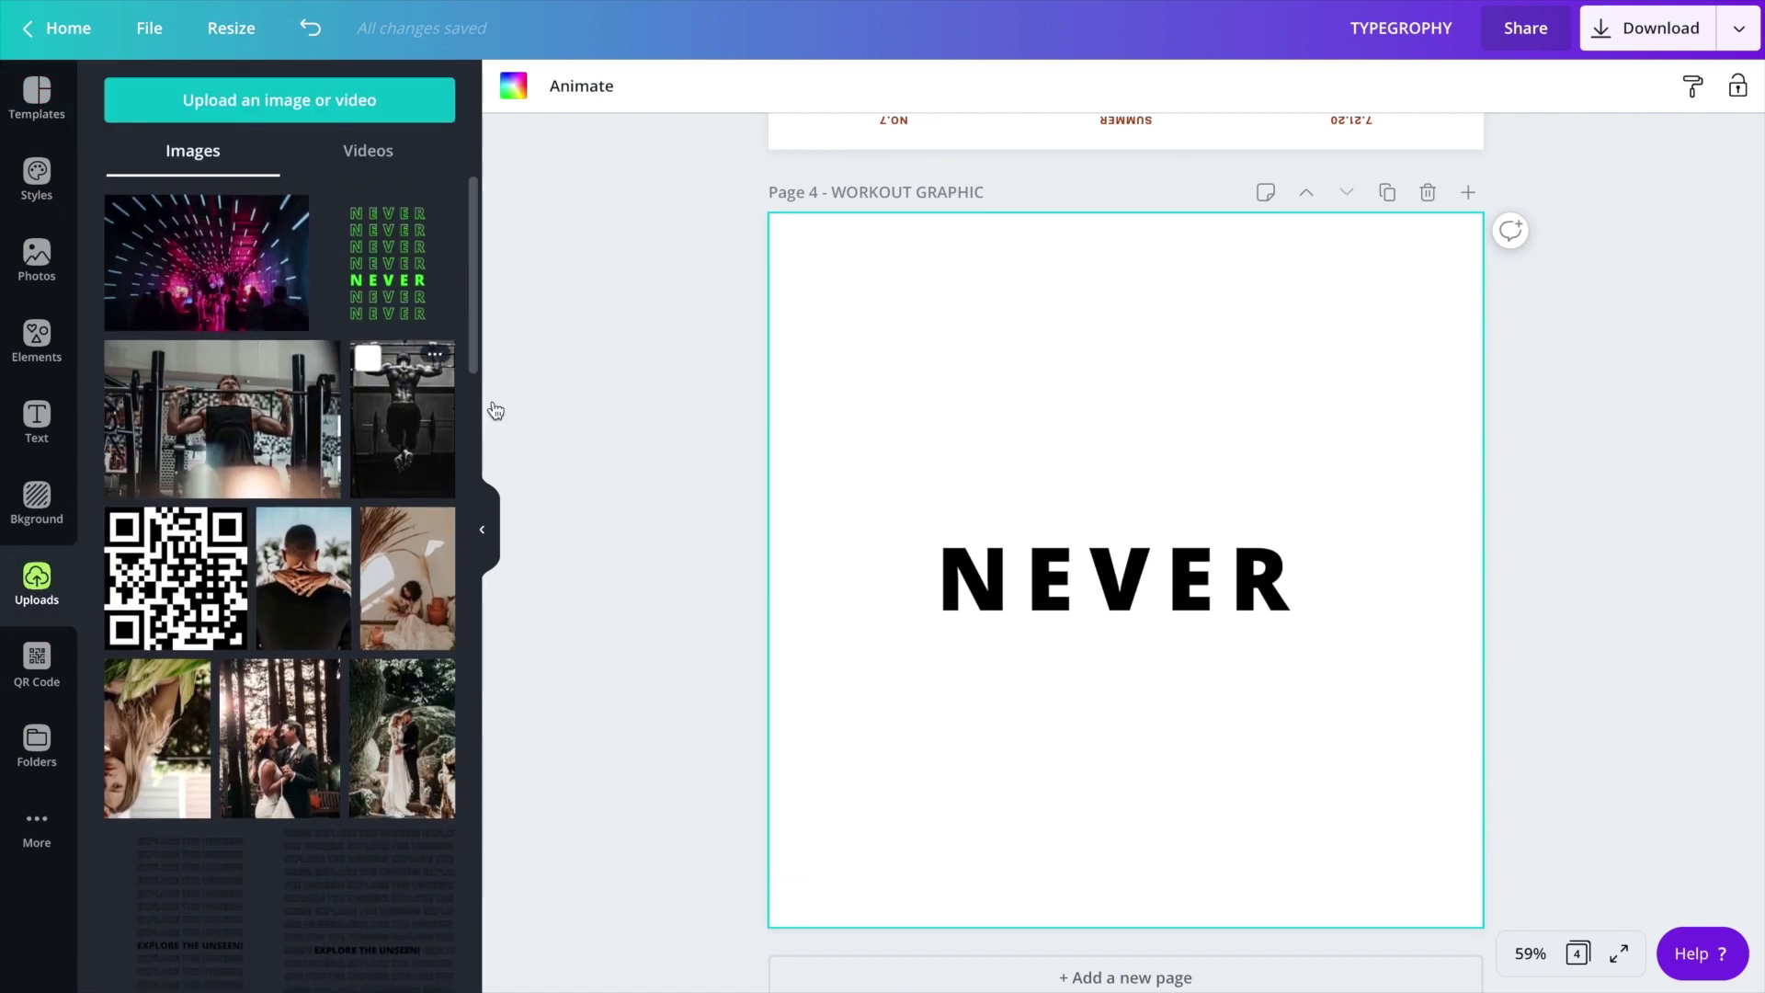
drag(496, 410, 798, 278)
click(37, 92)
double_click(974, 301)
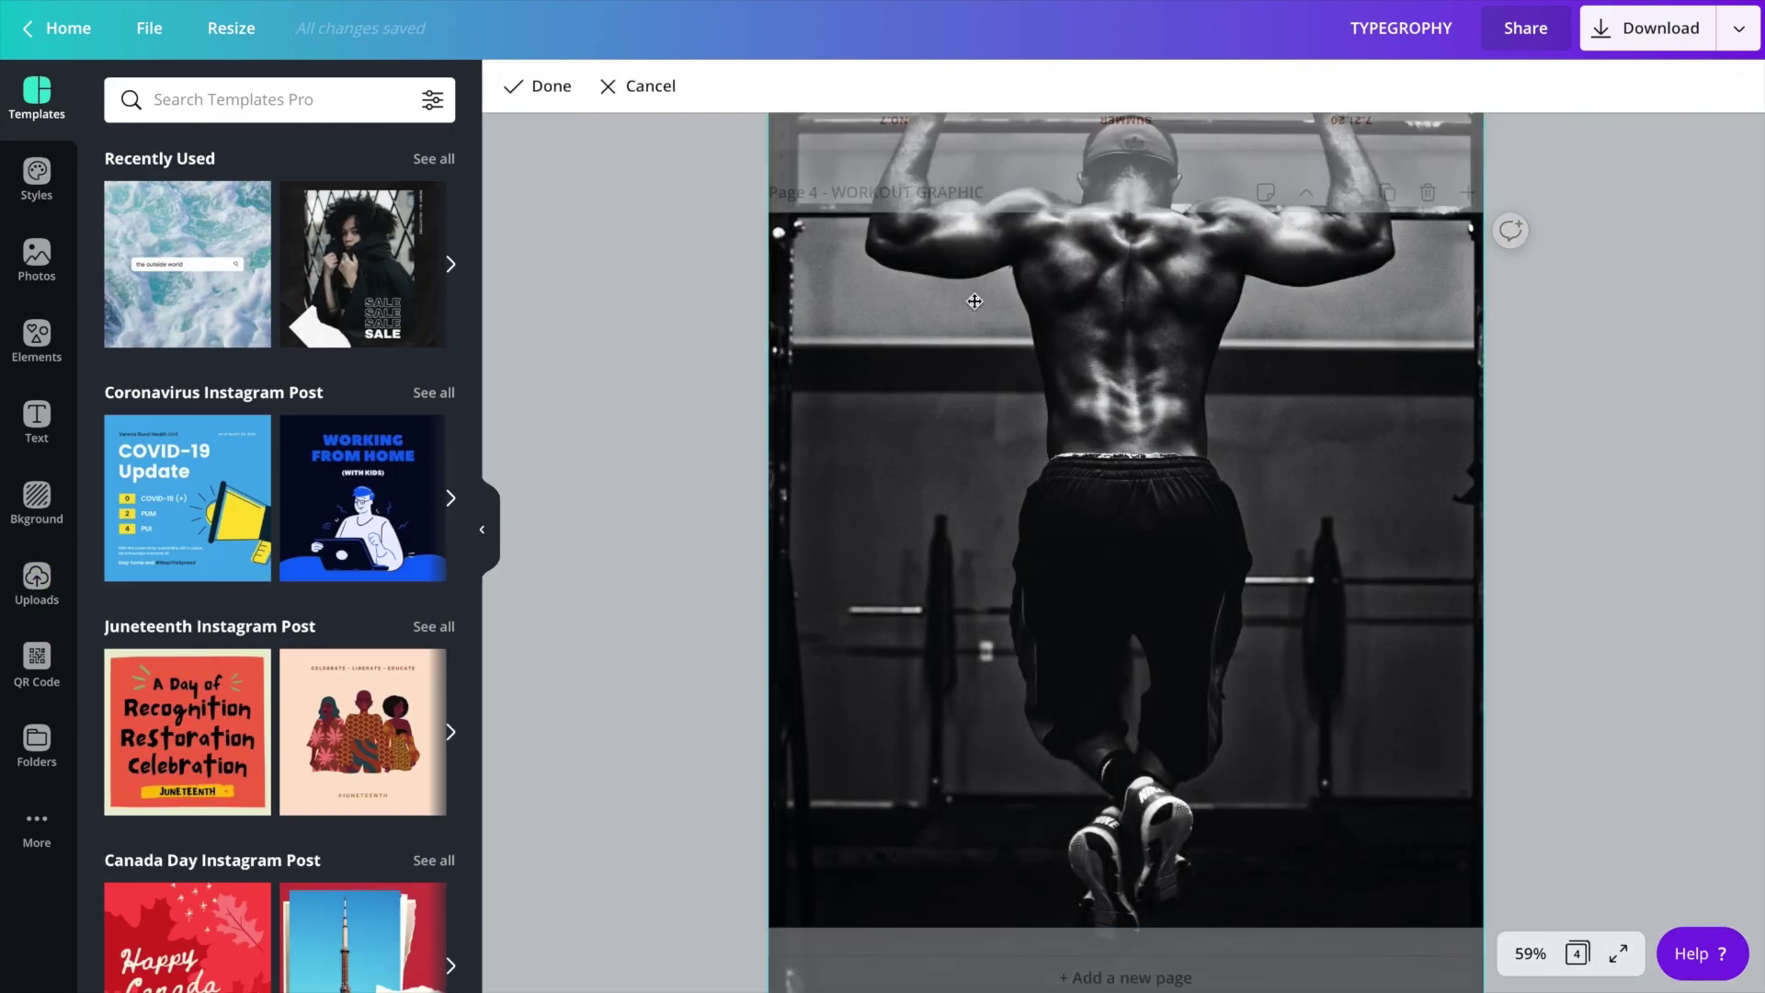
drag(974, 301, 977, 811)
click(565, 90)
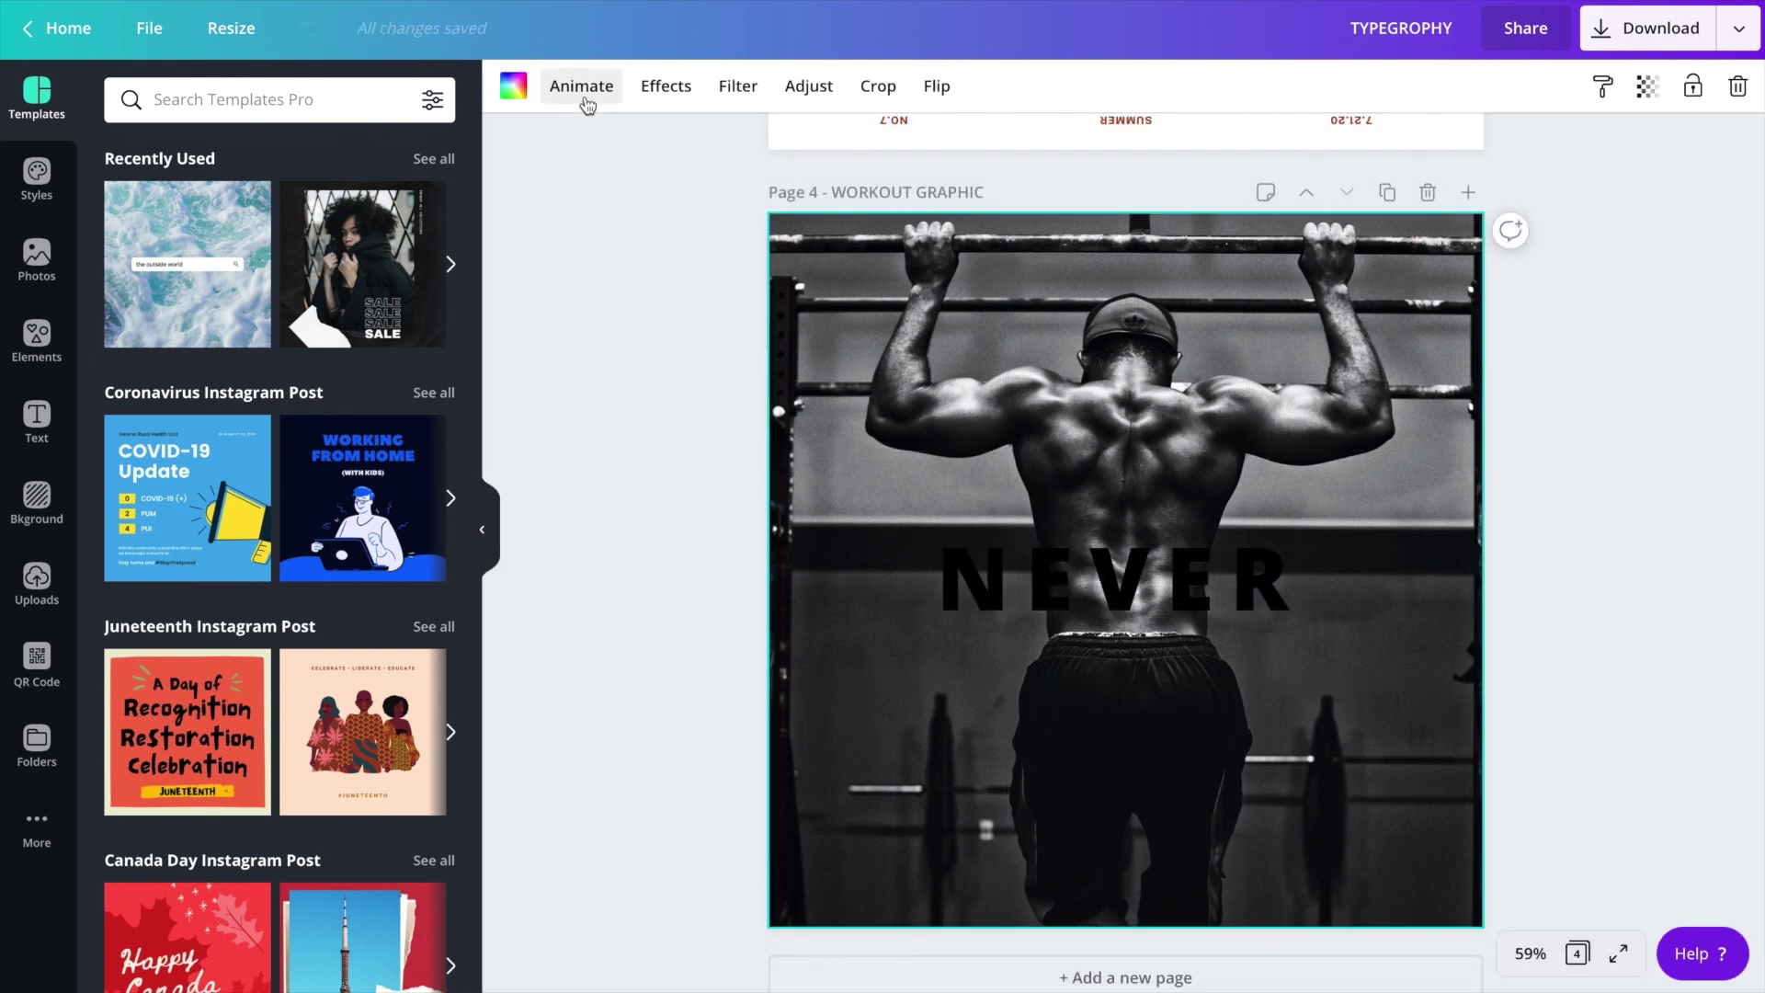
- Recolor the NEVER heading white
click(1328, 572)
click(797, 86)
click(366, 307)
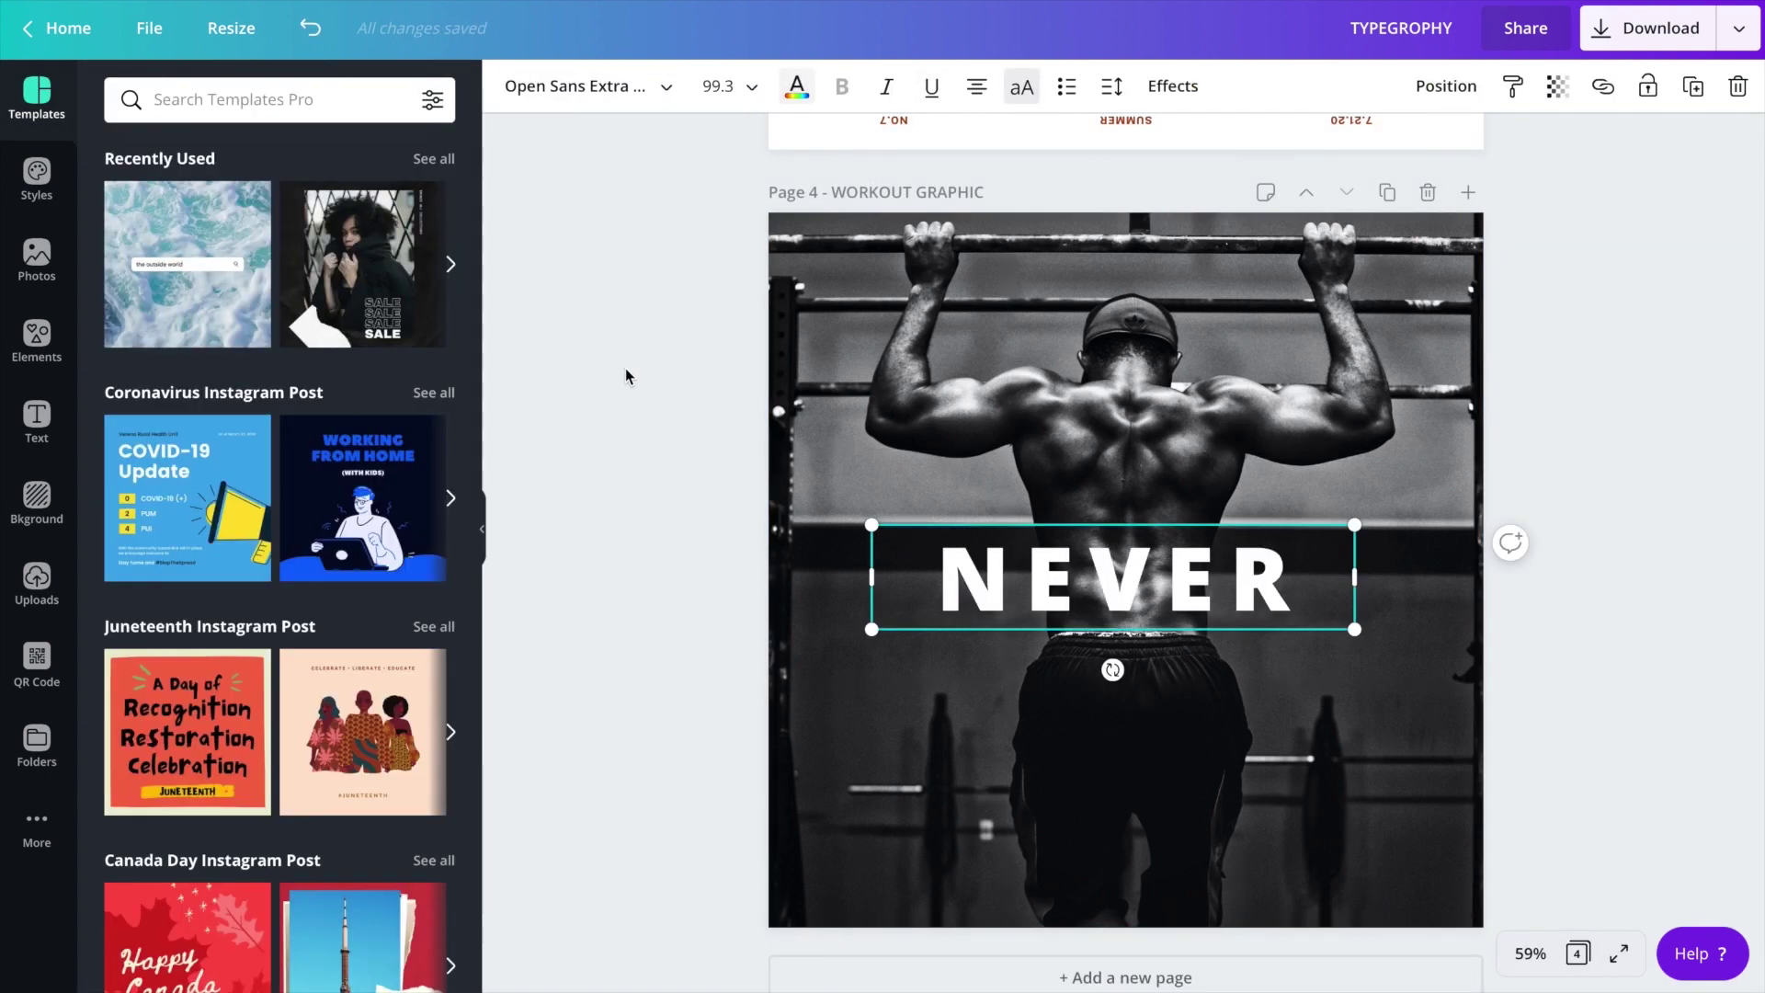
- Set the letter spacing of the NEVER heading to 406
double_click(1279, 585)
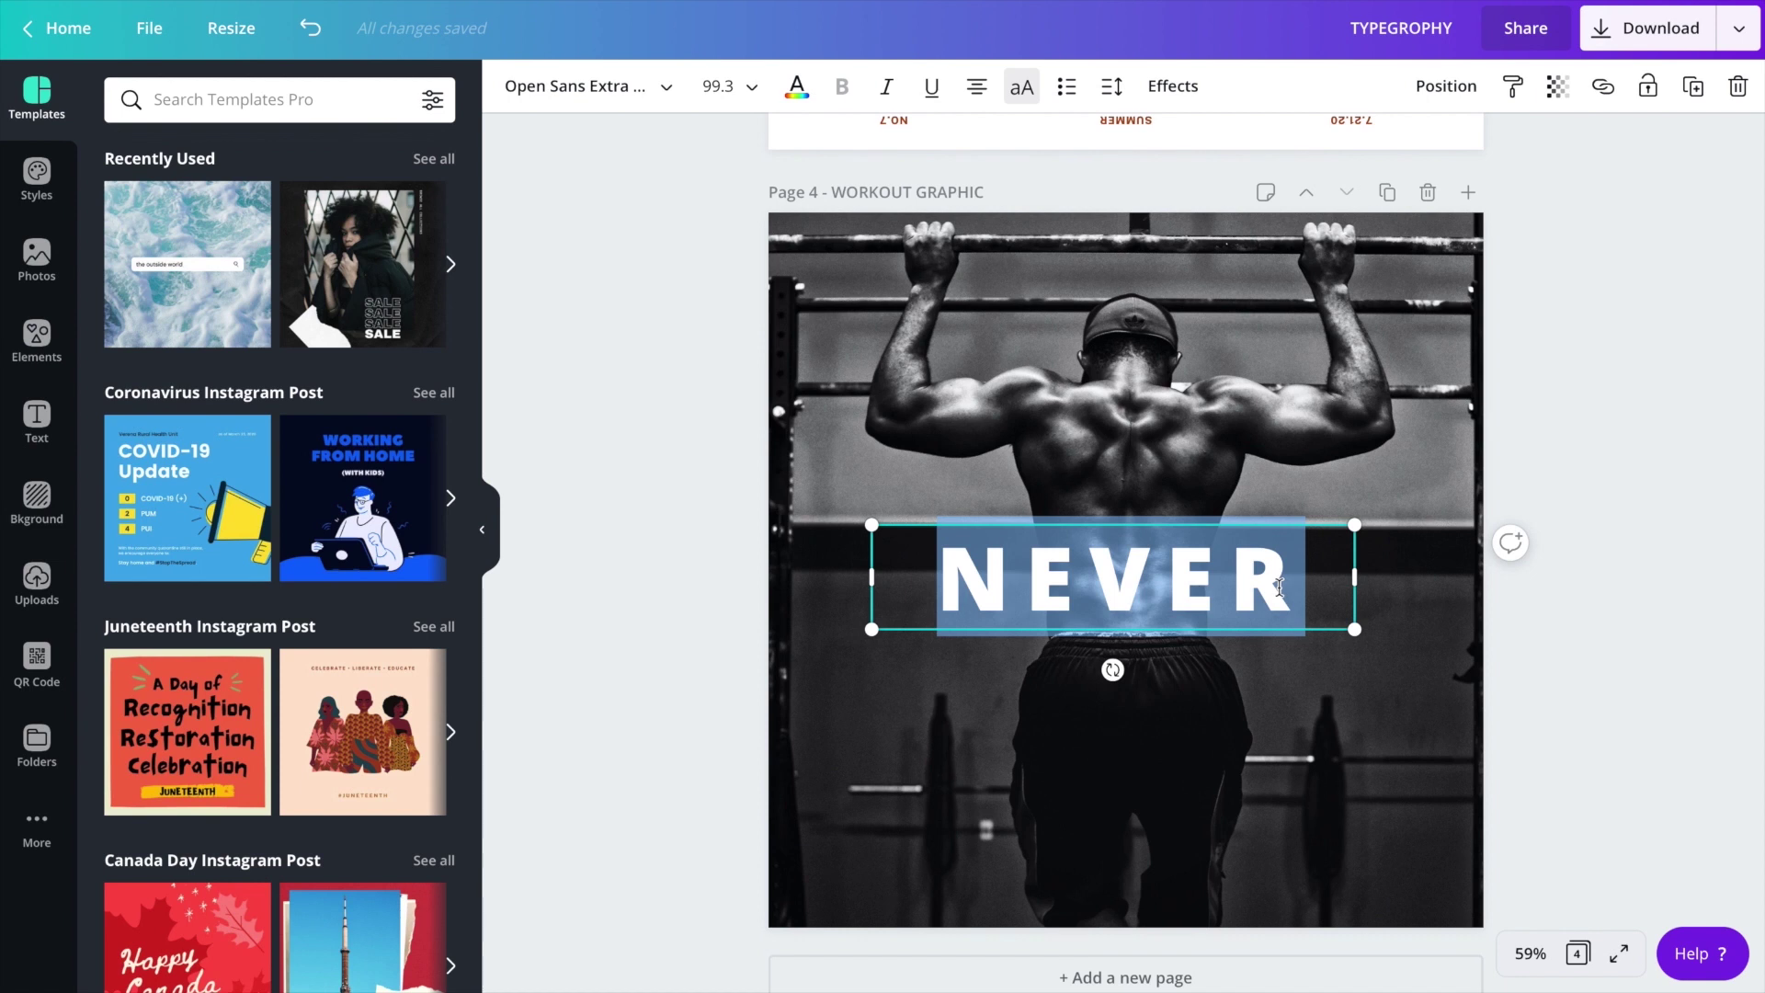
click(1172, 85)
click(1111, 85)
drag(1285, 154, 1313, 159)
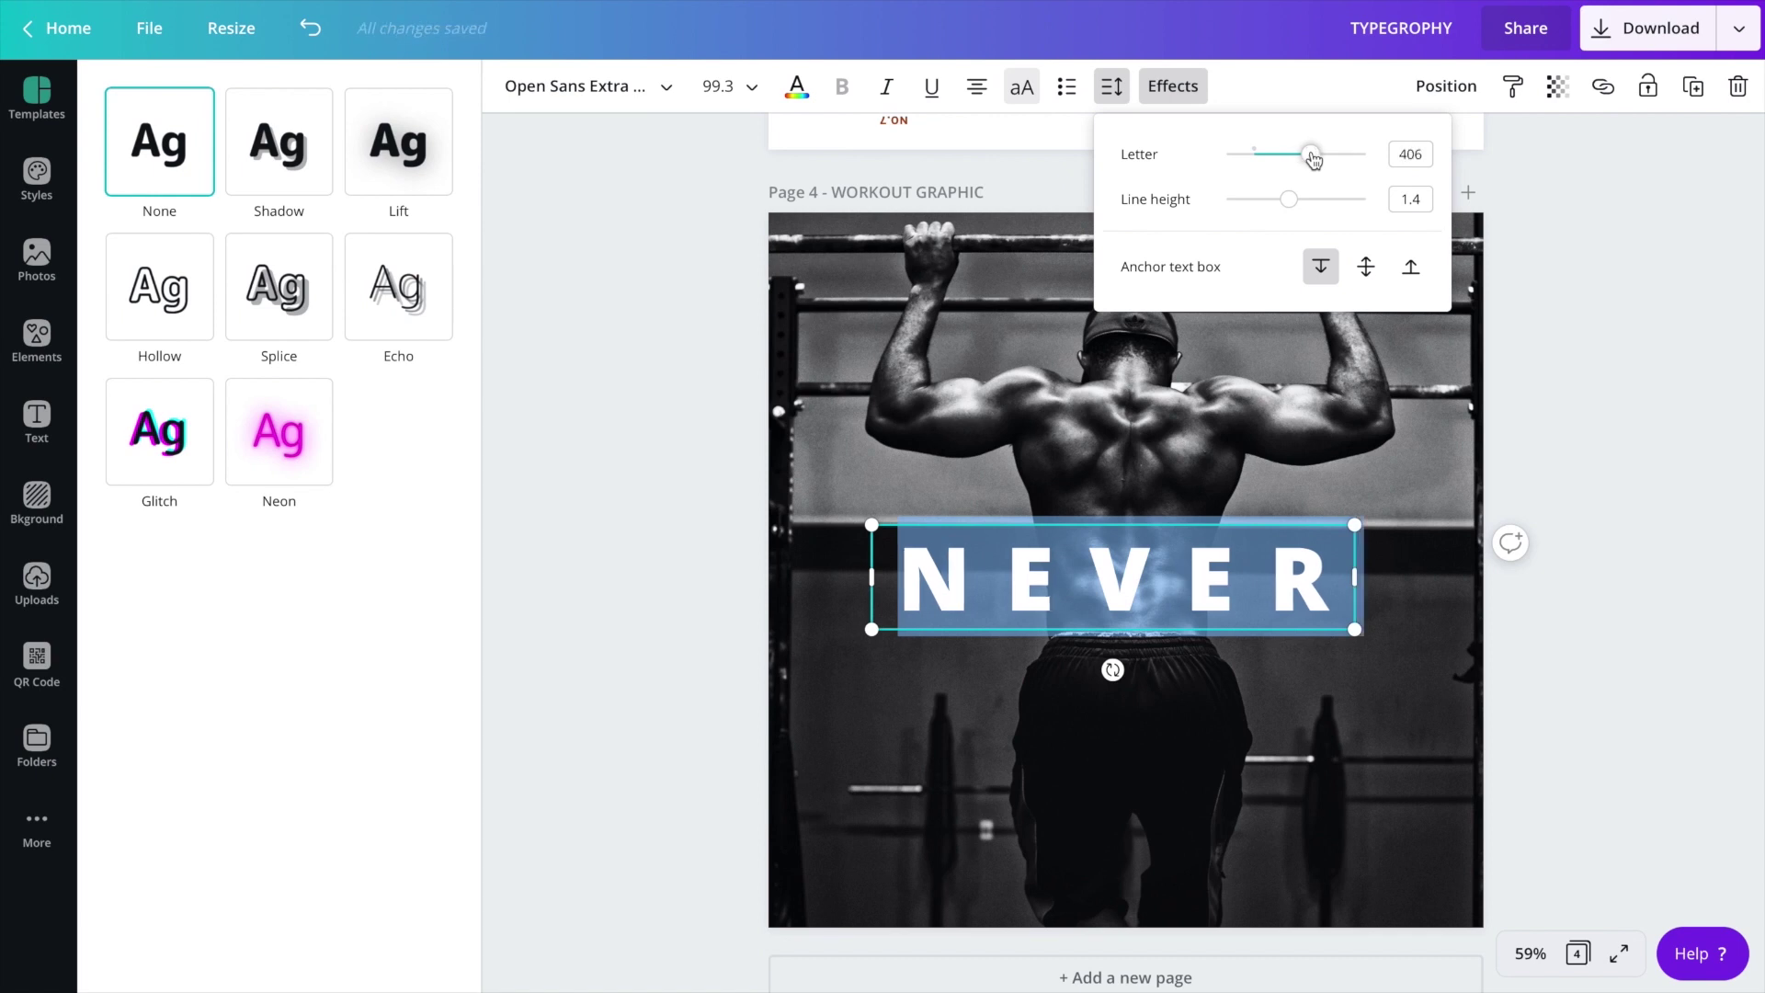
key(Escape)
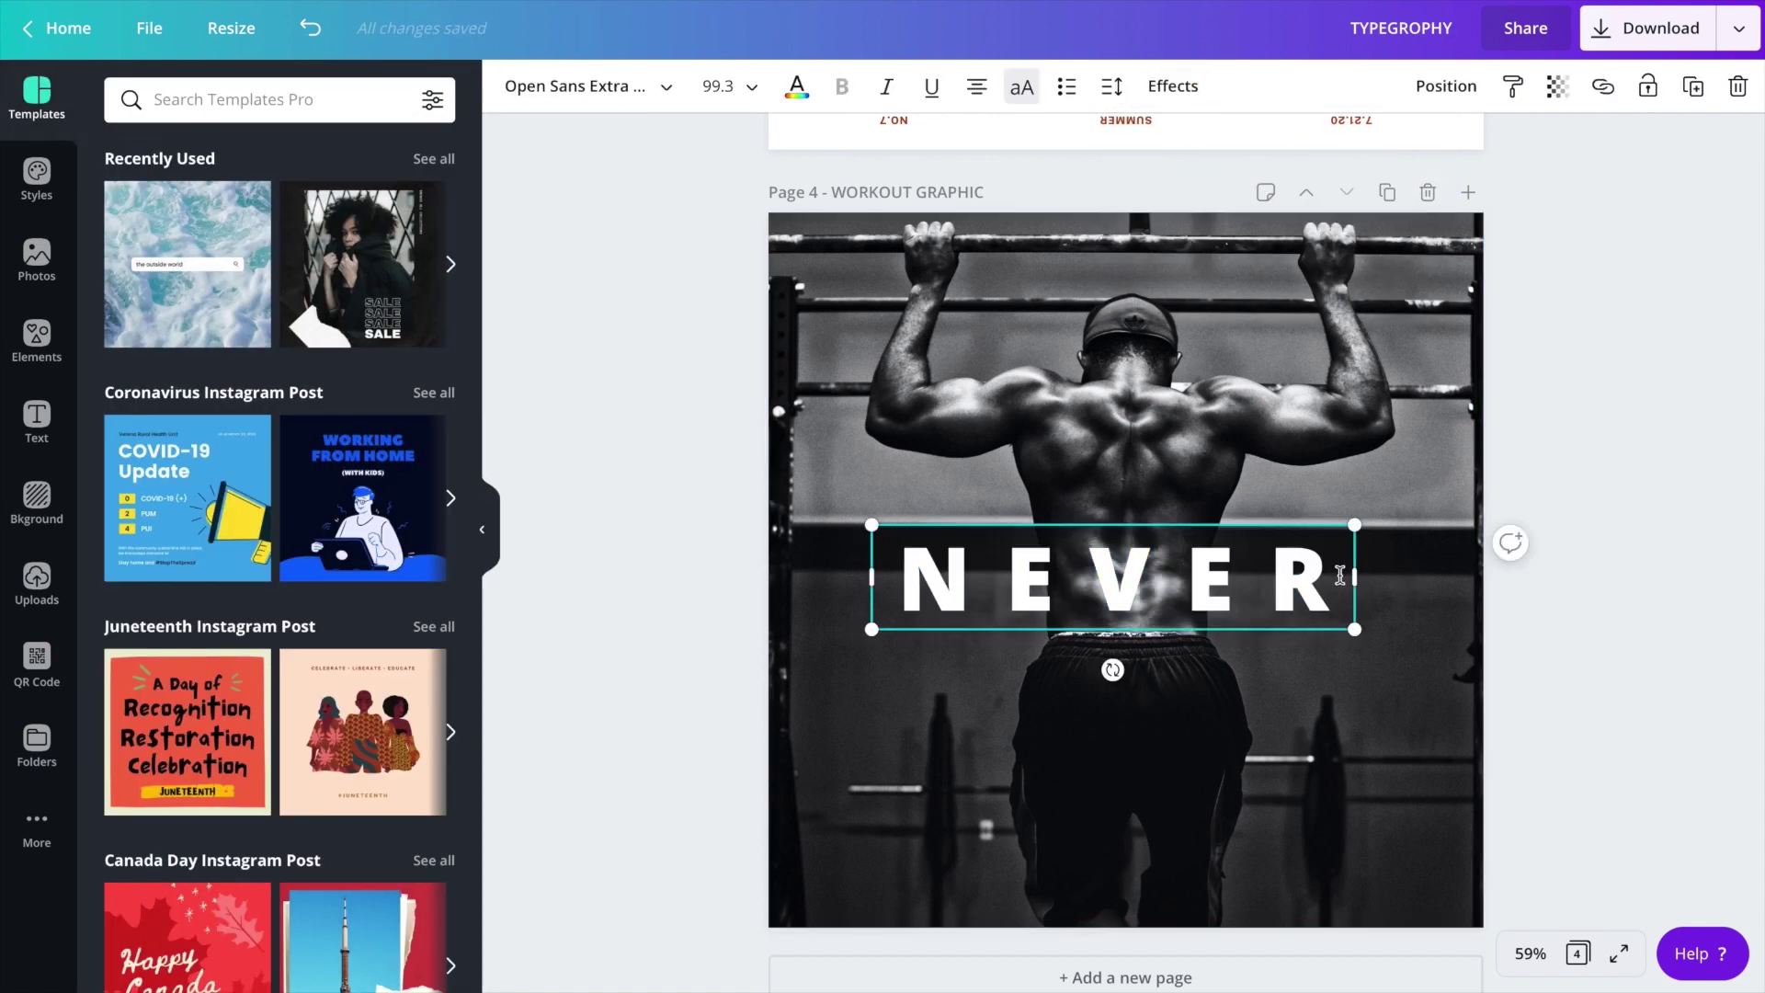
- Widen the NEVER text box, scale the text to size 97.5 and center it horizontally on the page
drag(1354, 577, 1388, 577)
drag(1264, 572, 1254, 568)
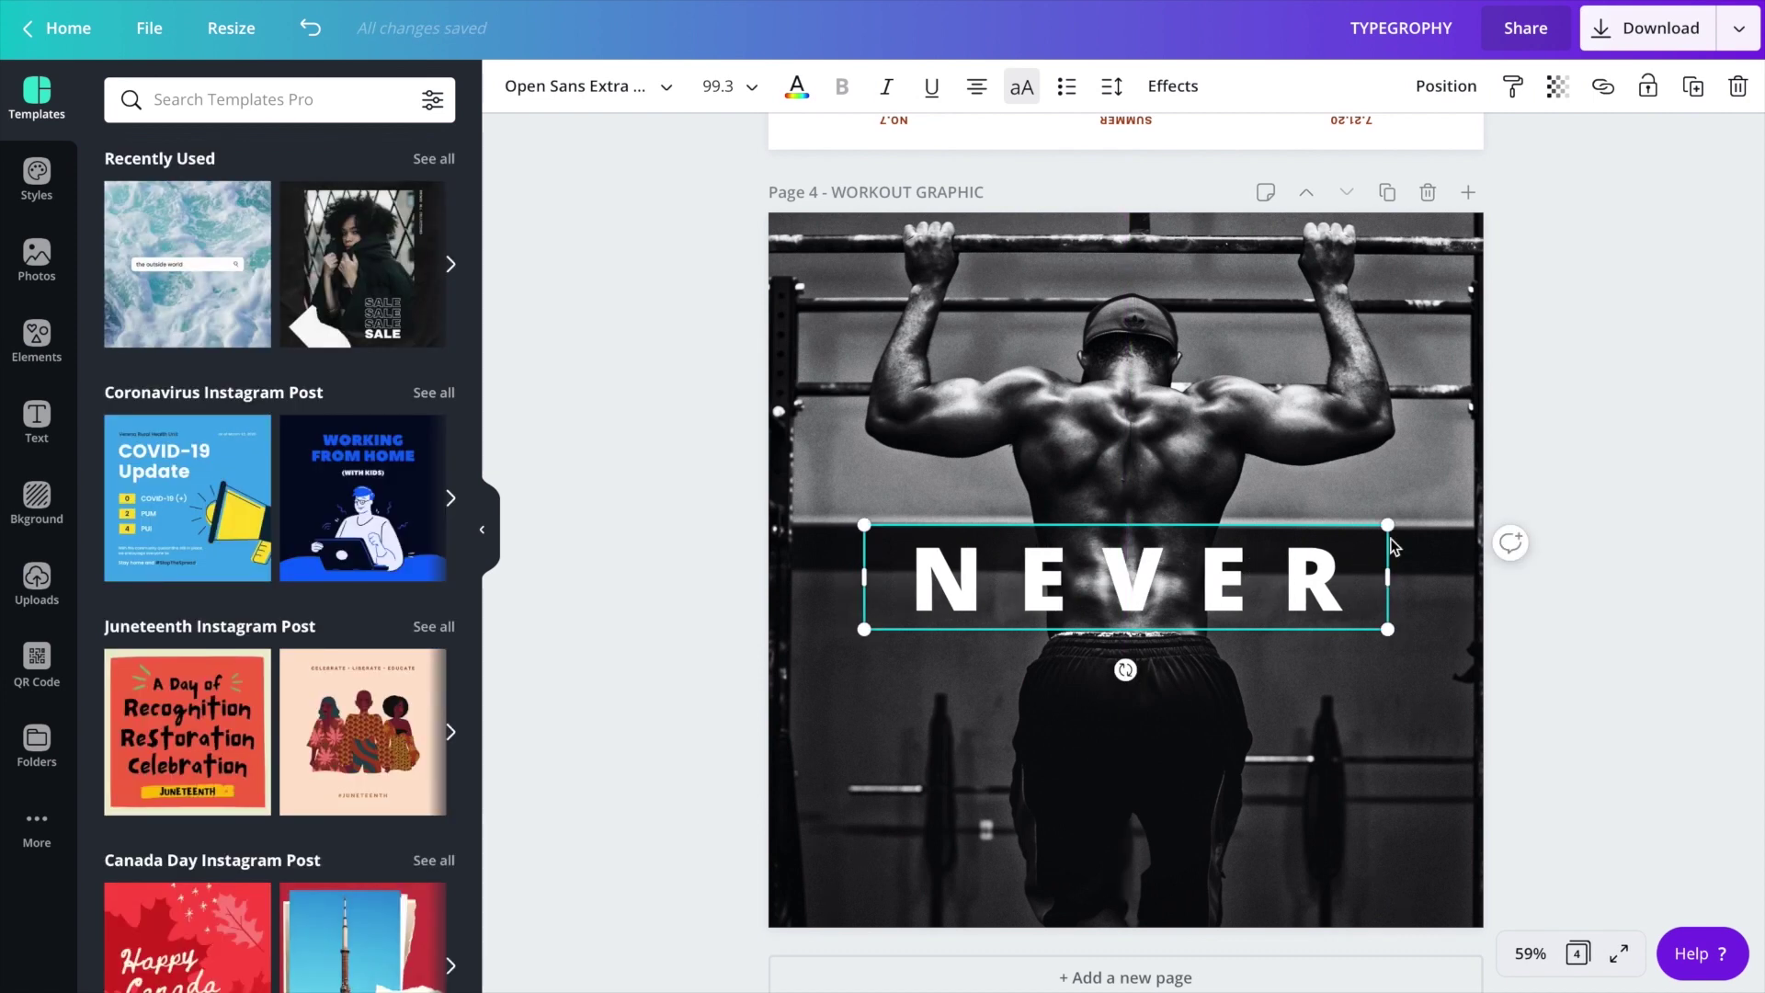
drag(1387, 526, 1382, 529)
drag(1192, 608, 1208, 604)
- Repeat the word NEVER on new lines below the original and move the text block up to fit the page
double_click(1208, 604)
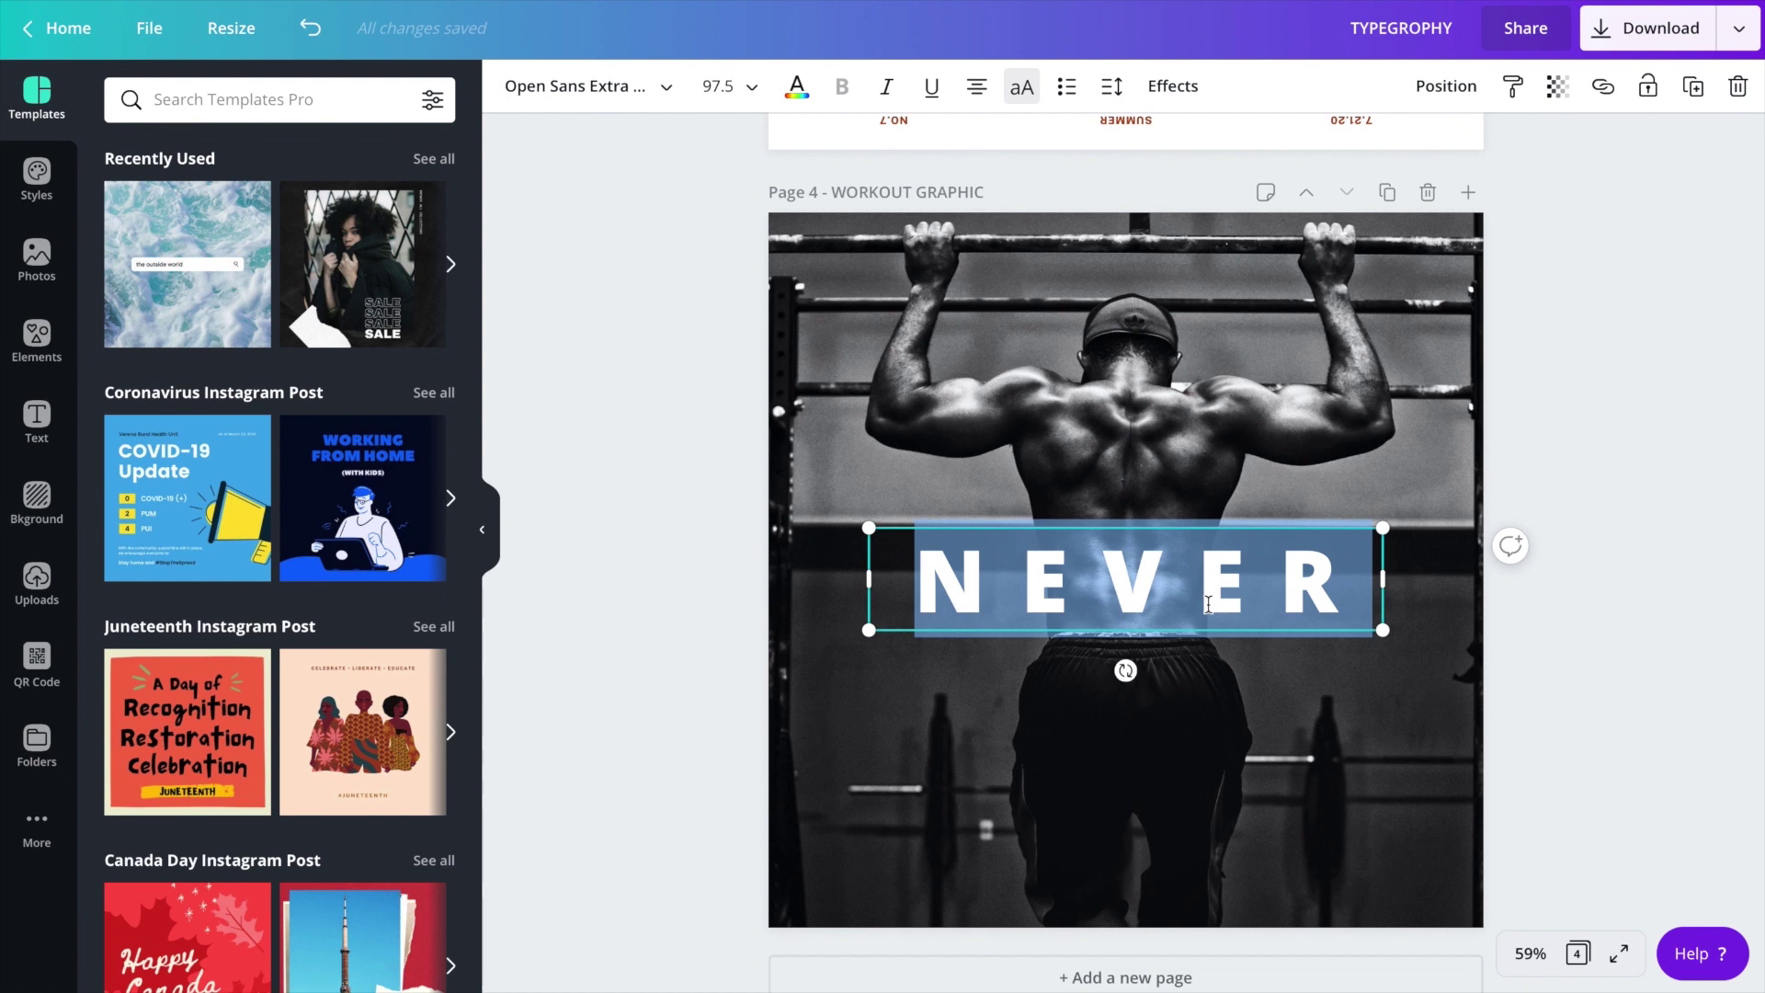
key(ctrl+c)
key(Right)
key(Return)
key(ctrl+v)
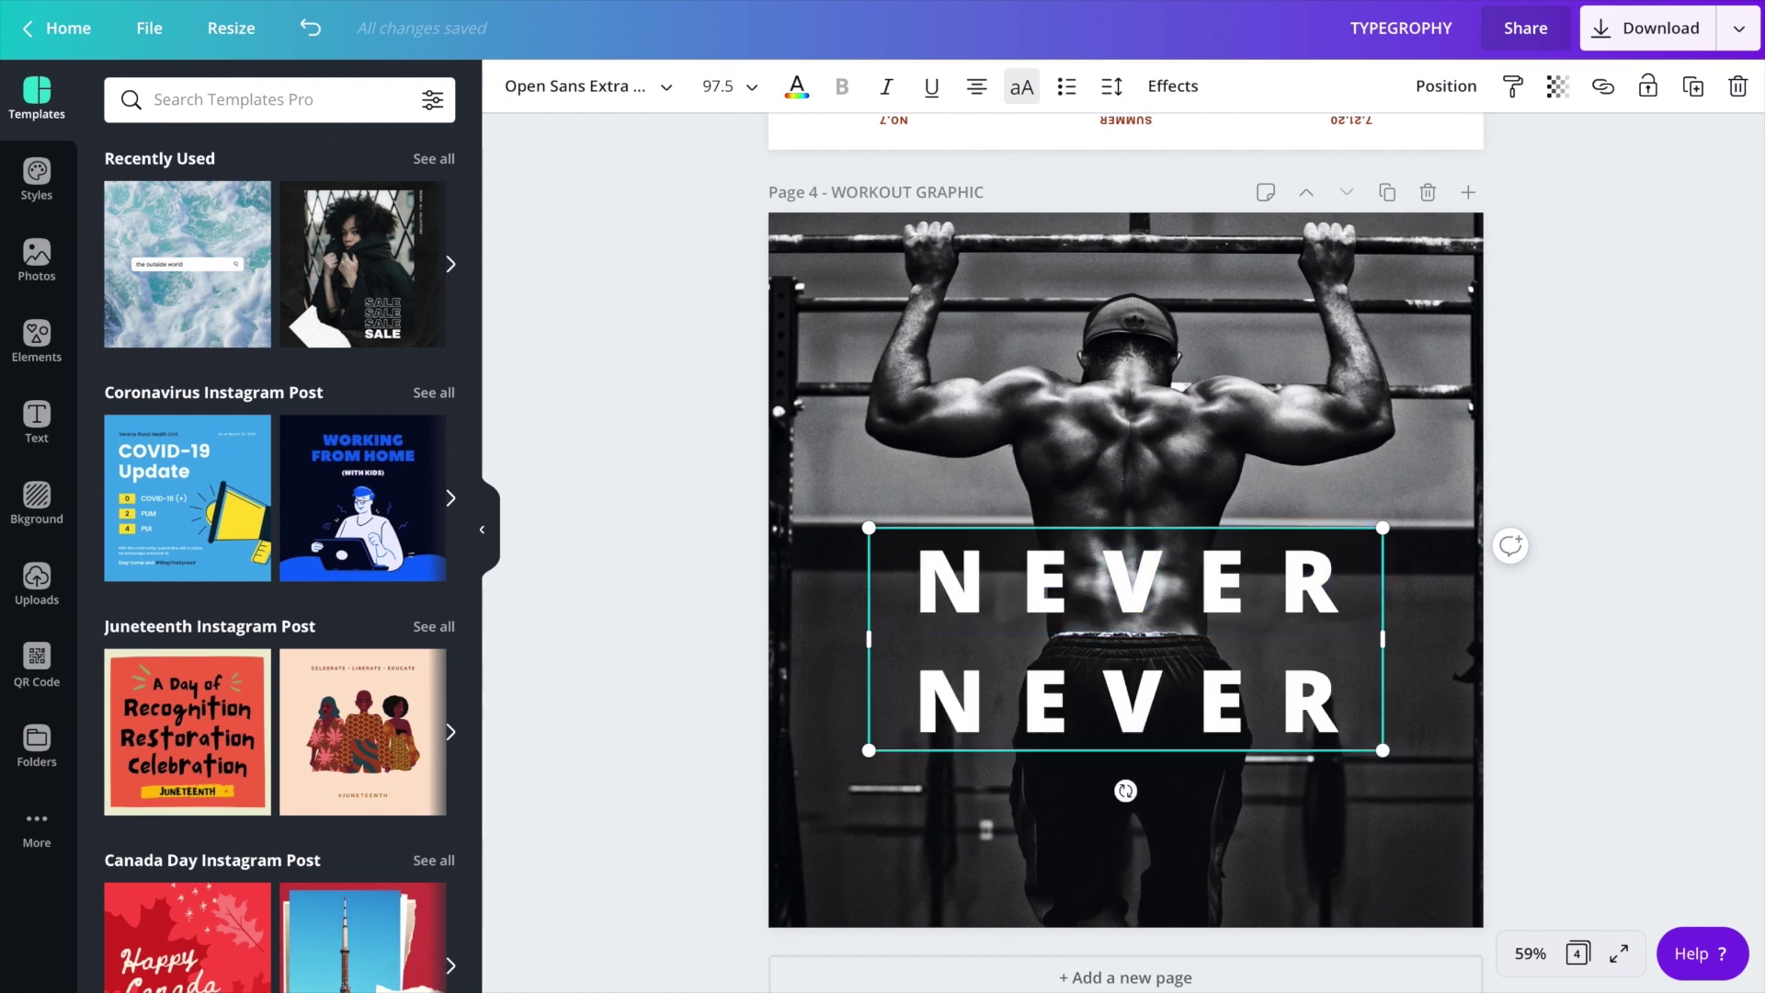
key(Return)
key(ctrl+v)
key(Return)
key(ctrl+v)
drag(1216, 654, 1199, 364)
click(1224, 487)
- Delete one NEVER line from the text block, leaving five lines
double_click(1207, 281)
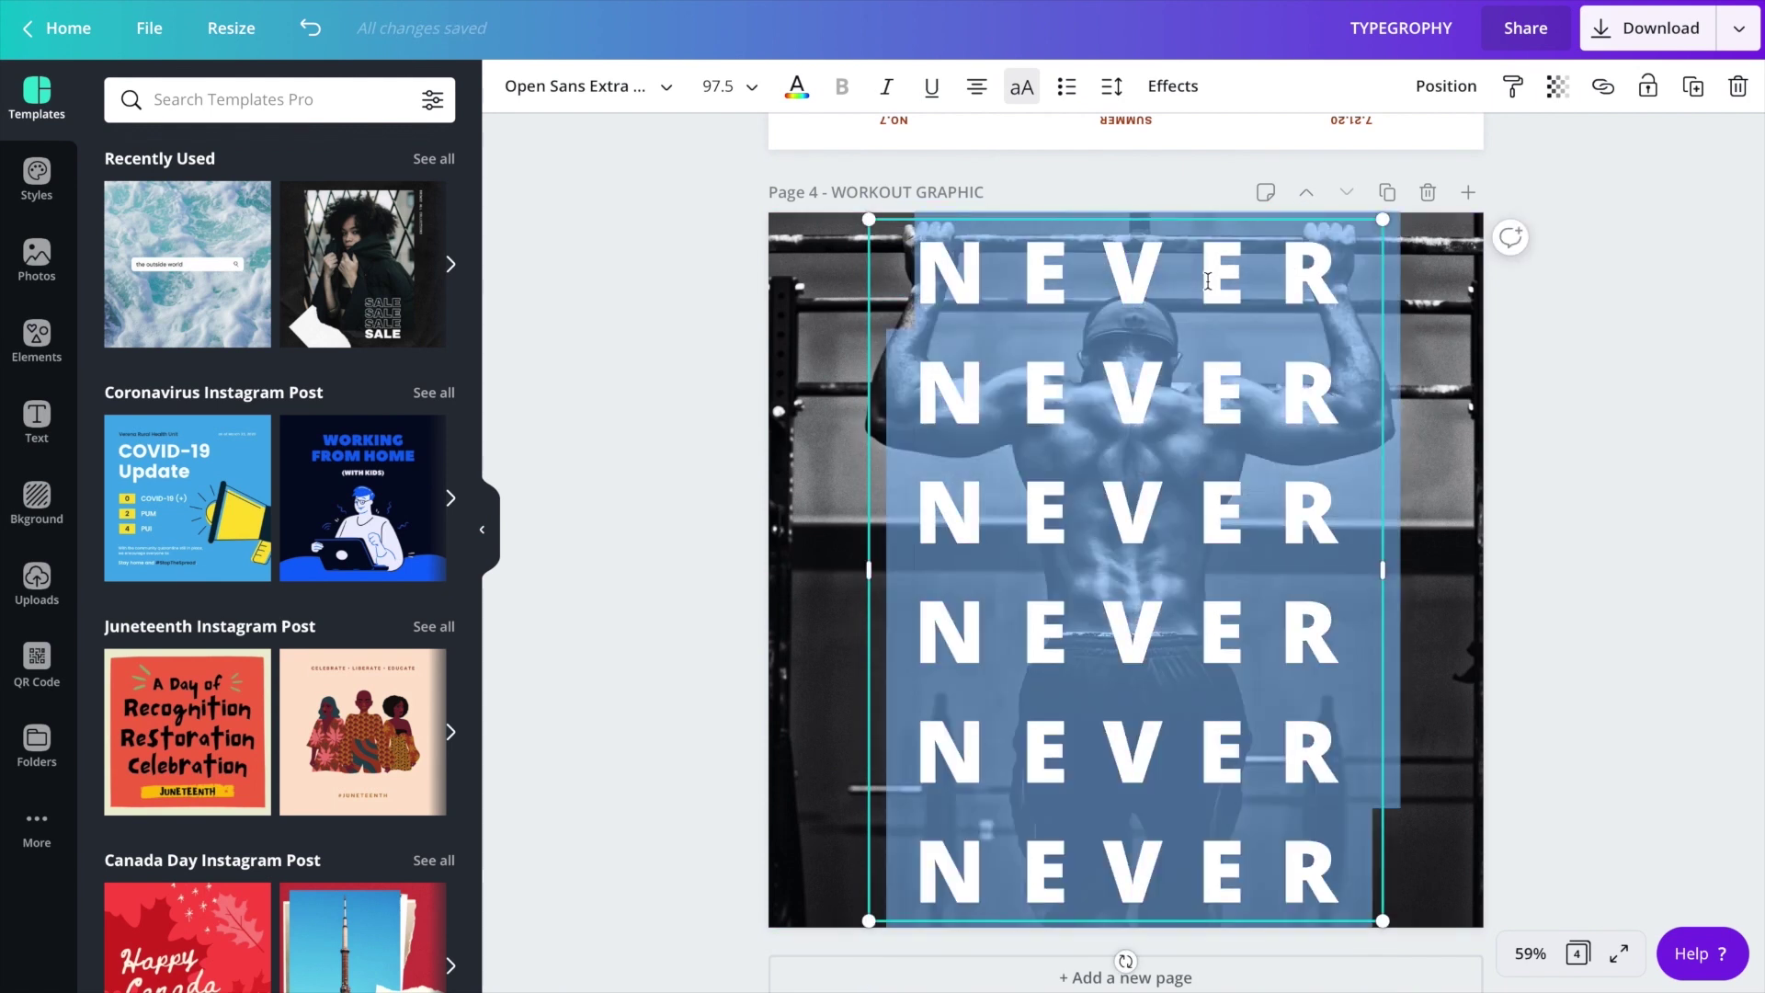
click(1210, 283)
drag(1358, 279, 910, 264)
key(BackSpace)
key(BackSpace)
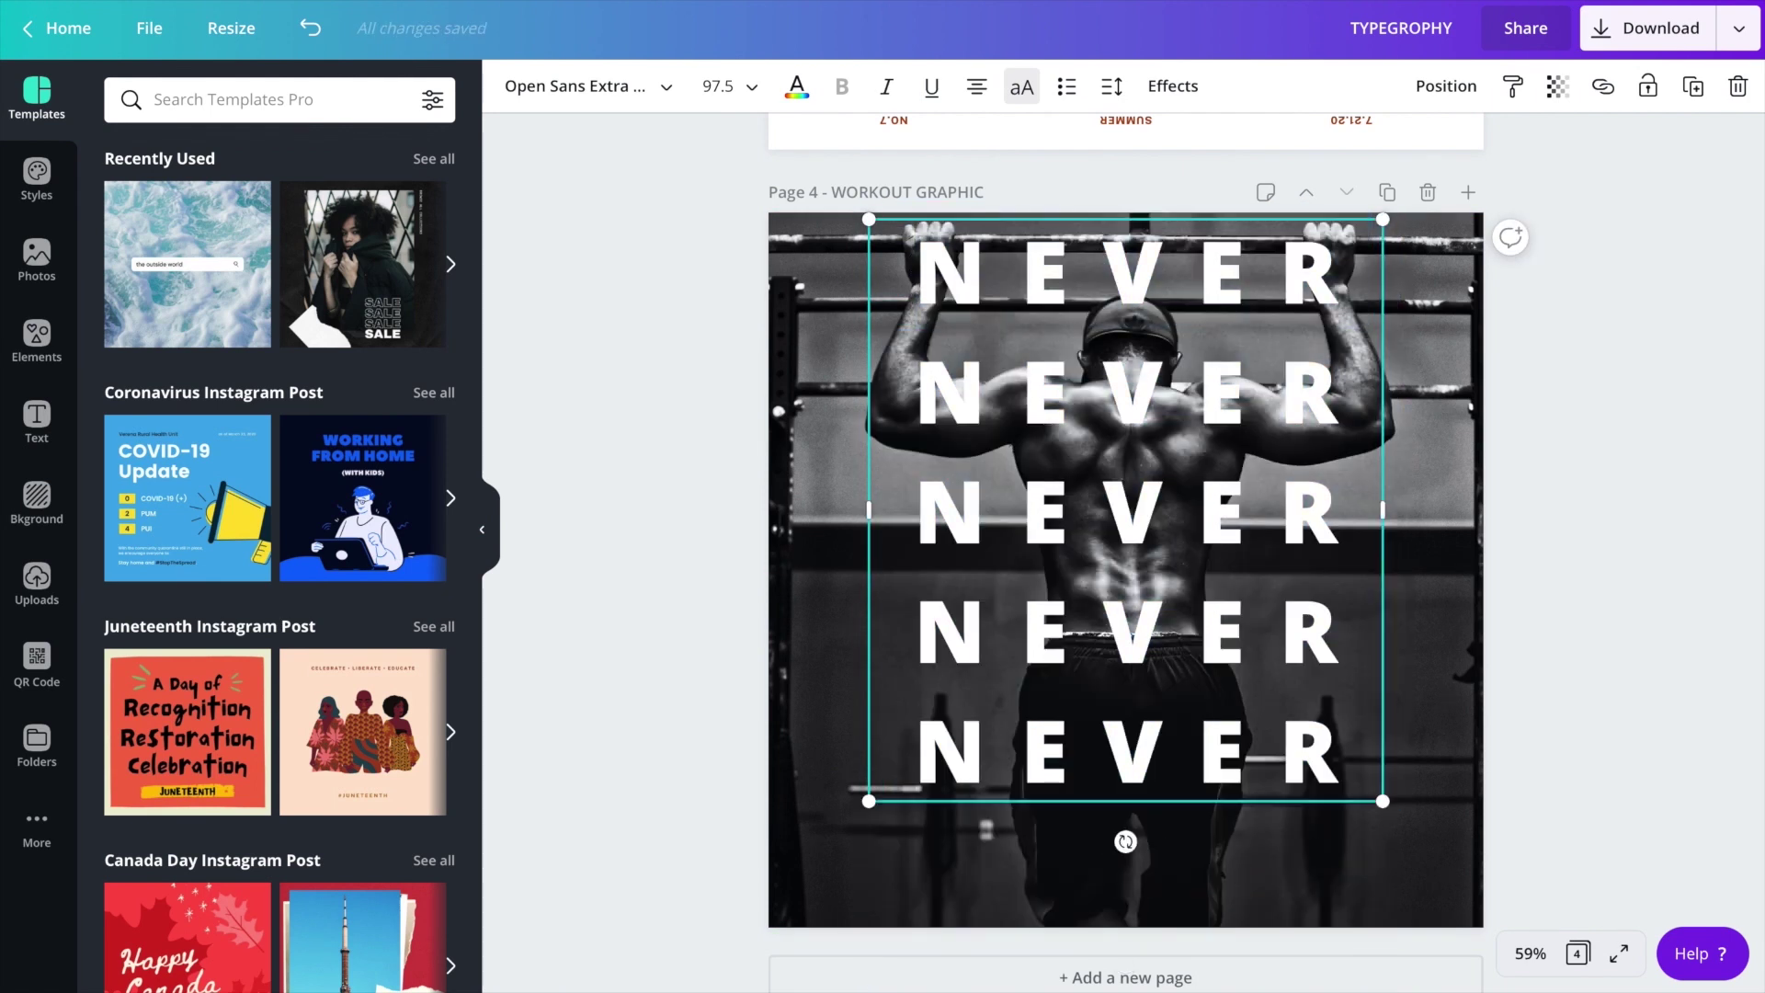
- Align the NEVER text block to the vertical middle of the page
click(1446, 85)
click(1239, 296)
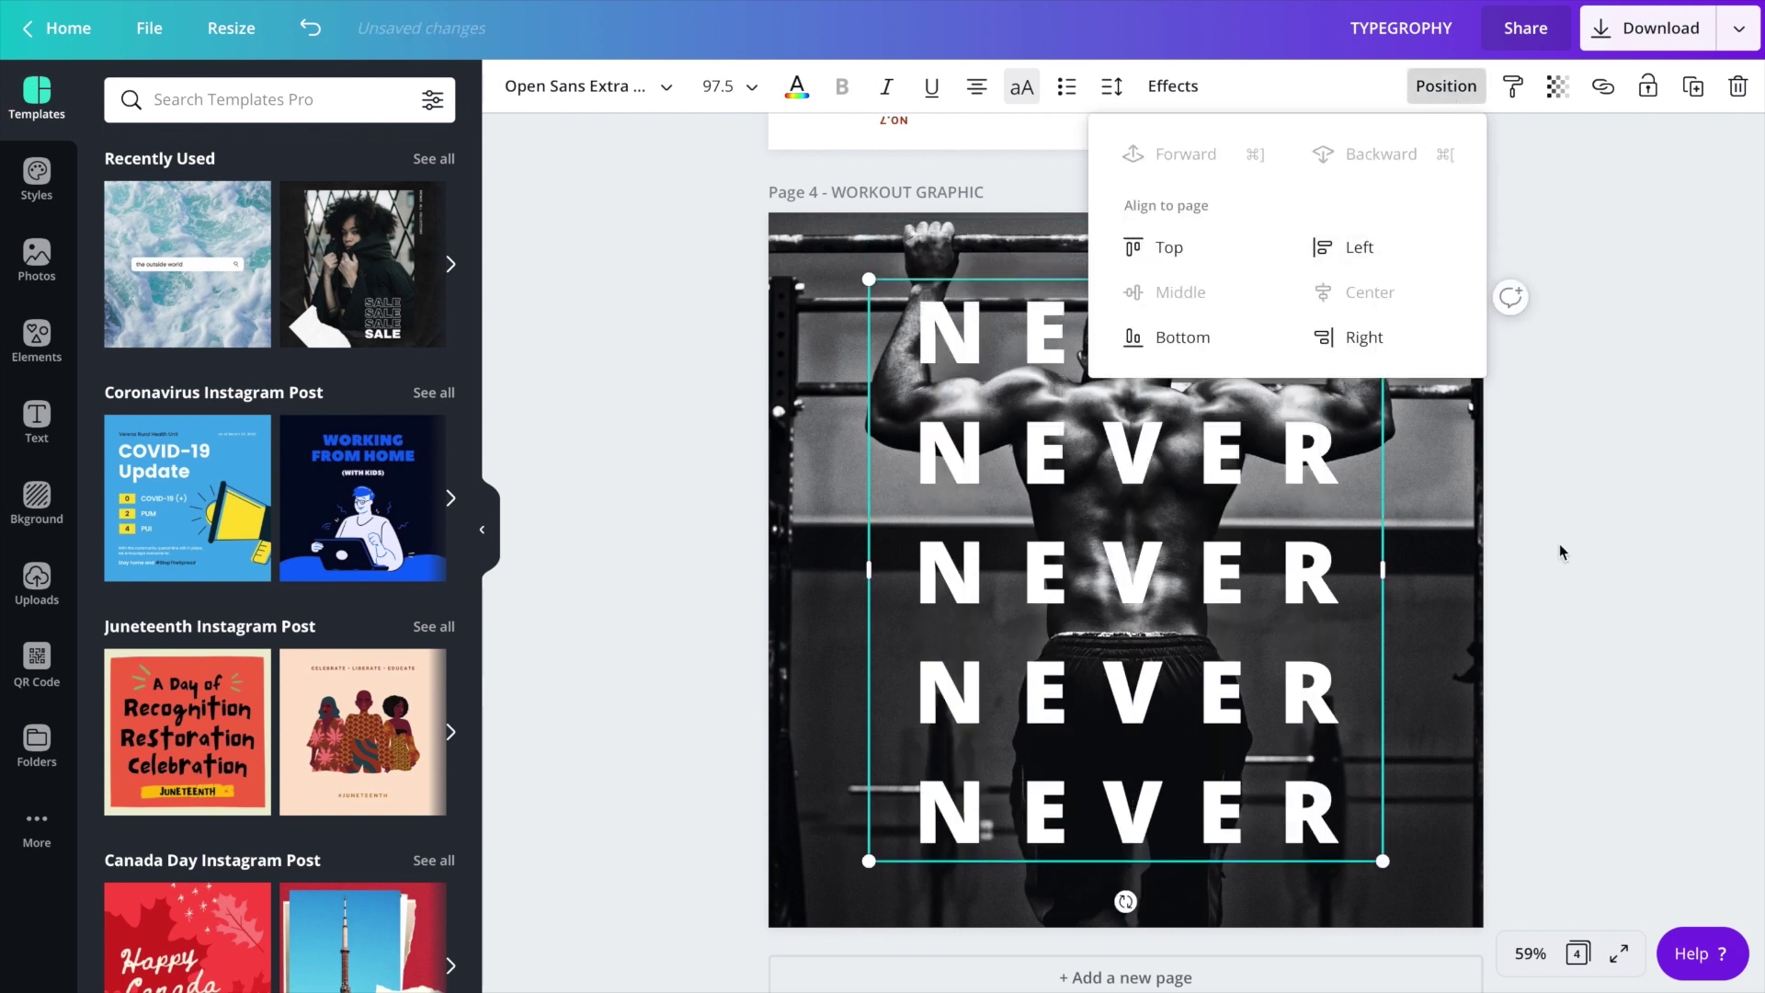
click(1559, 549)
- Reduce the line height of the NEVER text block to bring its lines closer together
click(1314, 574)
click(1176, 91)
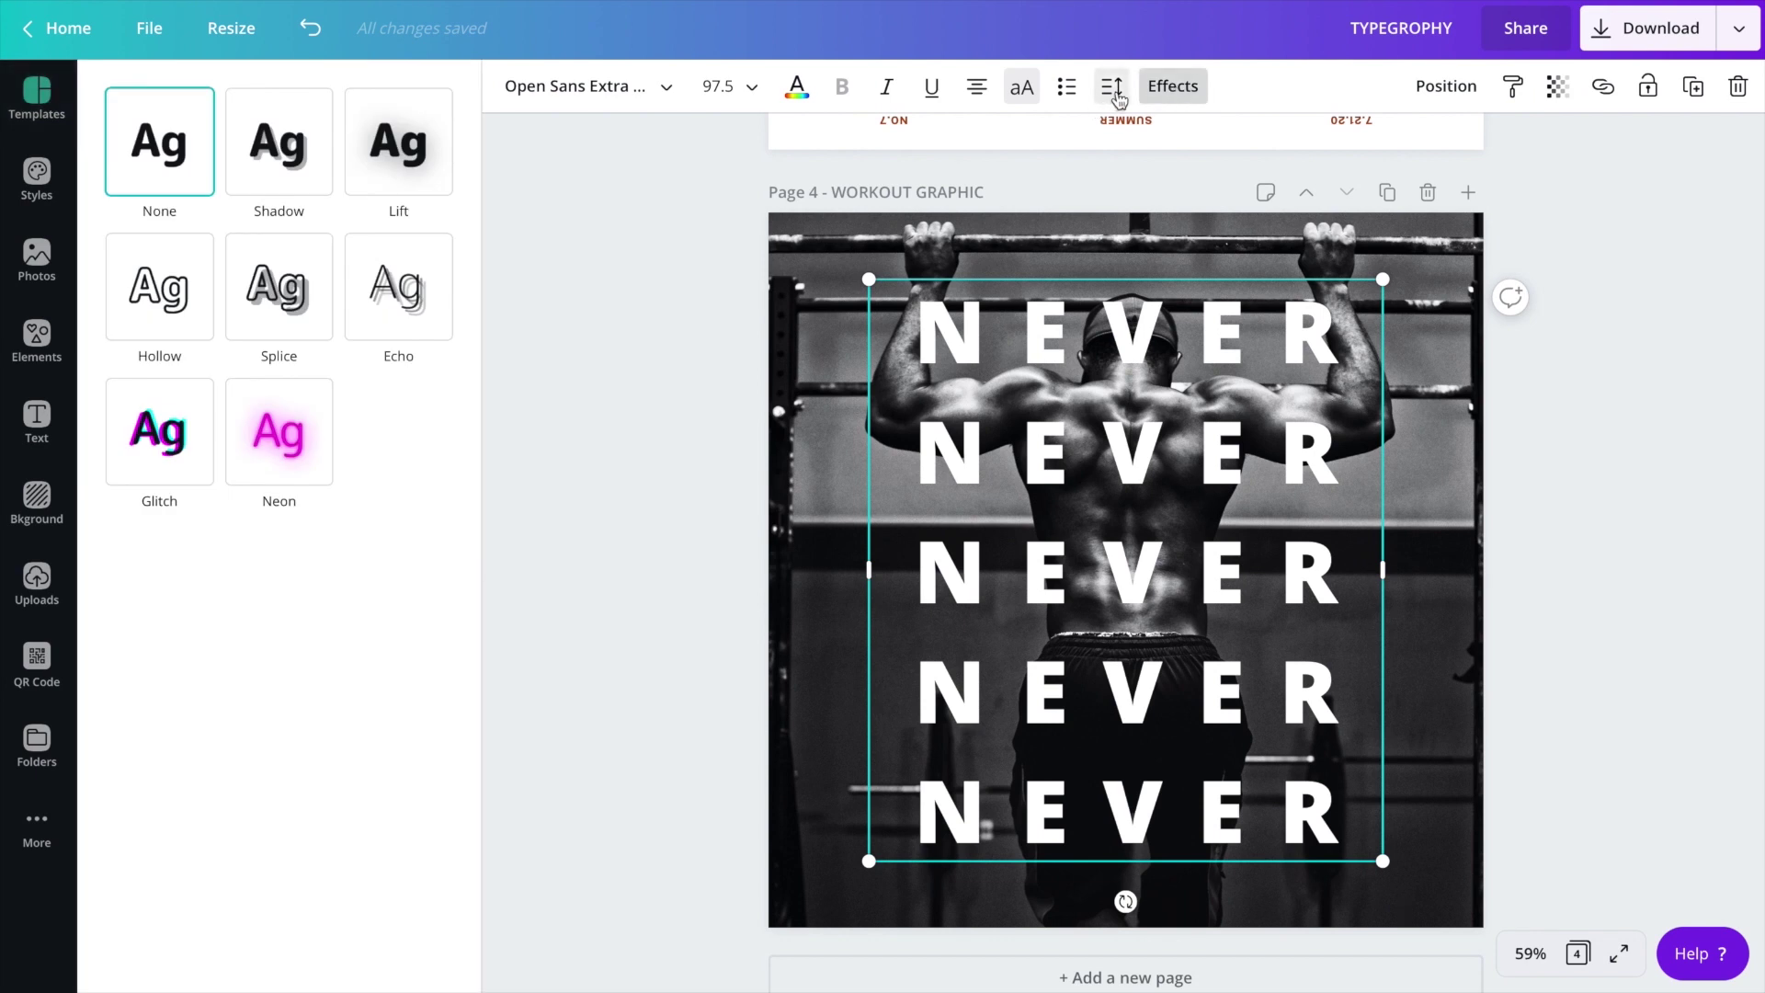
click(1112, 85)
drag(1293, 204, 1269, 202)
click(1209, 641)
- Add two more NEVER lines at the end of the text block to make seven lines
click(1307, 623)
key(super+a)
click(1346, 714)
key(Return)
text(NEVER)
key(Return)
text(NEVER)
- Move the seven-line NEVER block up so it is centered vertically on the page
click(1592, 524)
drag(1282, 602, 1285, 521)
click(1435, 518)
click(1112, 551)
drag(1112, 549, 1112, 506)
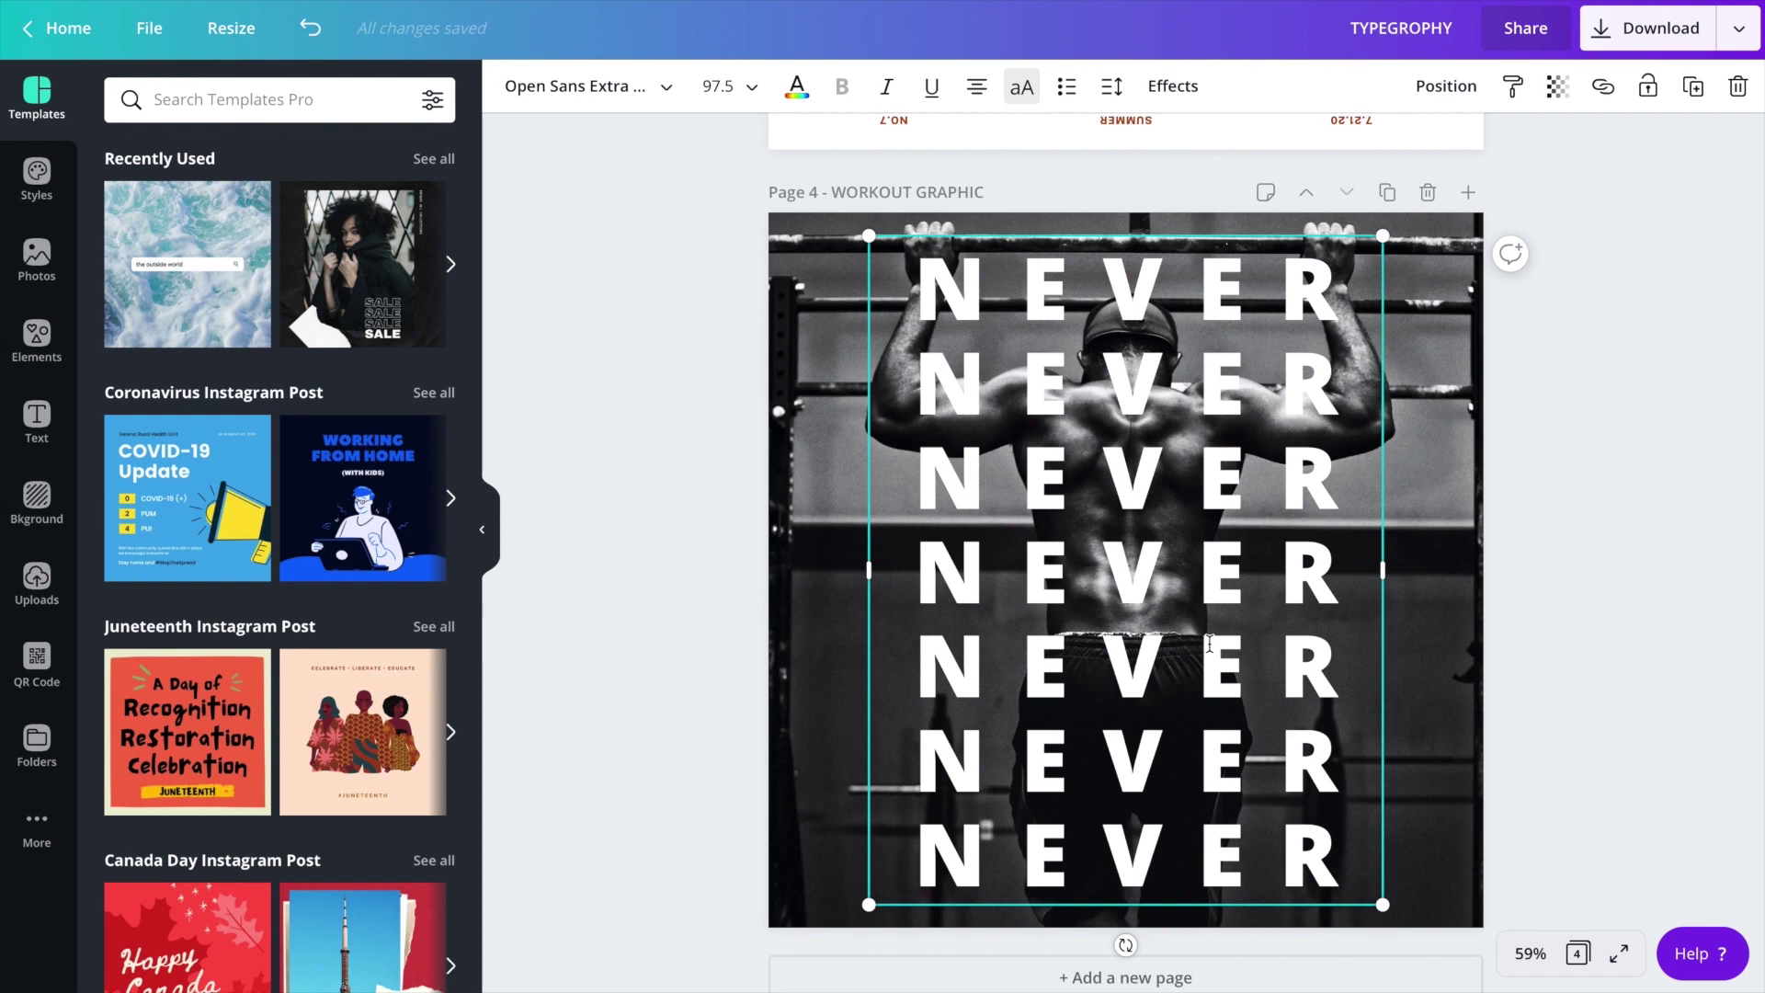
- Duplicate the NEVER block, offset the copy and reduce it to a single NEVER line
click(1217, 603)
click(1185, 671)
click(1570, 641)
click(1253, 667)
key(ctrl+d)
drag(1253, 666, 1320, 668)
drag(1424, 863, 1420, 313)
key(BackSpace)
key(BackSpace)
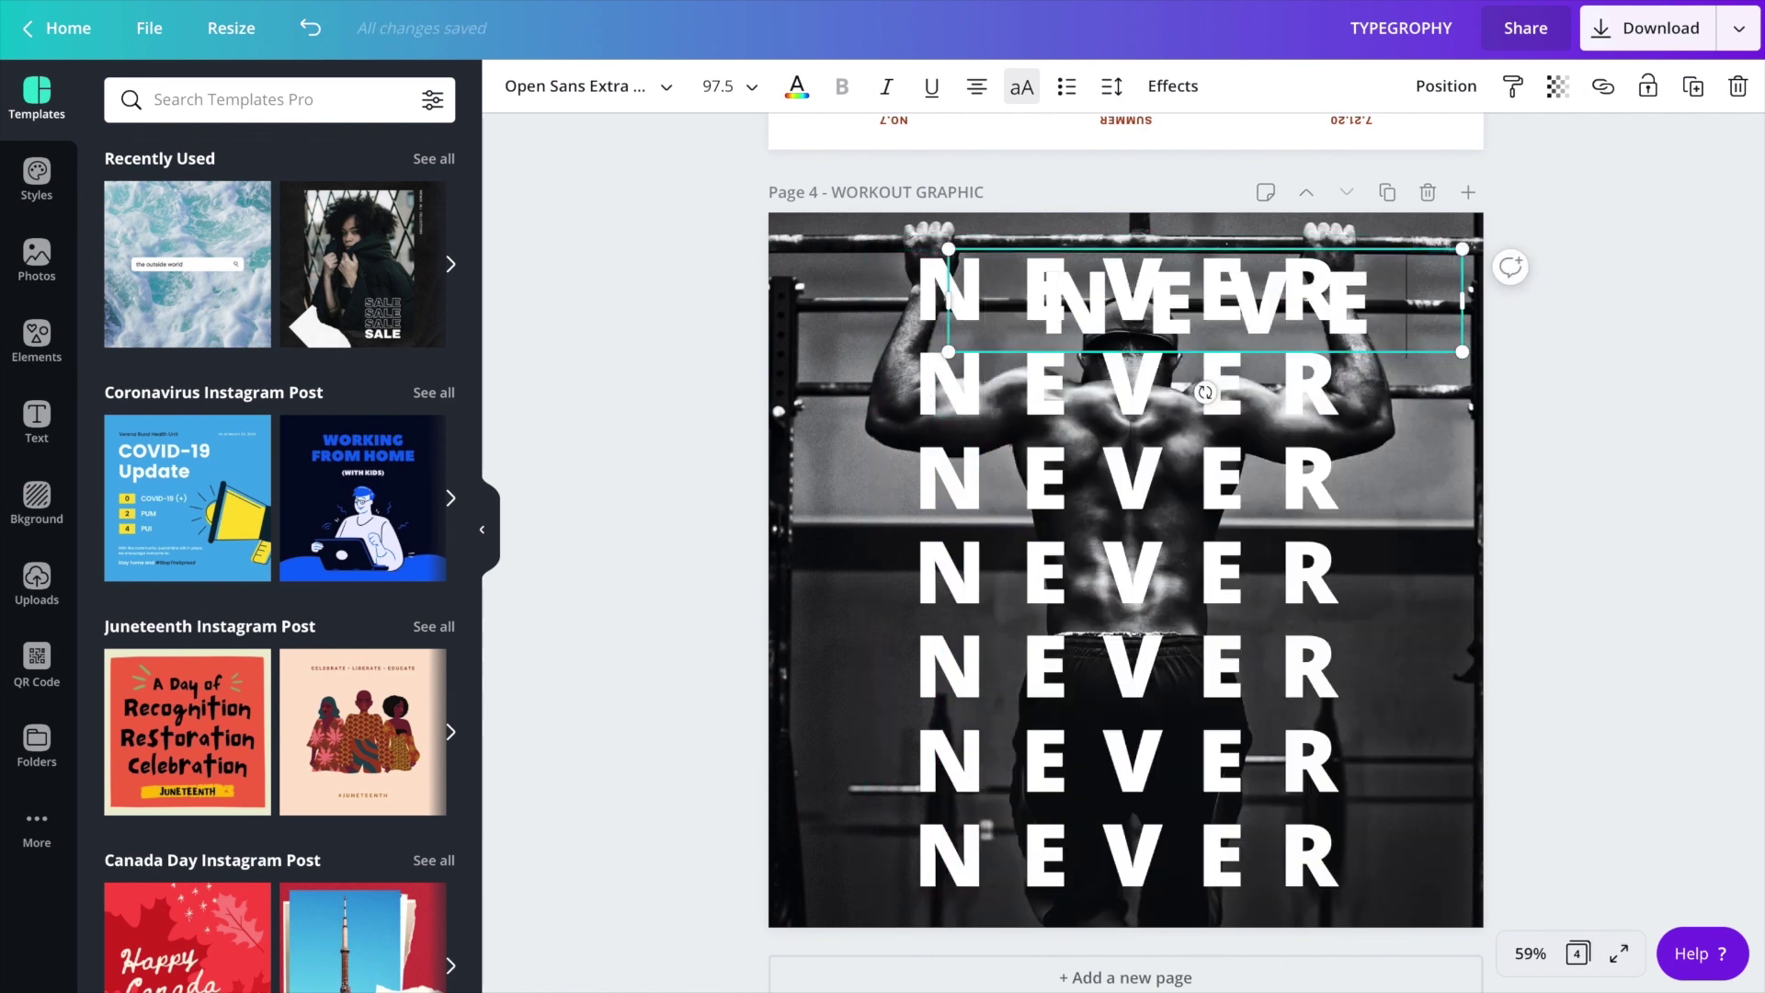
text(R)
- Recolor the single NEVER copy red and align it exactly over the fifth line of the white block
click(765, 322)
drag(1096, 286, 1096, 434)
click(797, 85)
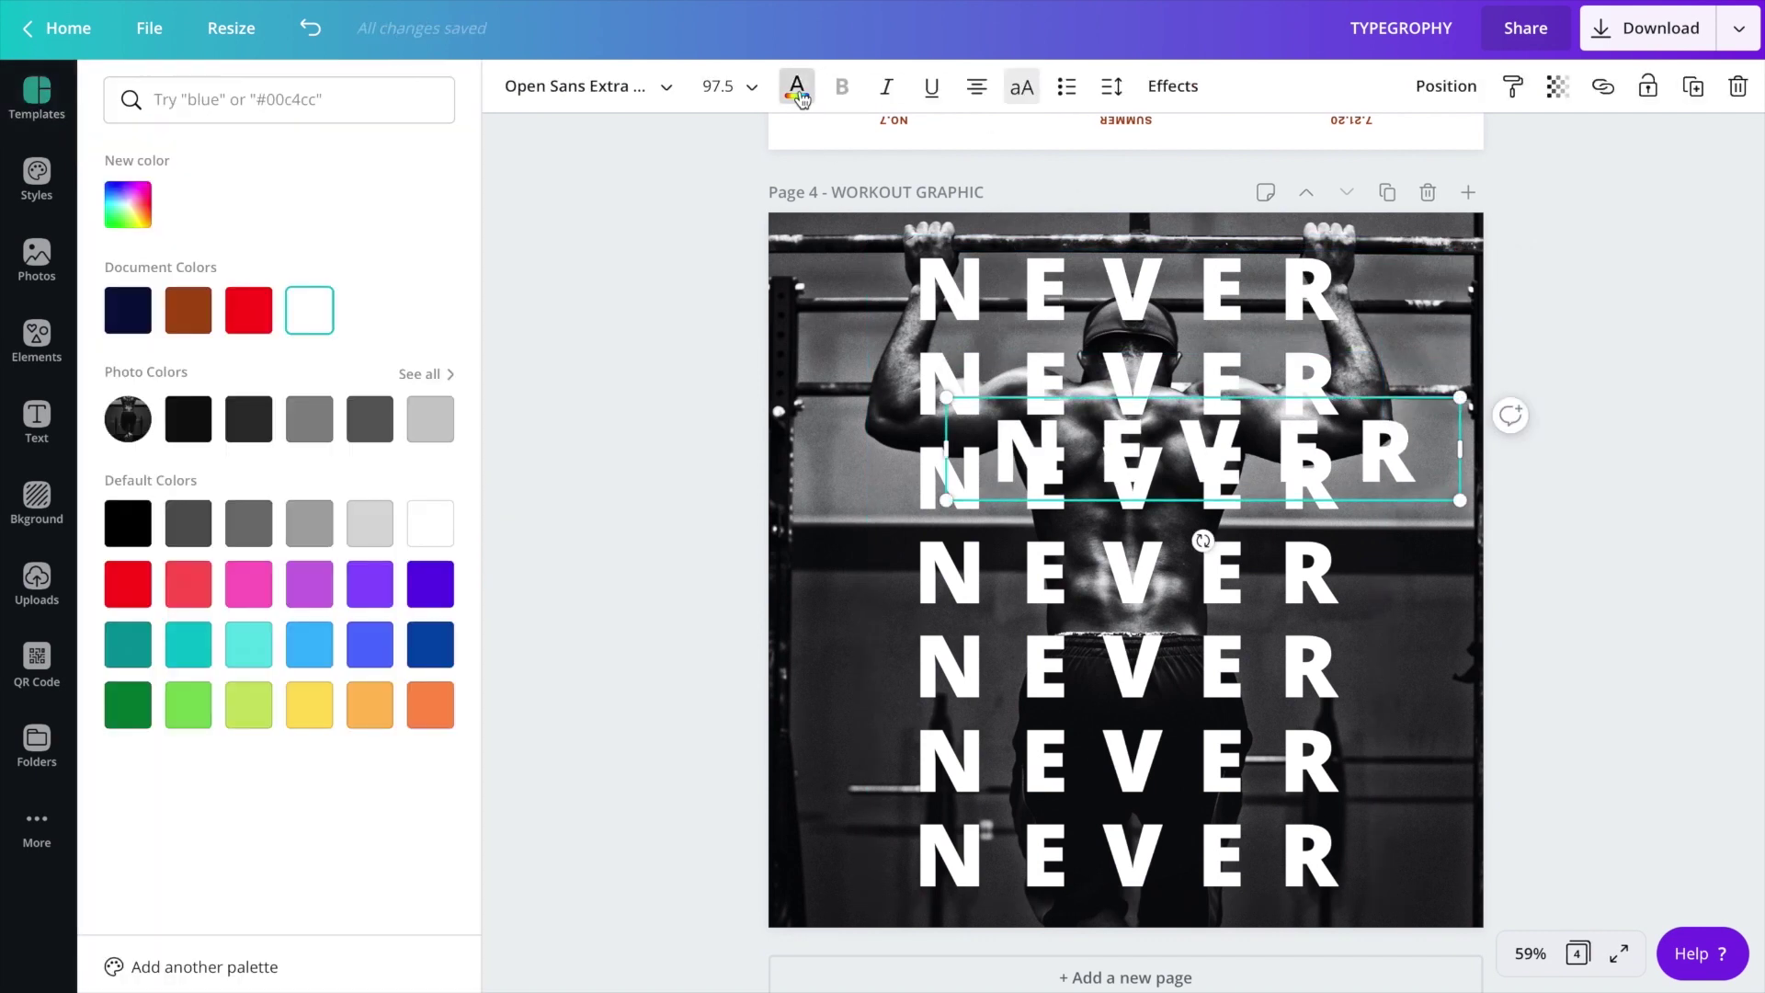
click(250, 310)
drag(1232, 454, 1157, 670)
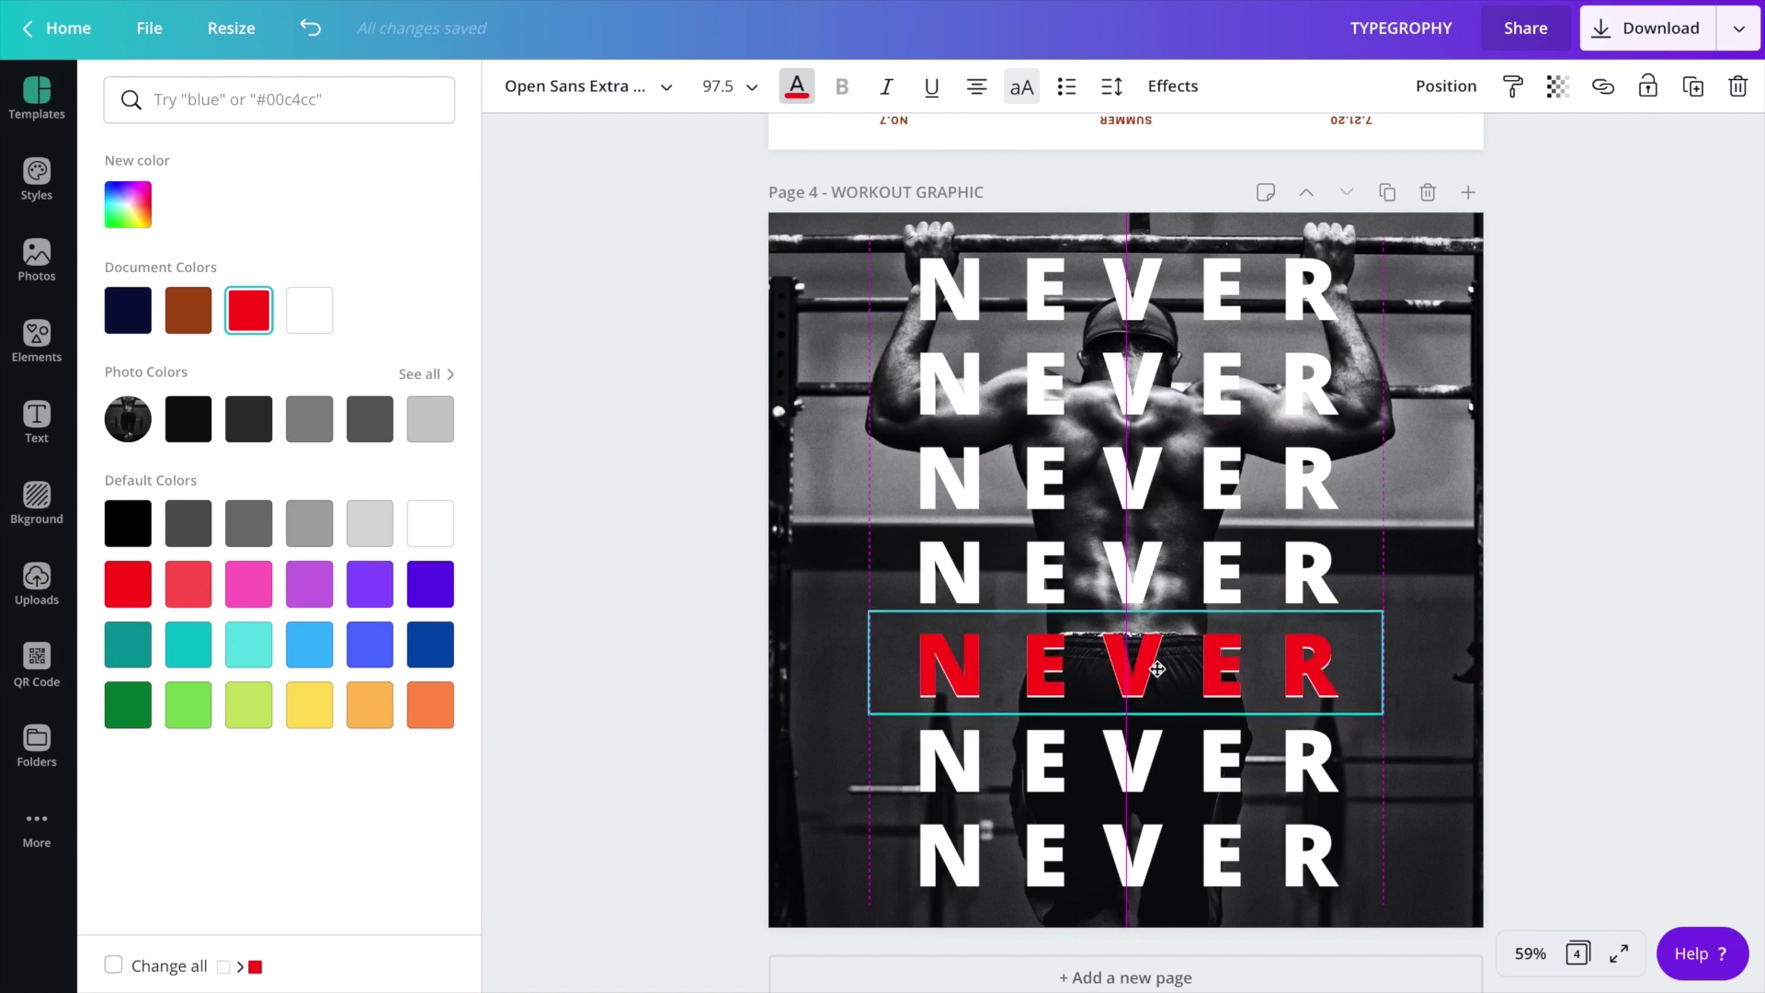
key(Up)
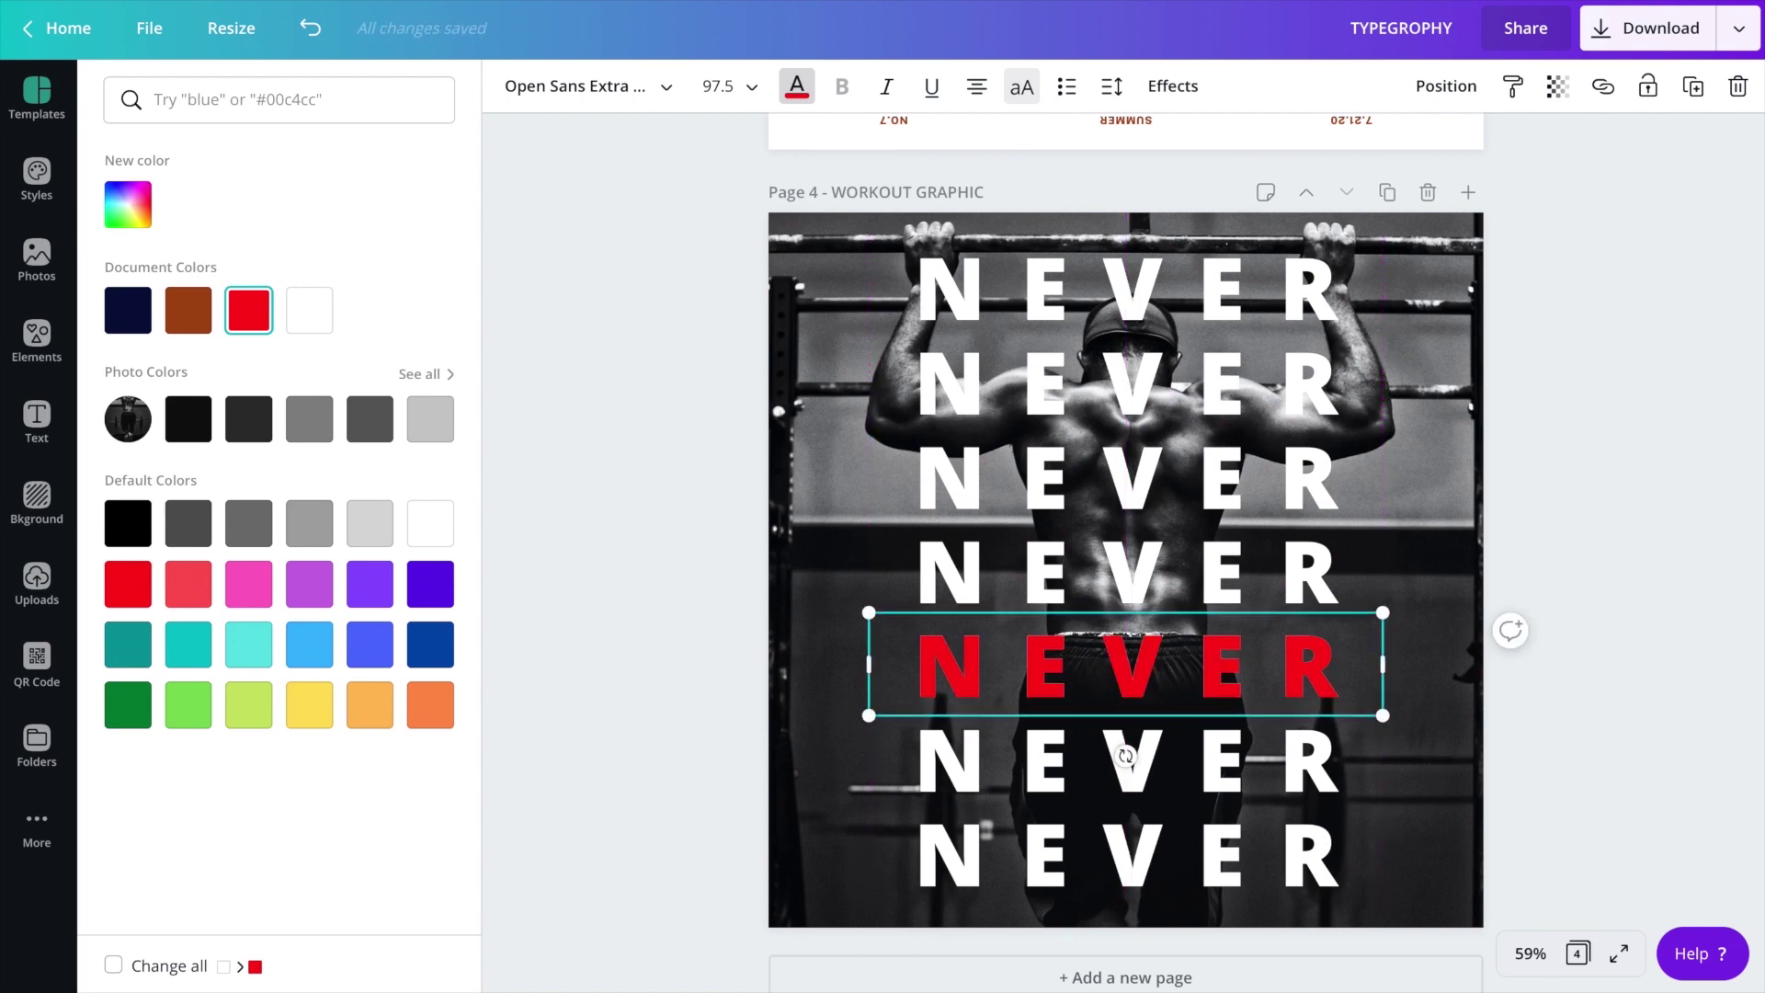
- Delete the fifth NEVER from the white block, keeping an empty line in its place behind the red copy
click(1323, 557)
click(1323, 557)
click(1346, 662)
drag(1345, 662, 898, 638)
key(BackSpace)
key(BackSpace)
key(Return)
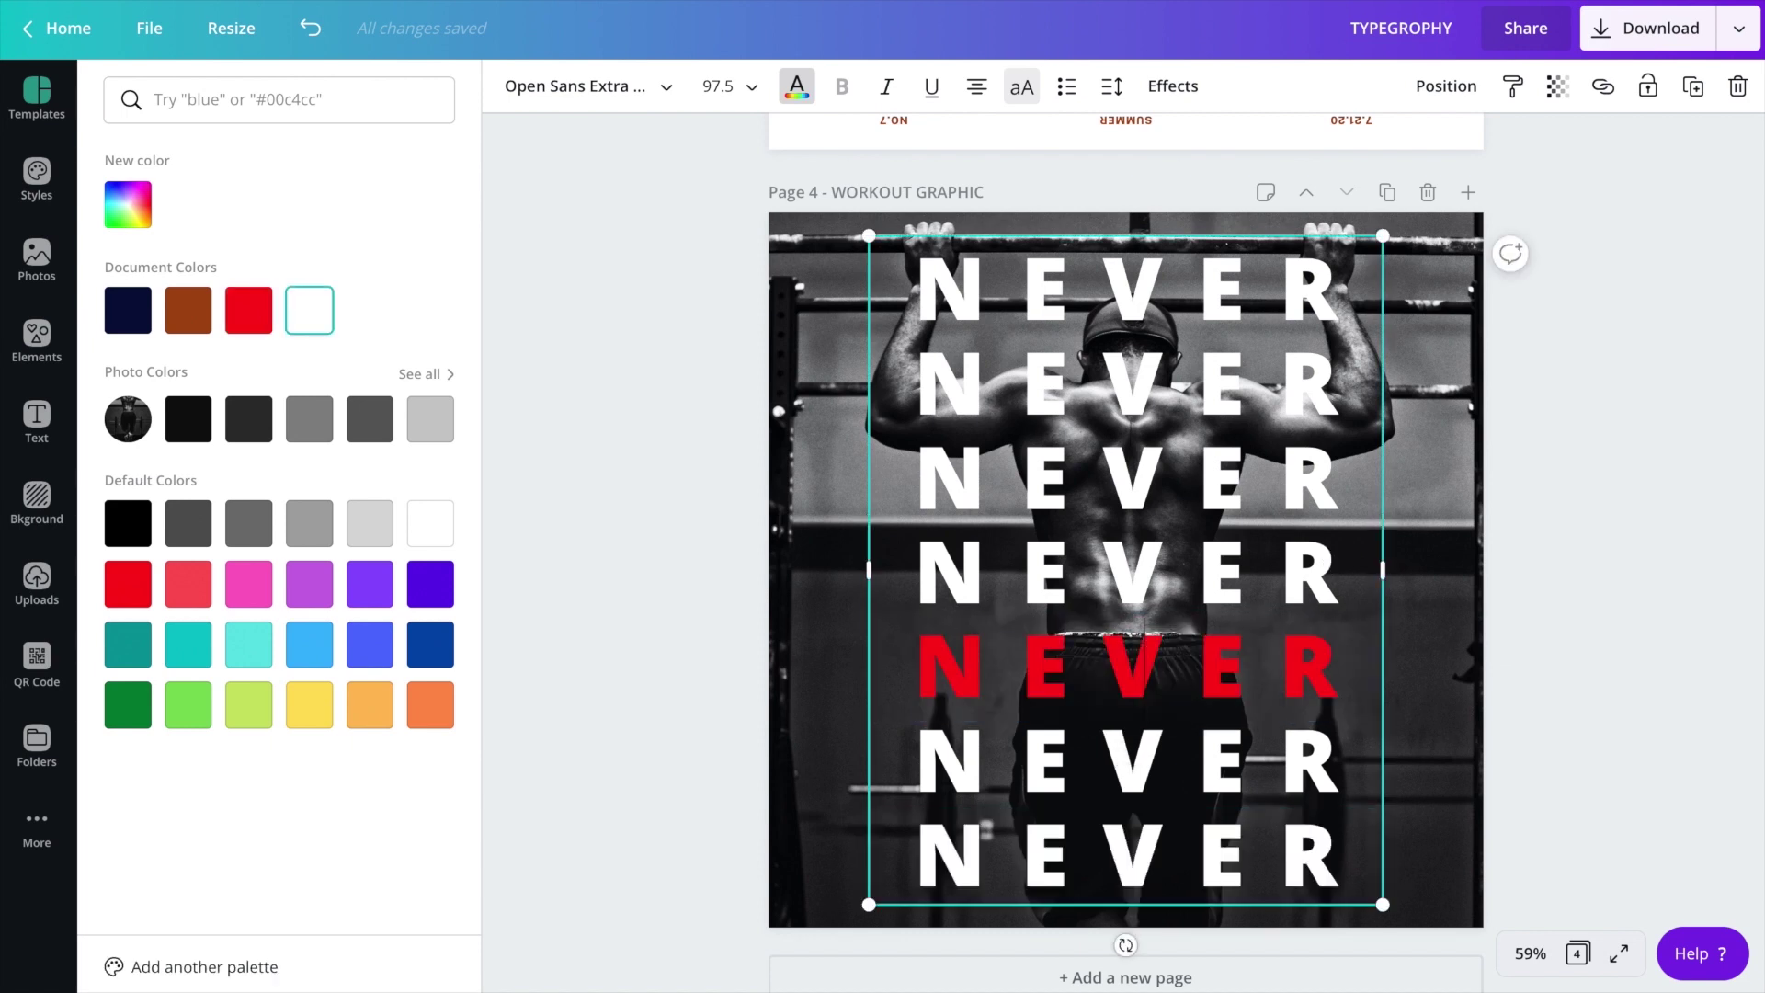
click(1599, 678)
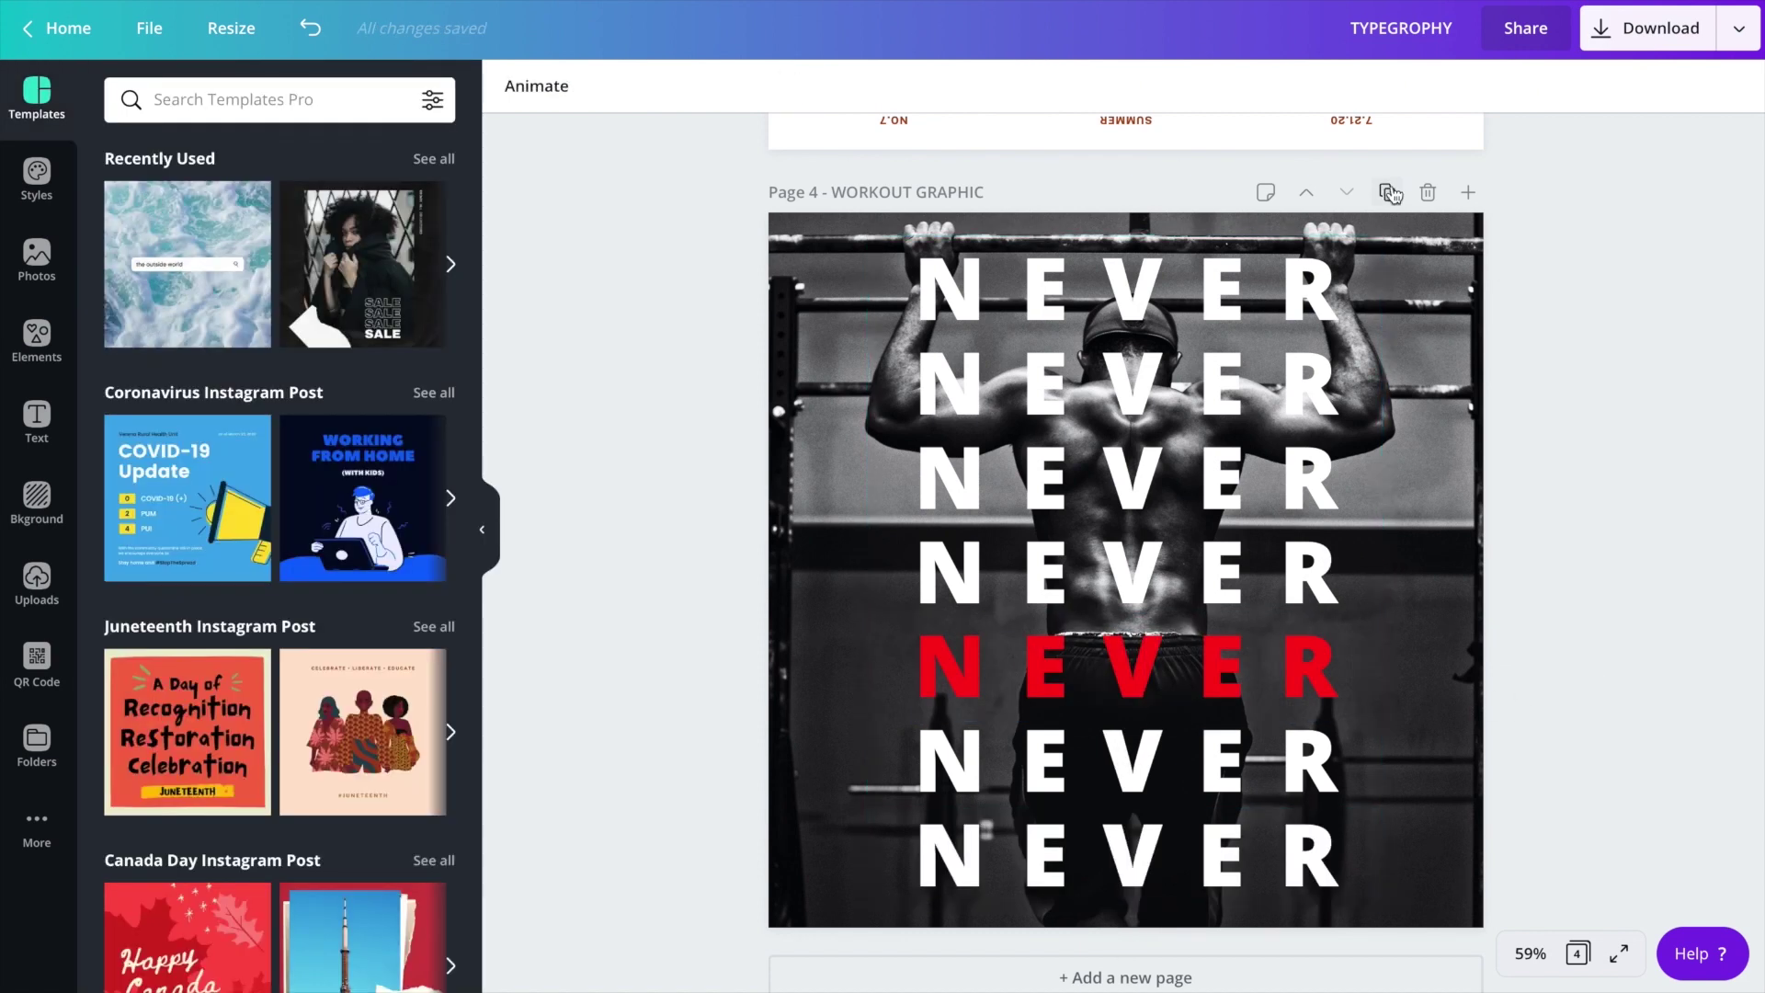
- Search the color palettes for "neon" and recolor the white NEVER block with the bright green of Outdoor Queen
click(1211, 685)
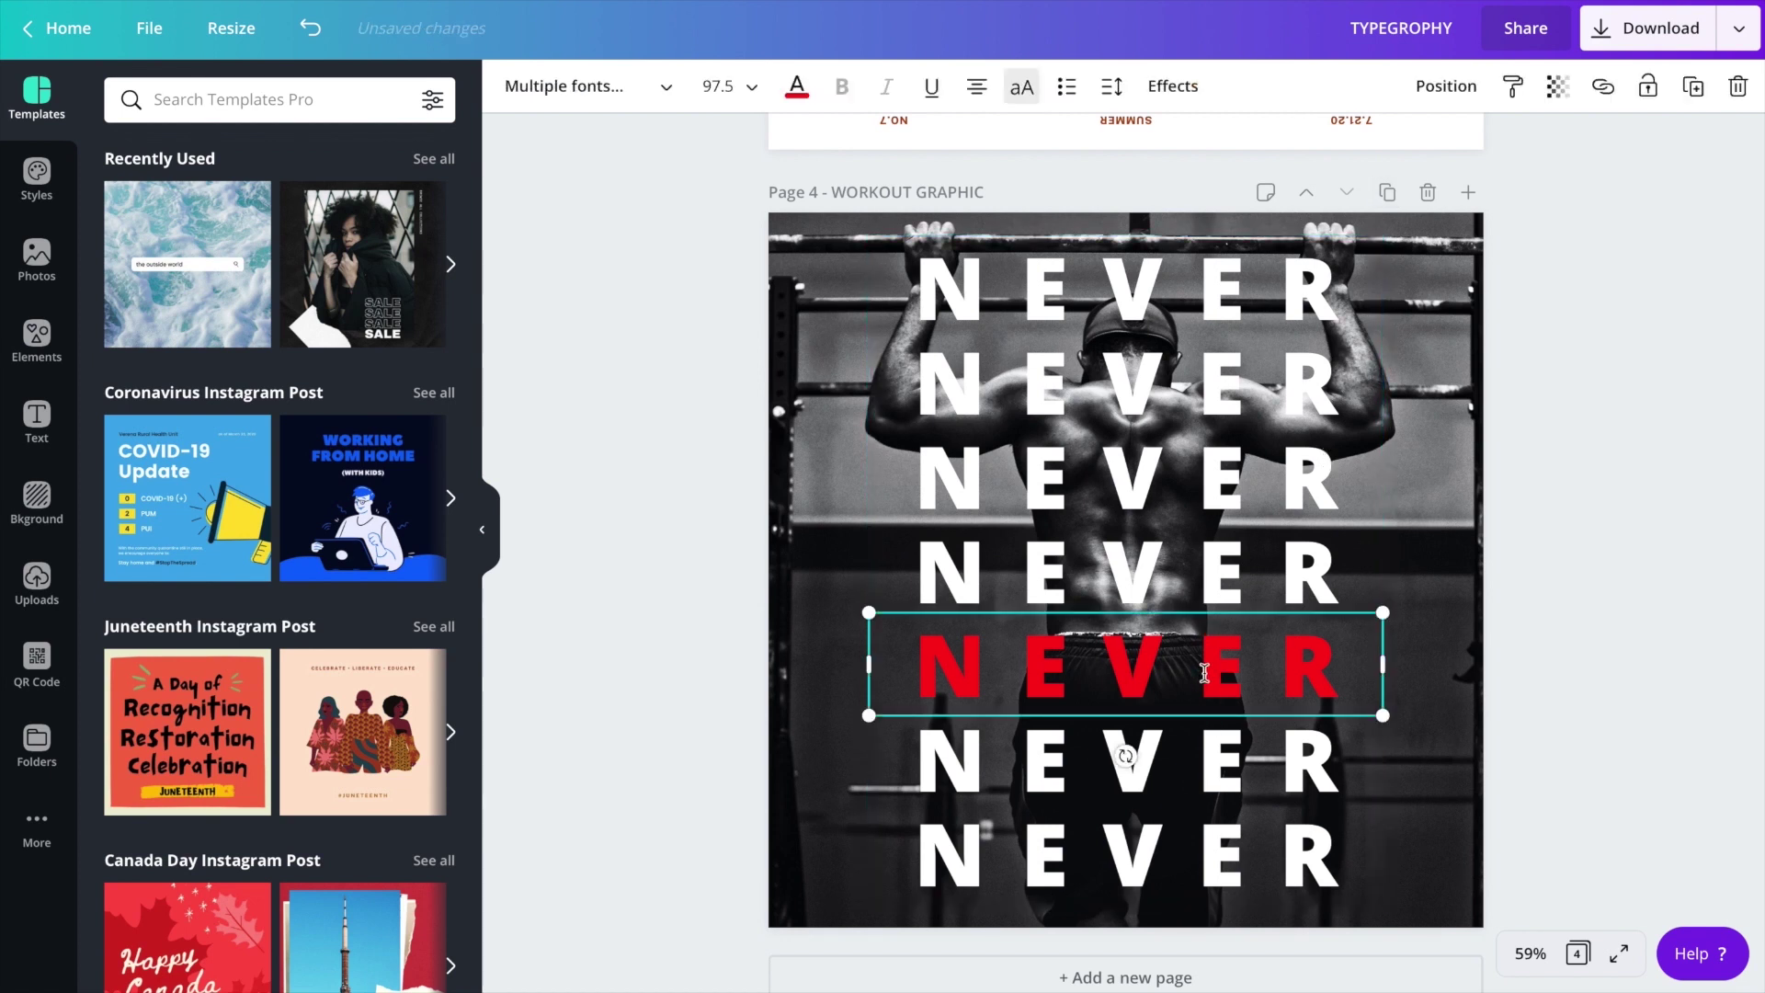
click(1285, 533)
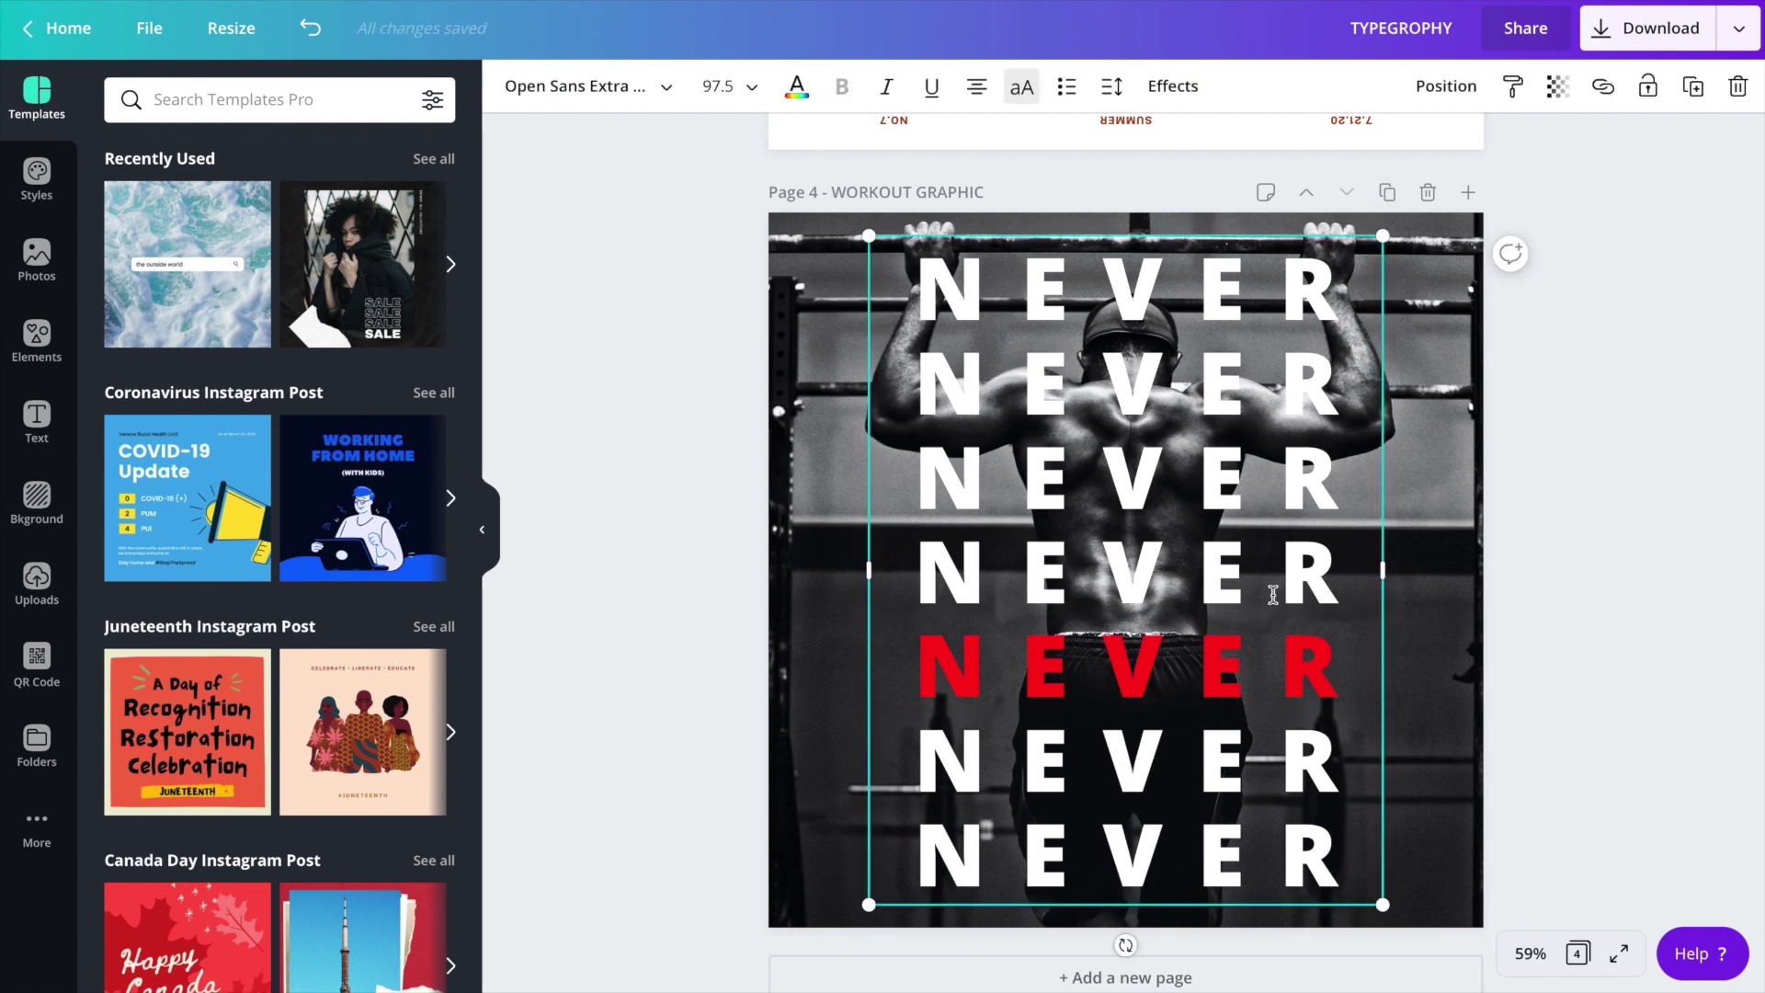
click(797, 92)
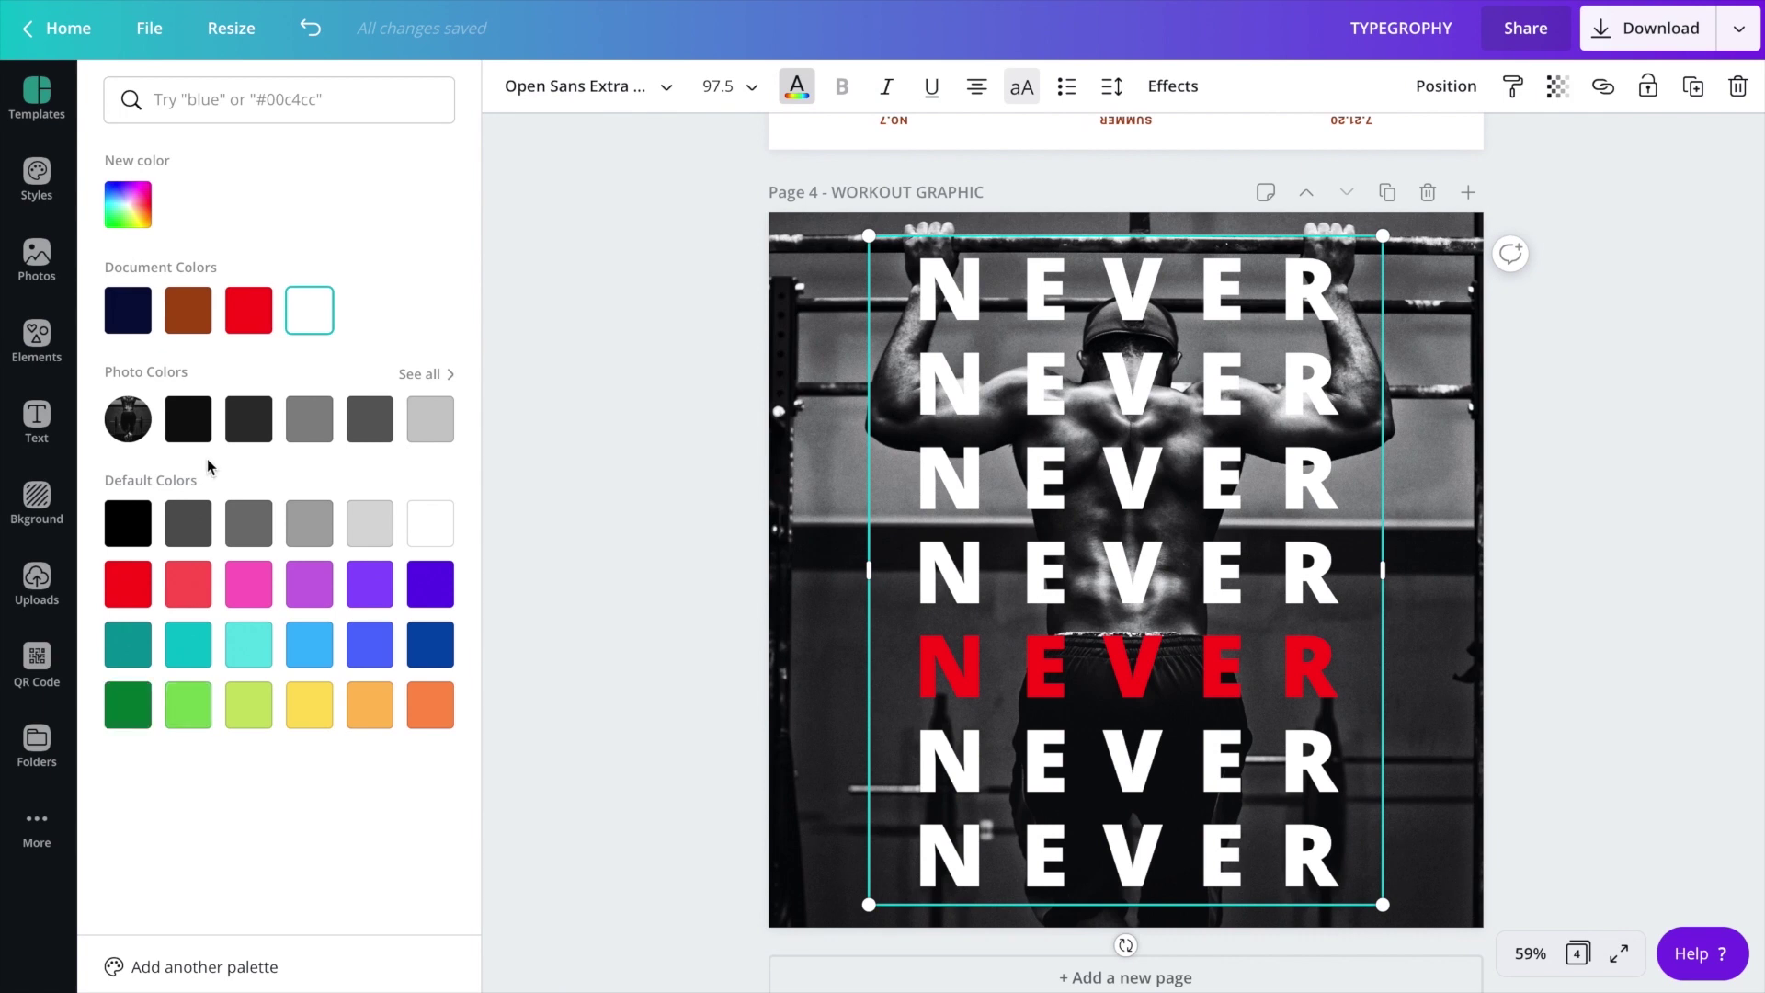
click(134, 212)
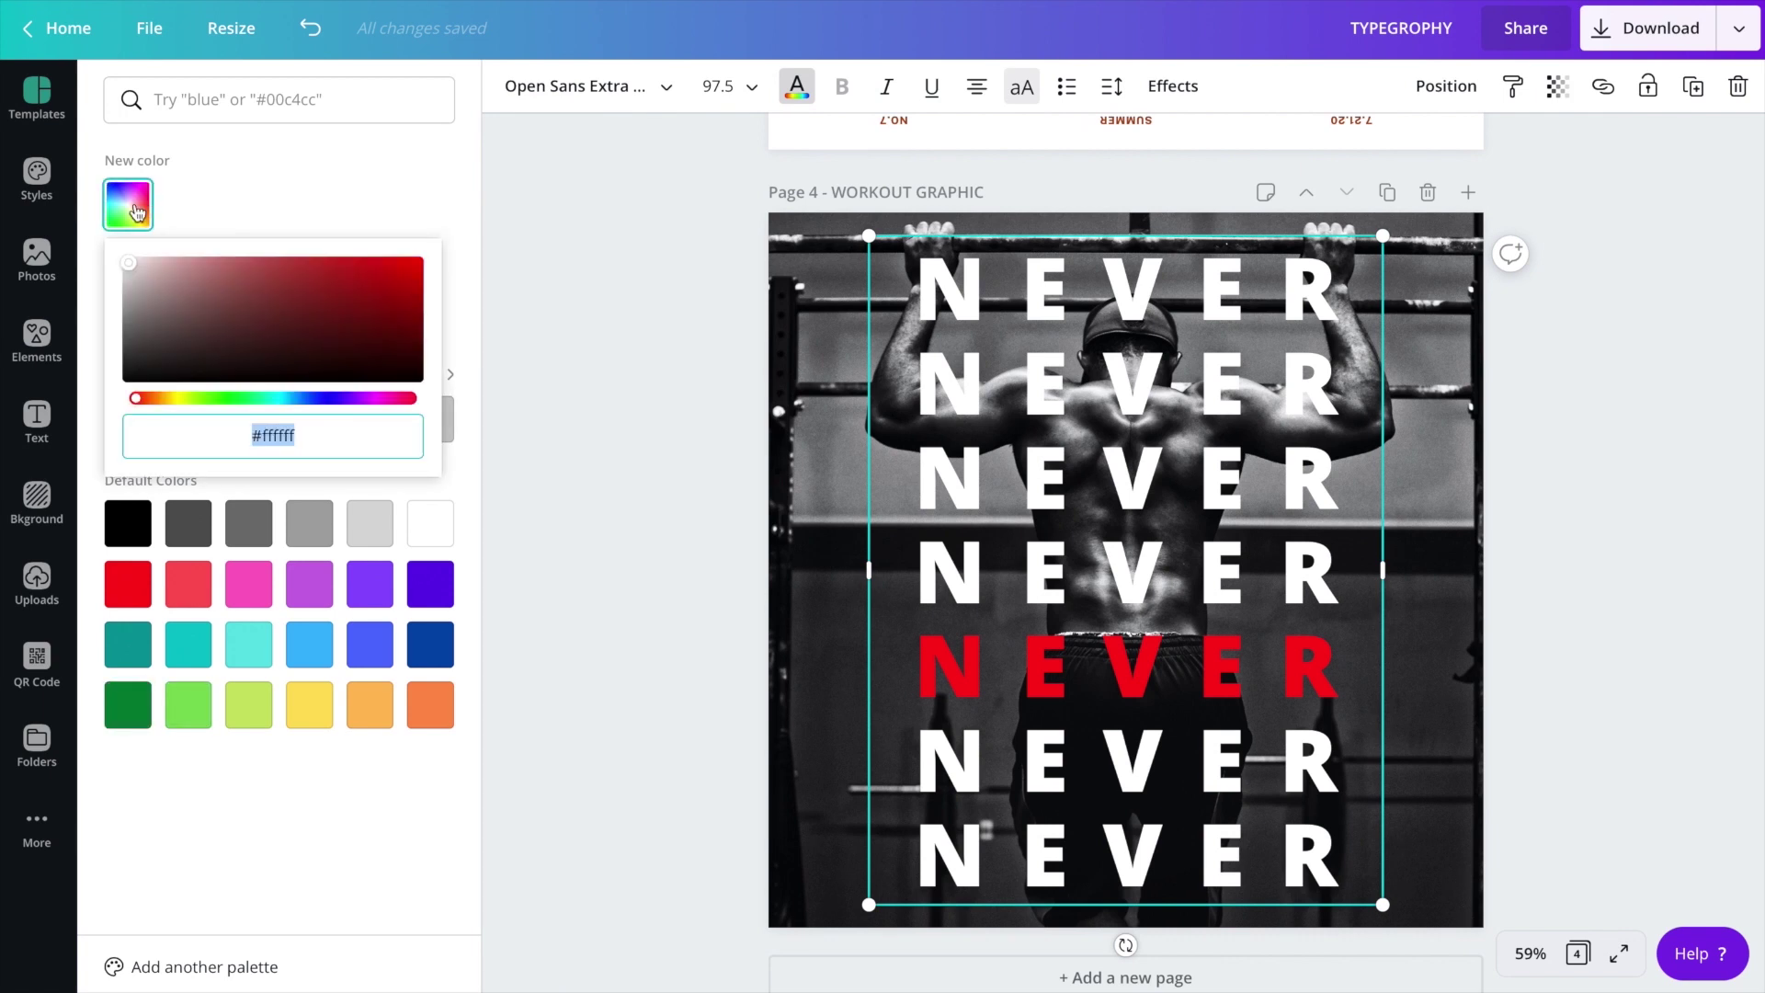
click(224, 103)
text(neon)
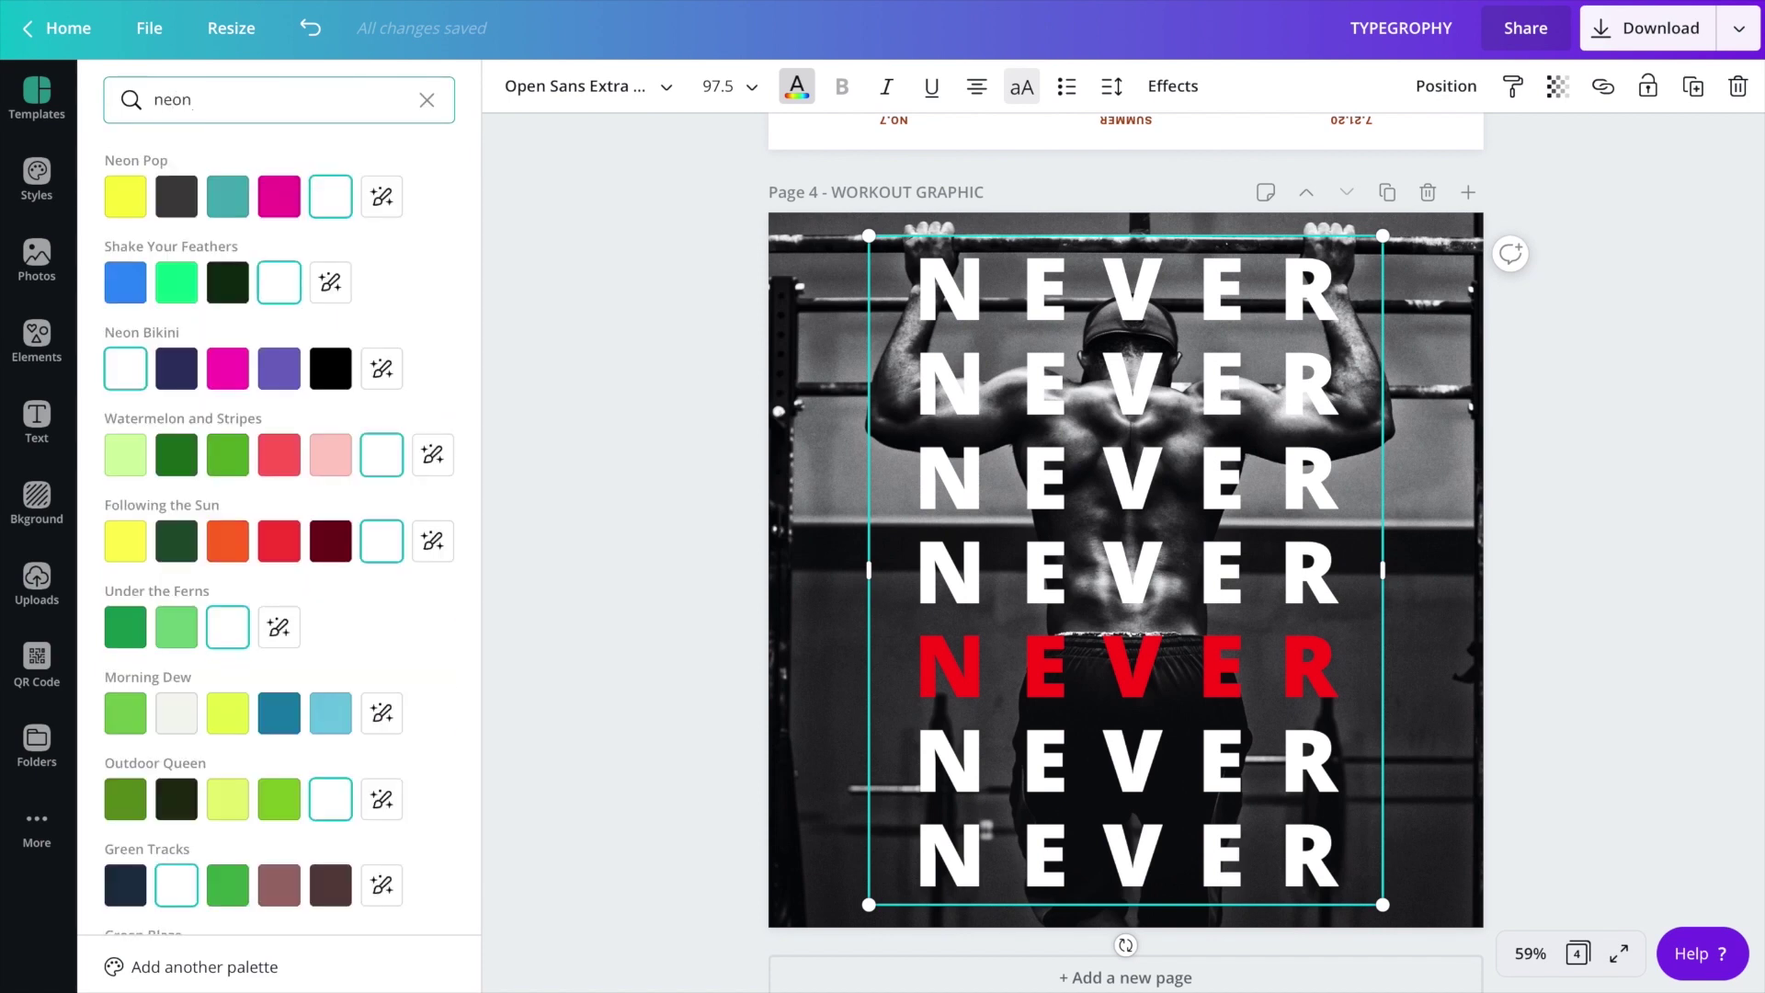
click(278, 798)
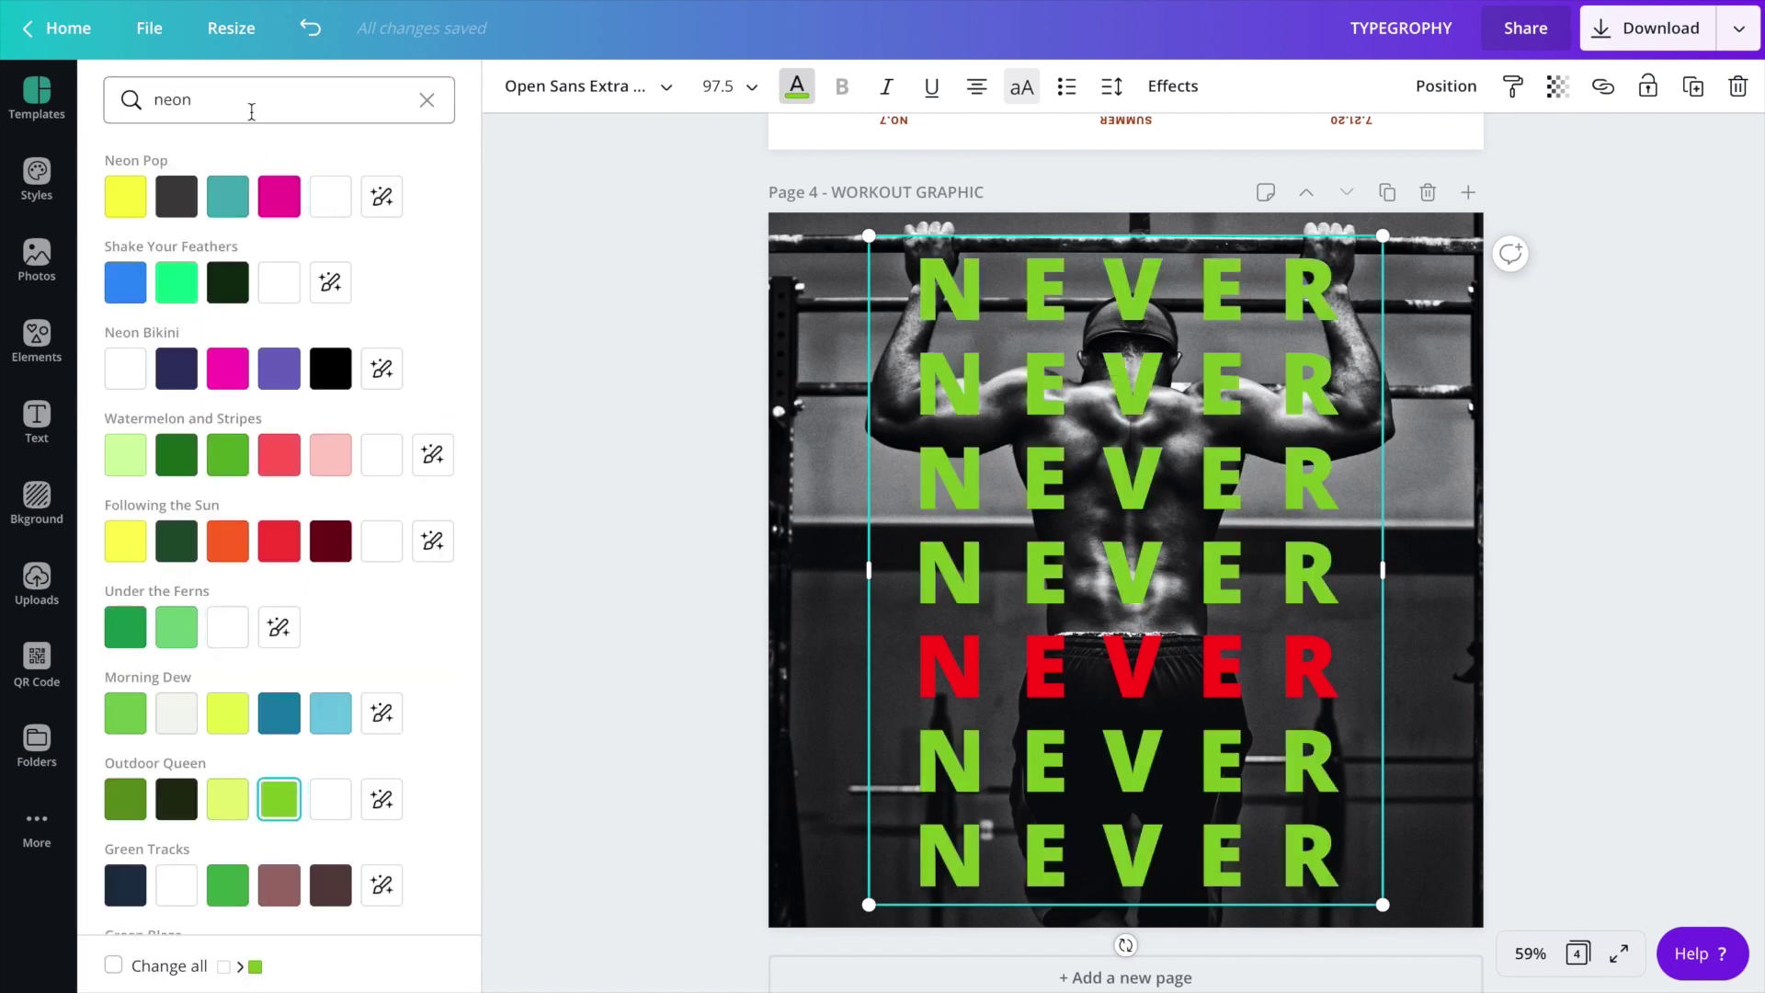
- Set the large NEVER block's text color to the custom neon green #33ff1f
click(427, 99)
click(128, 204)
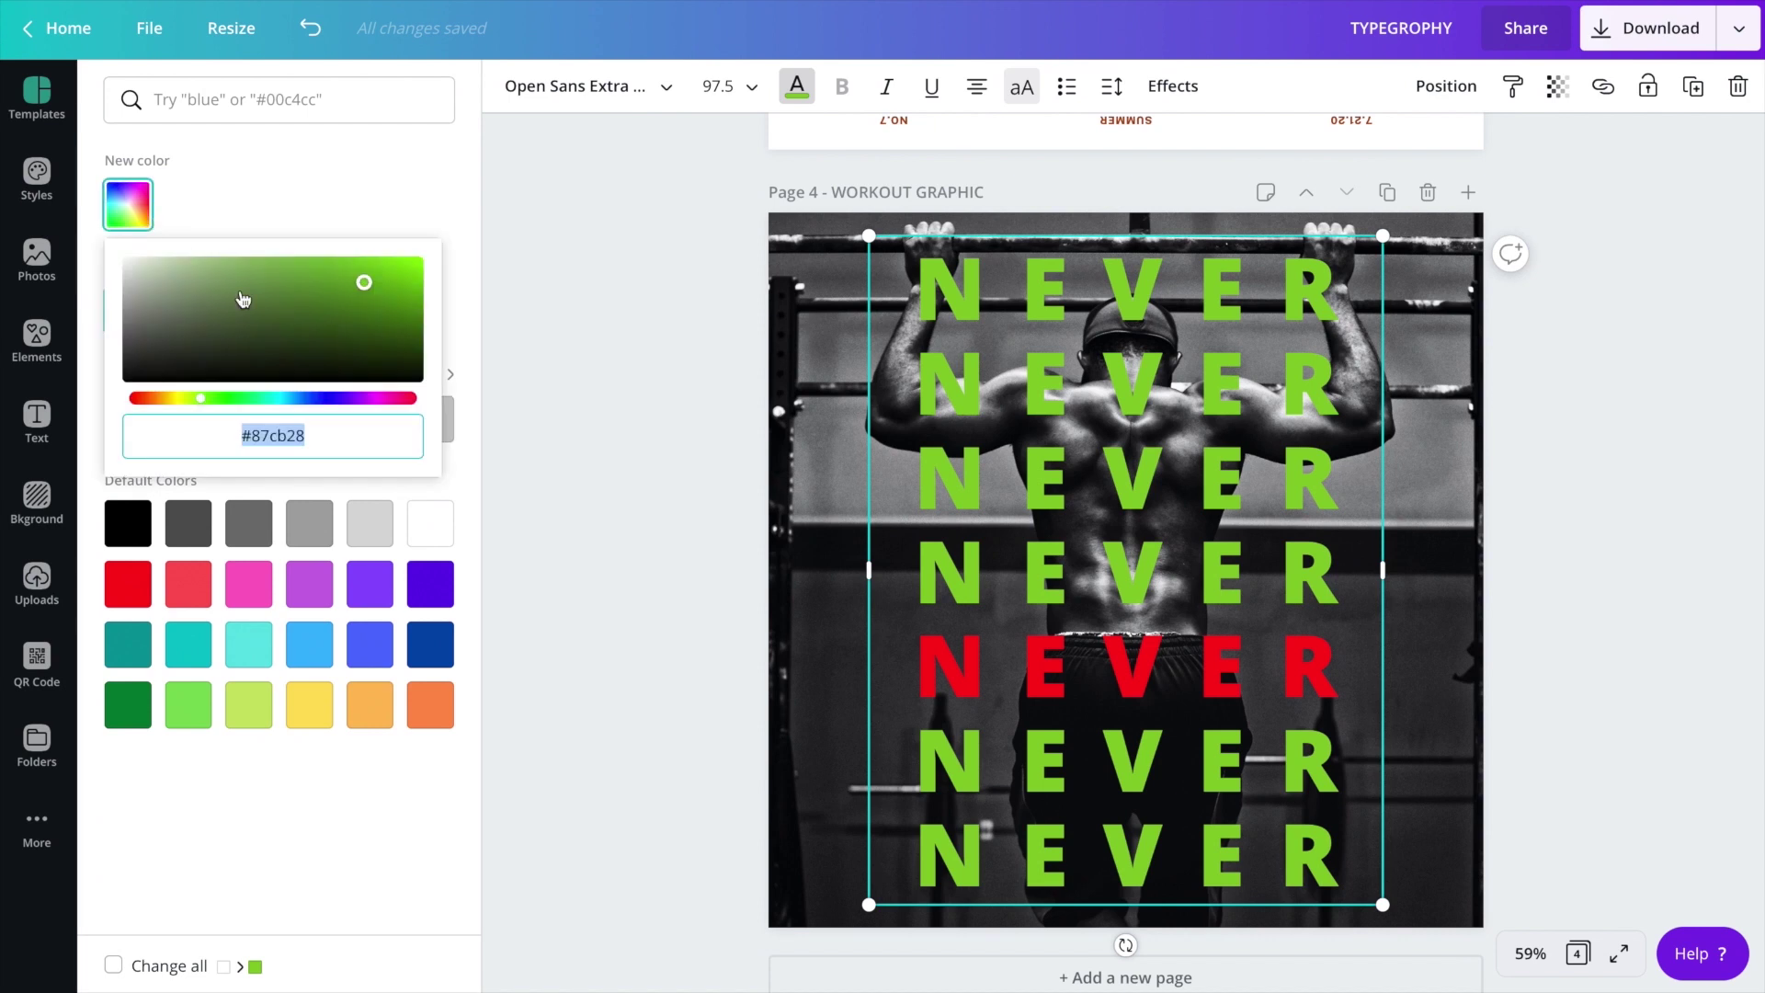
drag(365, 291, 430, 280)
click(306, 439)
text(#7f)
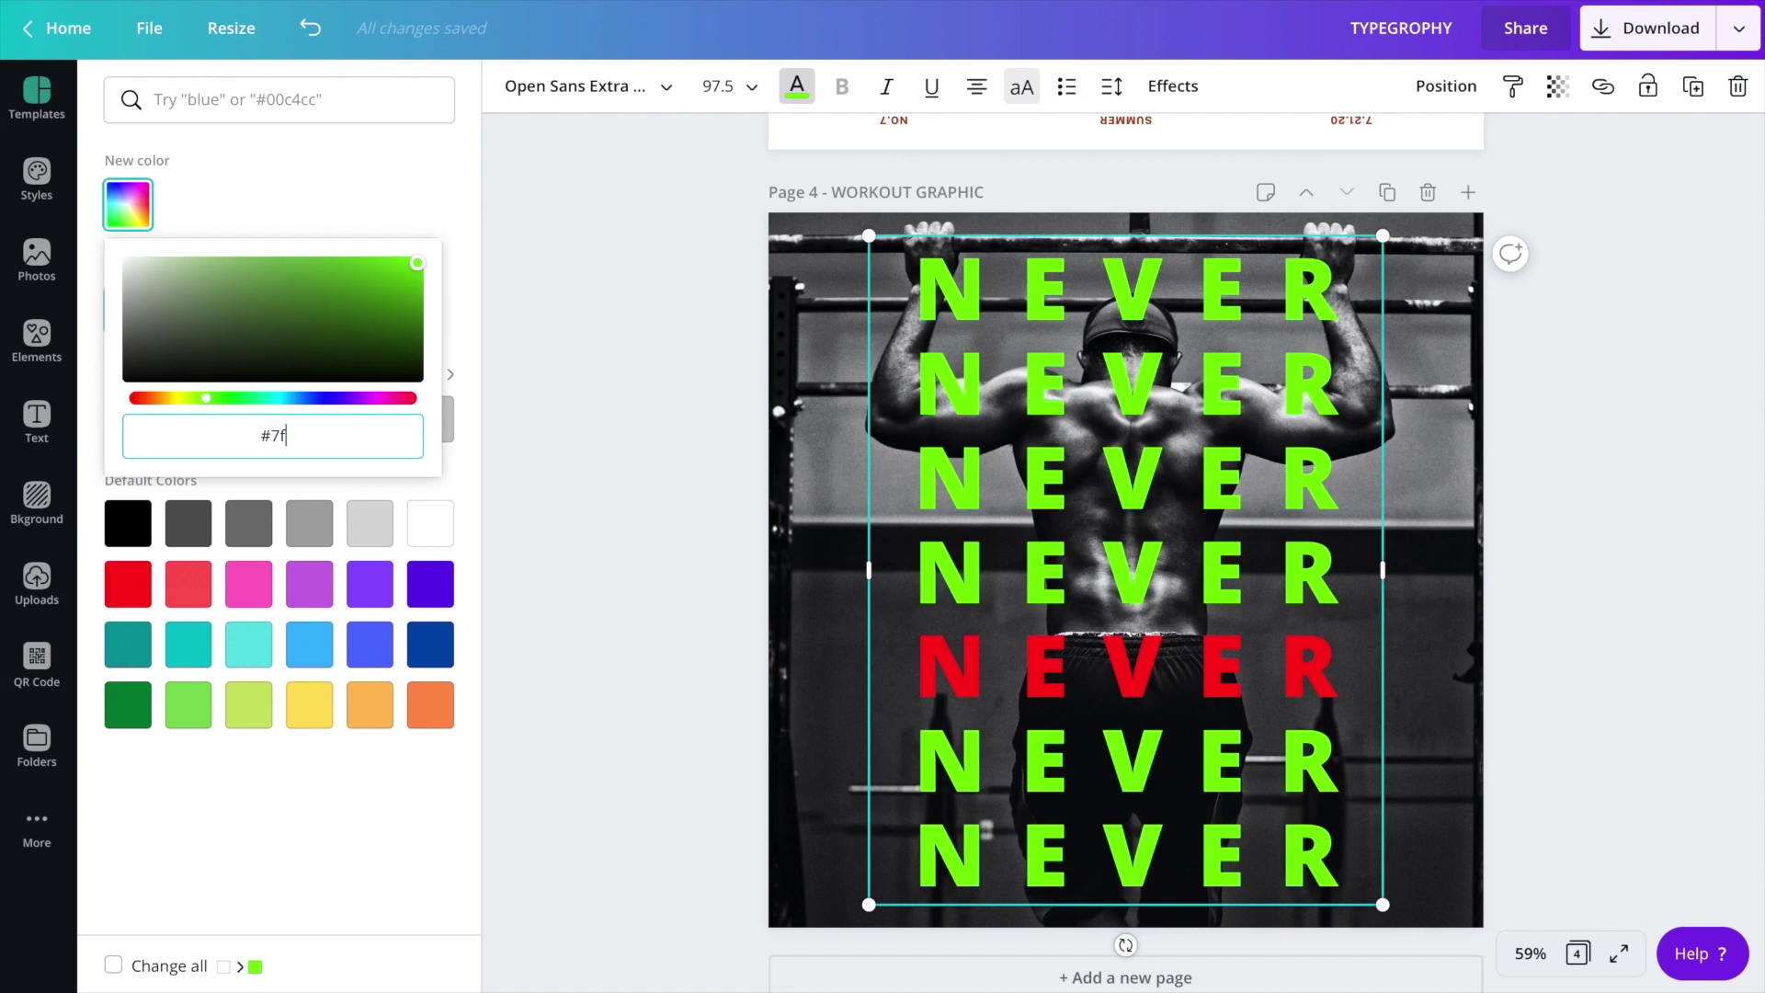
key(BackSpace)
key(BackSpace)
text(33)
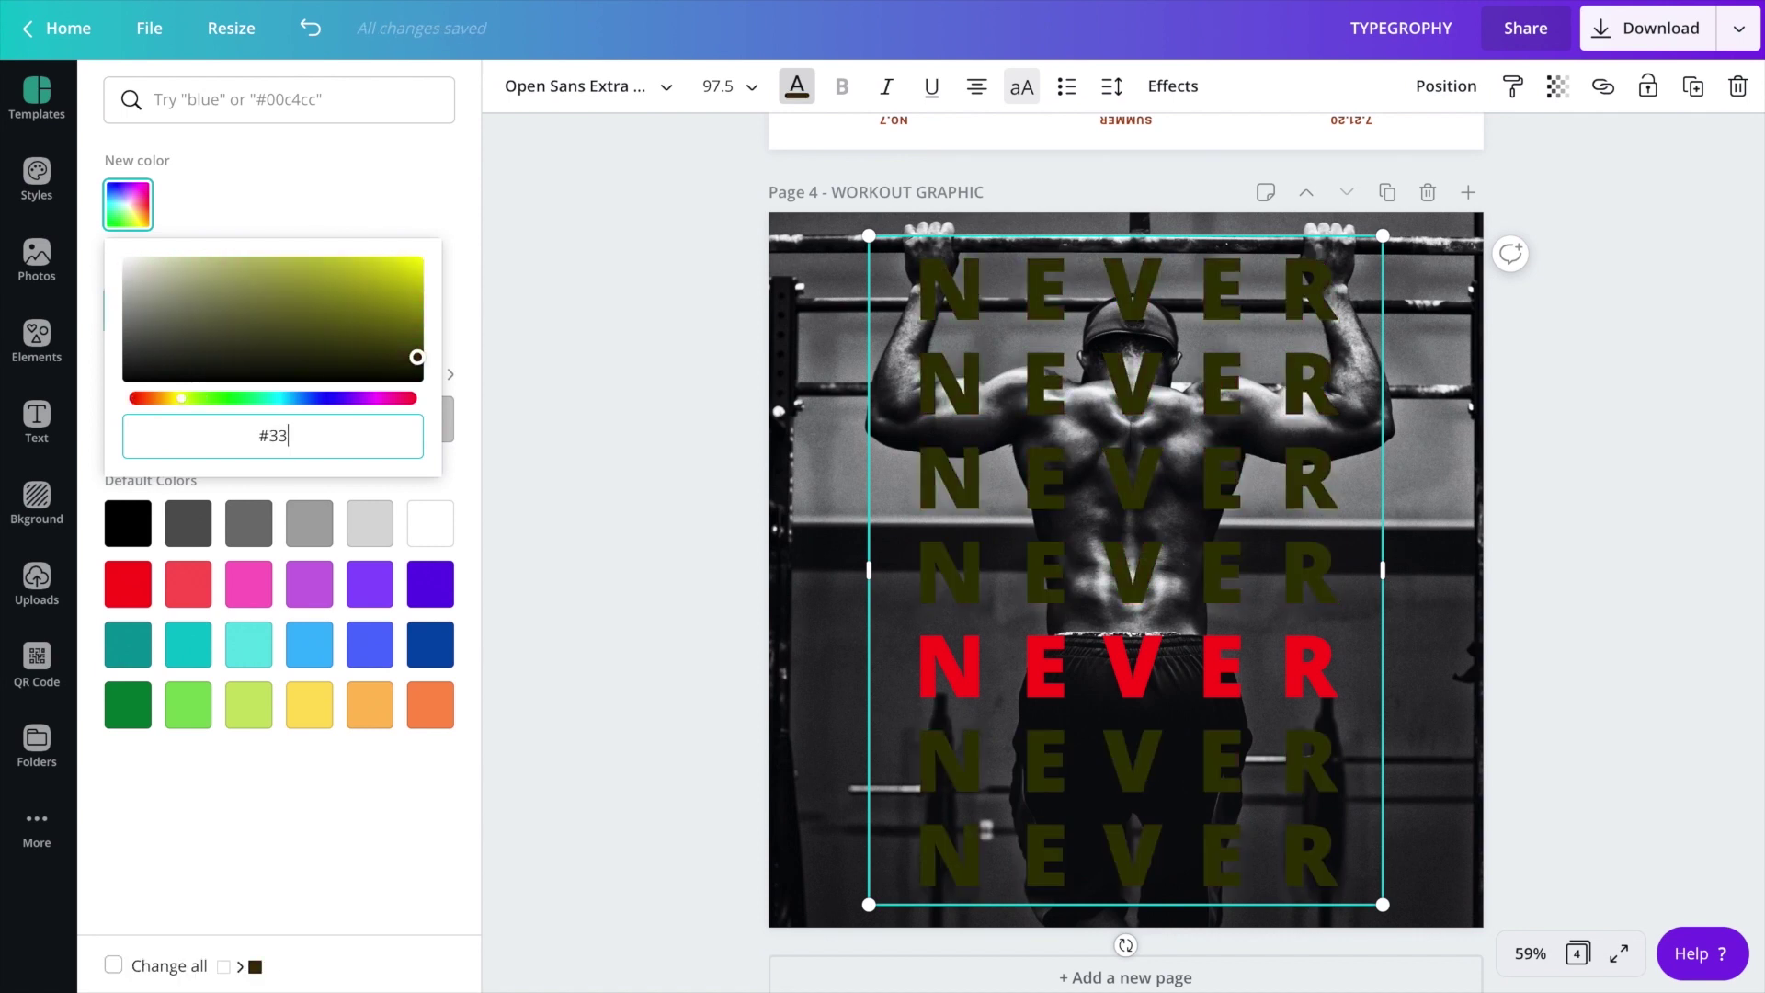
text(ff1f)
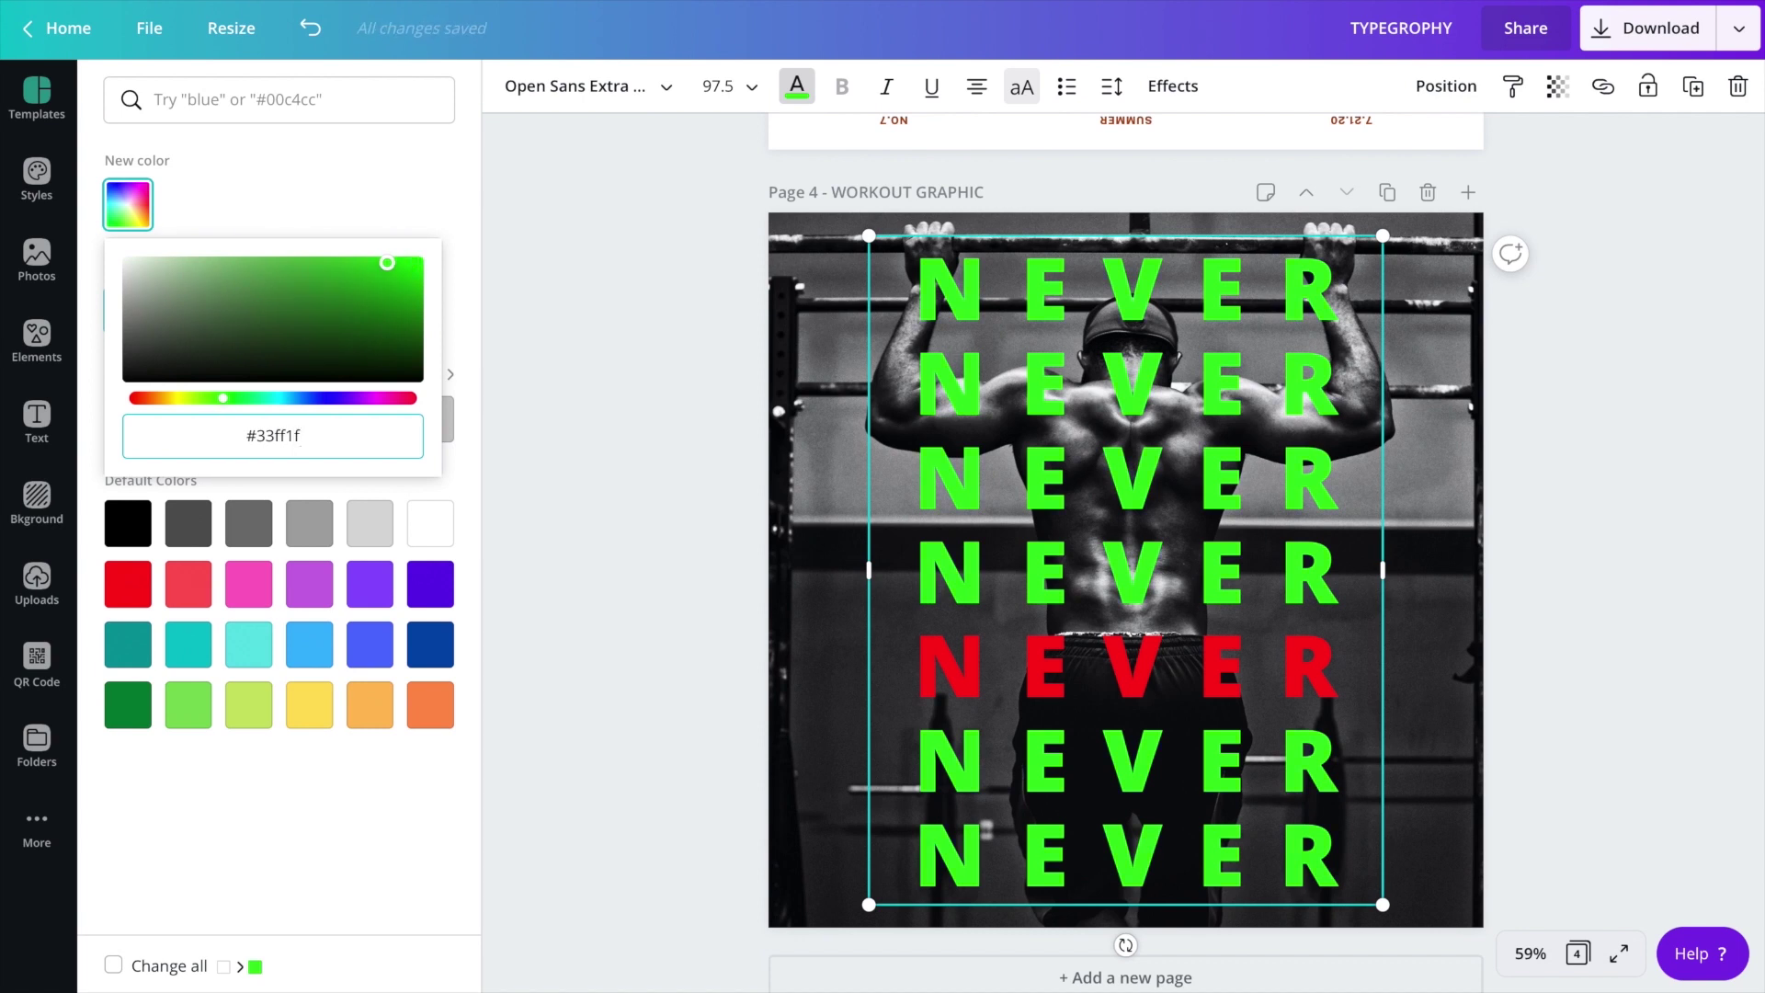
click(314, 198)
- Recolor the red NEVER line with the same neon green and apply the Hollow text effect to the large NEVER block
click(1088, 675)
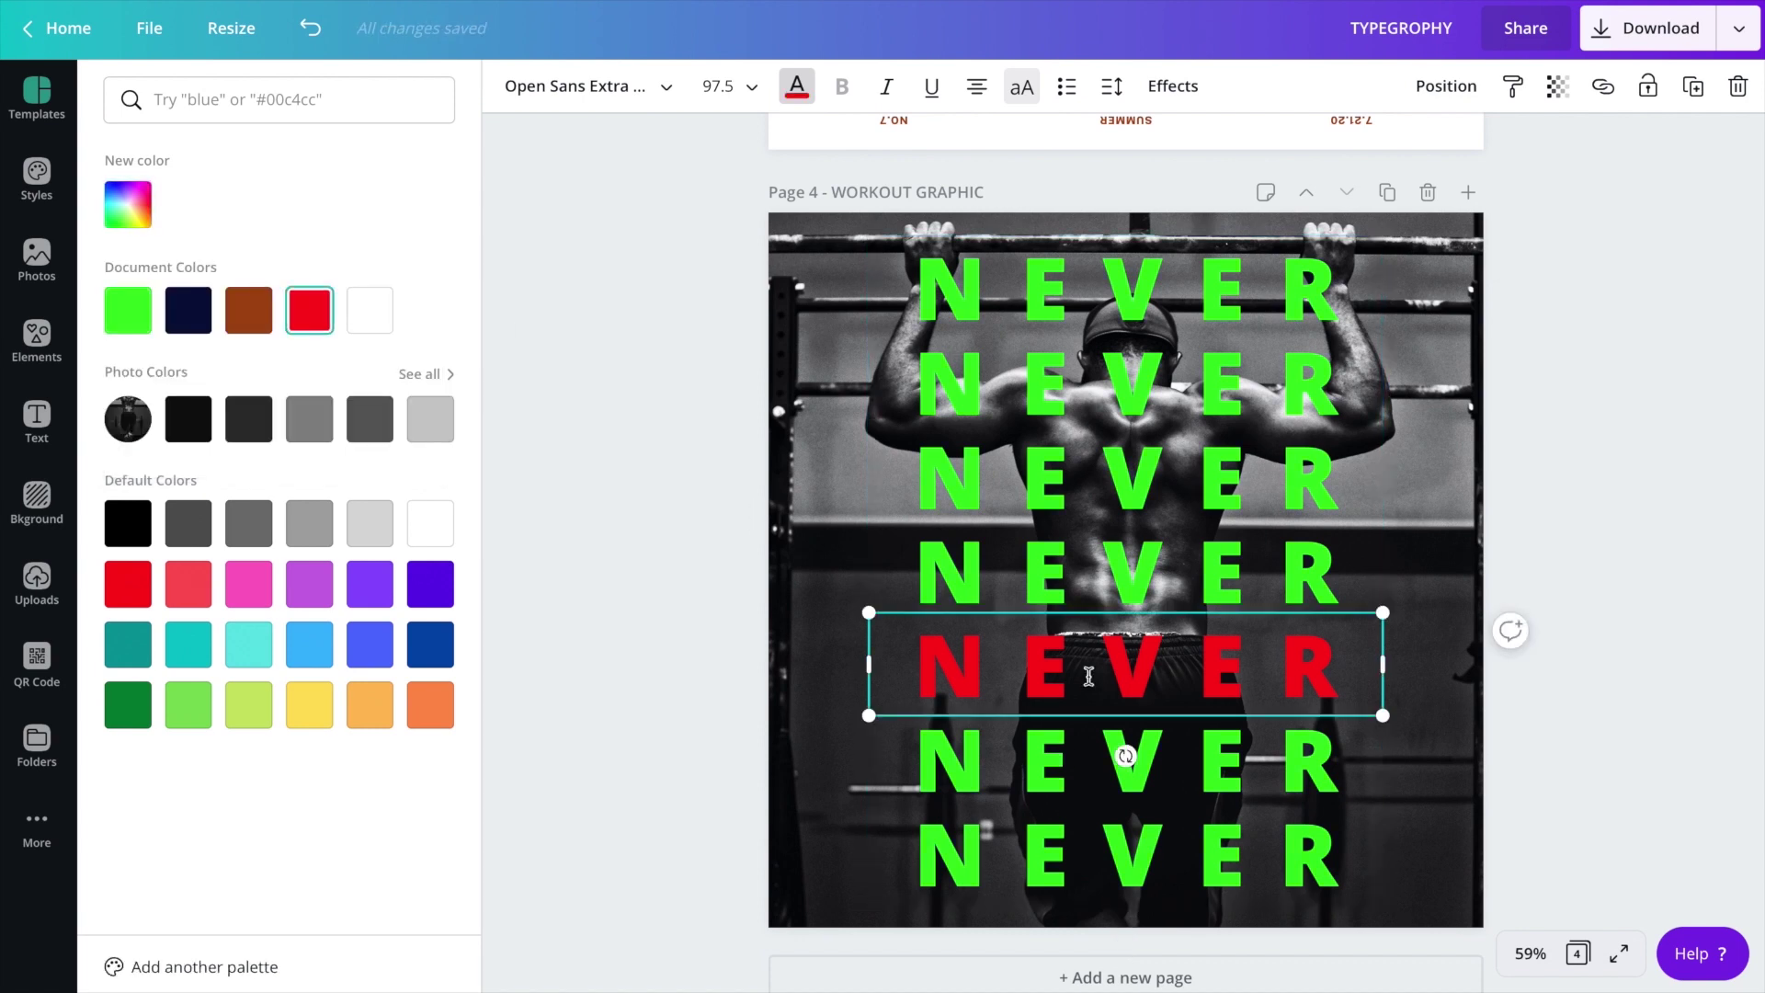
click(128, 310)
click(1016, 413)
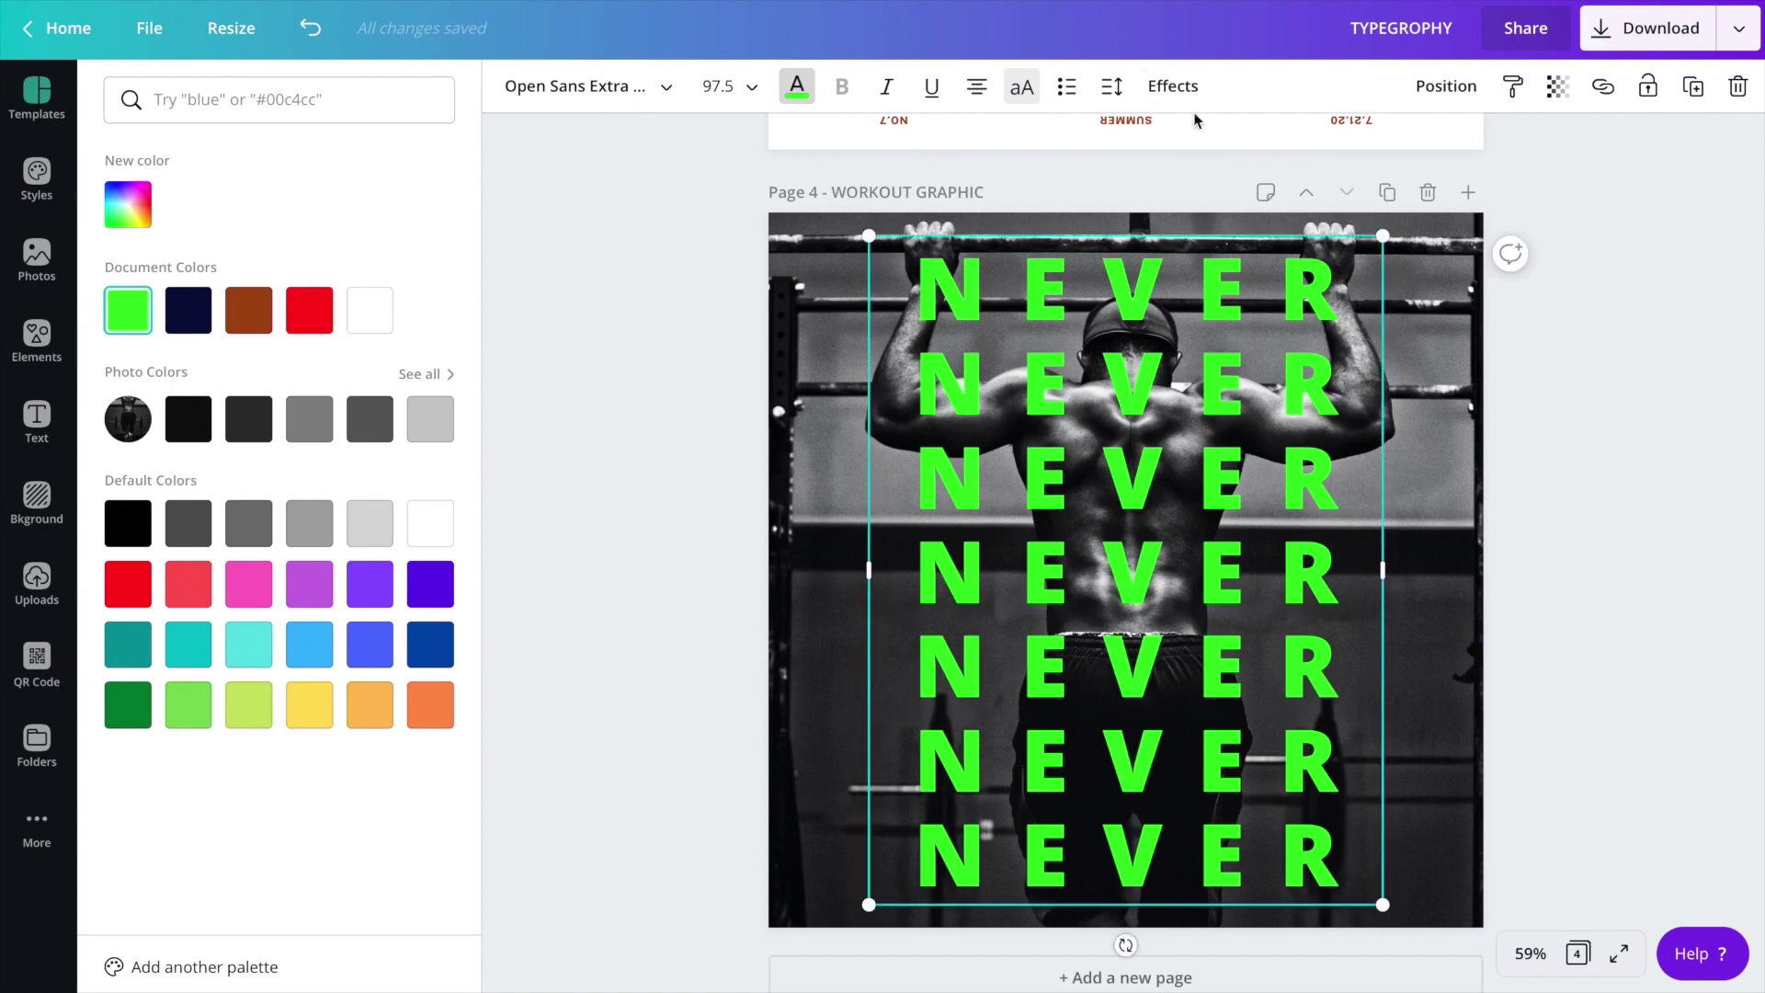
click(1173, 86)
click(158, 293)
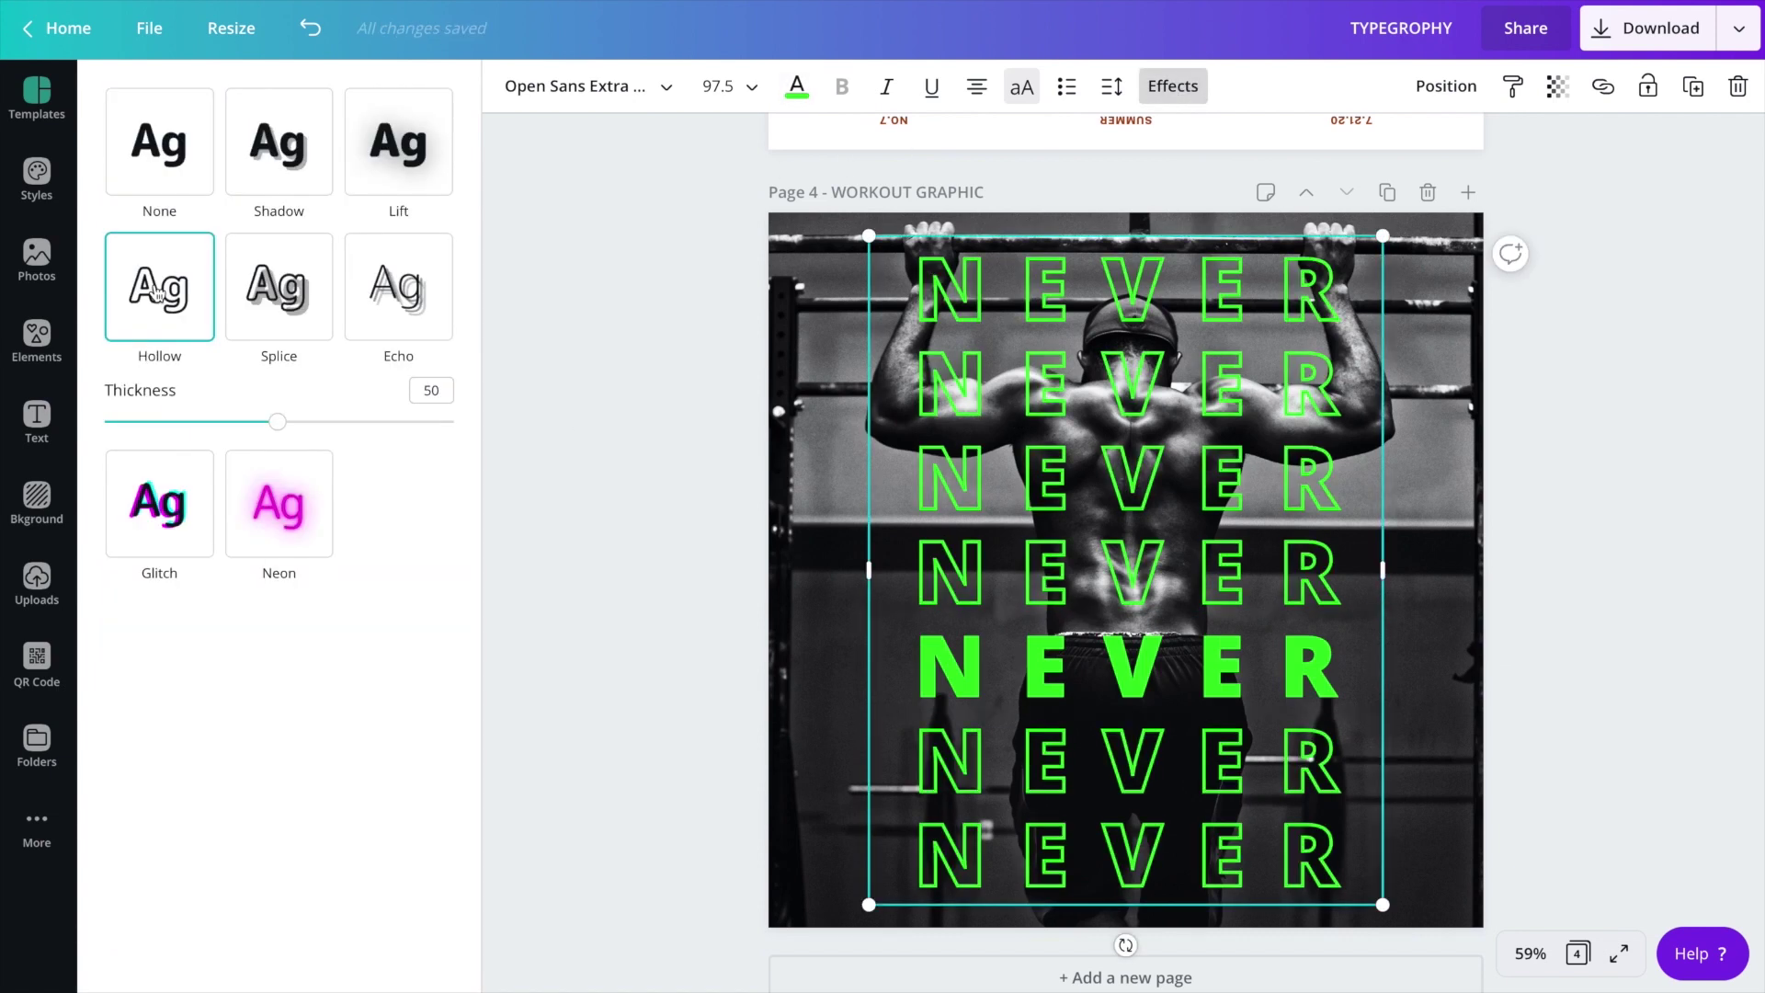
click(604, 390)
click(1559, 646)
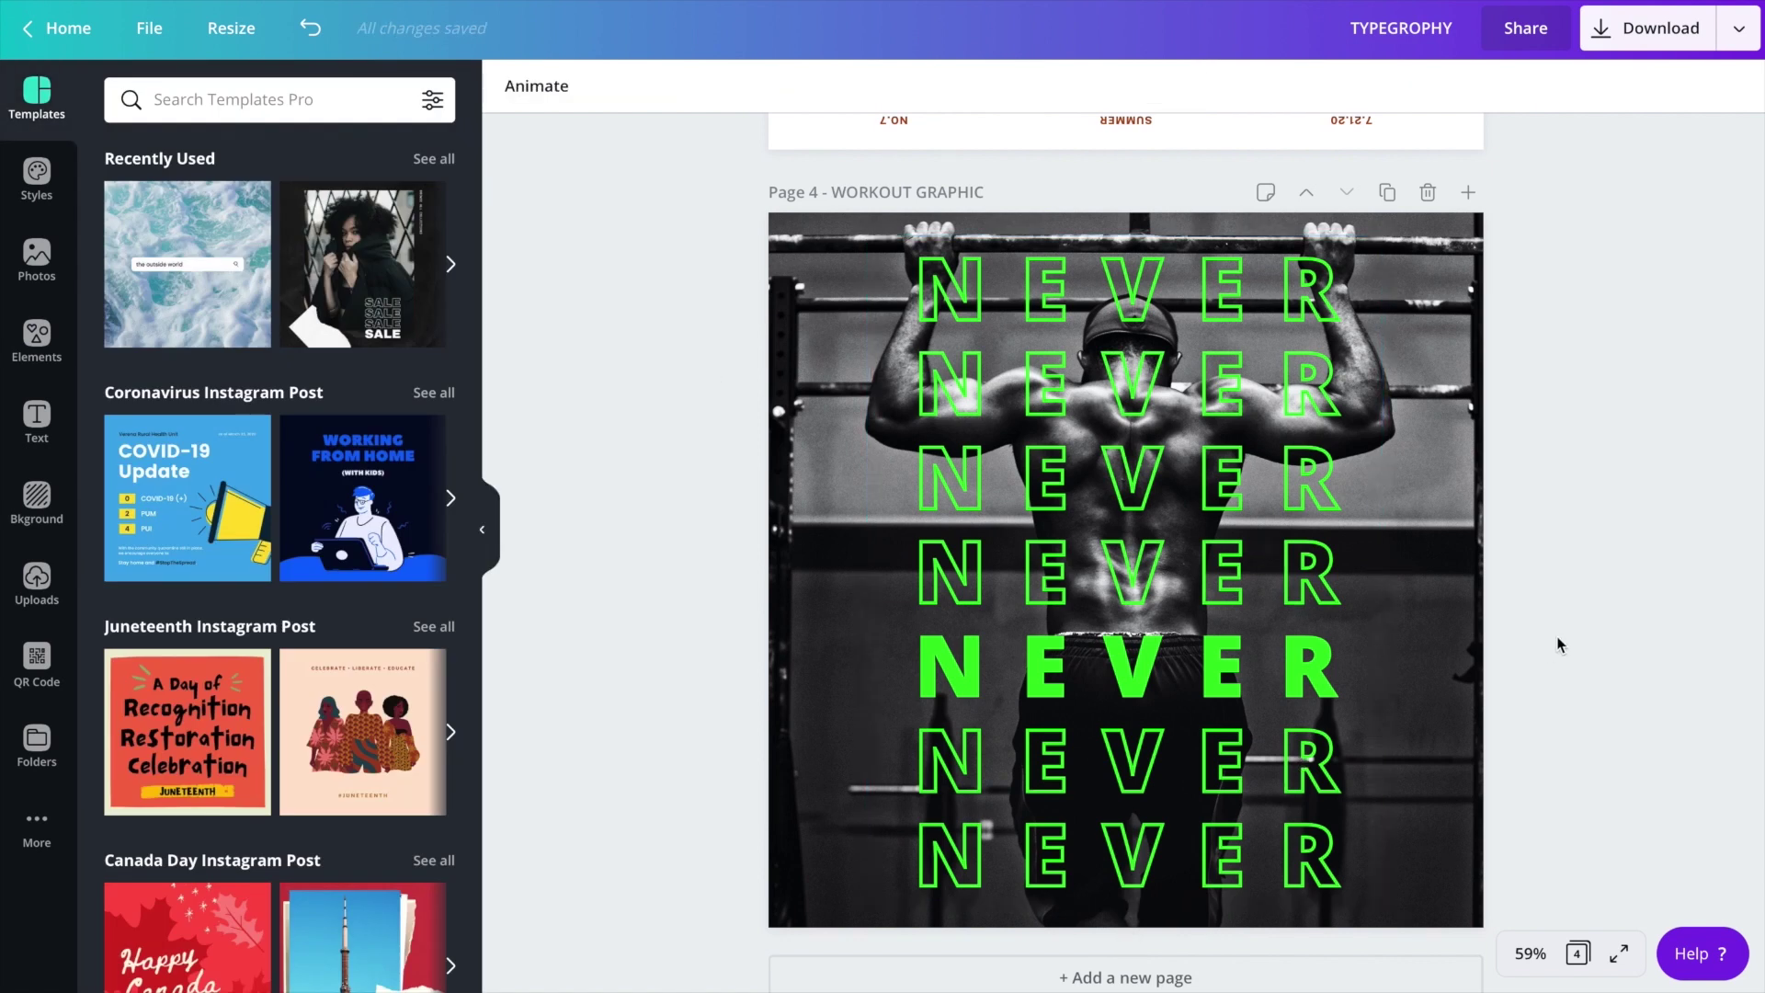
click(1236, 832)
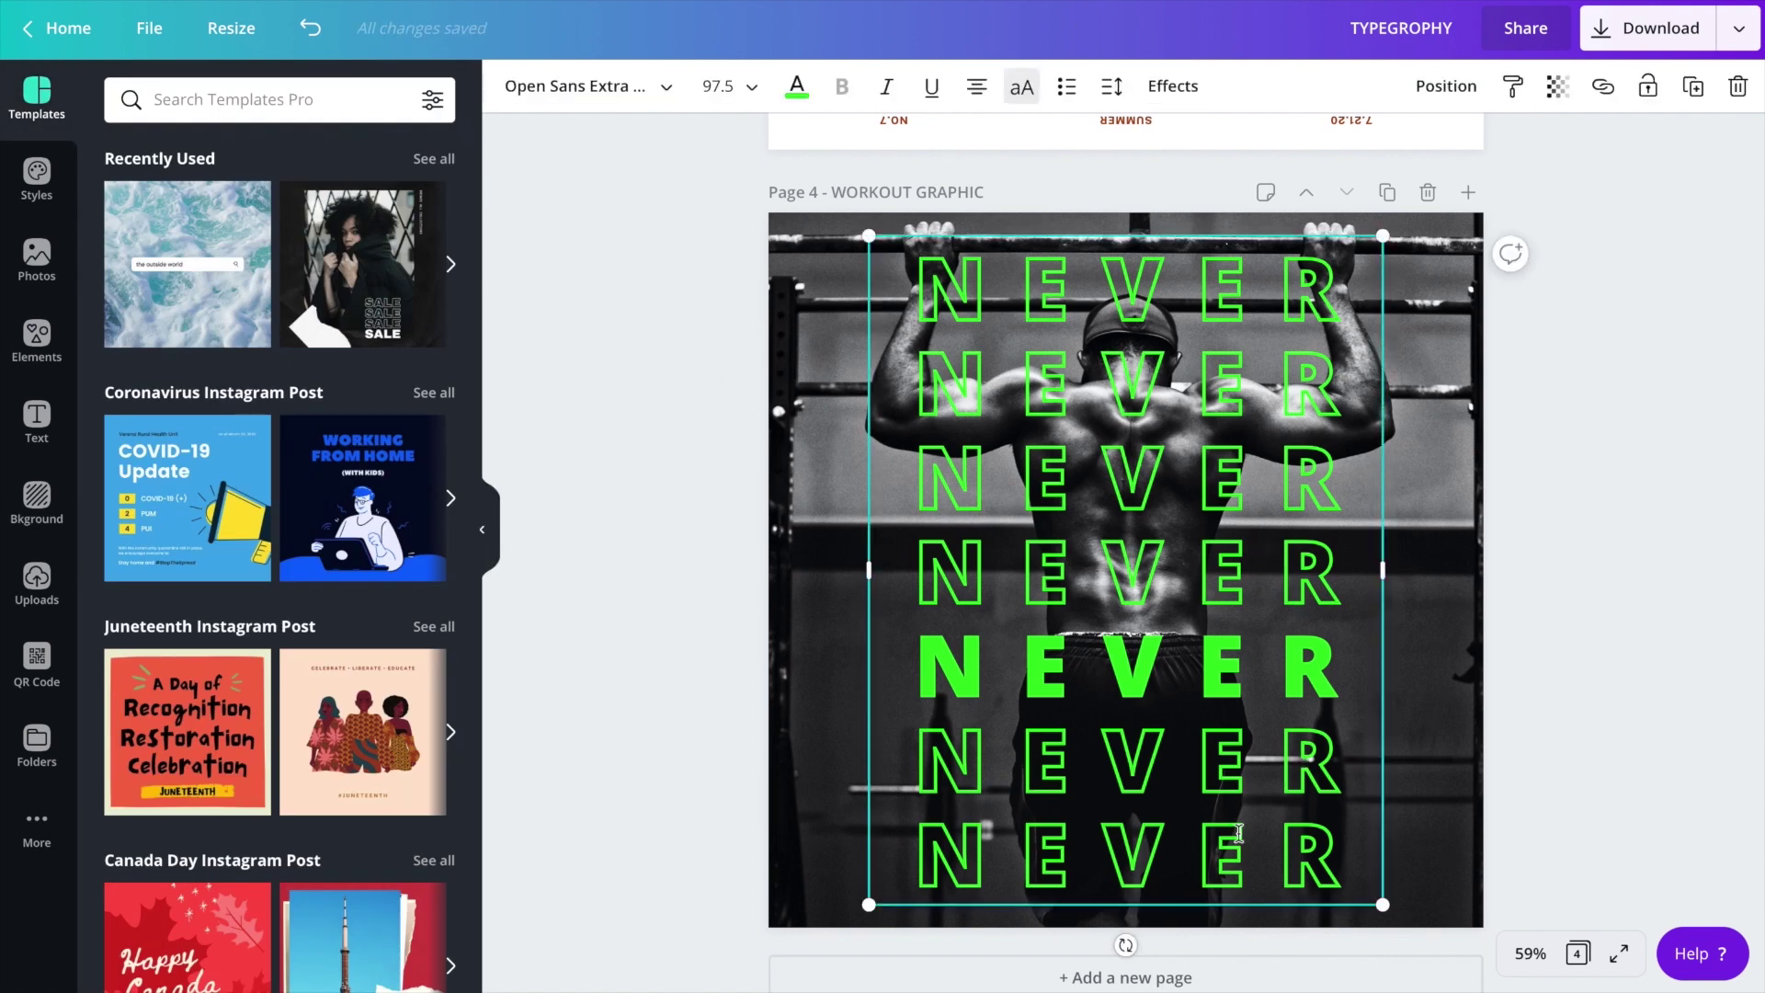
click(1599, 753)
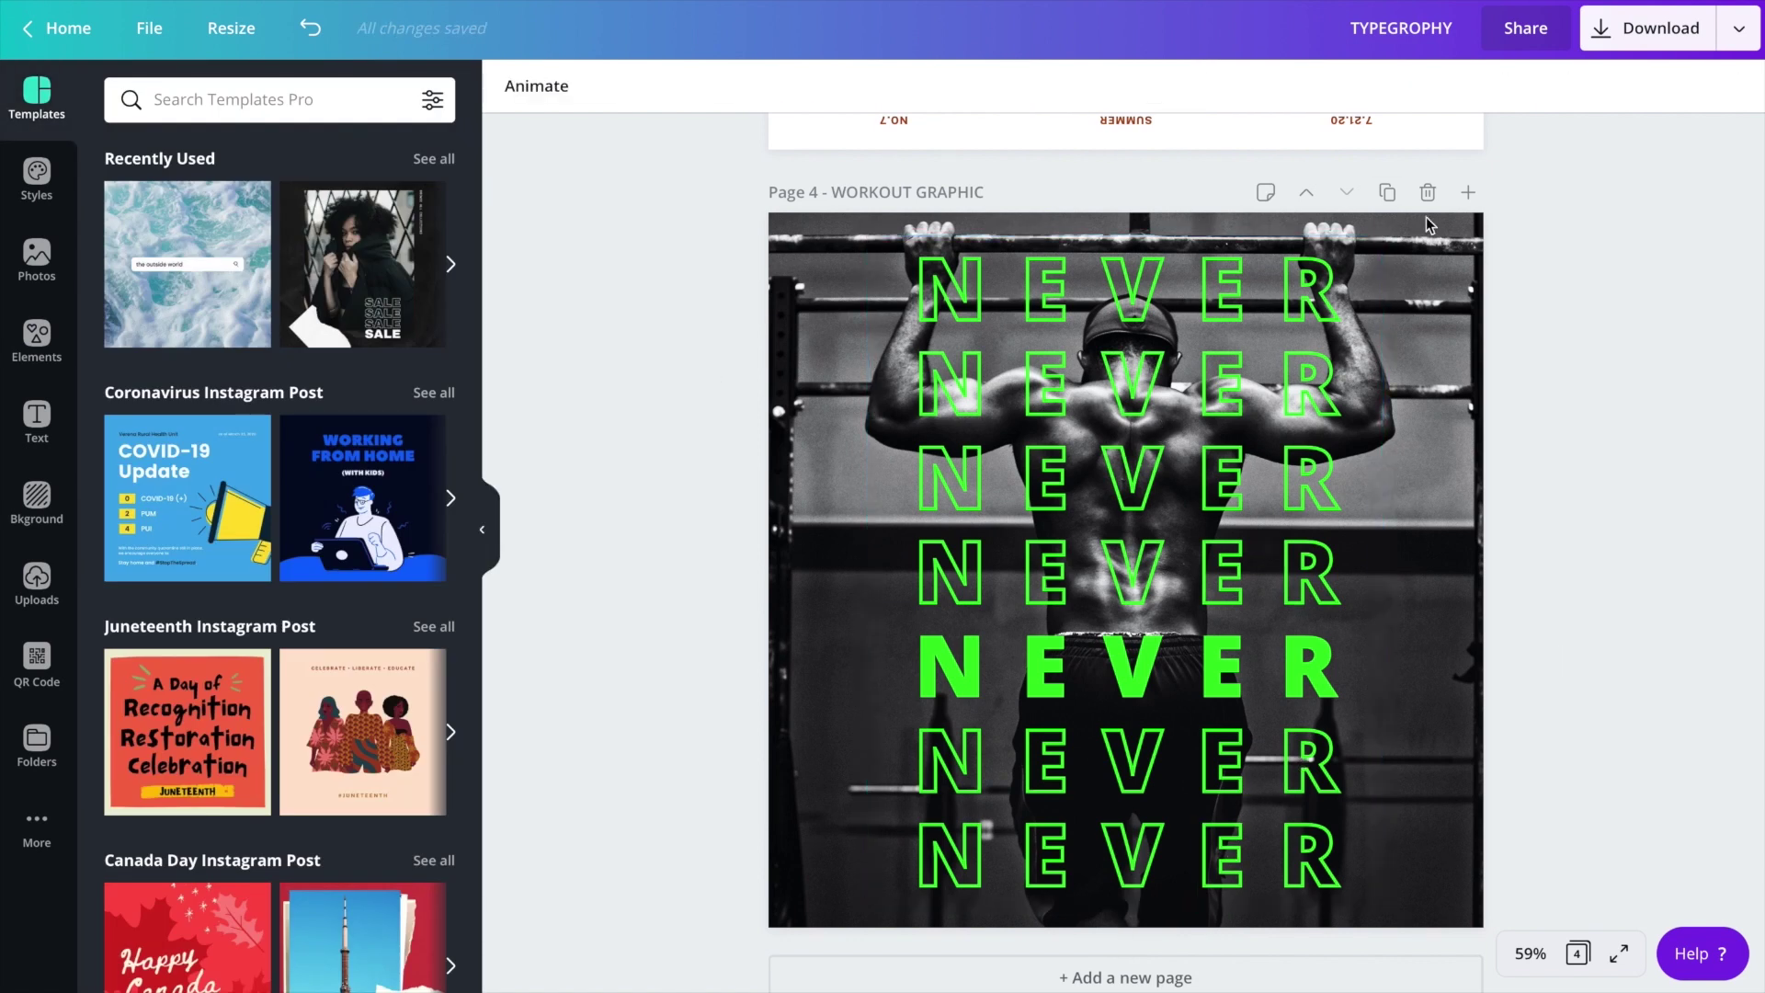
- Add a subheading to the page, set in uppercase with the Open Sans Extra Bold font
click(40, 354)
click(35, 418)
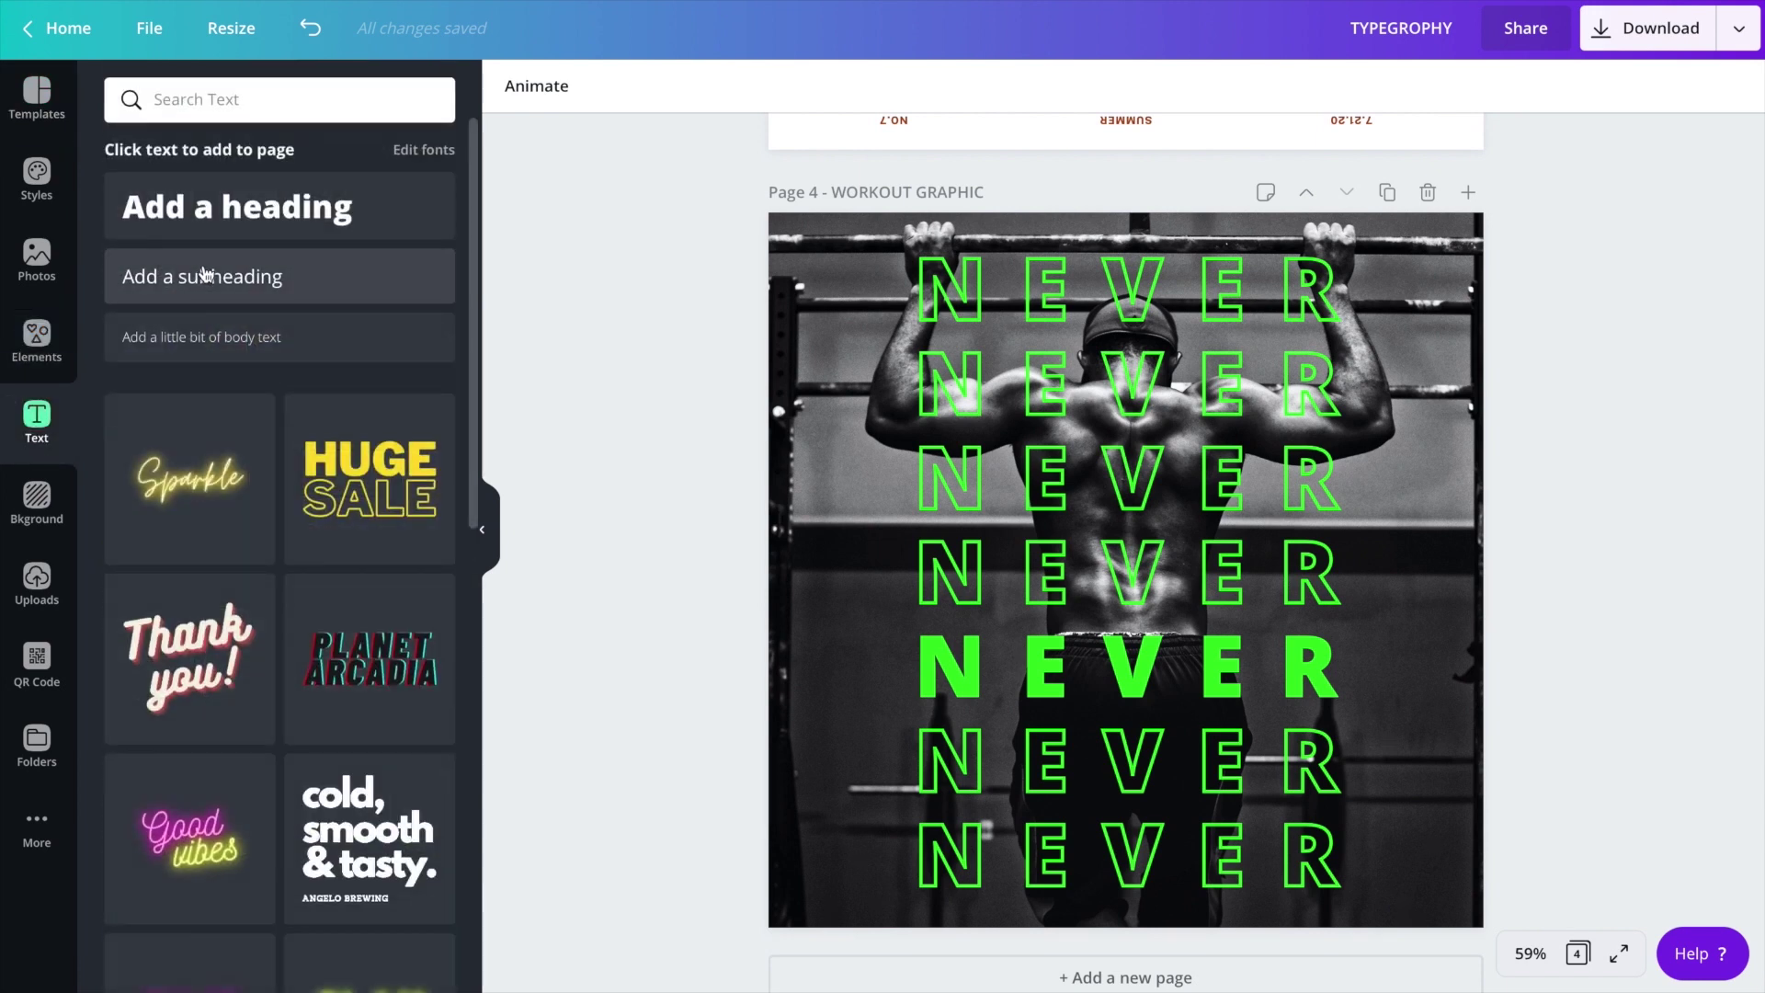
click(279, 278)
click(1126, 574)
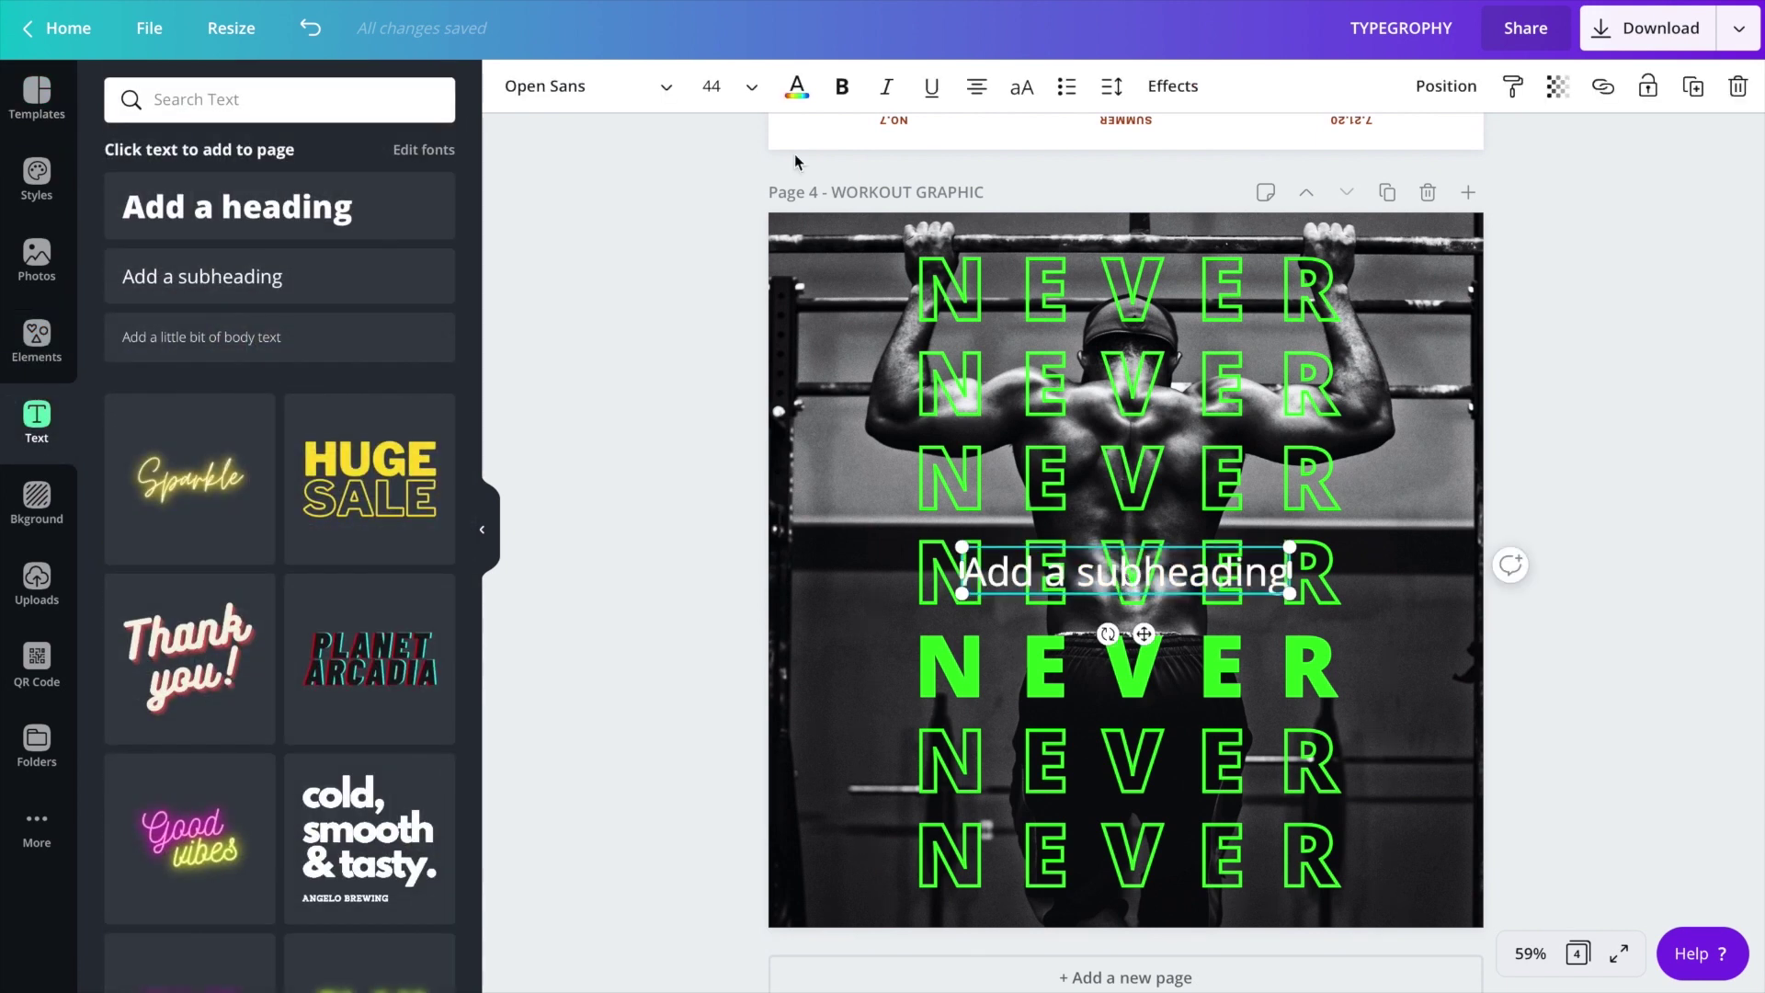
click(1022, 88)
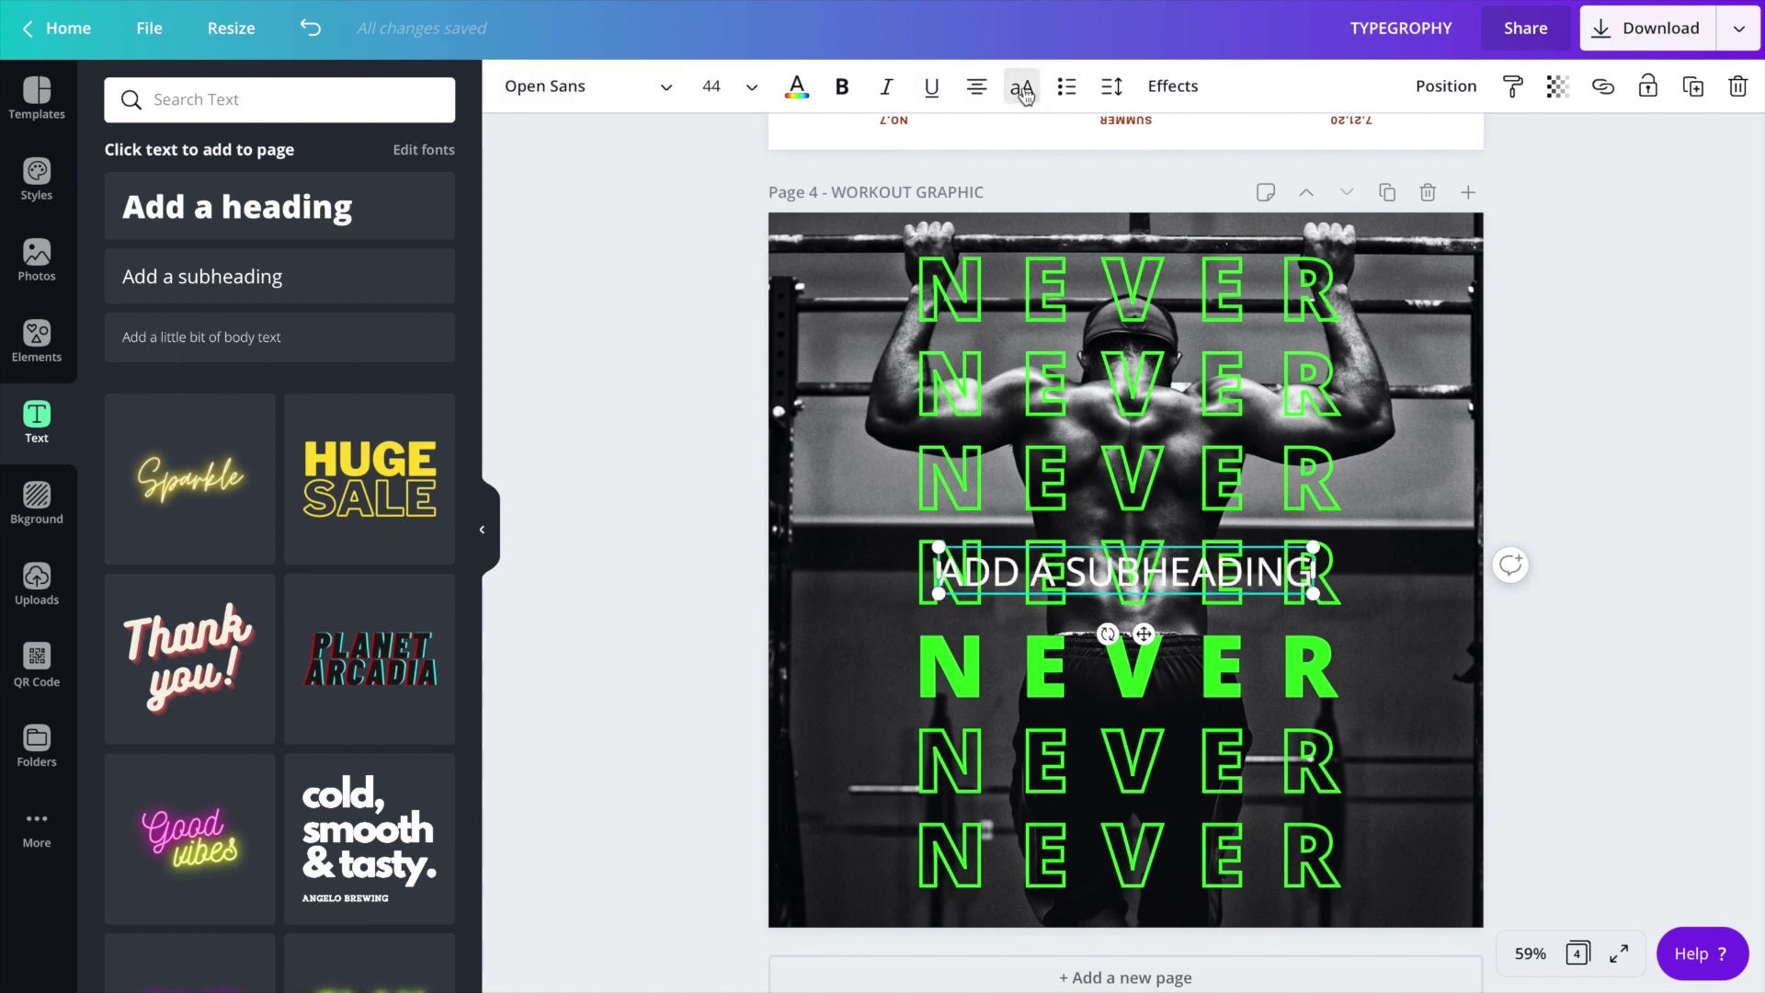
click(564, 89)
click(533, 101)
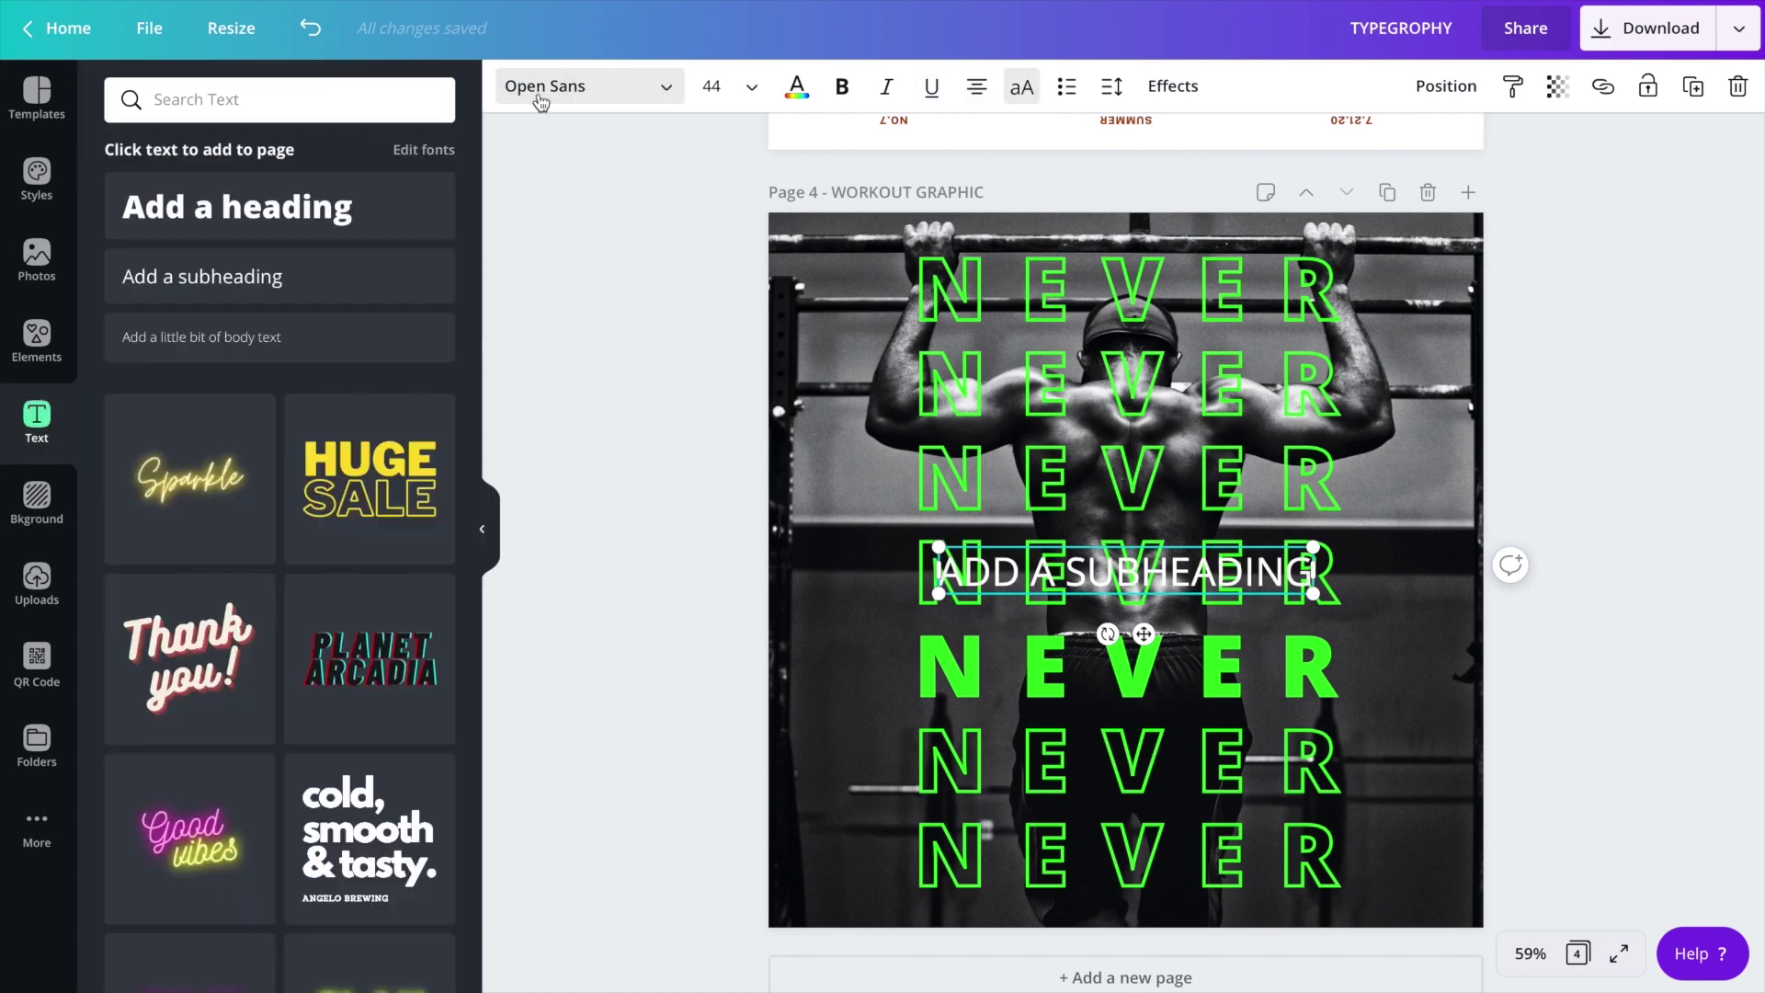
click(591, 88)
click(309, 248)
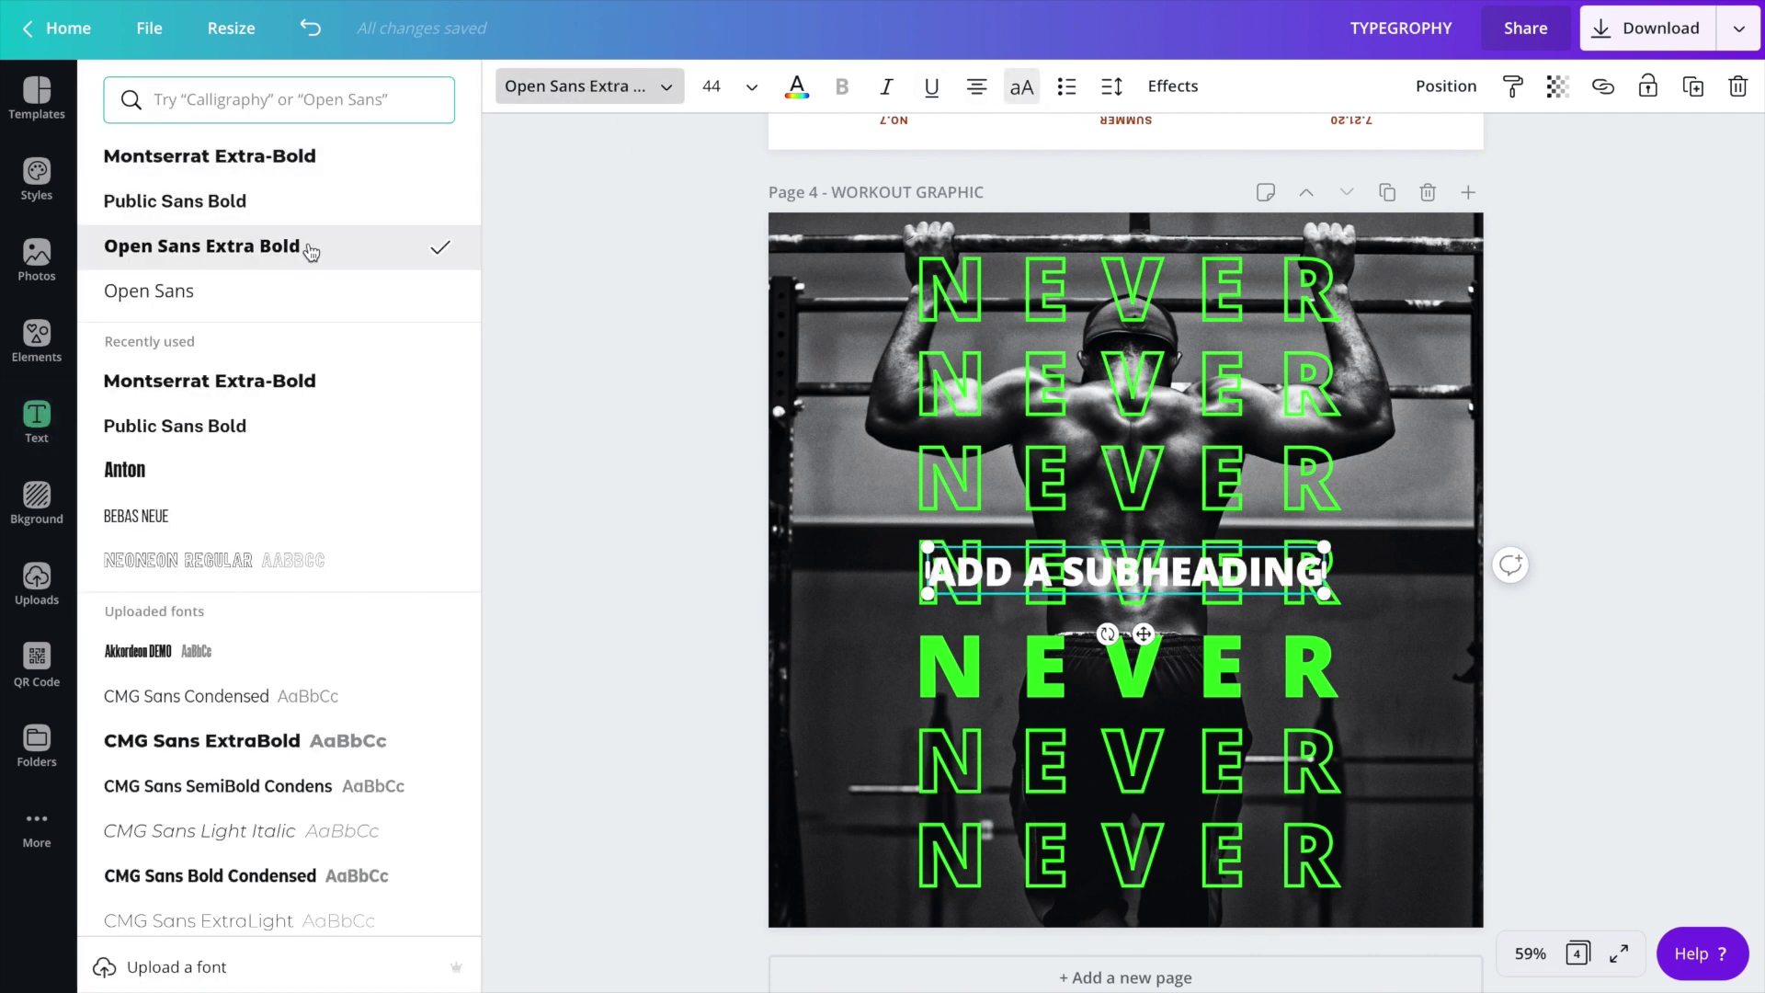
click(591, 86)
- Recolor the subheading red and rewrite it as "NEVER GIVE UP." over the lower NEVER lines
click(797, 86)
click(128, 583)
drag(1136, 573, 1097, 812)
double_click(1097, 813)
text(NEVER GIVE UP.)
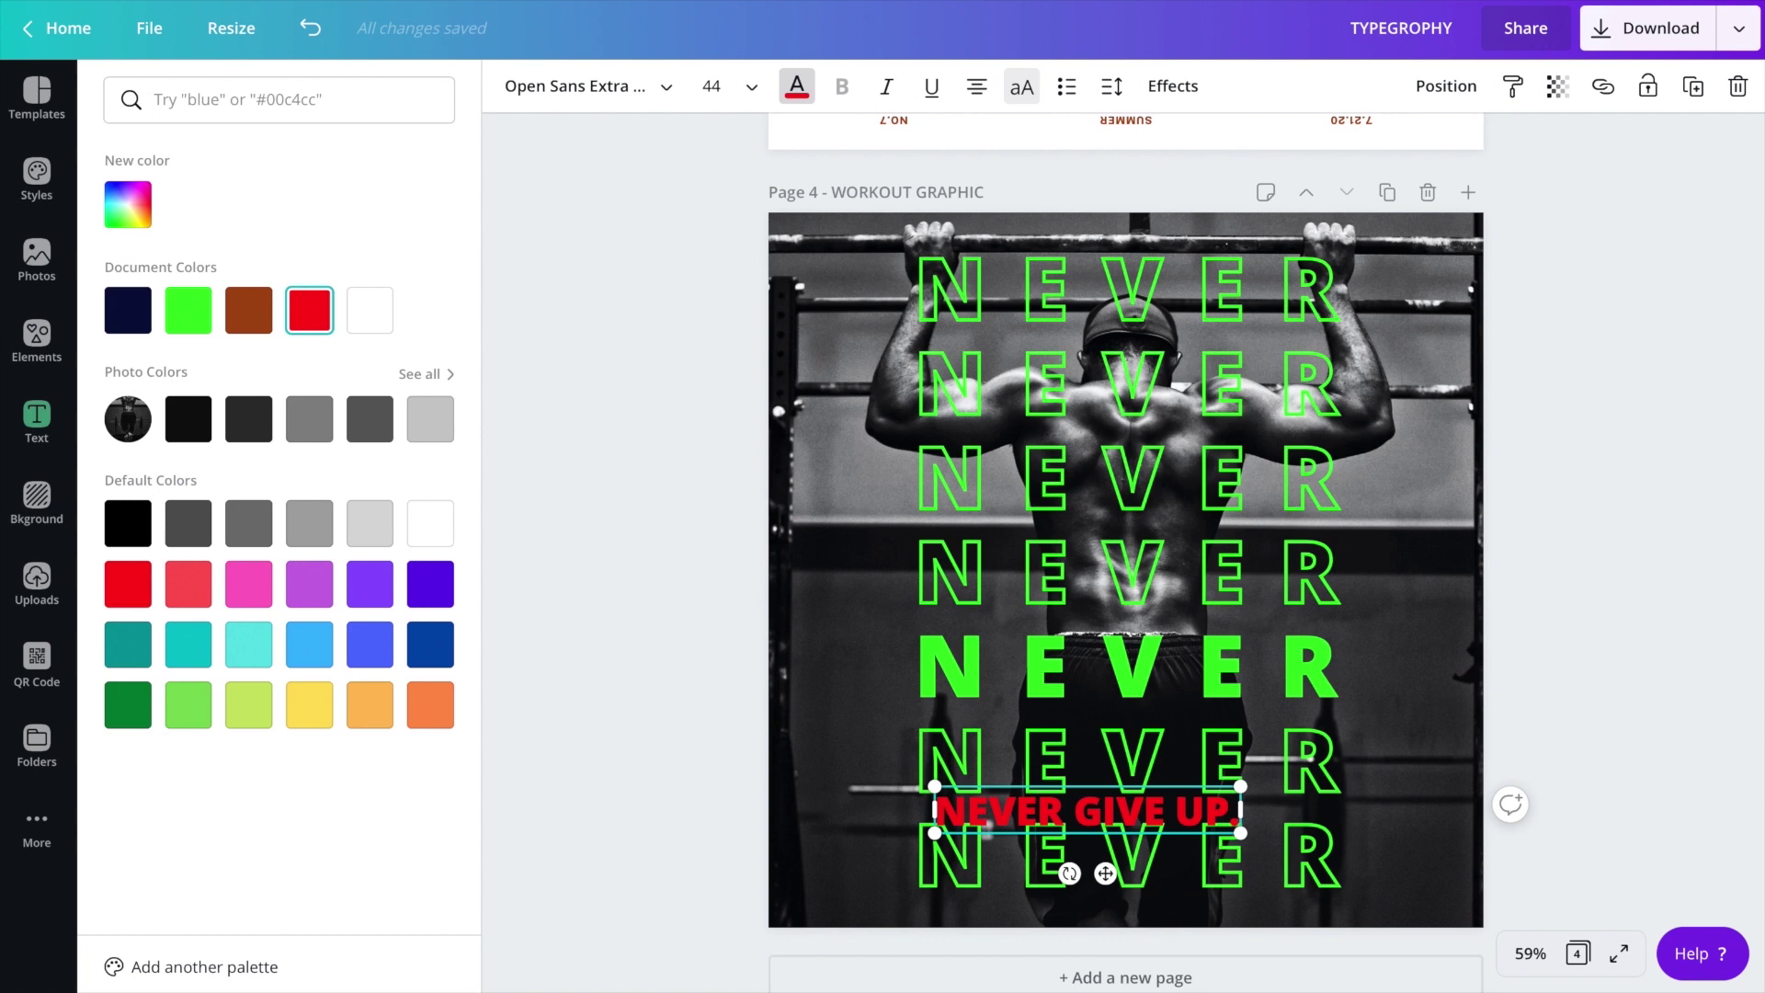
click(1193, 516)
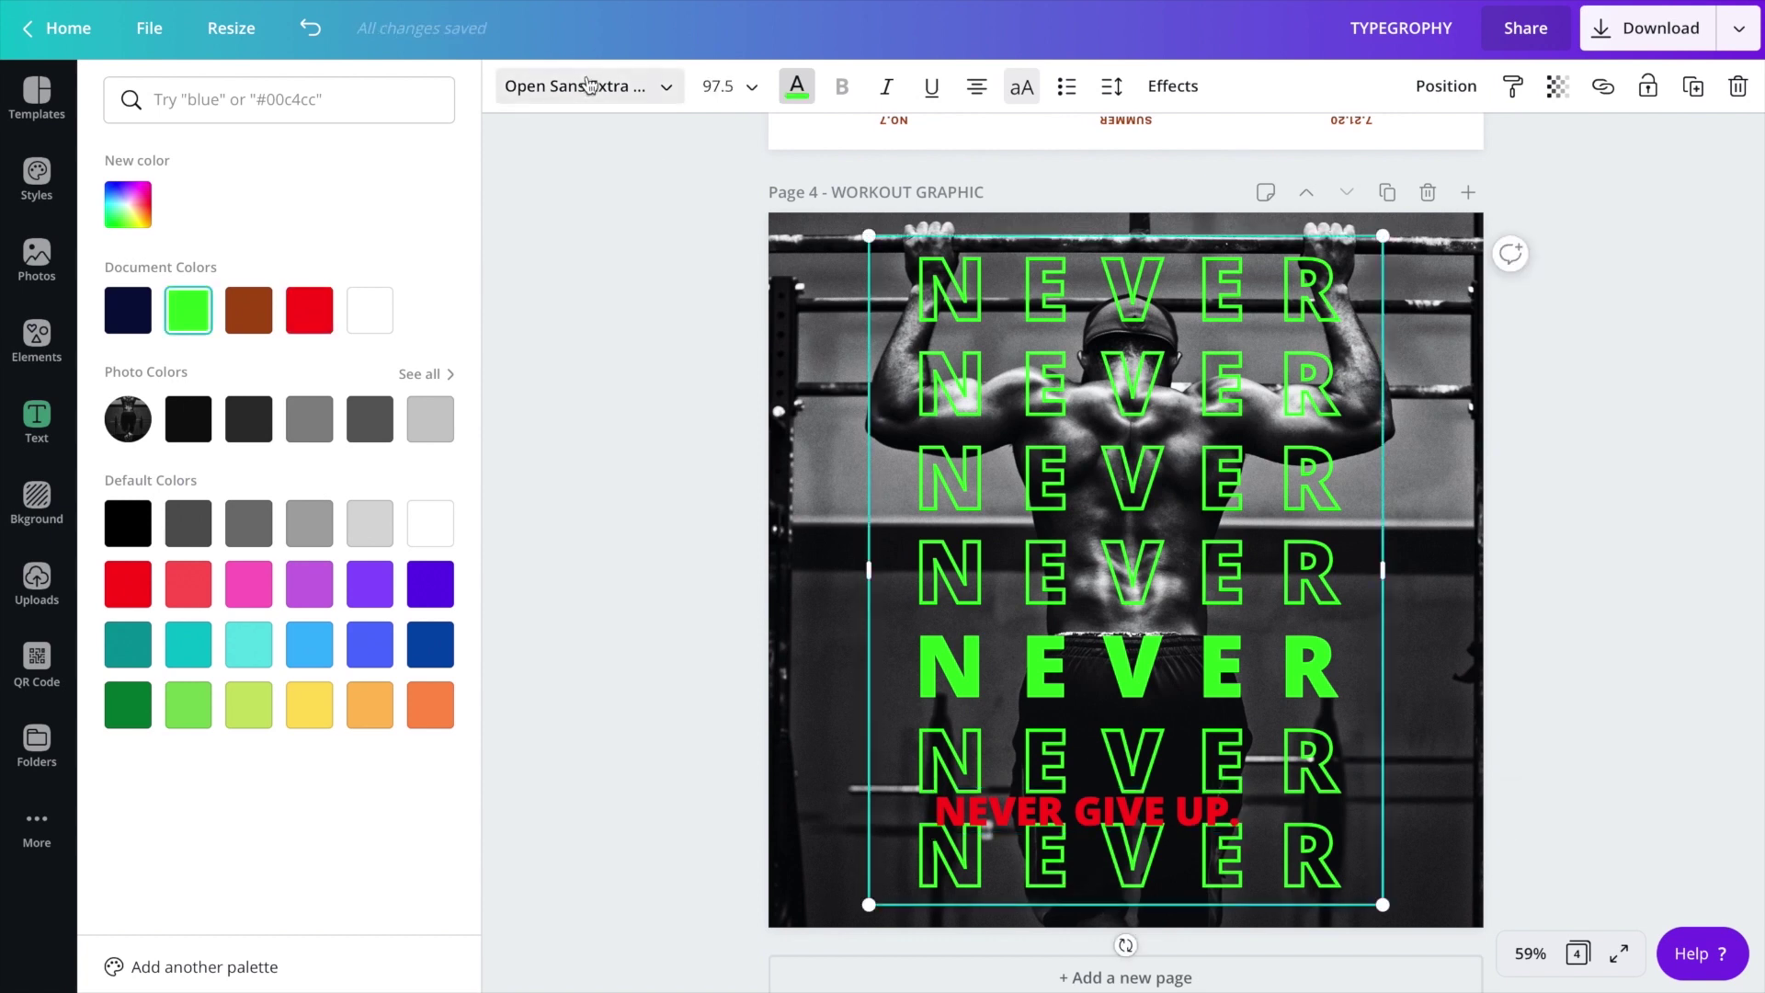
click(1163, 360)
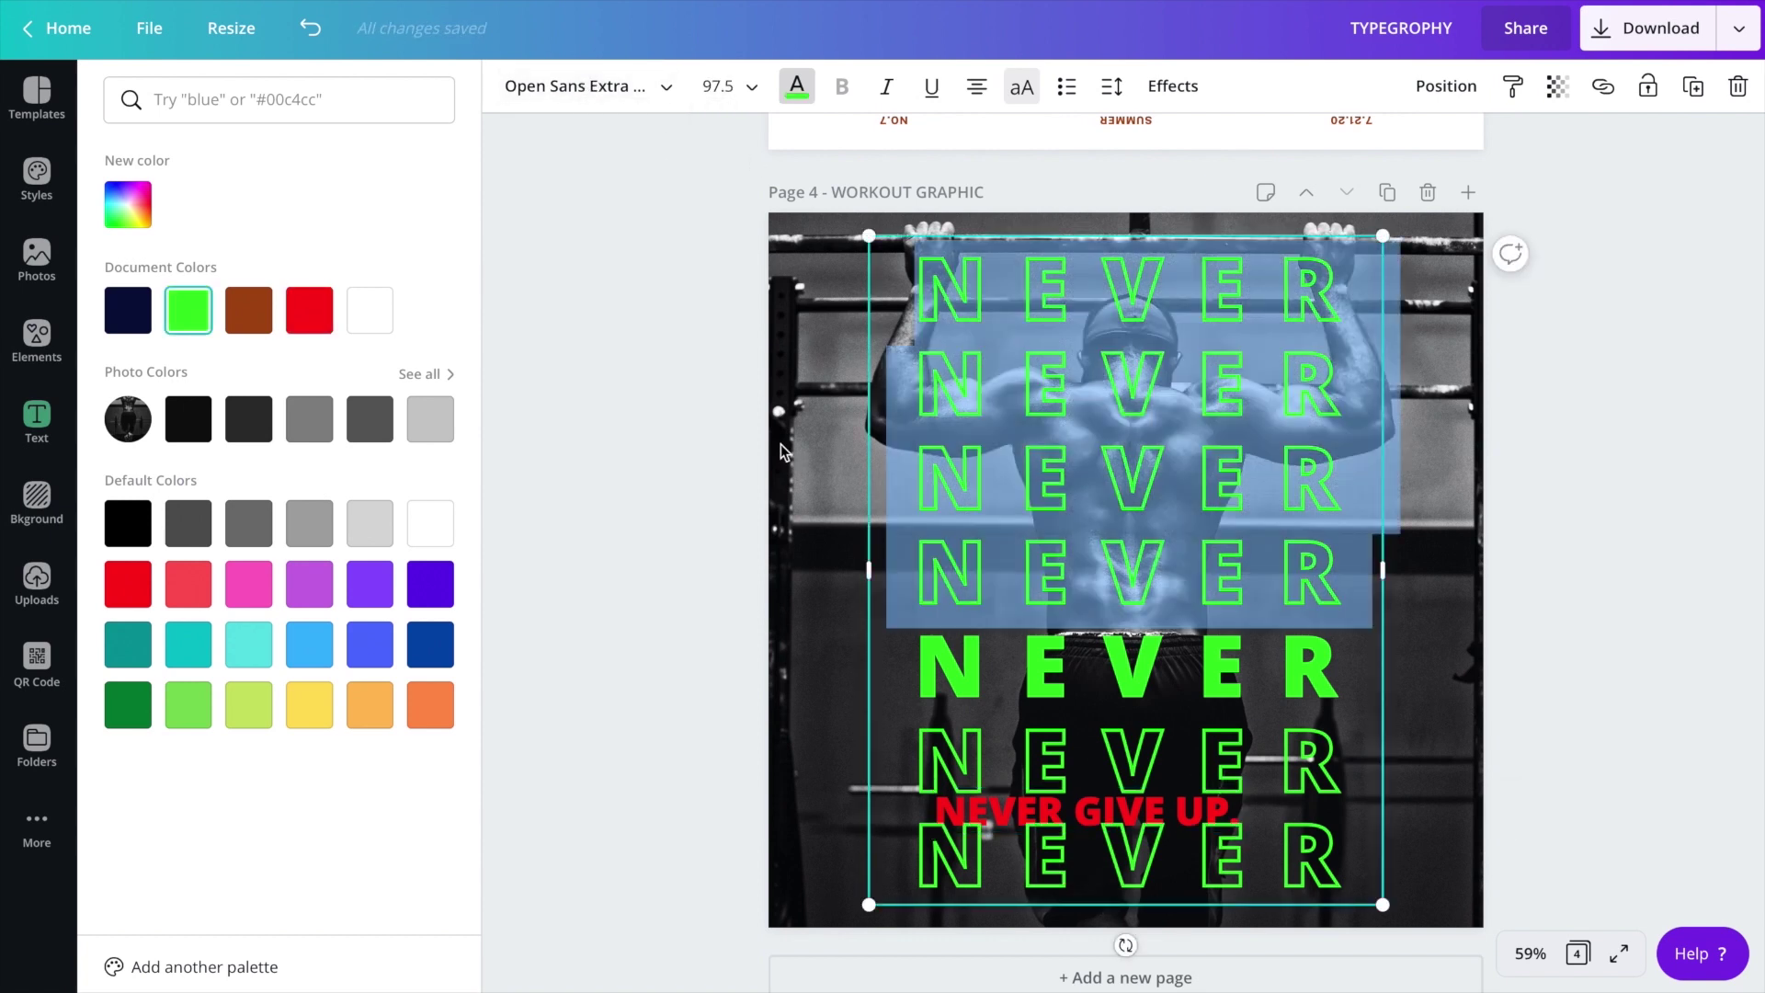
click(1081, 808)
click(1559, 729)
click(1178, 809)
click(1517, 725)
click(1434, 749)
- Stand the "NEVER GIVE UP." text vertically along the photo's left edge beside the upper NEVER lines, and color it the neon green
click(1150, 822)
drag(992, 745, 836, 484)
click(797, 85)
click(189, 310)
drag(913, 610, 900, 382)
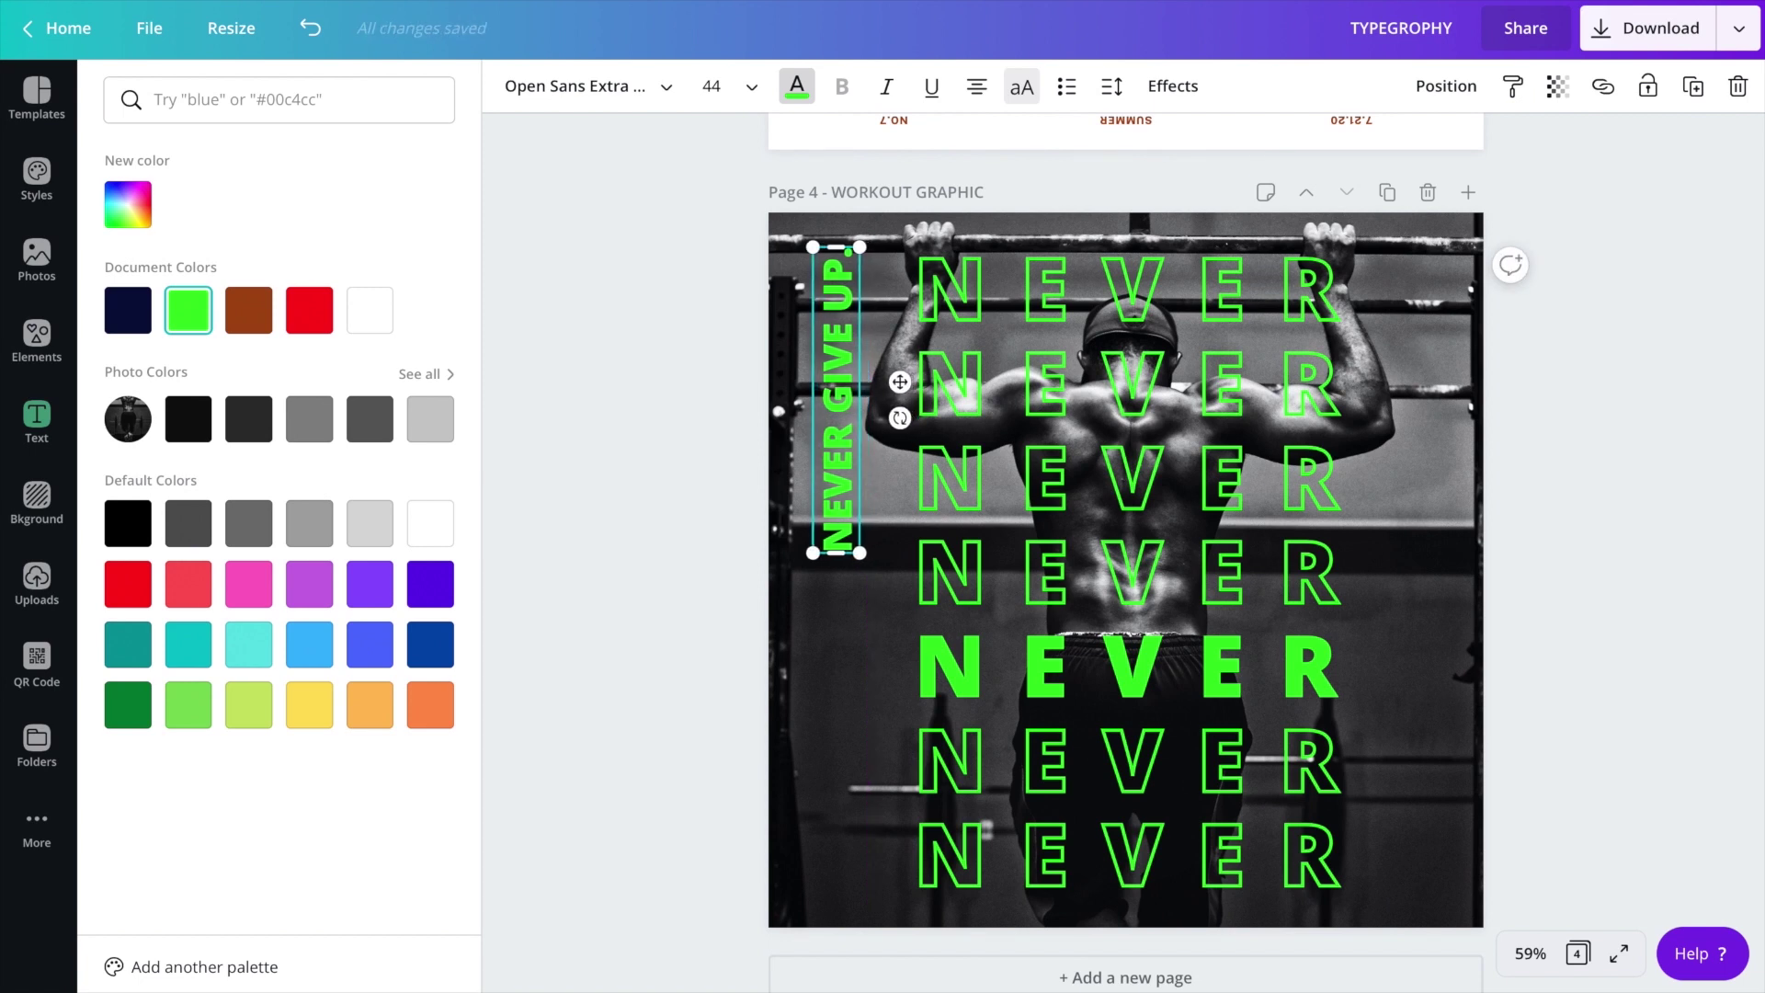
click(834, 524)
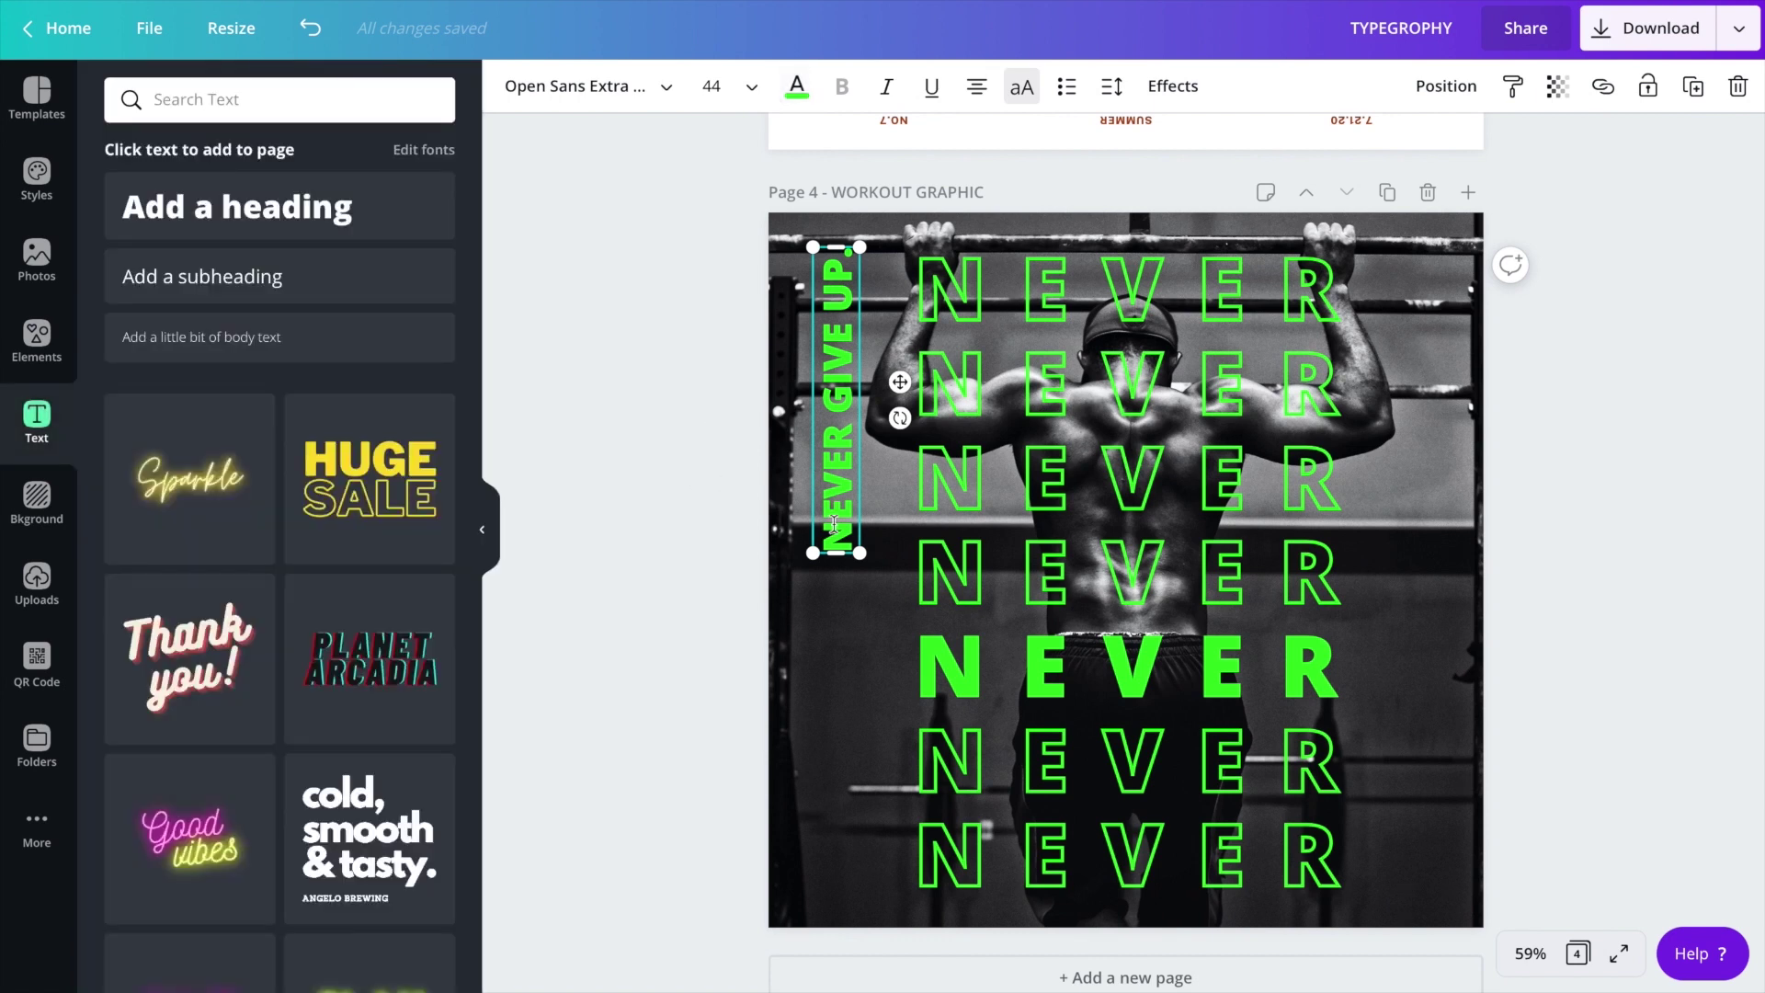
click(831, 626)
click(1156, 687)
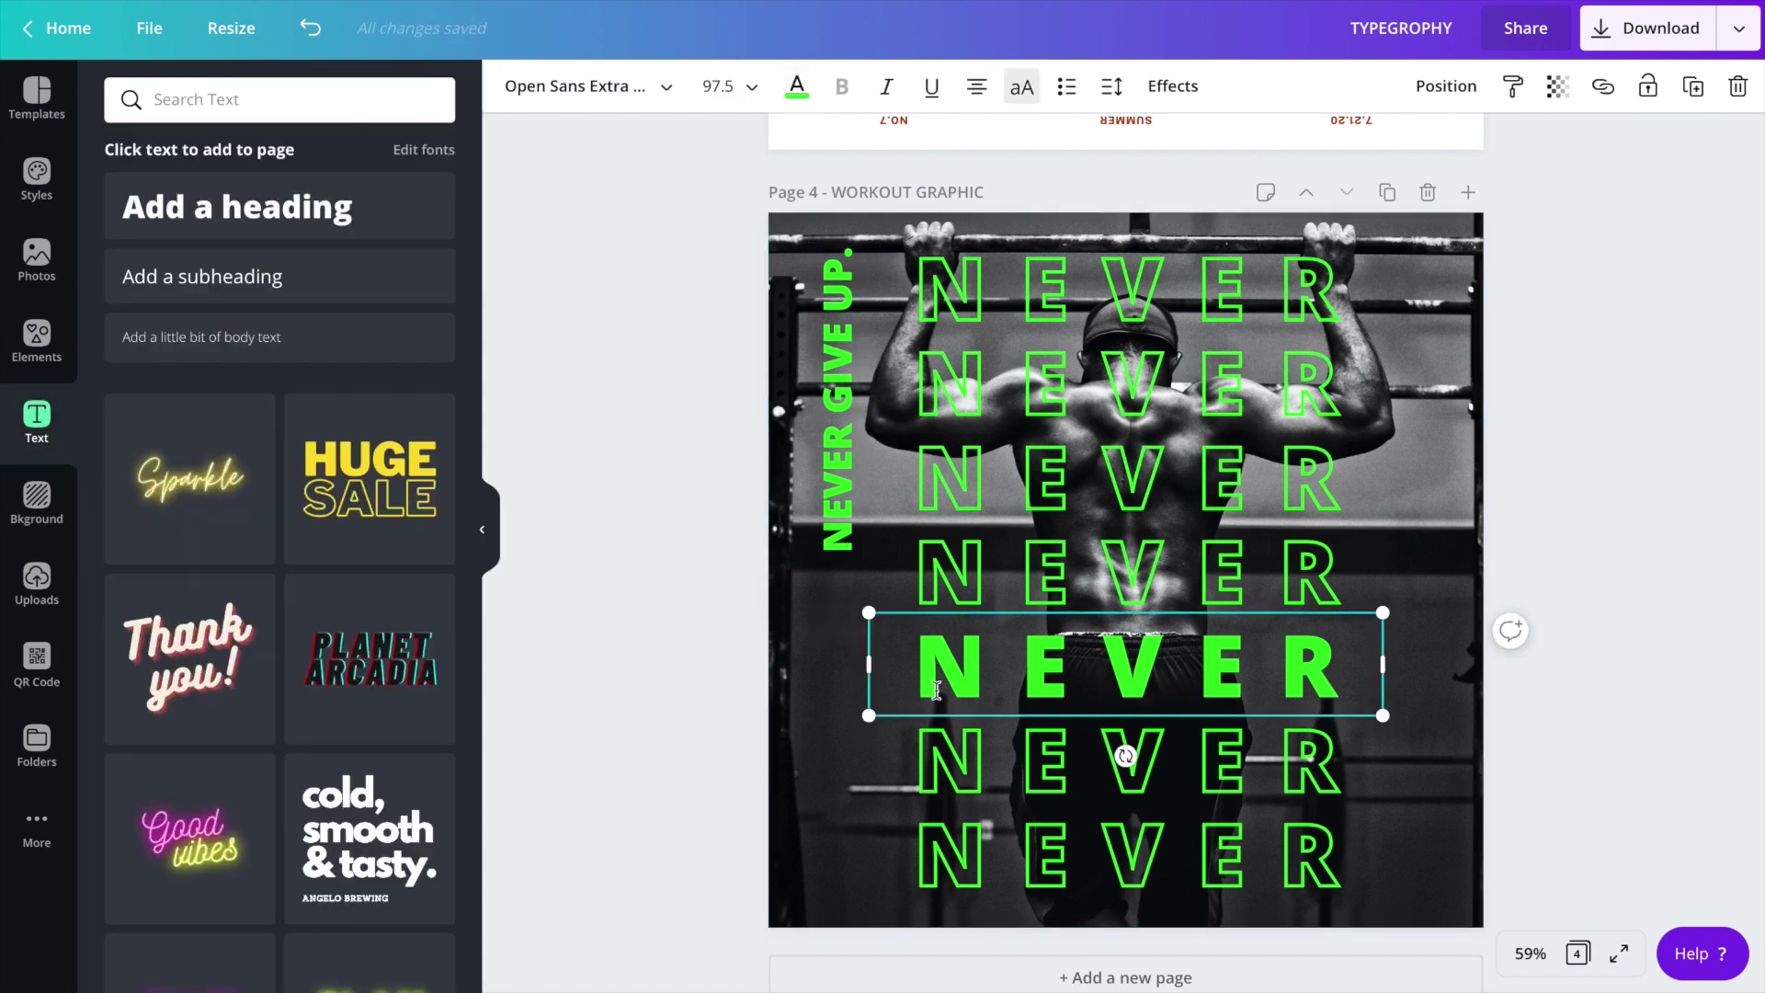
click(830, 653)
- Add another subheading over the lower NEVER lines reading "I will run."
scroll(1299, 567, down, 1)
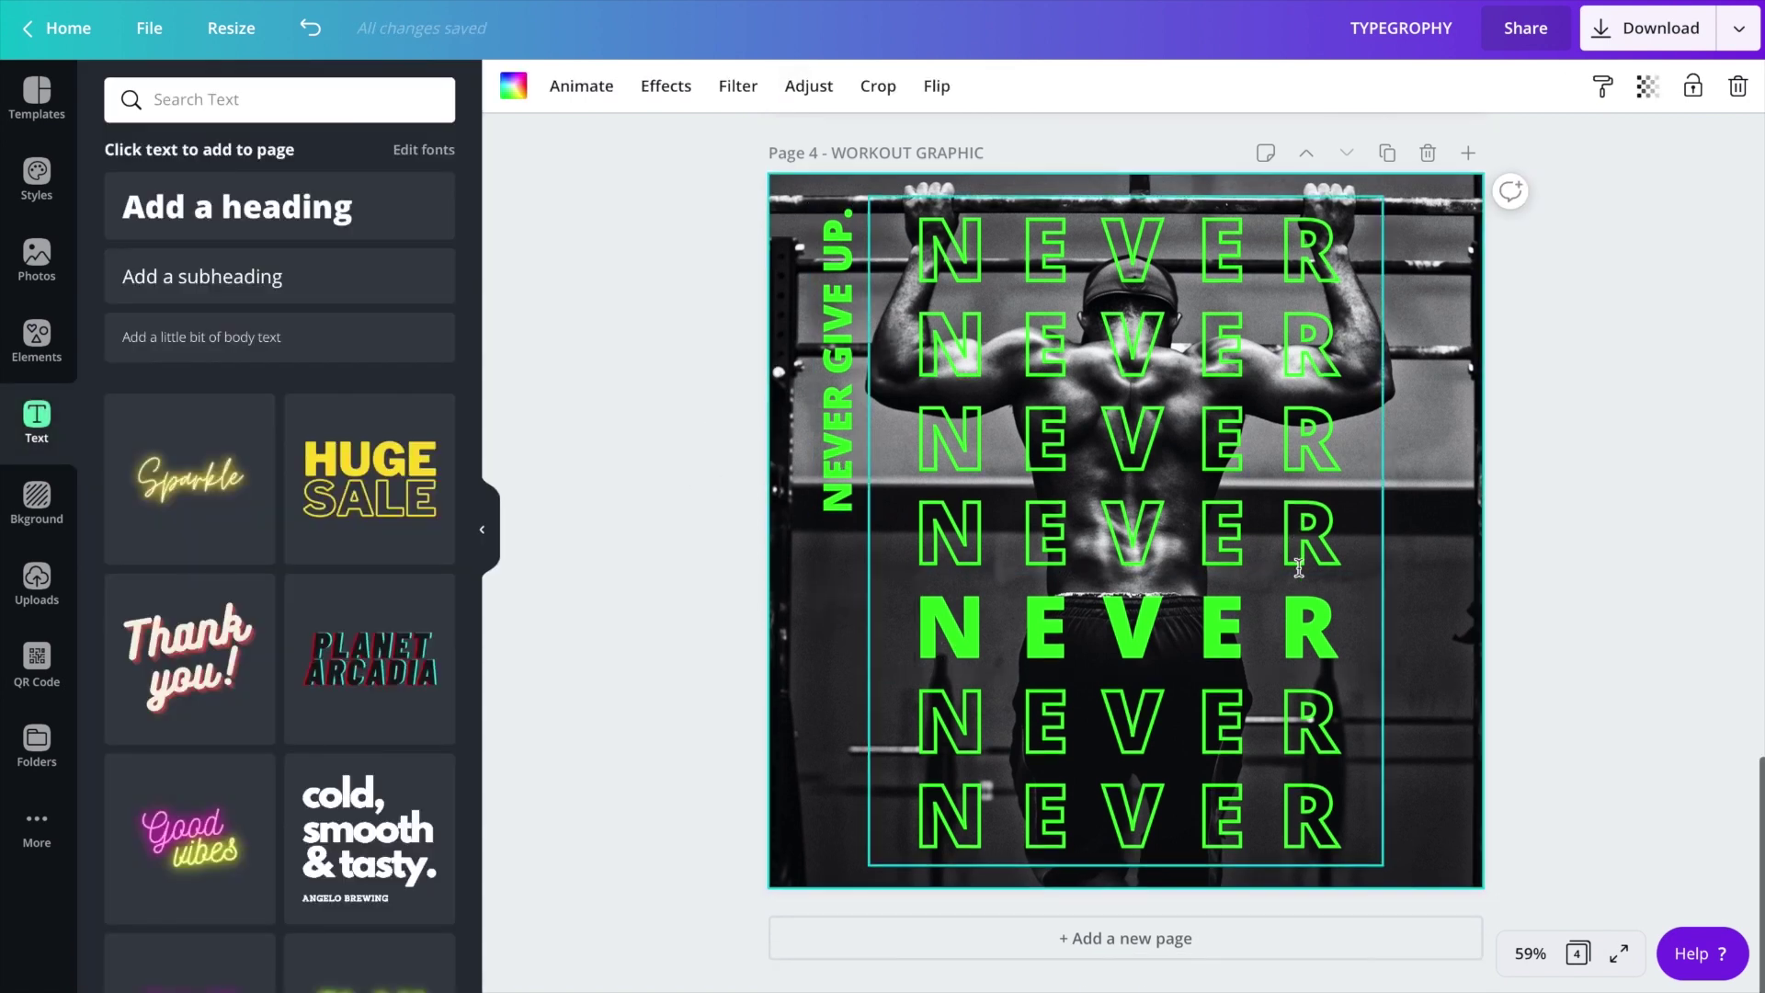
click(1530, 954)
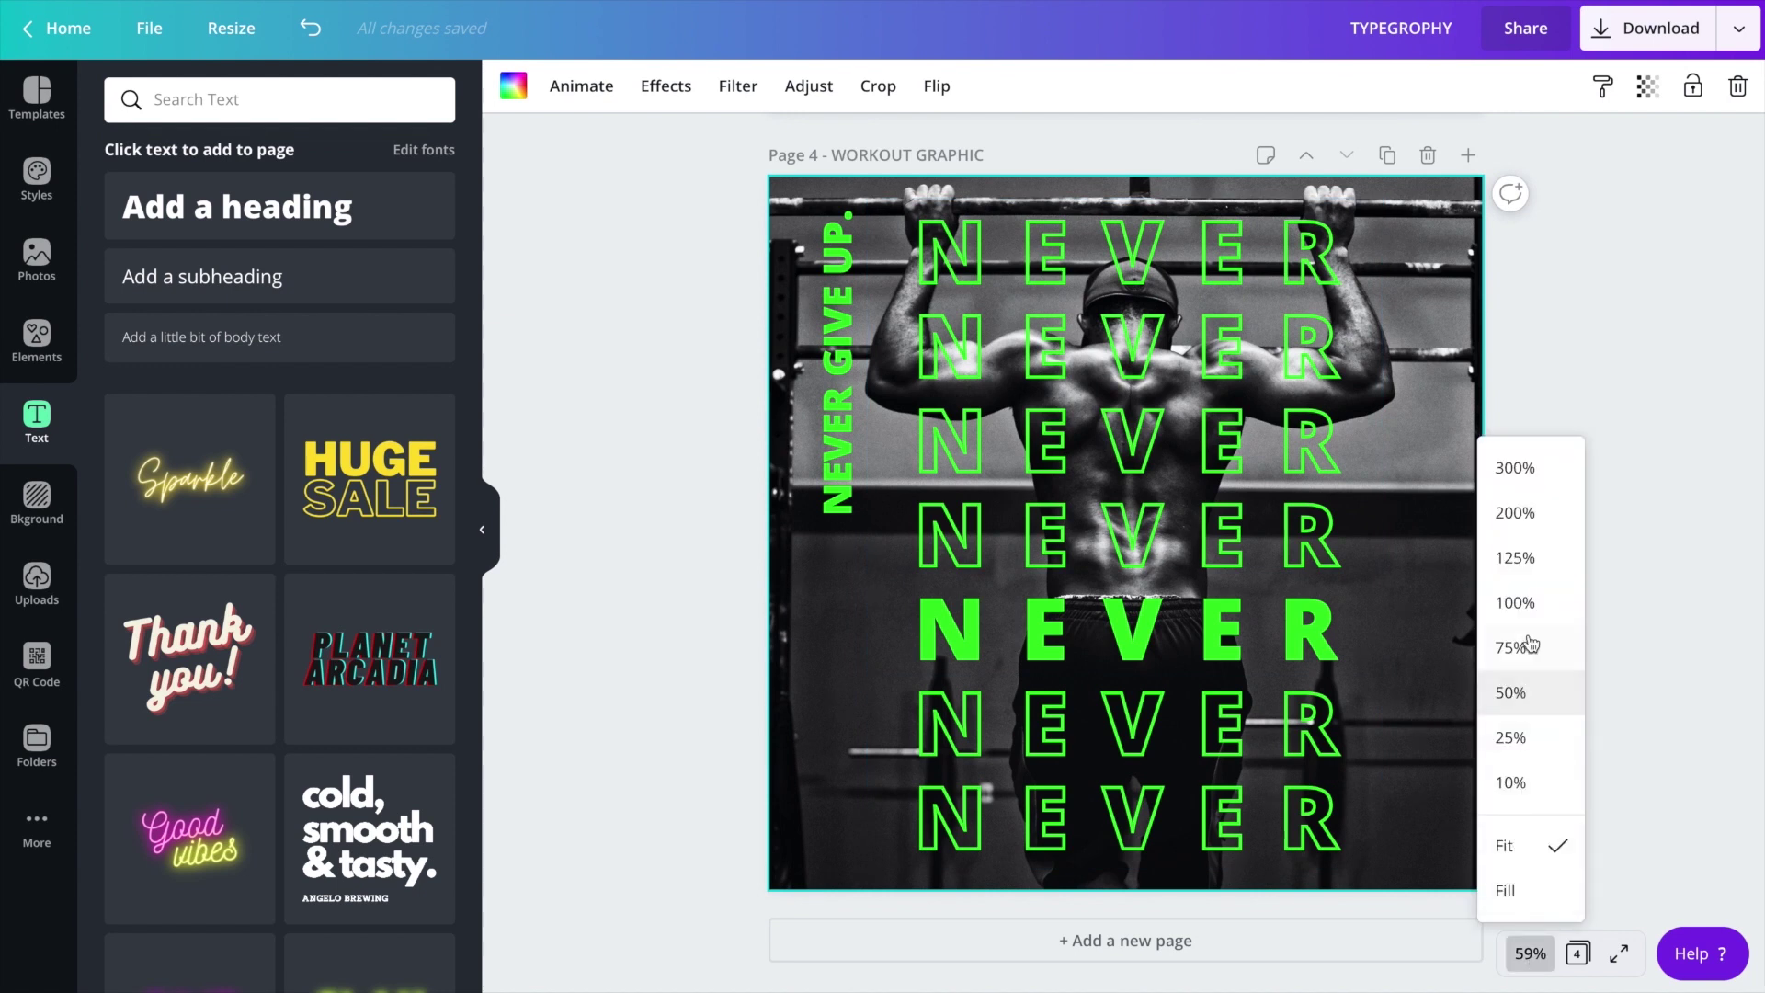
click(1530, 556)
scroll(1282, 631, down, 5)
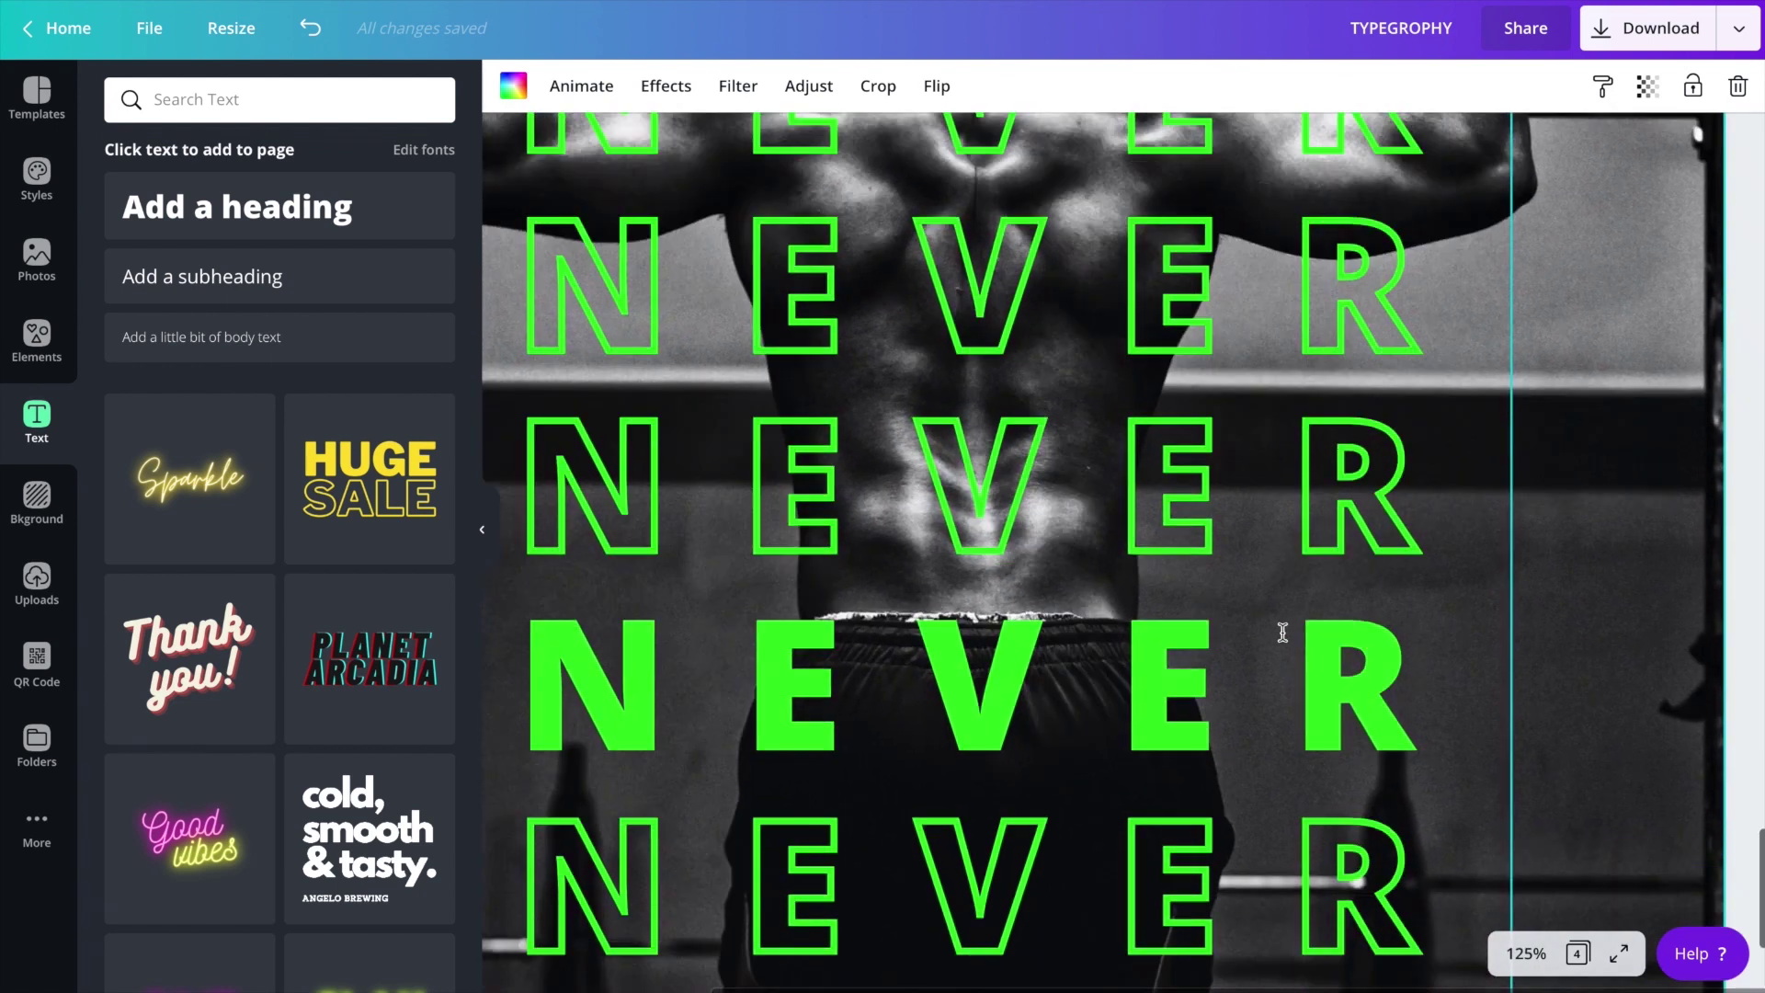
click(210, 278)
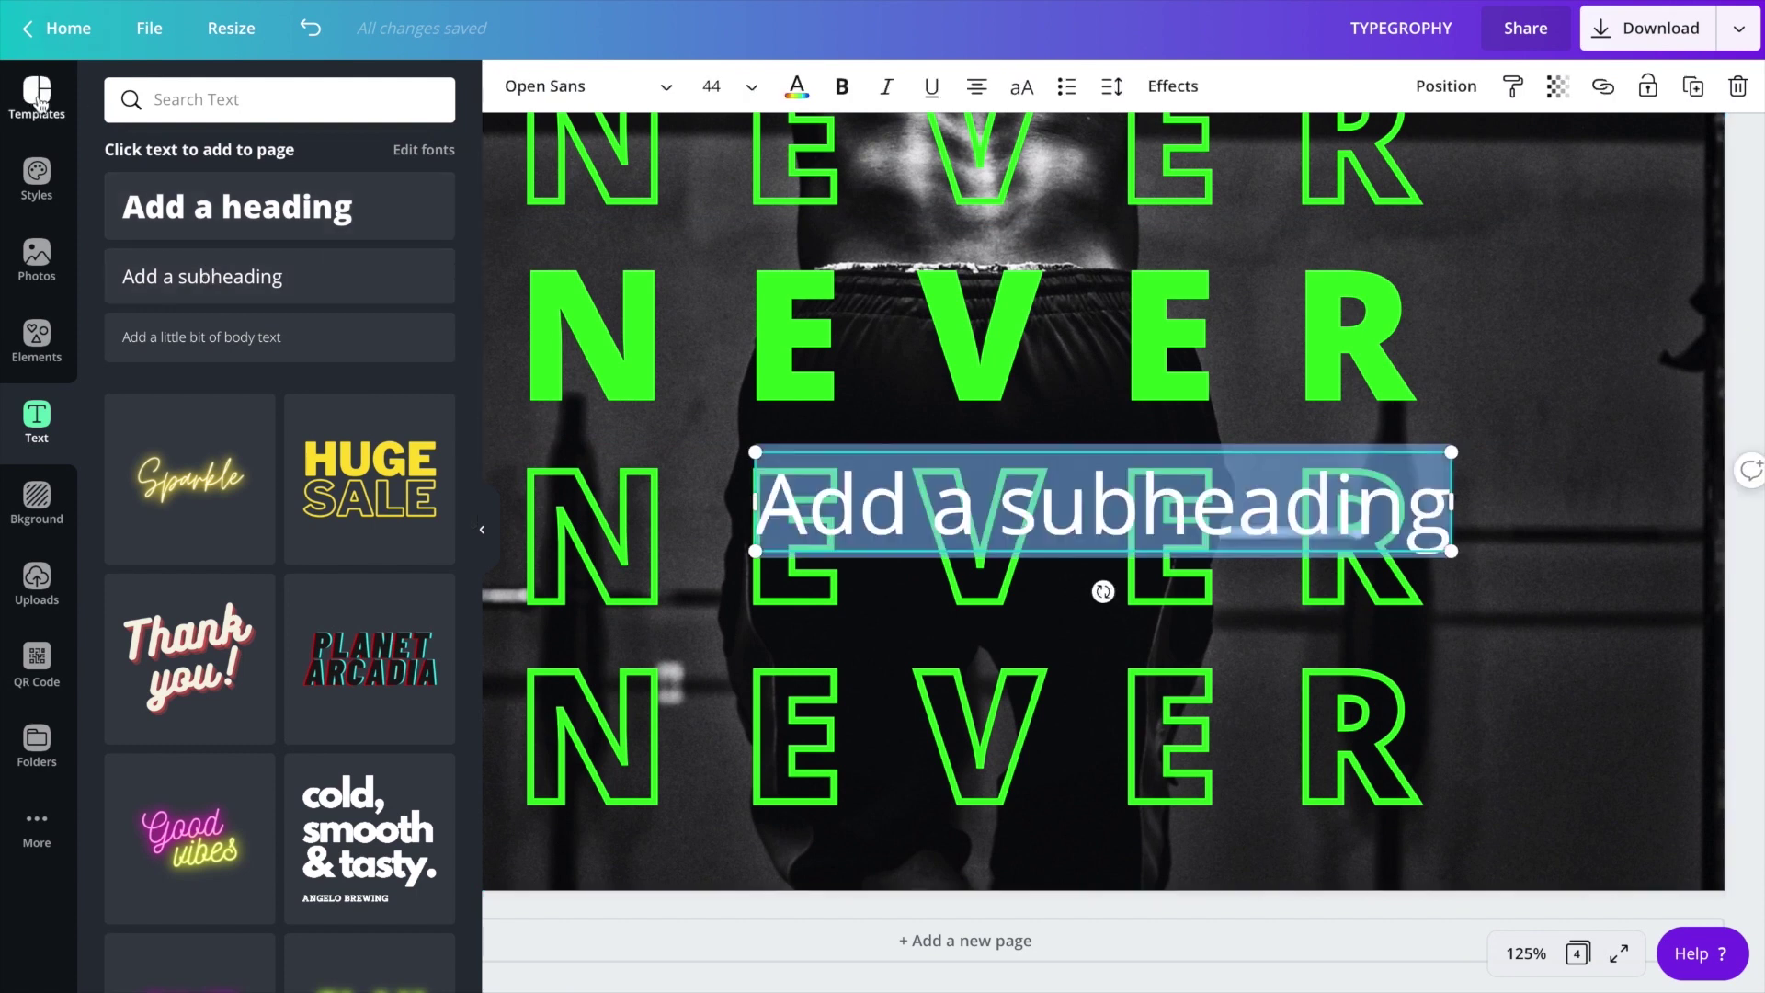
drag(1039, 505, 1321, 536)
triple_click(1320, 529)
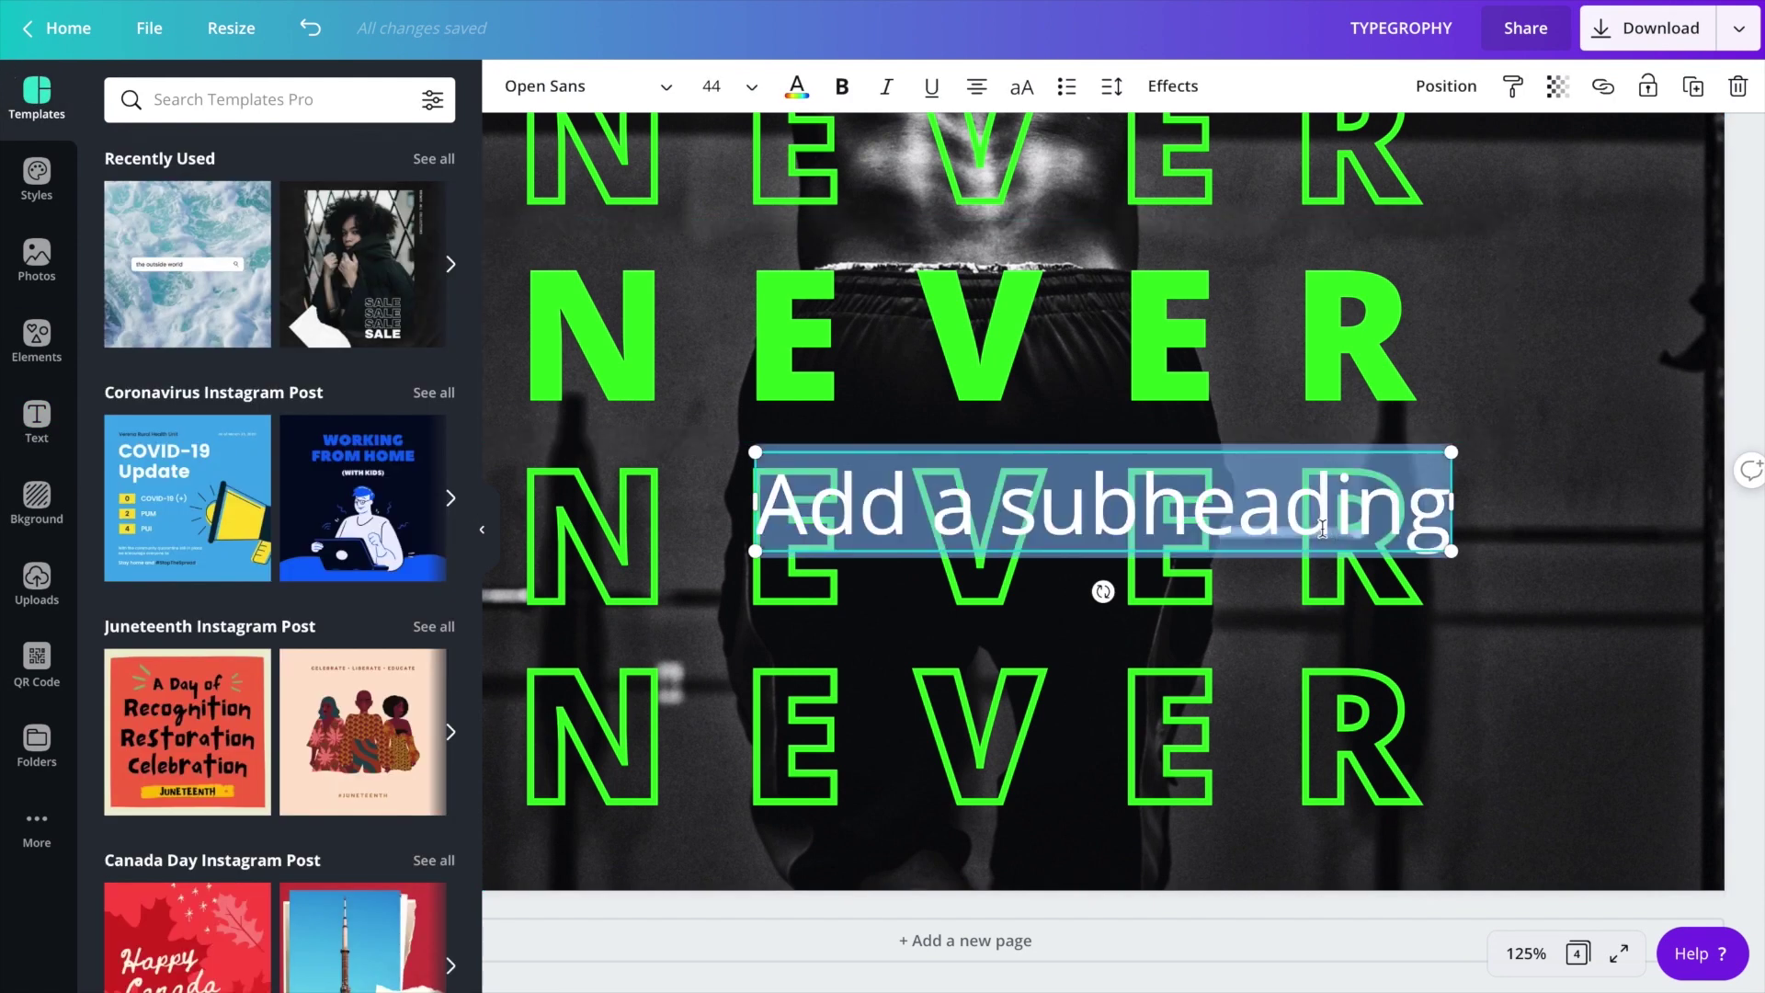
text(I will)
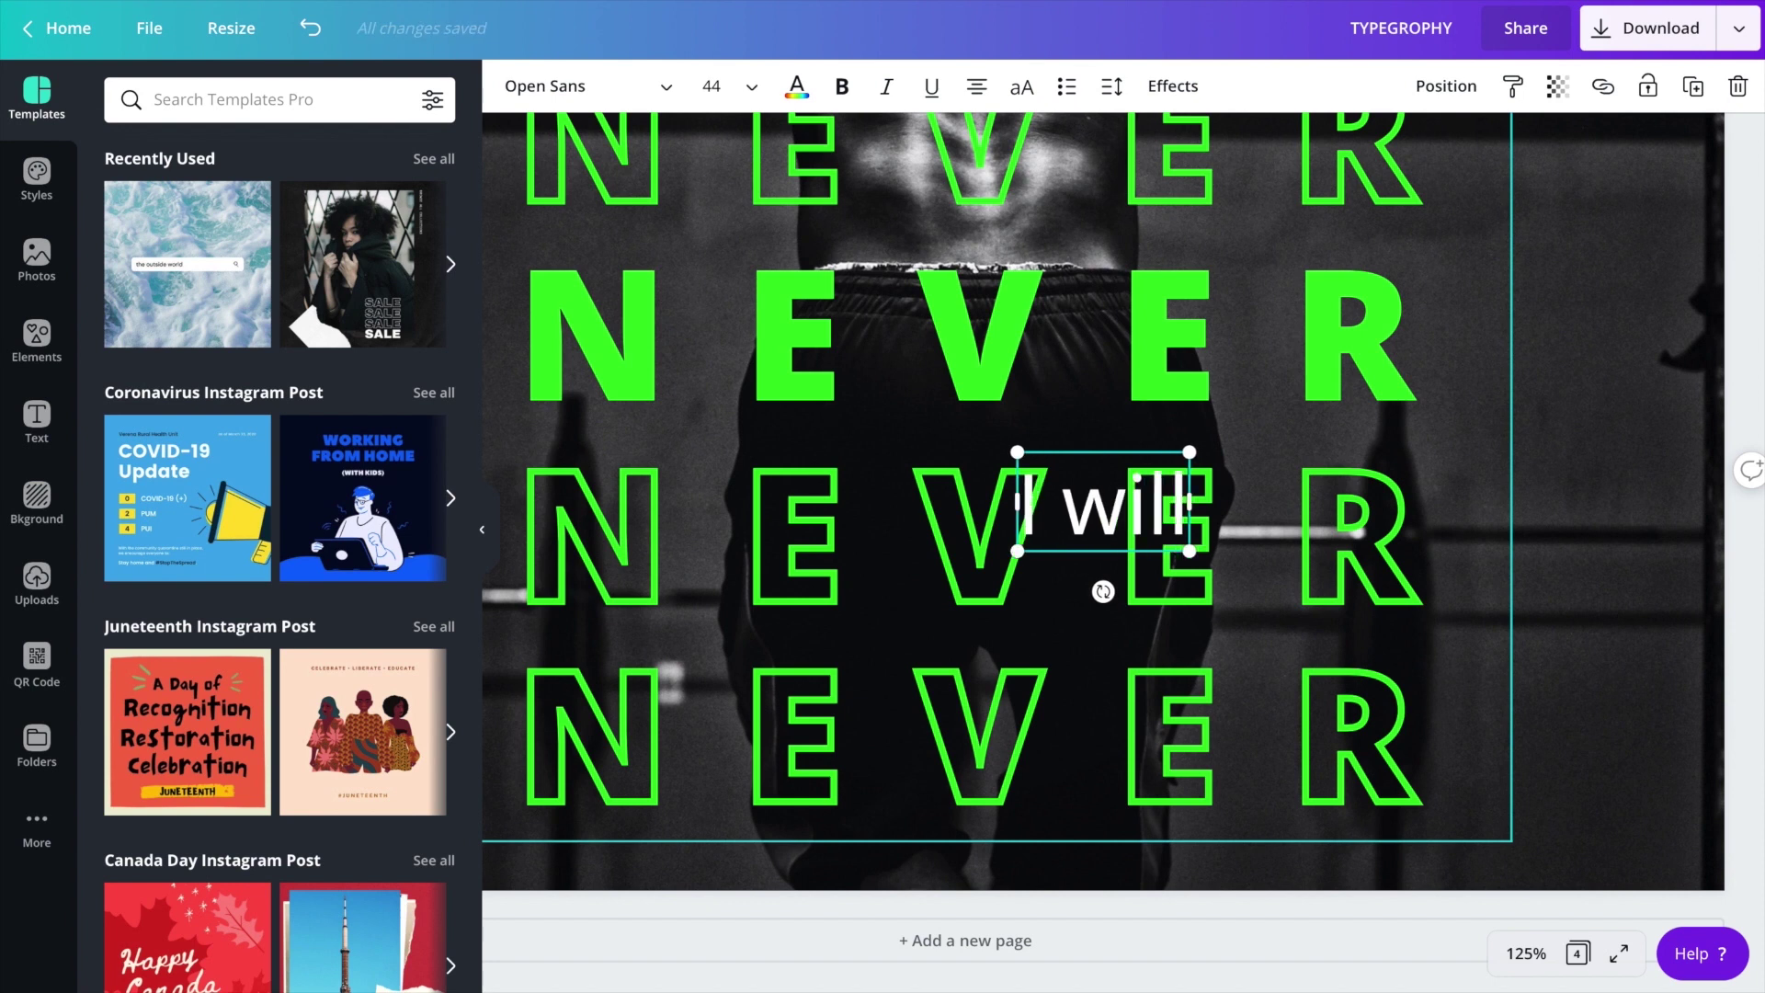
text(  run.)
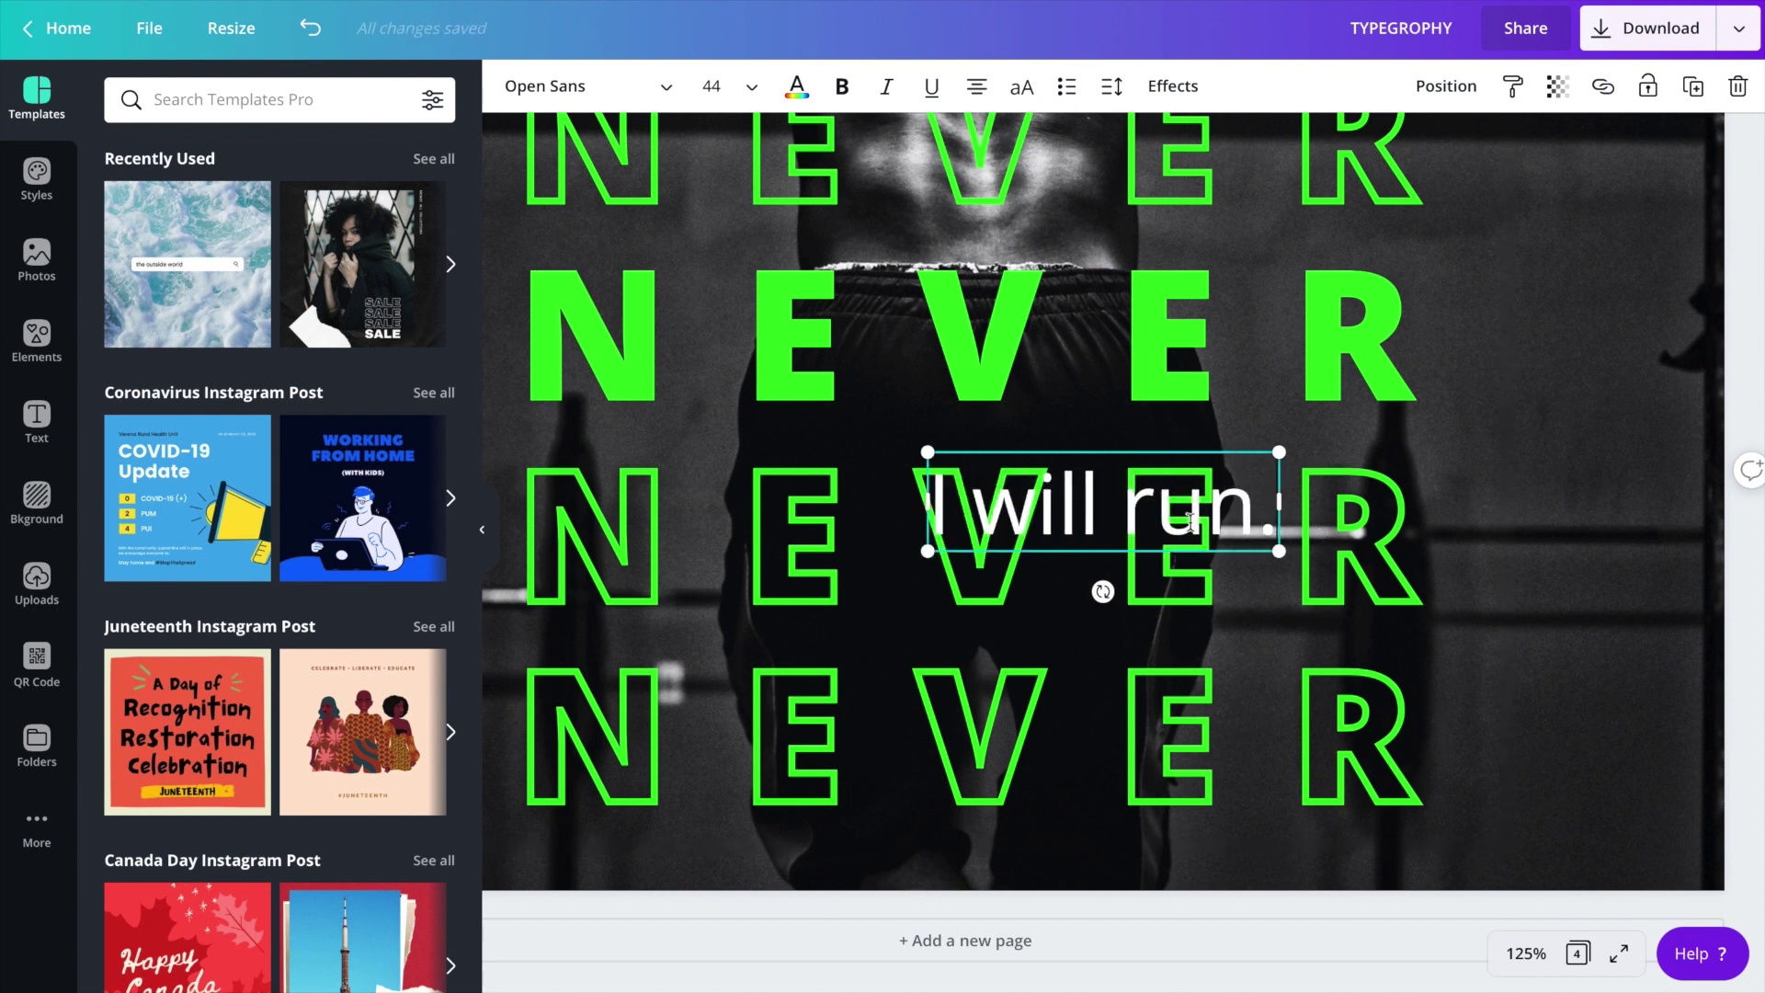
key(ctrl+shift+Left)
- Move the "I will run." text to the empty area right of the lower NEVER lines and set its font size to 14
click(1599, 491)
drag(1186, 507, 1614, 478)
scroll(1615, 496, right, 1)
click(1526, 953)
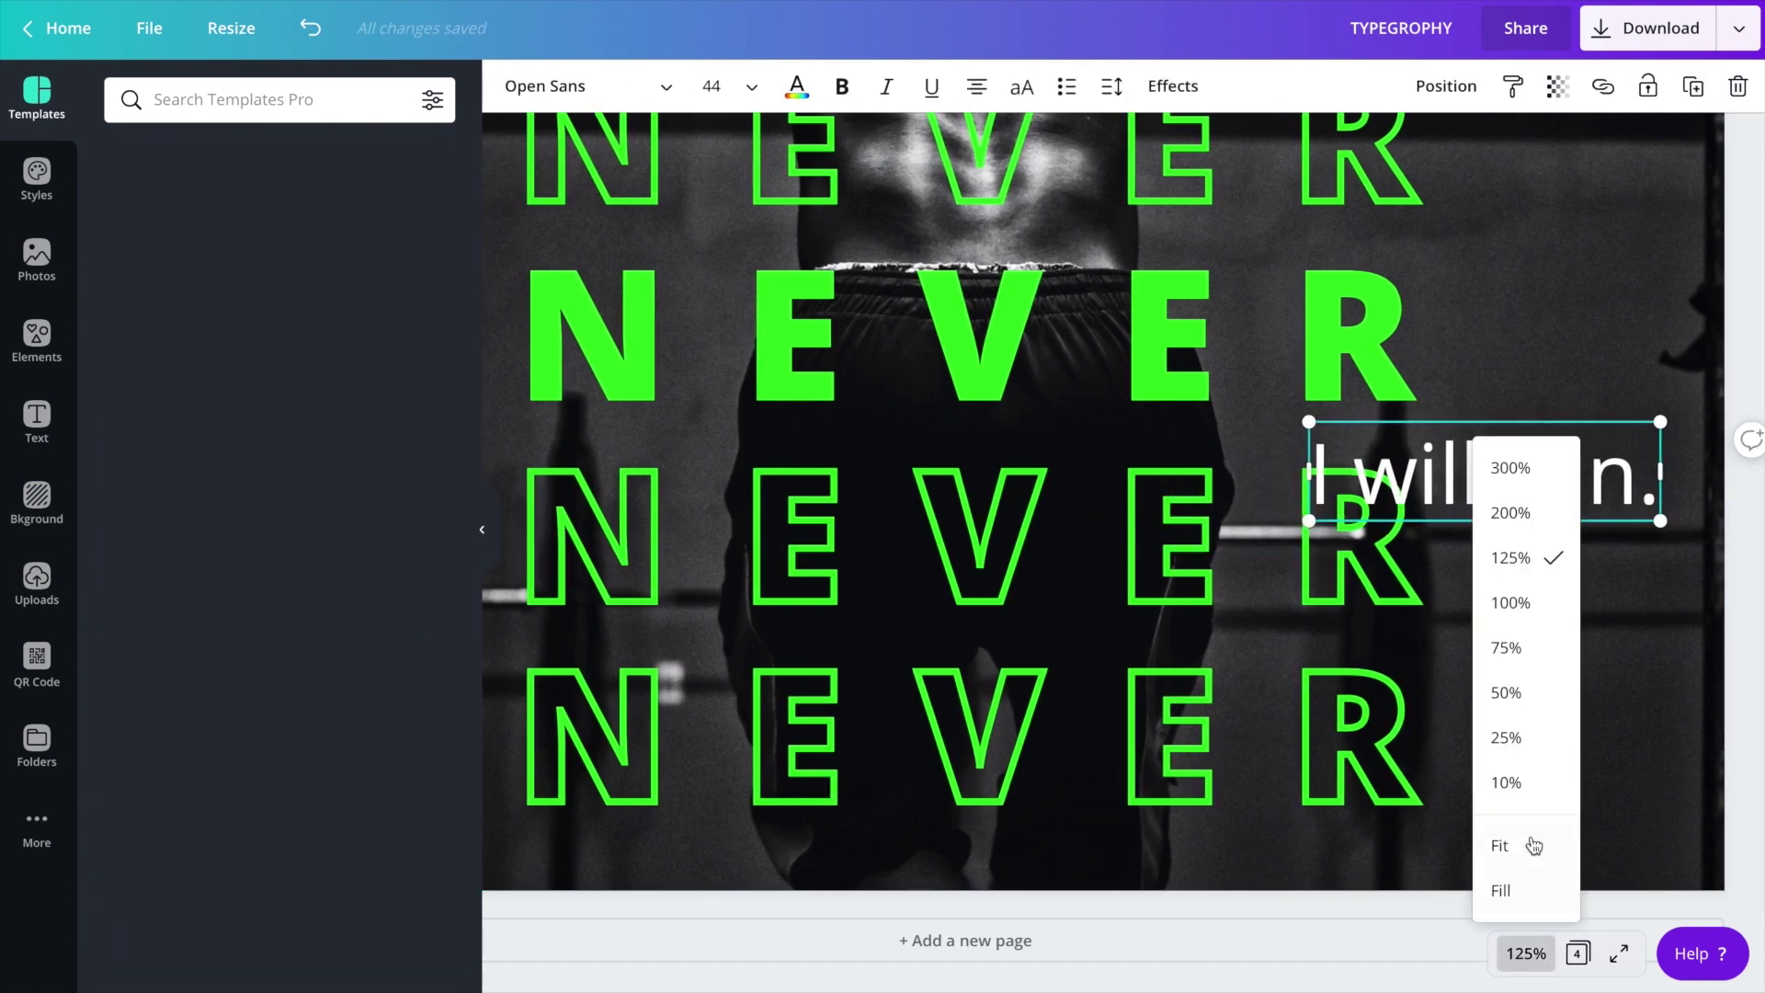
click(1534, 565)
drag(1496, 481, 1559, 516)
click(732, 89)
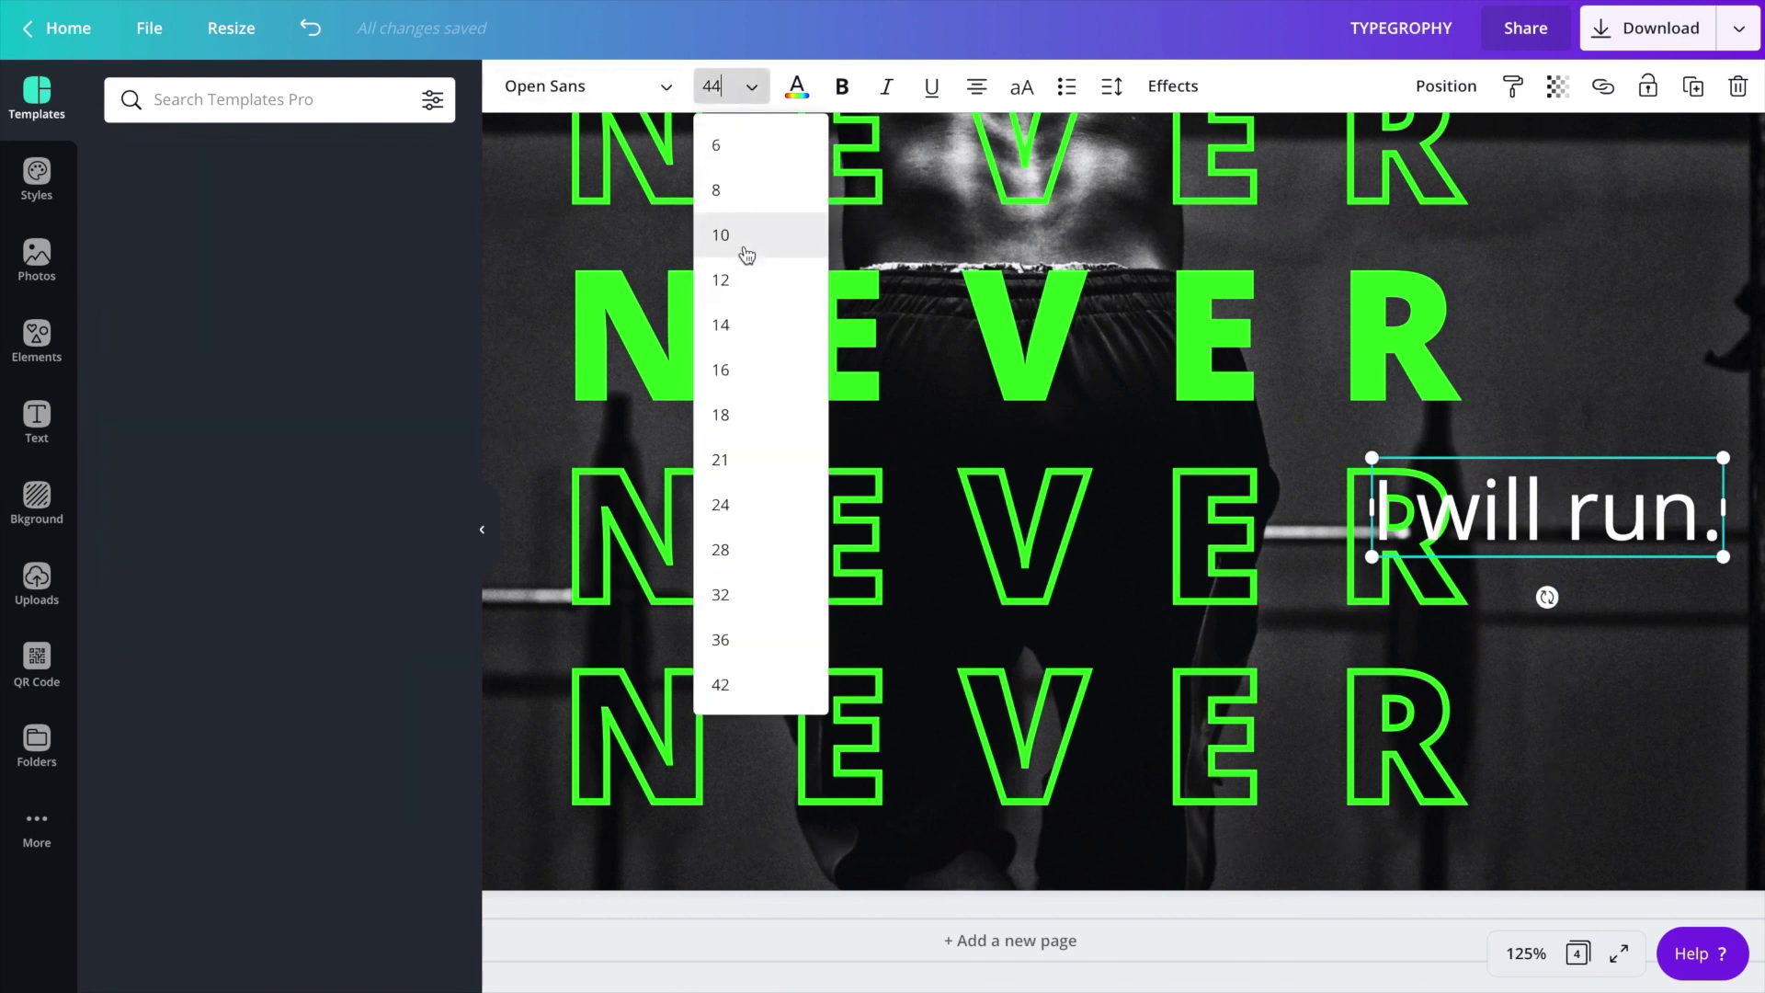
click(740, 325)
drag(1565, 529, 1600, 594)
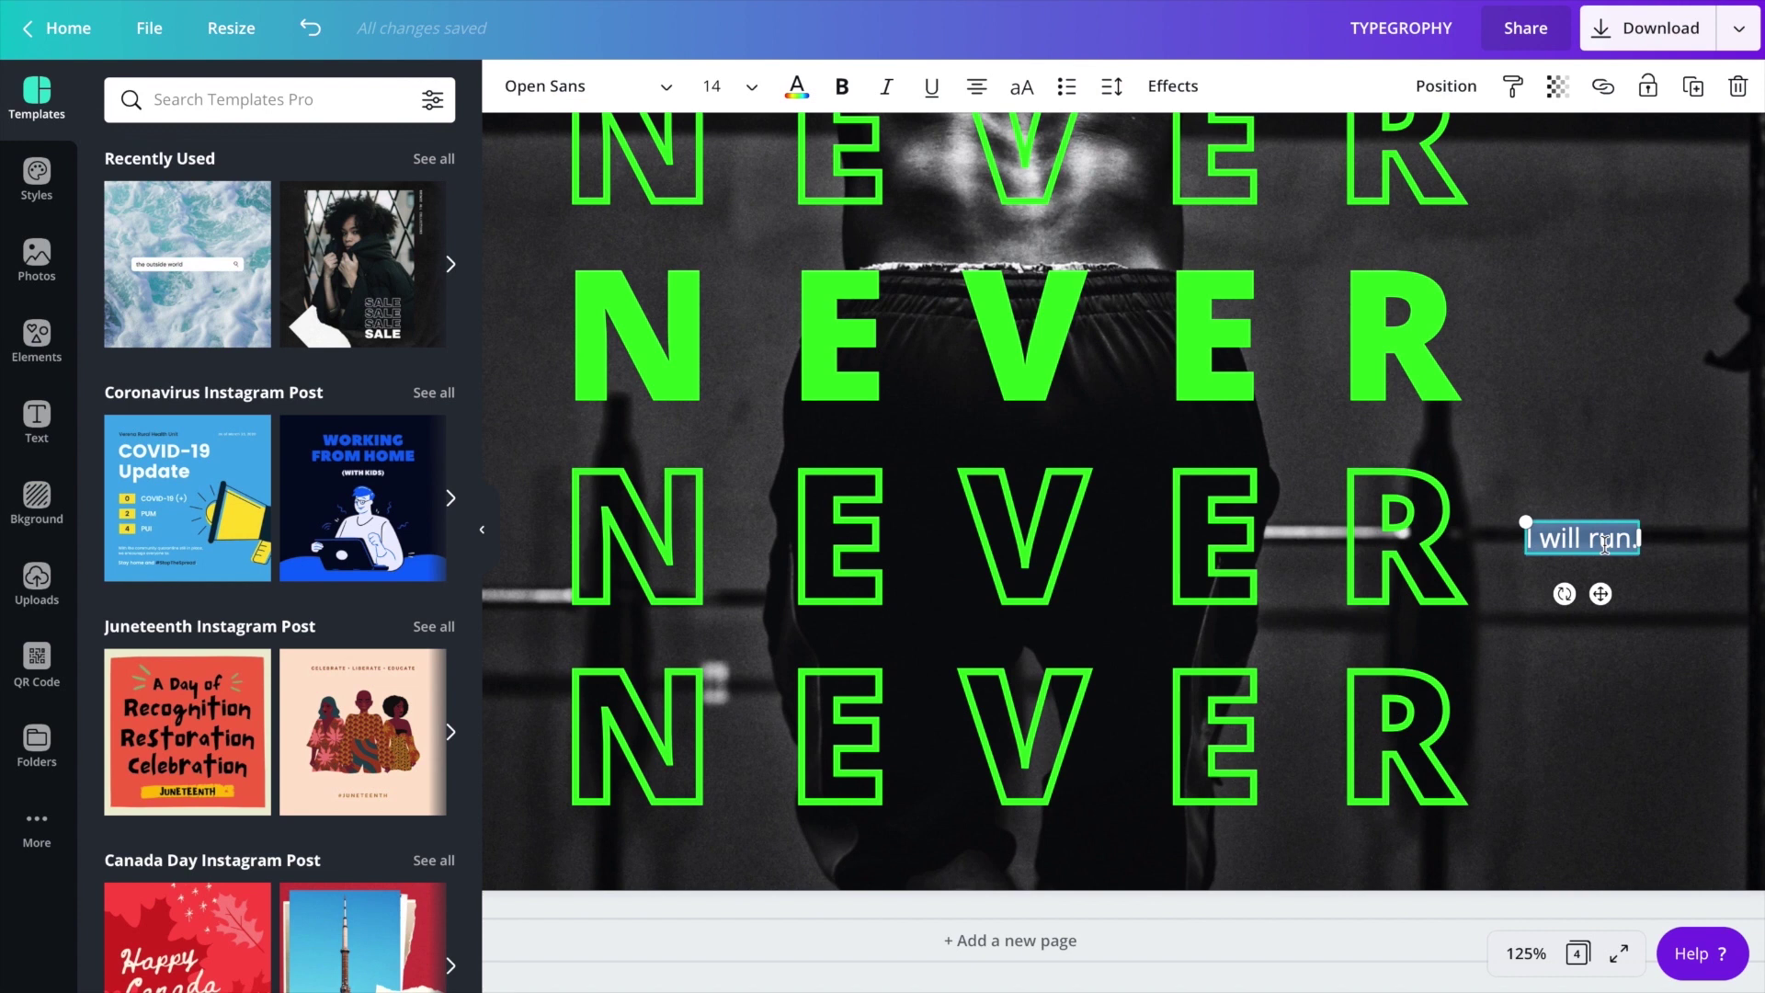
- Finish the "I will run." text with a period, widen its box so it fits on one line, and left-align it
key(Right)
key(BackSpace)
text(.)
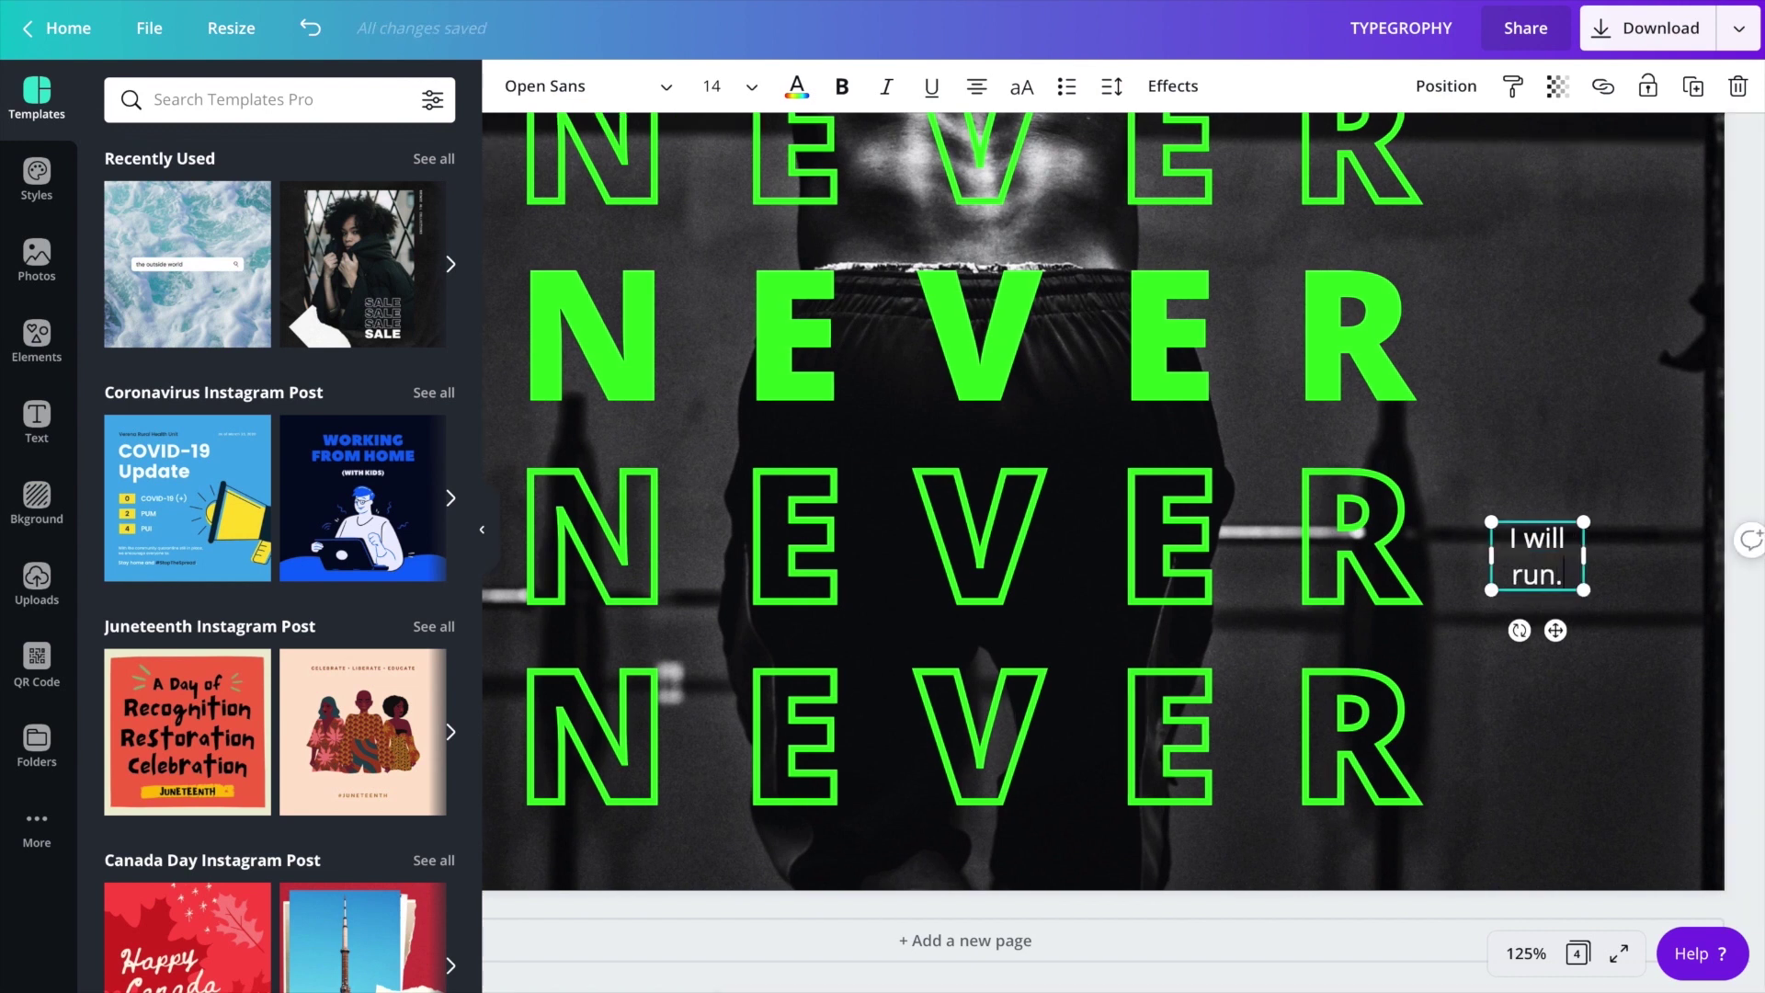
drag(1582, 555, 1696, 555)
key(Return)
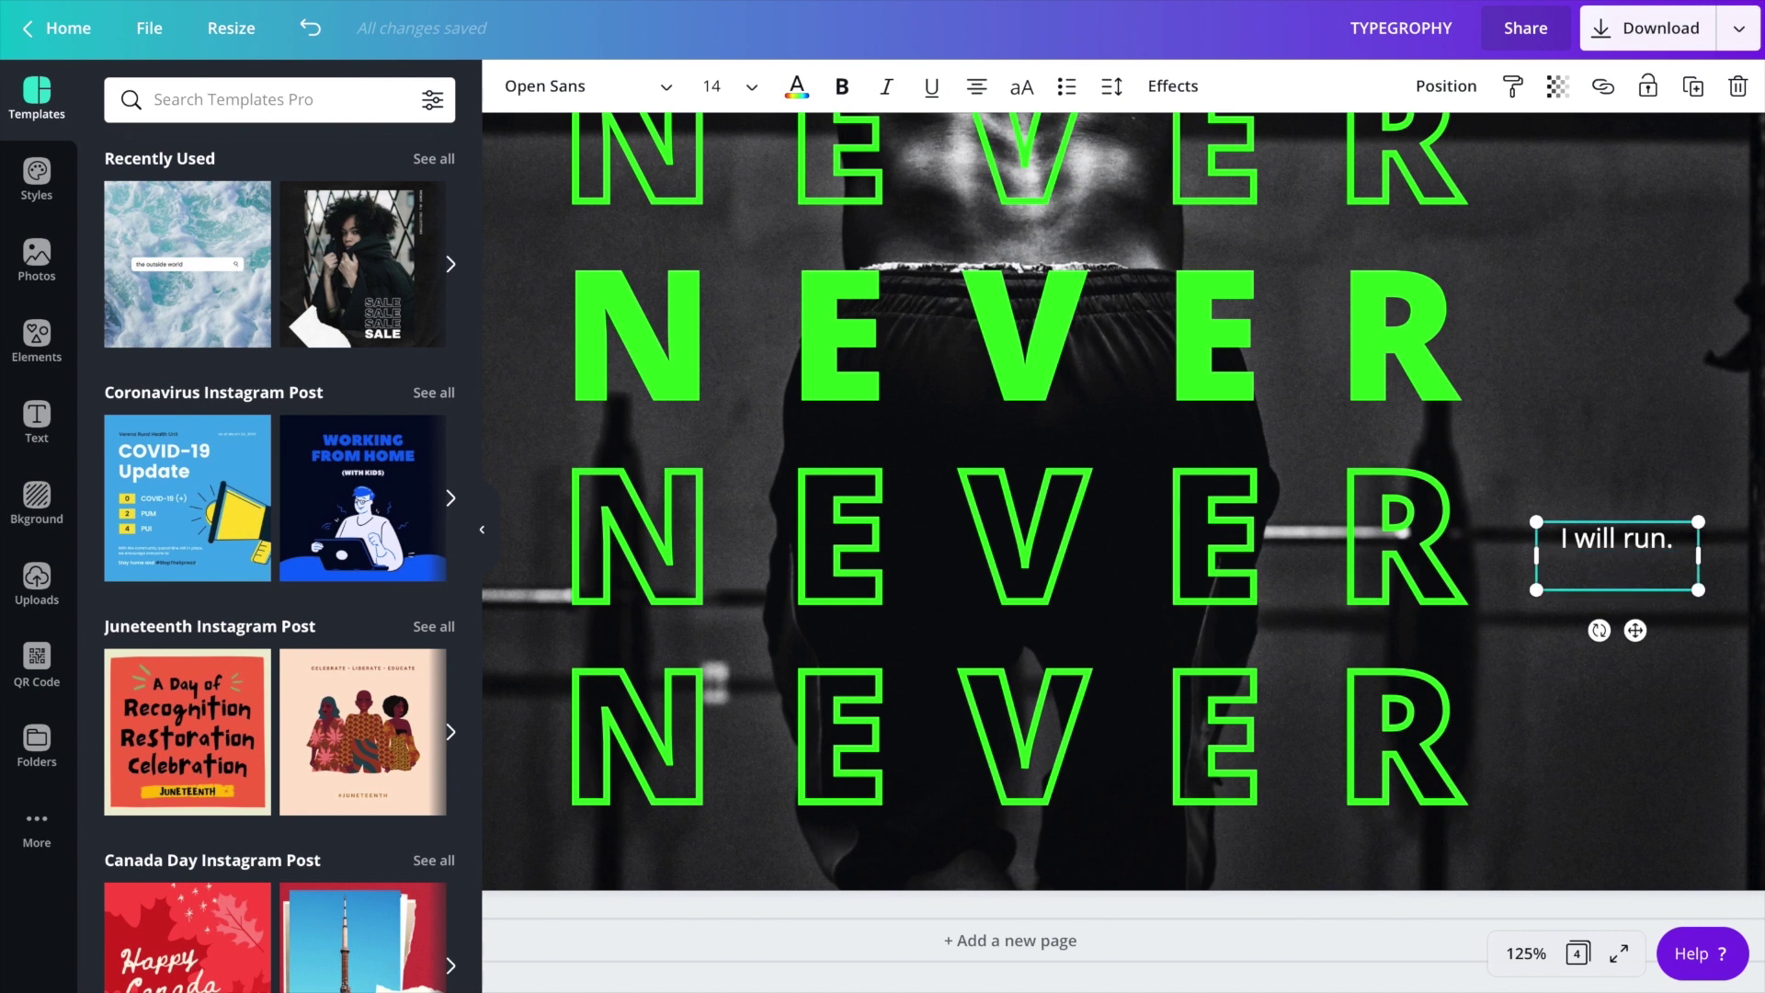
click(976, 85)
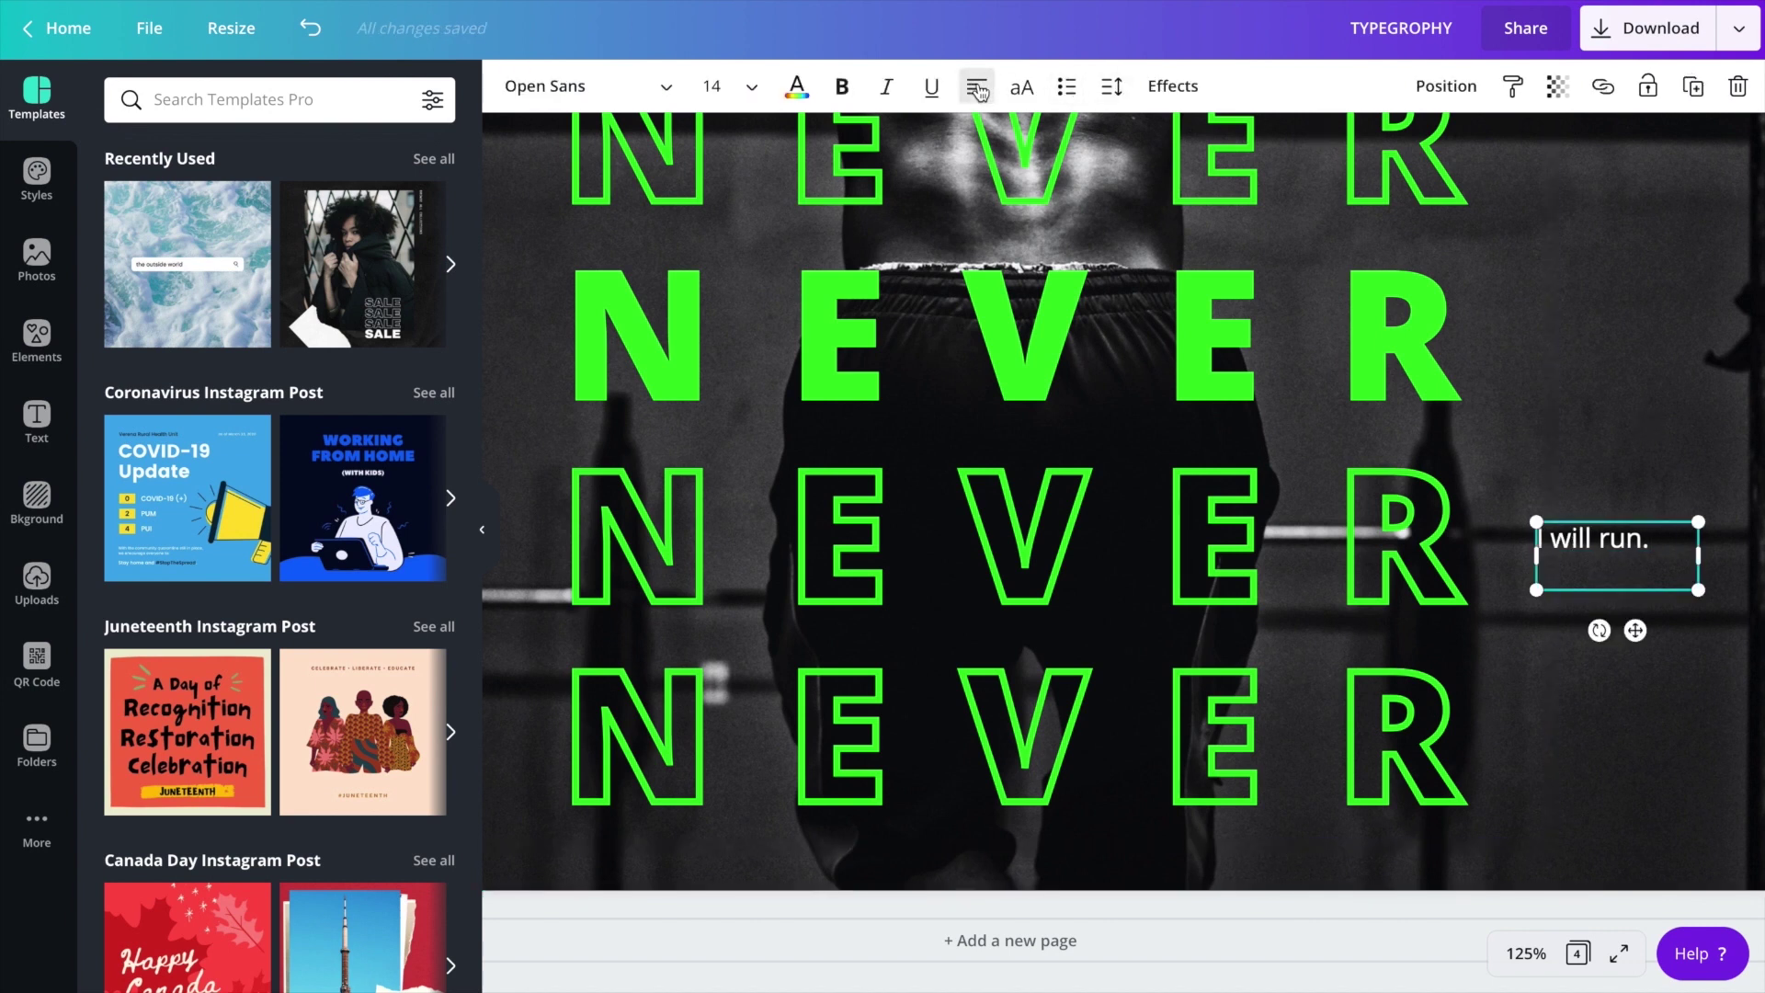
- Add the lines "I will get up." and "I will give my best." below "I will run." and widen the box to fit them
key(Return)
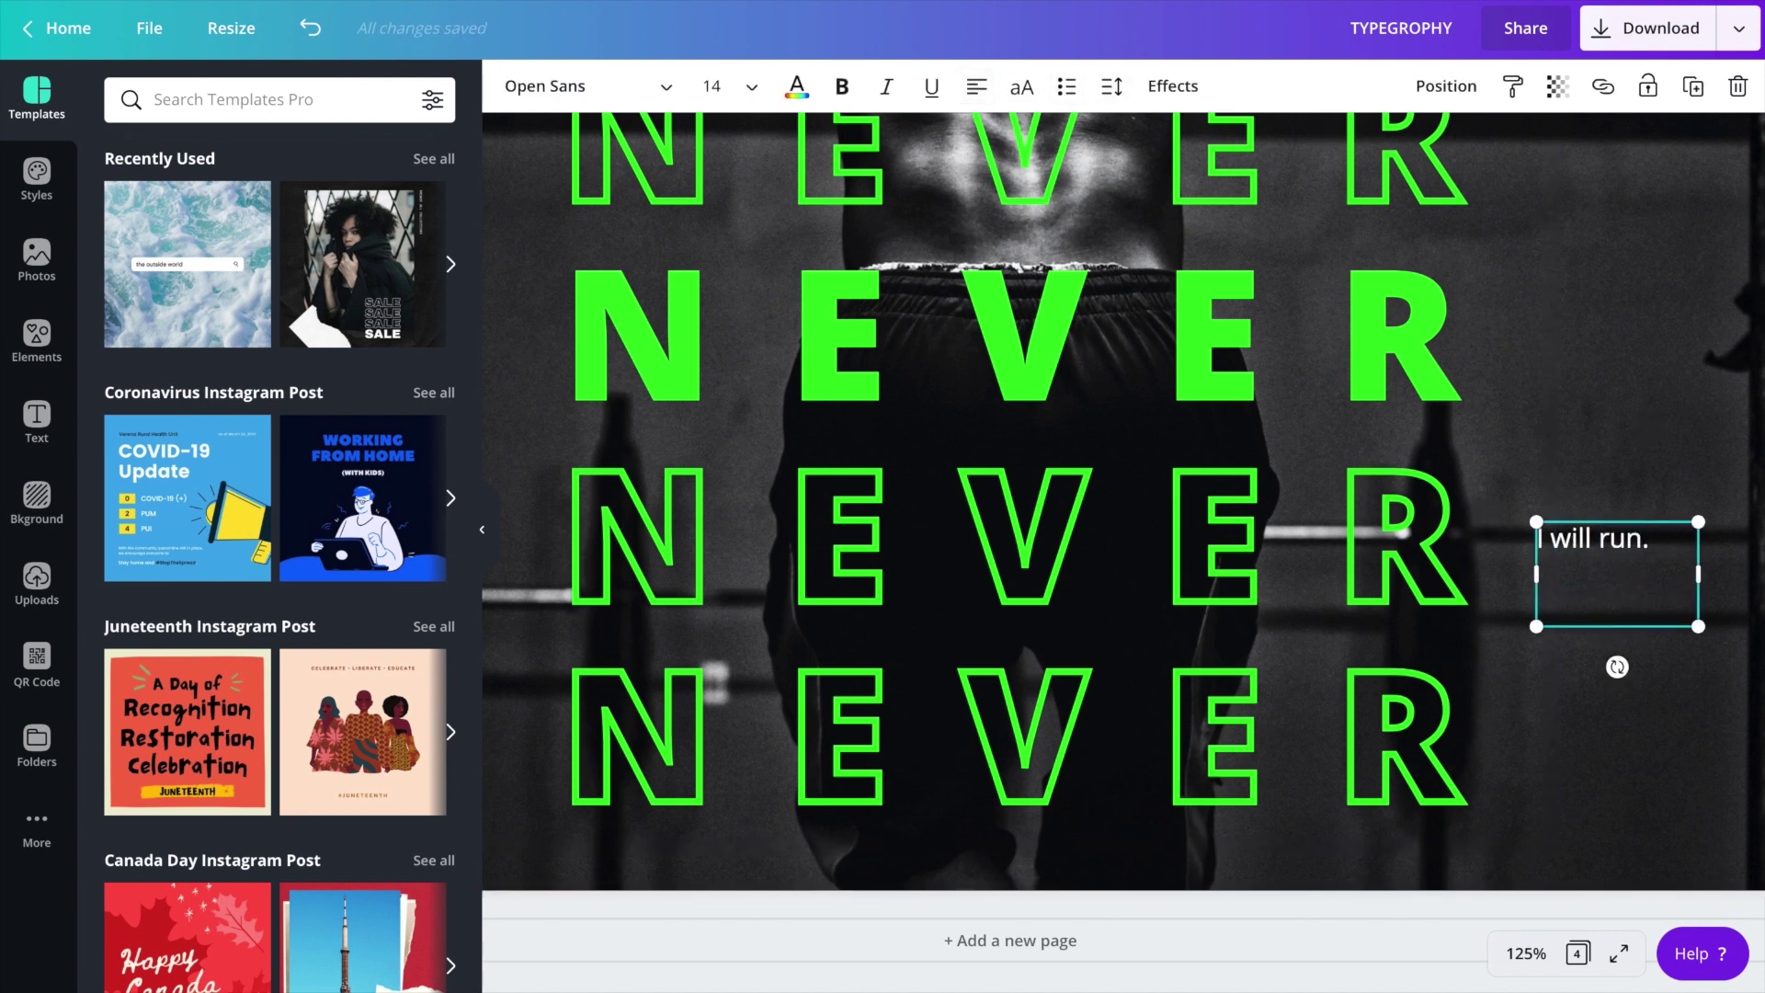
text(I will get up.)
key(Return)
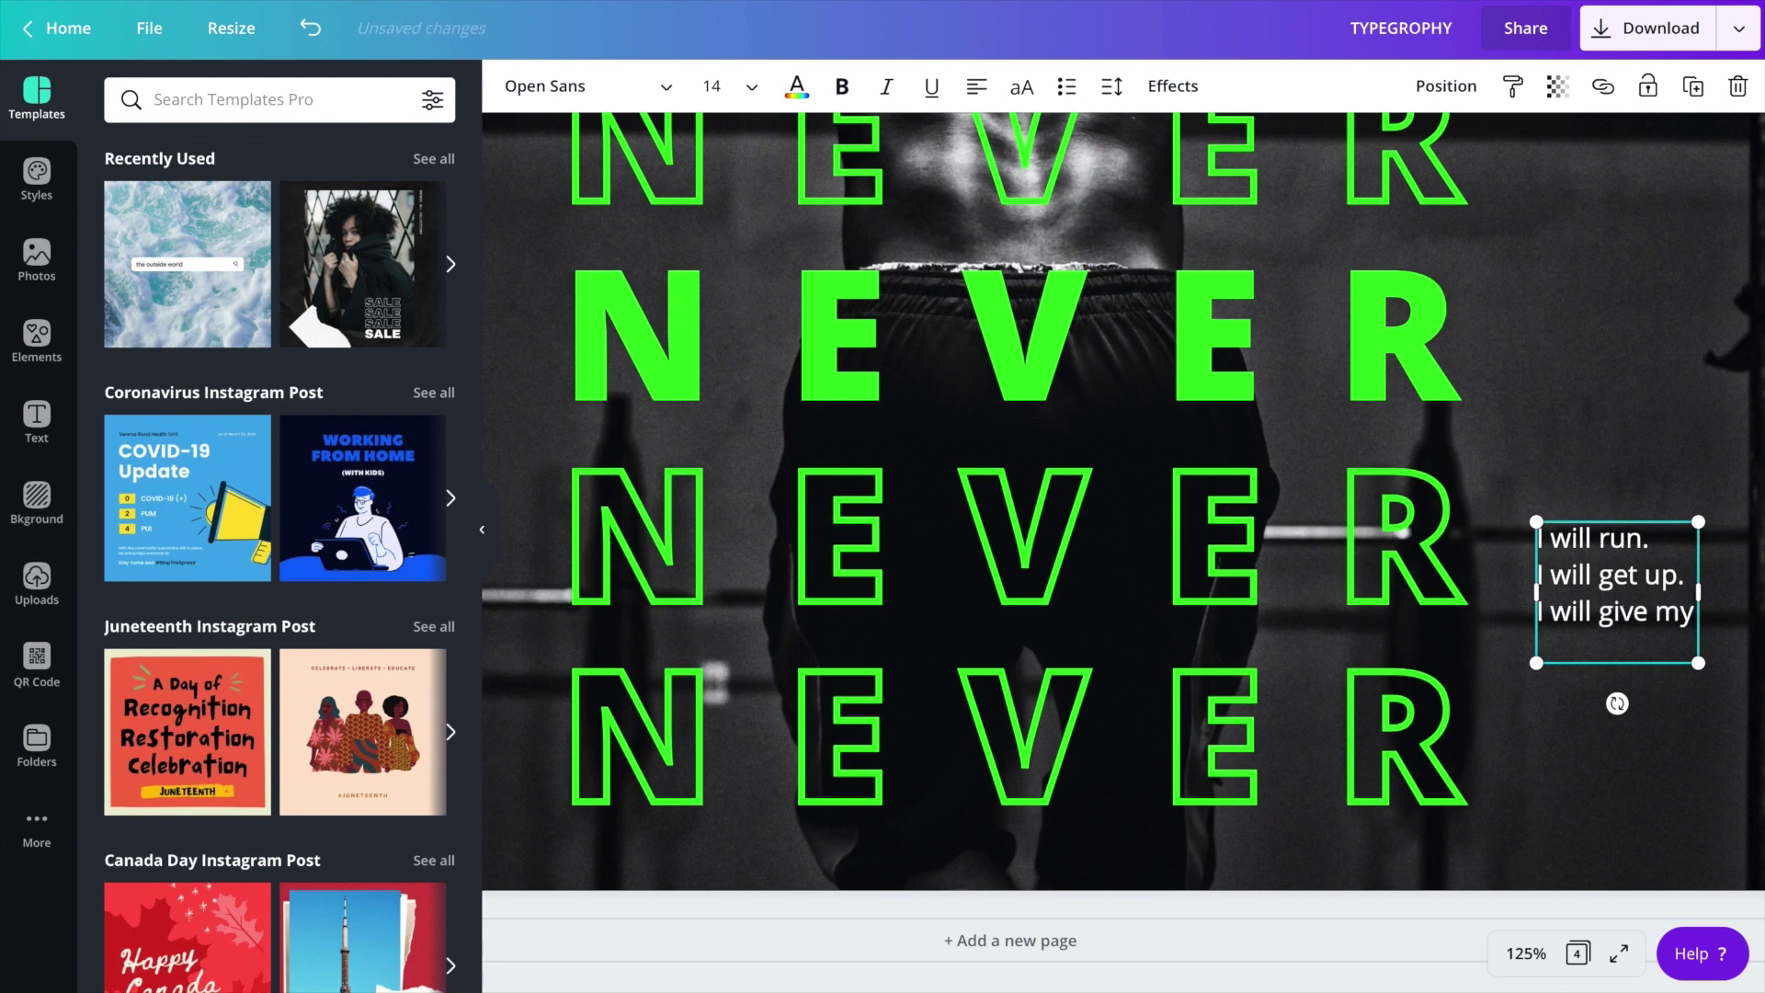
text(I will give my best.)
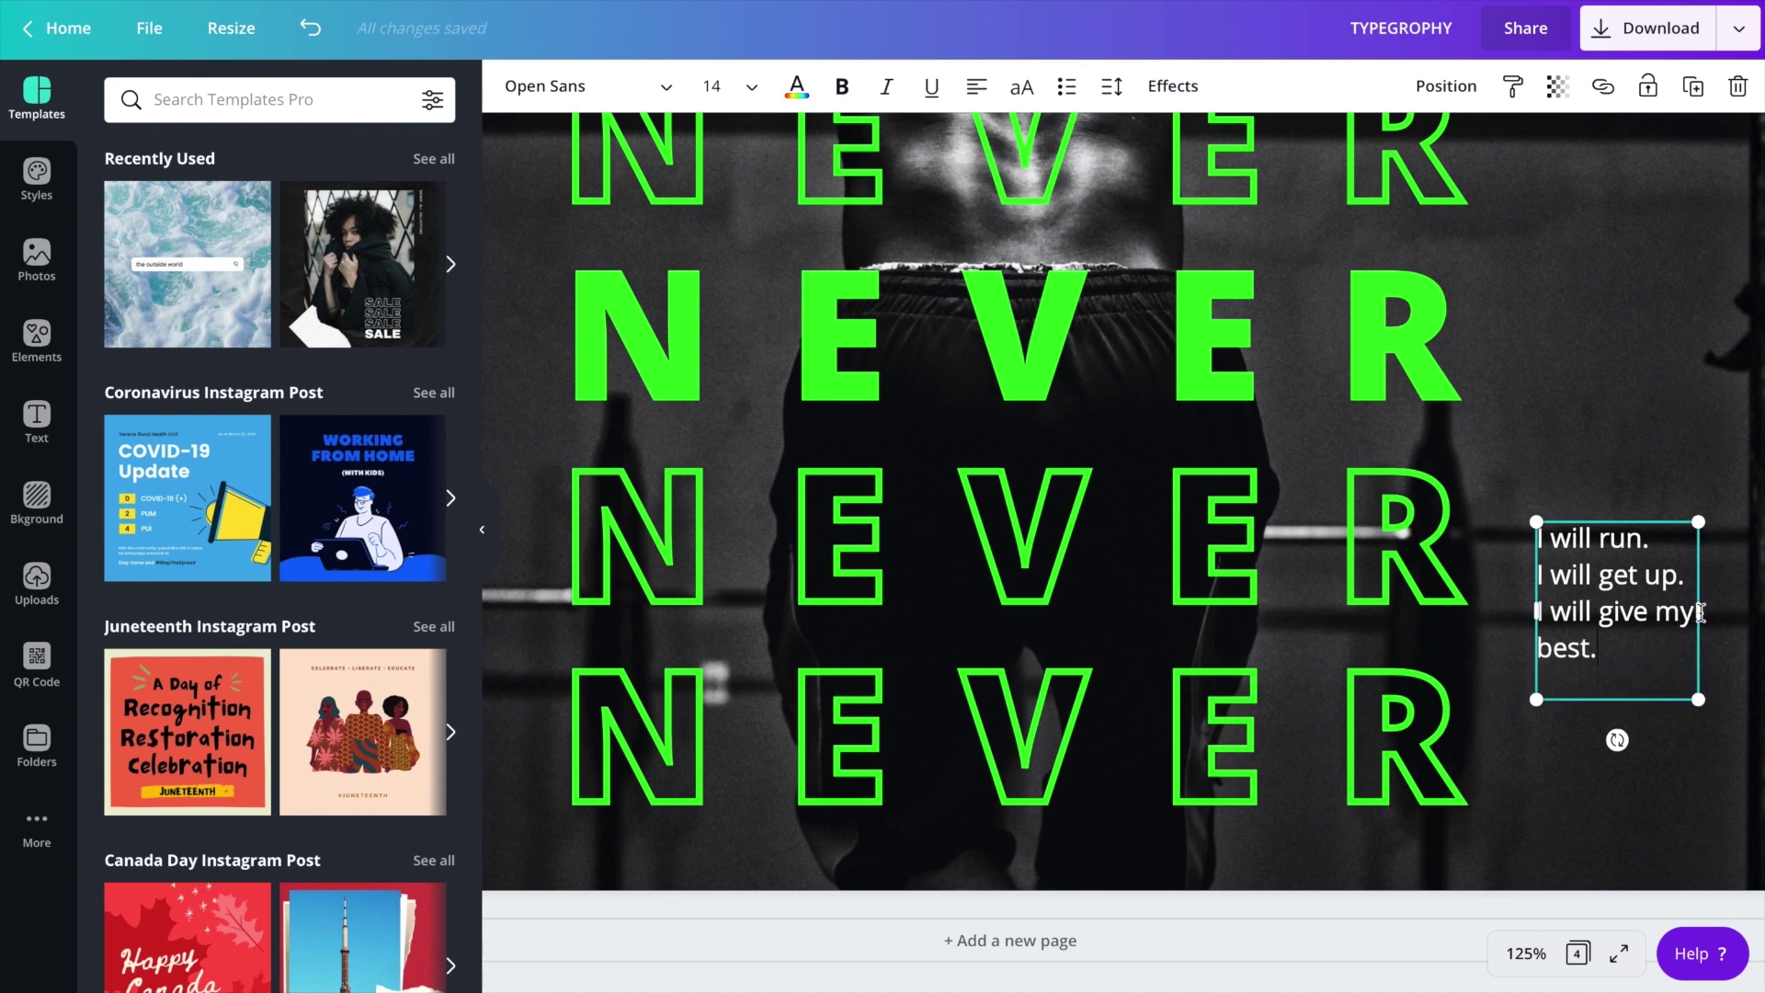
drag(1700, 612, 1543, 599)
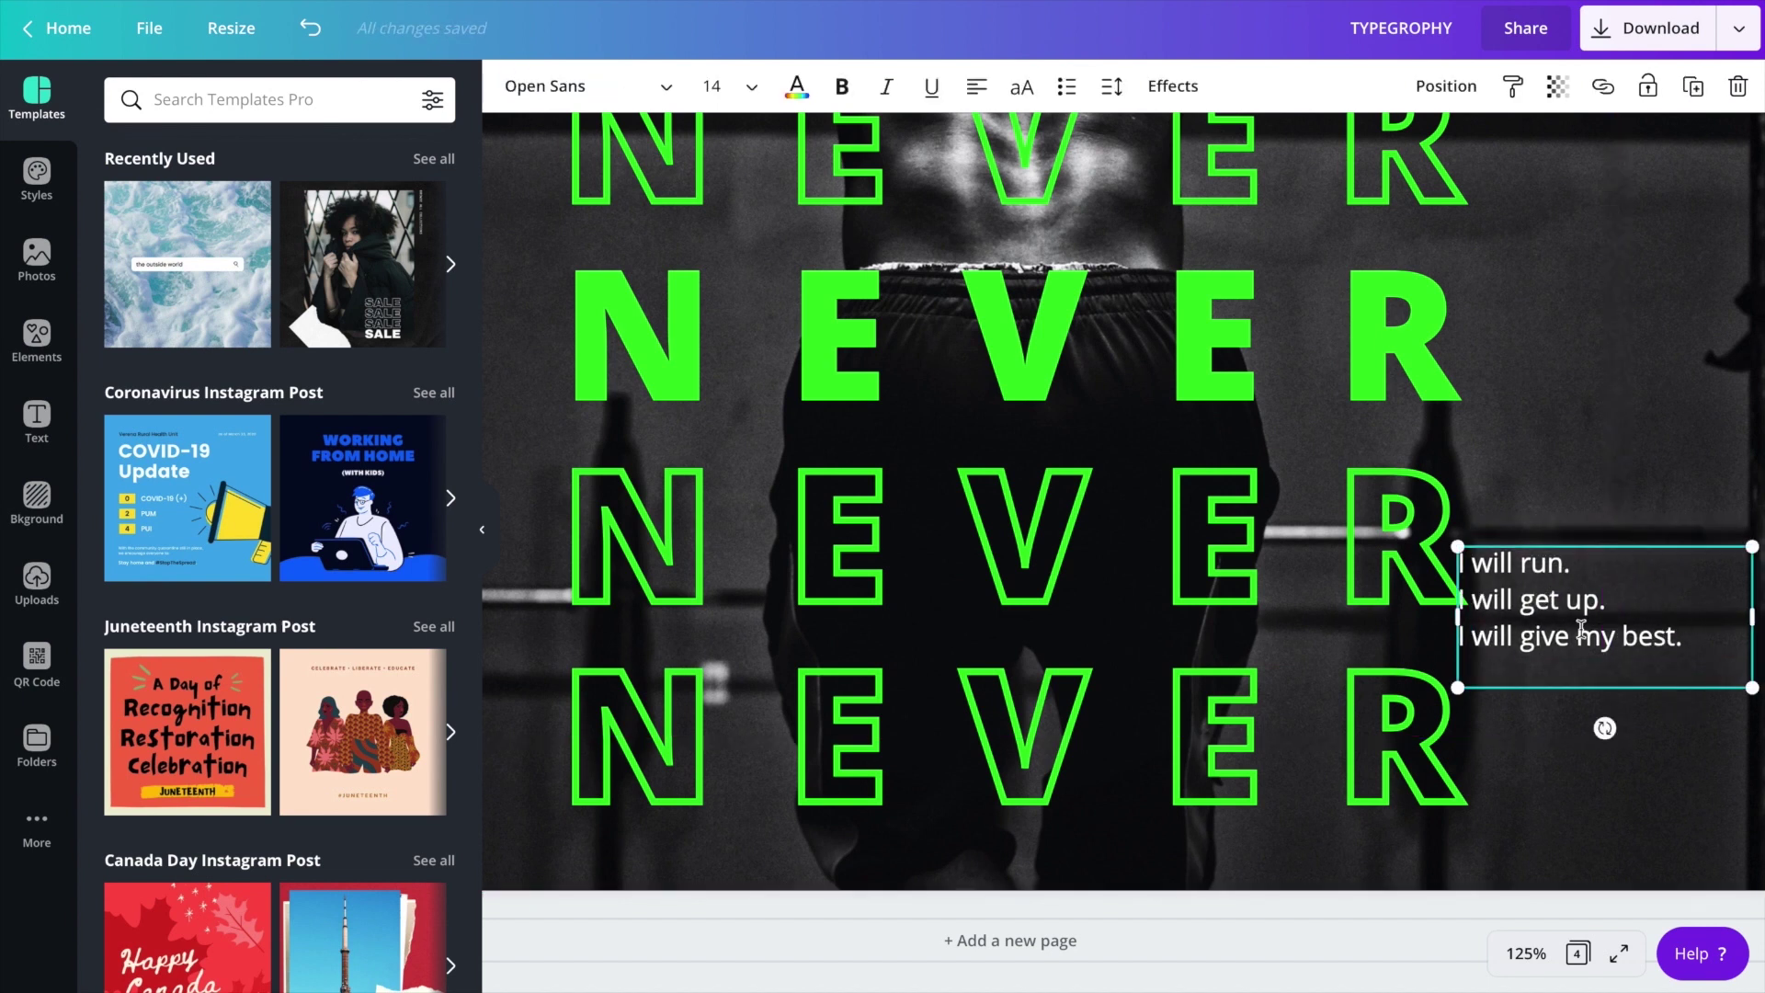
- Add a fourth line "I will not stop trying." and shift the text block right, clear of the NEVER letters
click(1682, 641)
key(Return)
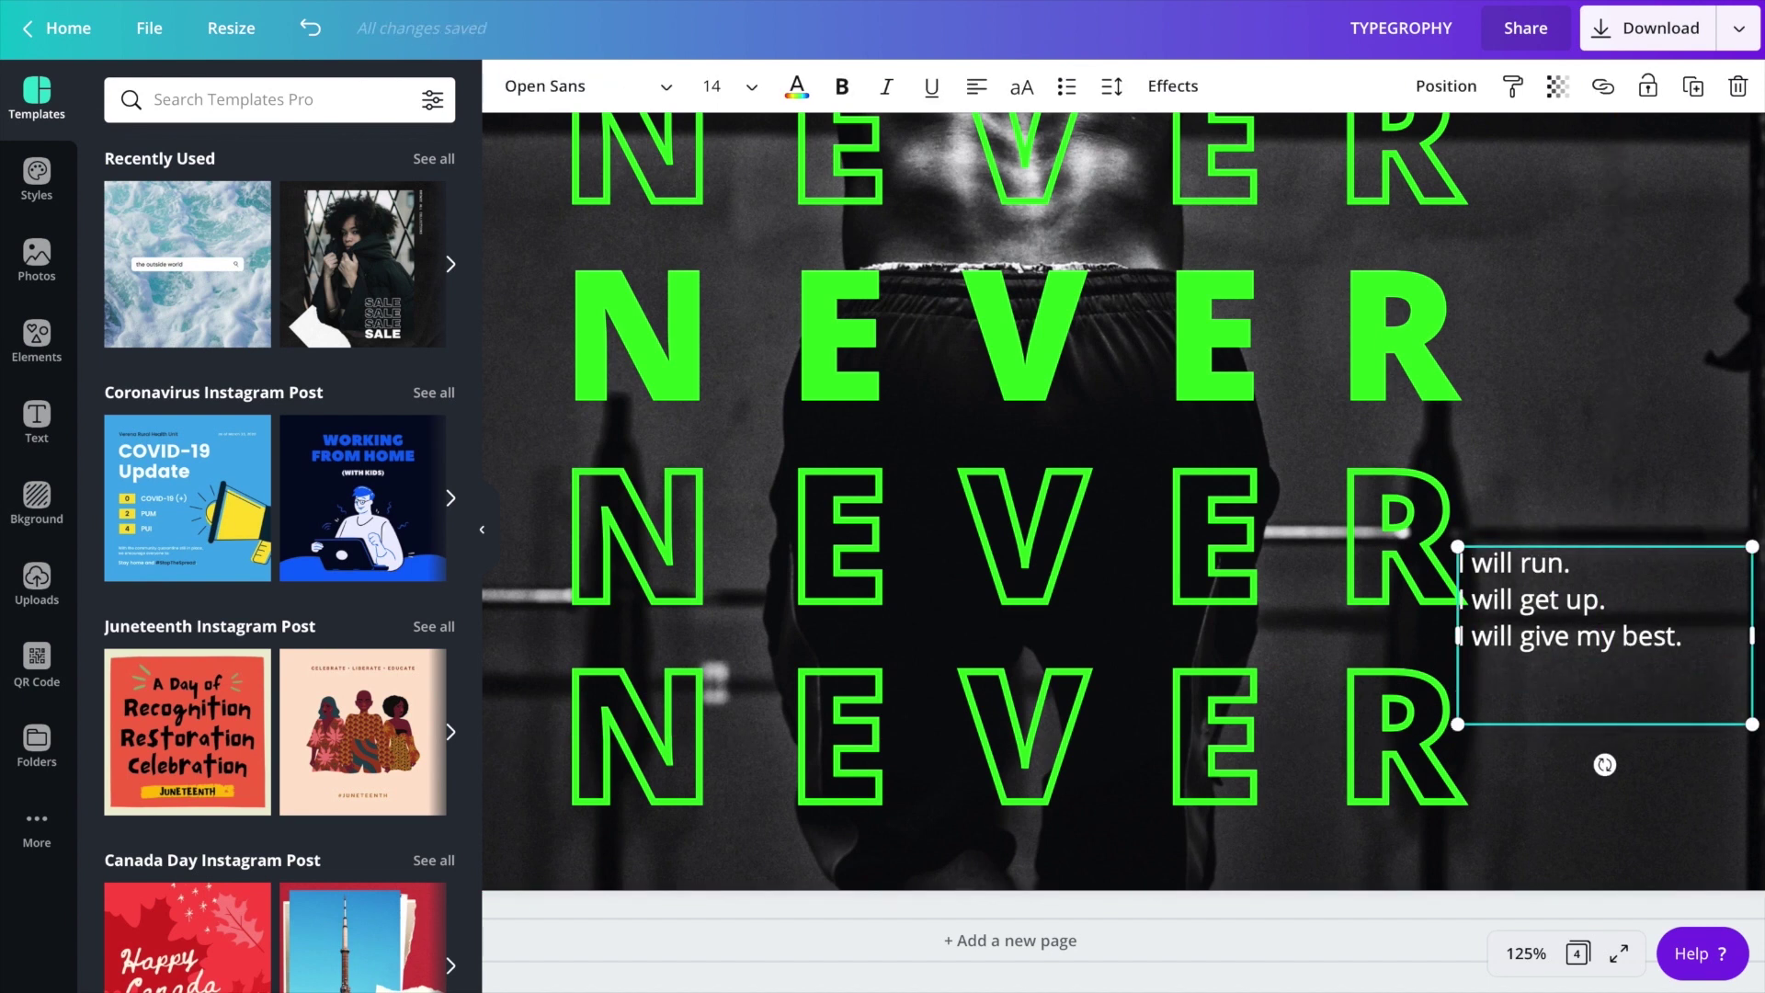
text(I will not sto)
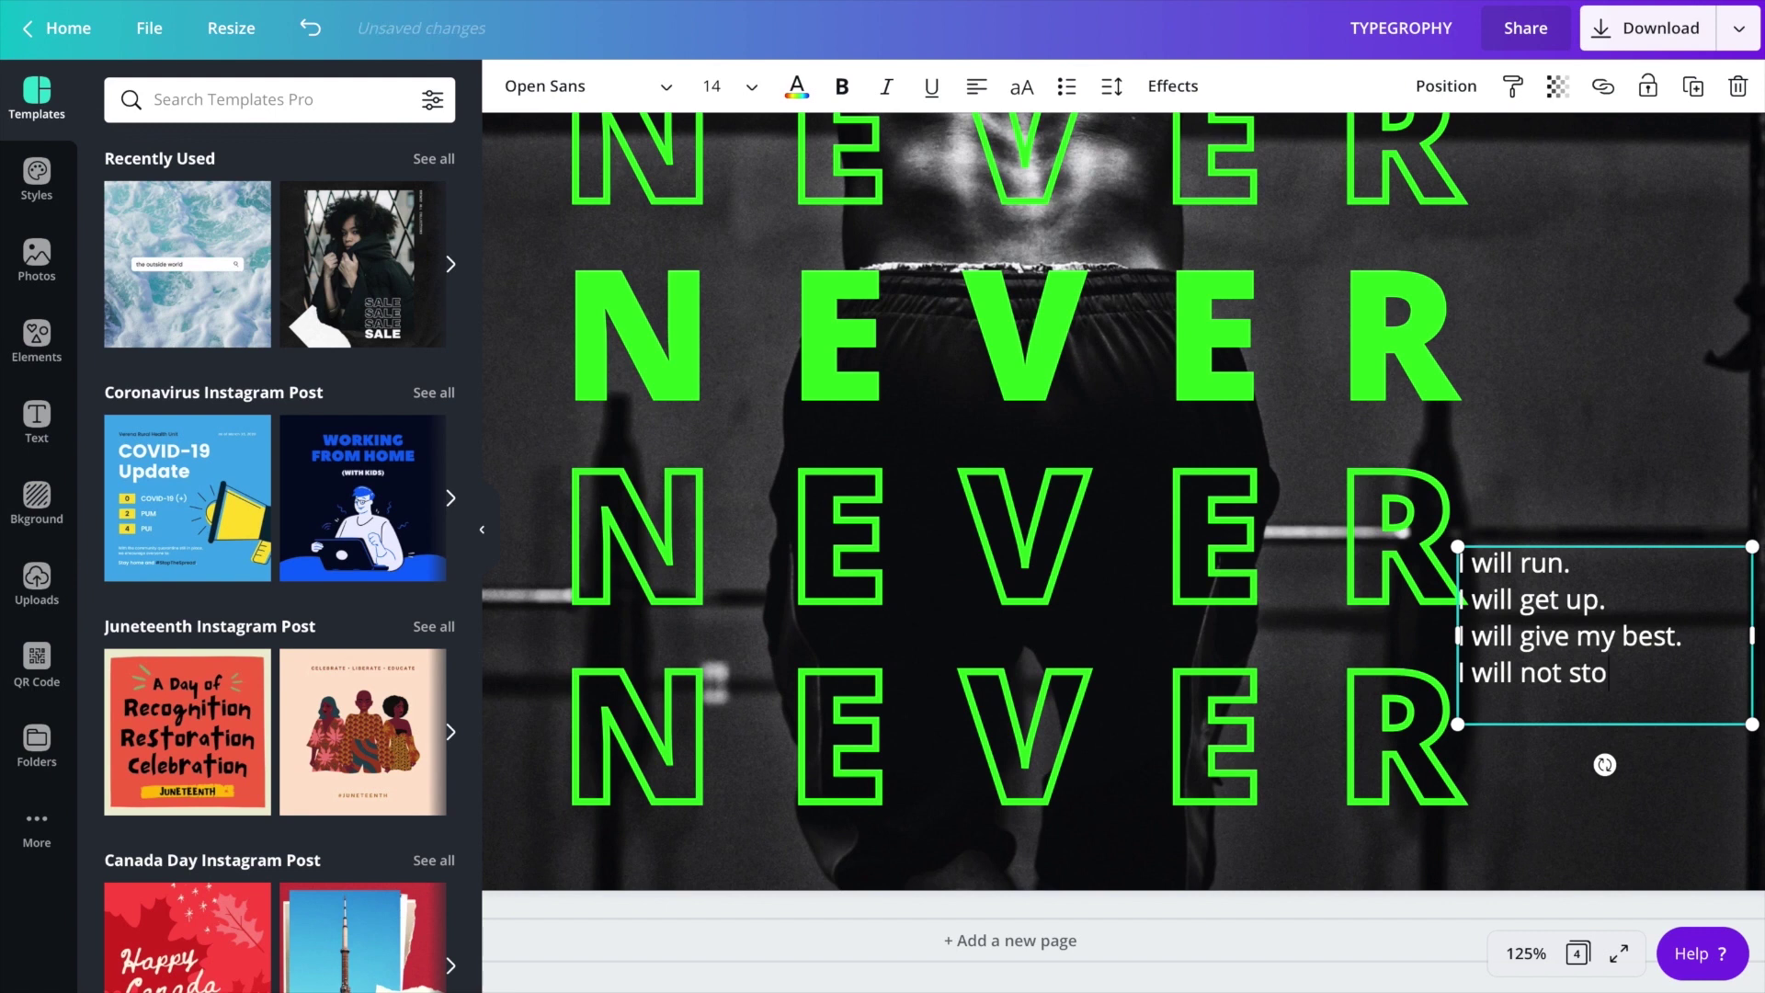
text(p trying.)
click(1634, 498)
drag(1579, 610, 1601, 608)
click(1553, 526)
click(1669, 443)
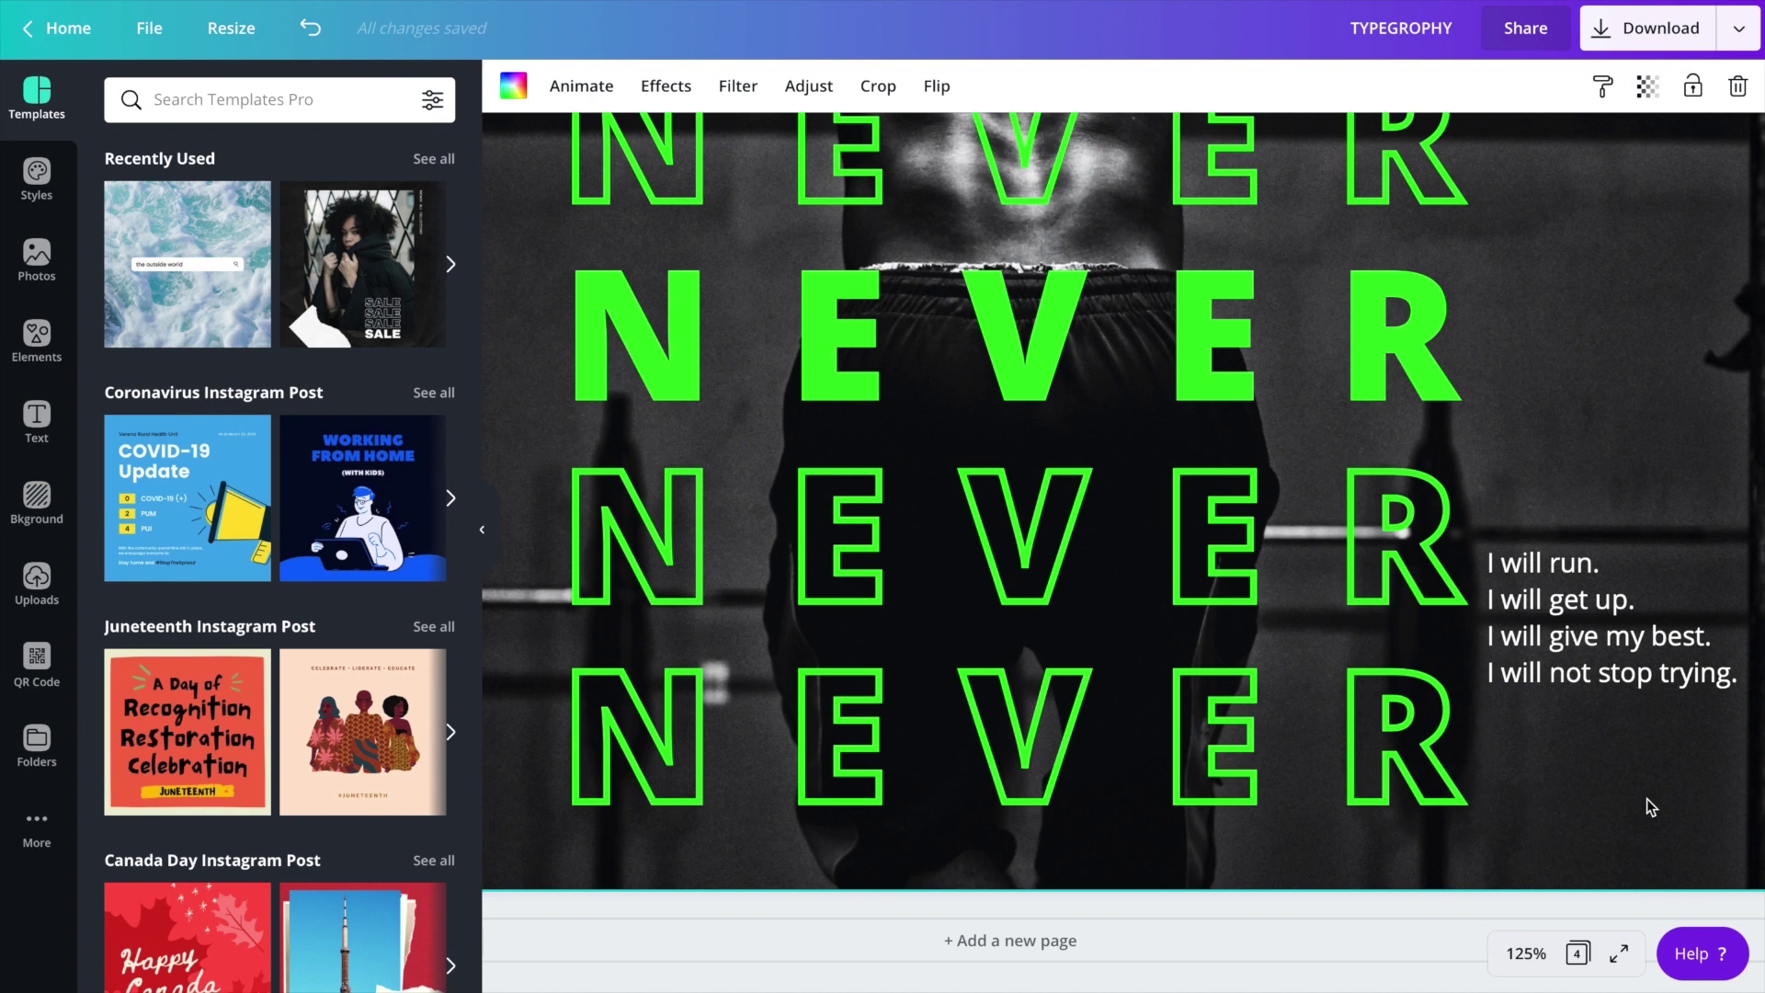
- Set the four-line text's font size to 7 and move the block slightly toward the photo's right edge
click(1608, 664)
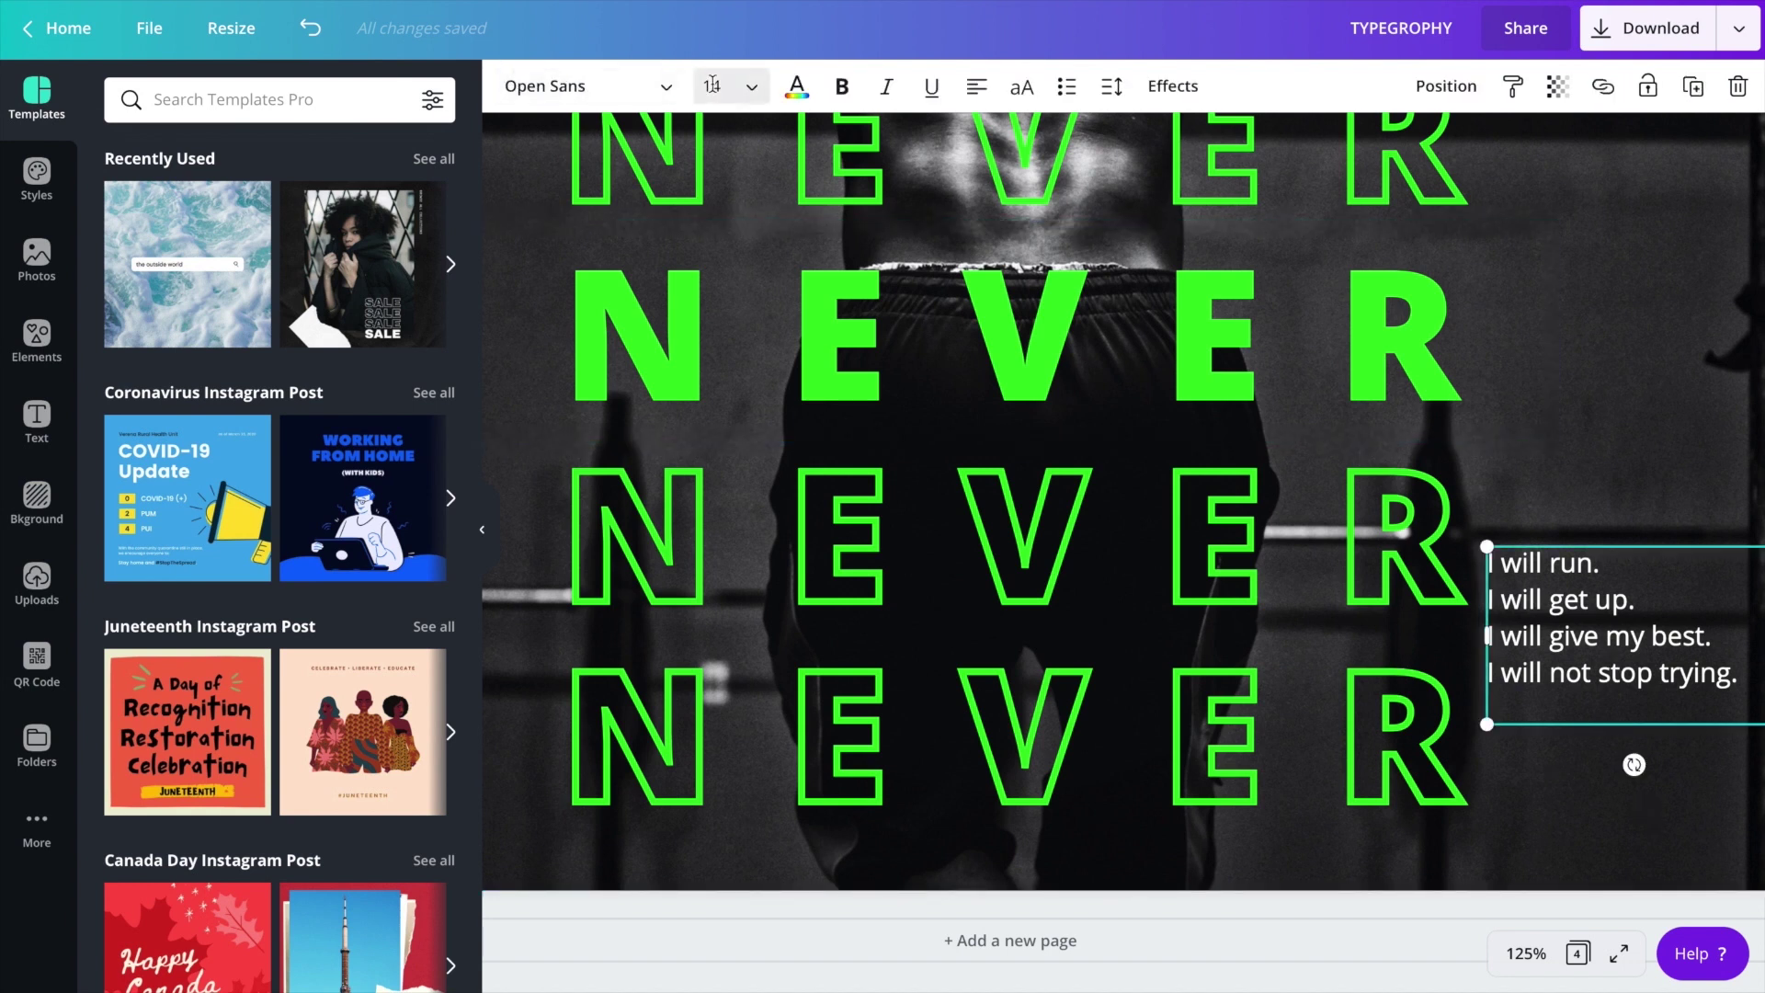
click(714, 87)
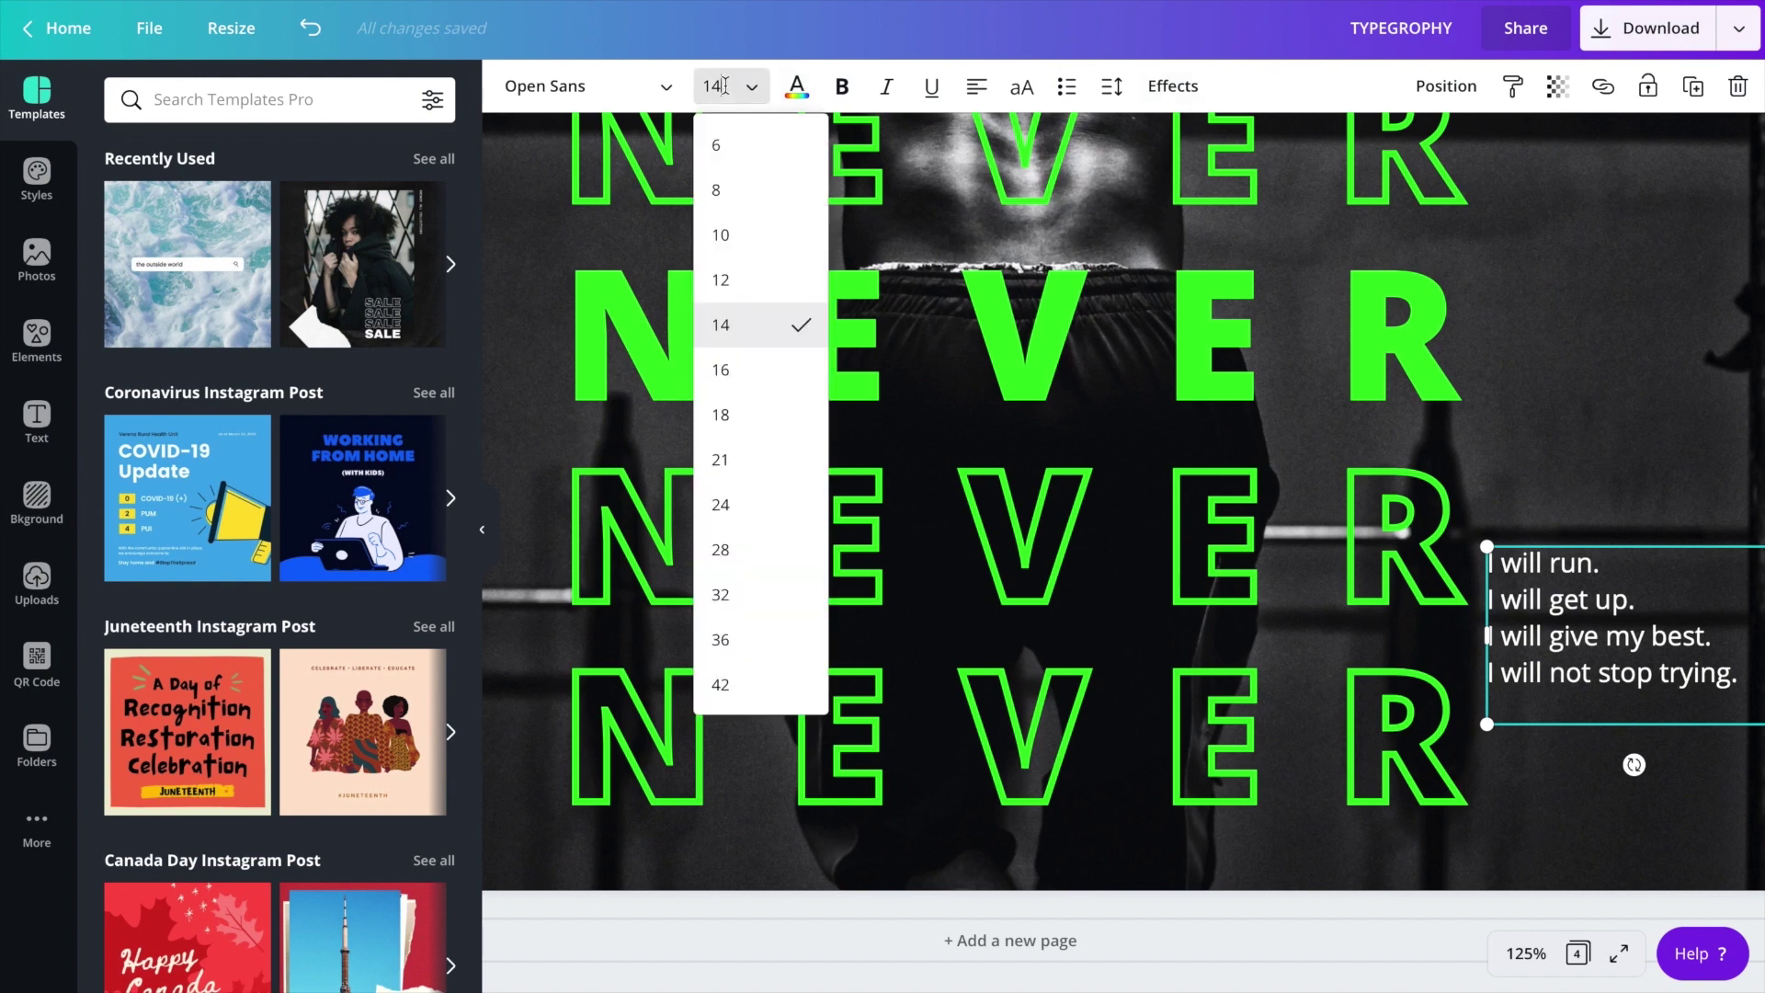
click(736, 157)
click(722, 86)
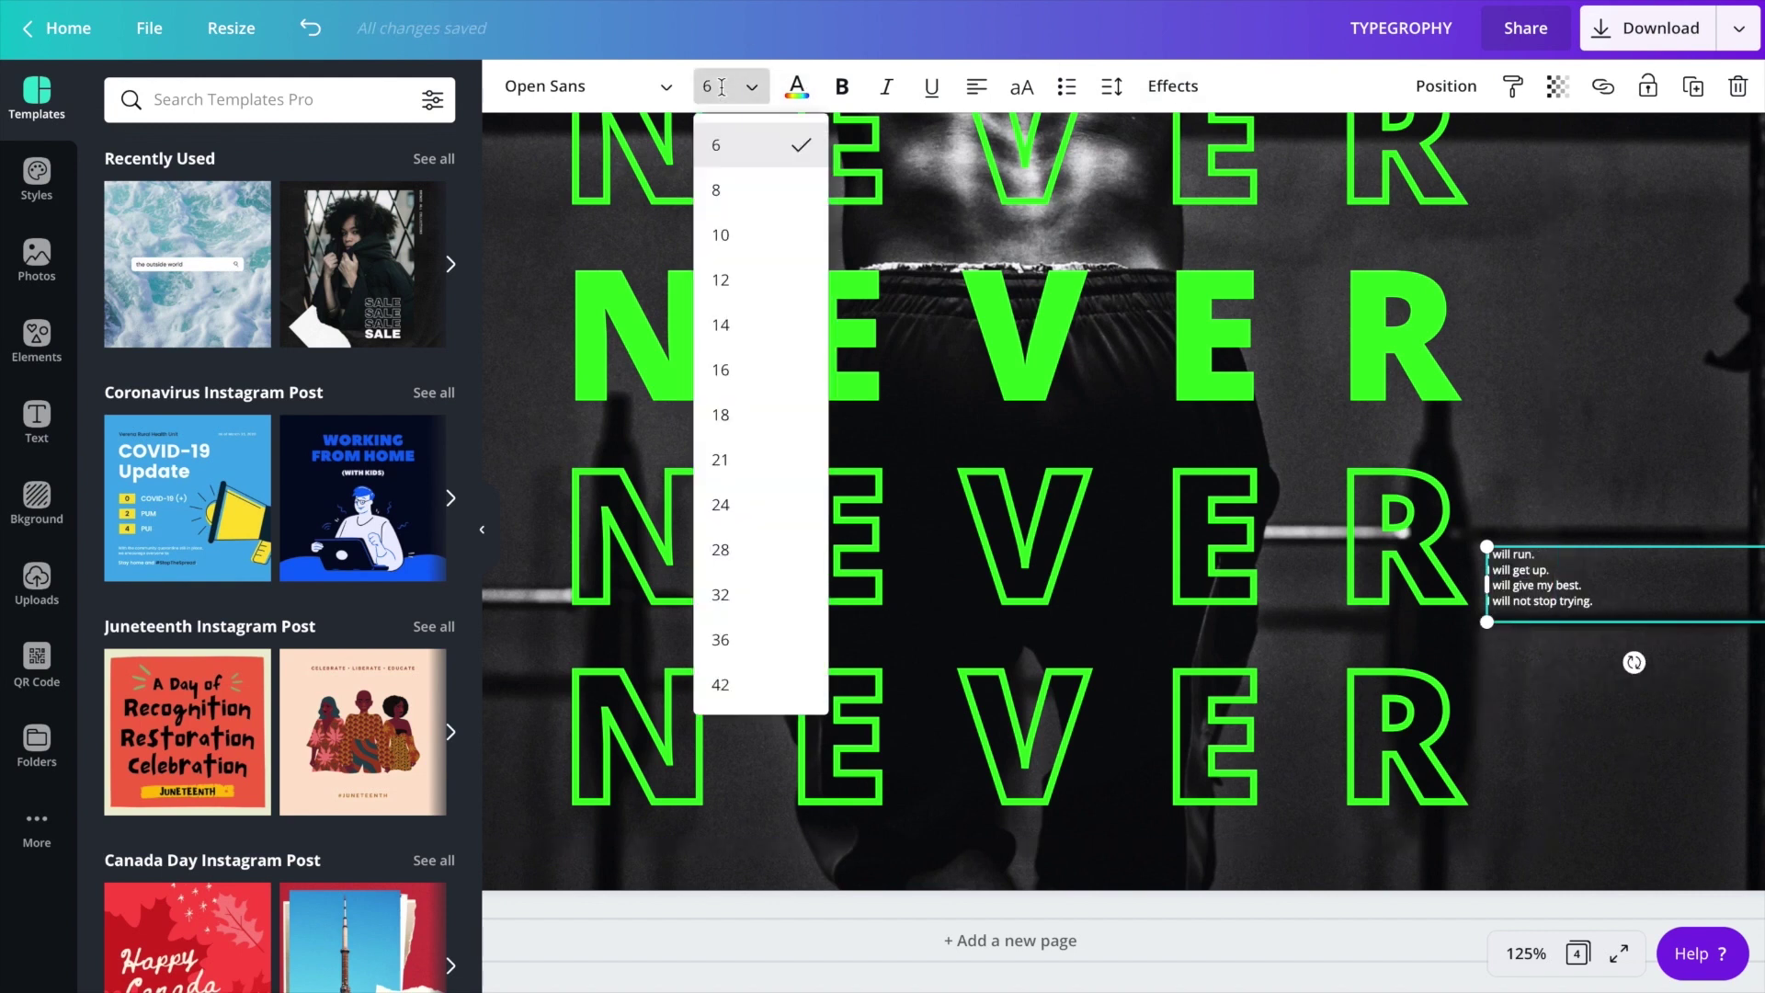
key(Return)
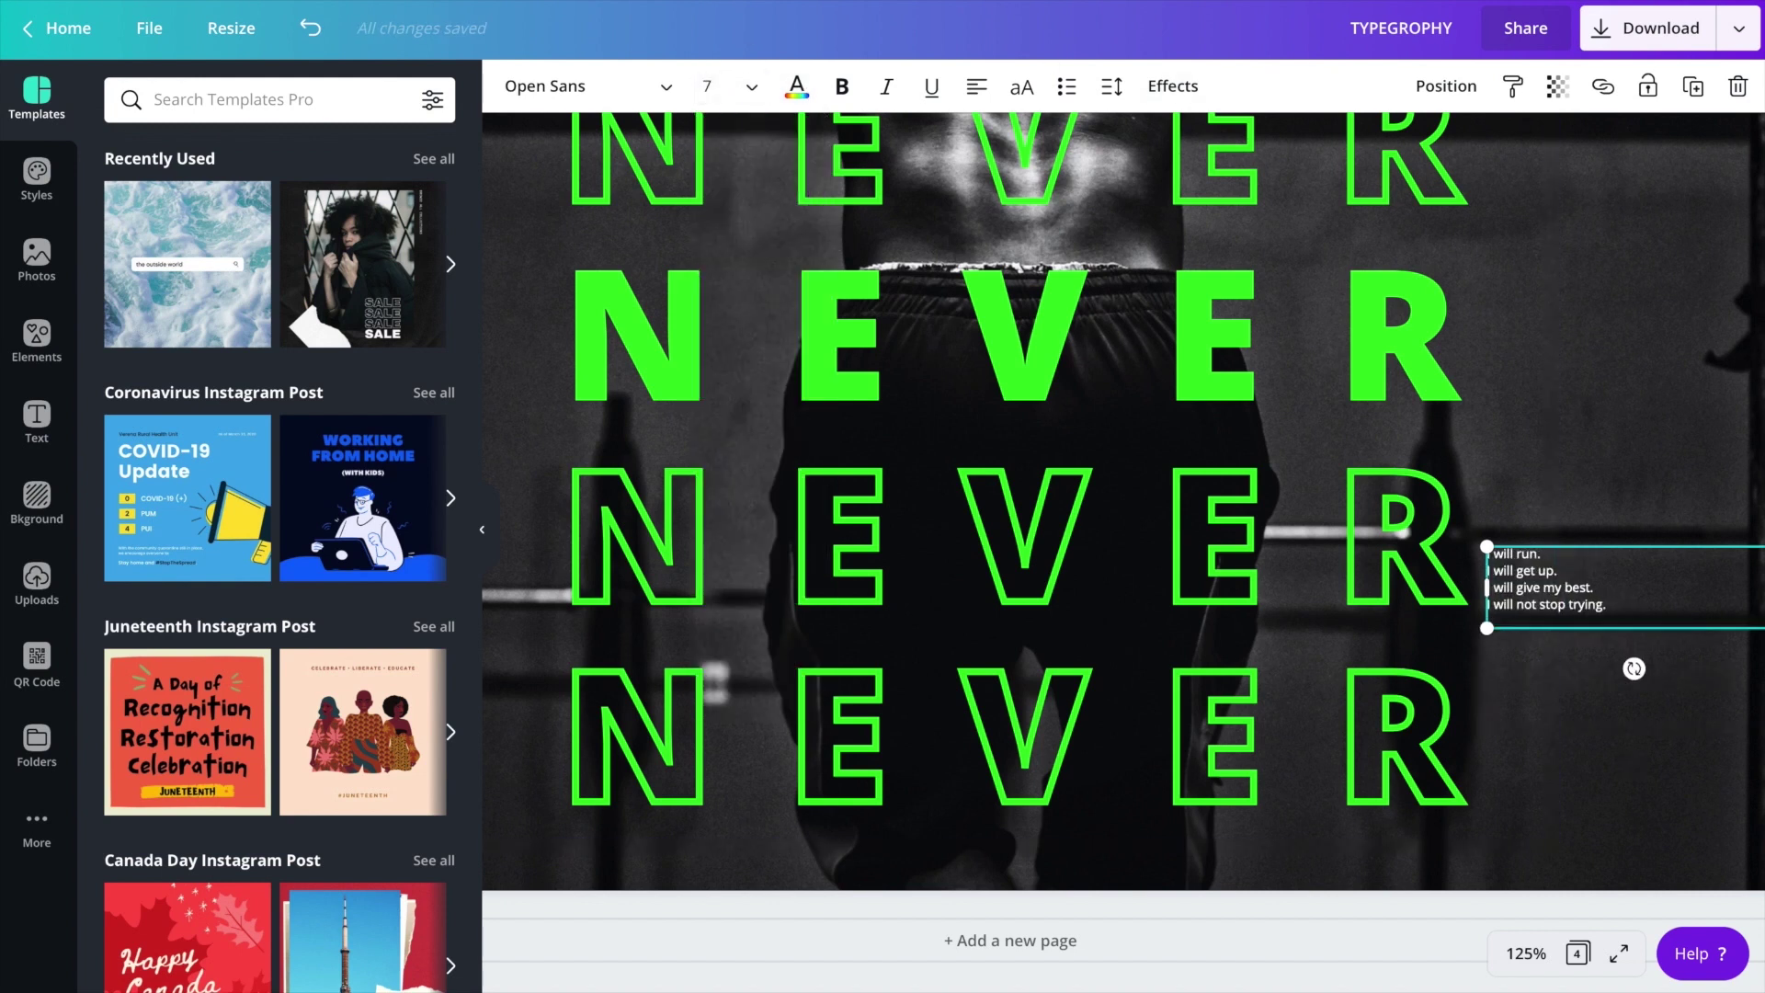
drag(1577, 581, 1633, 587)
scroll(1631, 587, right, 1)
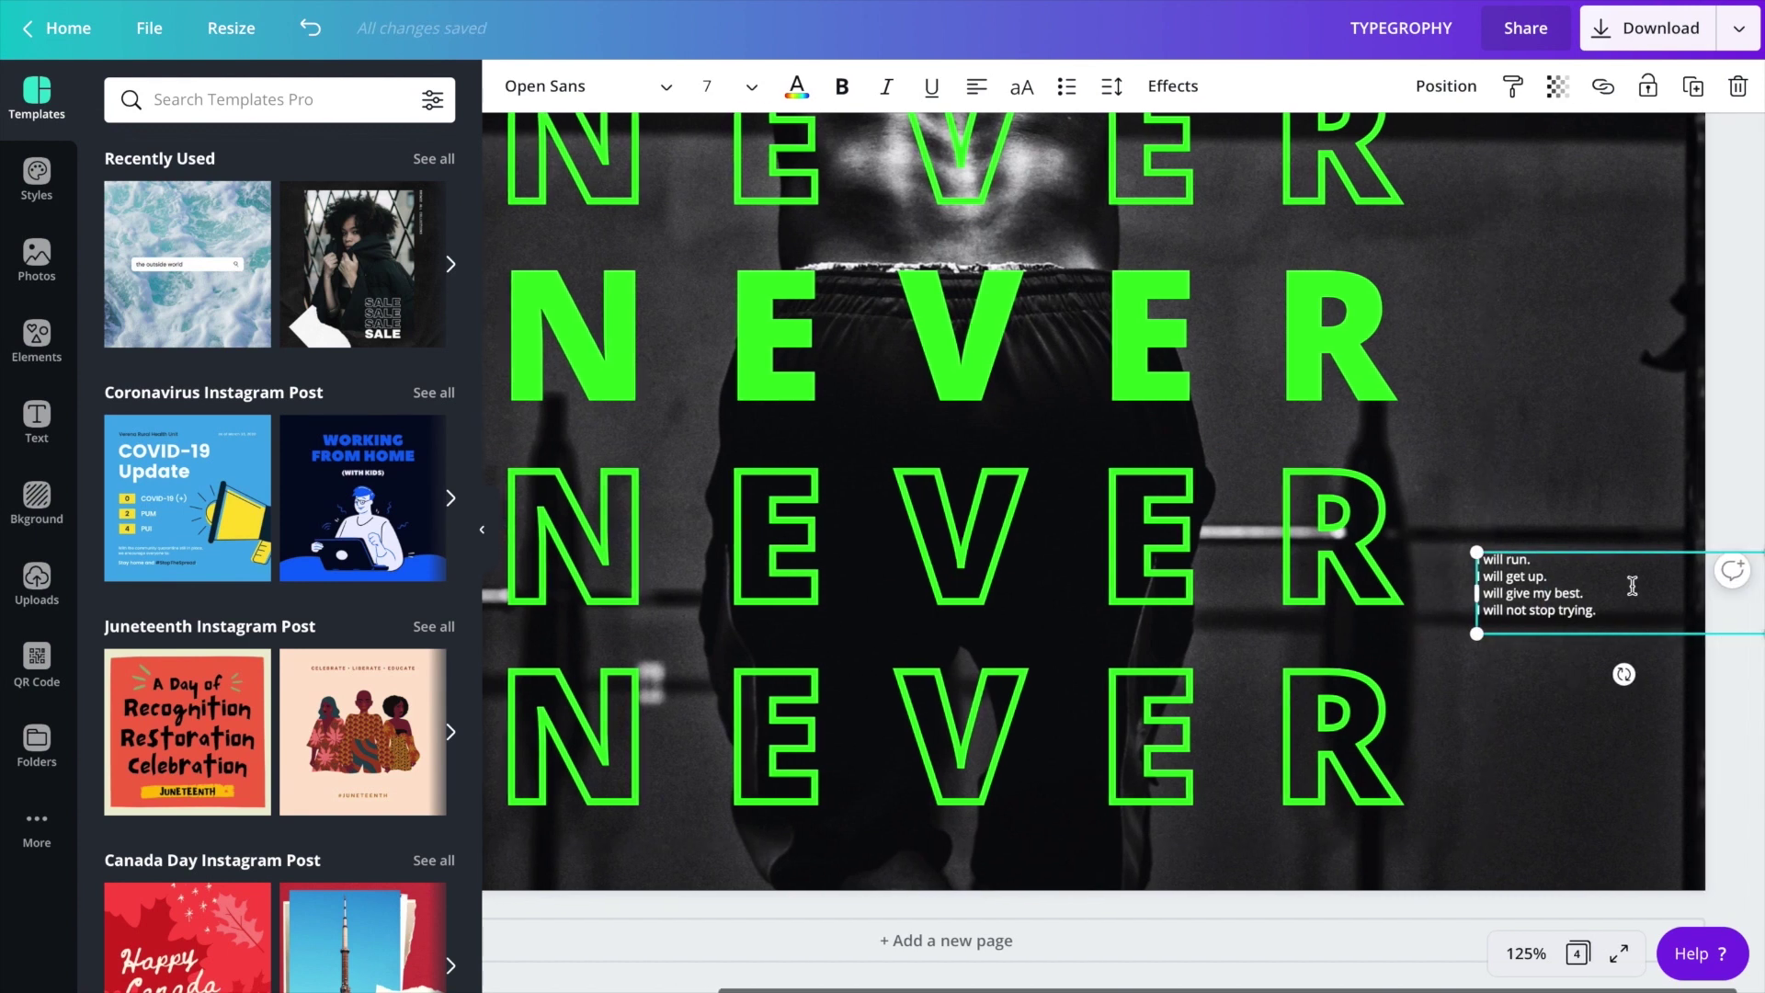
- Stand the four-line text vertically, color it the neon green, and place it along the photo's right edge
drag(1619, 672, 1635, 593)
click(797, 86)
click(188, 310)
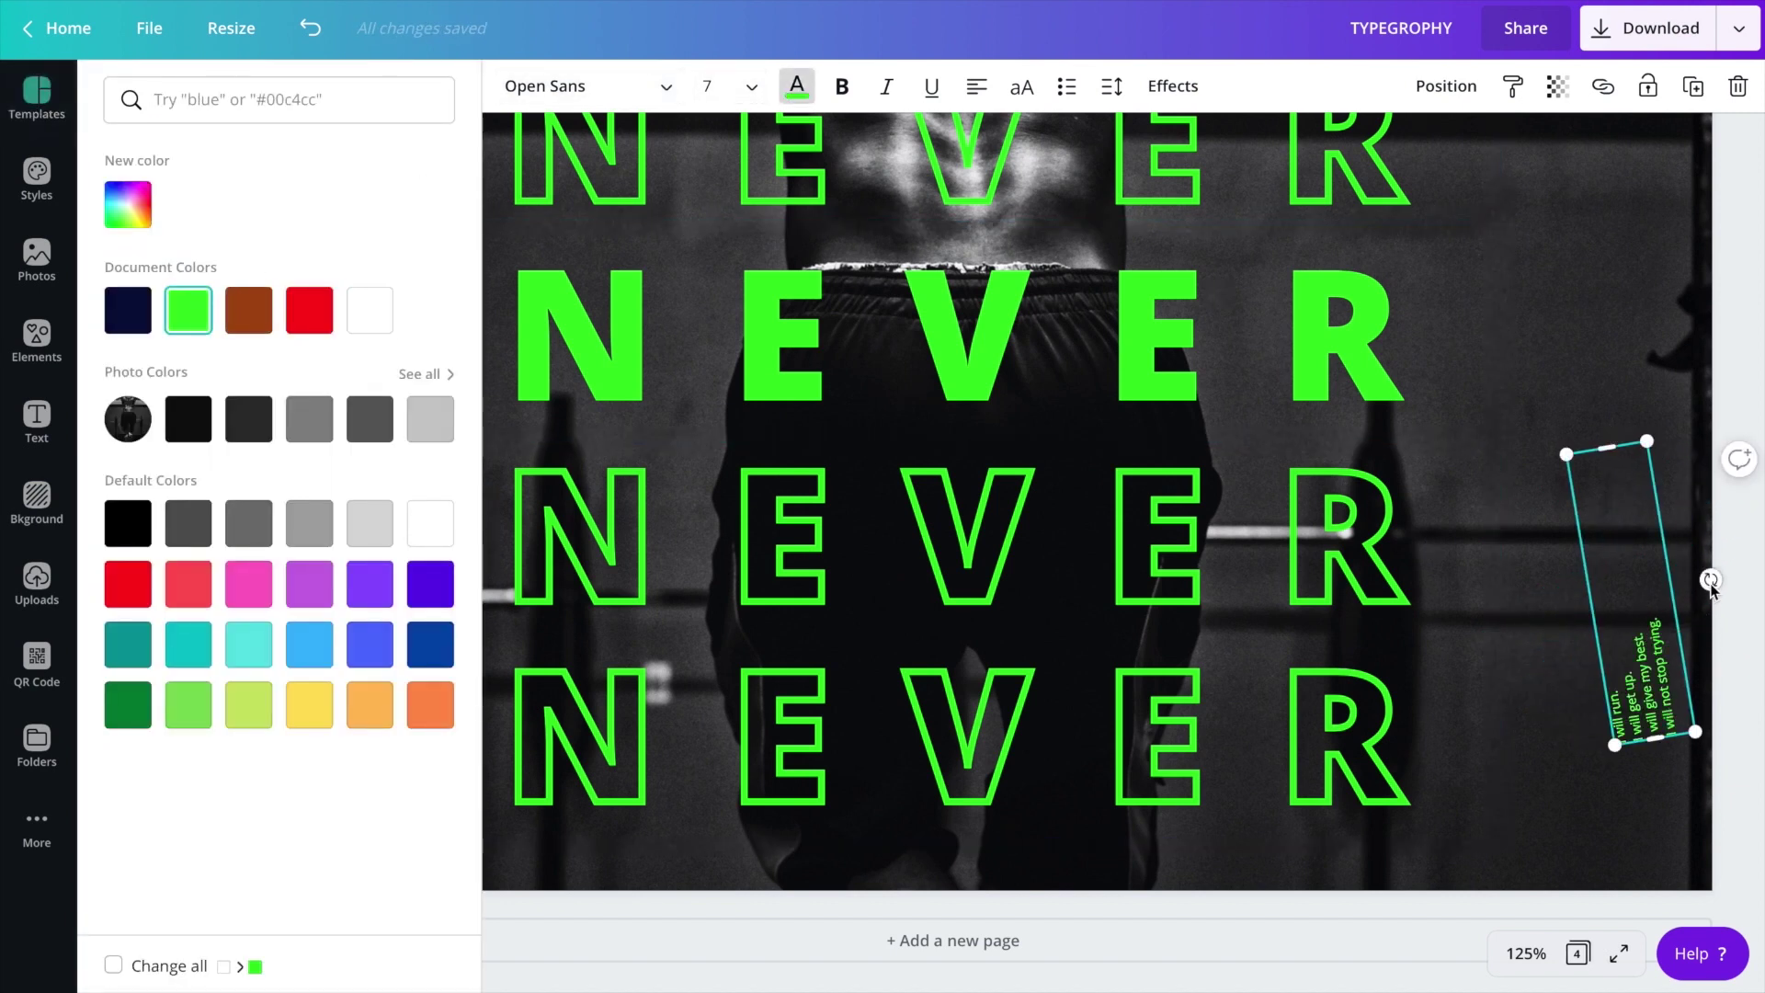
drag(1711, 589, 1715, 602)
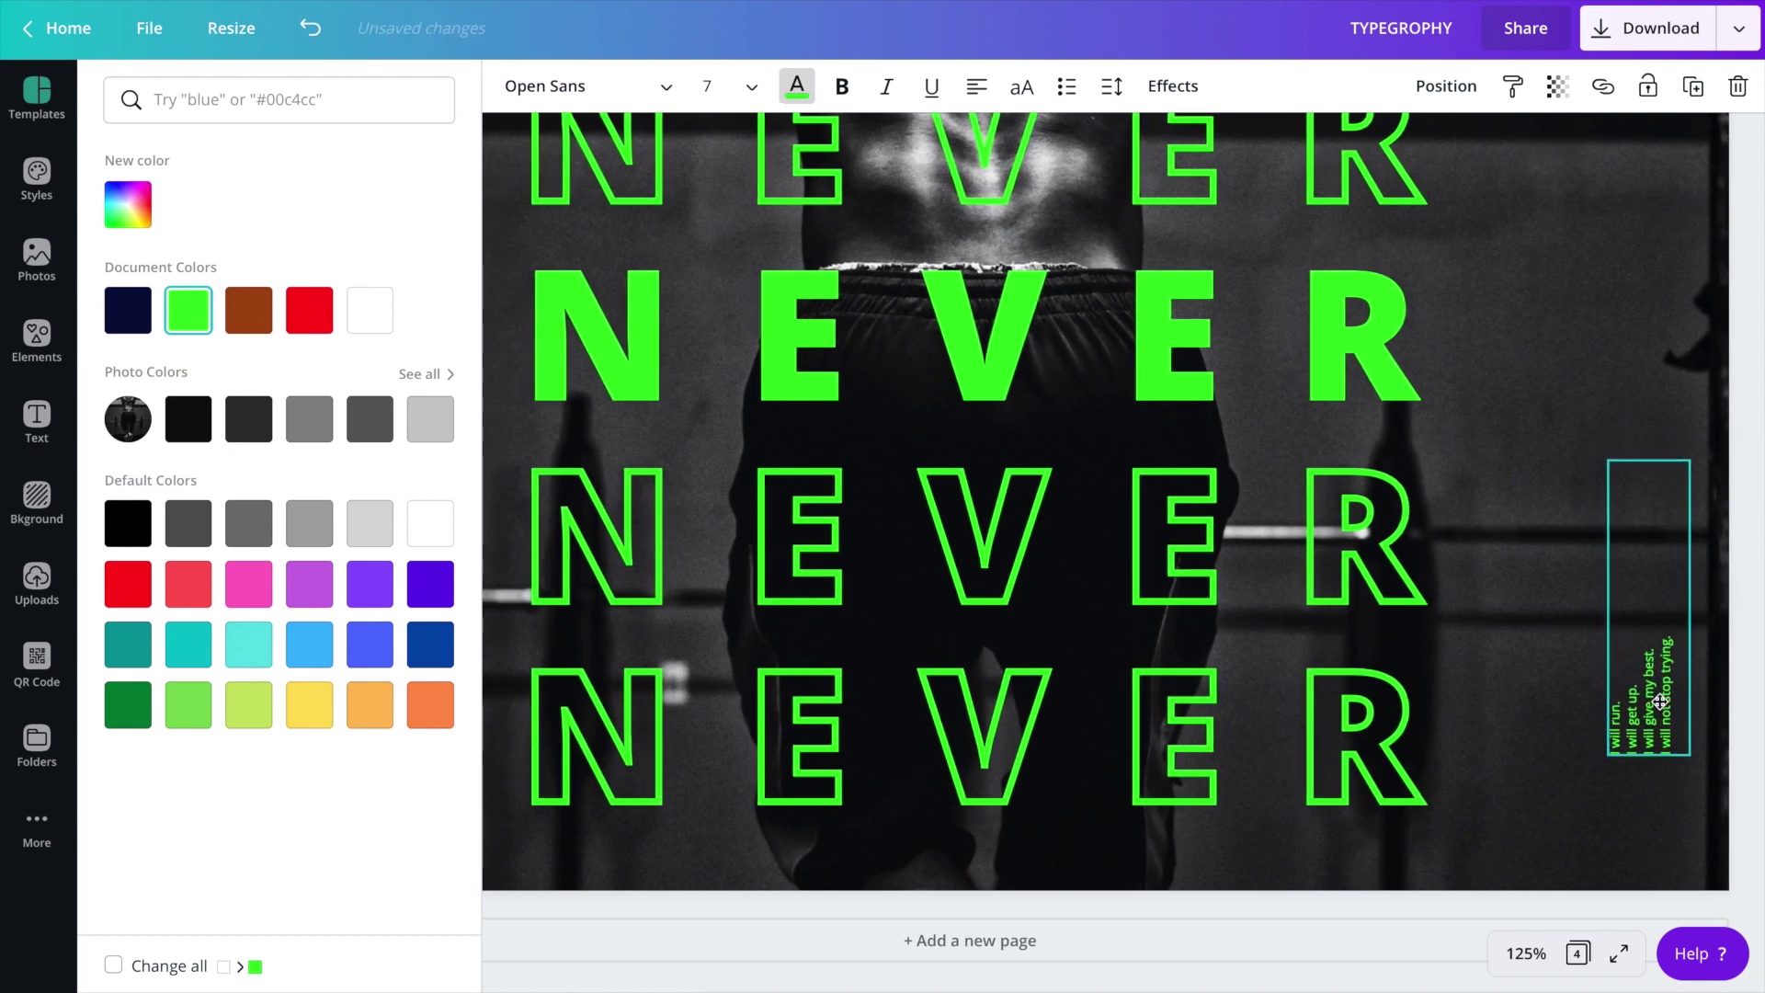
drag(1634, 653, 1634, 468)
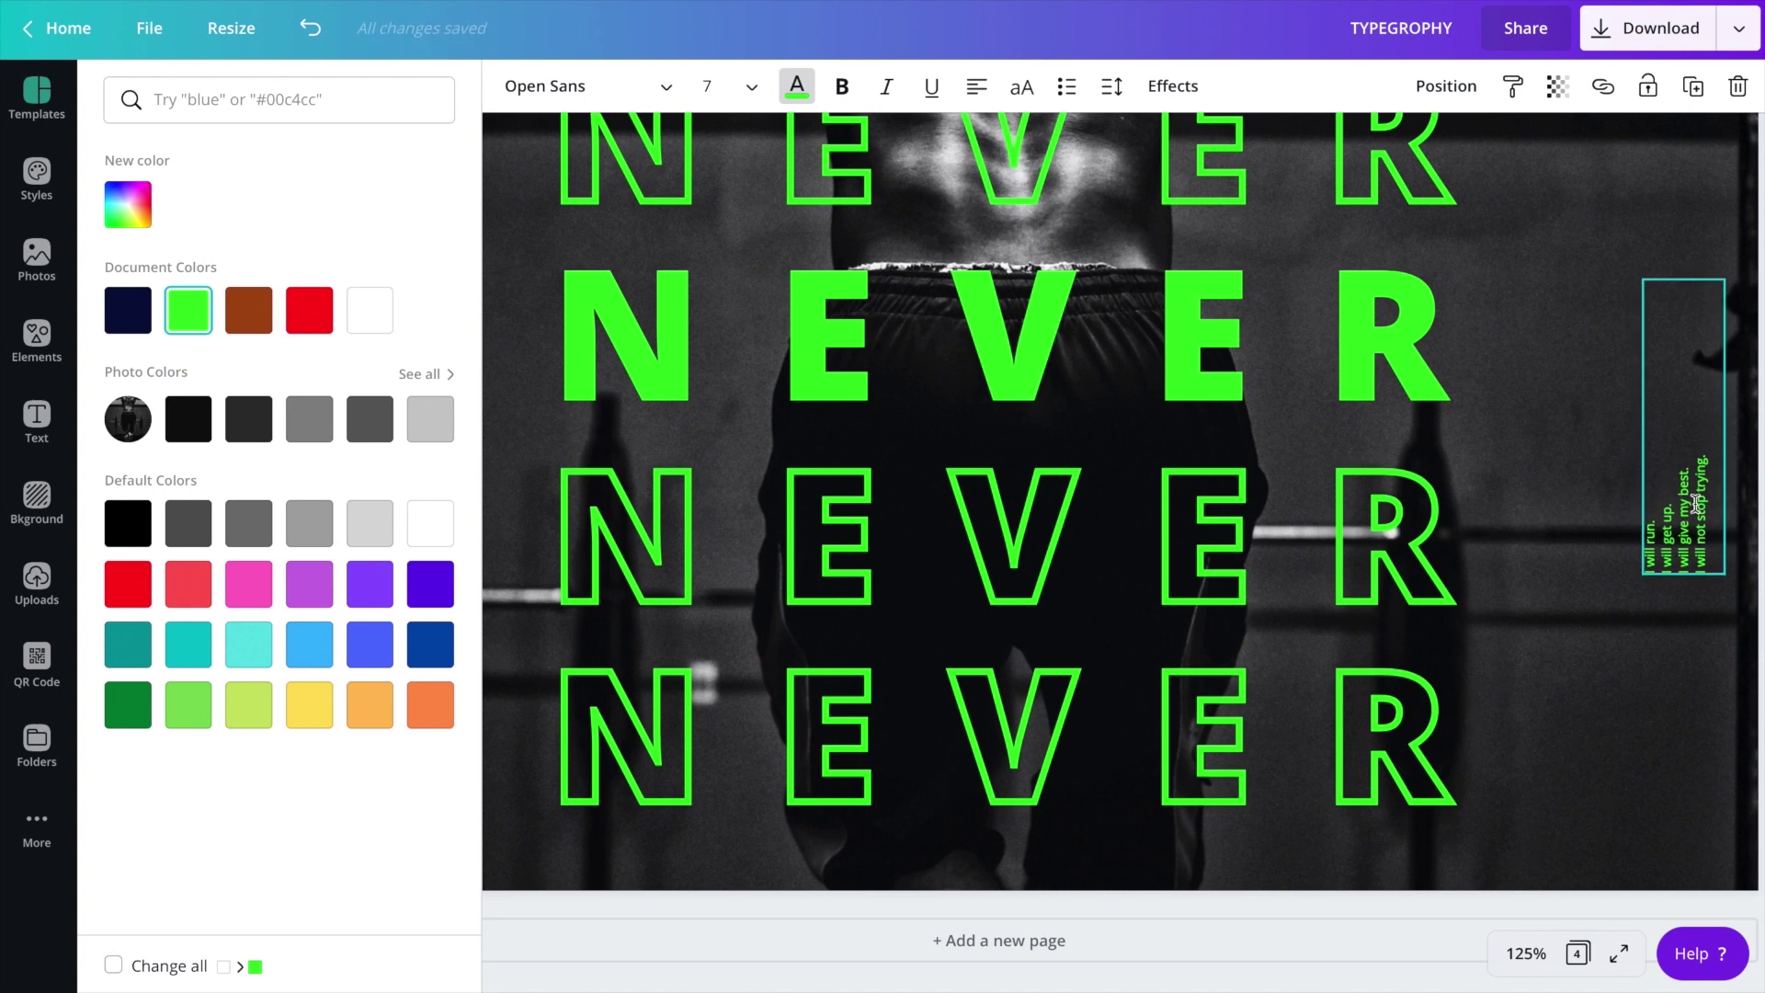
key(Escape)
click(1555, 527)
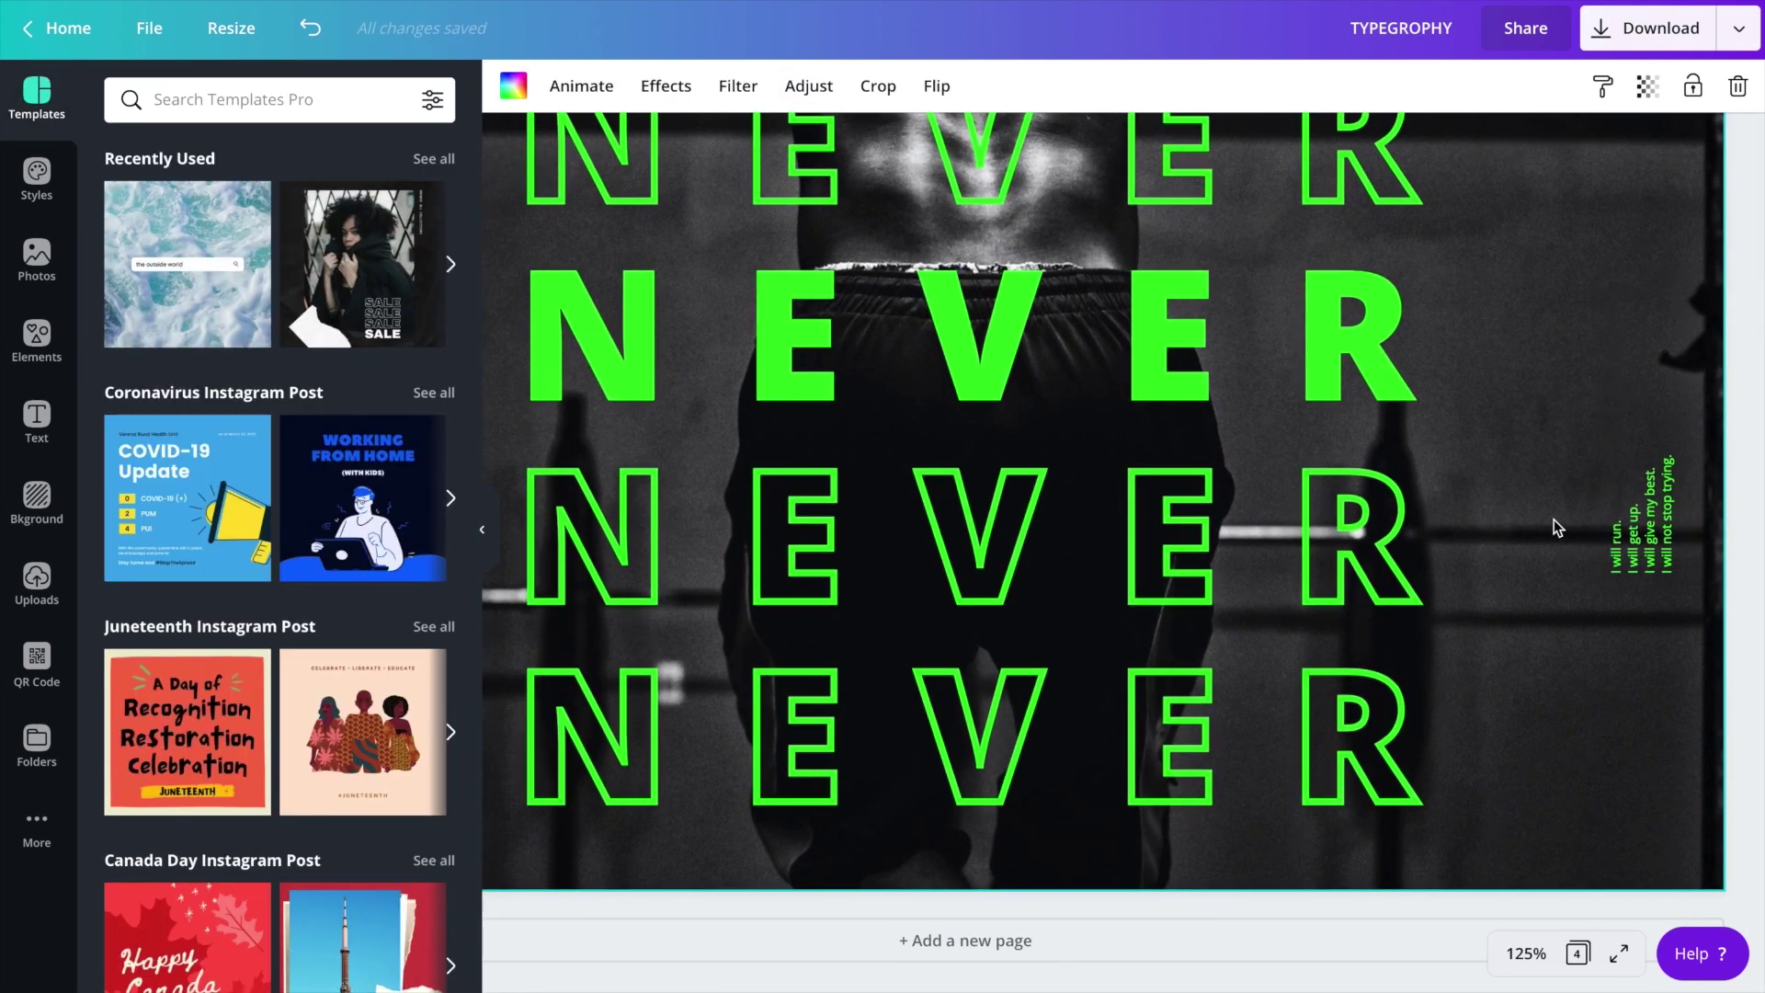
- Add a rectangle, shrink it to a narrow upright bar, and place it below the small vertical text near the photo's lower-right corner
click(1519, 956)
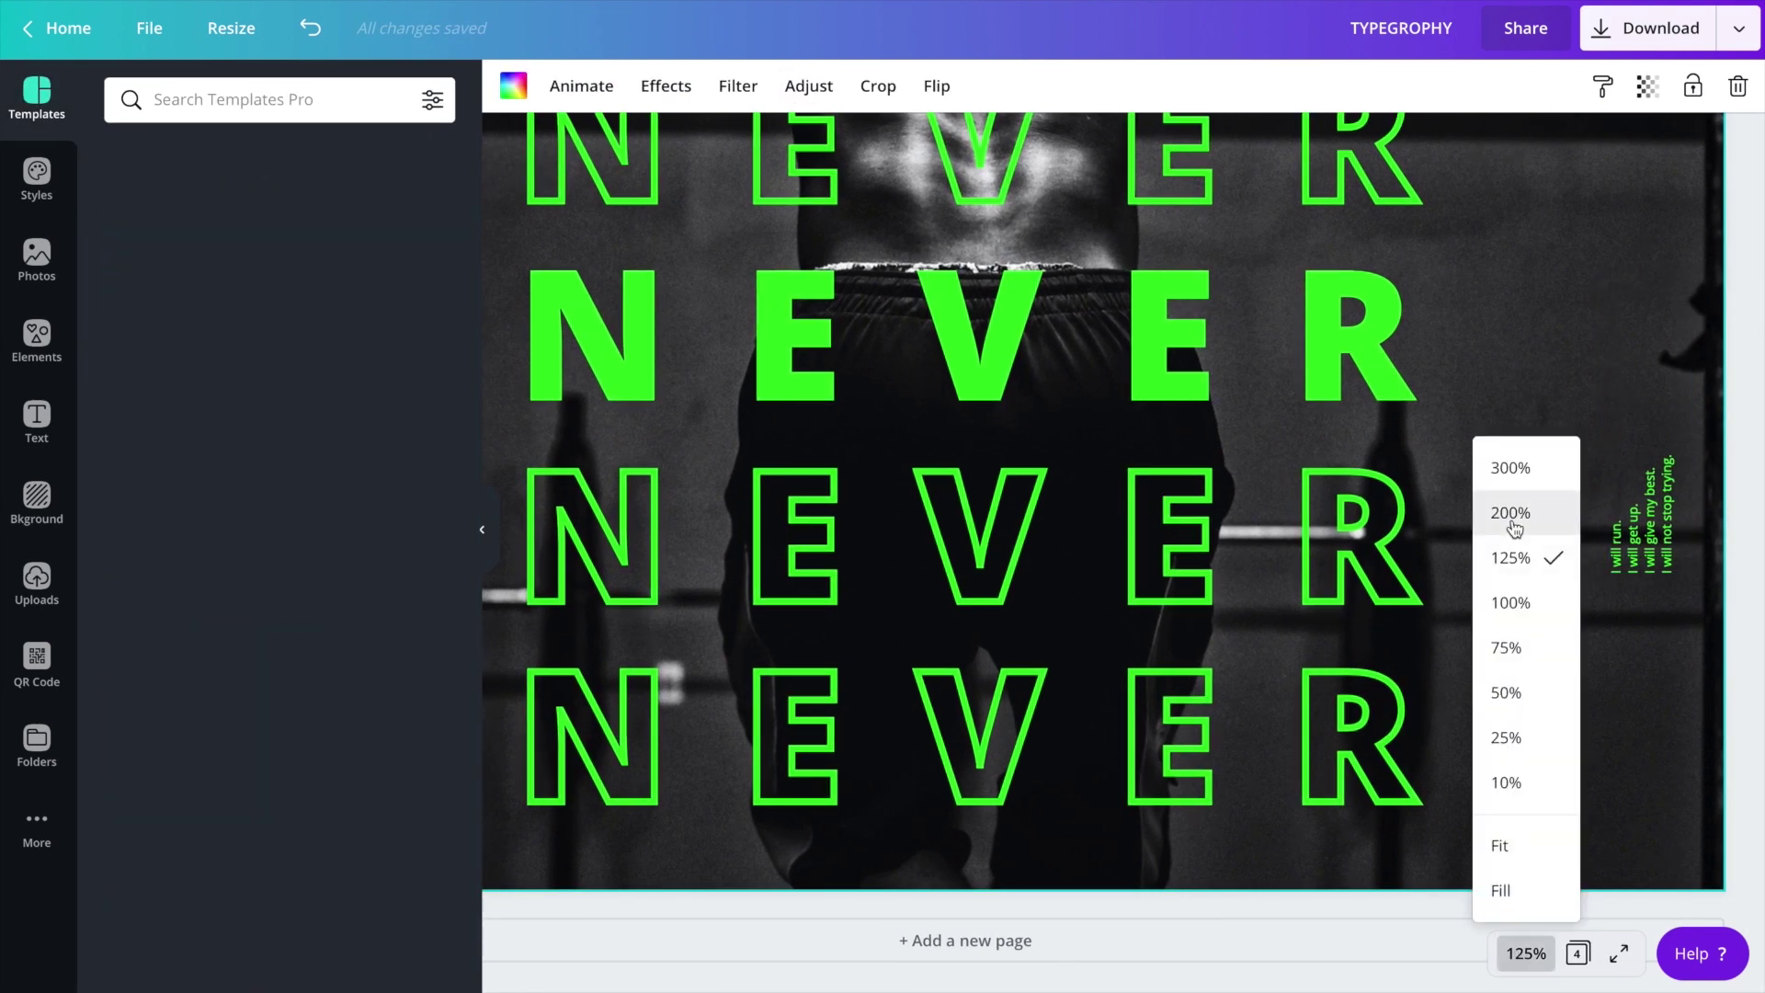
click(1528, 850)
key(r)
drag(1409, 246, 1201, 705)
drag(877, 737, 1389, 757)
drag(1429, 827, 1439, 826)
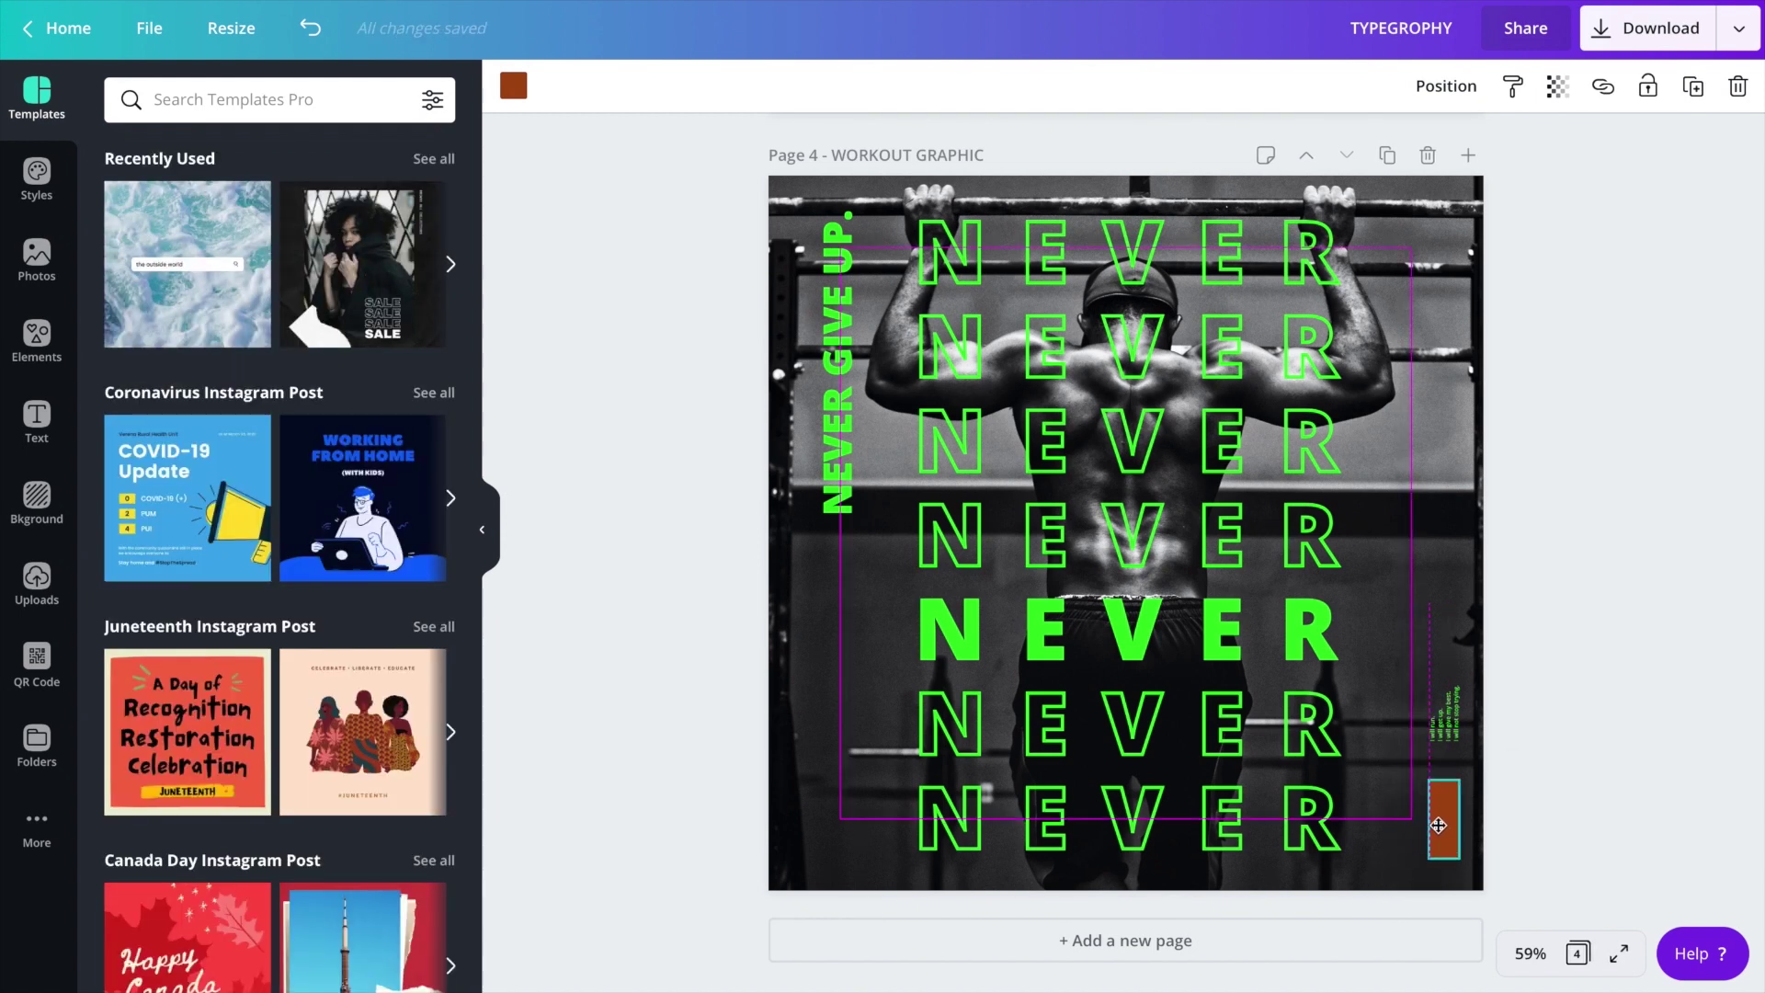
- Insert the barcode graphic from the recently used elements and move it over the lower NEVER lines toward the rectangle
click(1528, 953)
click(1537, 605)
click(1540, 958)
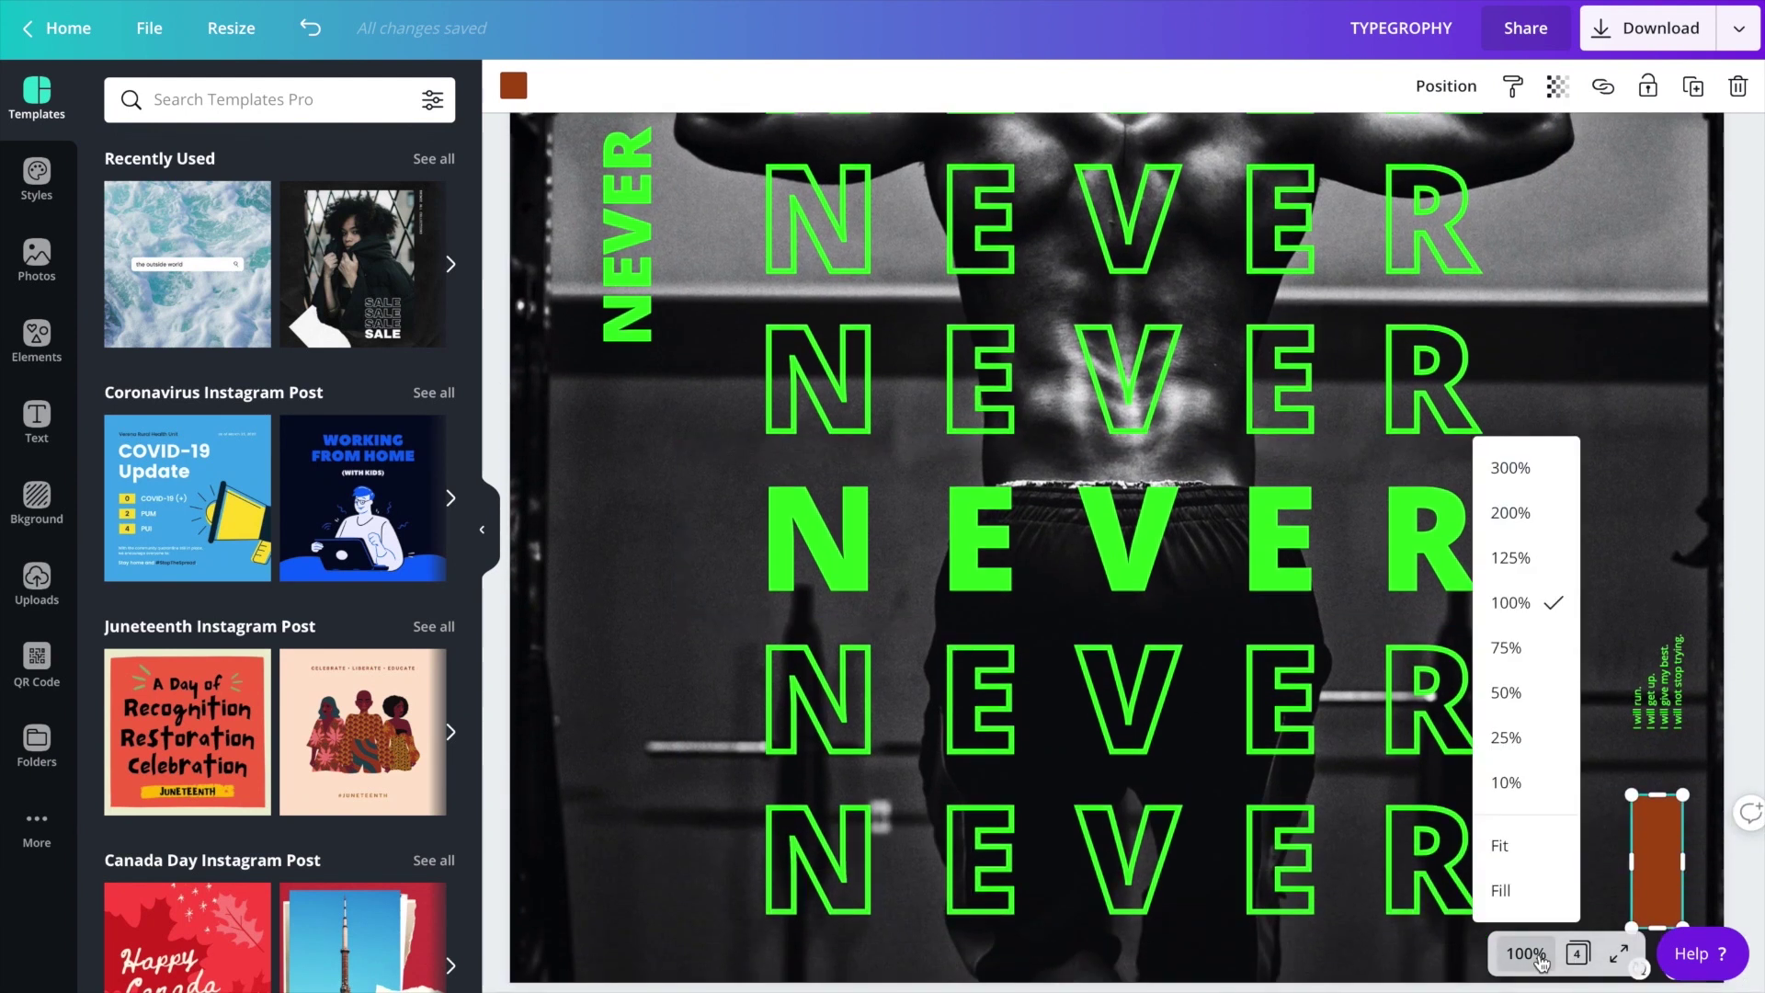
click(1540, 557)
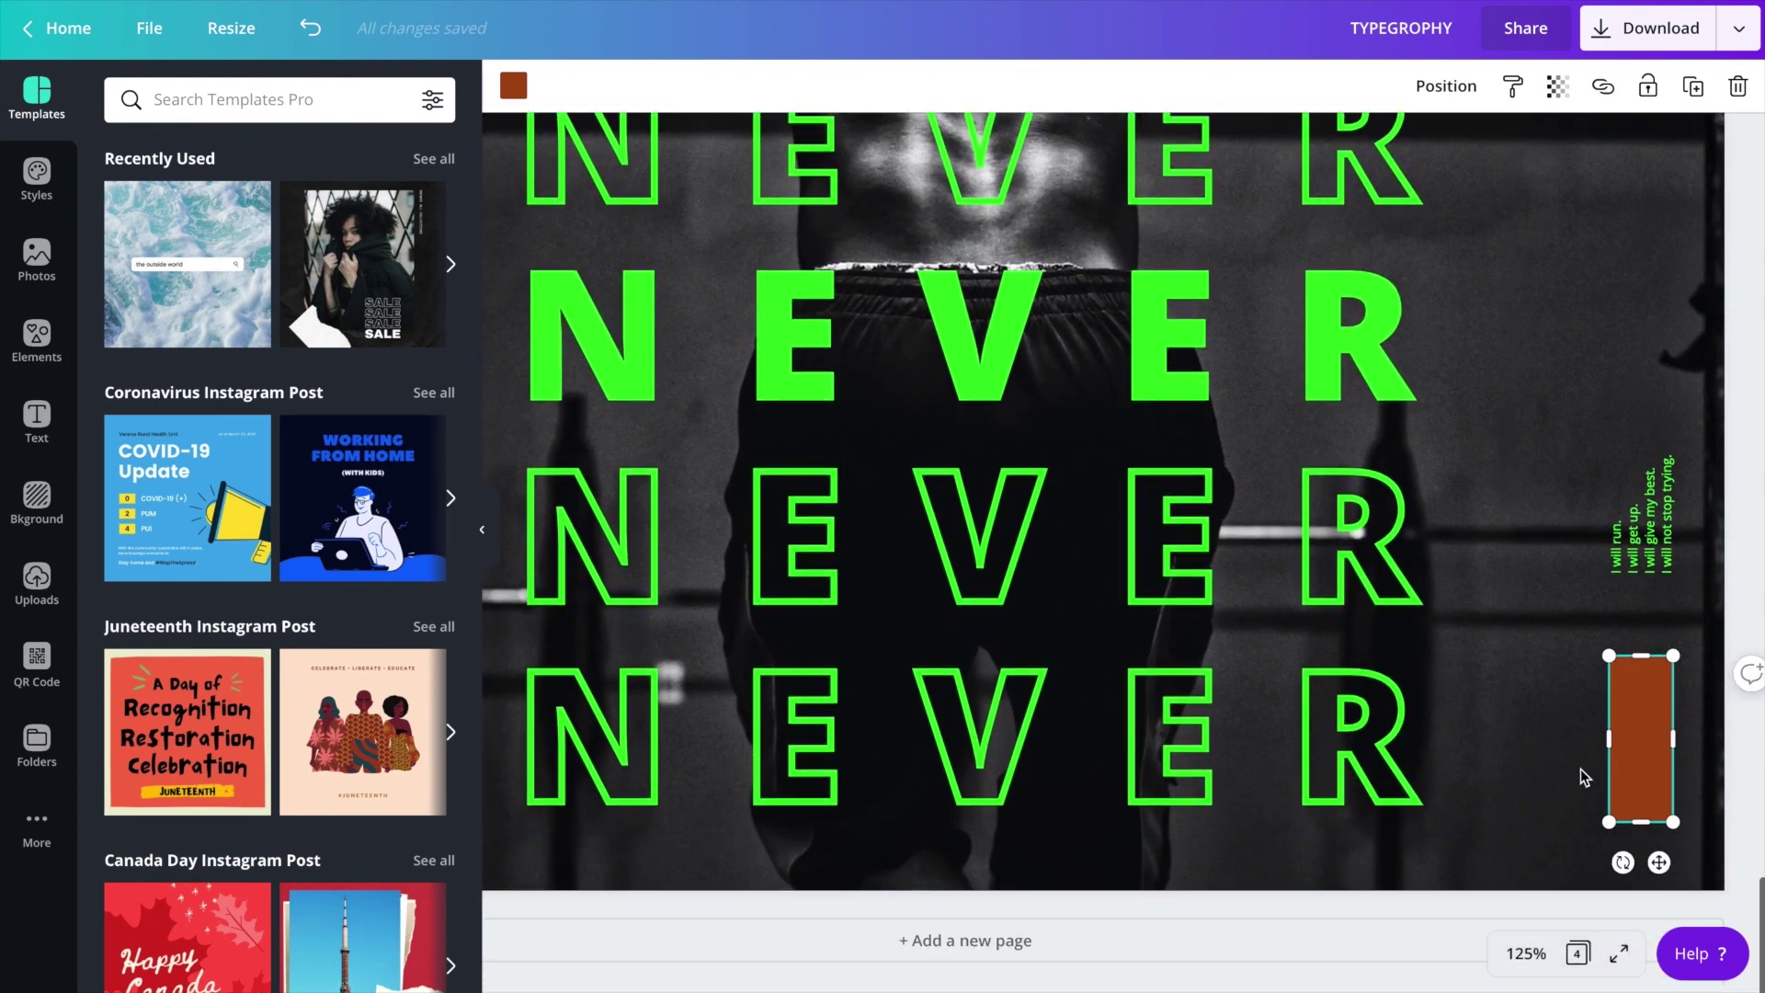
click(1583, 777)
click(37, 340)
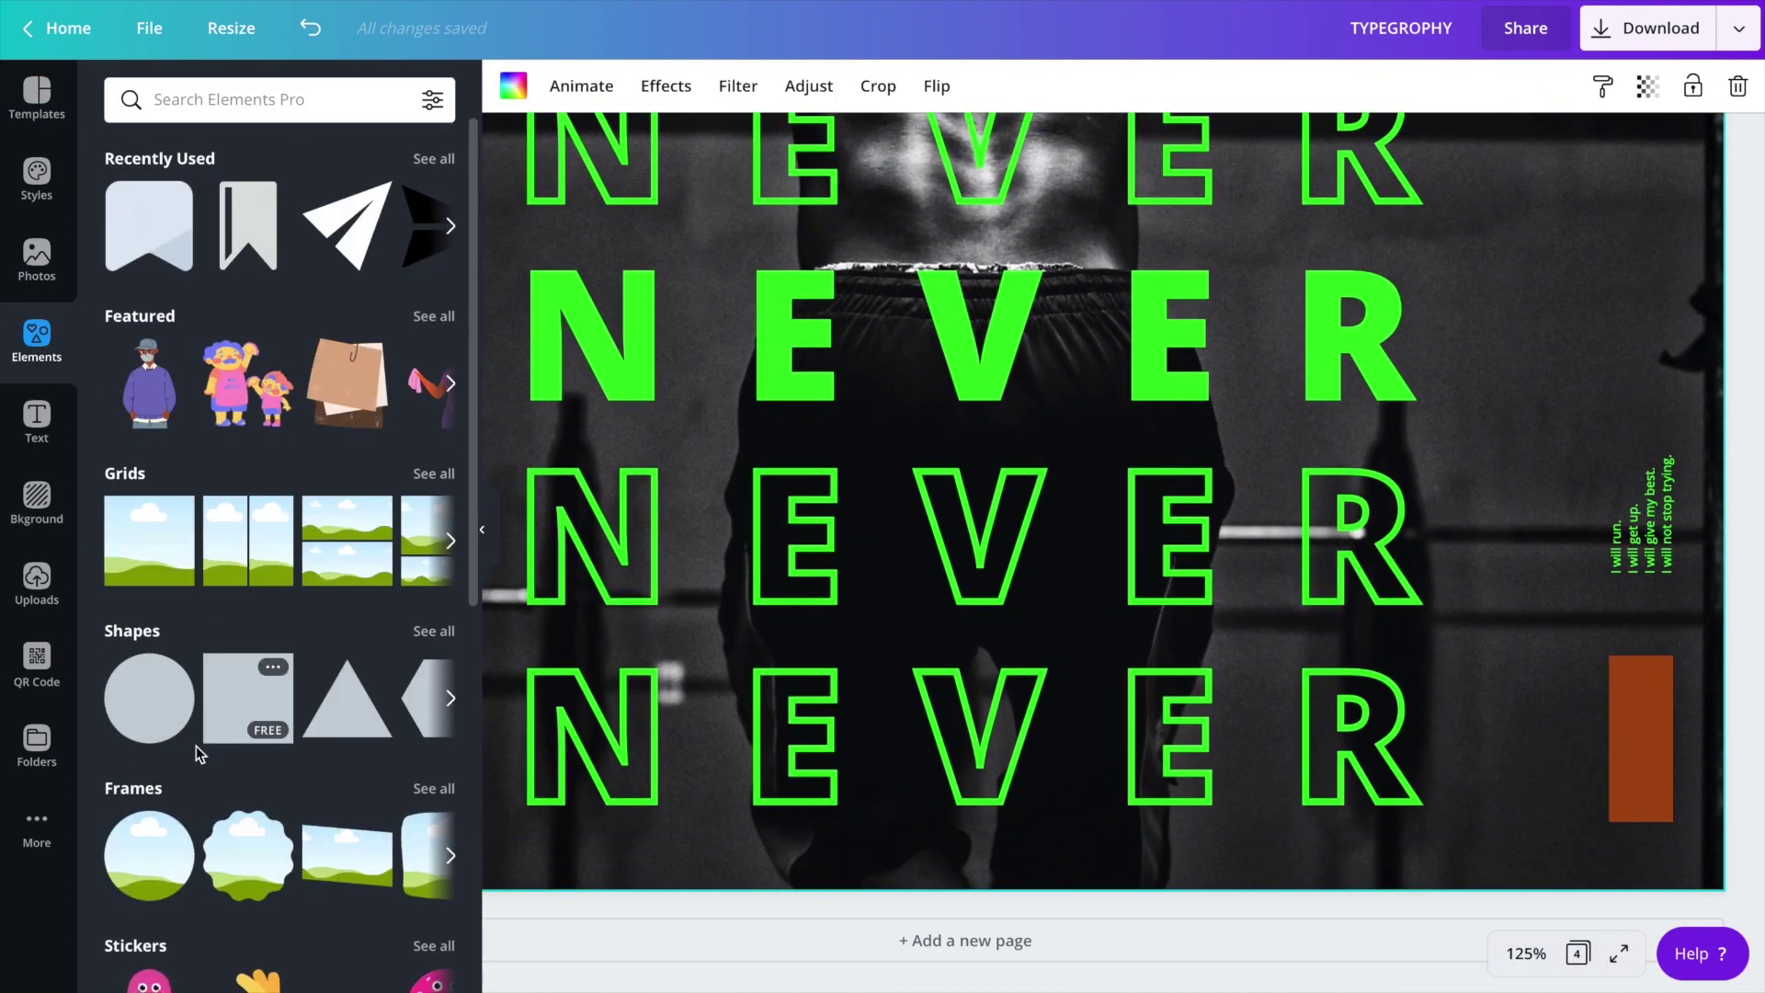
click(434, 158)
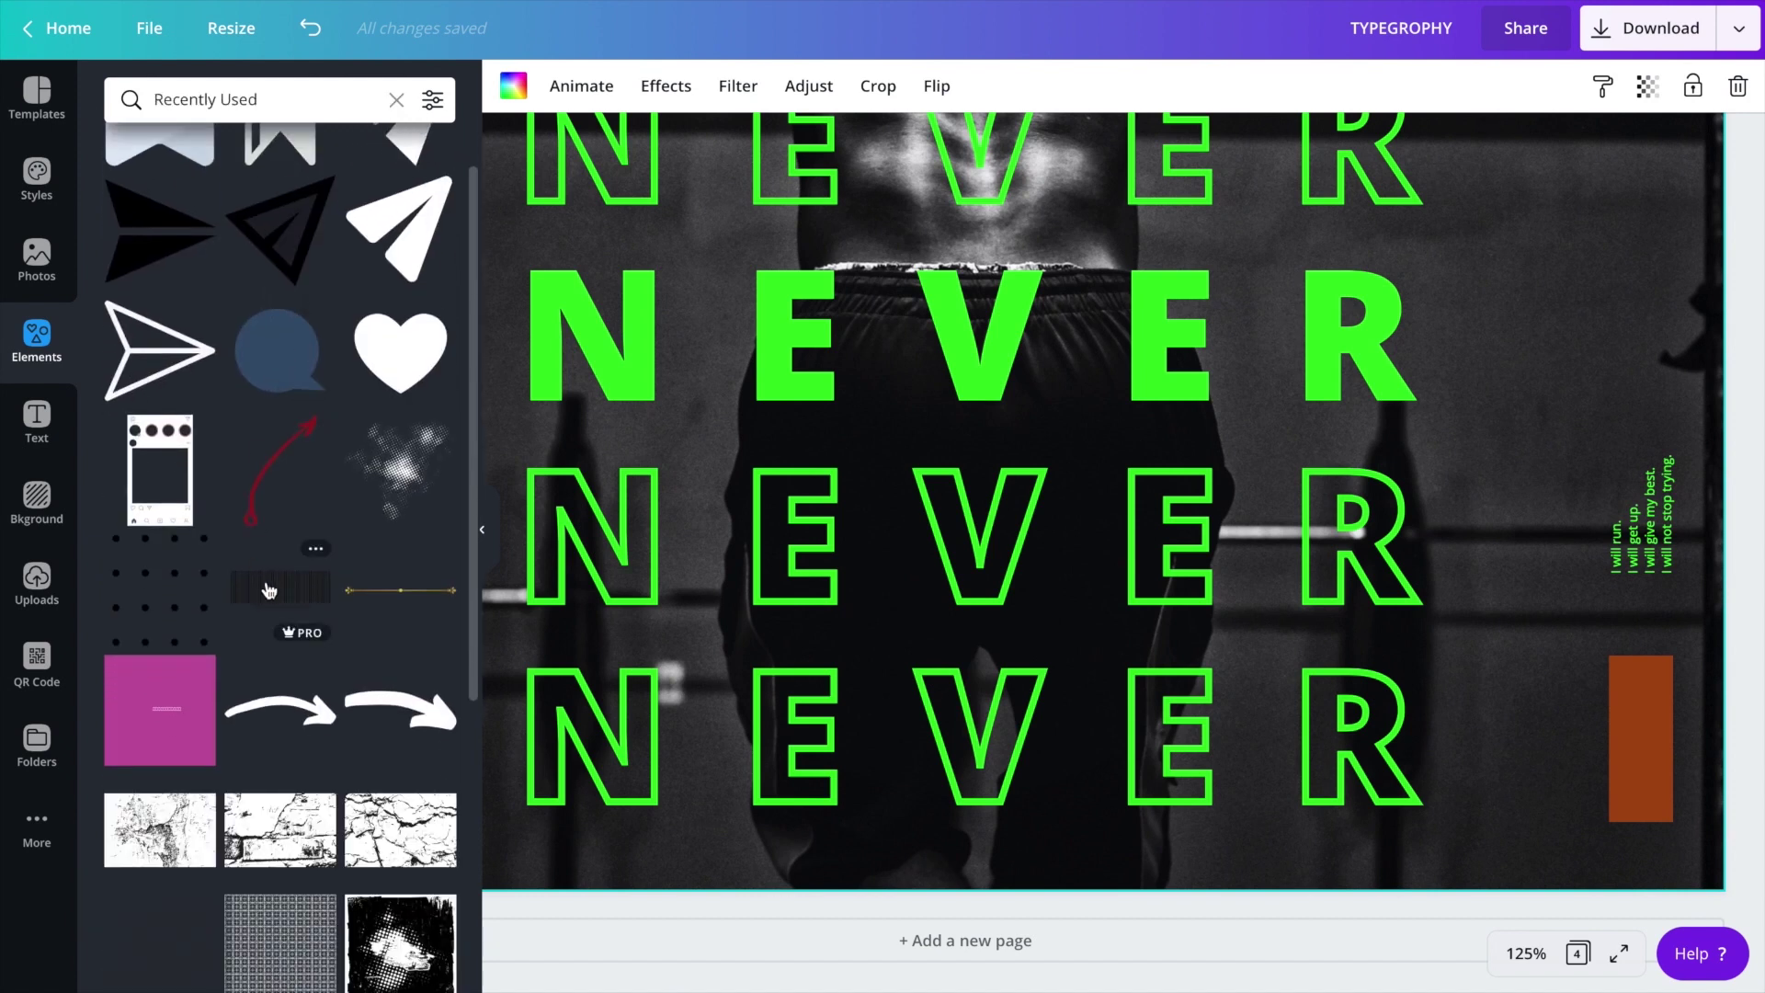
click(268, 589)
drag(969, 334, 1304, 615)
- Recolor both barcode colors dark navy, then shrink the barcode and move it onto the narrow rectangle
click(37, 97)
click(514, 86)
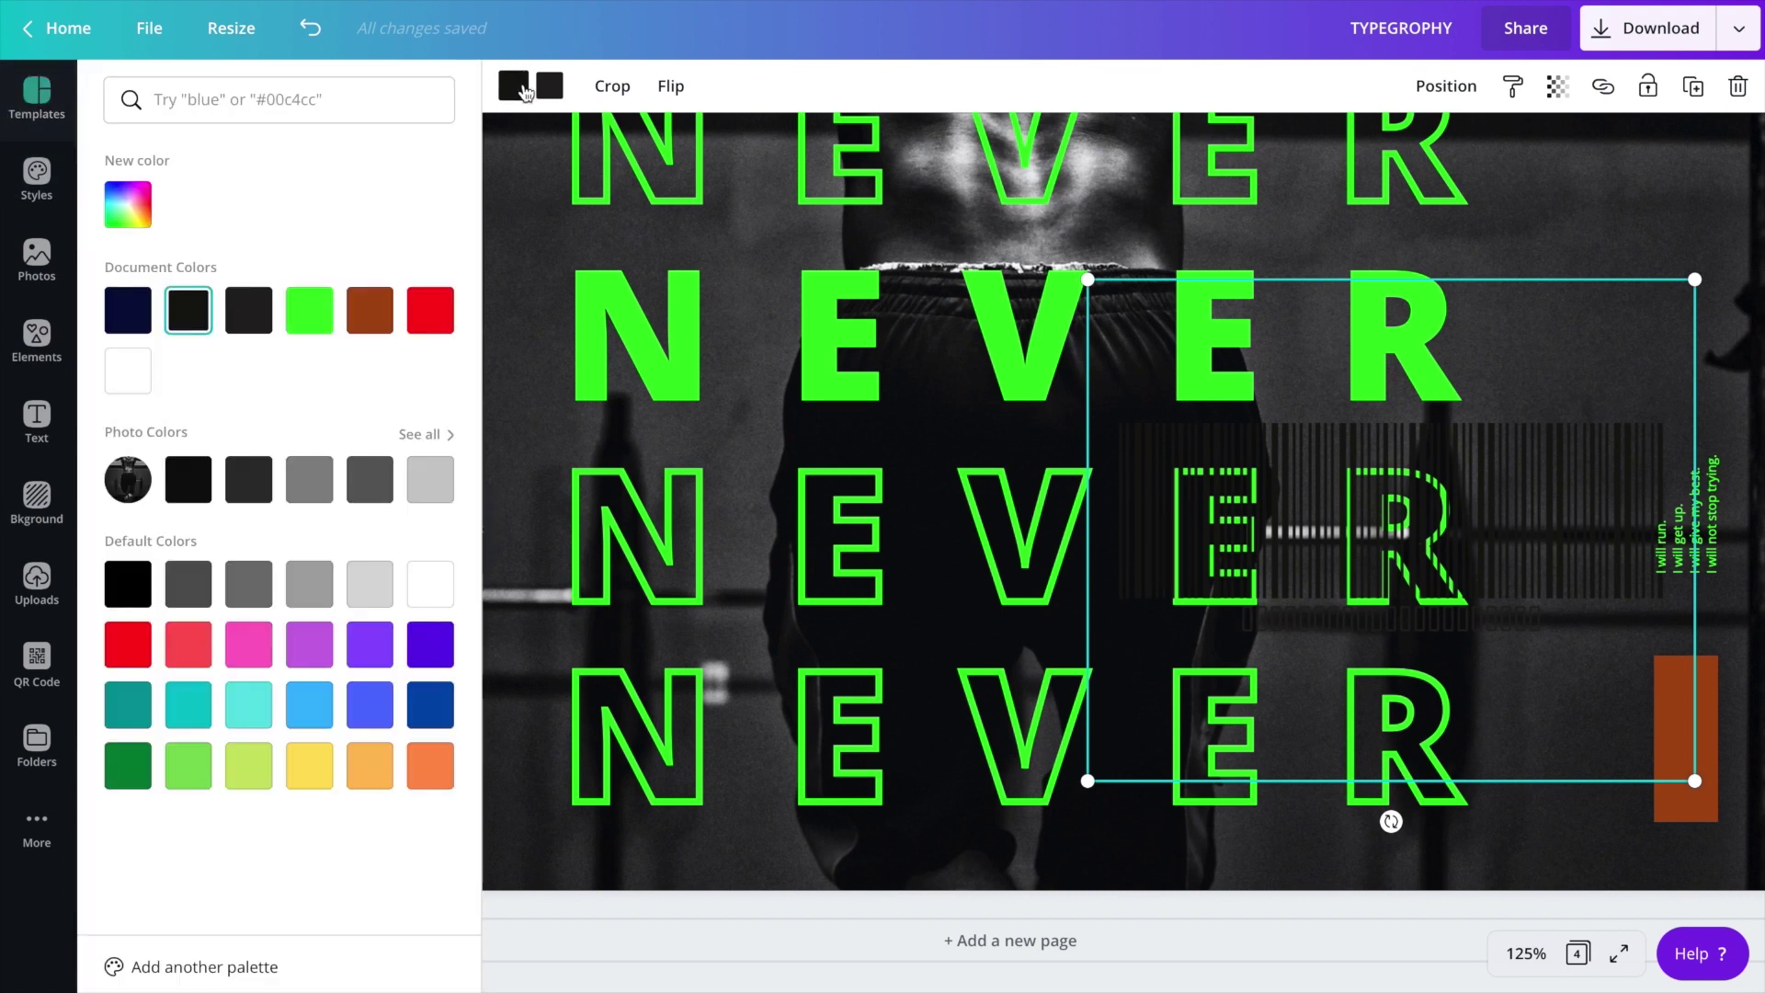
click(333, 318)
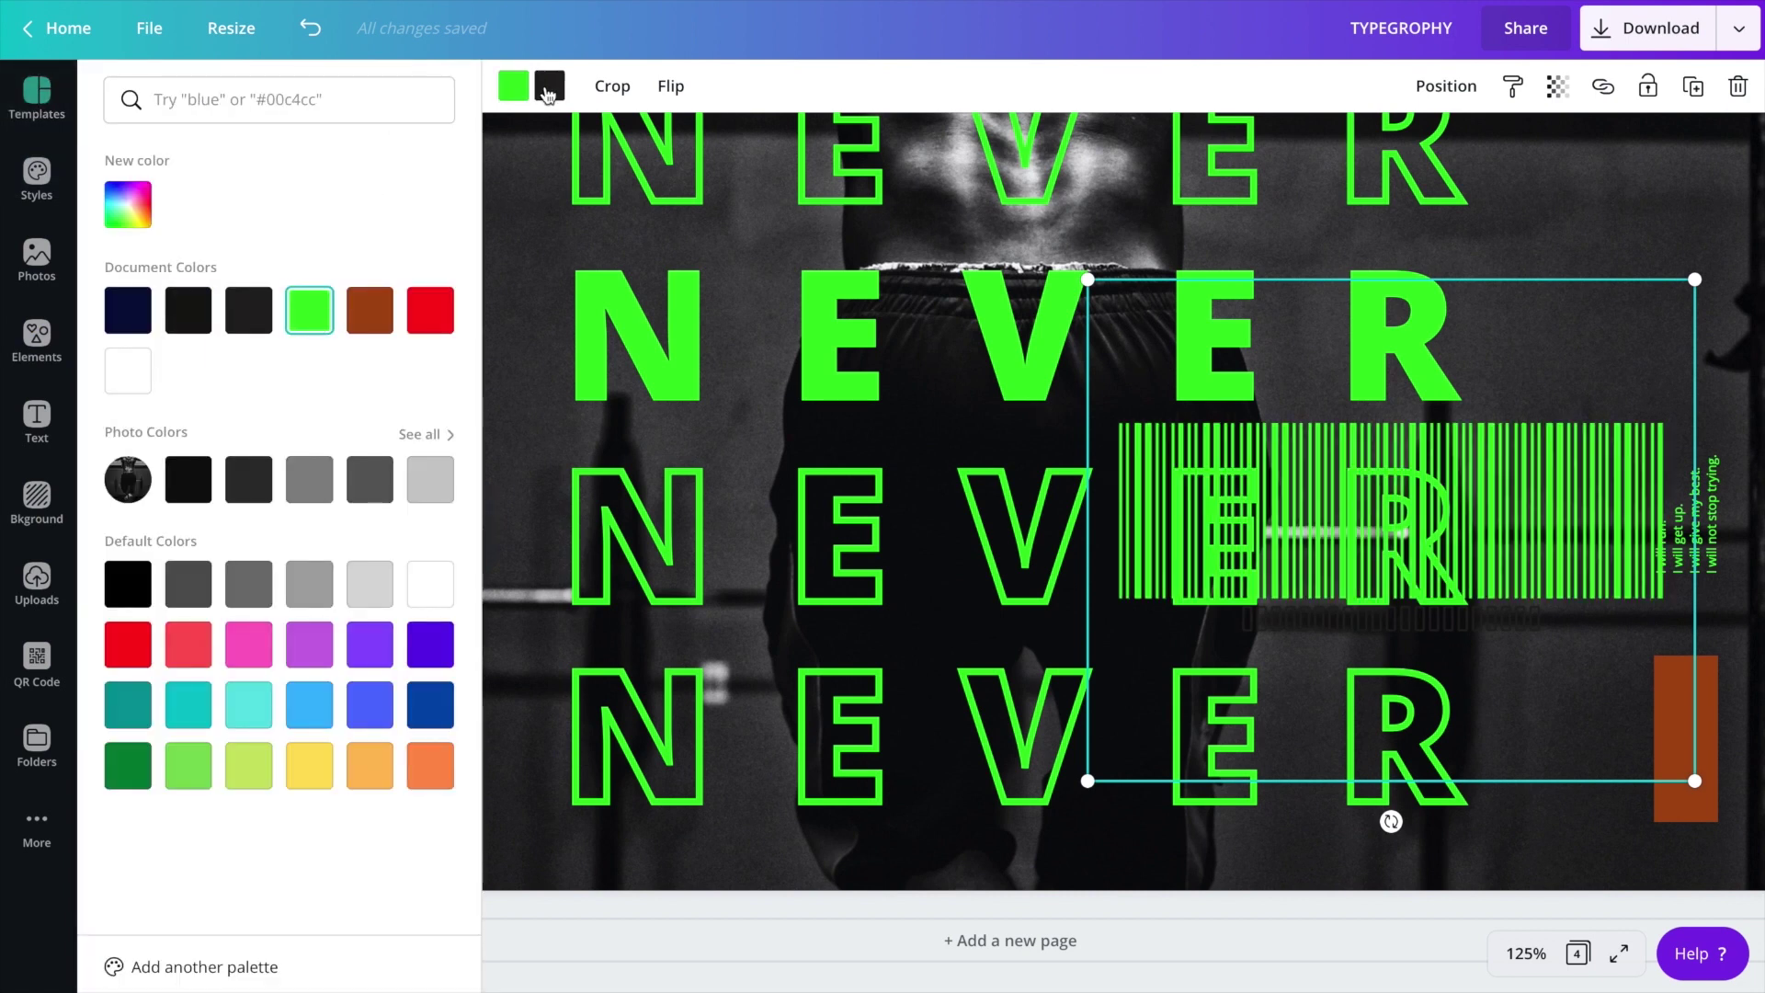
click(132, 321)
click(131, 321)
drag(1694, 280, 1418, 704)
drag(1265, 684, 1651, 702)
- Color the rectangle the neon green and rotate and shrink the barcode so it stands upright on it
click(1684, 816)
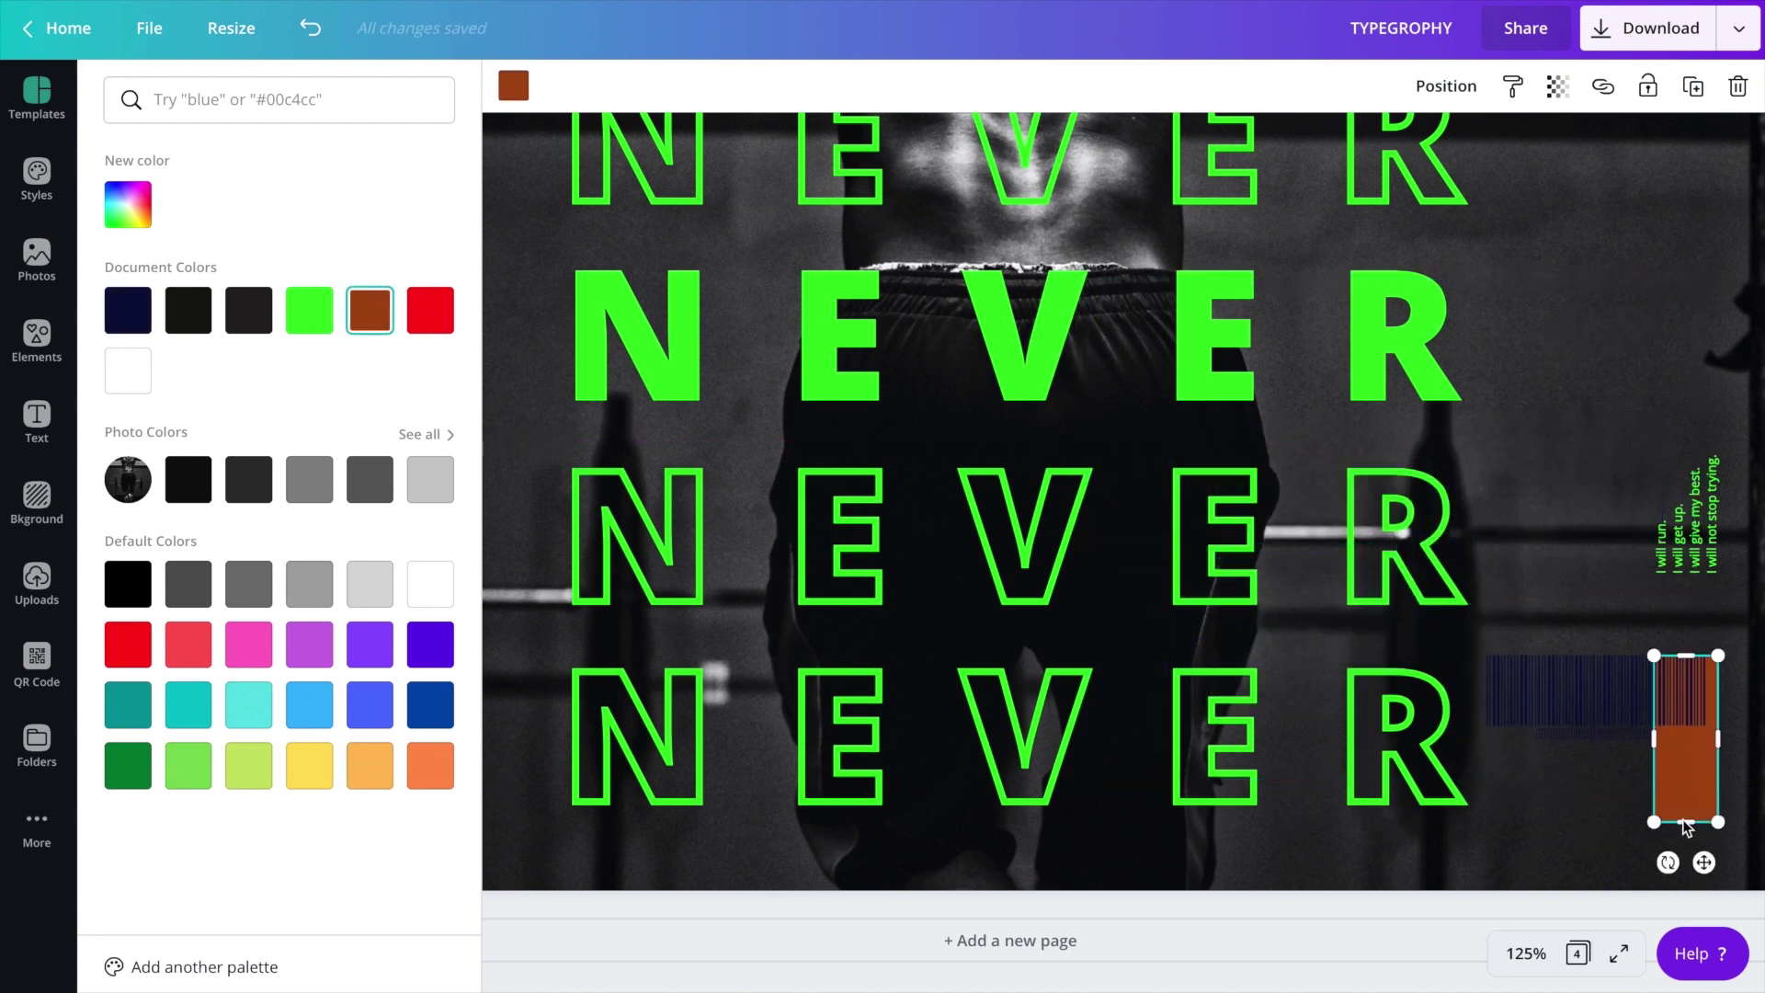
click(309, 310)
click(1623, 705)
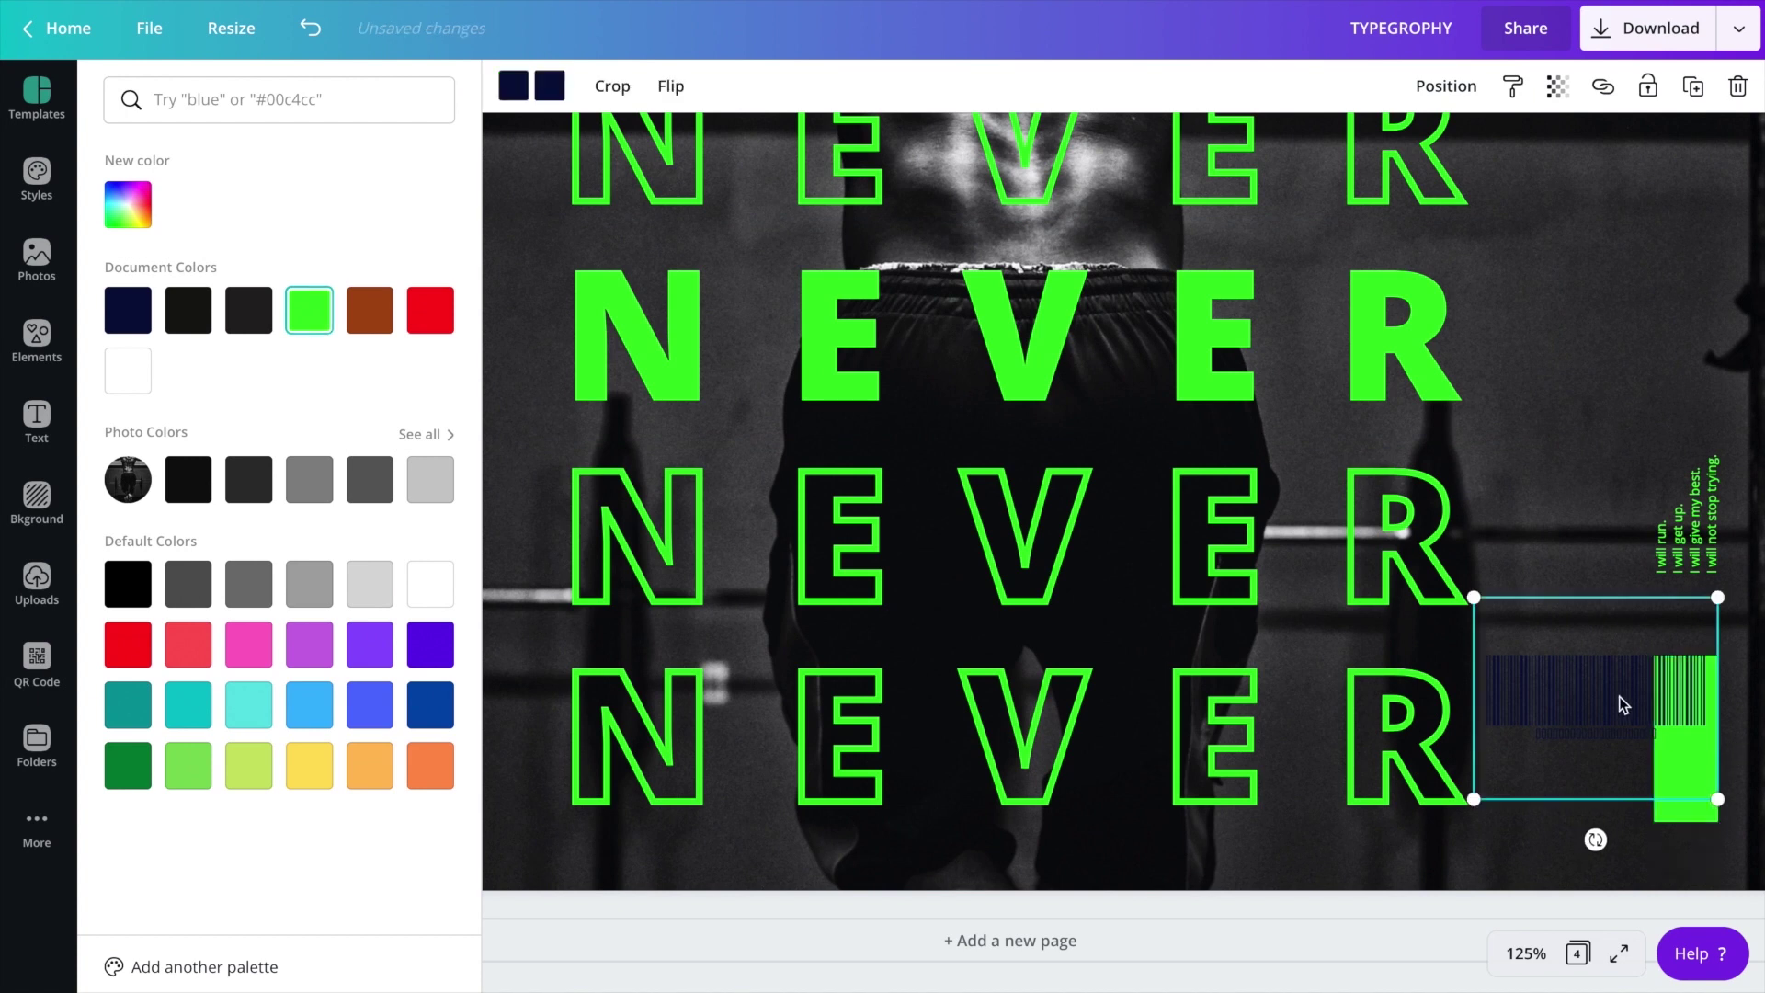
drag(1595, 839, 1659, 706)
drag(1715, 580, 1622, 704)
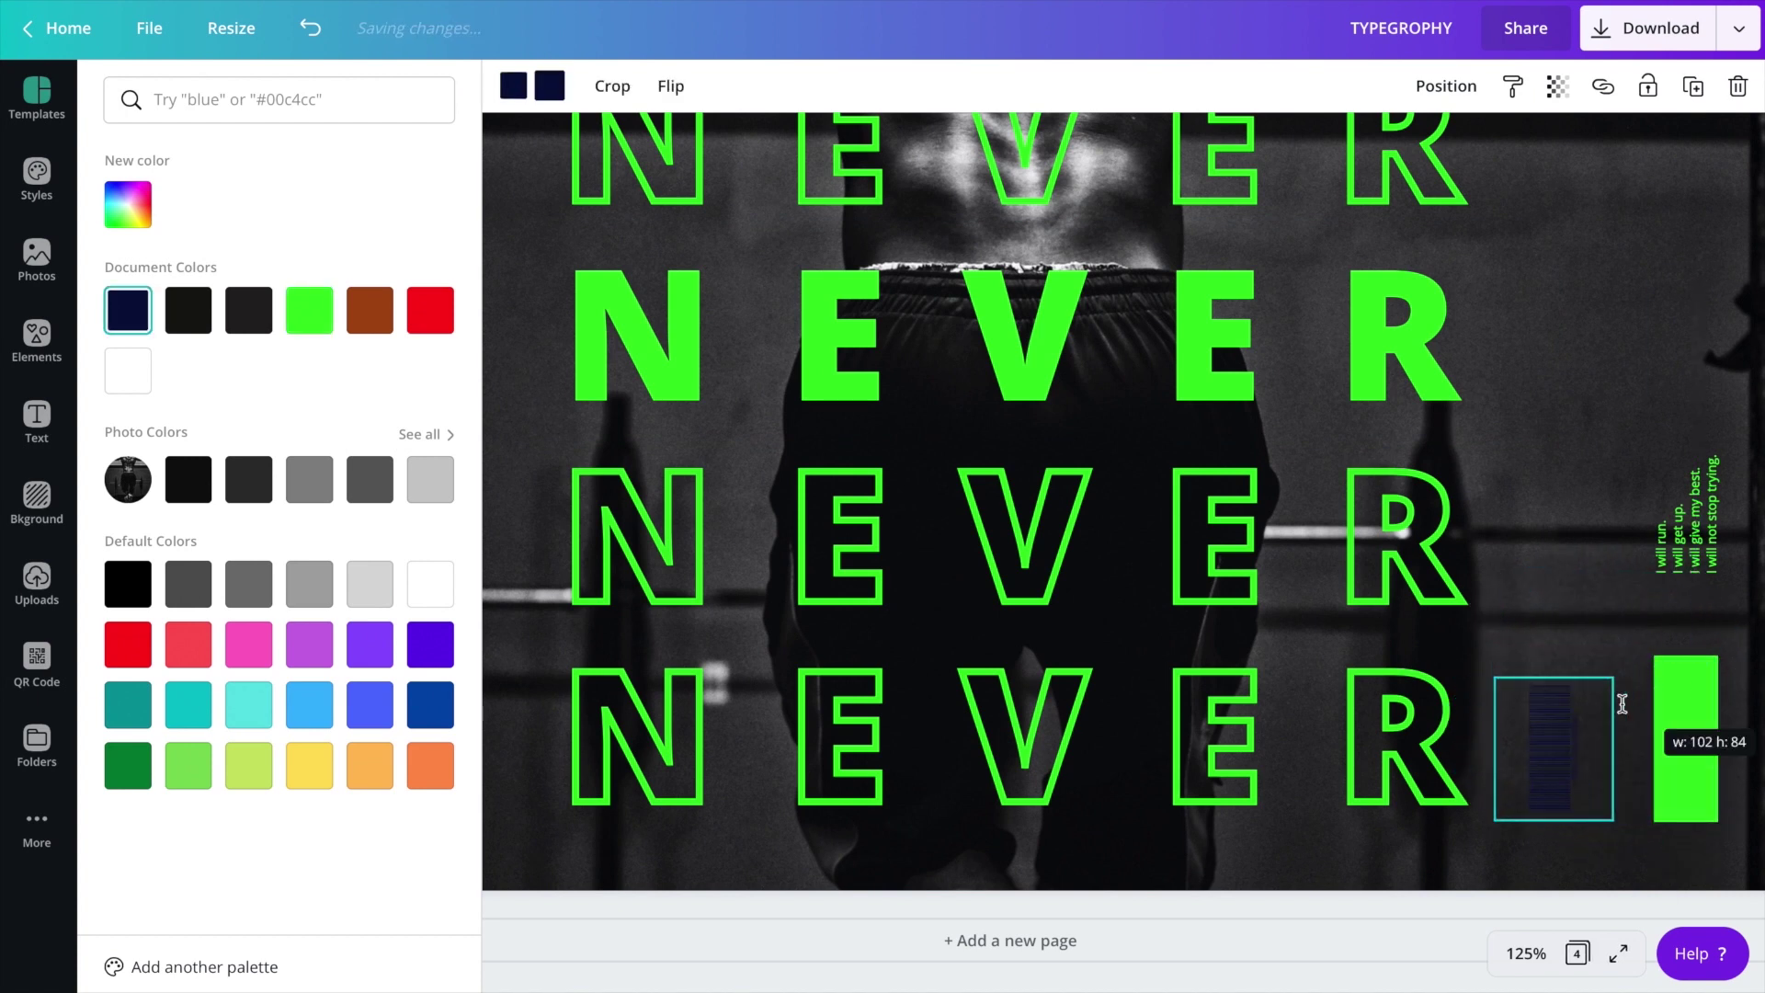
drag(1563, 756, 1700, 737)
- Lower the green rectangle's top edge closer to the barcode and adjust the barcode's position within it
click(1696, 660)
drag(1696, 660, 1697, 668)
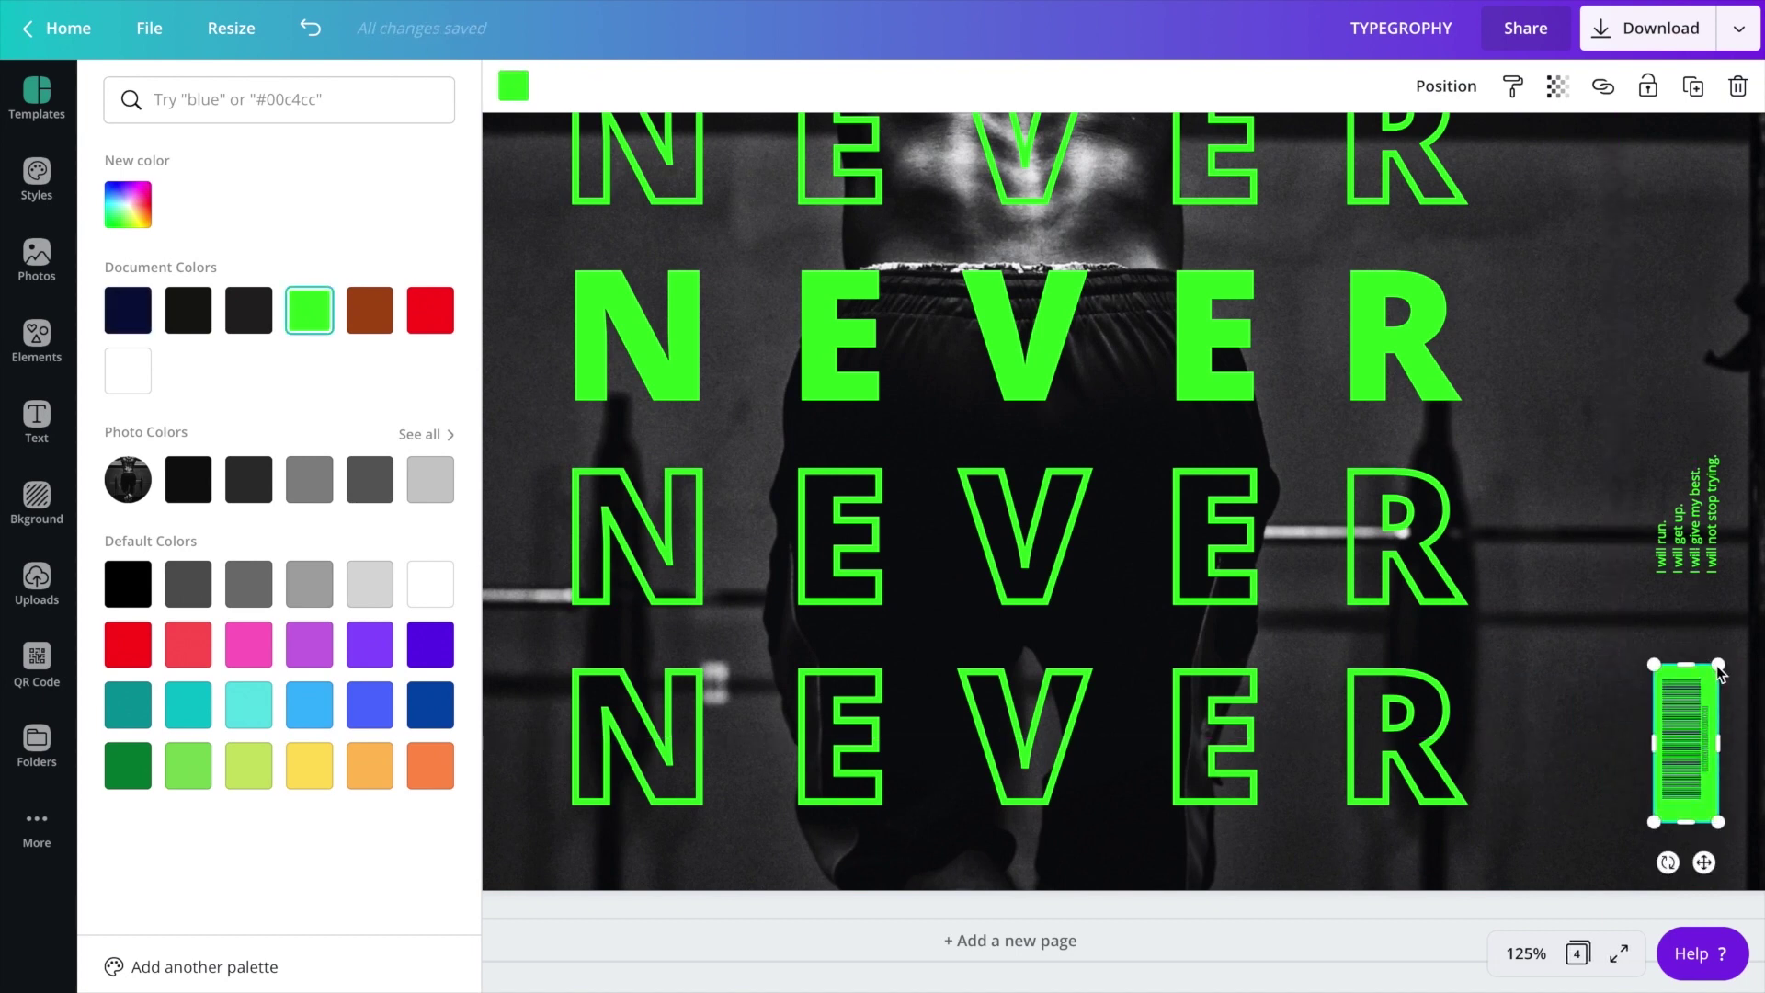
click(1700, 743)
drag(1696, 742, 1696, 747)
click(1552, 685)
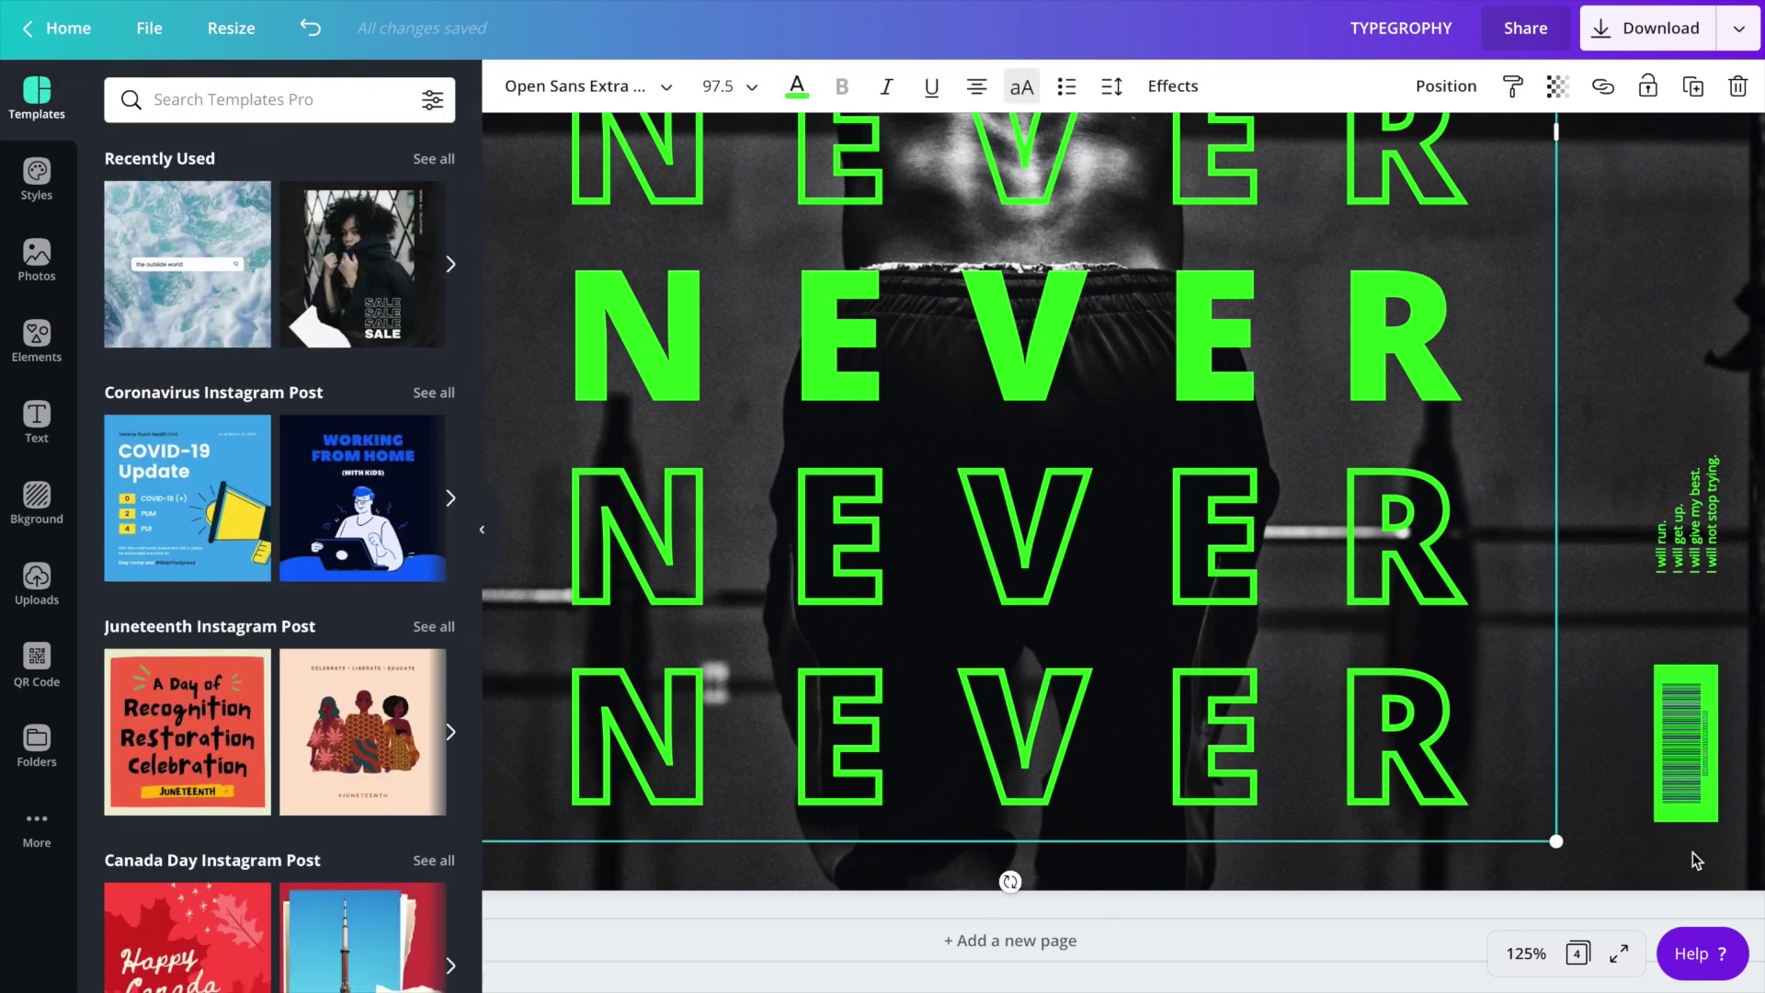
- Shorten the green rectangle from its lower edge, then move it together with the barcode down near the photo's bottom edge
click(1695, 820)
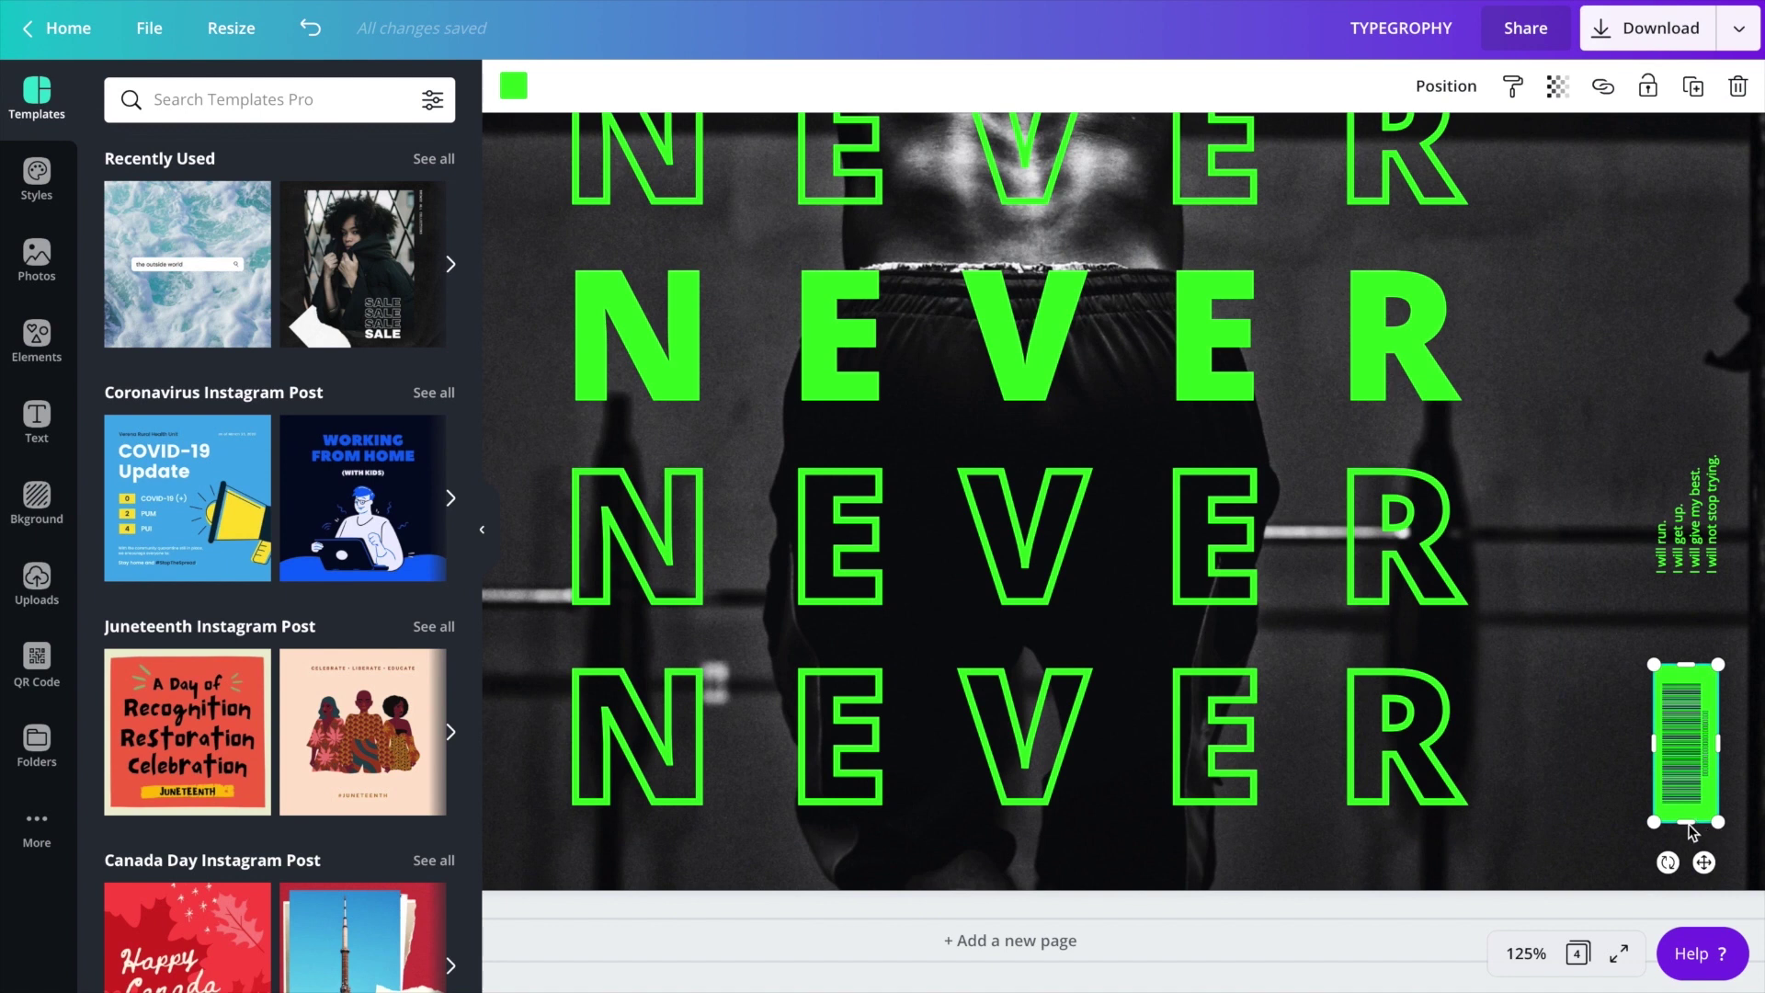
drag(1689, 825, 1692, 767)
click(1691, 770)
drag(1643, 624, 1681, 728)
drag(1680, 732, 1674, 749)
- Move the small vertical four-line text down to sit just above the barcode label, and fit the whole page in view
drag(1697, 564, 1689, 646)
click(1552, 604)
click(1682, 612)
click(1583, 644)
click(1526, 954)
click(1530, 847)
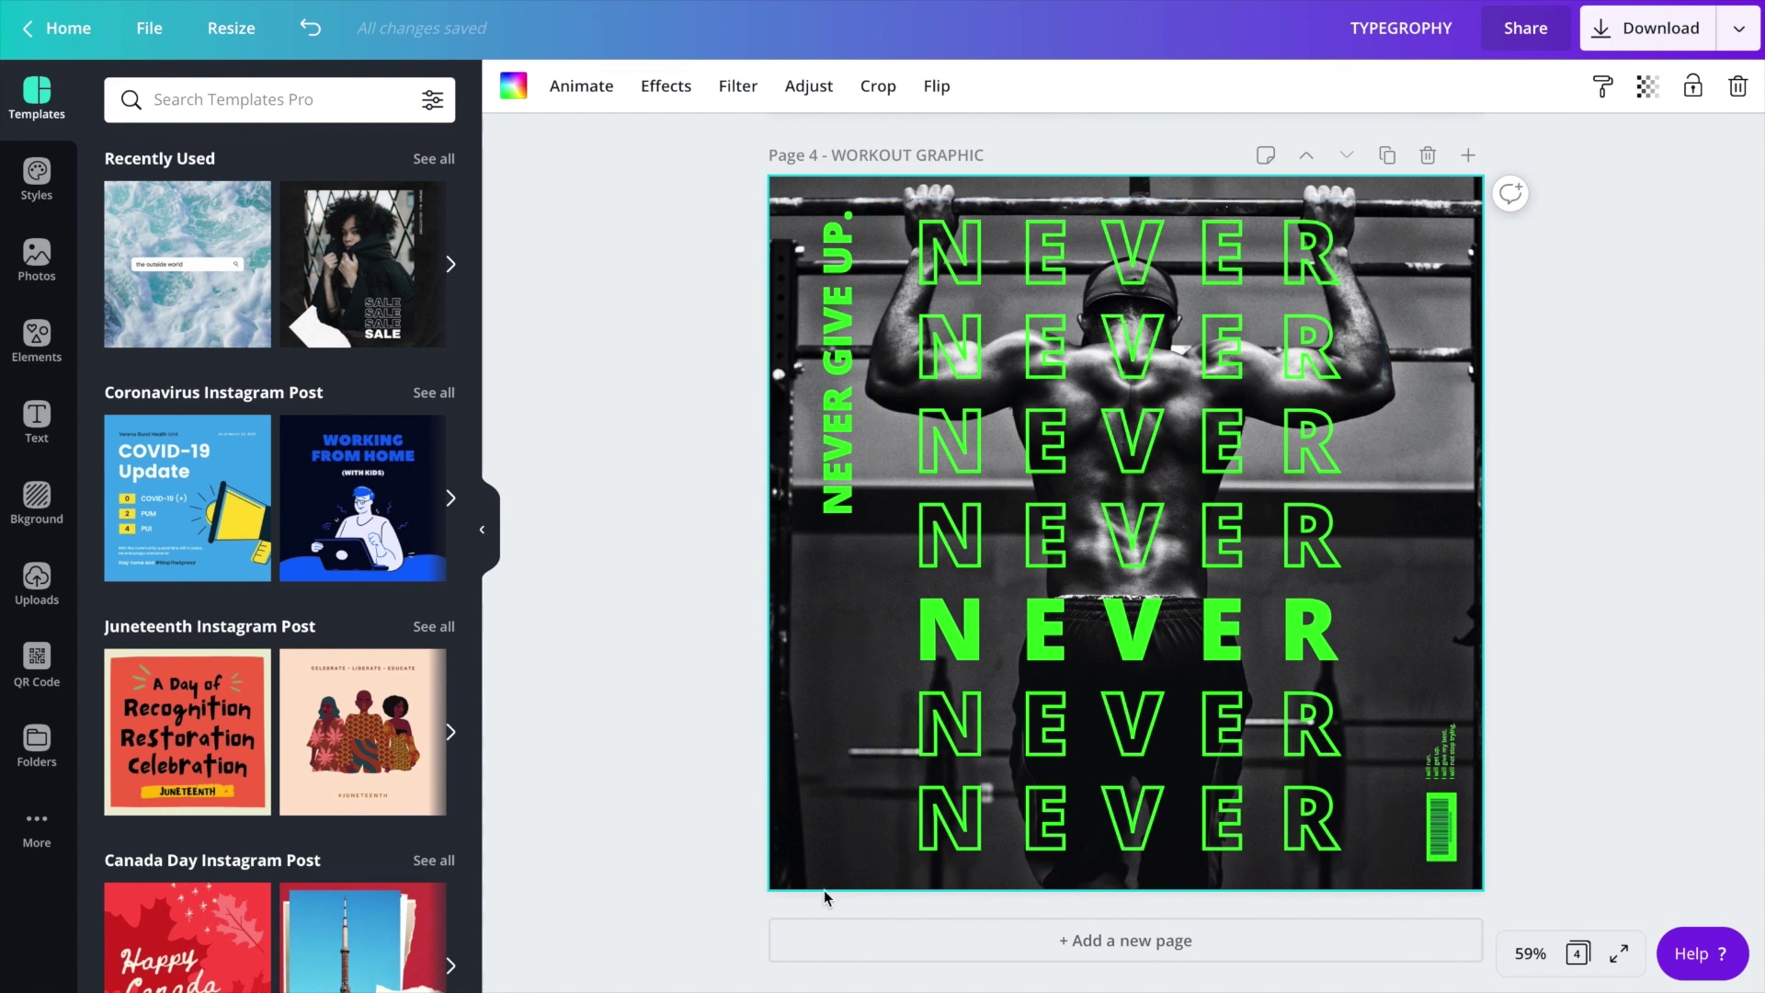
- Add the recently used dot-grid element and shrink it to about 70 by 81 in the photo's lower-left corner
click(37, 338)
scroll(273, 402, down, 3)
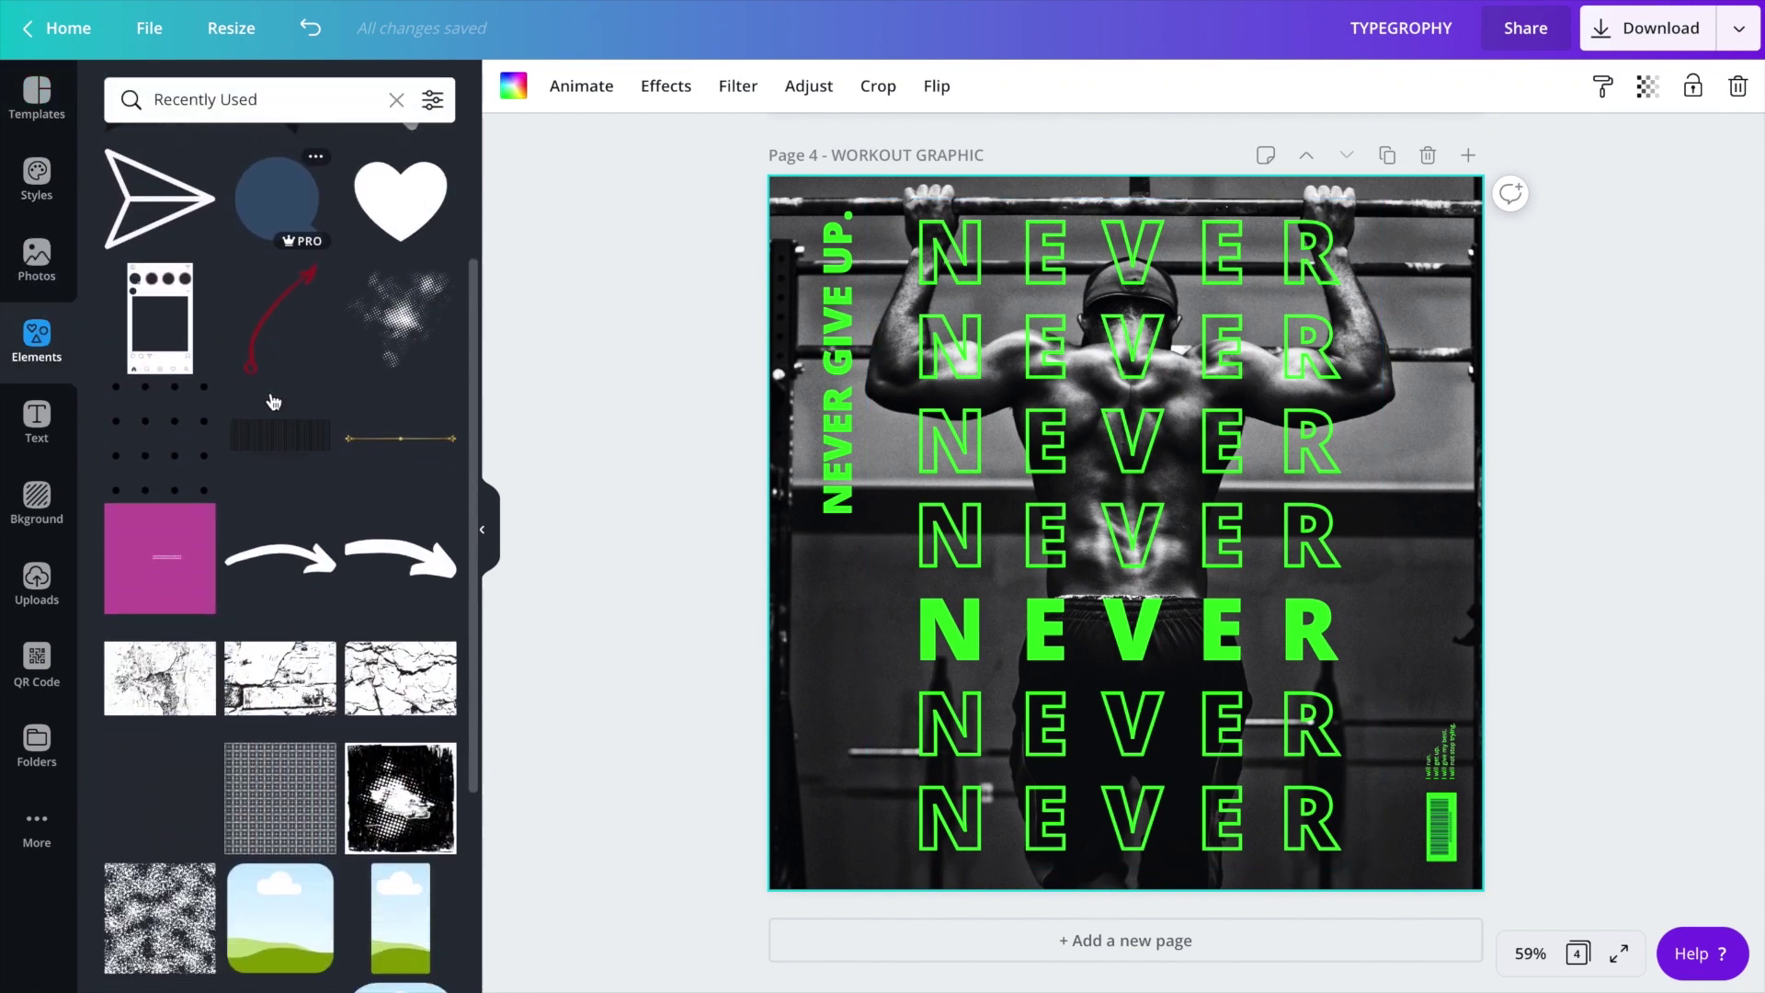
click(175, 441)
click(37, 91)
drag(1246, 398, 843, 800)
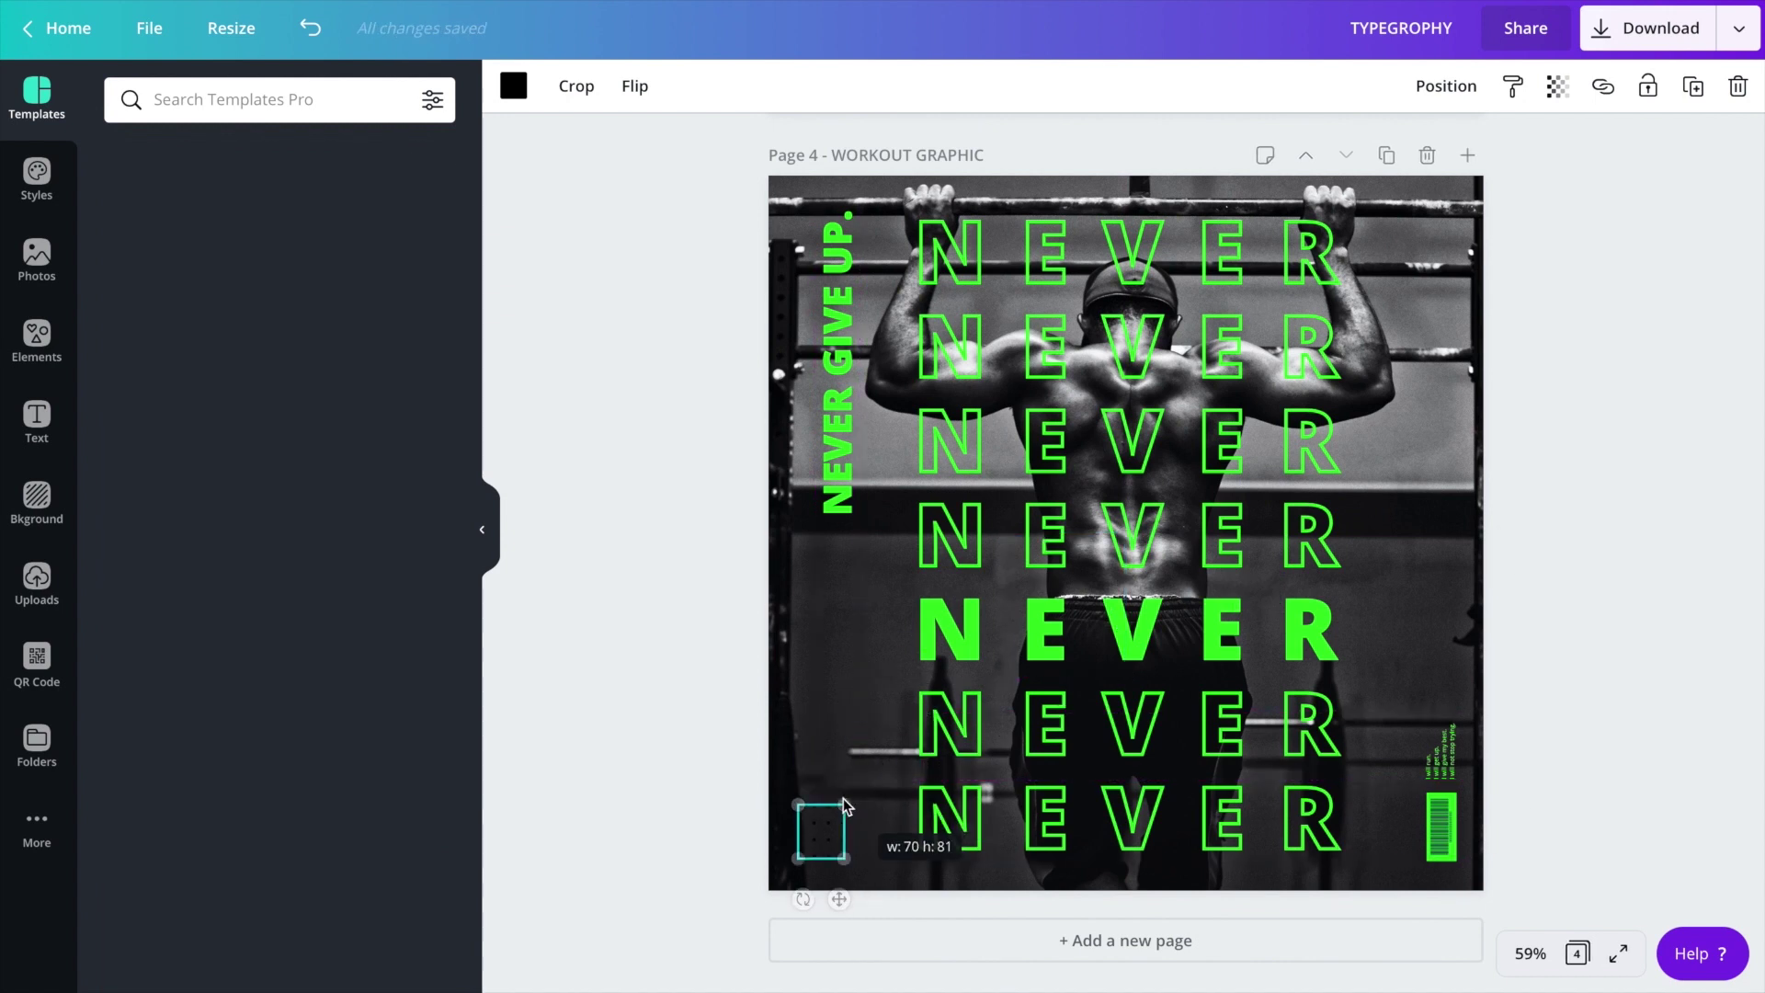
- Color the dot grid the document's neon green and adjust its size near the photo's lower-left corner
click(514, 85)
click(249, 310)
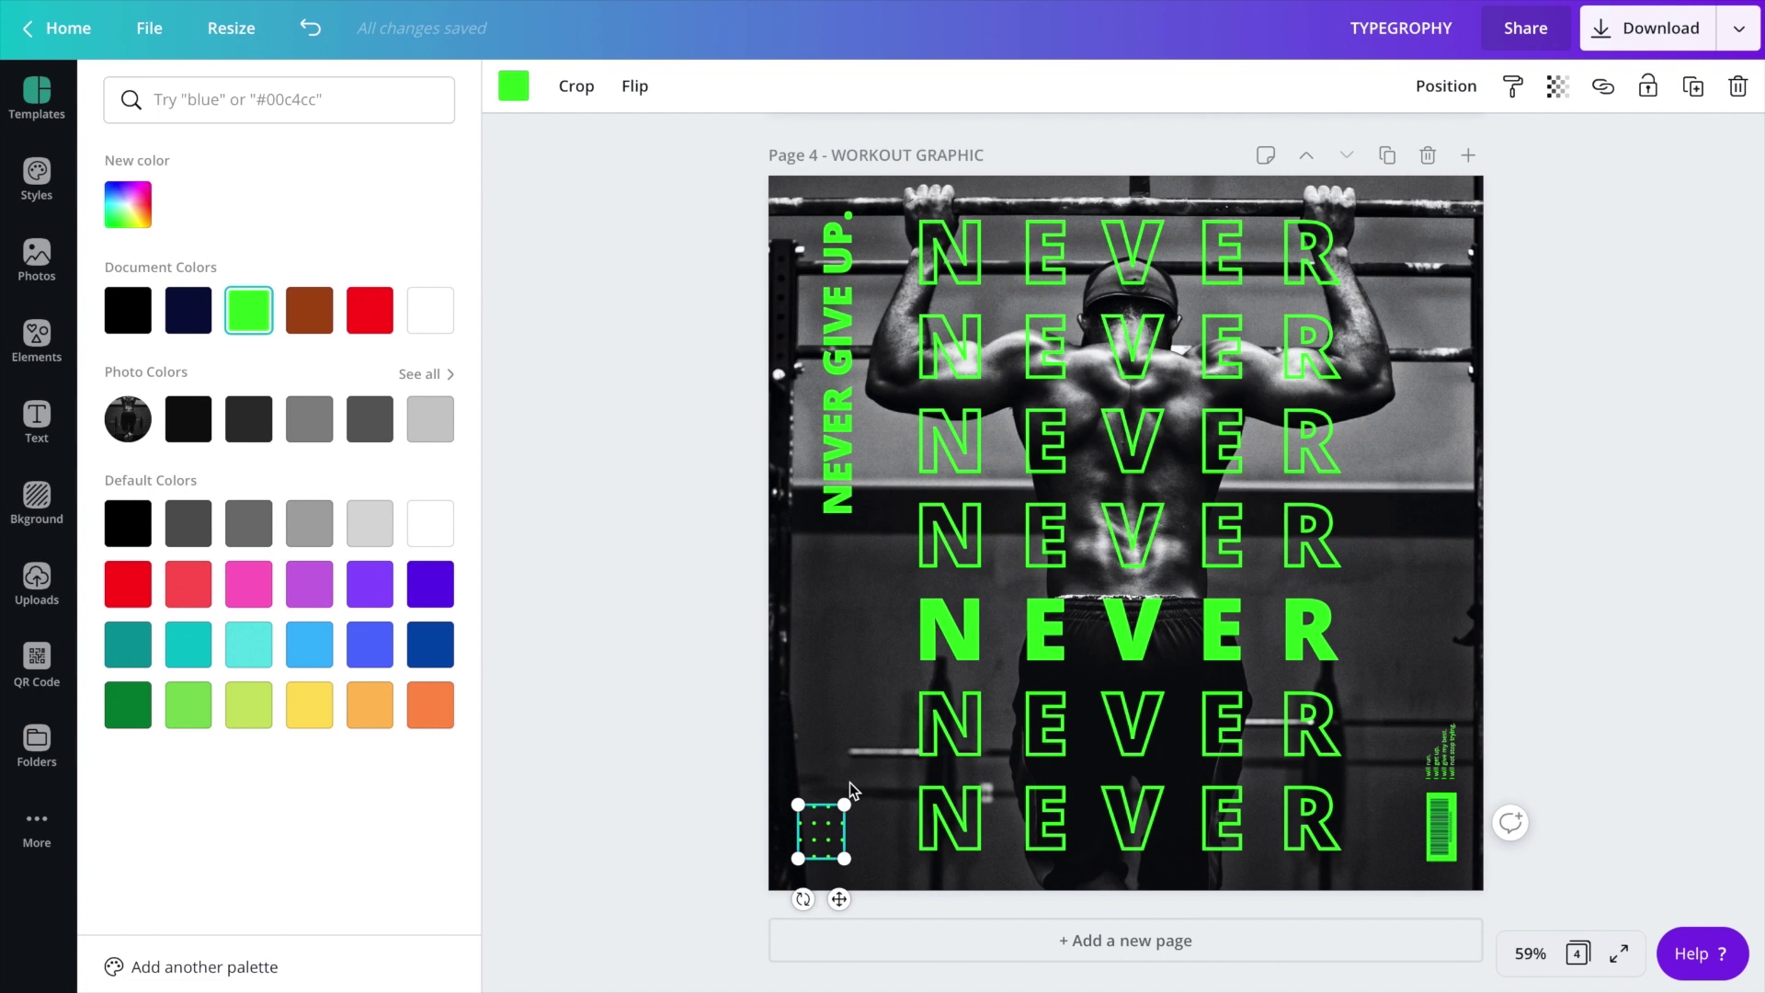
drag(844, 804, 832, 827)
drag(829, 898, 845, 873)
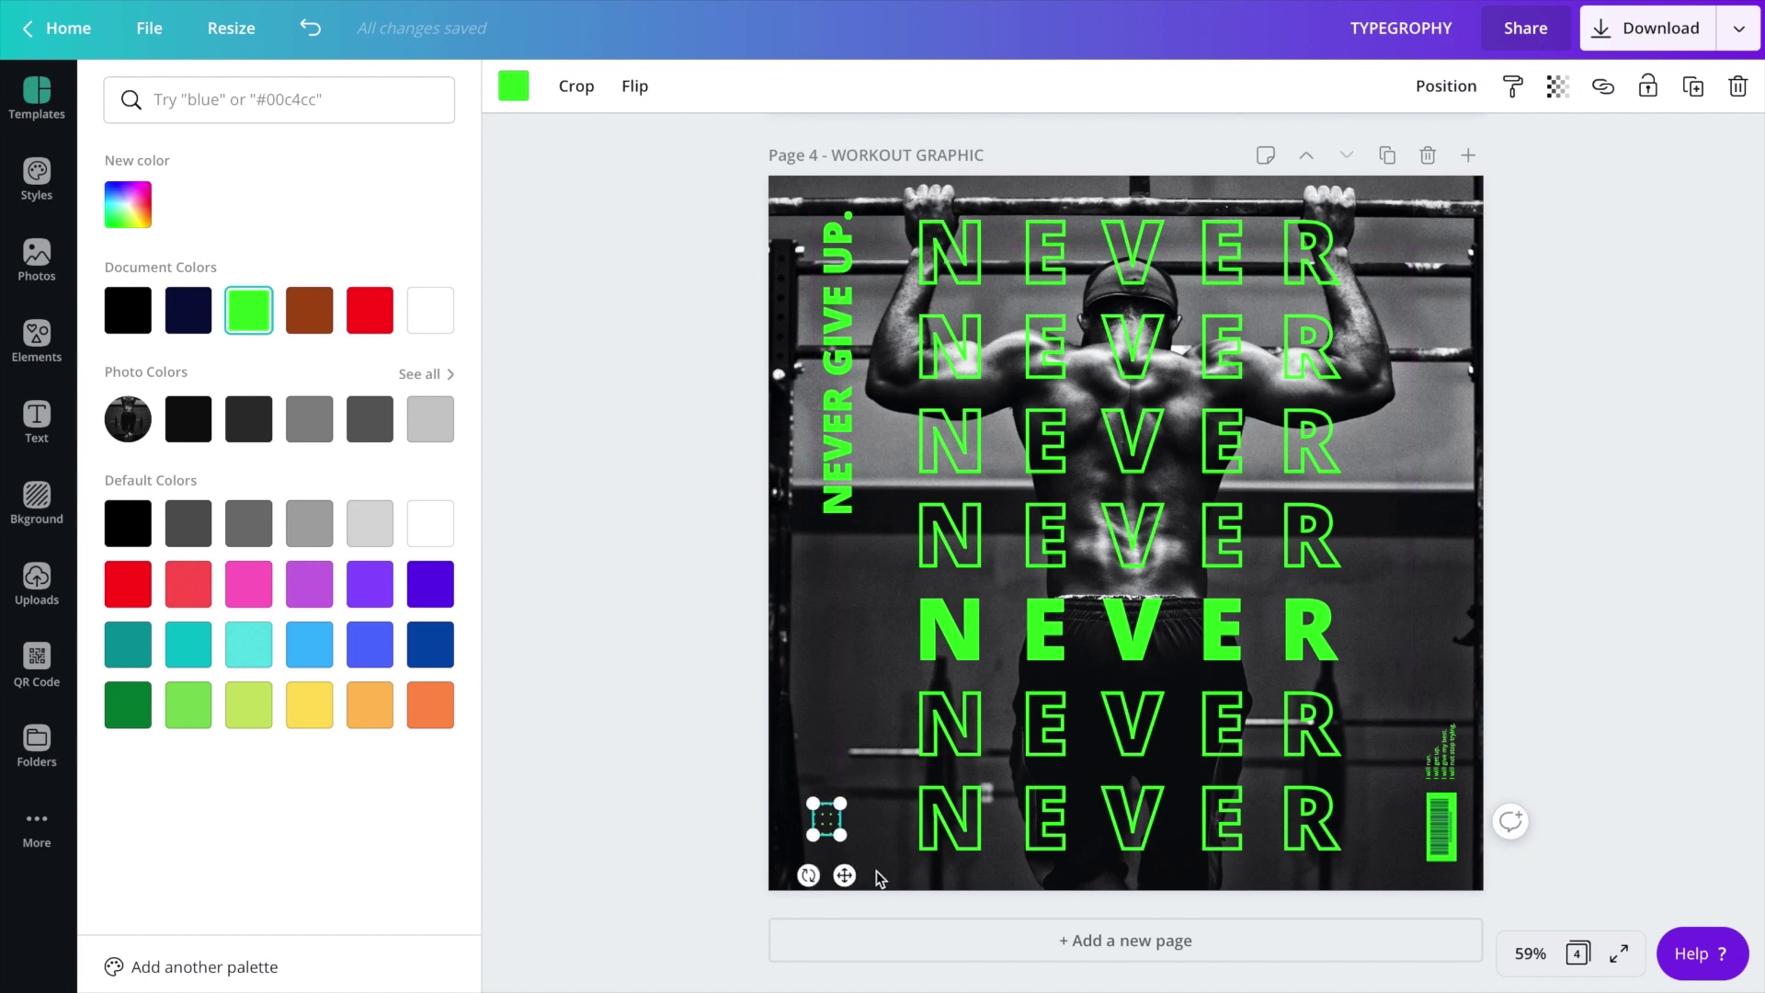
click(808, 743)
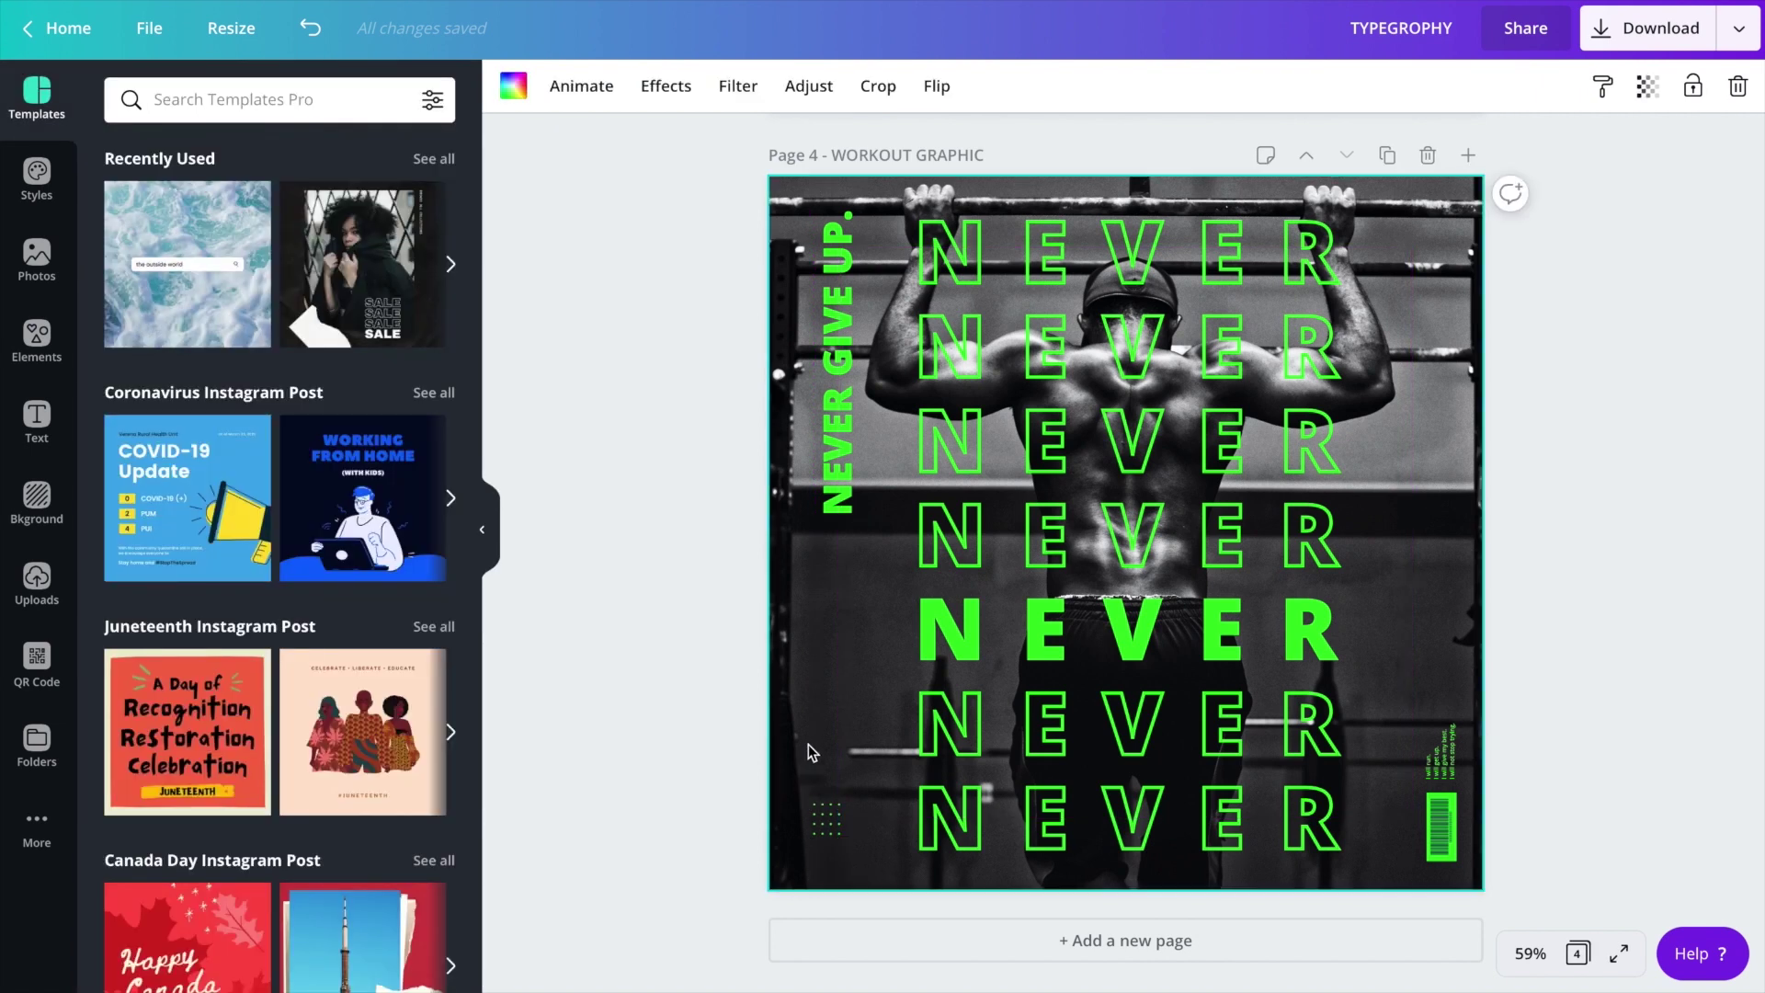
click(829, 827)
drag(813, 836, 812, 842)
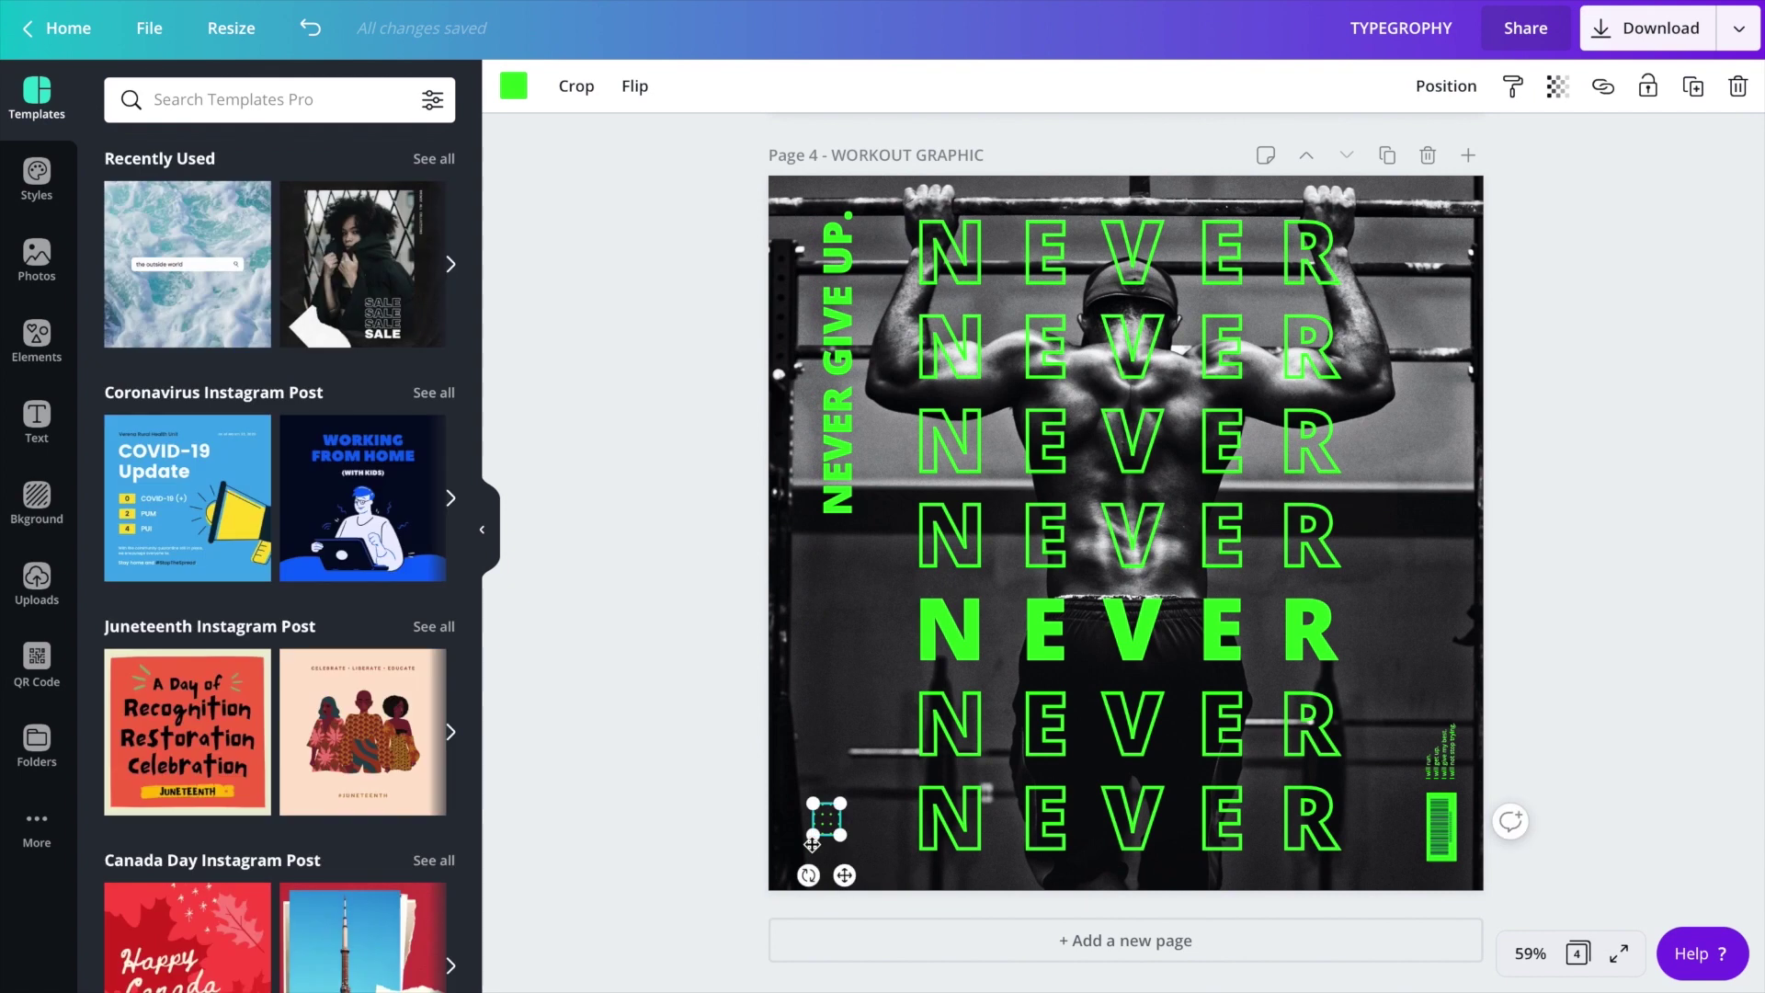
drag(840, 802, 834, 820)
- Duplicate the green dot grid and place the copy in the photo's upper-right corner
key(ctrl+d)
drag(863, 896, 1431, 366)
drag(1443, 309, 1454, 313)
click(1438, 388)
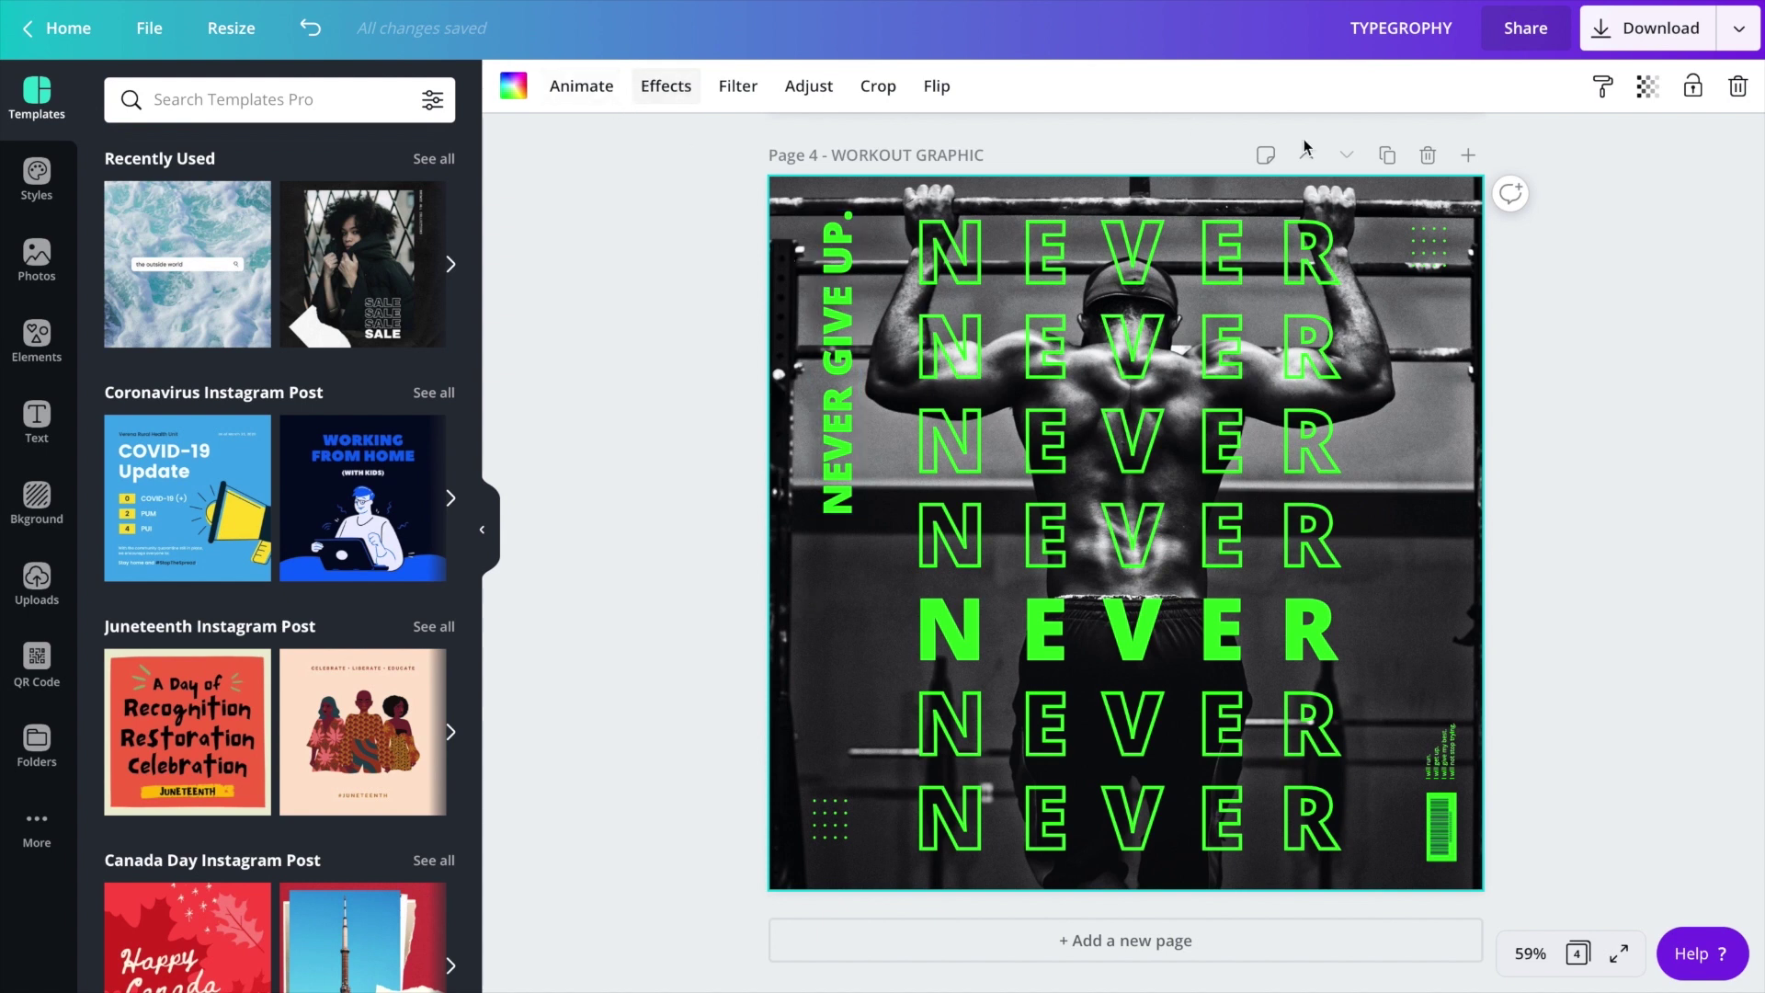
click(1387, 155)
drag(1567, 253, 1430, 813)
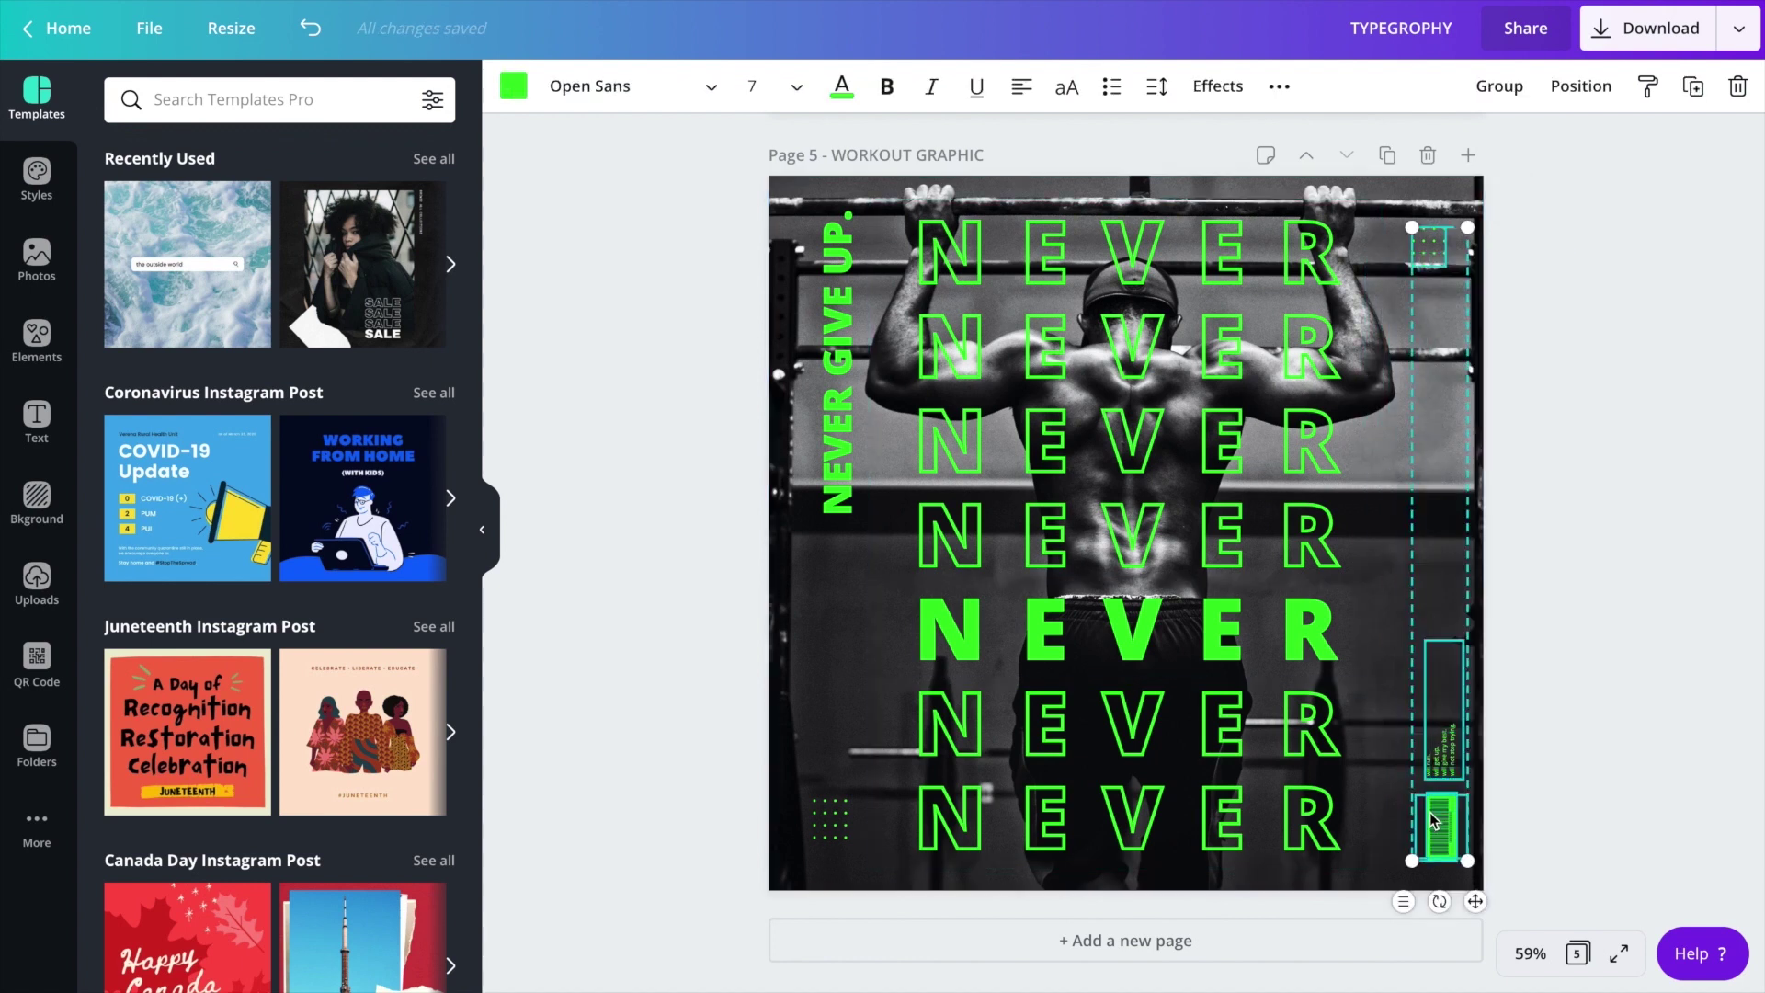
click(1427, 155)
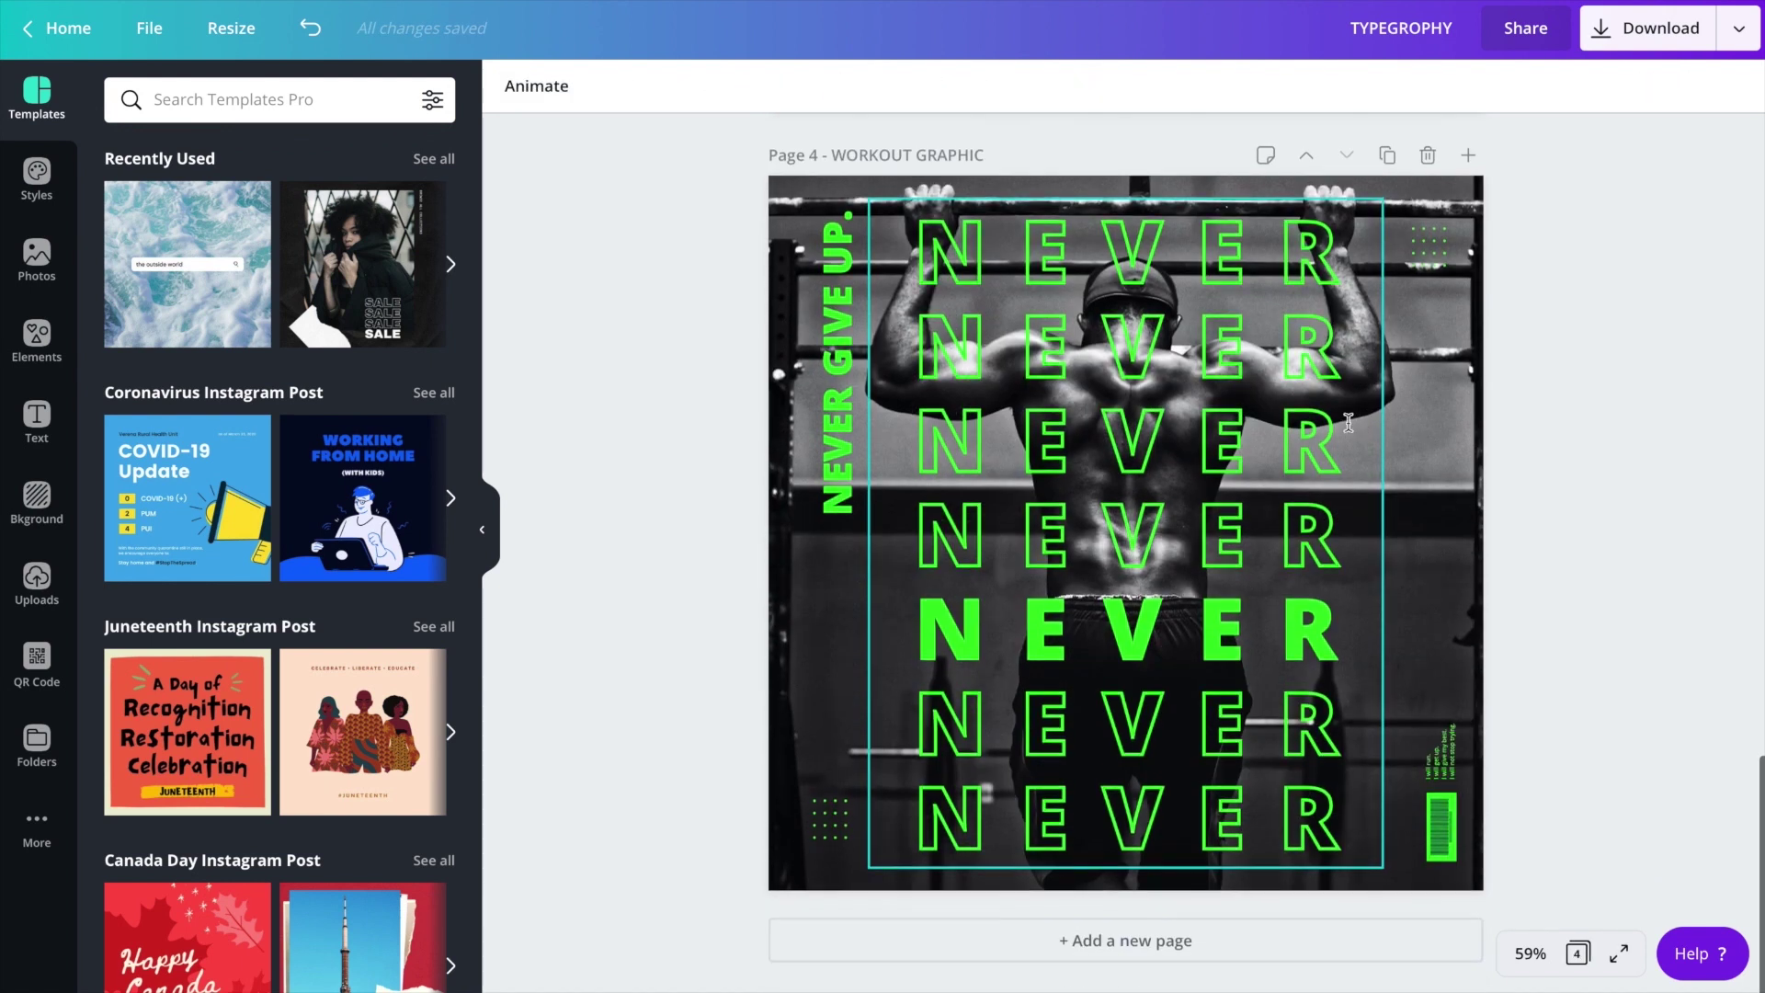
- Copy the NEVER text lines from page 4 onto a new blank page 5
click(1305, 499)
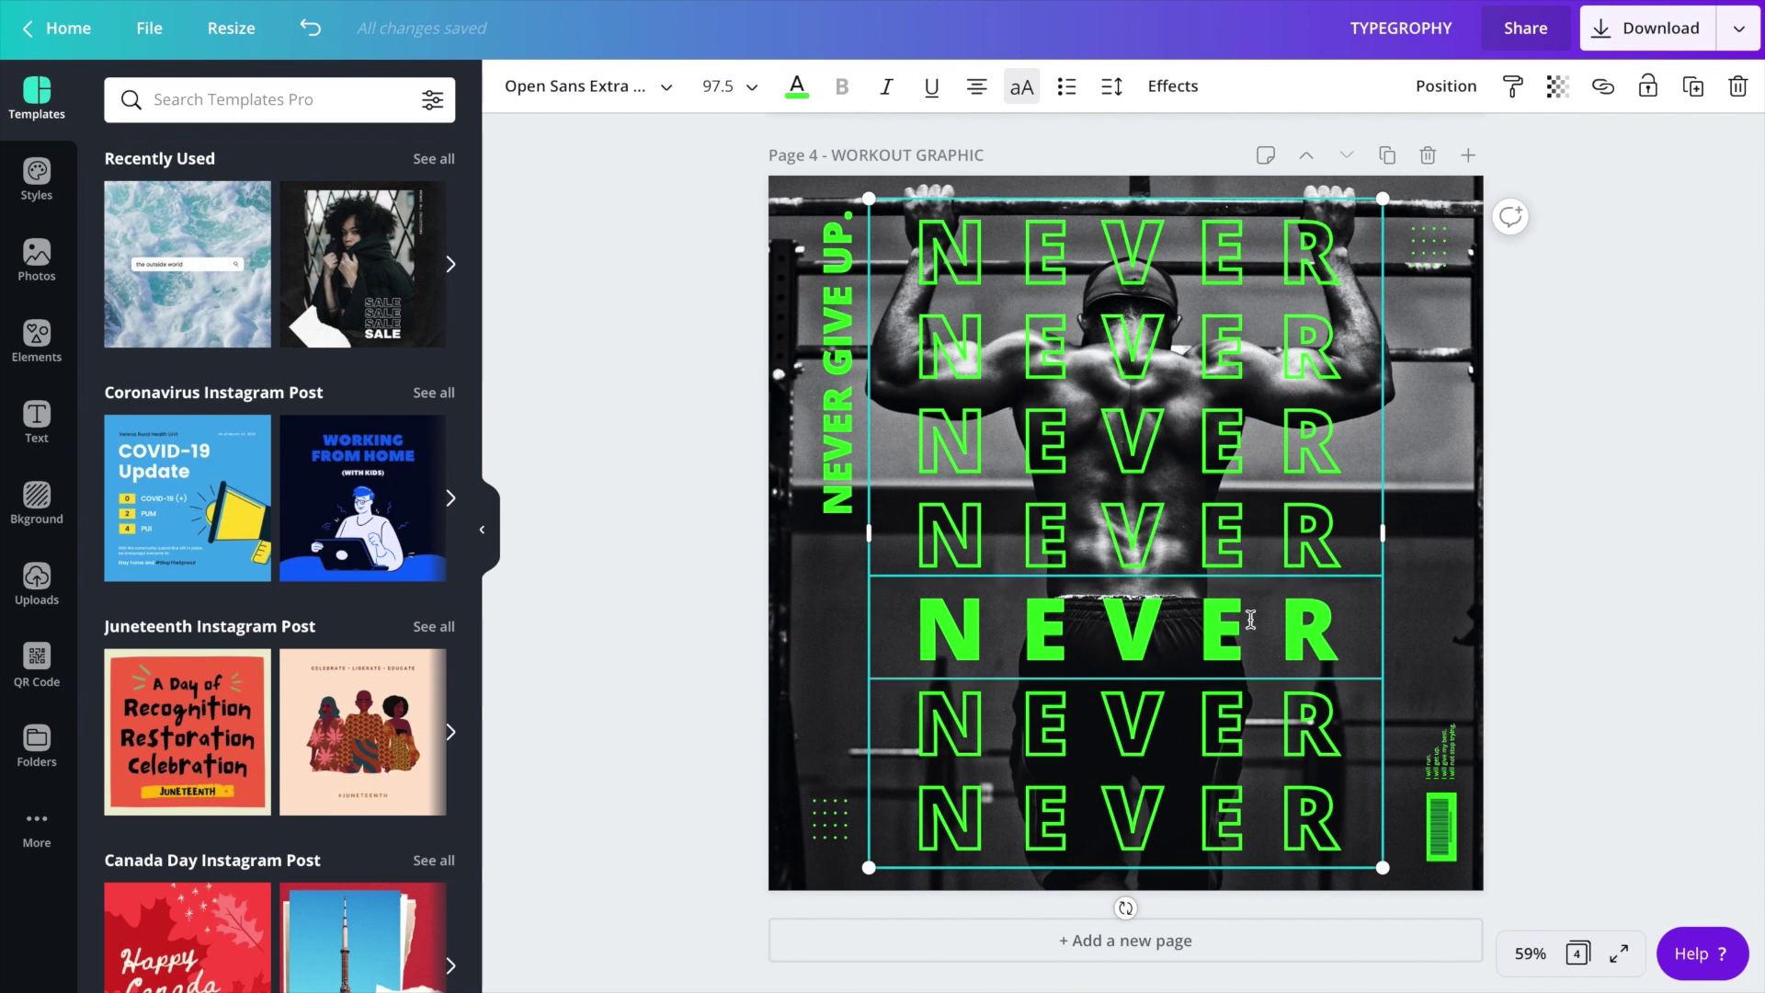
click(1468, 155)
key(Delete)
key(ctrl+v)
click(1428, 411)
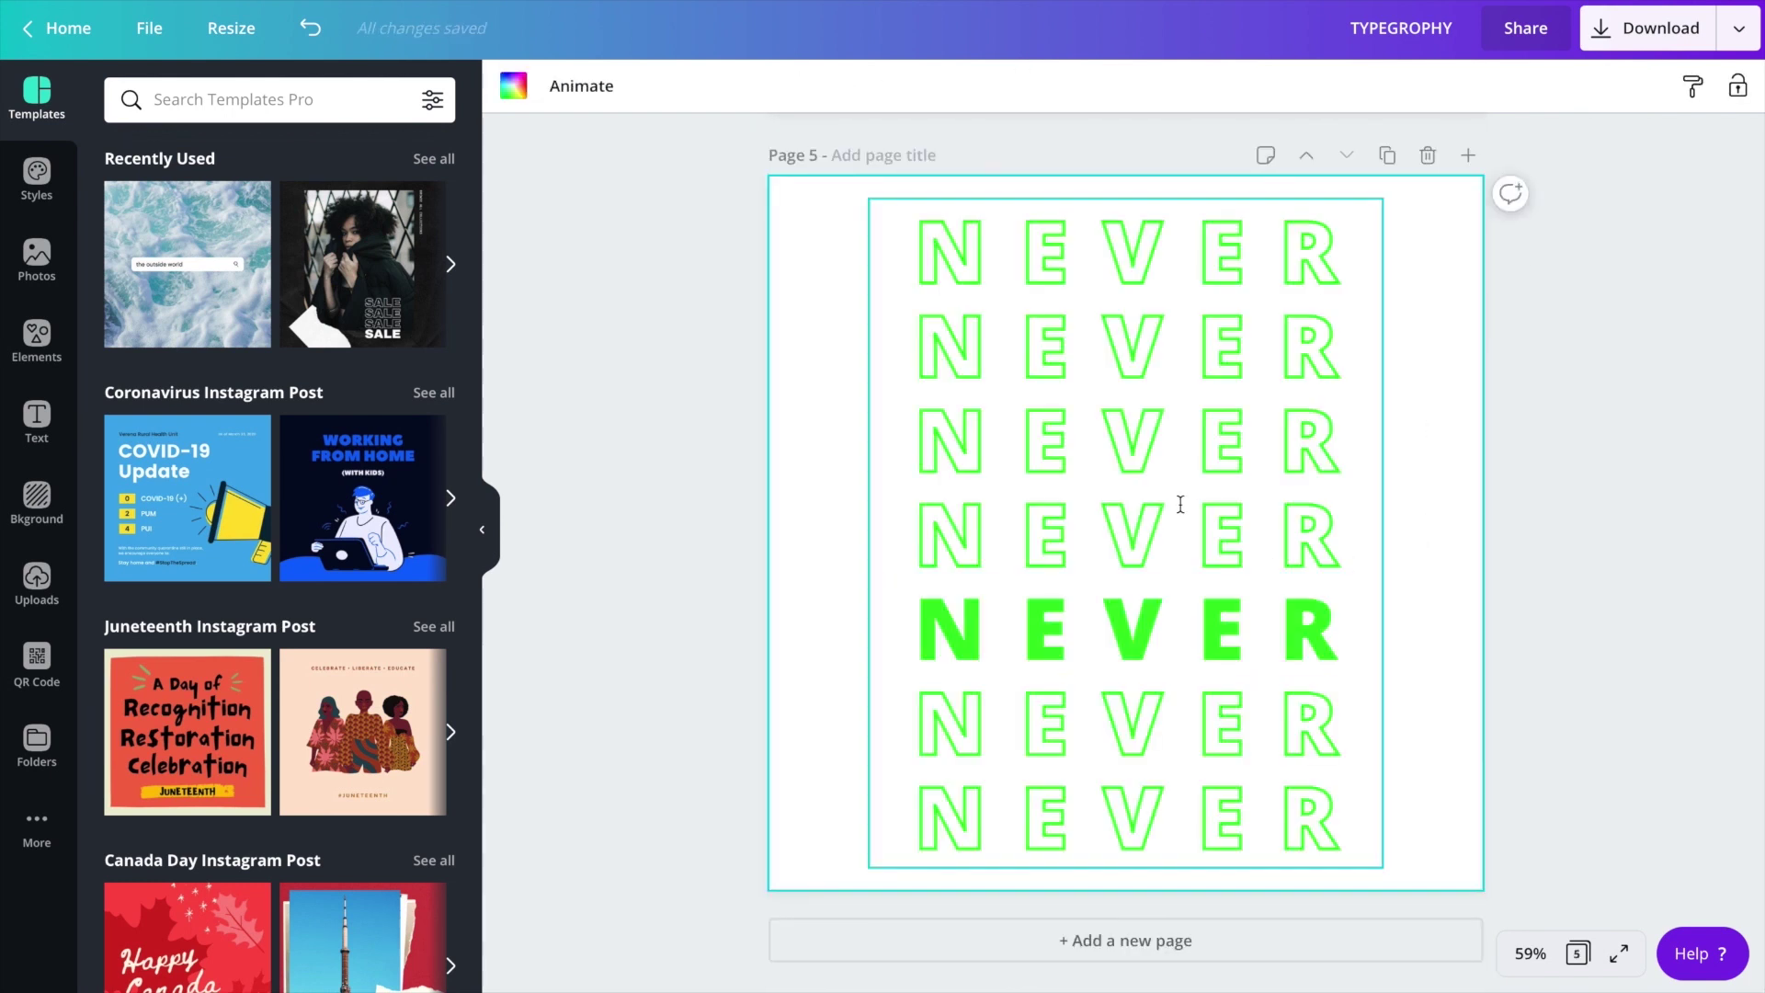
- Download only page 5 as a PNG with a transparent background
click(1640, 27)
click(1471, 315)
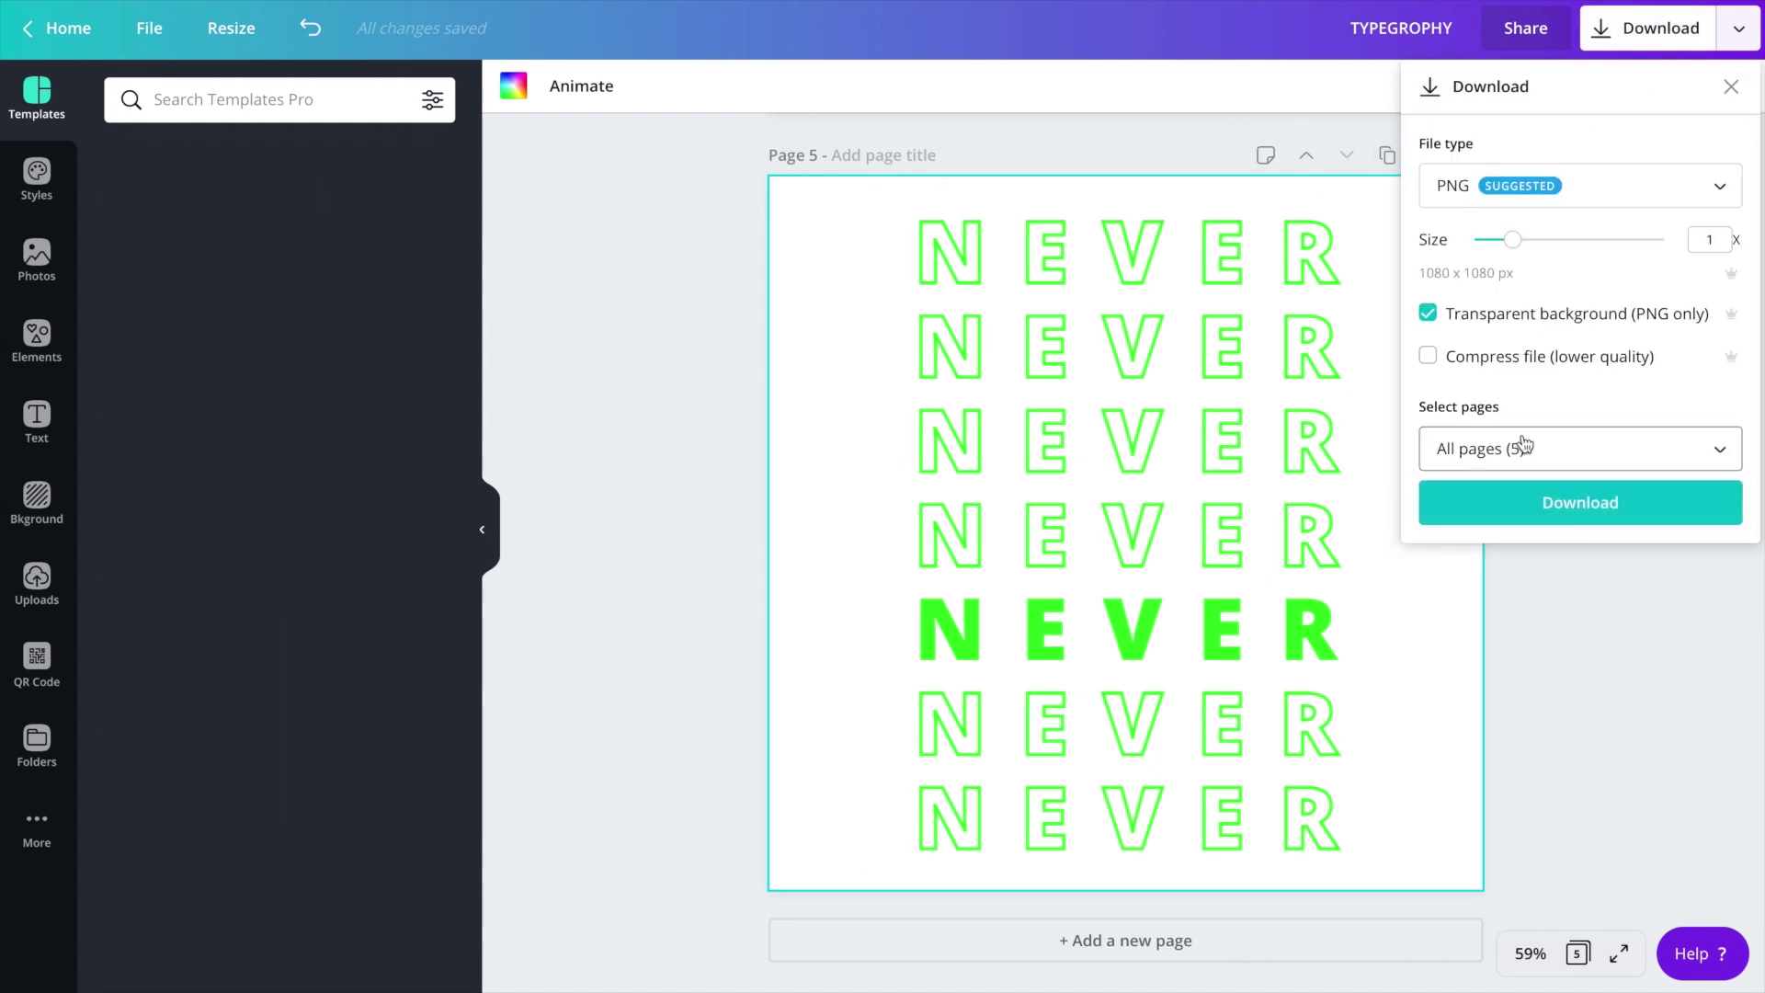
click(1518, 449)
scroll(1581, 723, down, 2)
click(1699, 723)
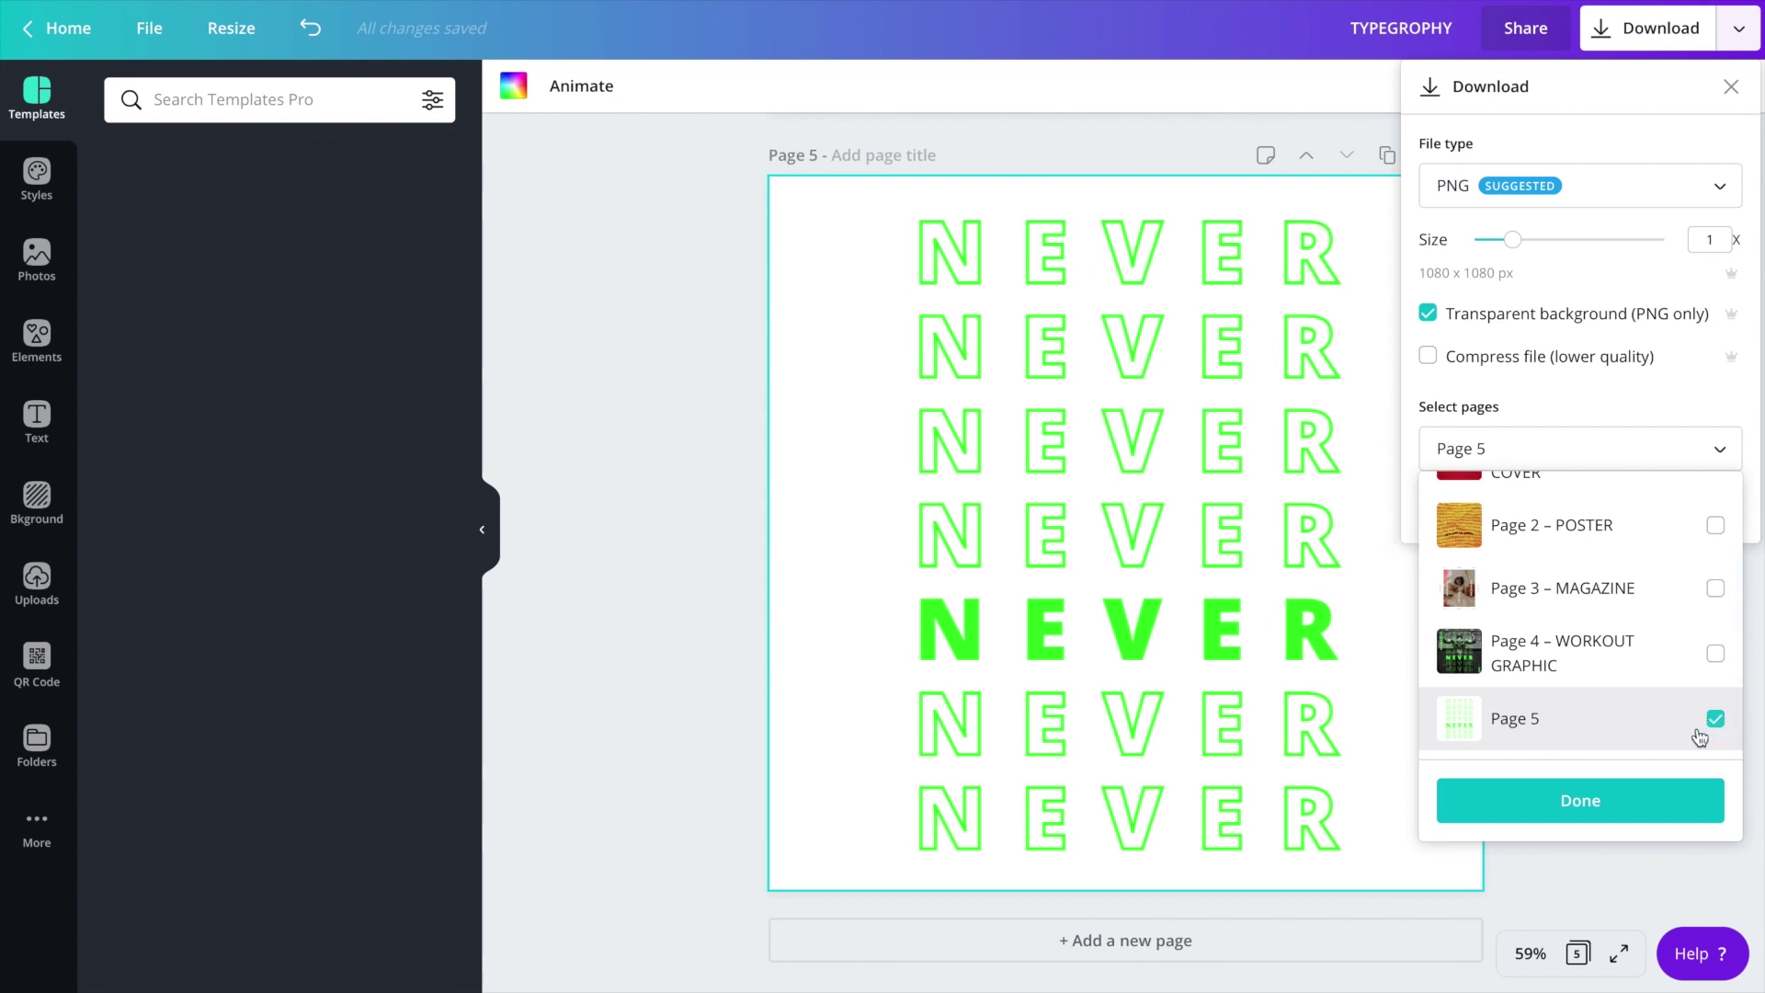
click(1614, 802)
drag(1572, 250, 1588, 241)
click(1560, 511)
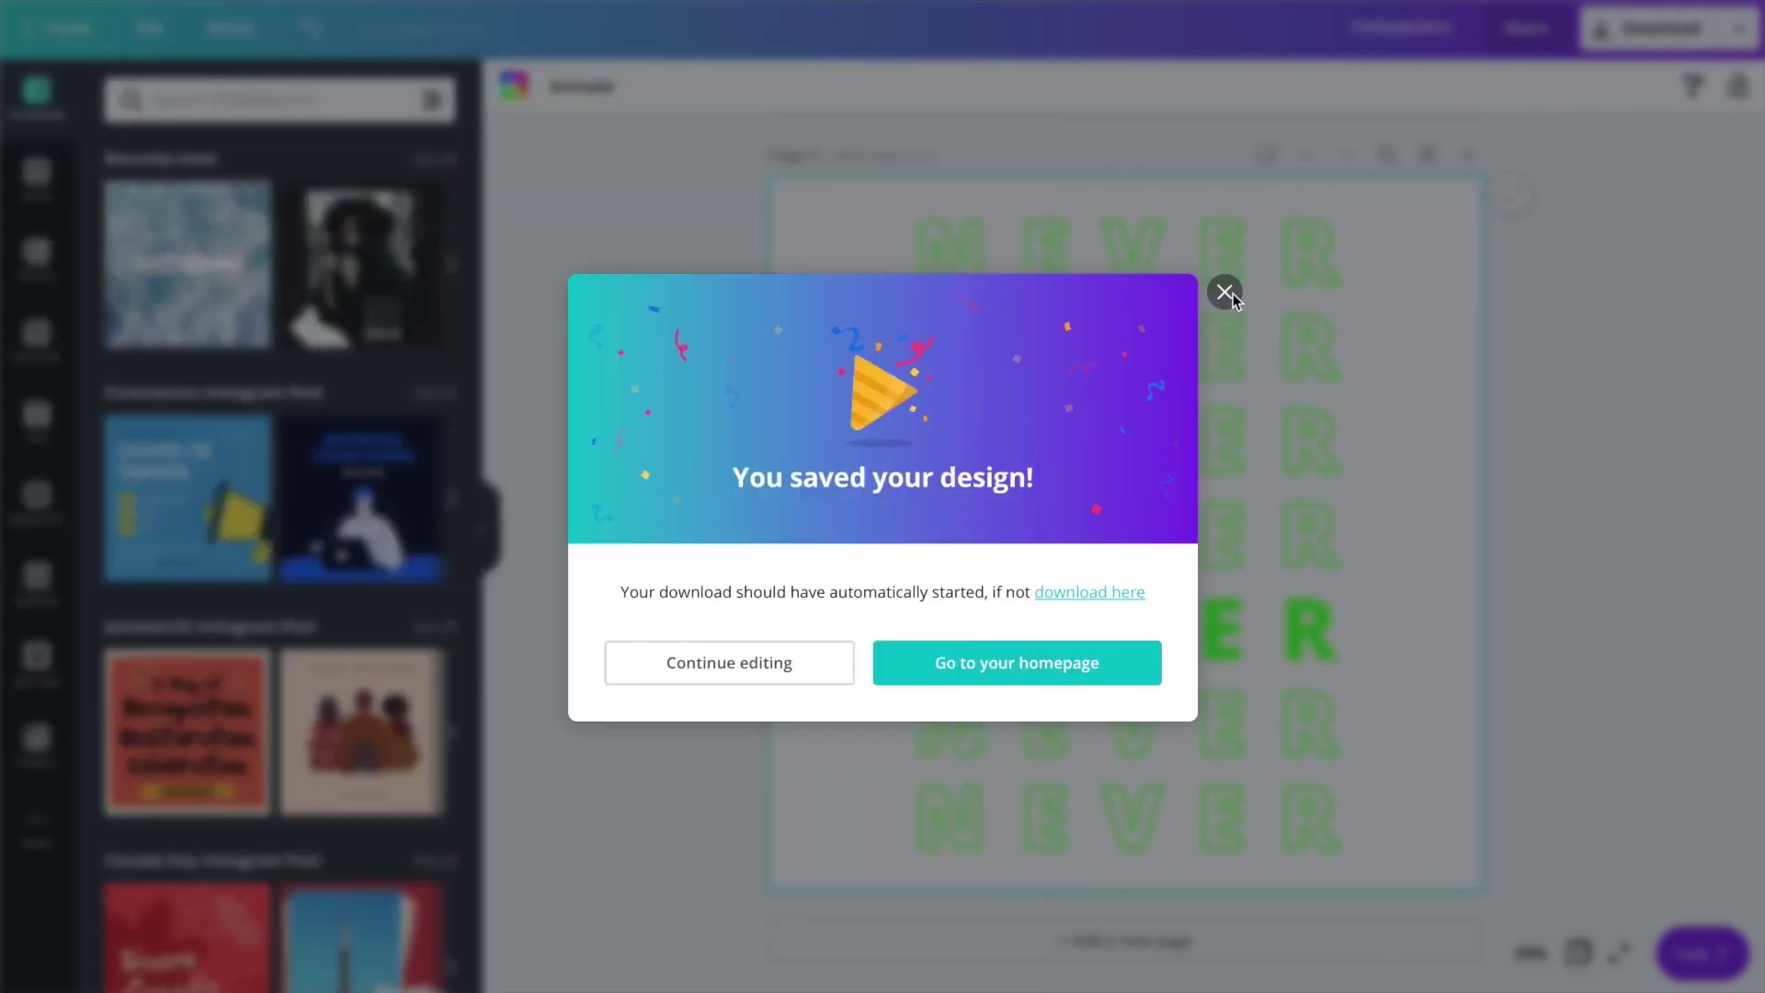
- Dismiss the download message and delete page 5 with the copied NEVER lines
click(1225, 293)
click(1381, 422)
scroll(1365, 421, up, 1)
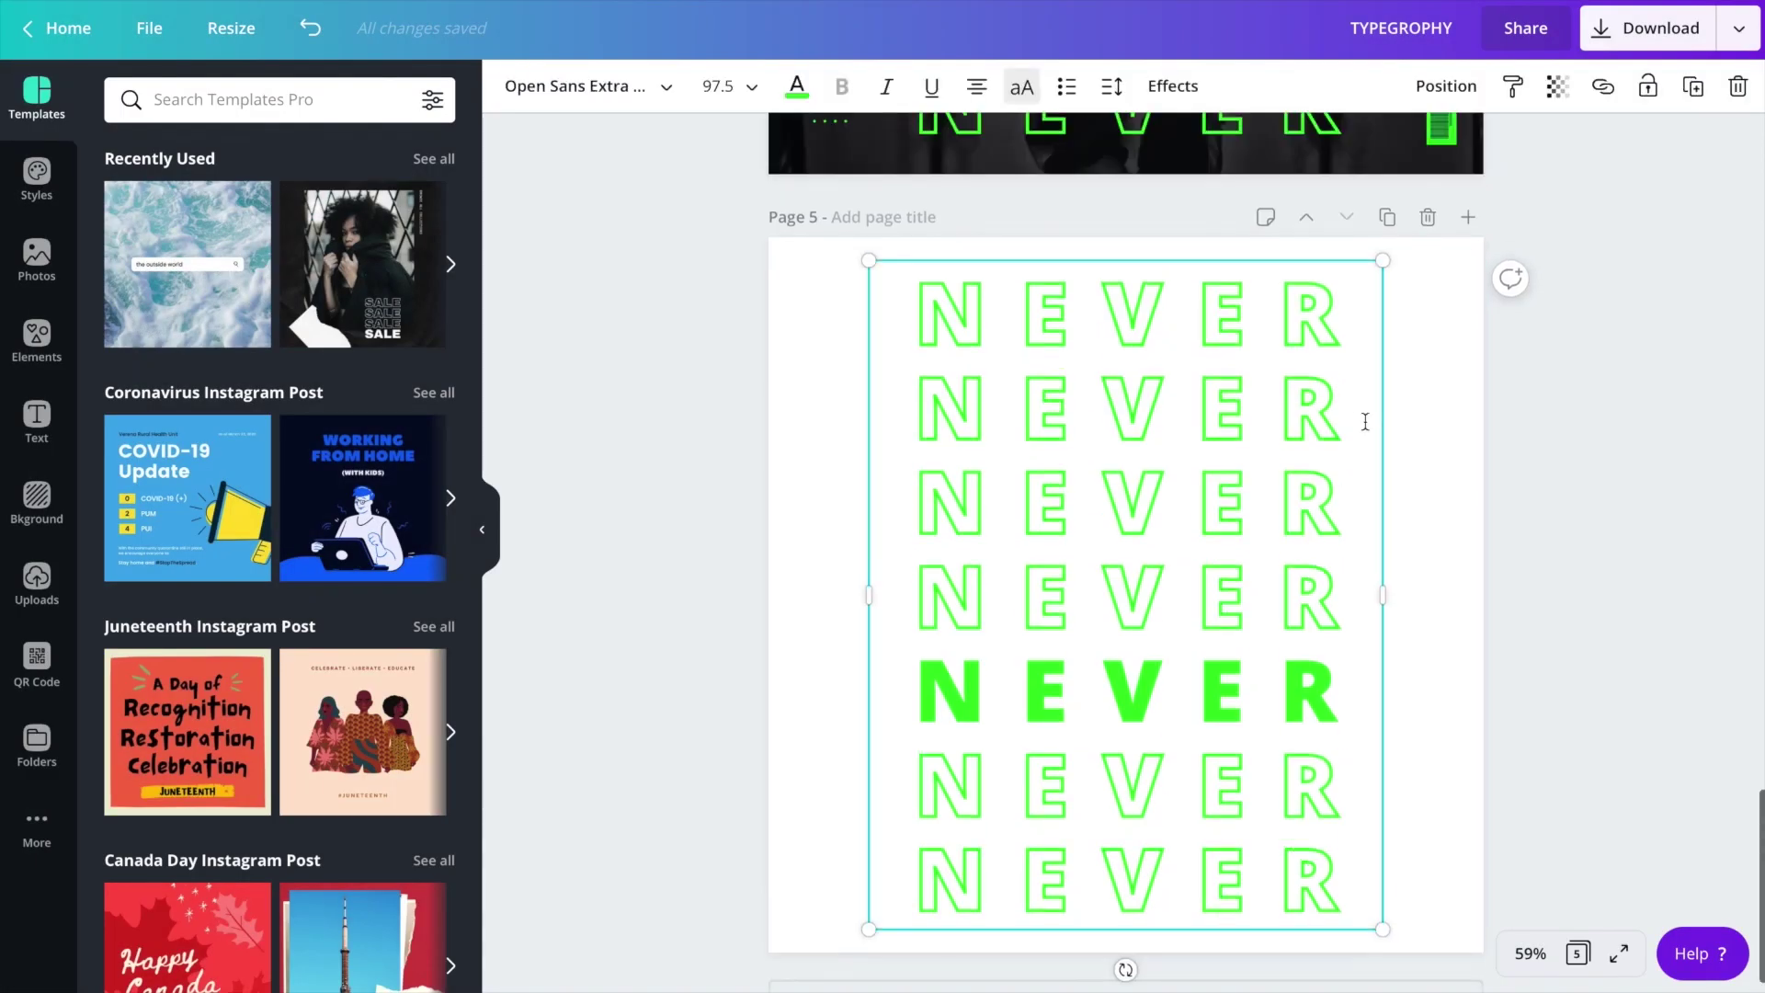
click(1427, 217)
click(1451, 504)
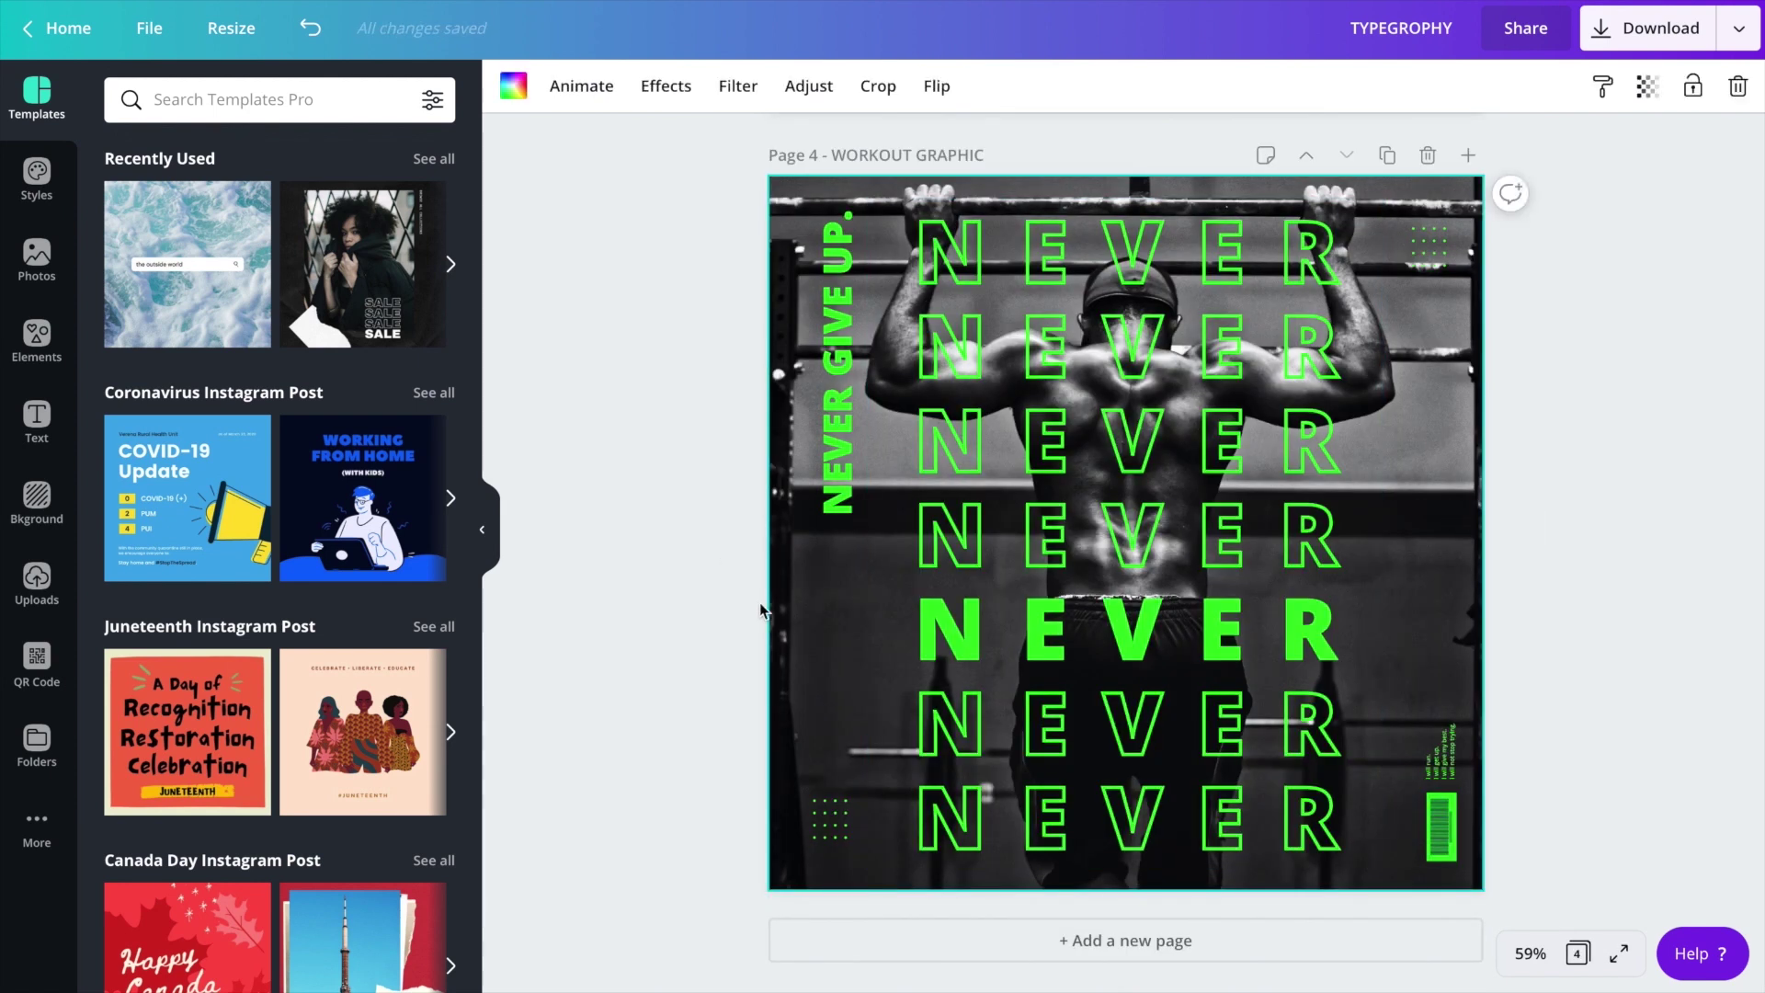
click(39, 581)
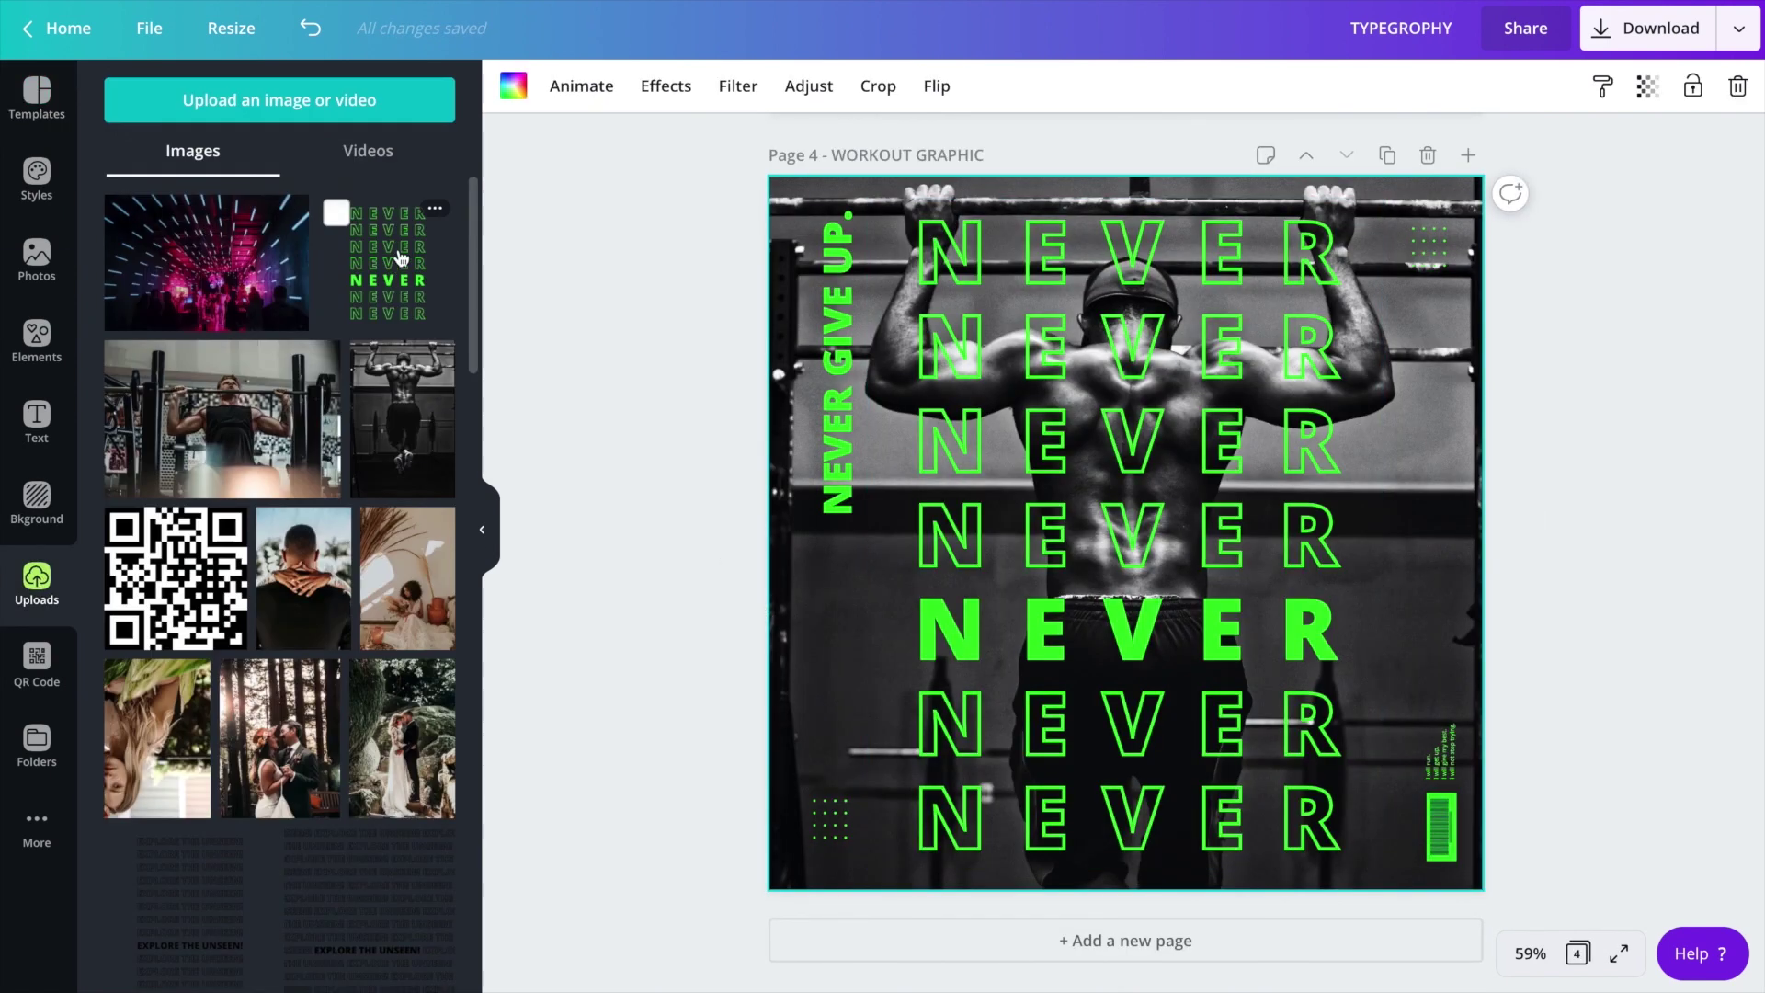
click(37, 92)
key(Escape)
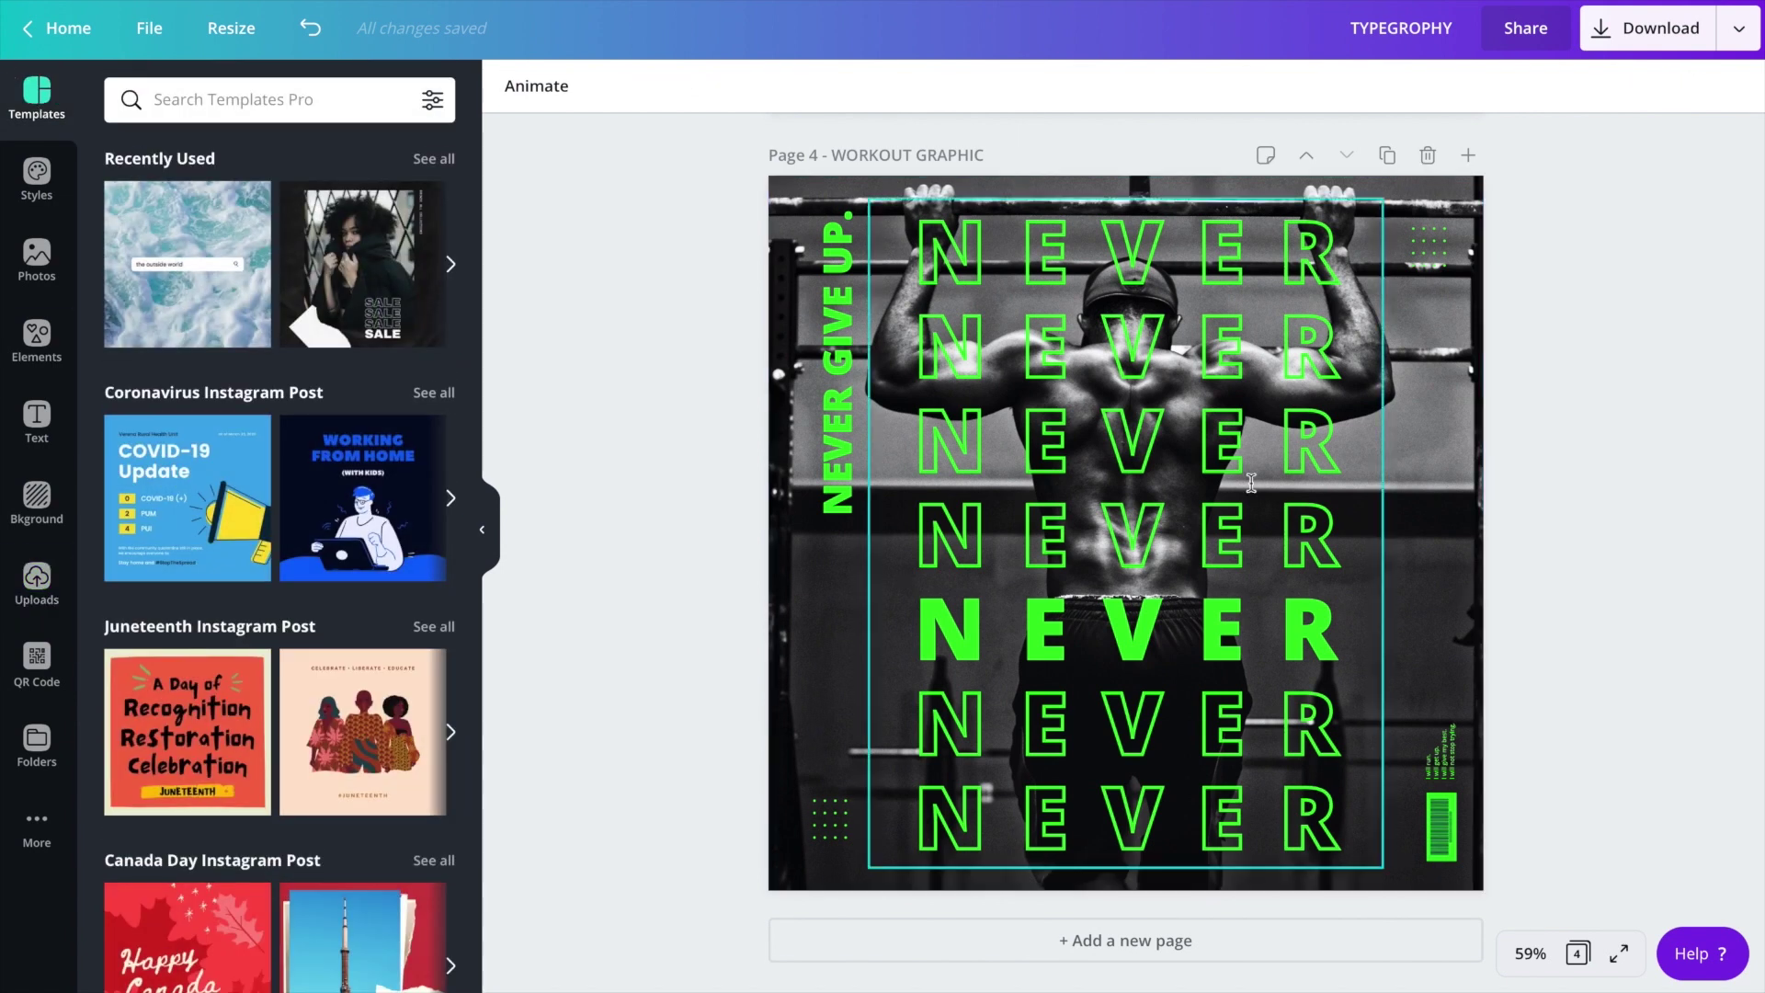
- Apply the Sea Blue Duotone effect to the workout photo on page 4
click(1442, 487)
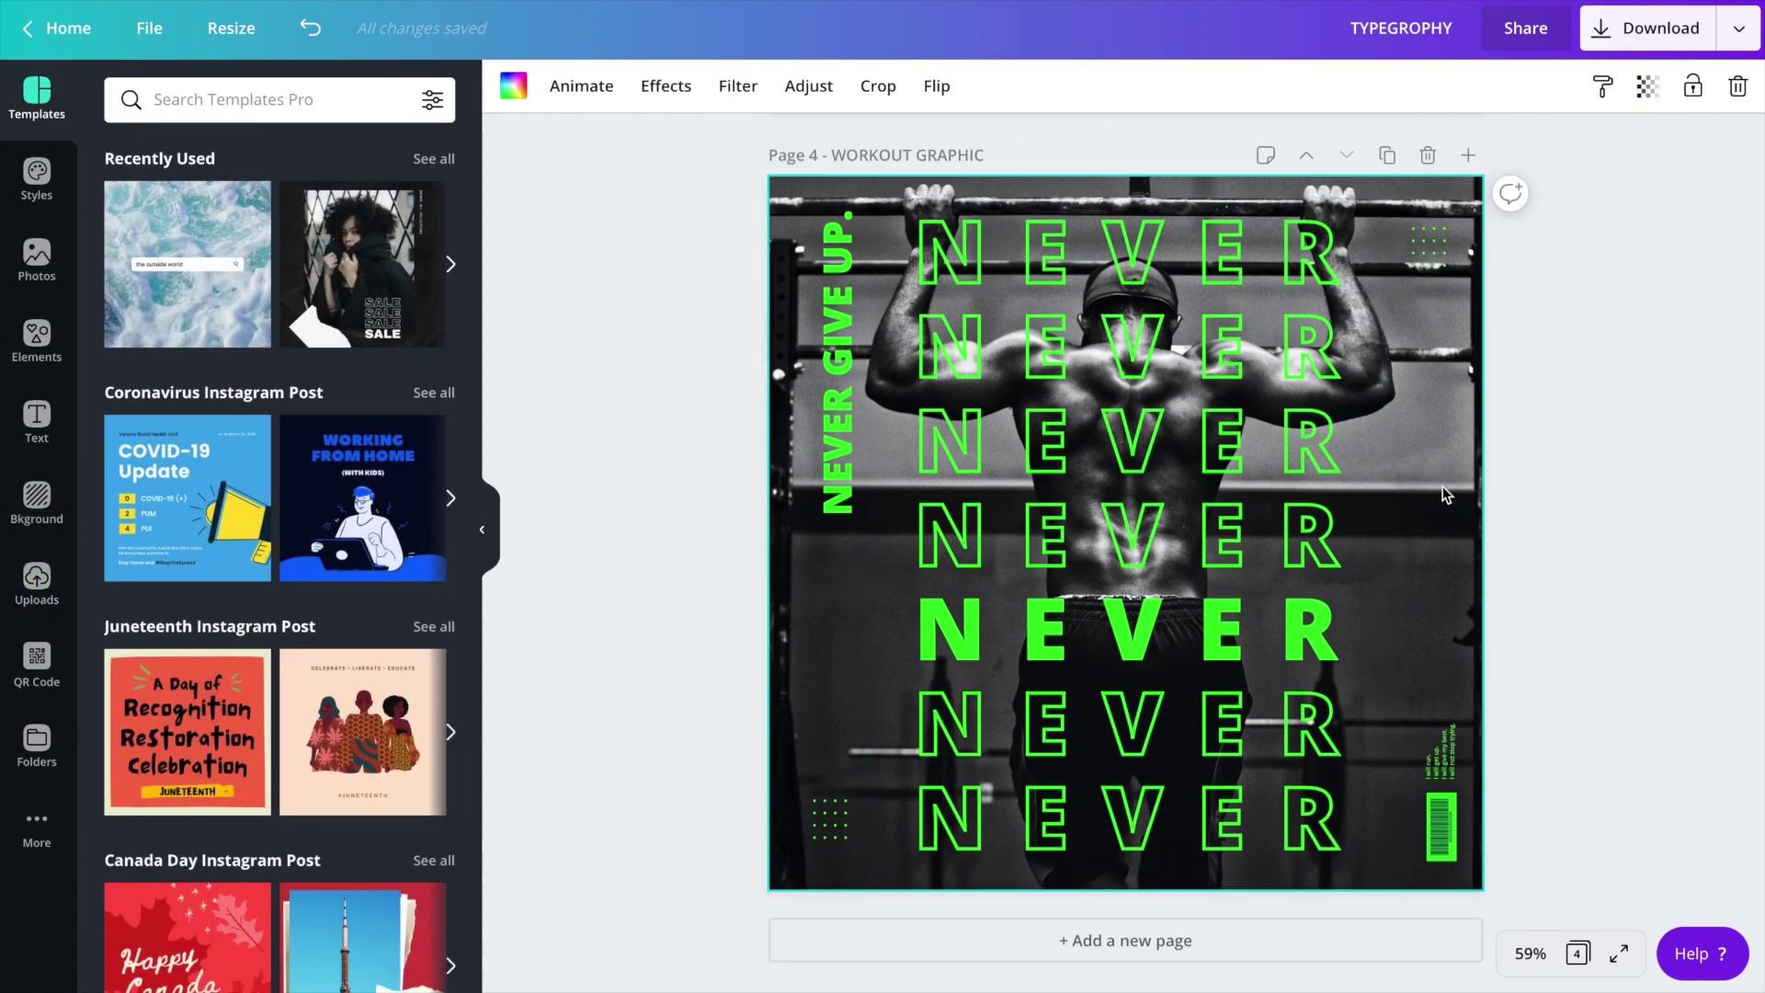
click(682, 87)
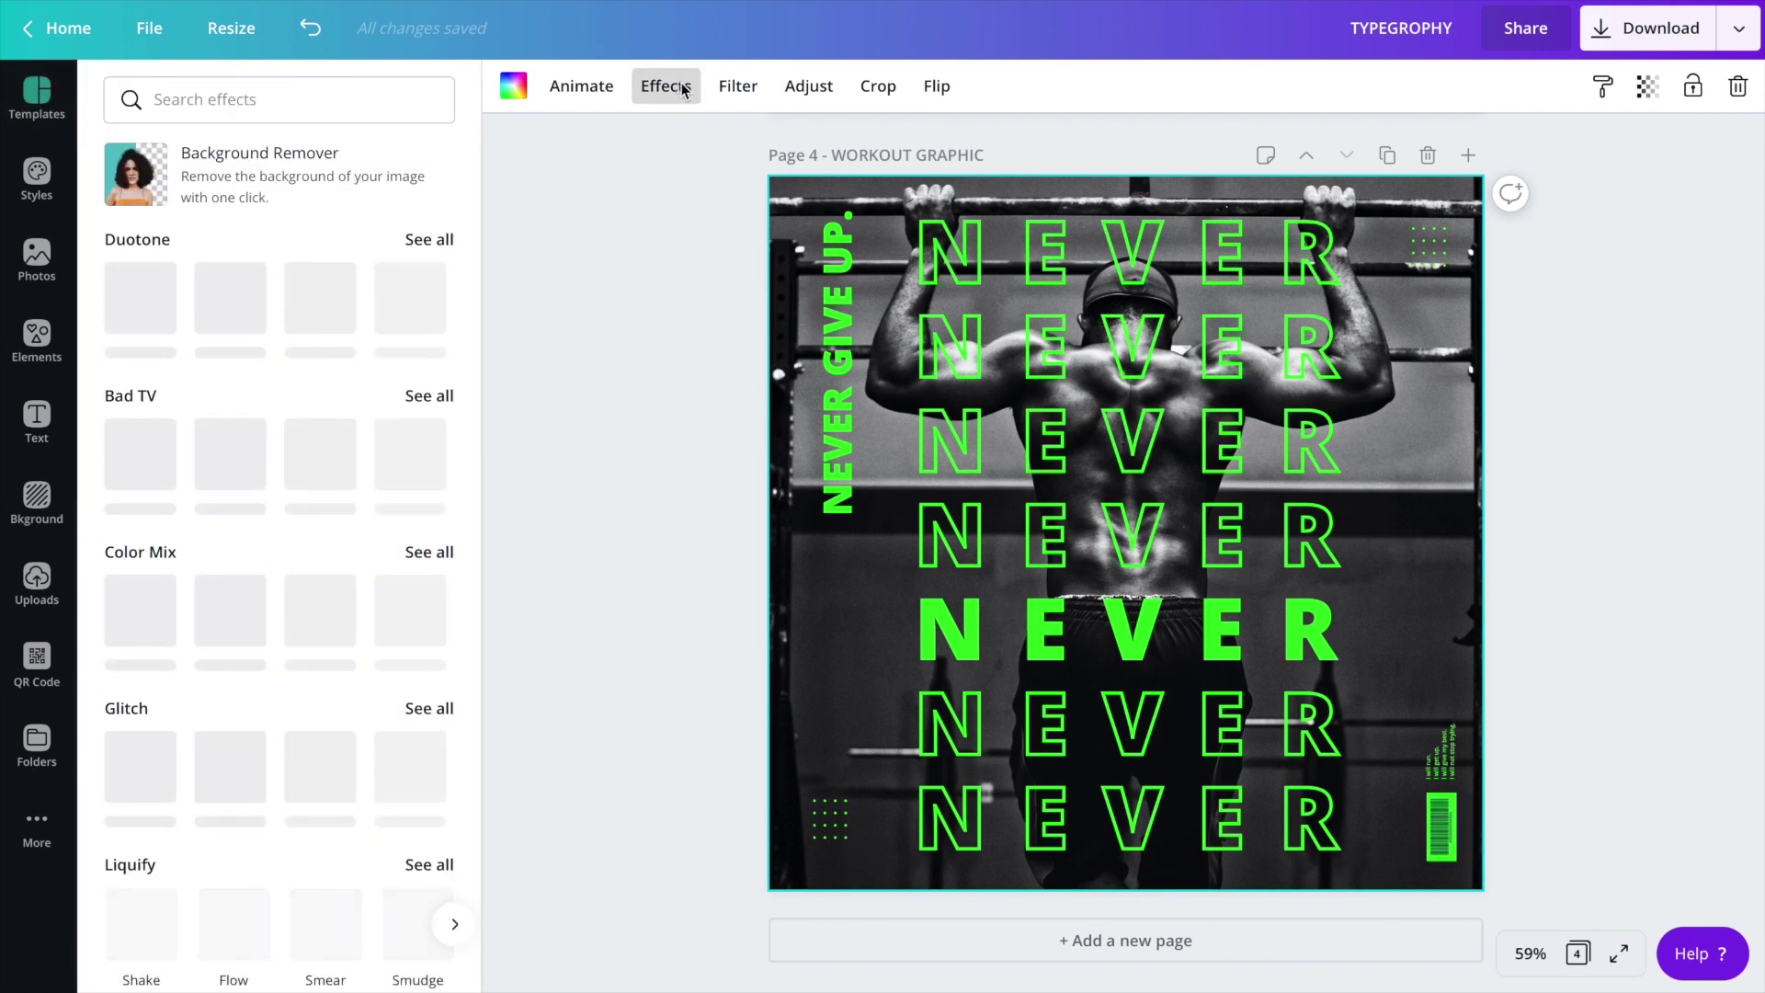
click(455, 303)
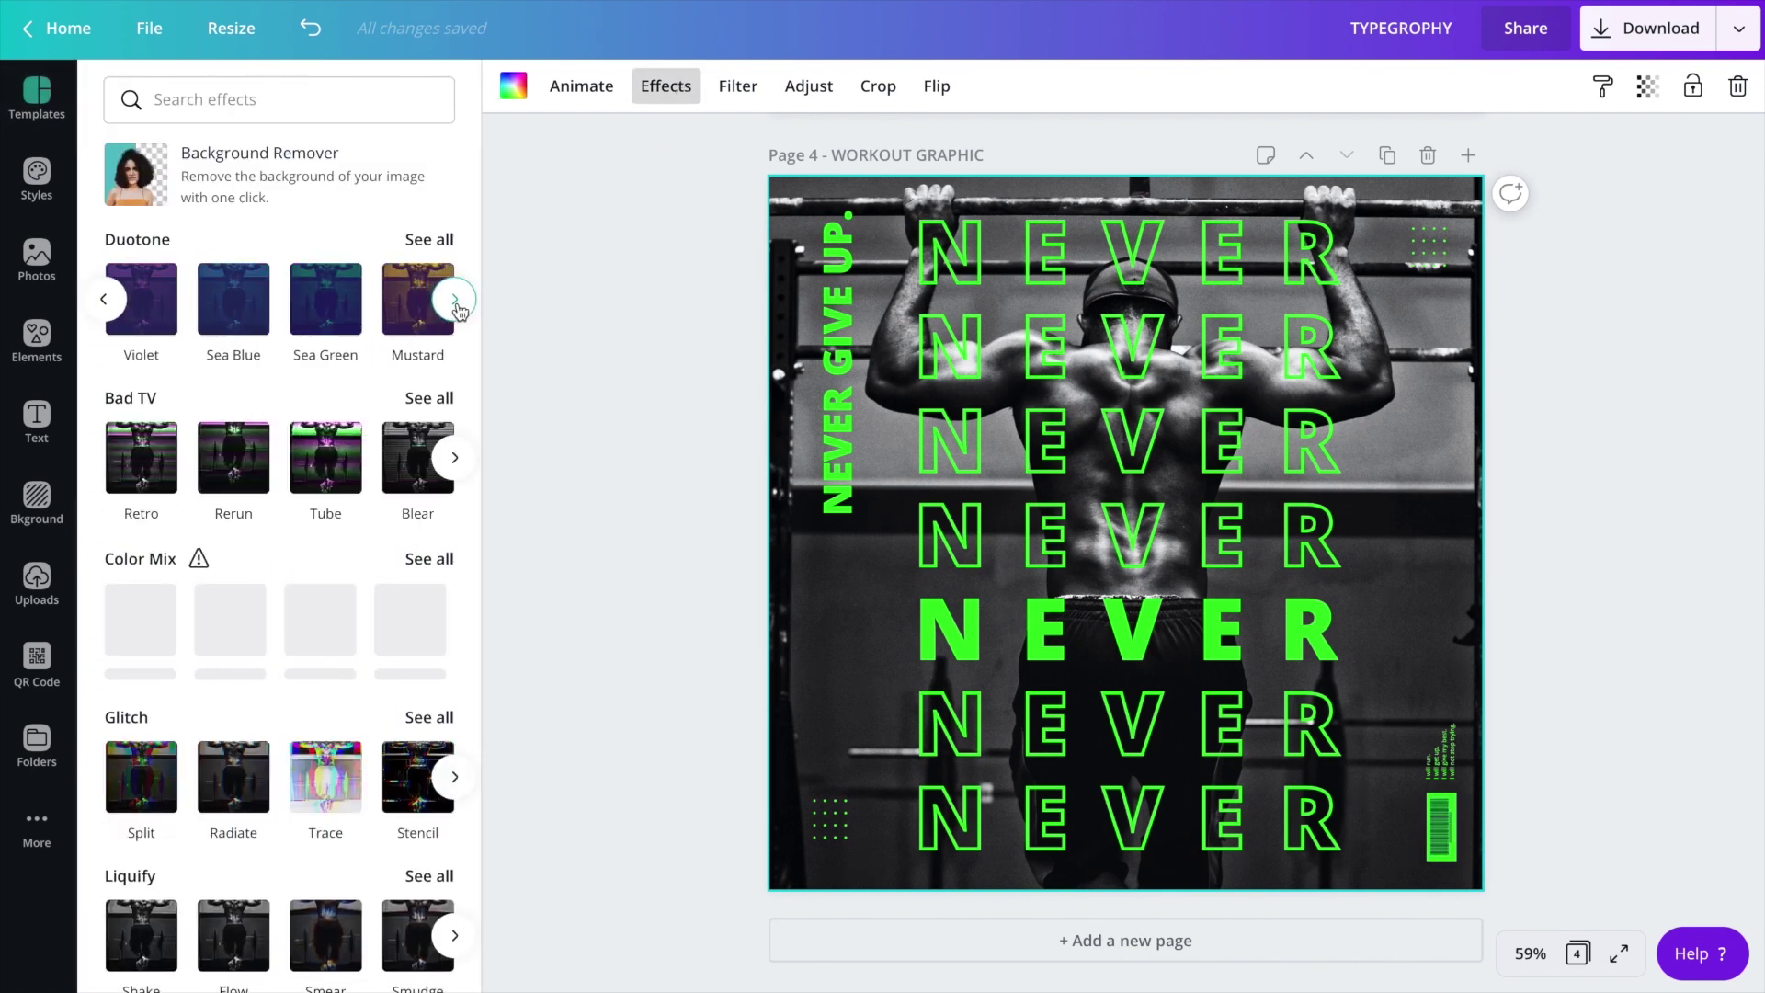
click(251, 295)
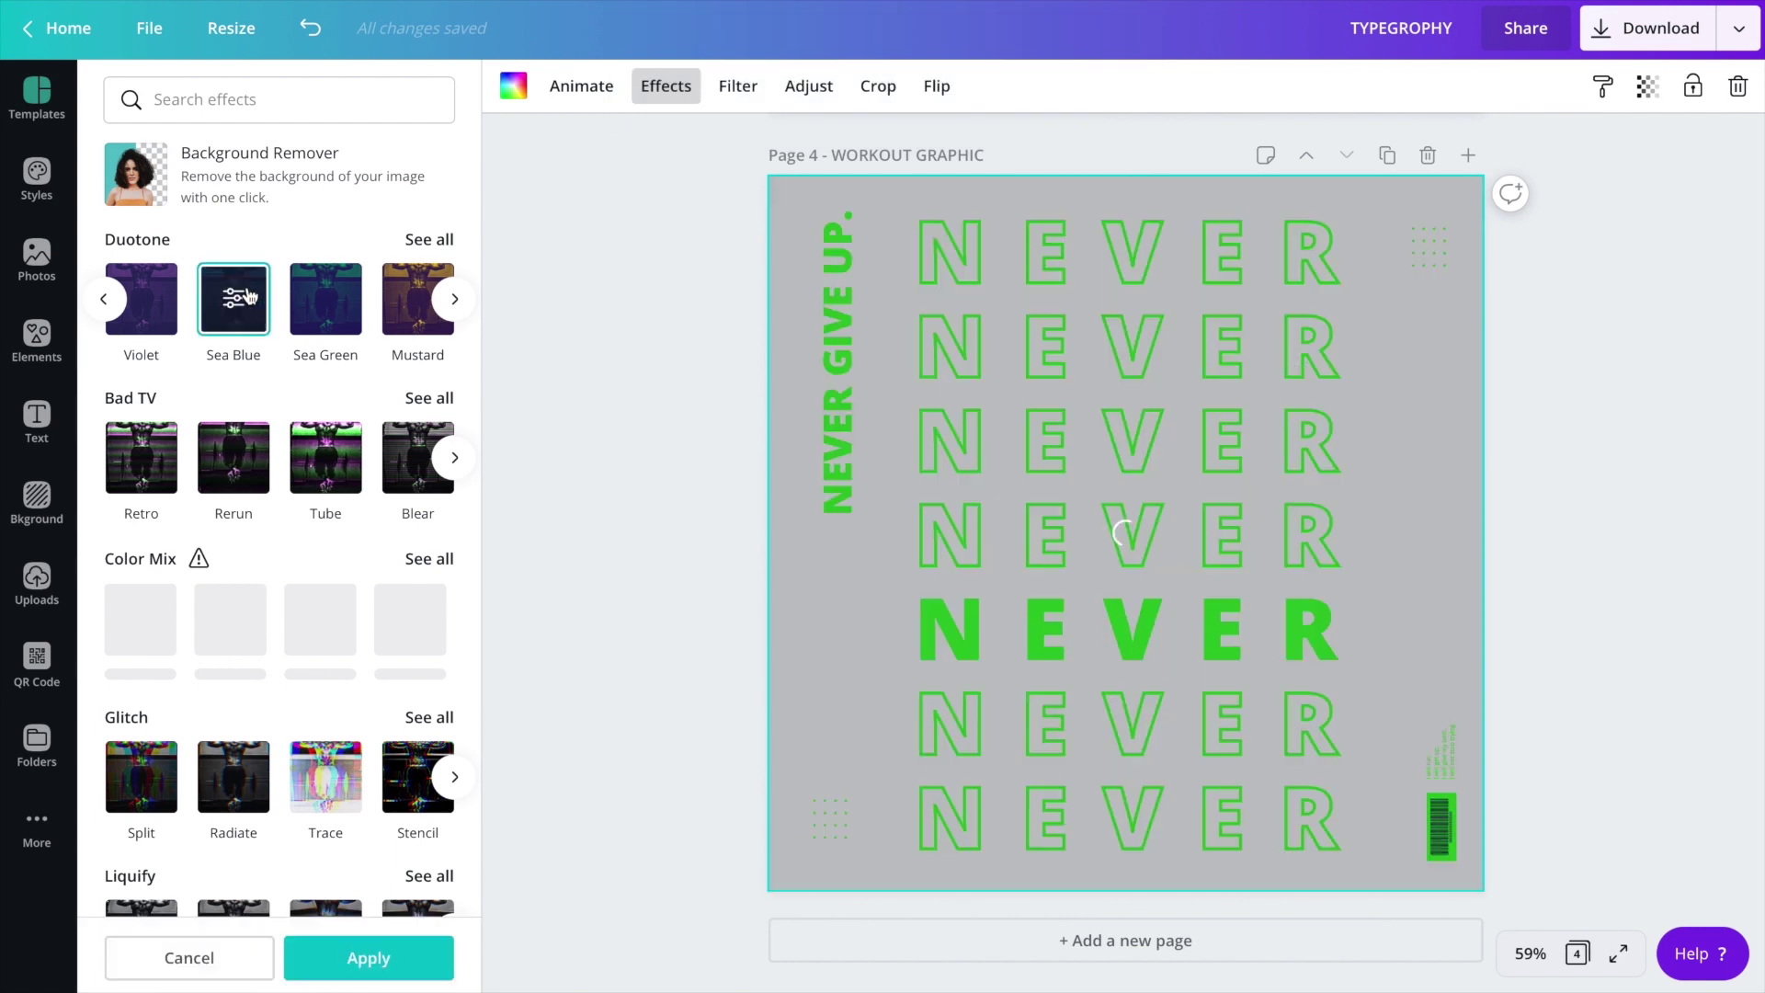
- Set the Duotone effect's shadow color to #070e3d
click(251, 299)
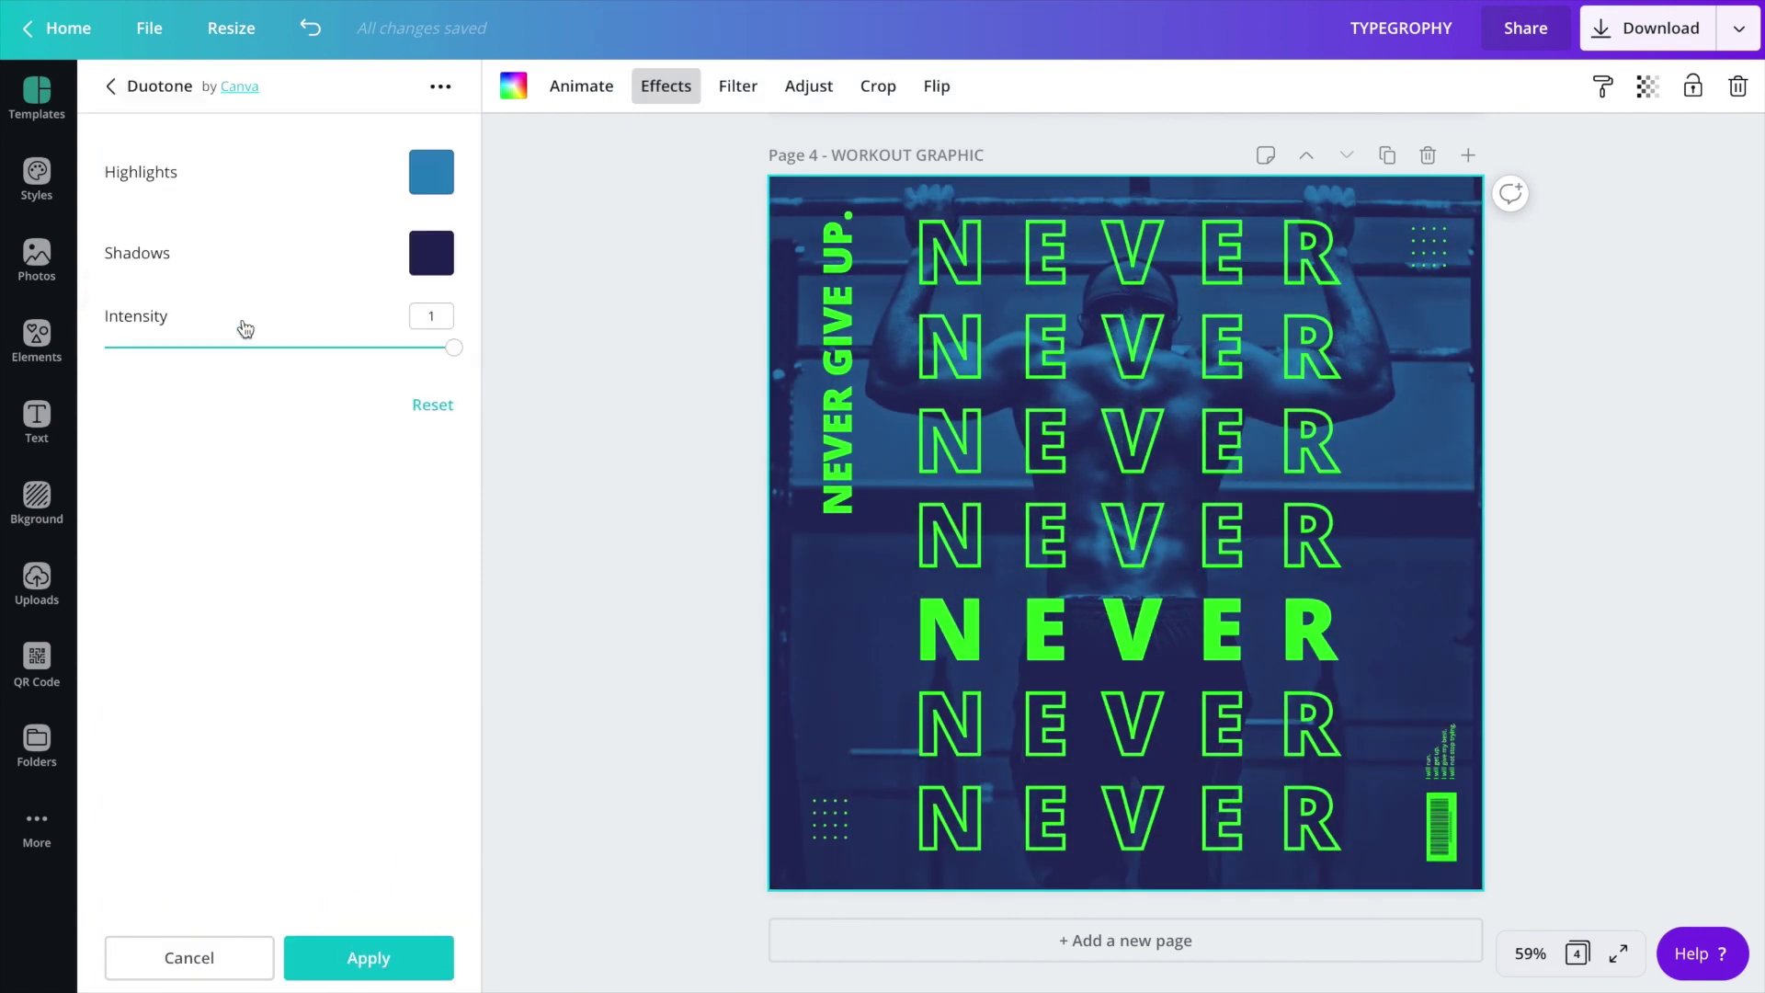
click(431, 253)
click(345, 326)
double_click(345, 326)
drag(344, 325, 296, 326)
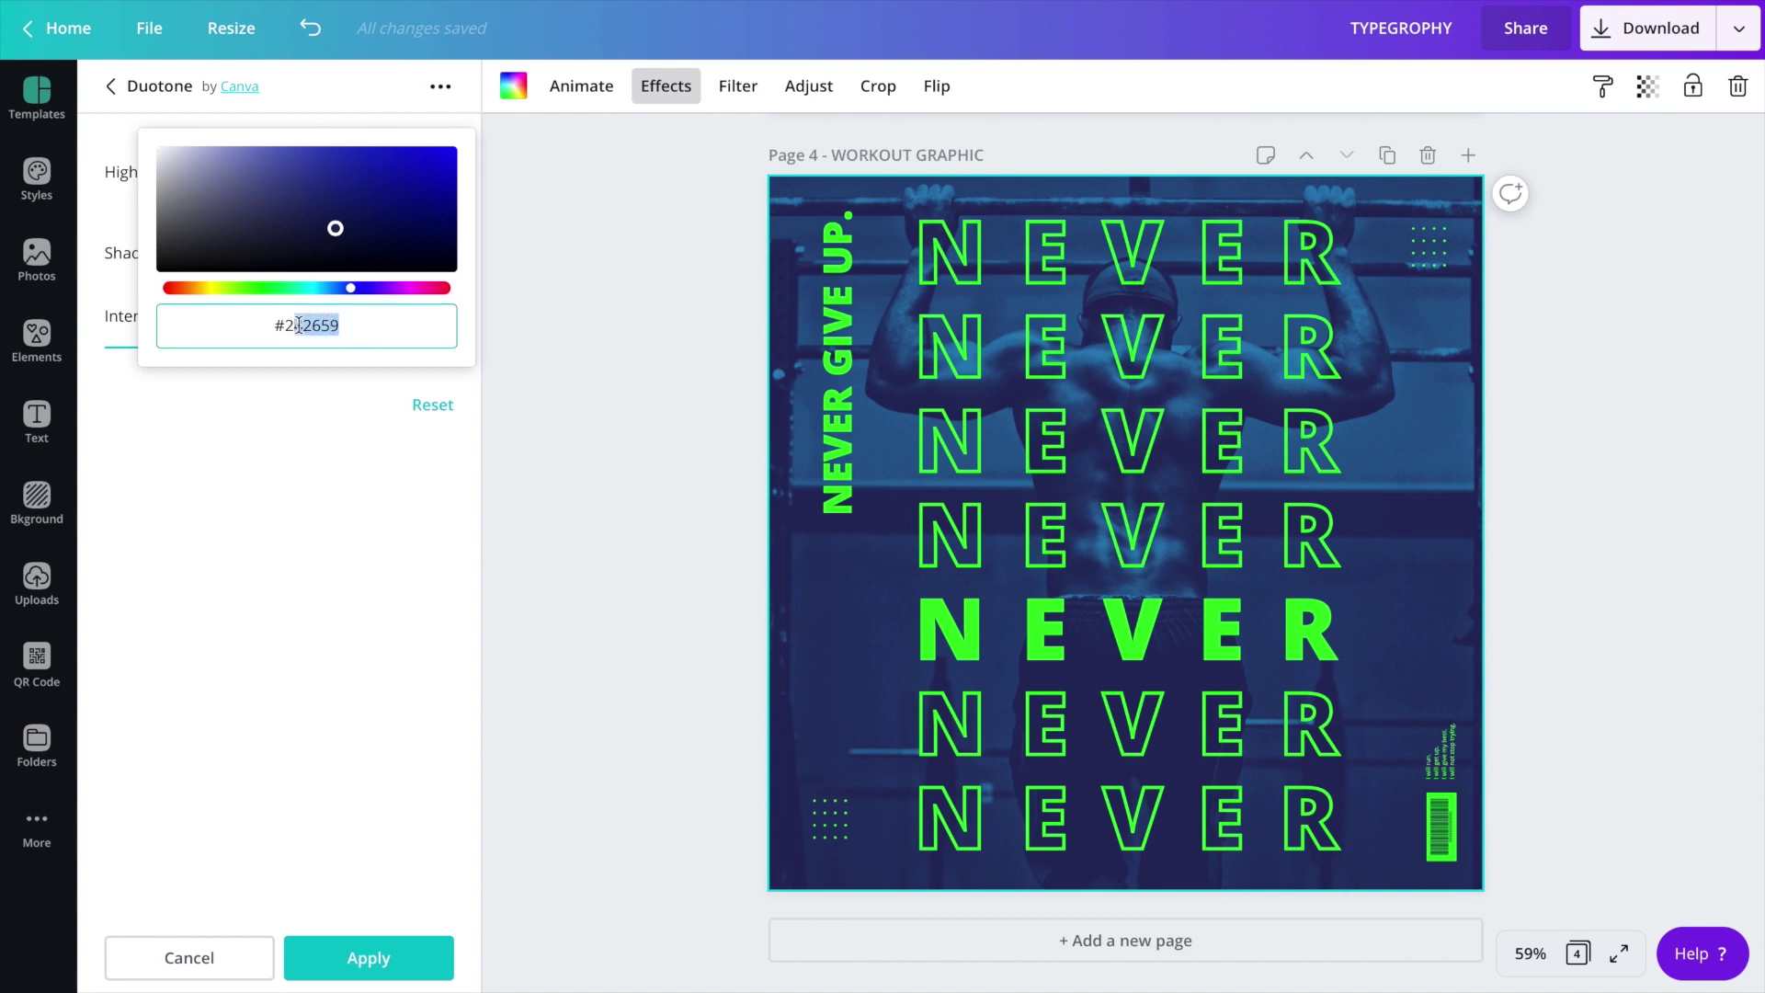
key(BackSpace)
text(70)
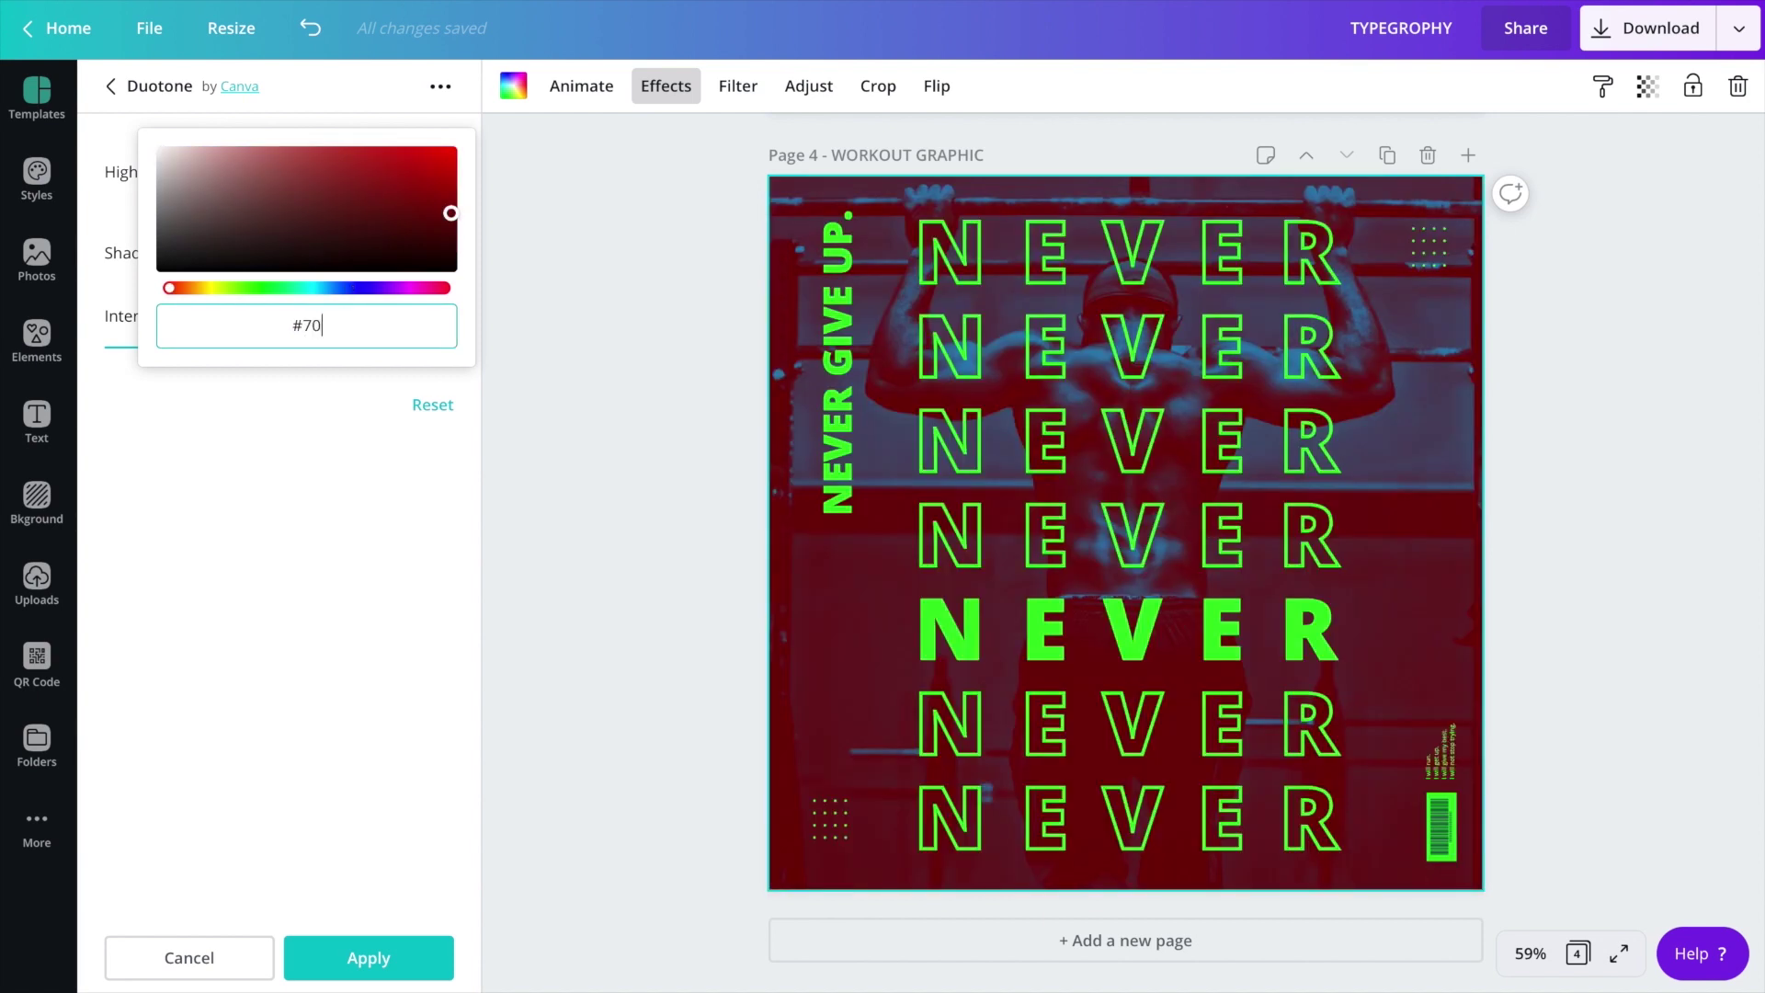
text(e)
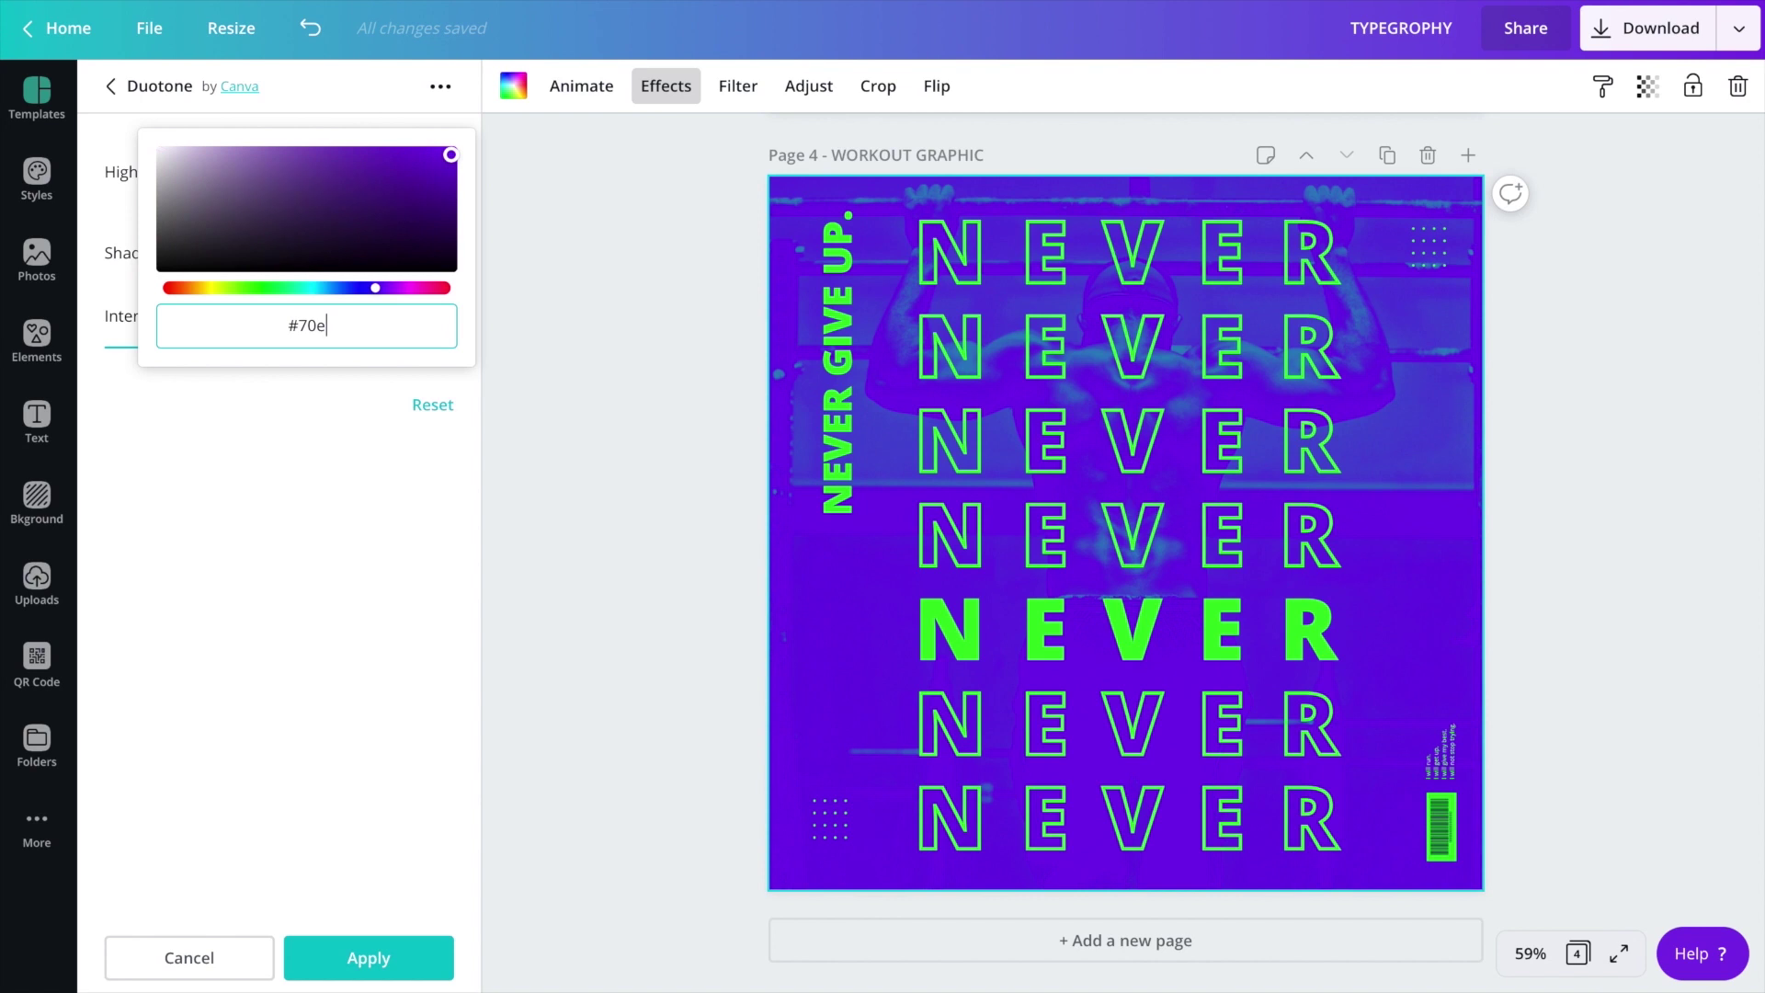
text(3d)
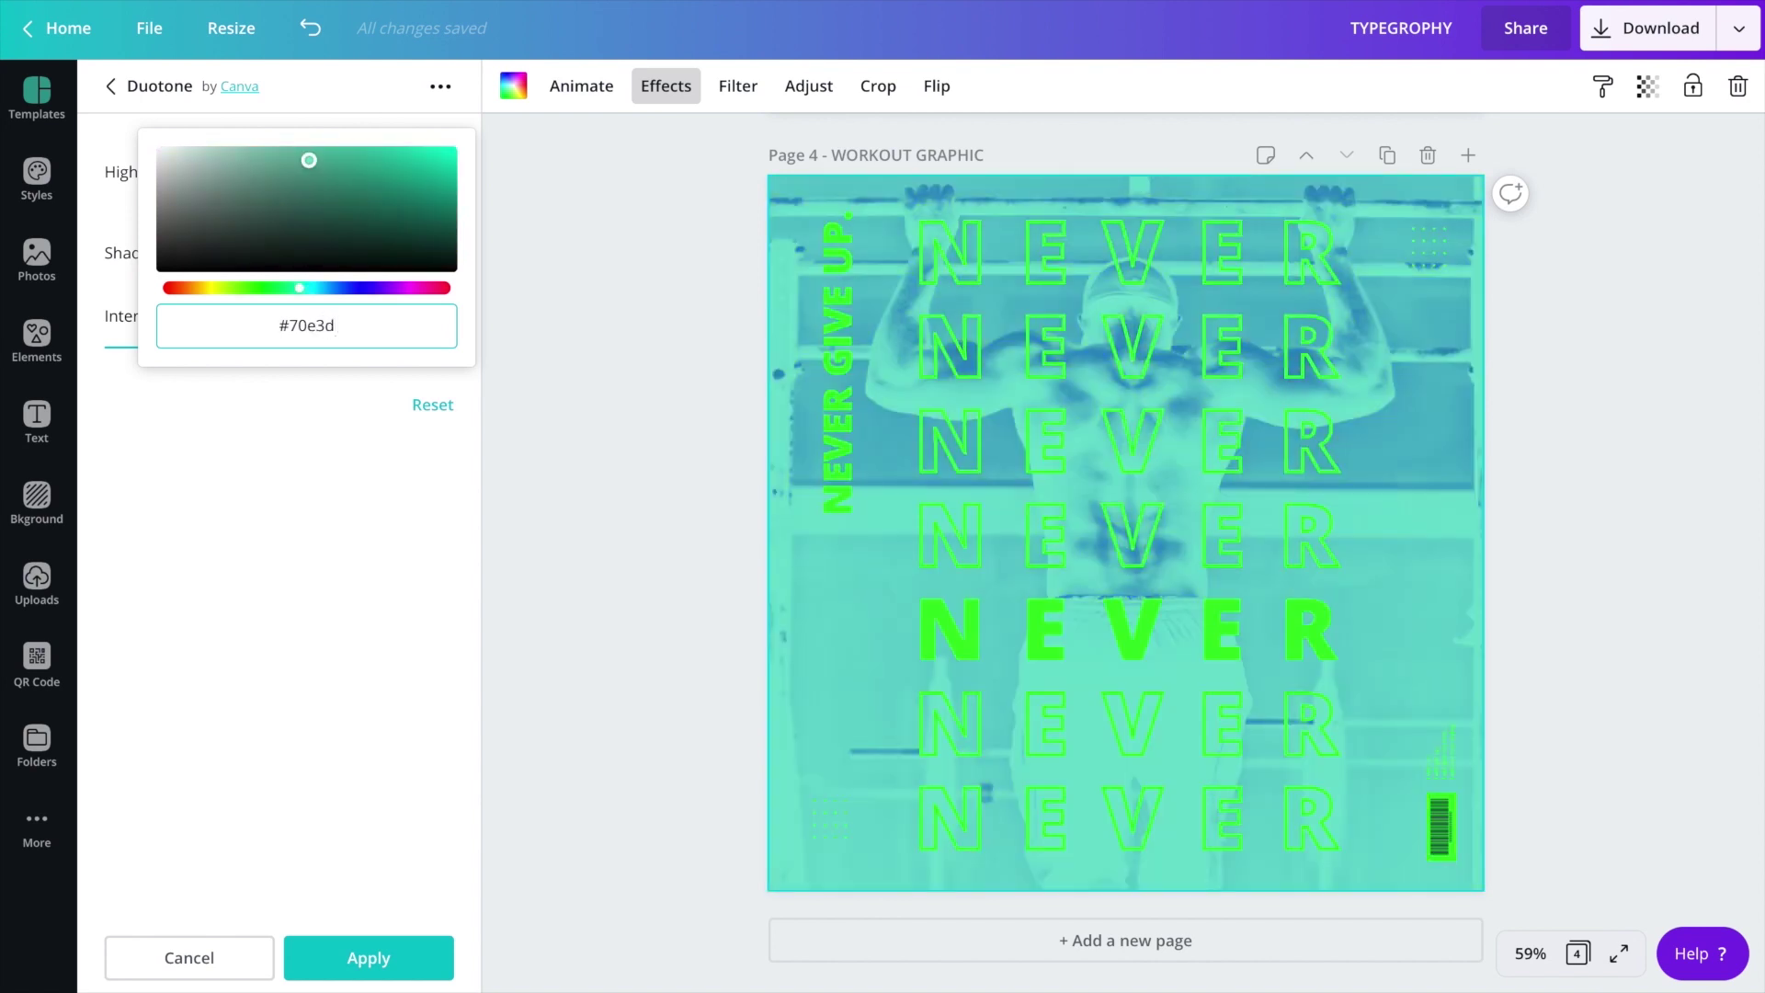
click(294, 327)
text(0)
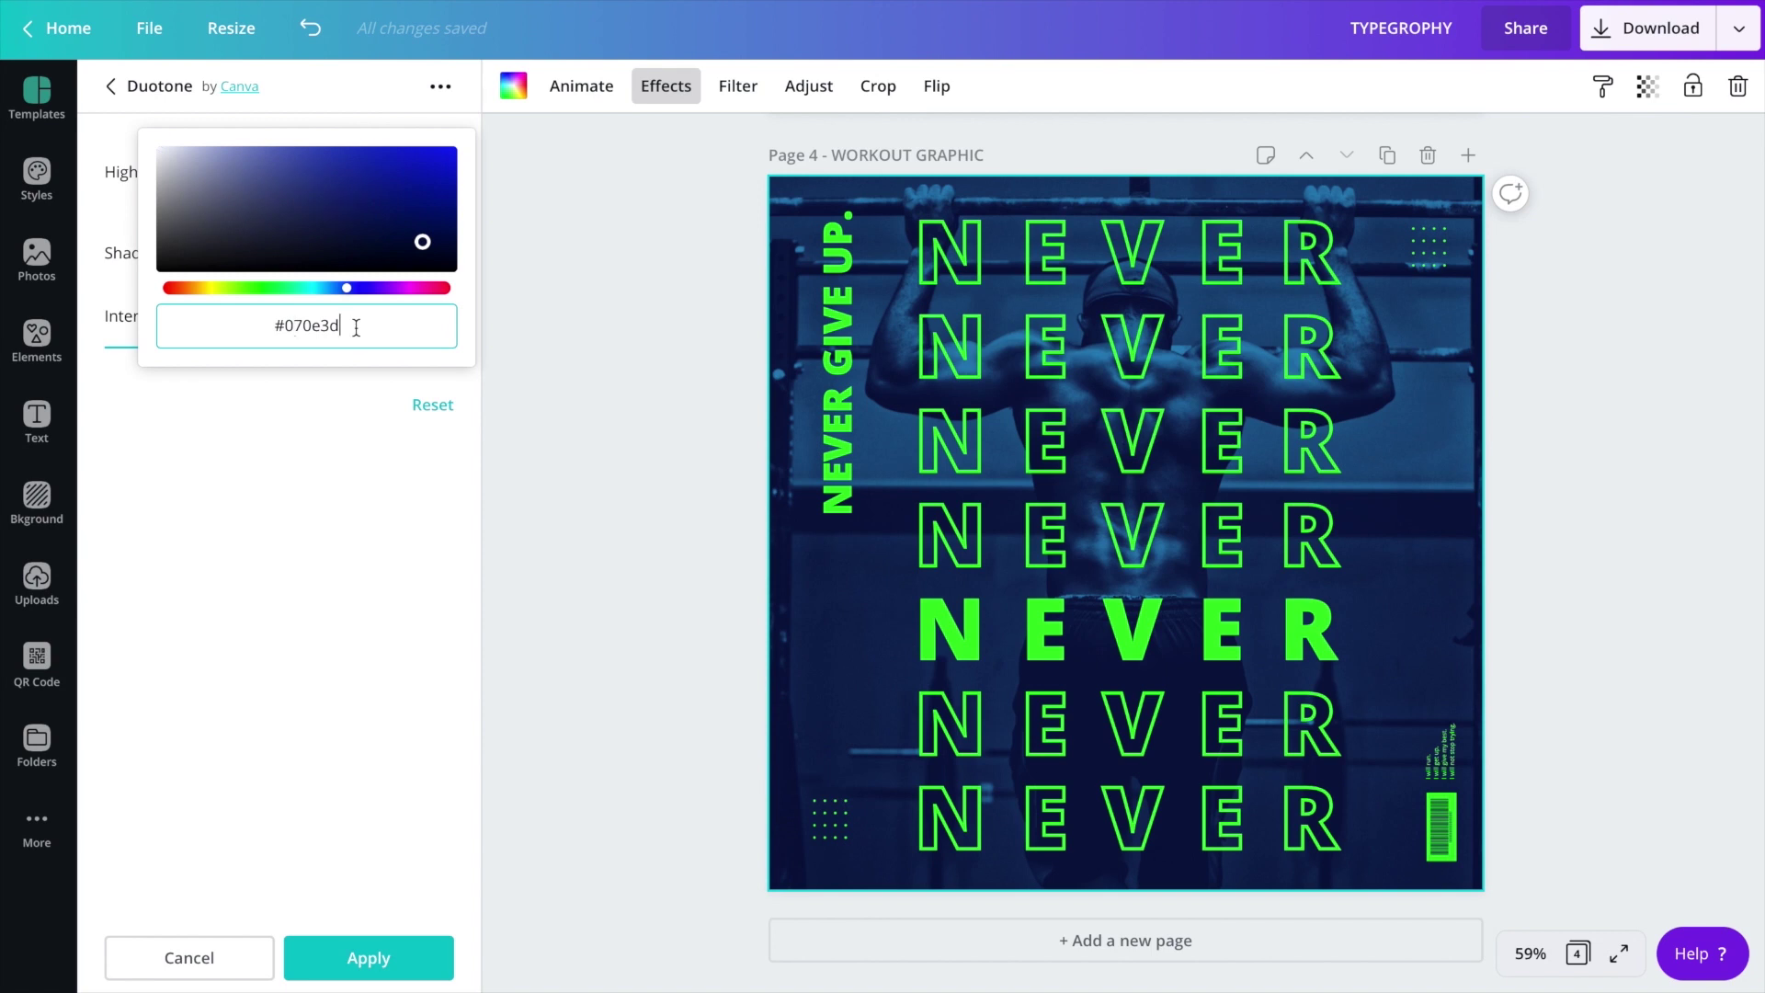
click(379, 404)
- Darken the Duotone highlight color to #2375a6 and apply the effect to the photo
click(431, 189)
click(399, 187)
click(395, 192)
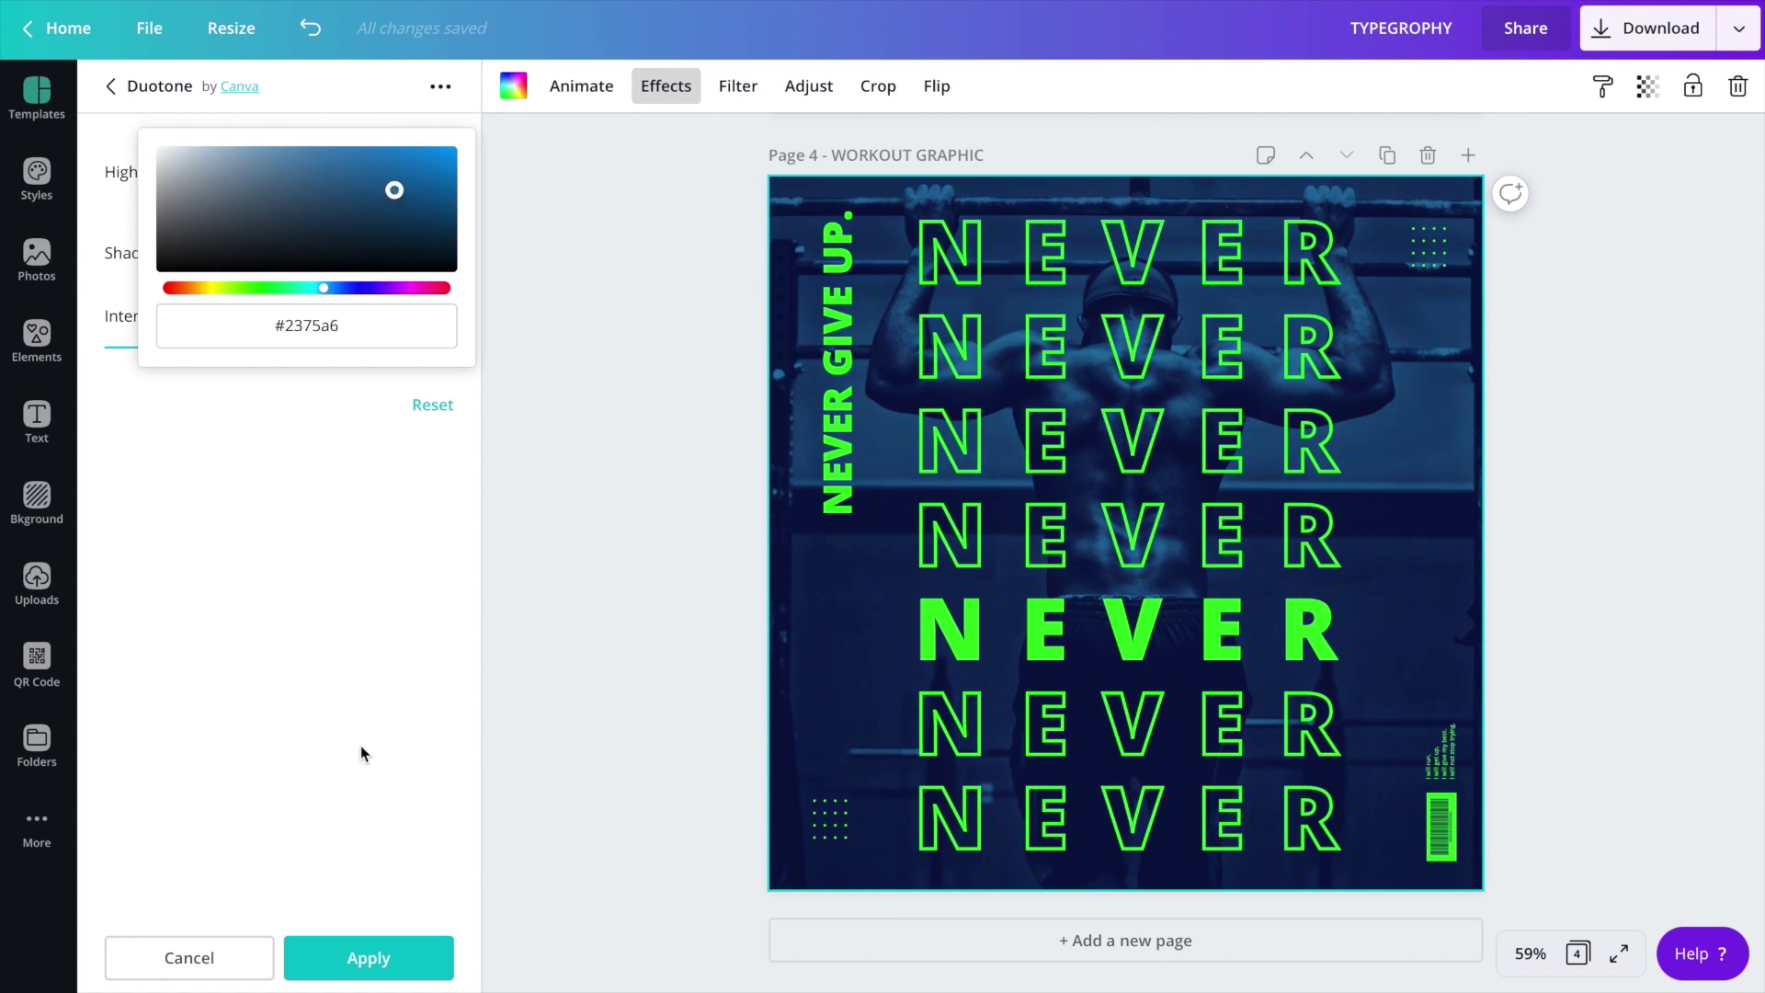
click(364, 956)
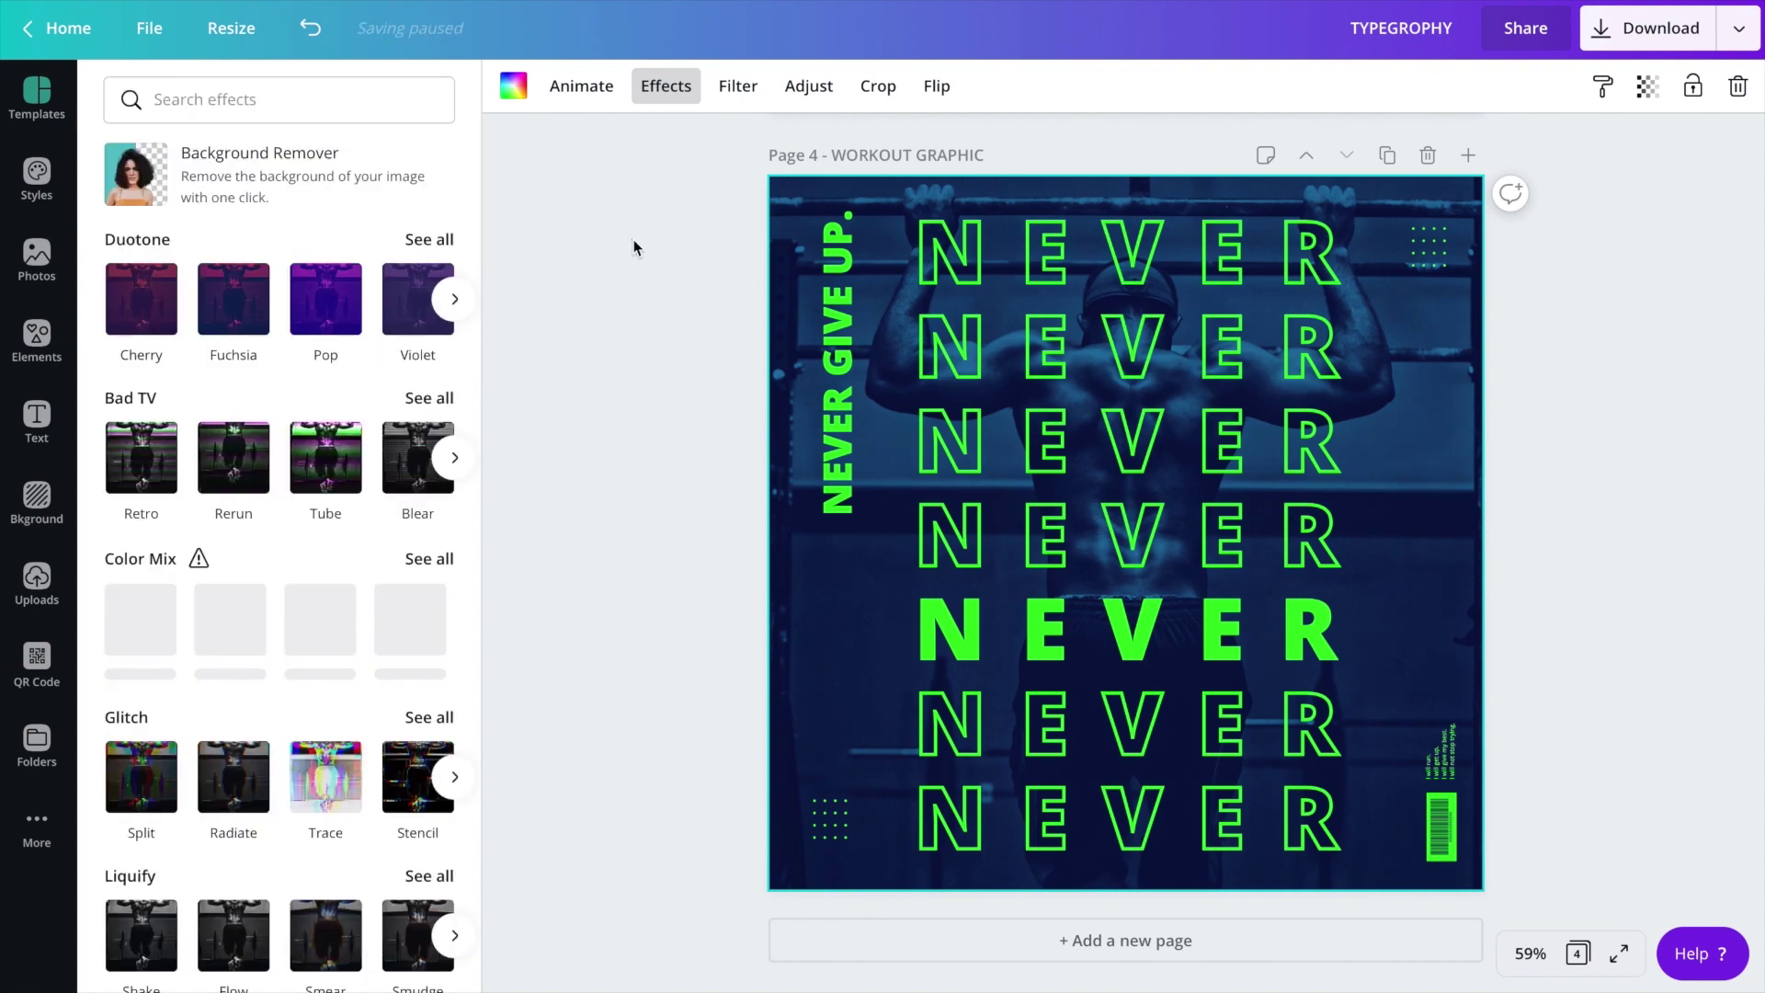
click(634, 246)
- Delete the editable outlined NEVER text block and the solid NEVER line from page 4
click(1225, 368)
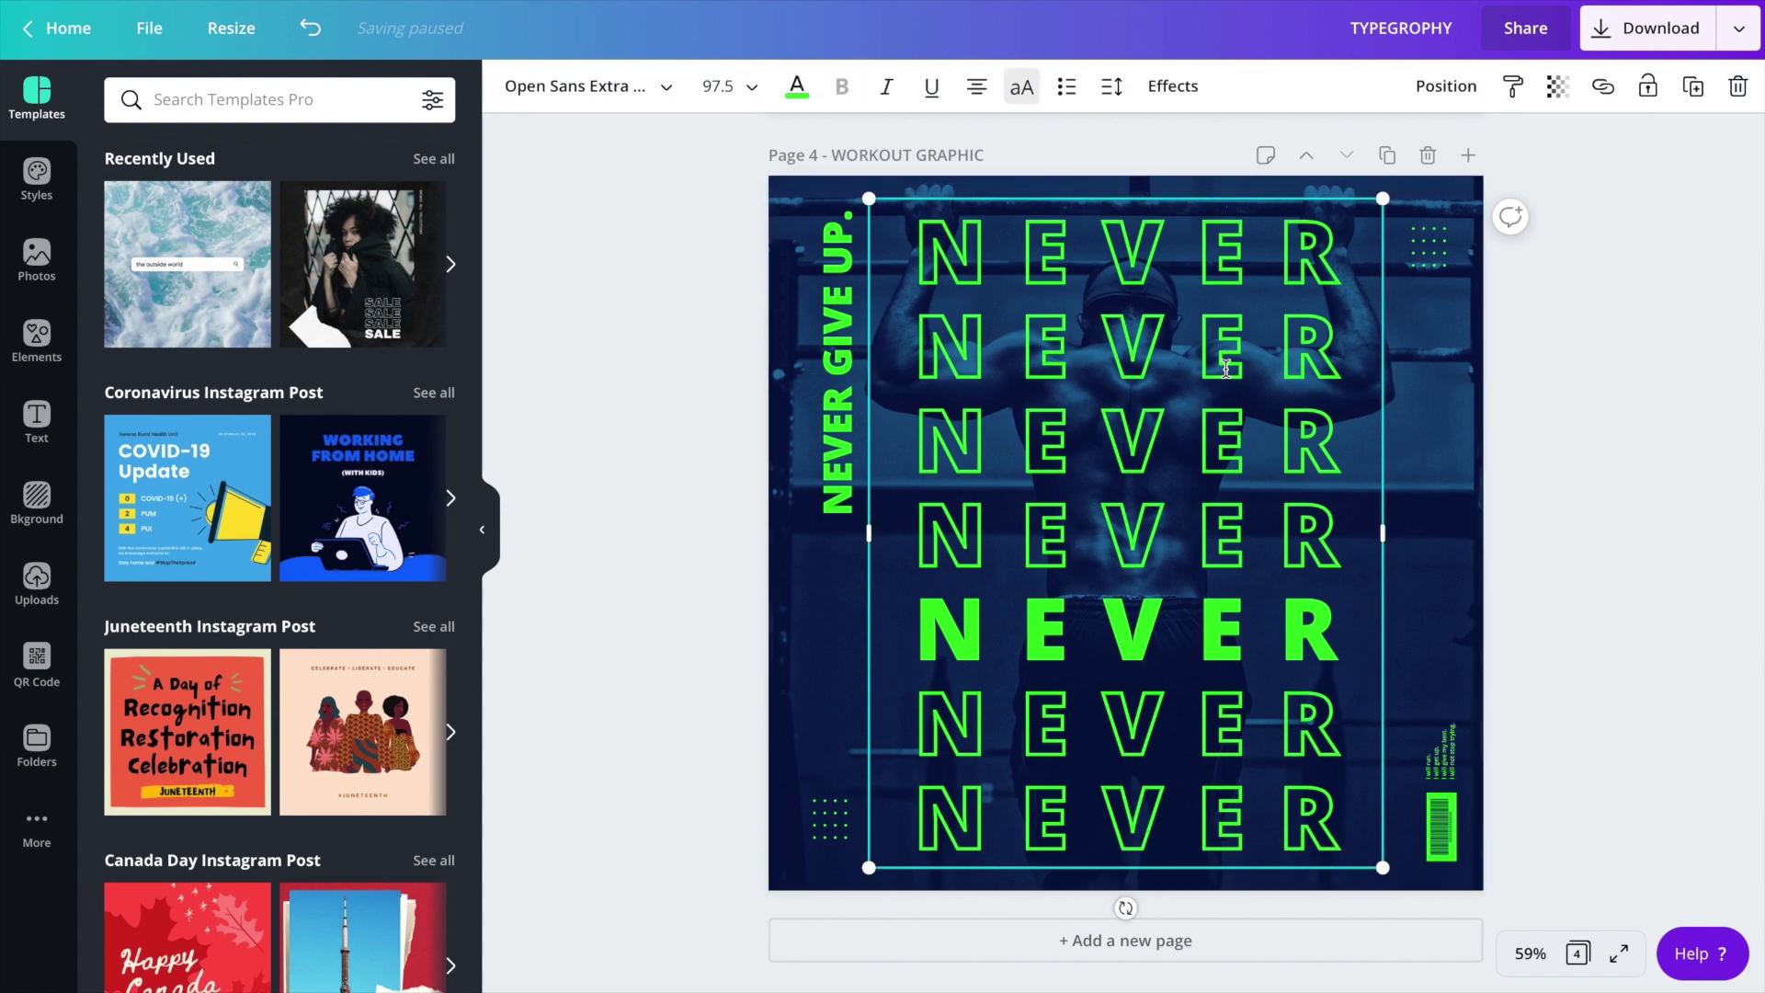
key(Delete)
click(947, 630)
key(Delete)
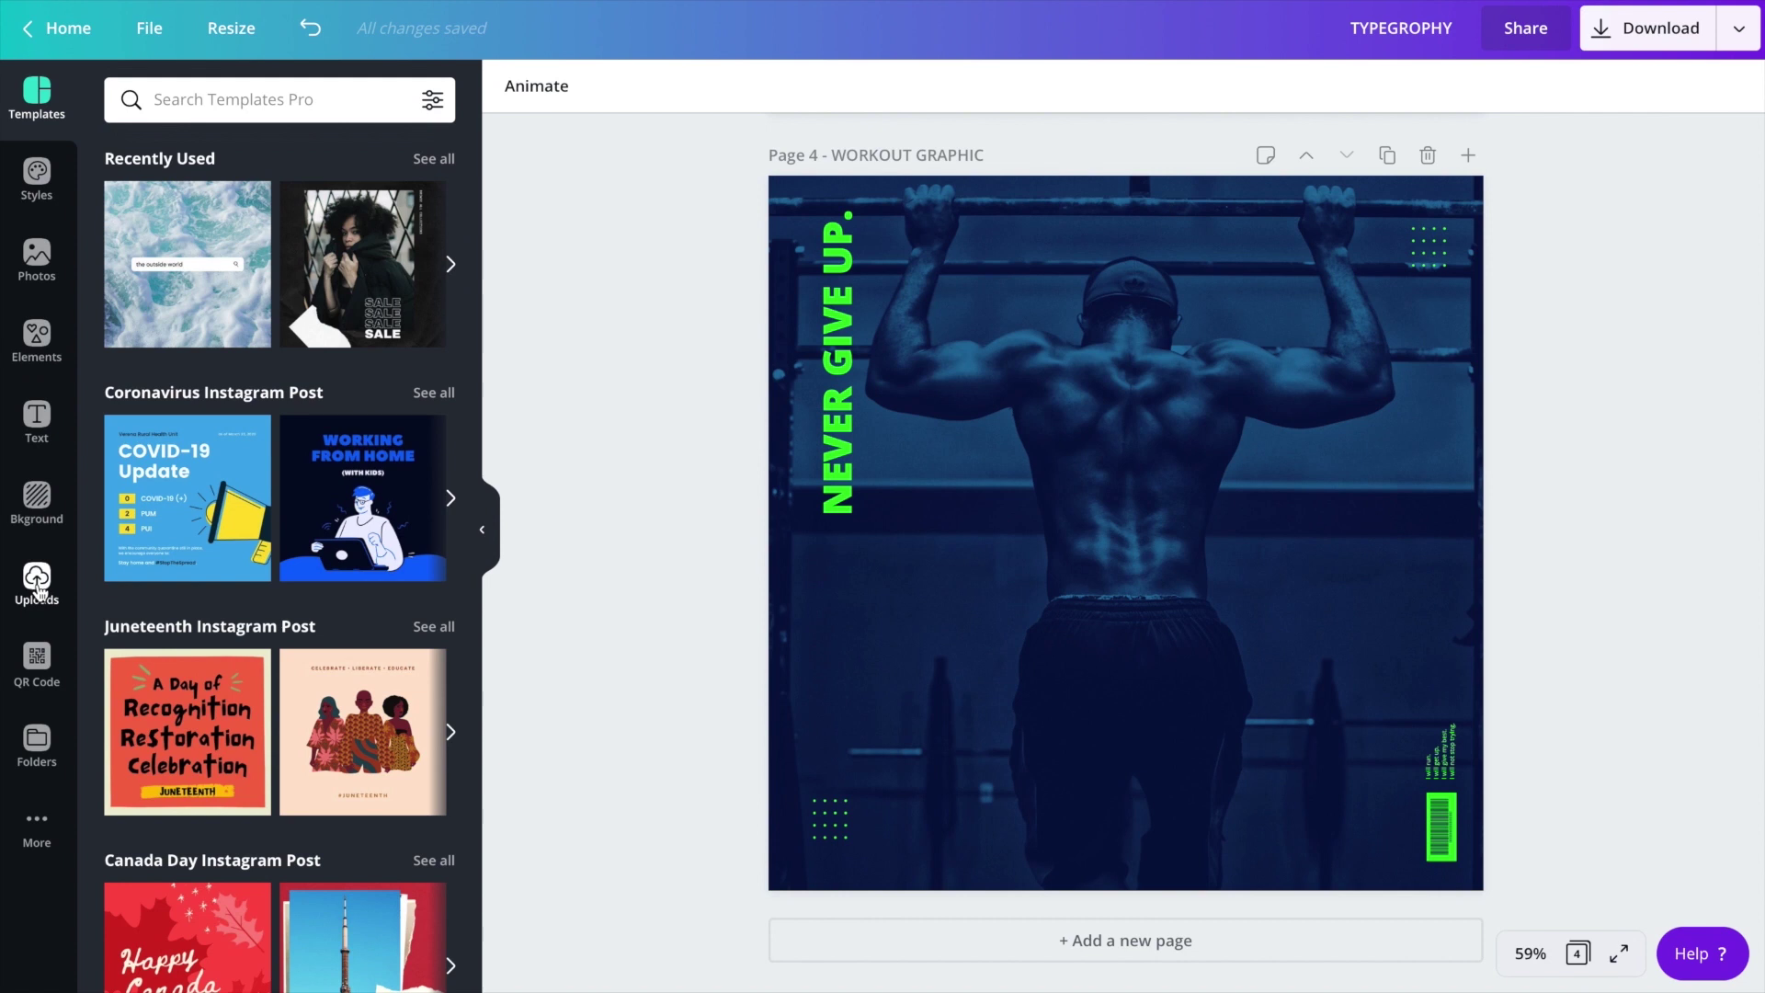
- Place the uploaded transparent NEVER image on page 4 and enlarge it to nearly the full page, about 1,069 by 1,069
click(37, 579)
click(379, 276)
click(51, 89)
click(1122, 120)
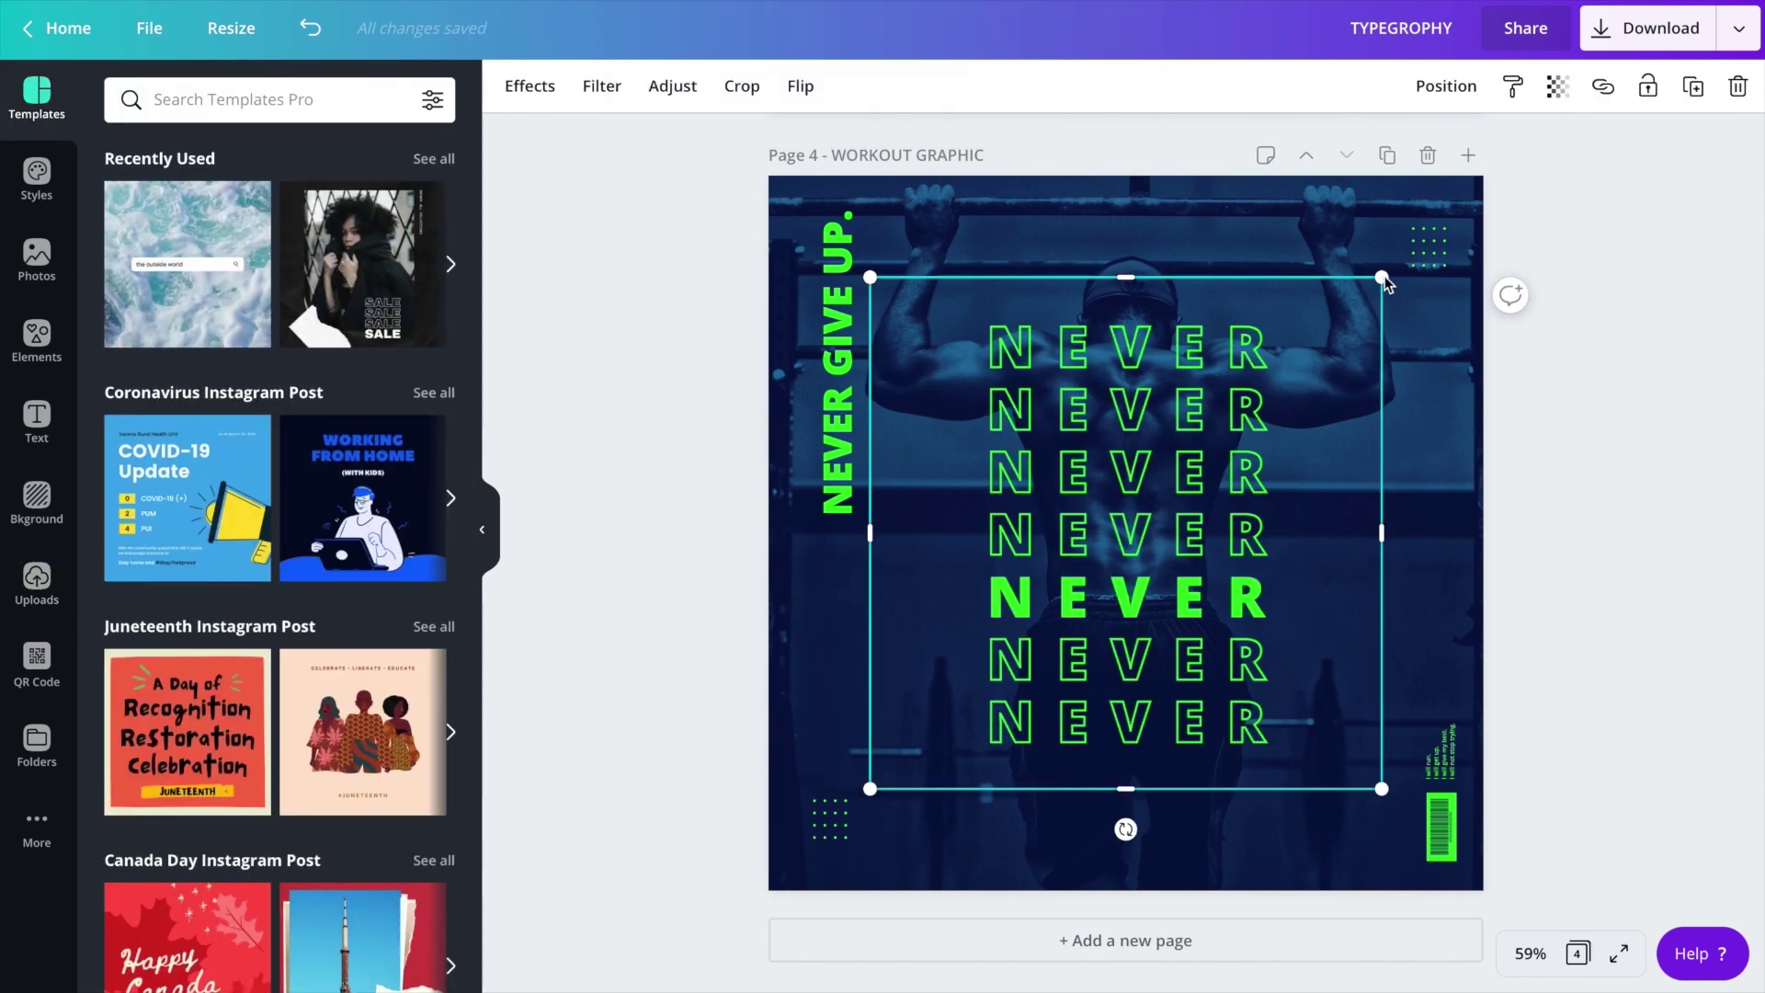
drag(1384, 272, 1480, 175)
drag(869, 782, 784, 900)
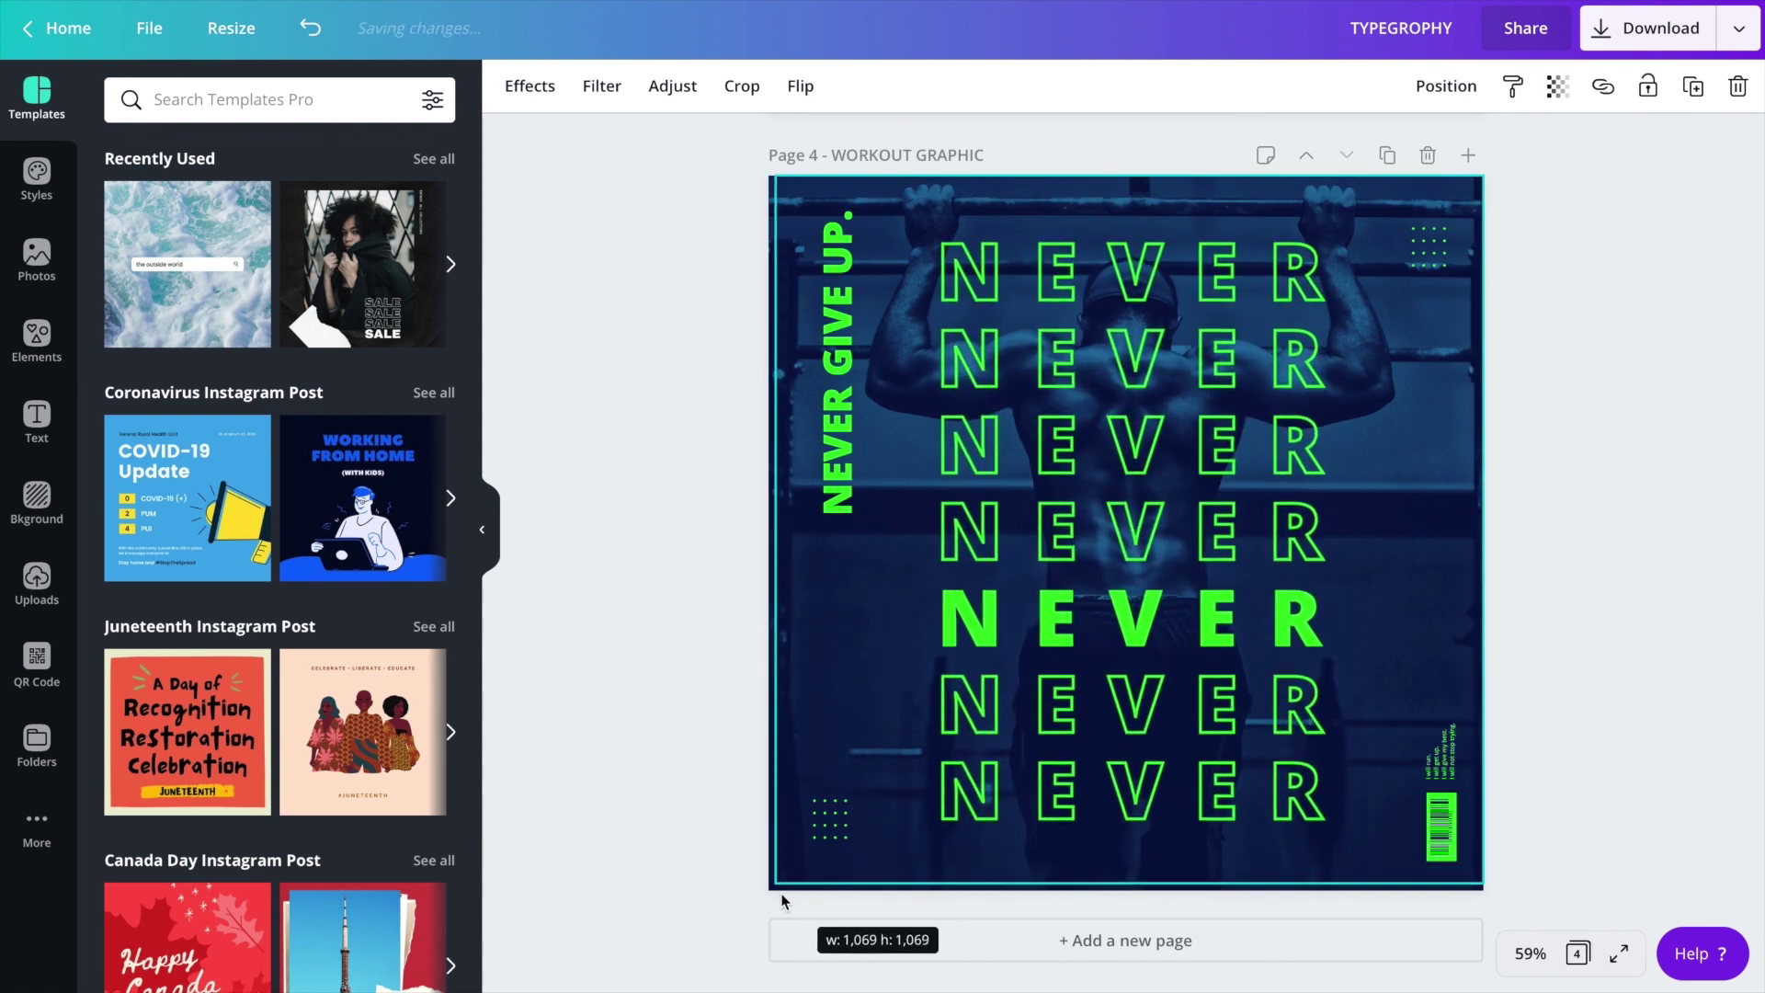
- Crop the empty margins on all four sides of the NEVER image and align it to the center of page 4
drag(1127, 181, 1129, 198)
drag(1473, 552, 1408, 542)
drag(770, 543, 858, 542)
drag(1143, 891, 1139, 873)
click(1448, 85)
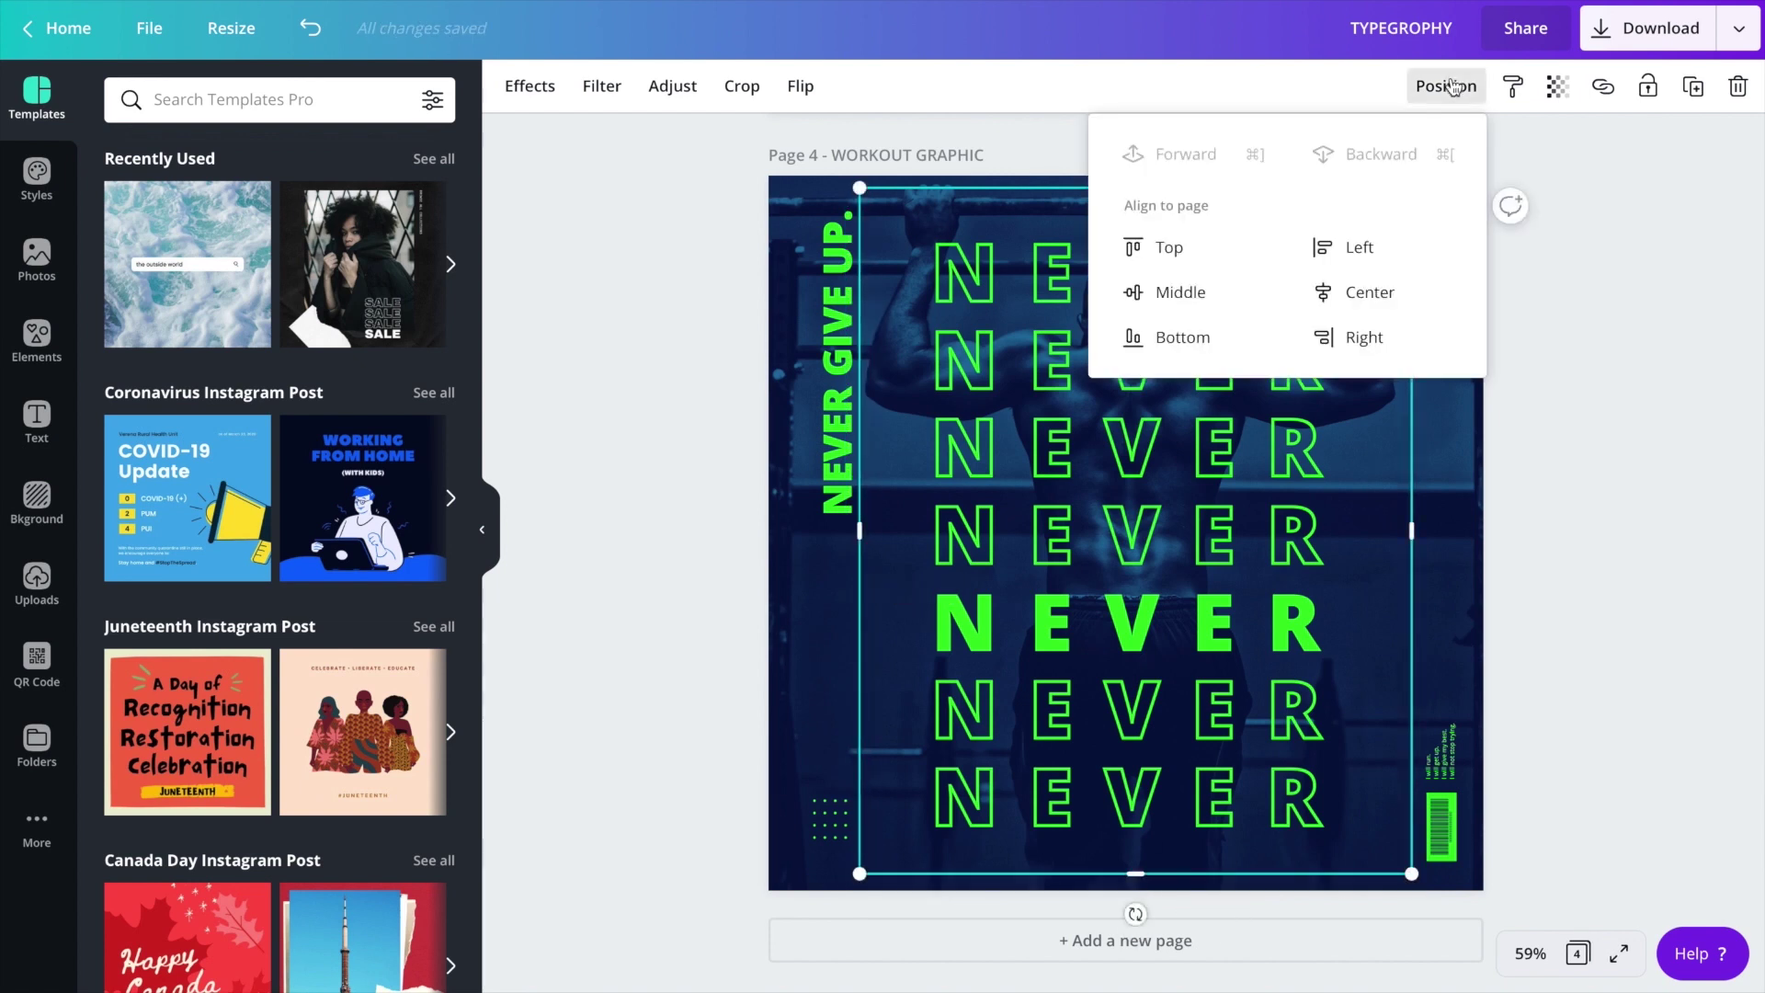
click(1391, 292)
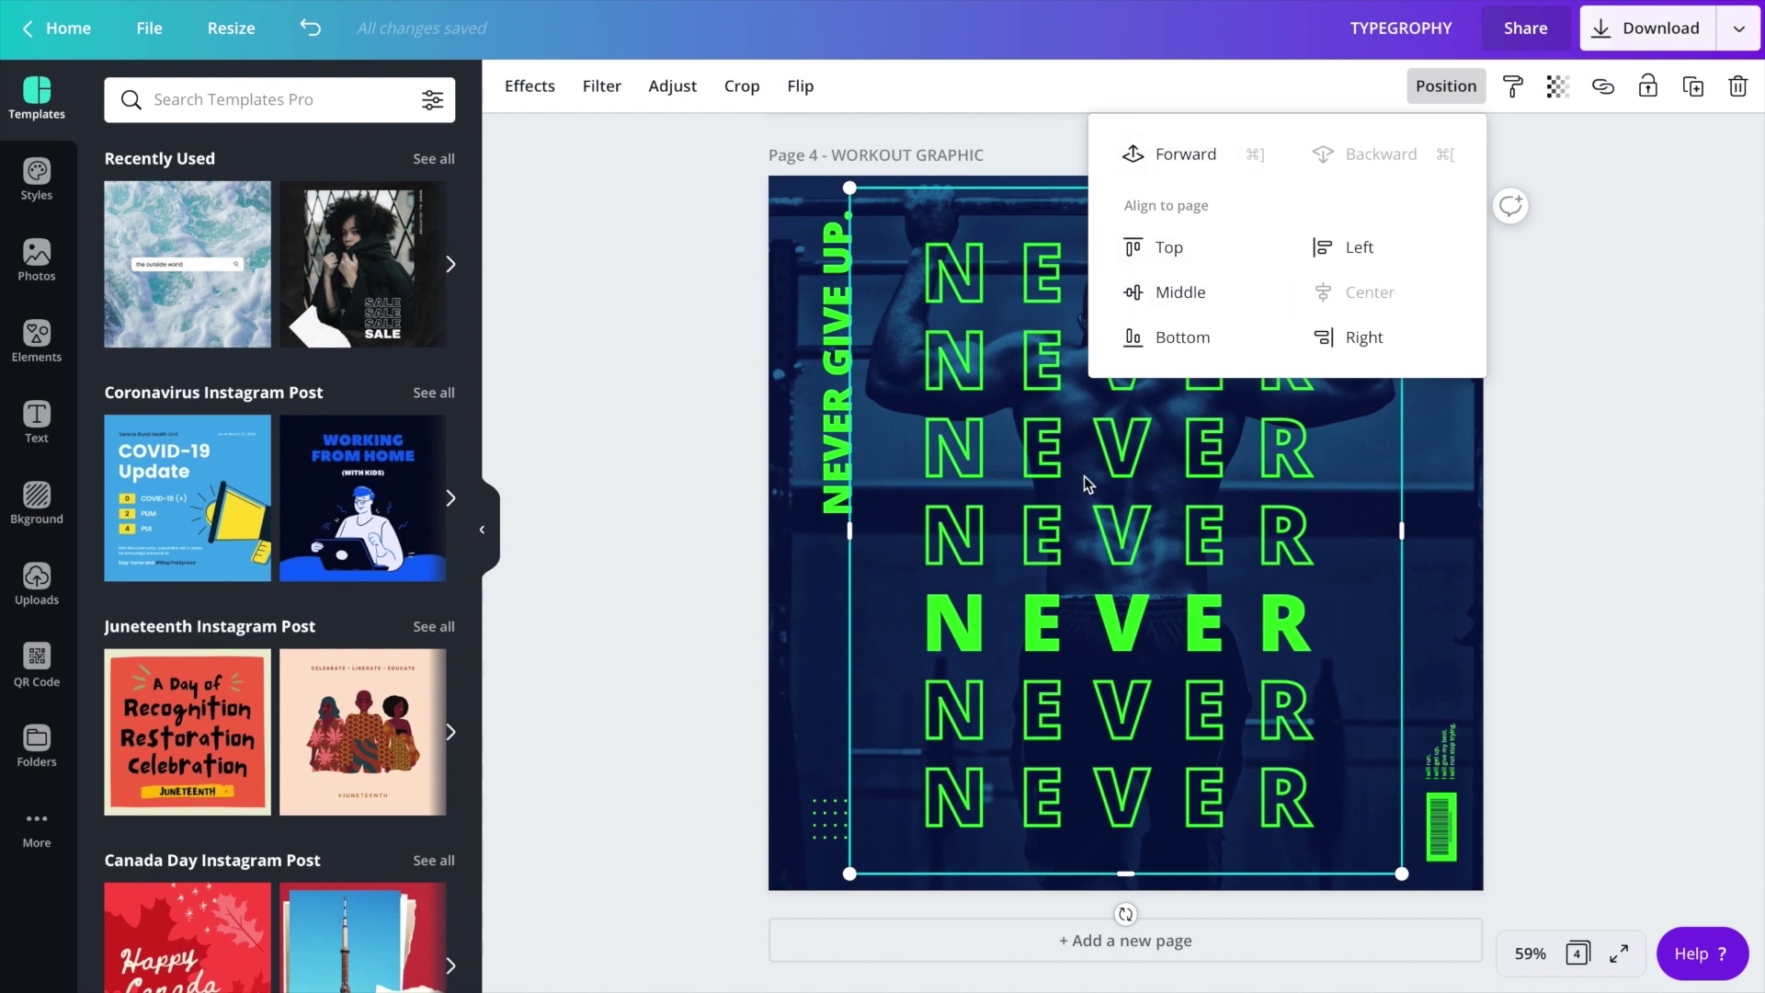
- Trim the right edge of the NEVER image slightly and reposition the image at the horizontal and vertical center of the page
click(1226, 540)
drag(1135, 530, 1140, 523)
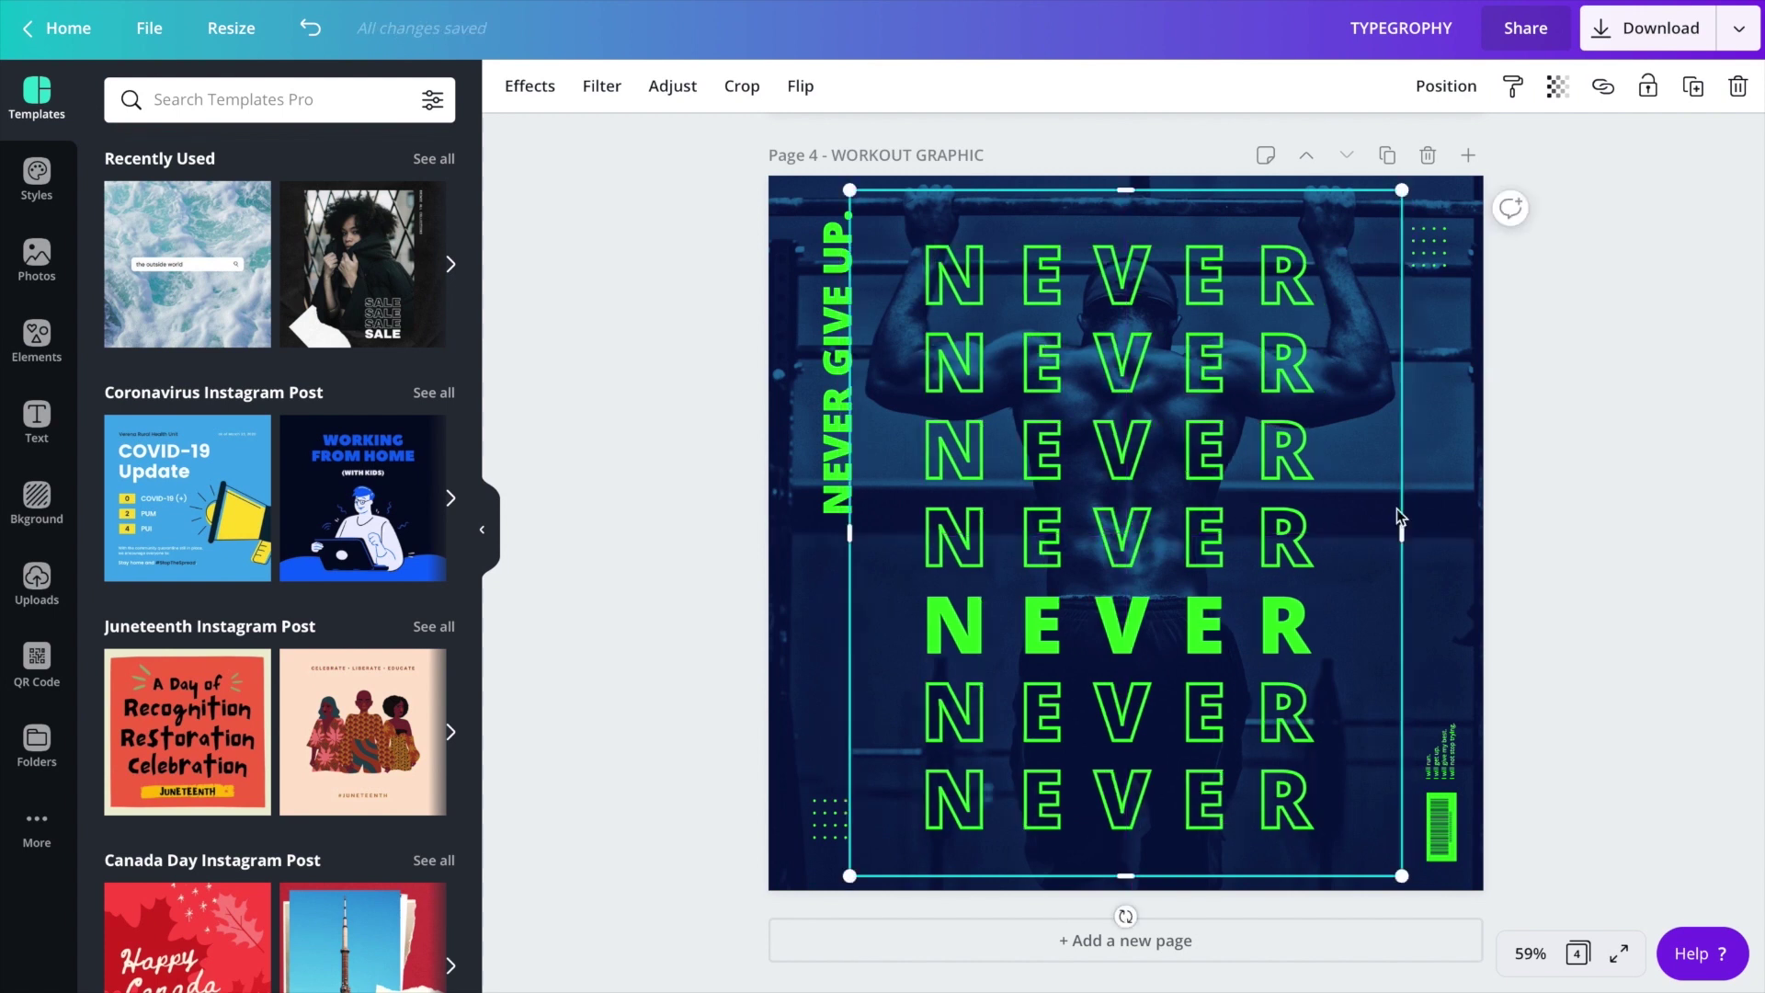
drag(1393, 532, 1389, 532)
drag(1171, 544, 1177, 547)
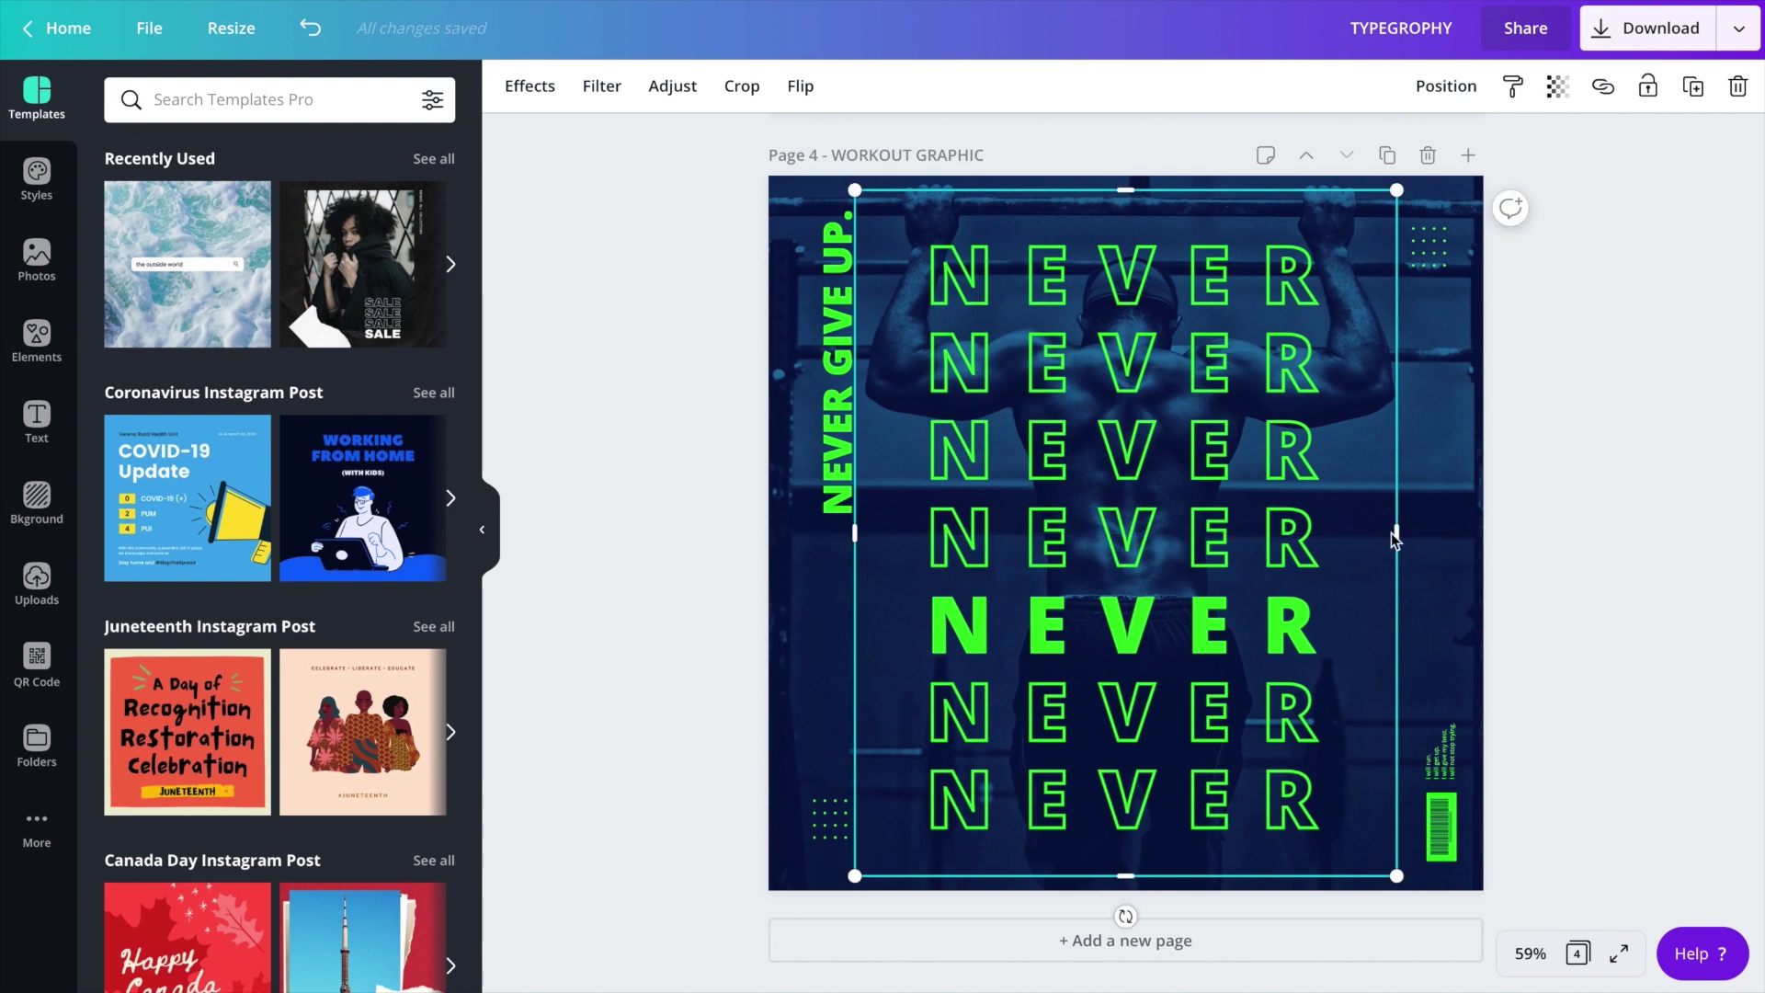
drag(1390, 533, 1397, 540)
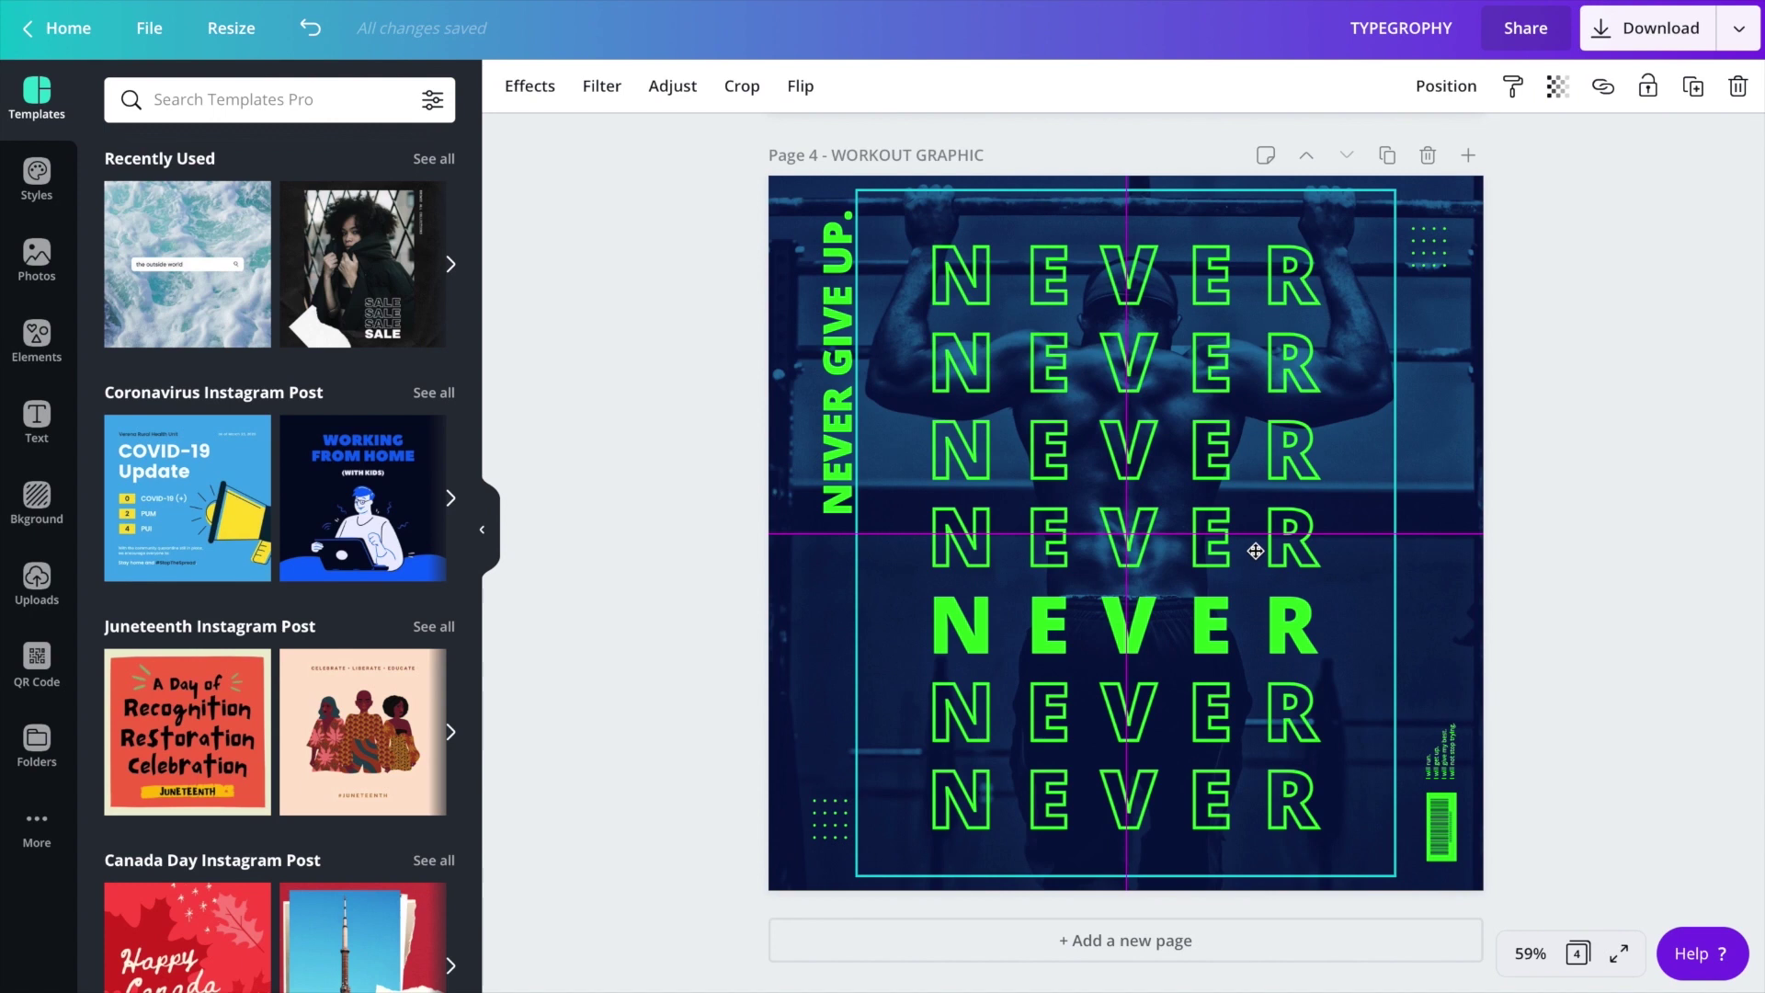
click(1552, 496)
click(1278, 552)
click(1098, 114)
click(642, 262)
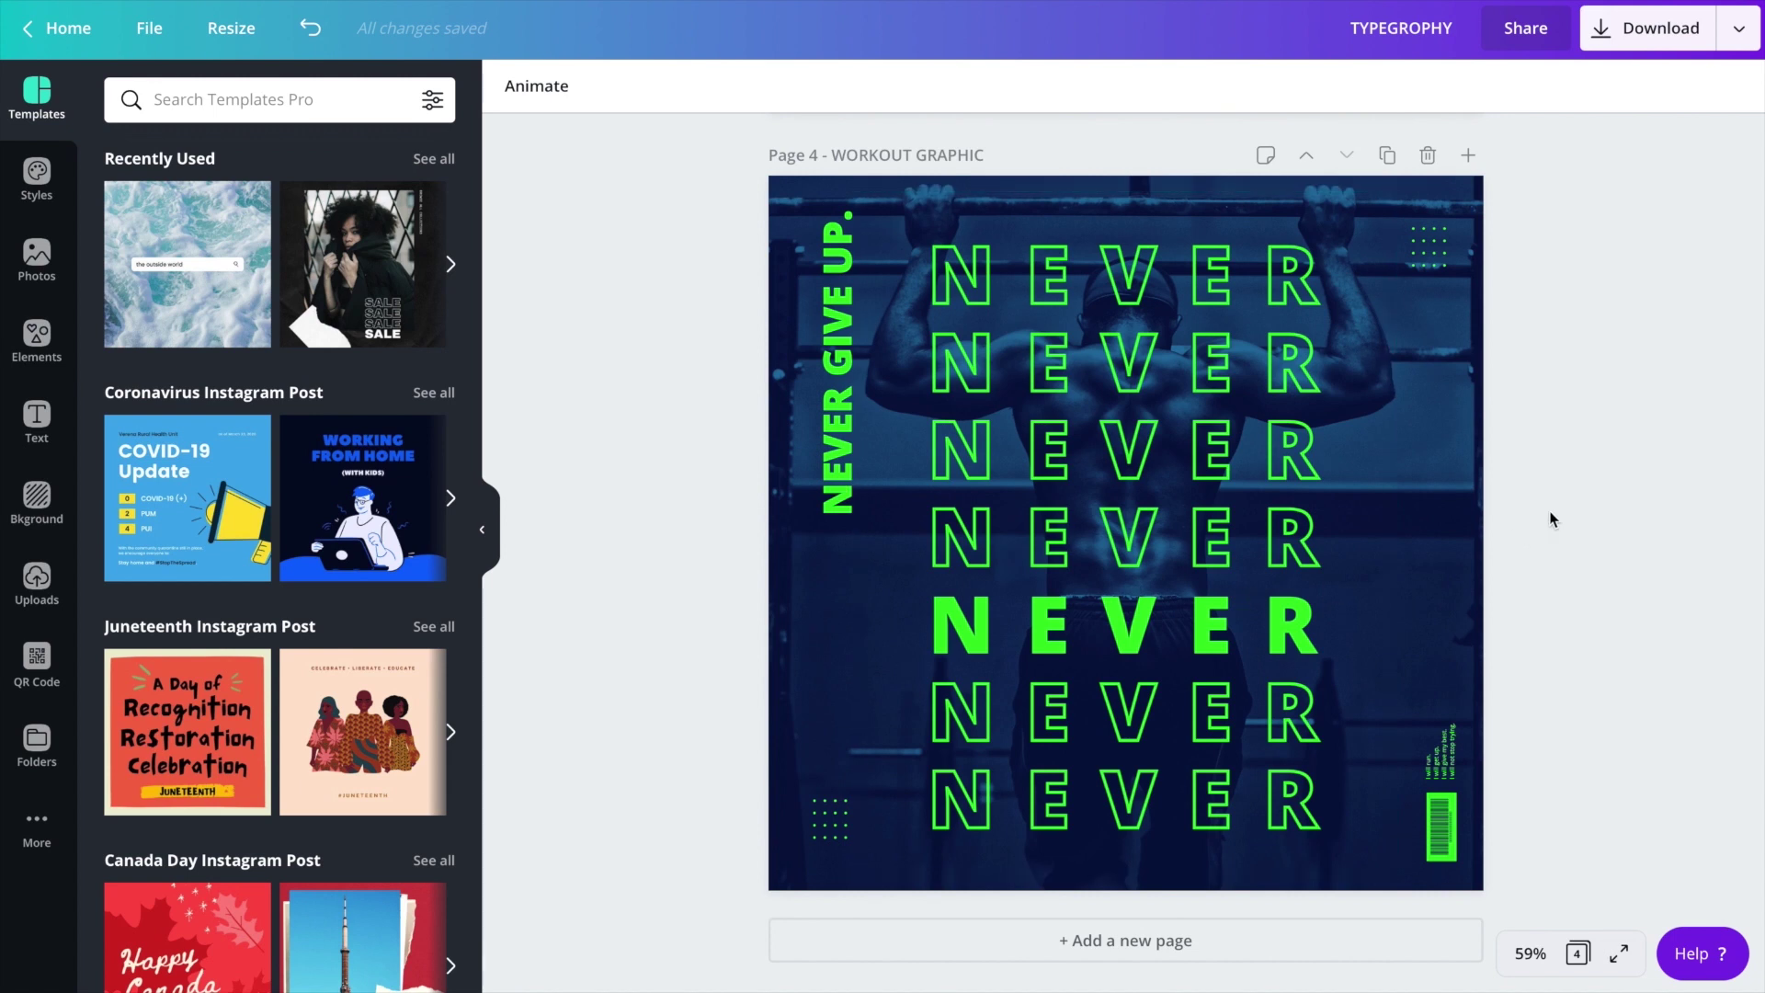
click(1260, 636)
click(1090, 118)
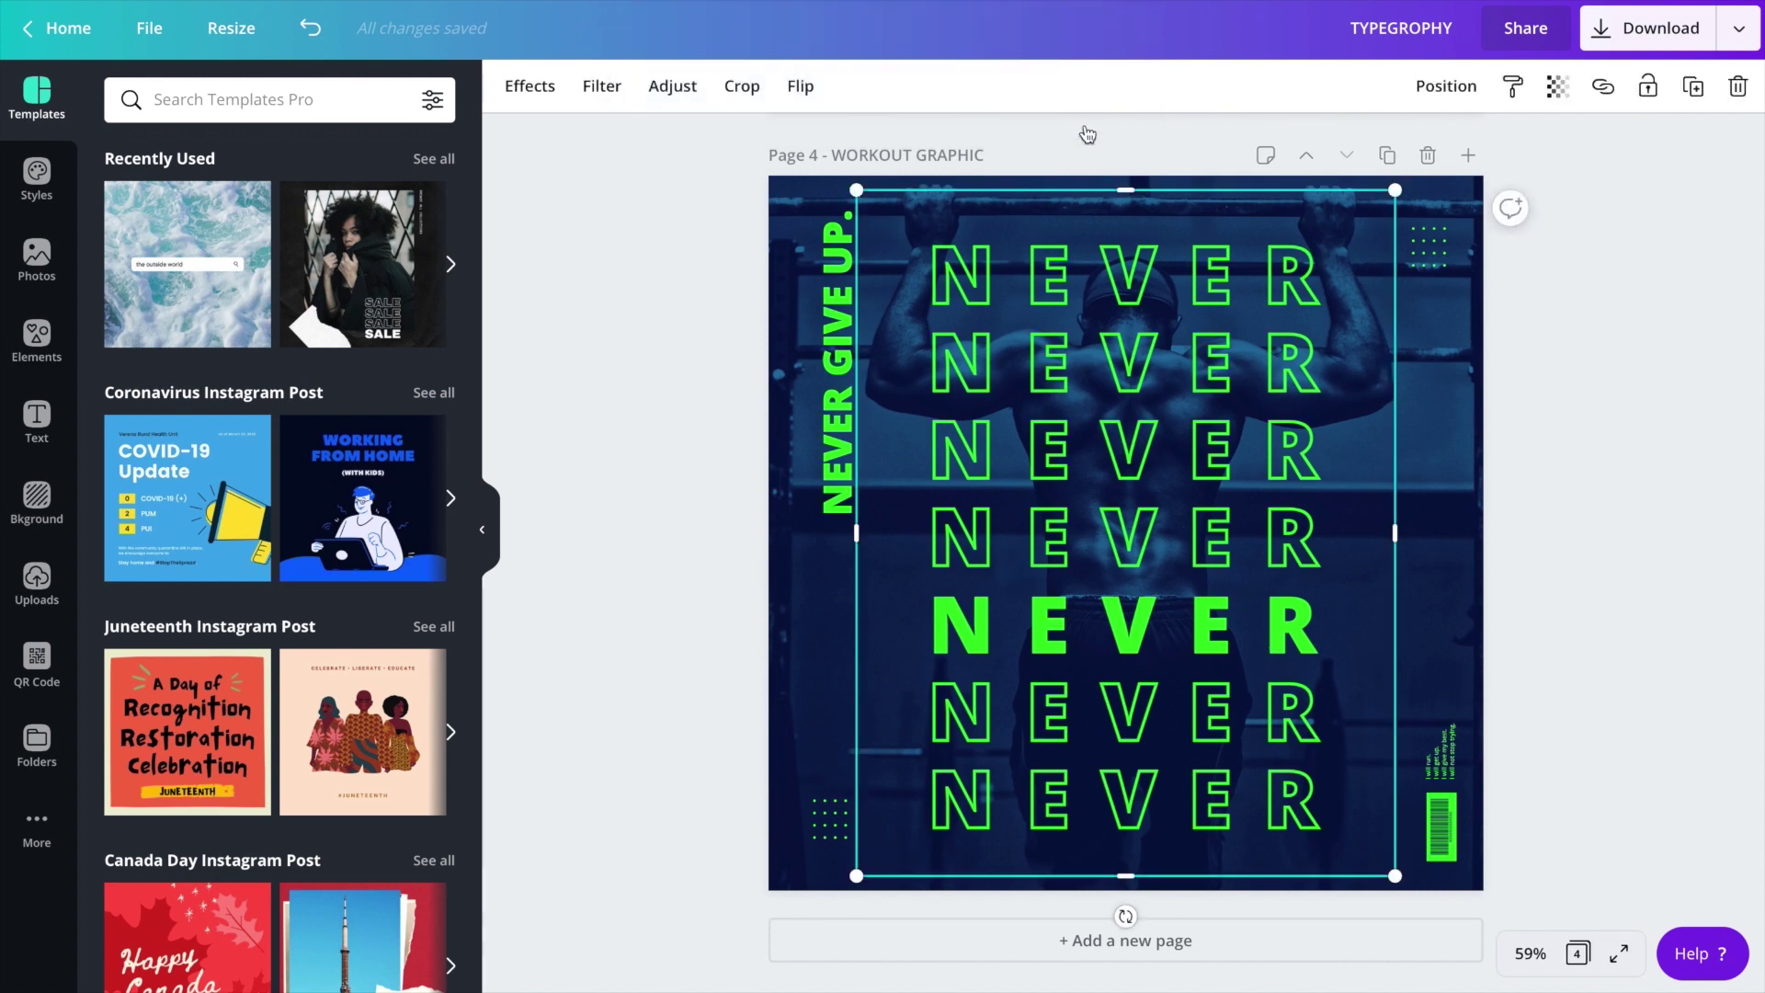
click(627, 318)
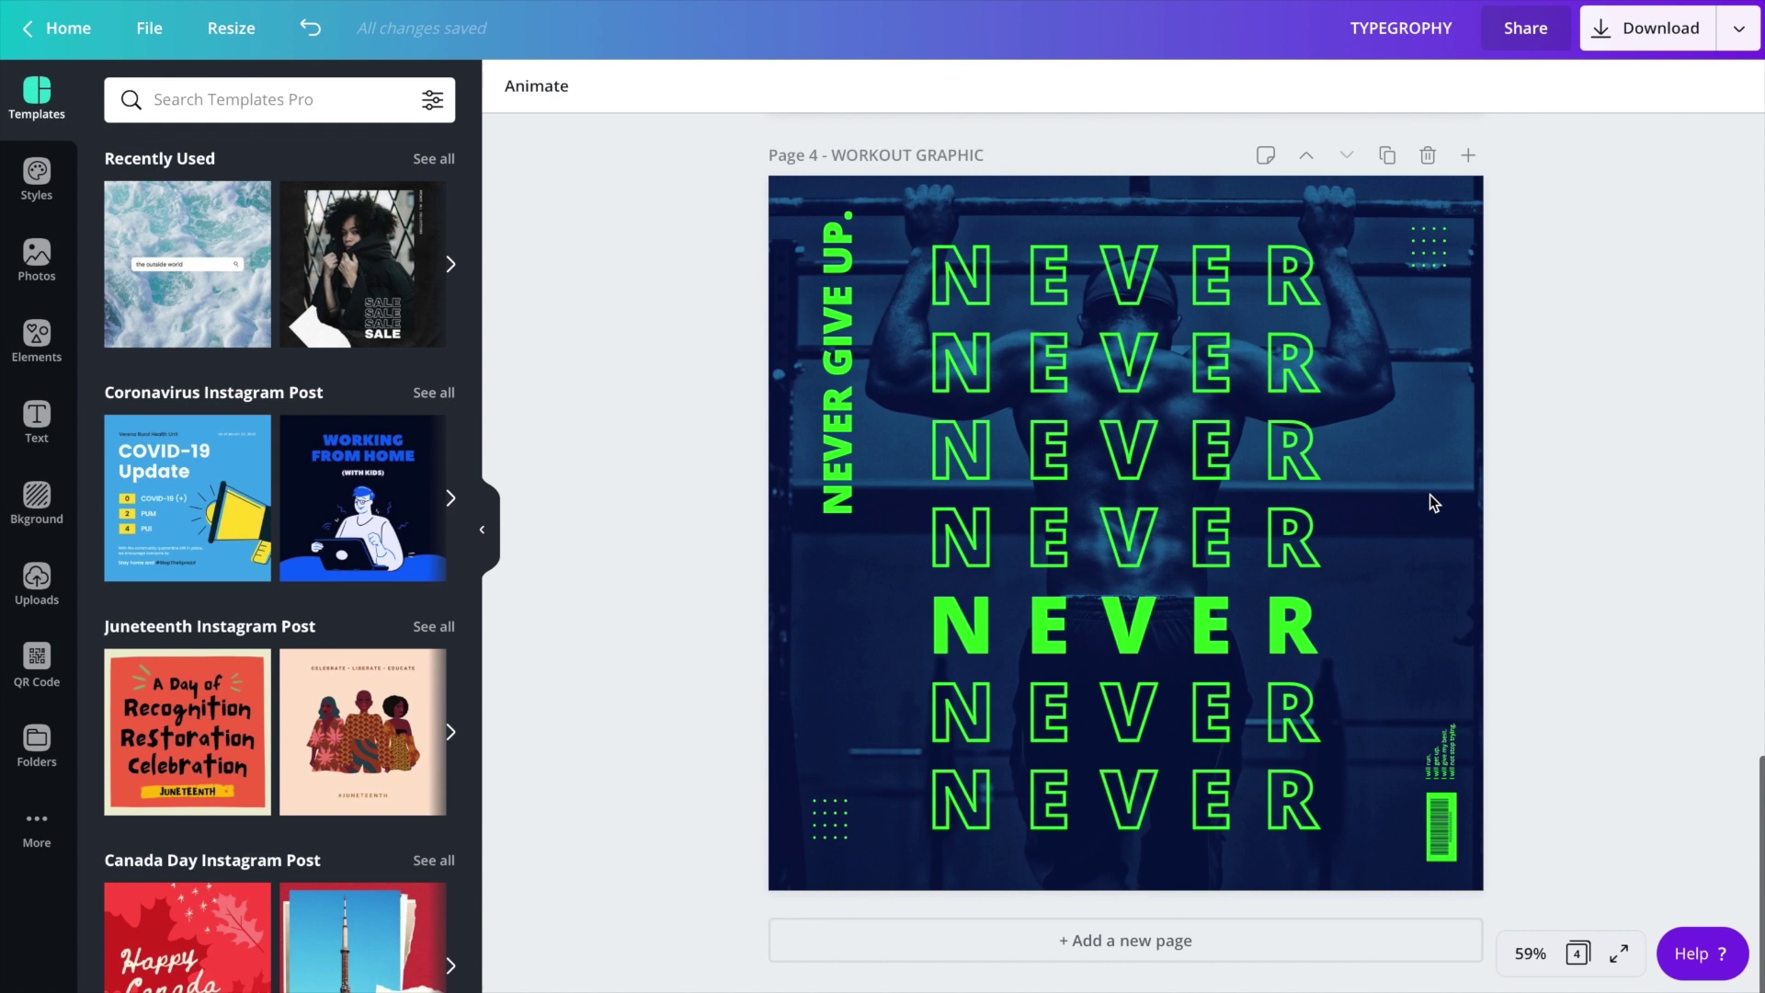
- Add the Whirl effect from the Liquify set to the NEVER image
click(1208, 494)
click(531, 87)
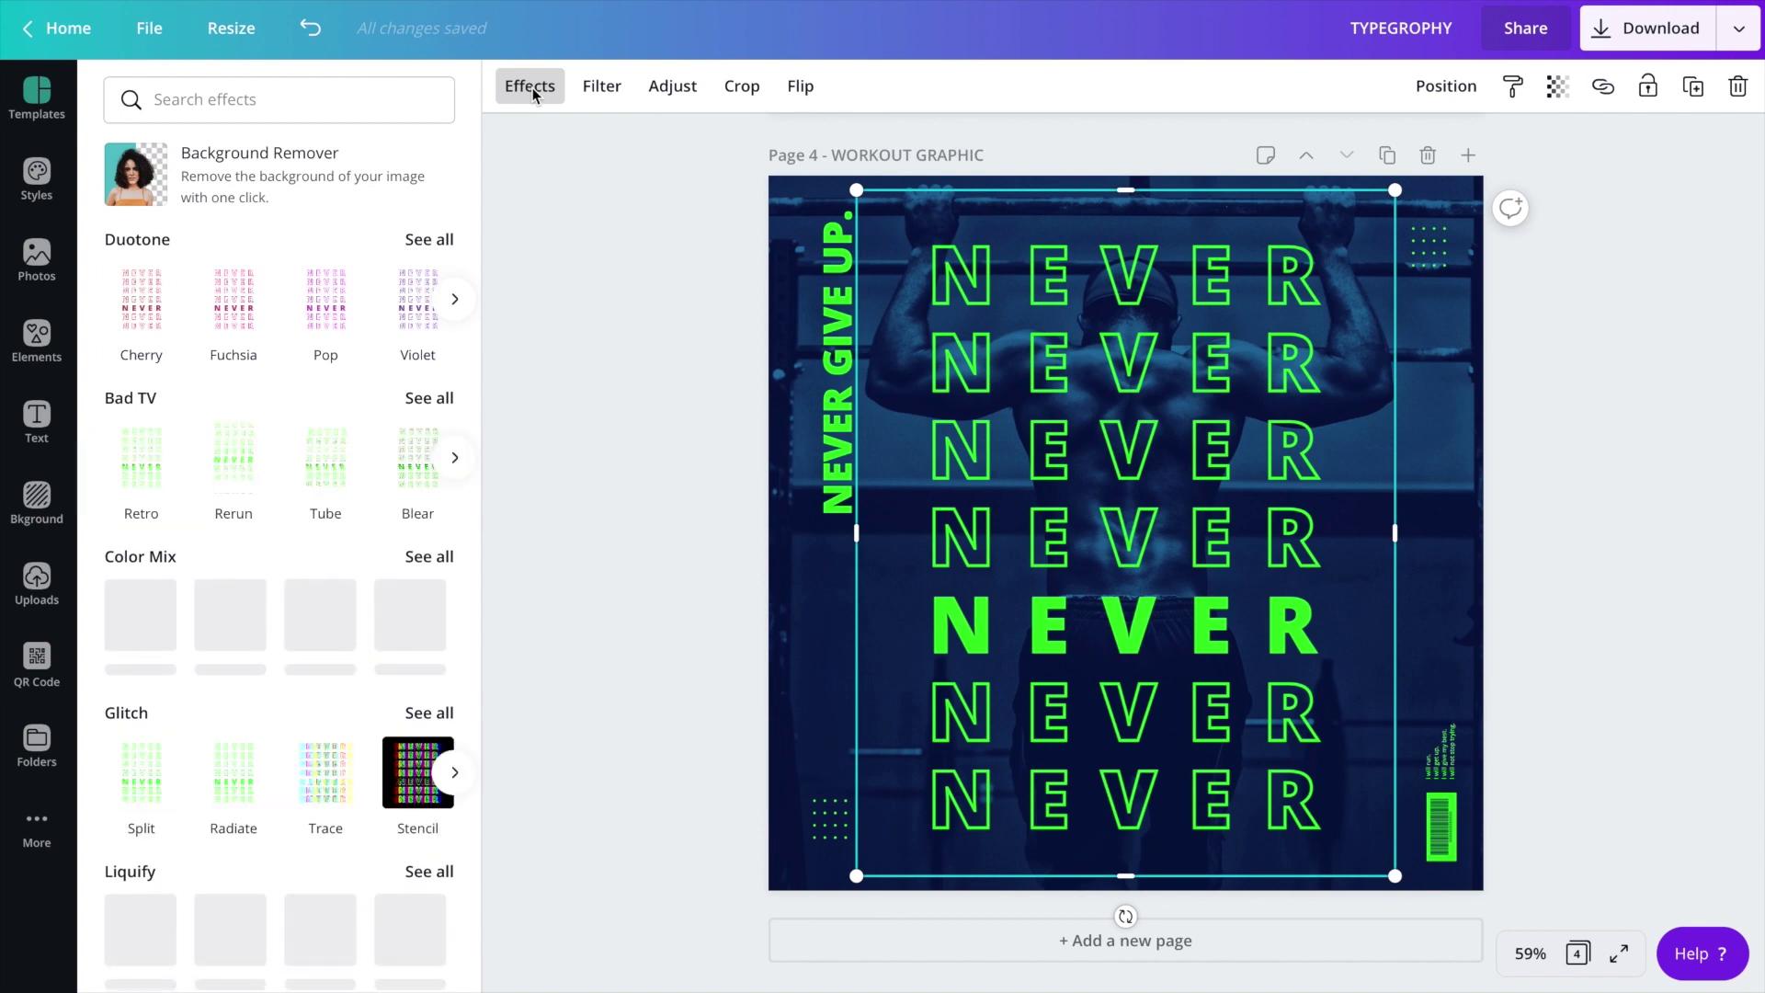
scroll(368, 655, down, 3)
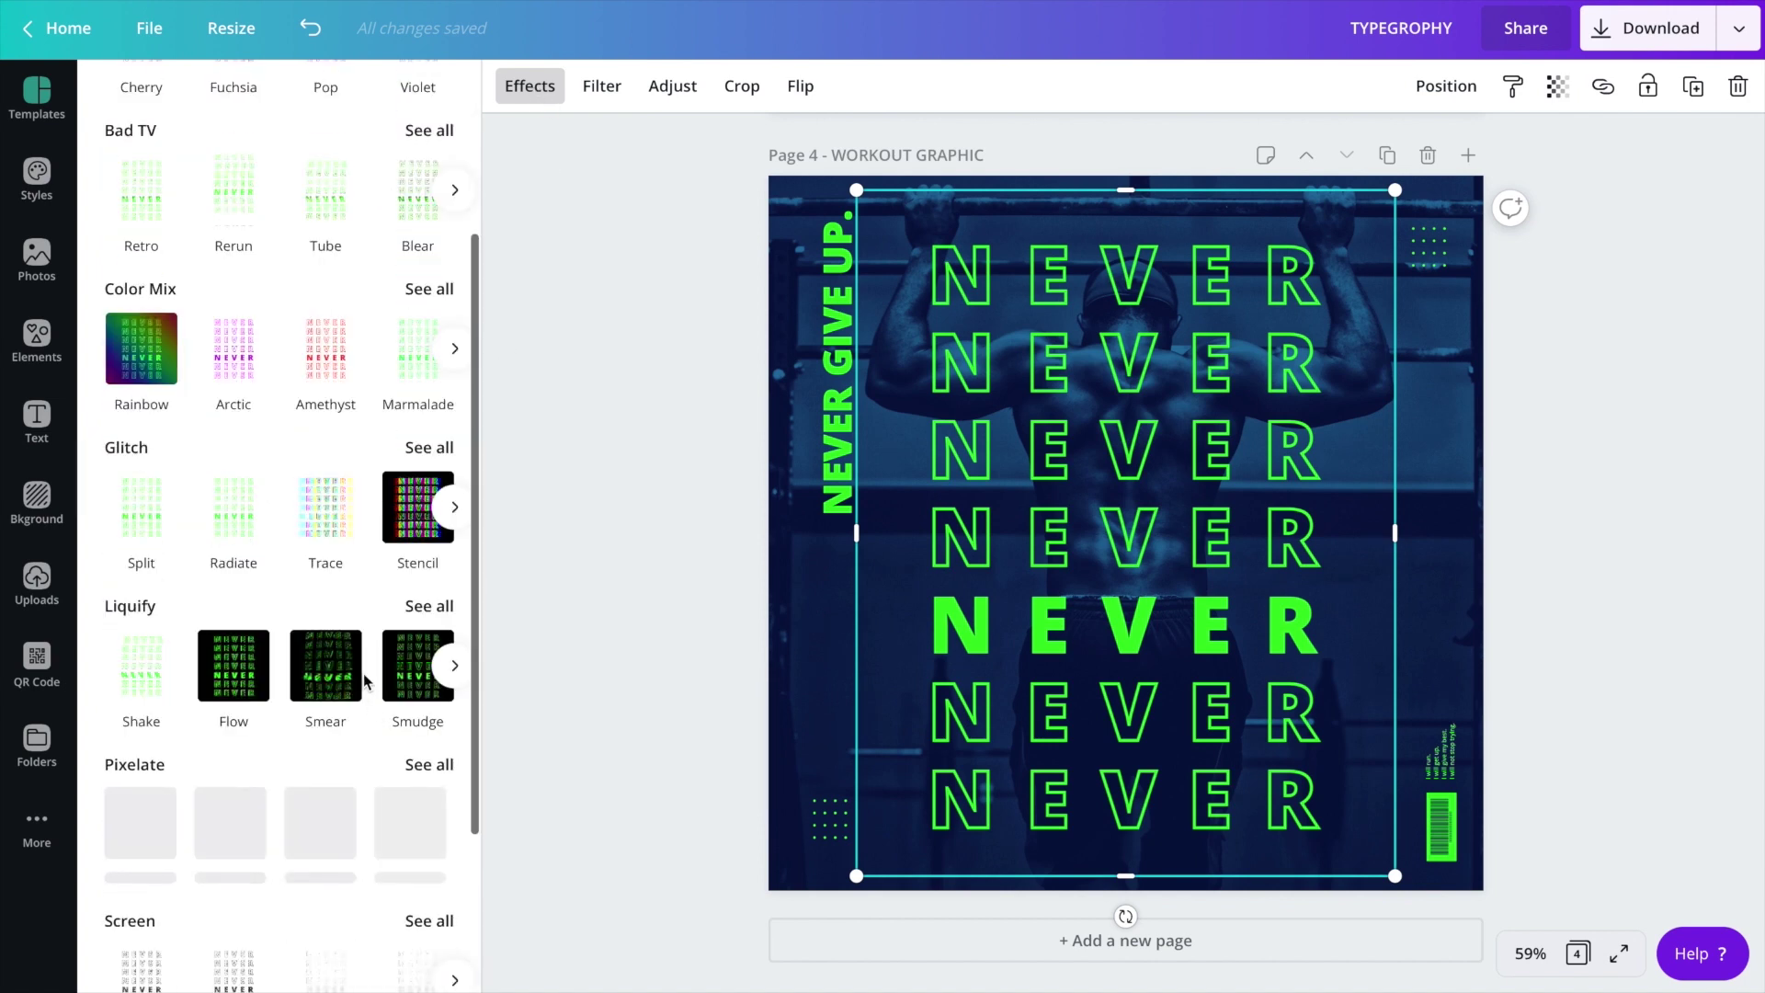
click(453, 667)
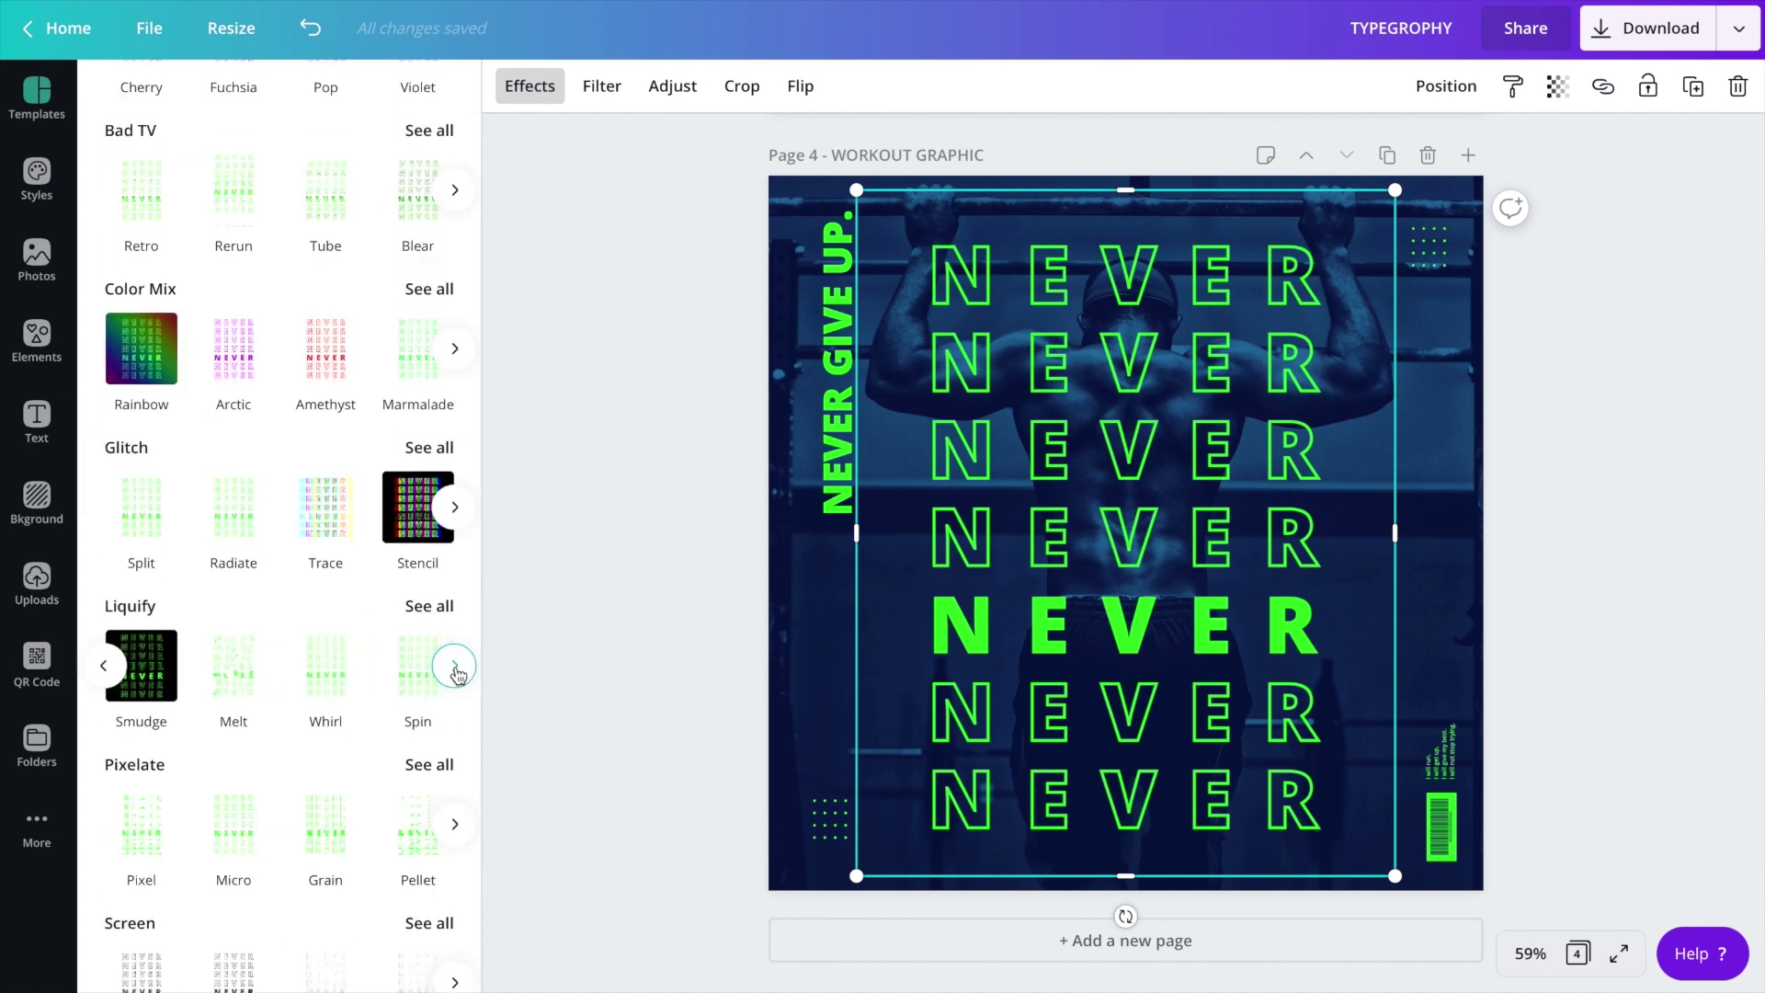
click(455, 668)
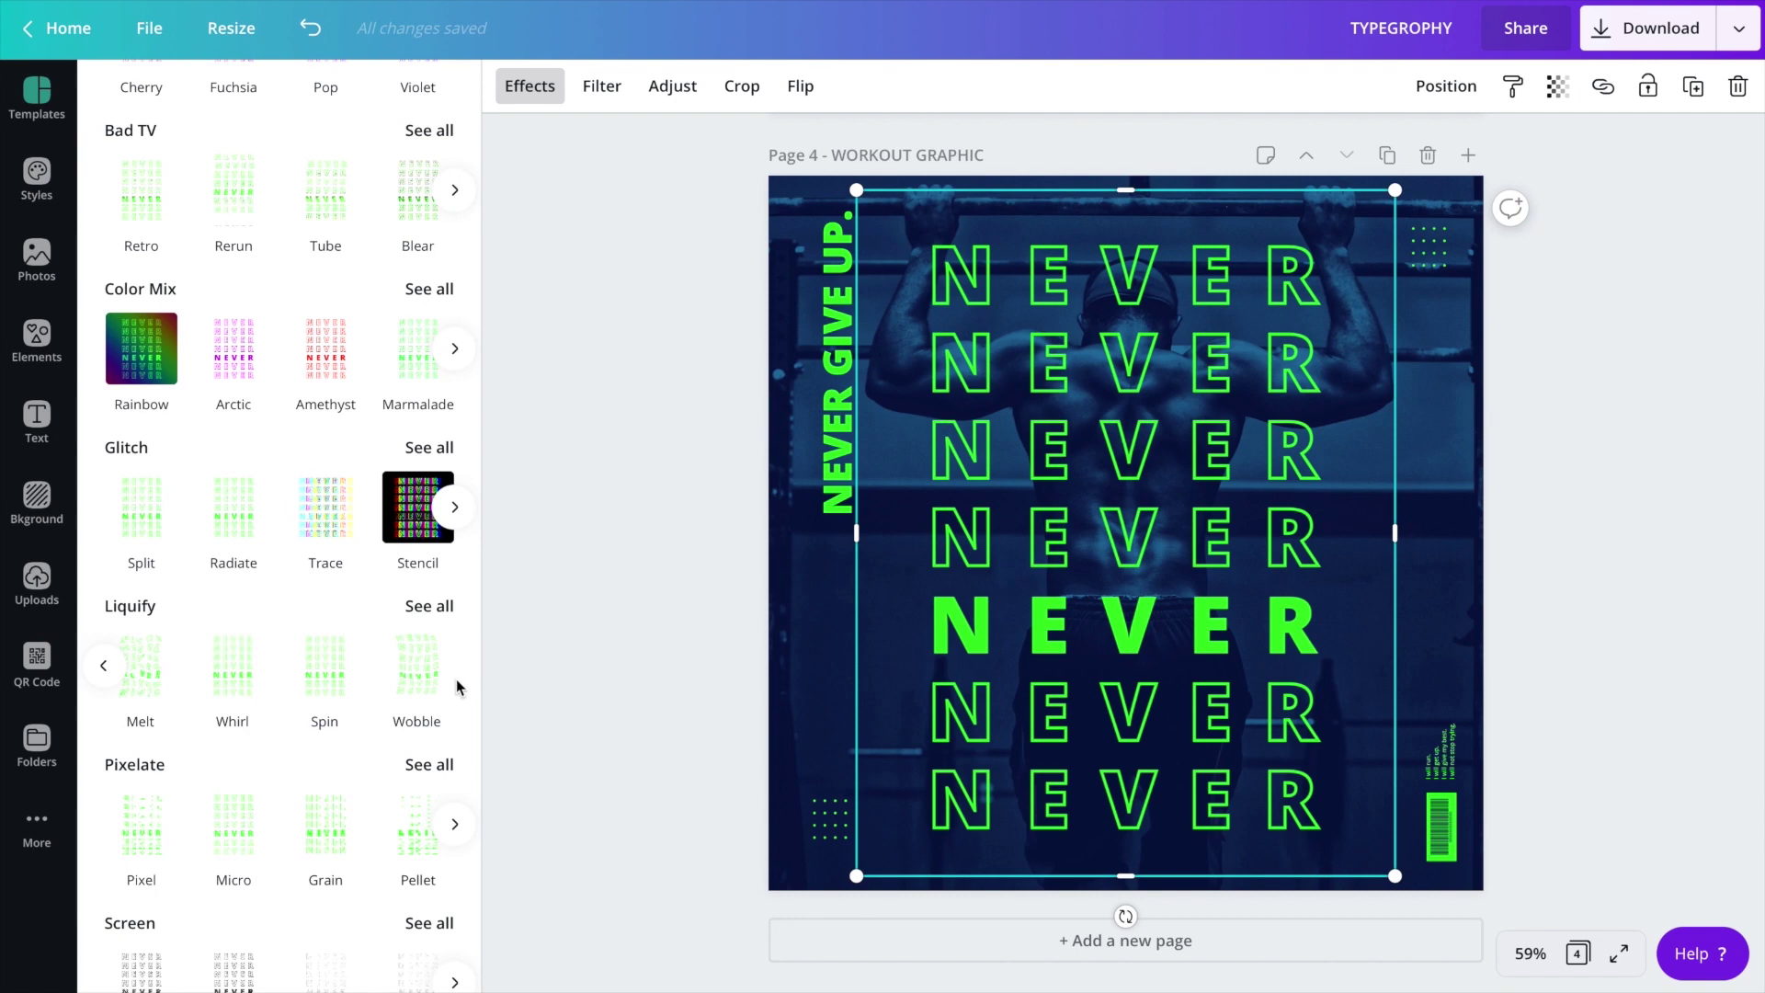
click(248, 680)
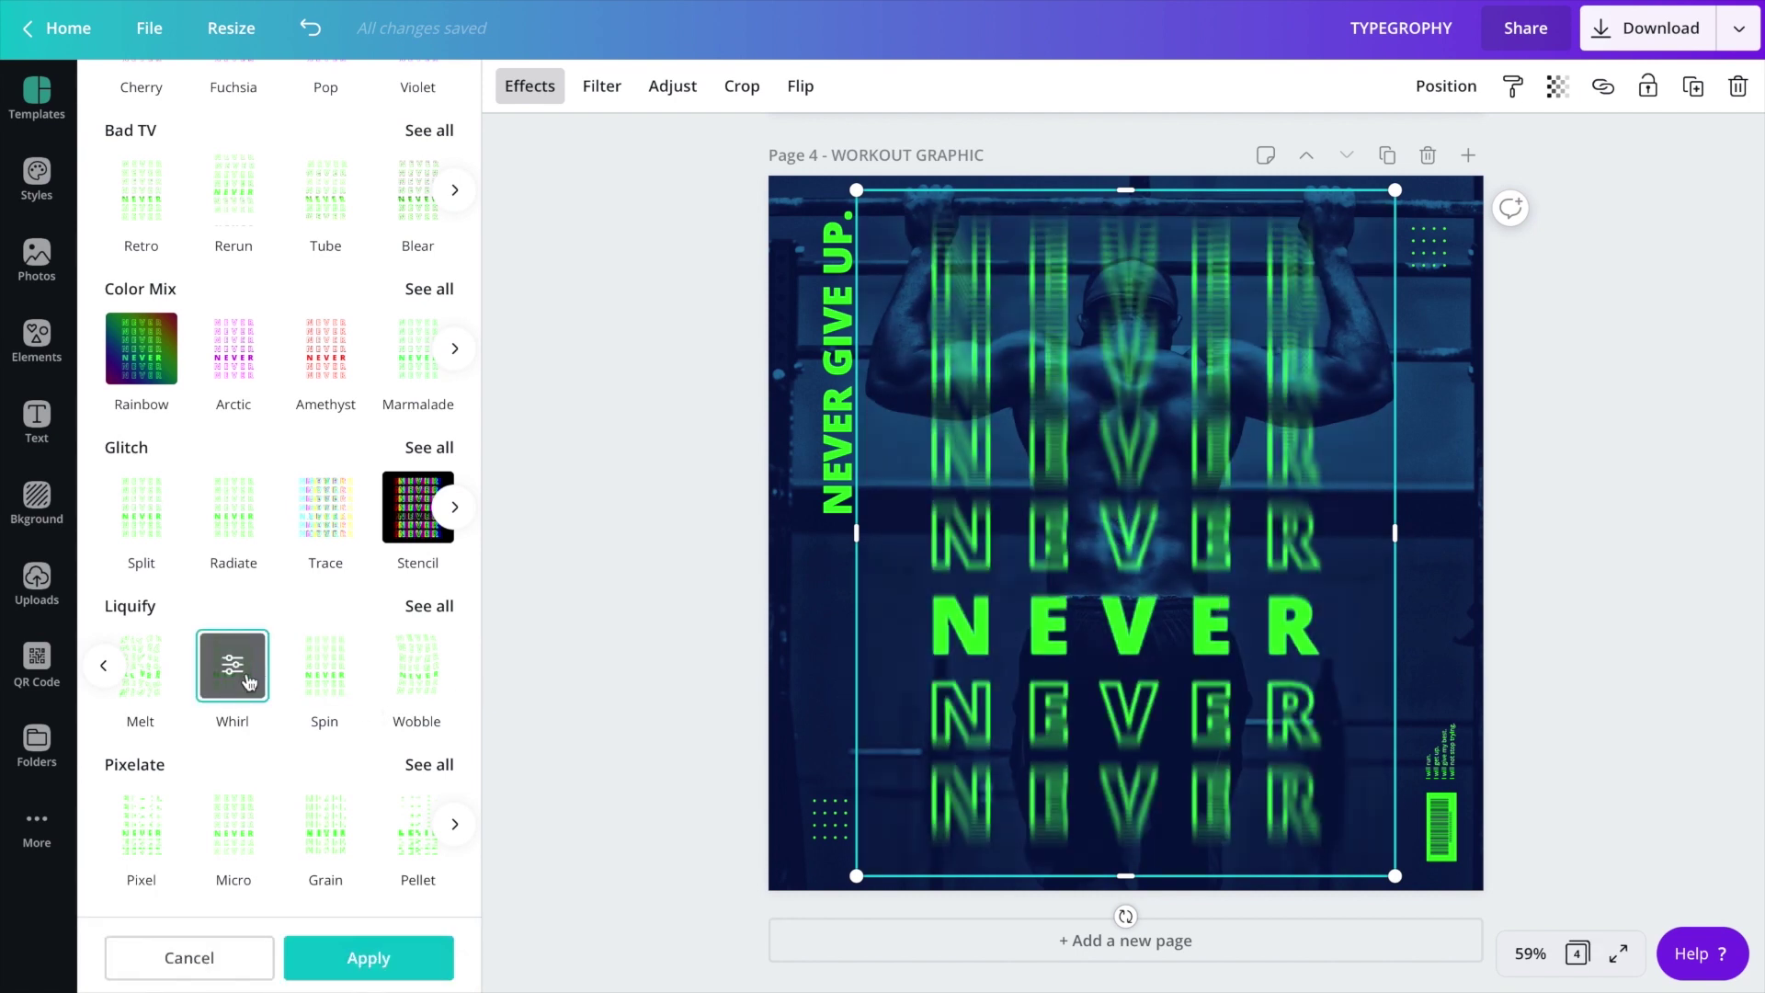
- Set the Whirl effect's tilt shift position to 0.4 and its amount to 0.018
click(246, 681)
mouse_move(226, 288)
mouse_down()
mouse_move(185, 294)
mouse_move(235, 296)
mouse_up()
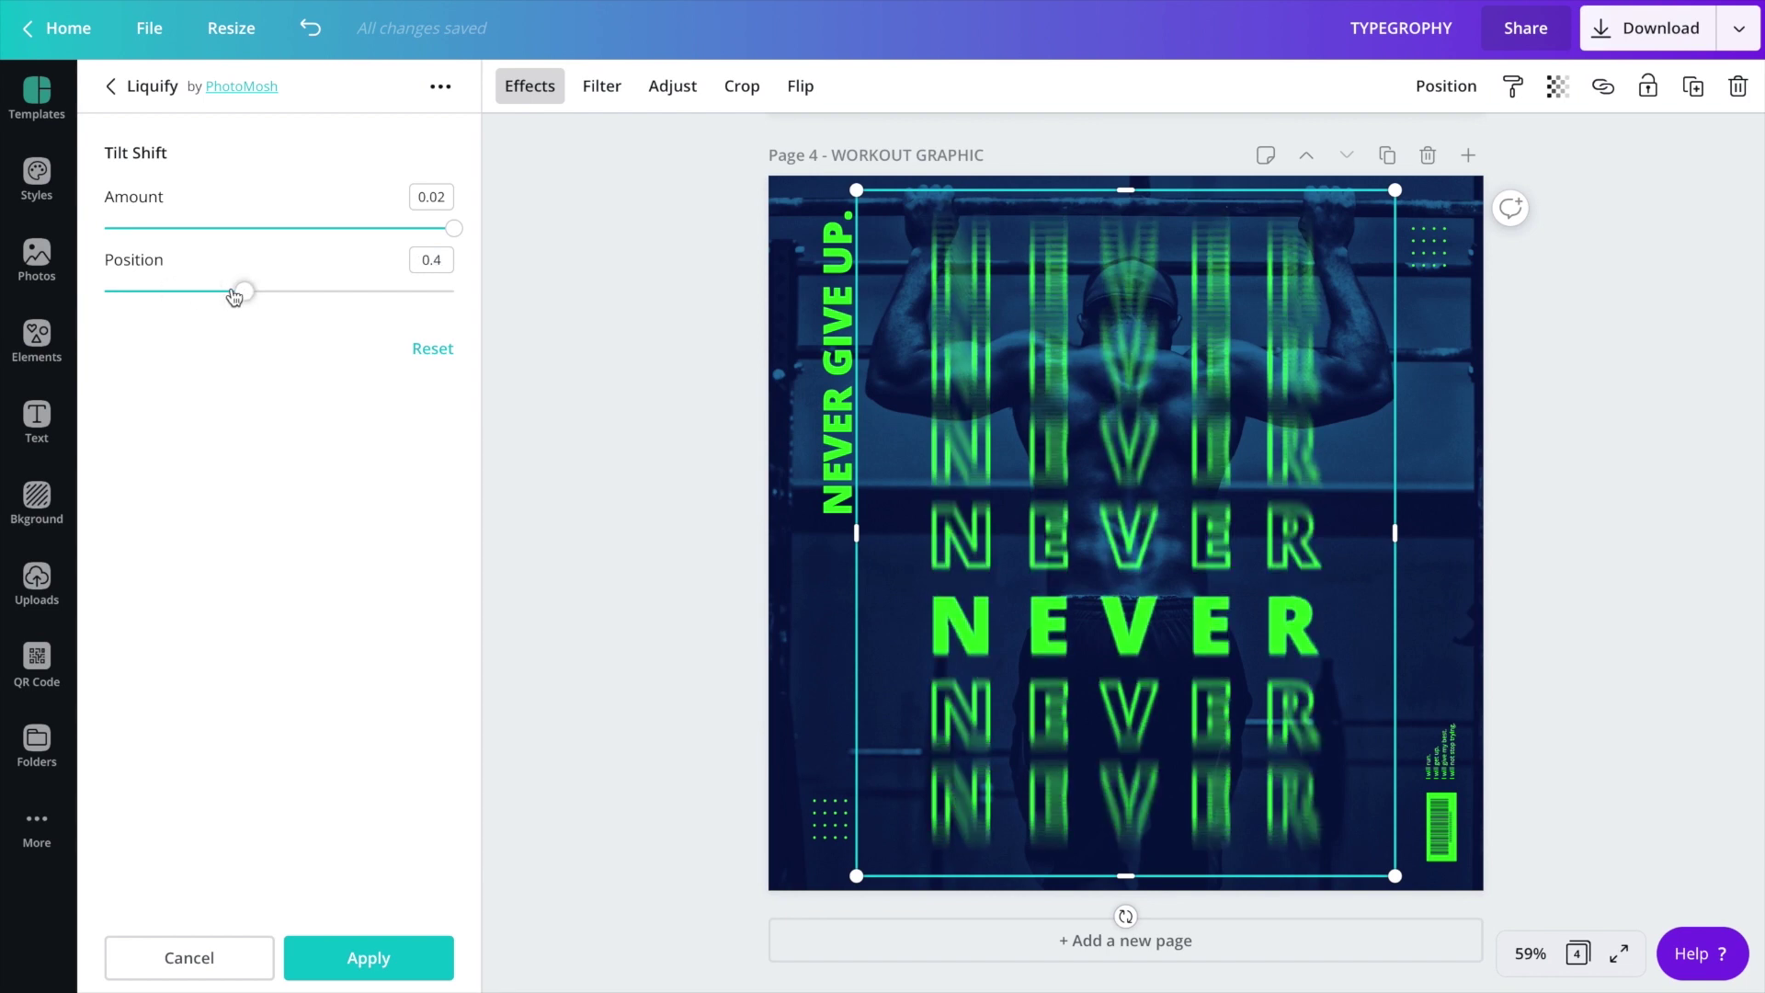
mouse_move(450, 231)
mouse_down()
mouse_move(158, 224)
mouse_move(423, 231)
mouse_up()
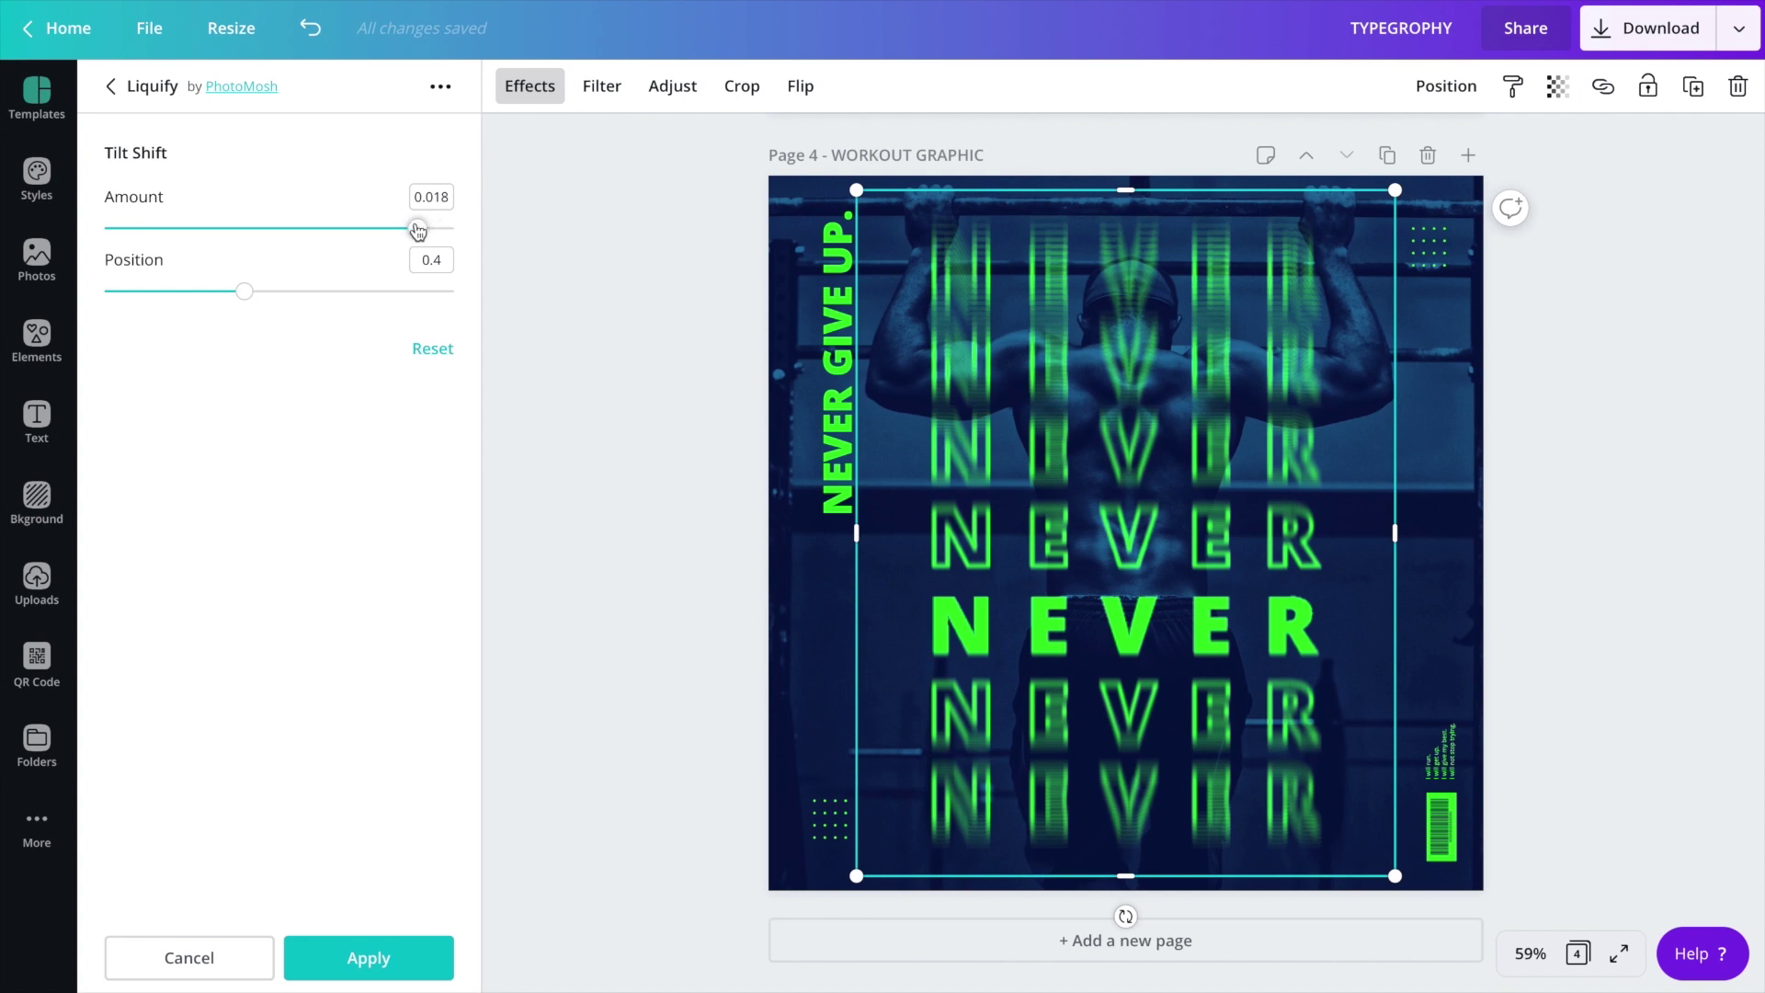